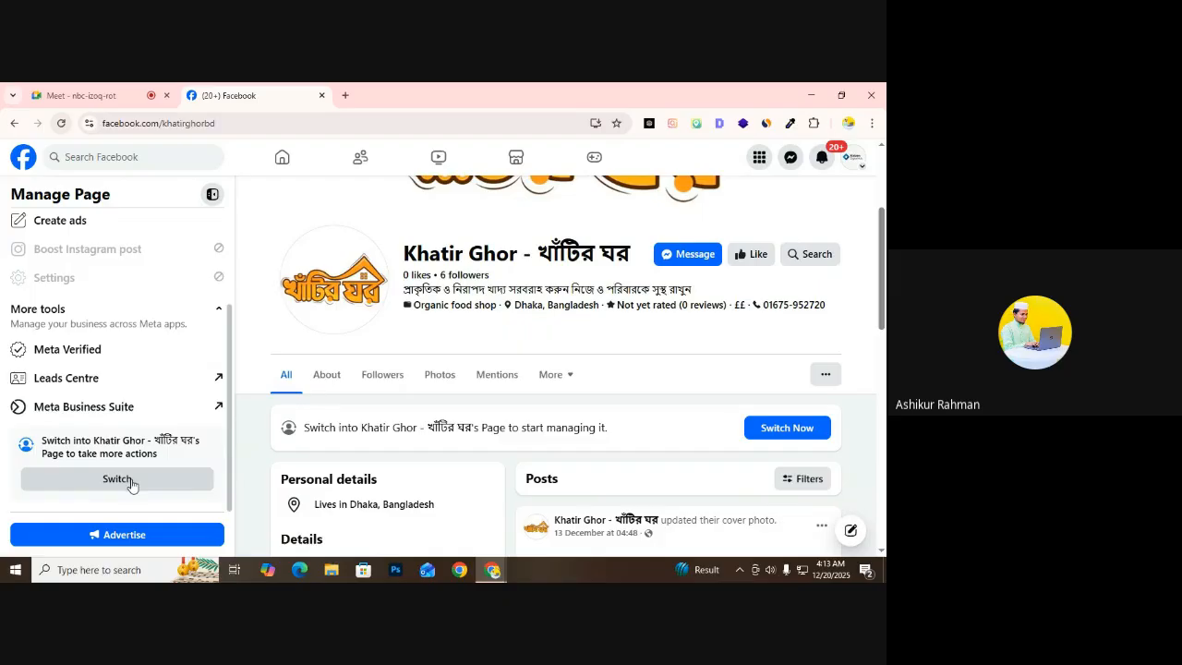
Look through Facebook's main menu for the professional tools such as Ads Manager, and close it
scroll(309, 382, "down", 2)
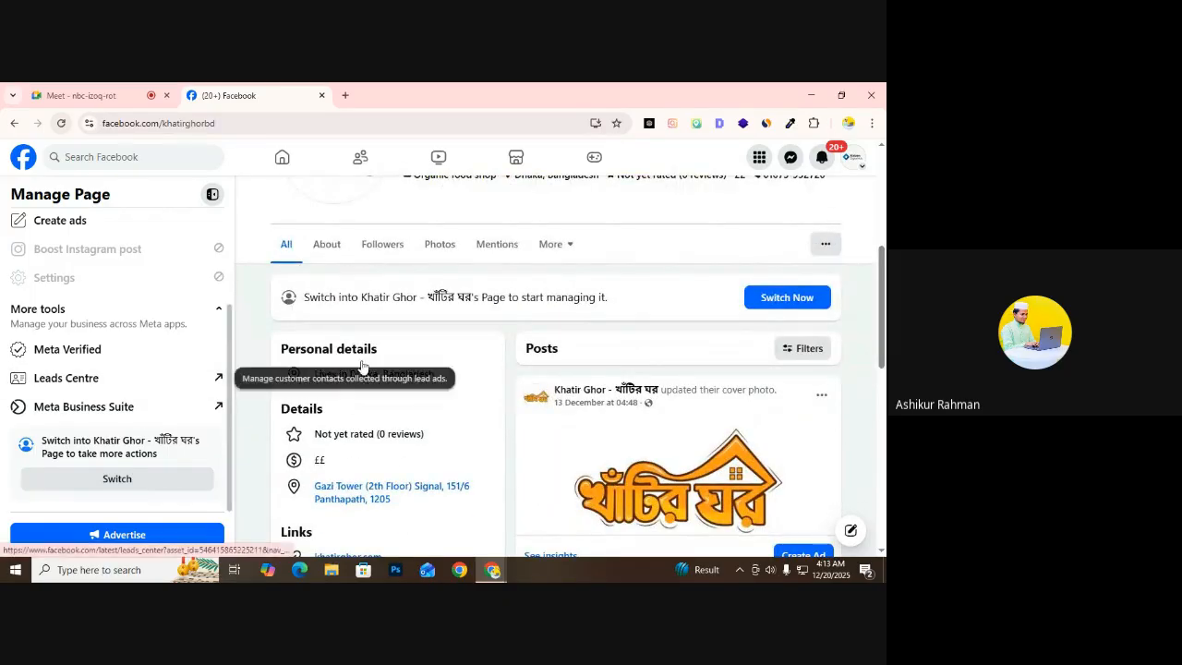
left_click(759, 159)
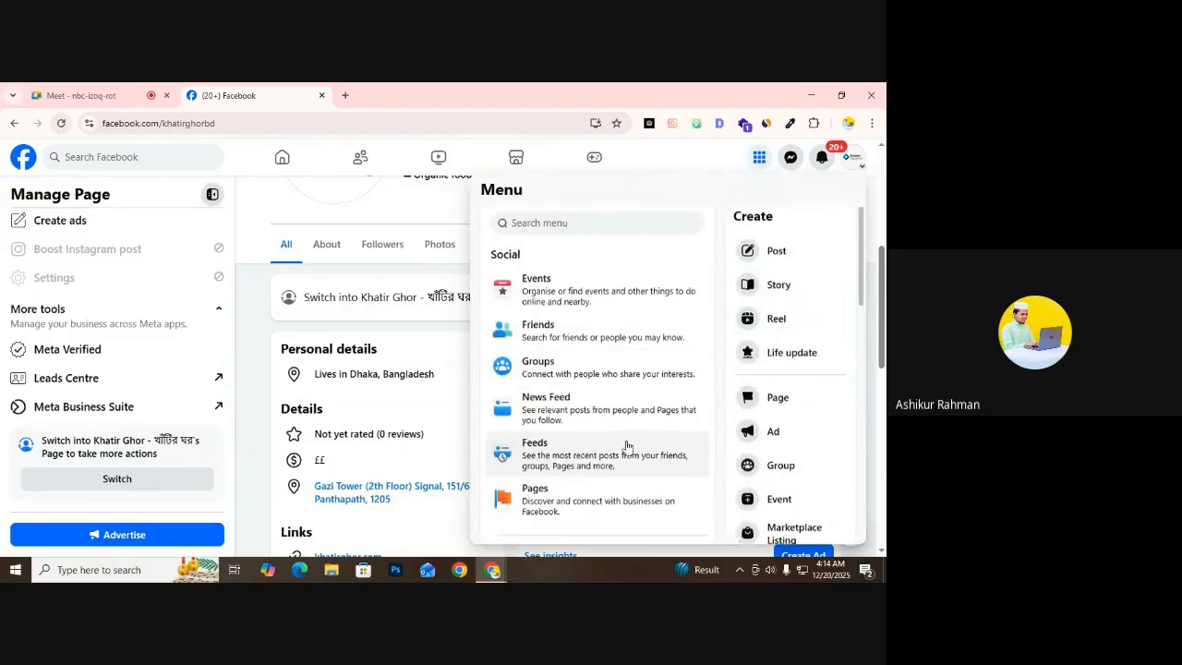
scroll(625, 446, "down", 3)
scroll(628, 444, "down", 6)
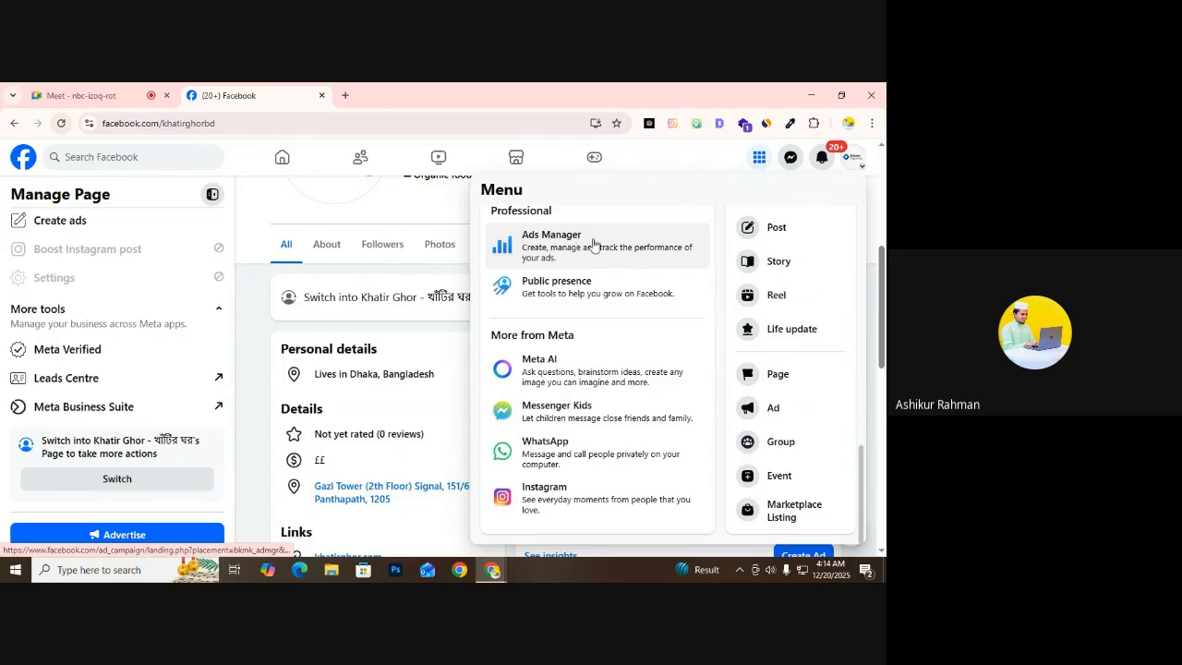
scroll(644, 283, "up", 5)
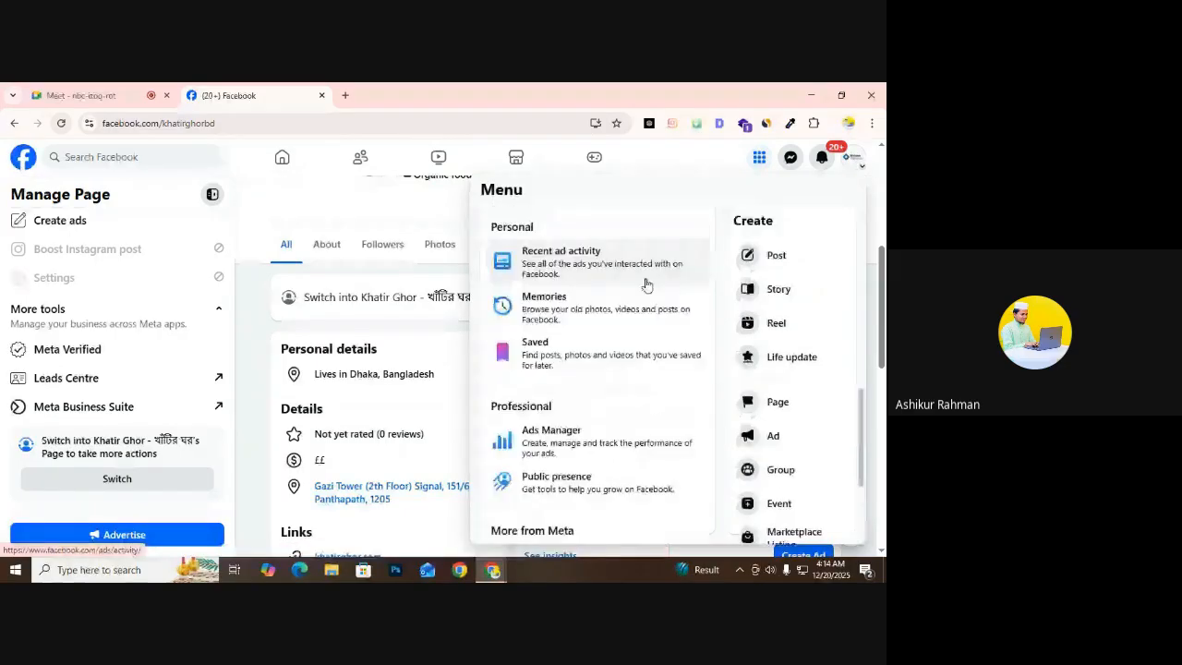
left_click(178, 287)
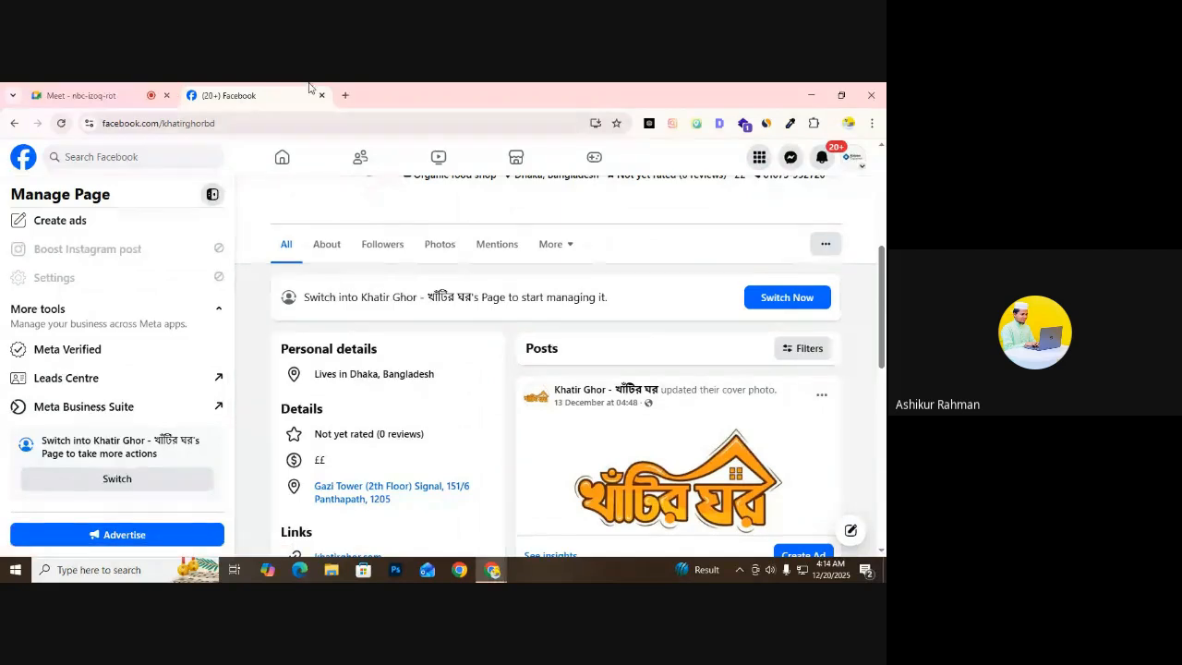
Open Meta Business Suite at business.facebook.com in a new browser tab
left_click(345, 95)
left_click(284, 123)
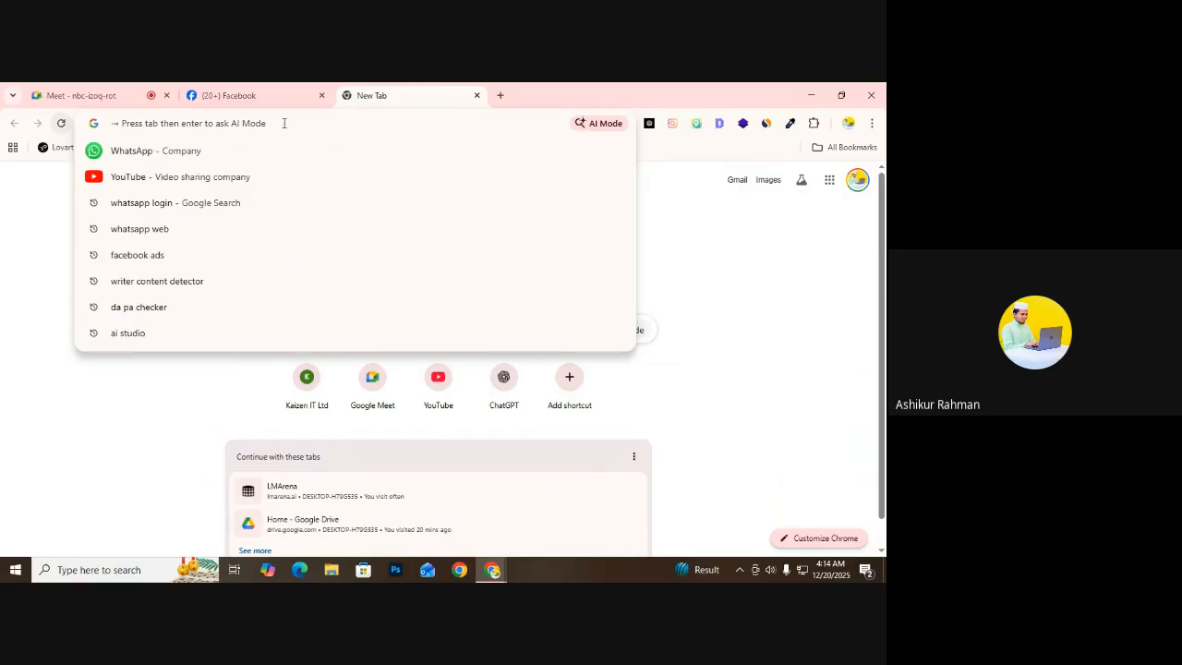
type("busines")
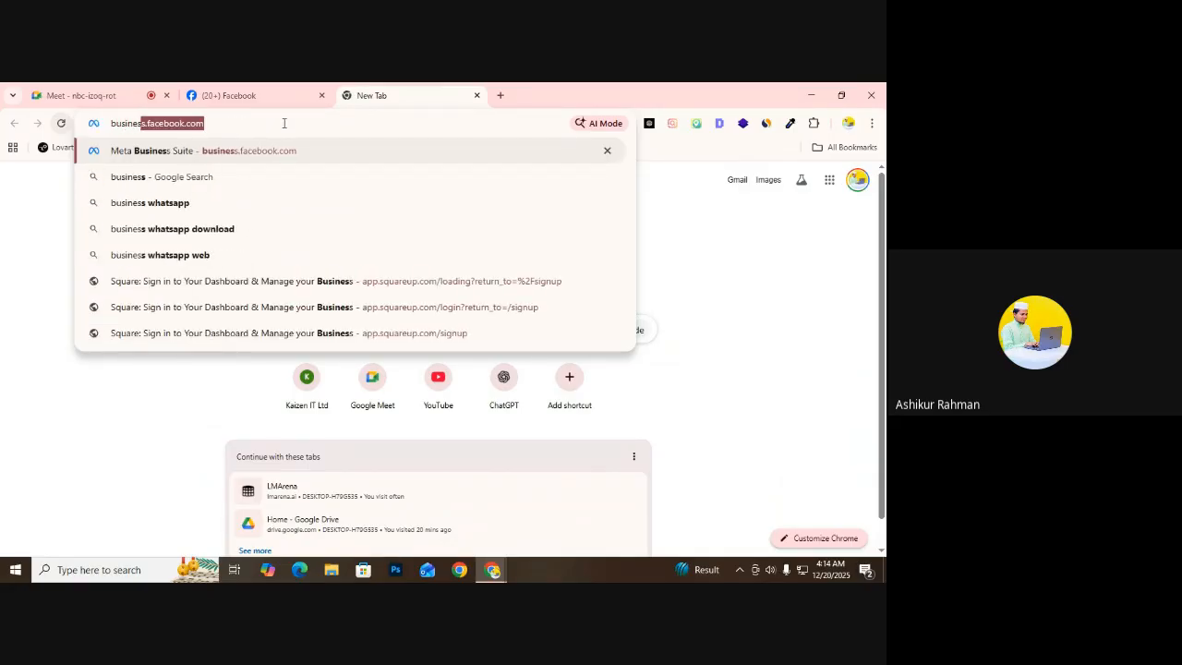
key("Return")
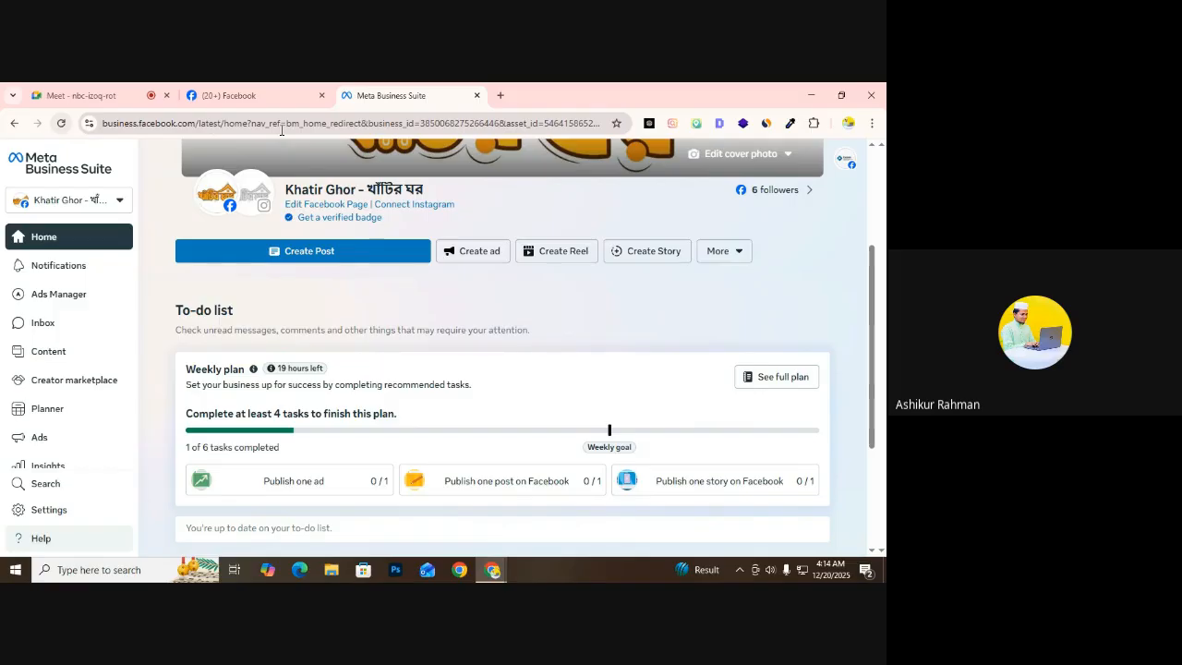
Look over the Business Suite home page and open Ads Manager from the full list of tools
scroll(299, 282, "down", 2)
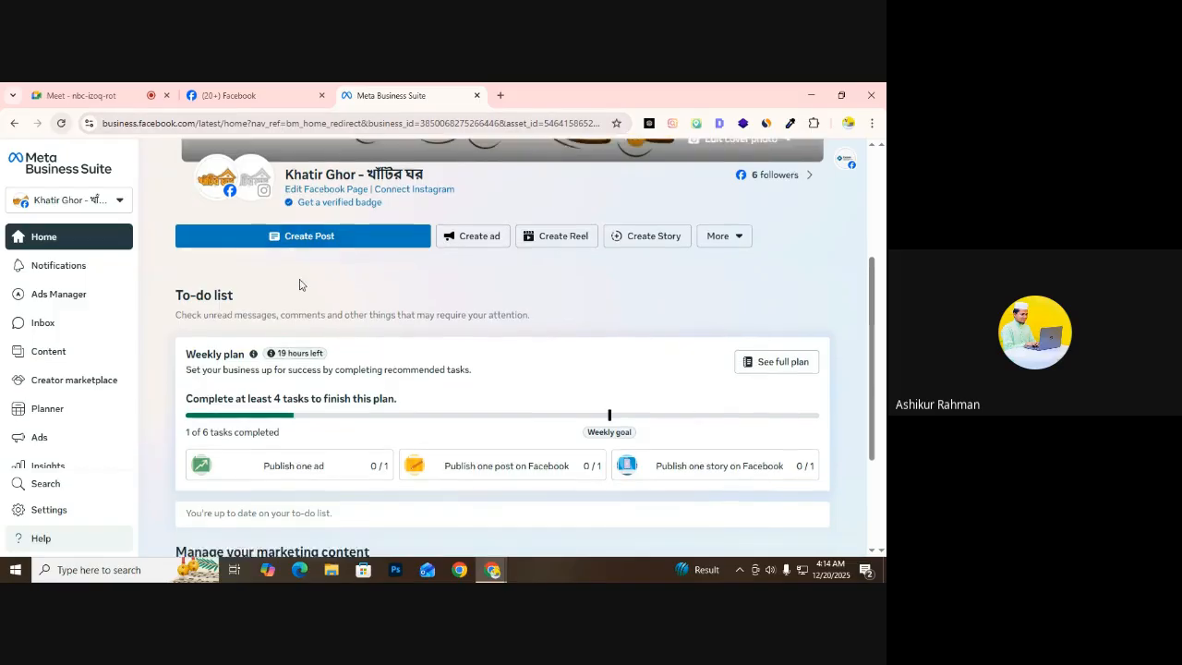
scroll(403, 338, "up", 3)
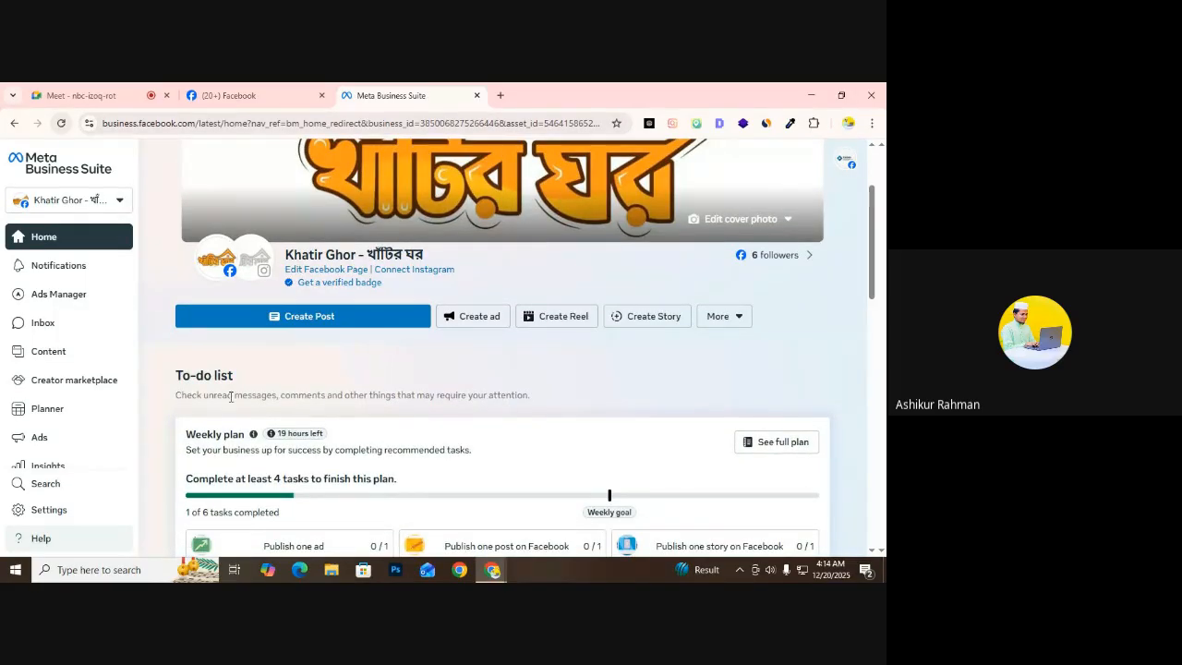
scroll(231, 396, "up", 2)
scroll(63, 367, "down", 1)
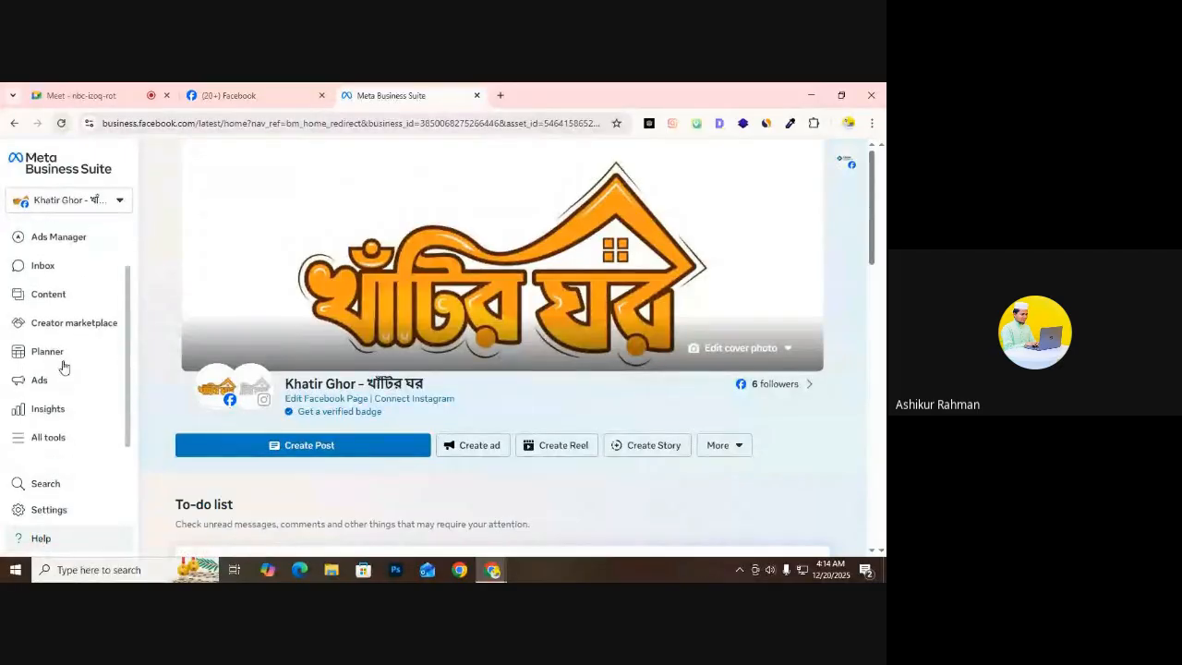
scroll(63, 367, "down", 1)
scroll(71, 349, "down", 3)
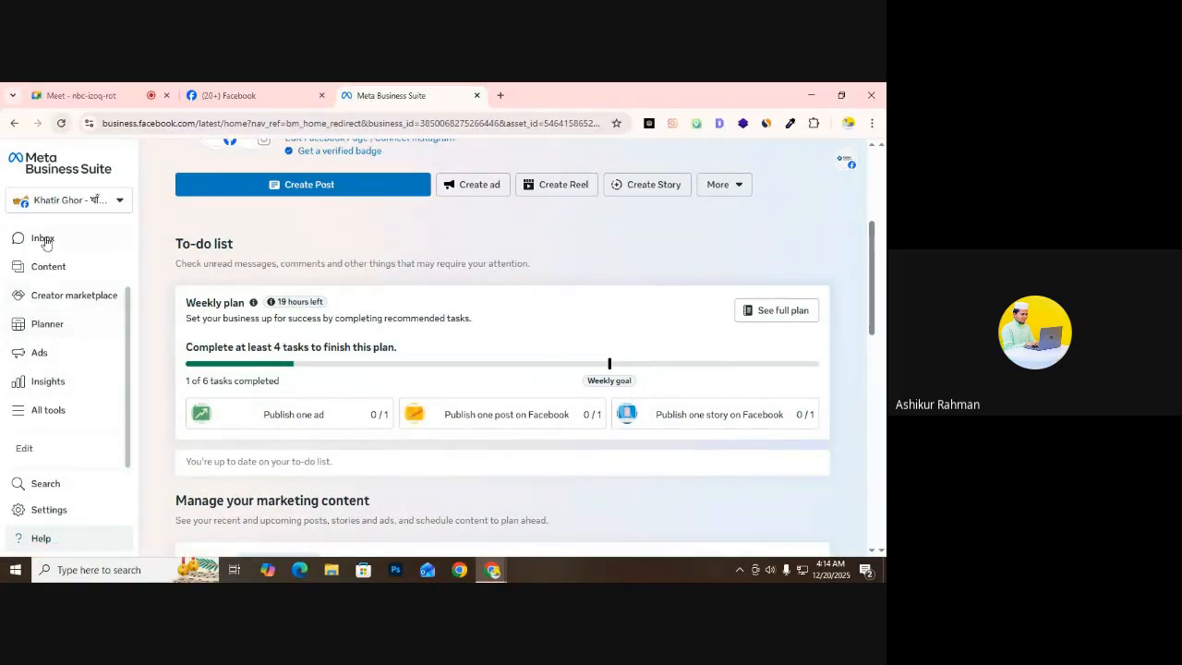
left_click(50, 409)
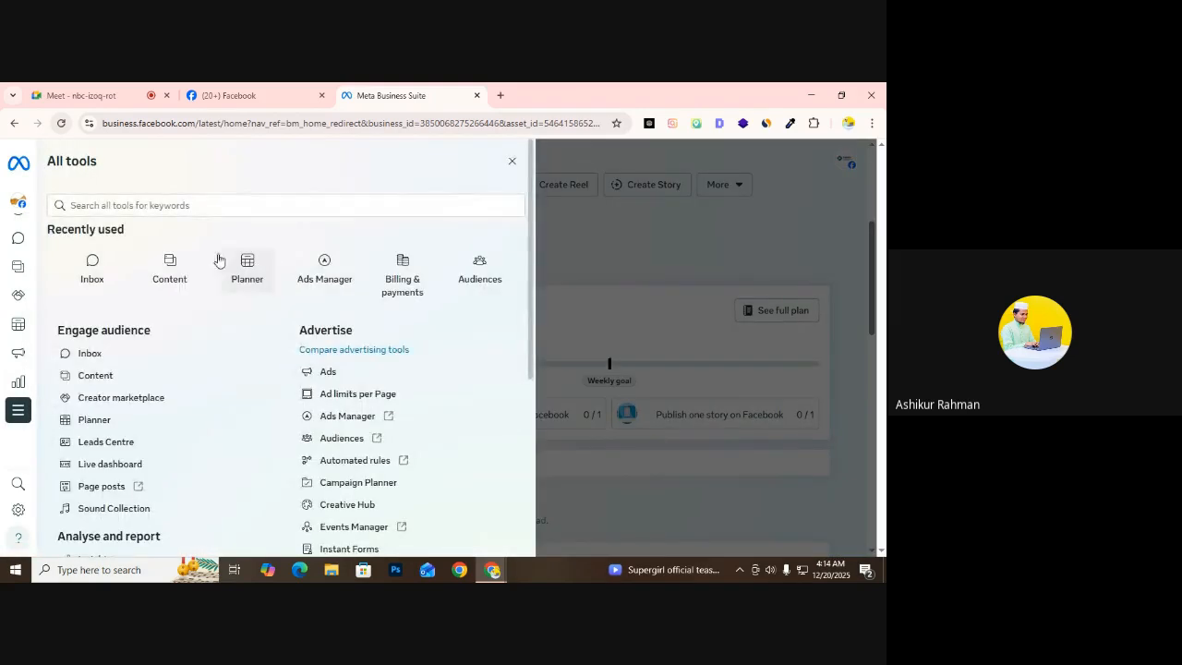
scroll(123, 287, "down", 1)
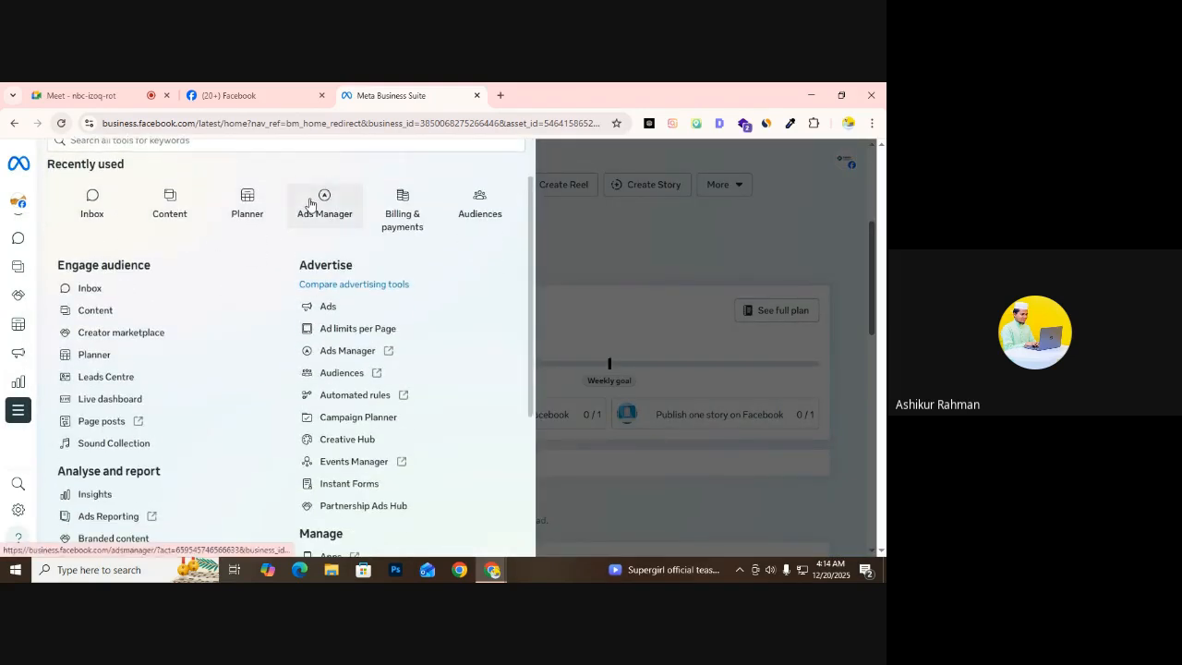
left_click(305, 210)
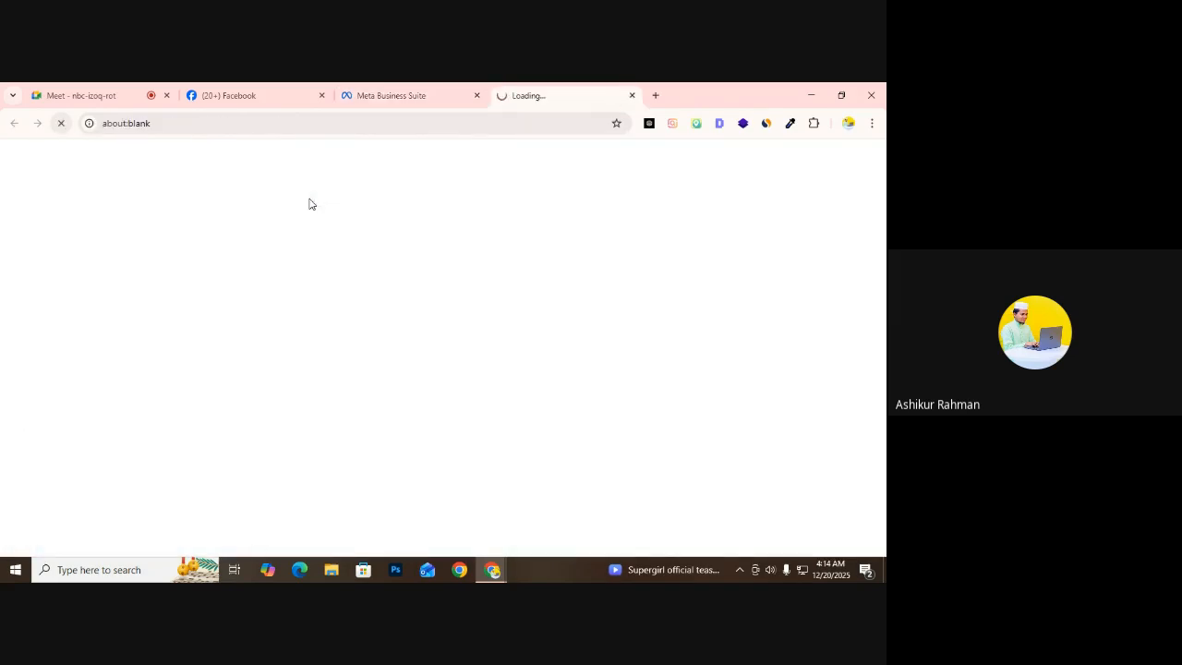
Revisit the Facebook Page and Business Suite, and look through Facebook's main menu again
left_click(310, 95)
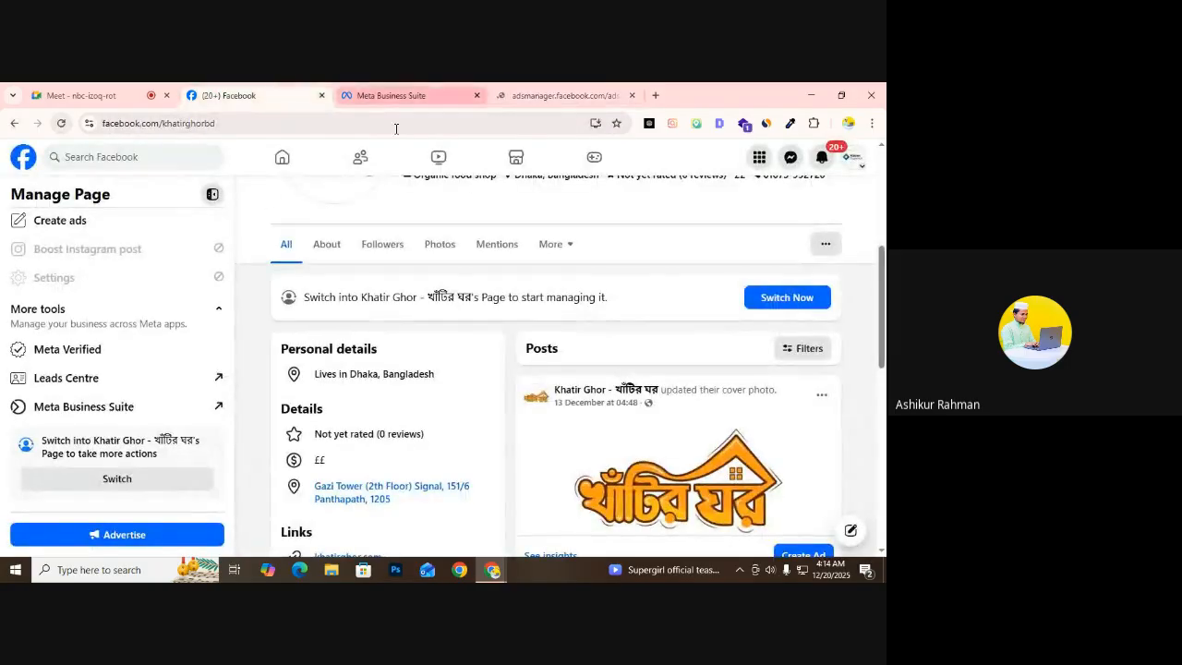
left_click(445, 91)
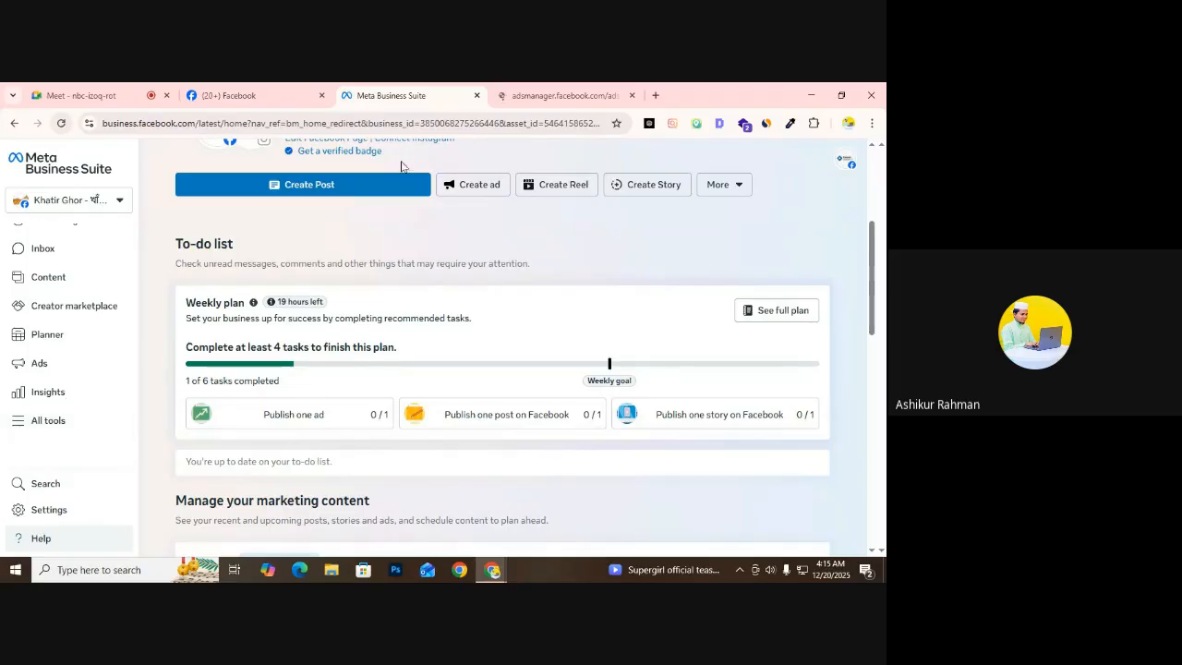
left_click(296, 93)
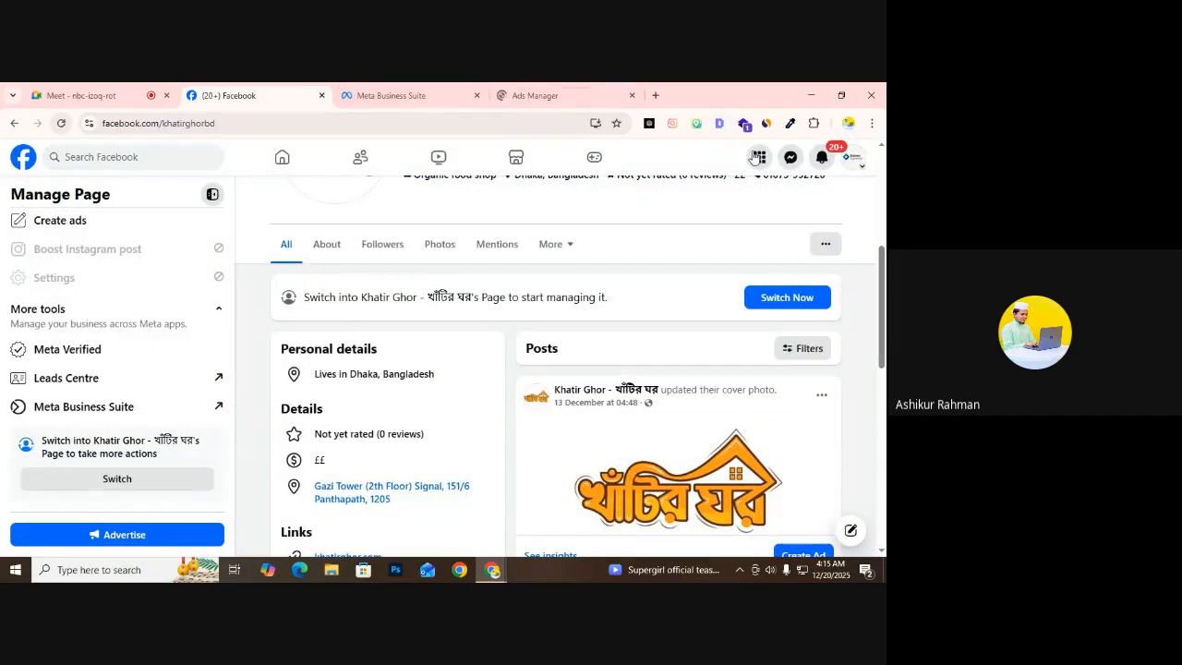
left_click(759, 157)
scroll(587, 452, "down", 3)
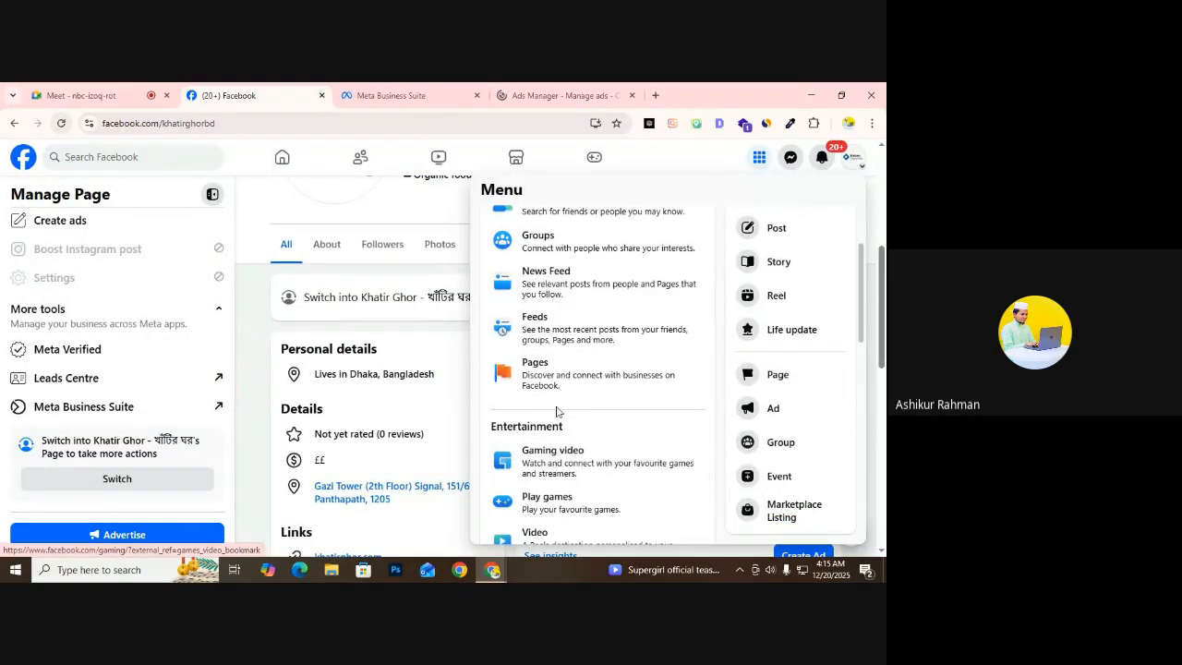
Switch to Ads Manager, dismiss its notice, and review the business portfolios and their ad accounts
left_click(549, 92)
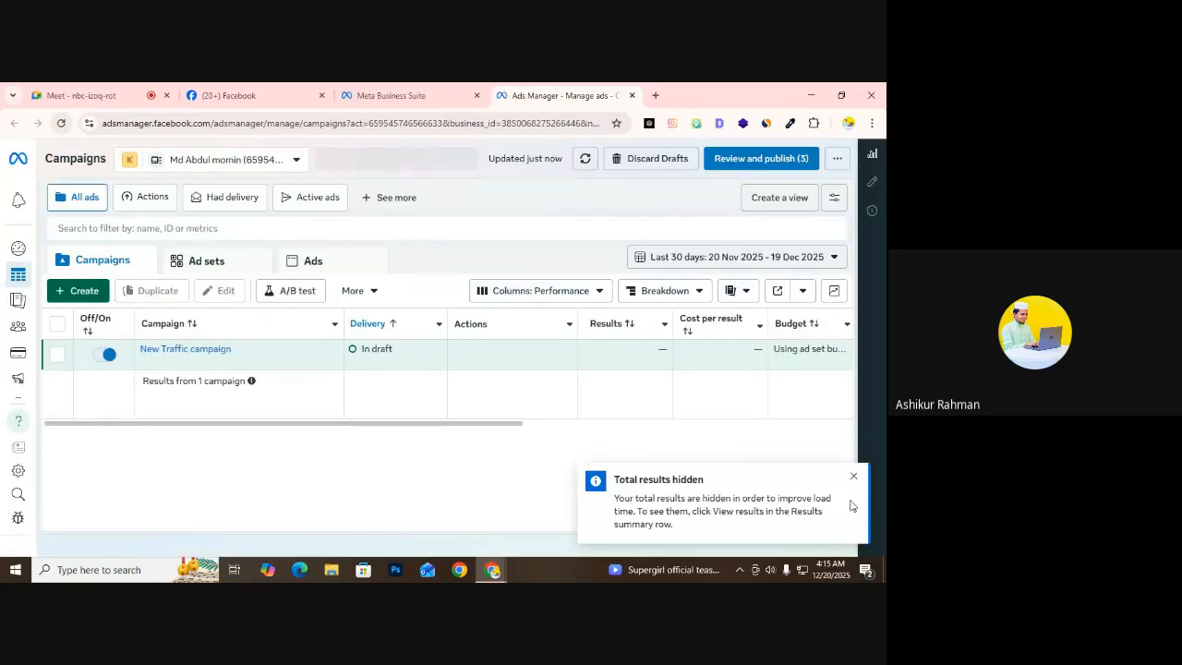
left_click(850, 477)
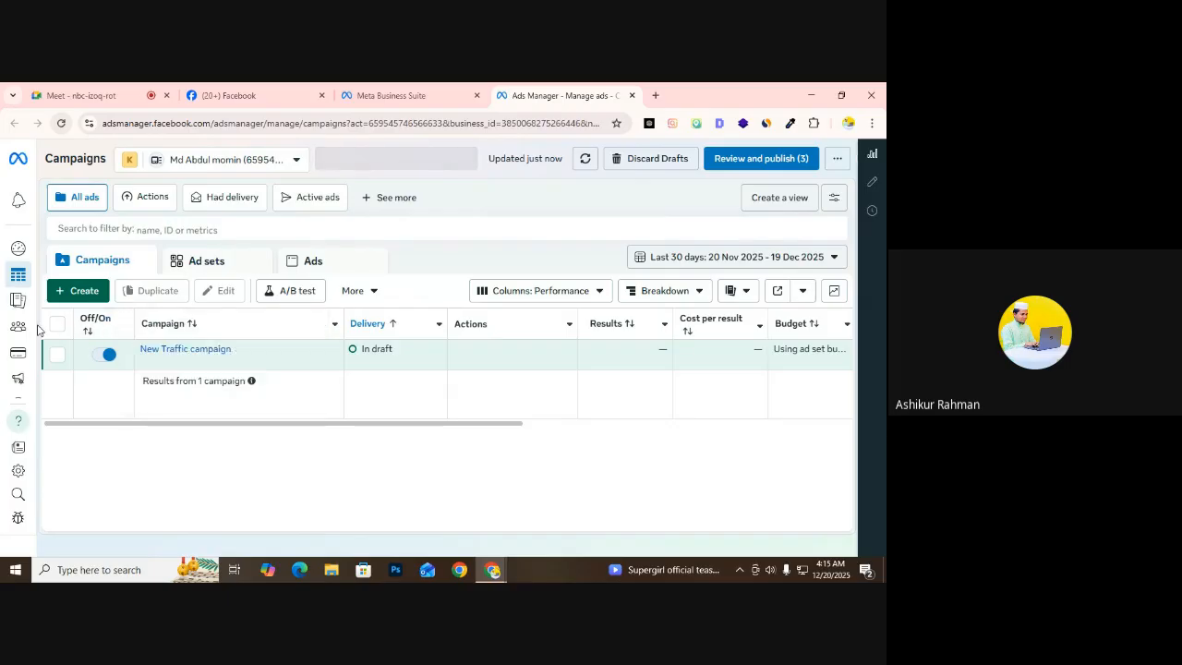
mouse_move(28, 282)
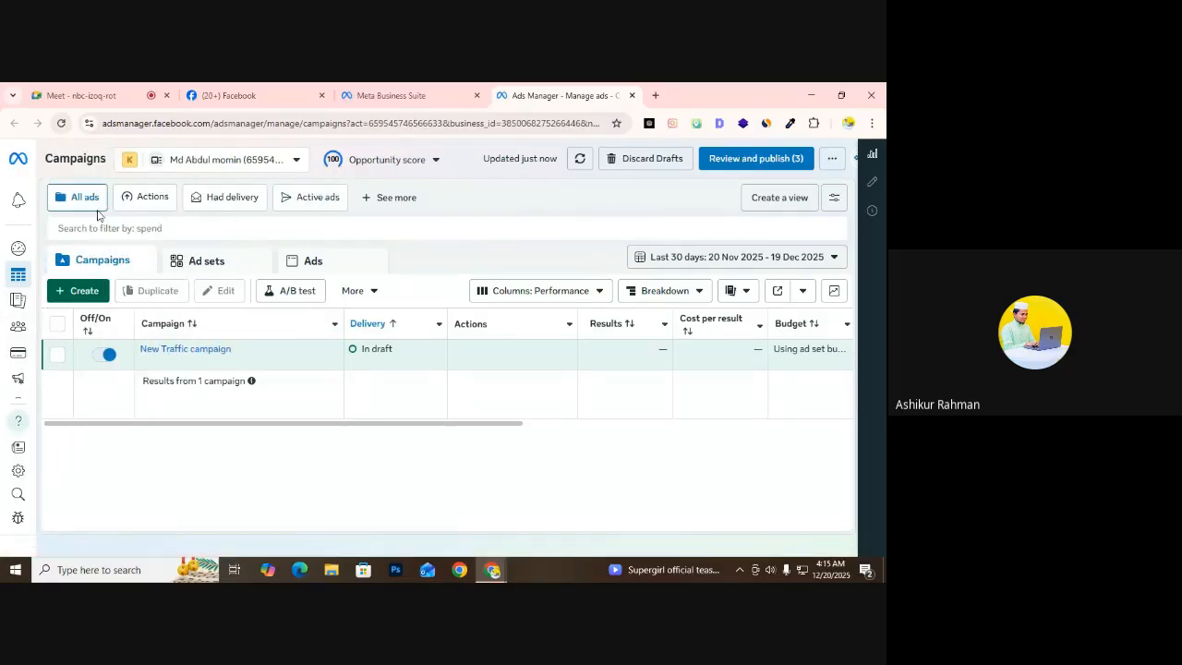
left_click(292, 162)
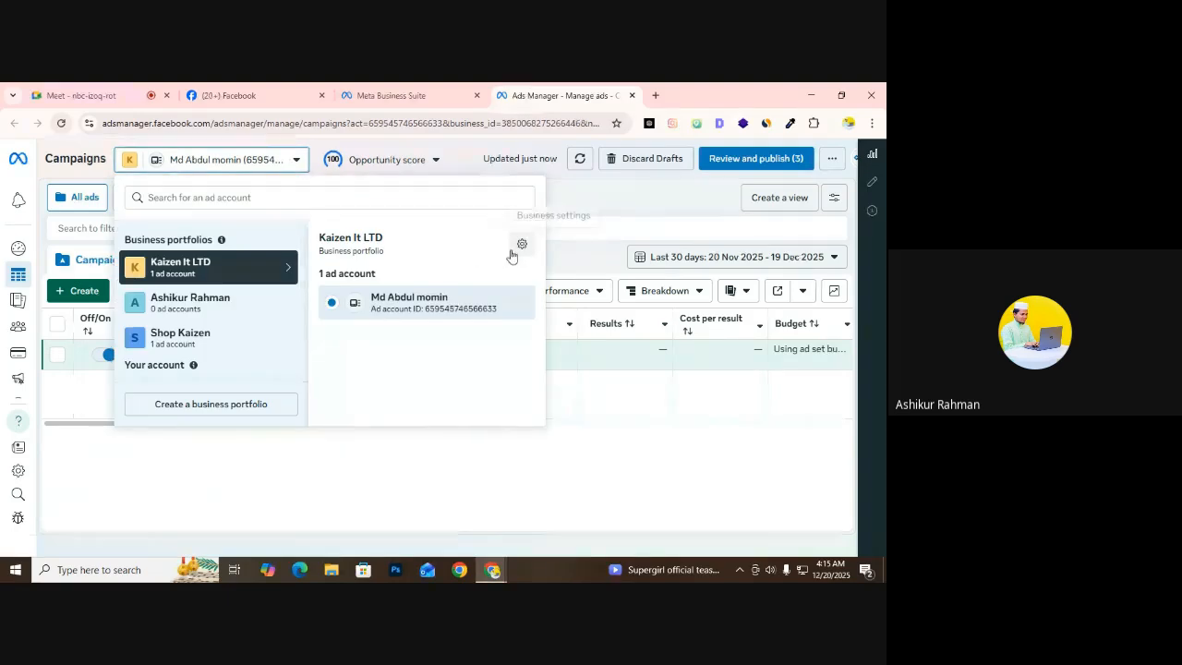
left_click(580, 187)
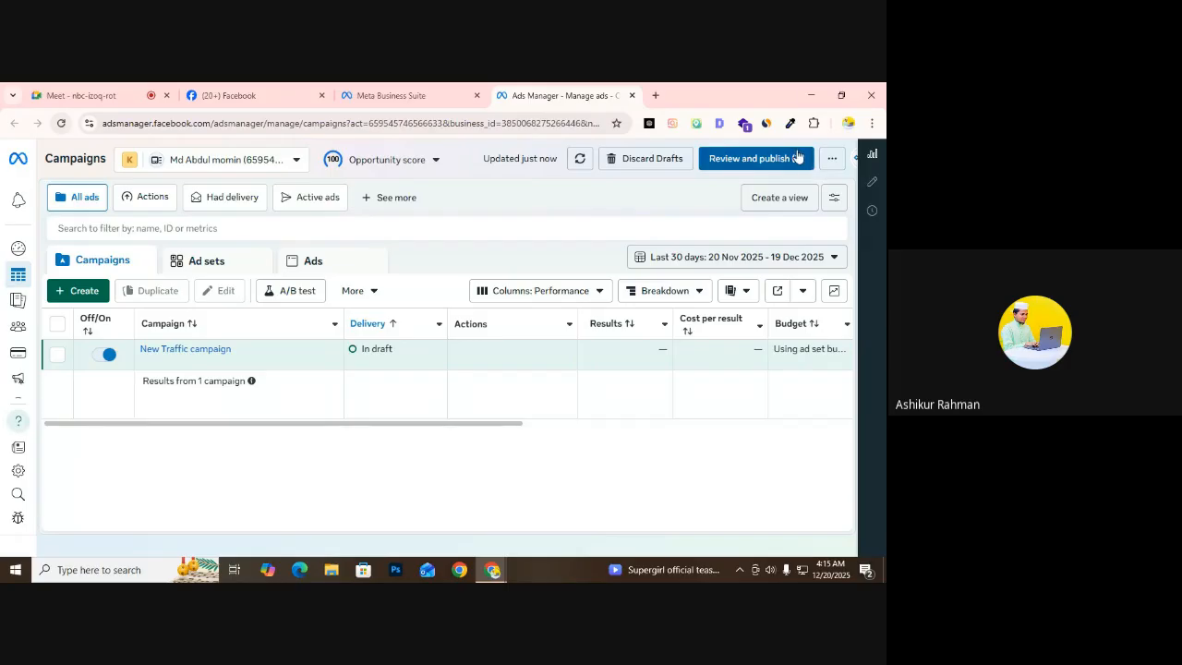
Delete the draft "New Traffic campaign" from the campaigns list and confirm the deletion
left_click(57, 354)
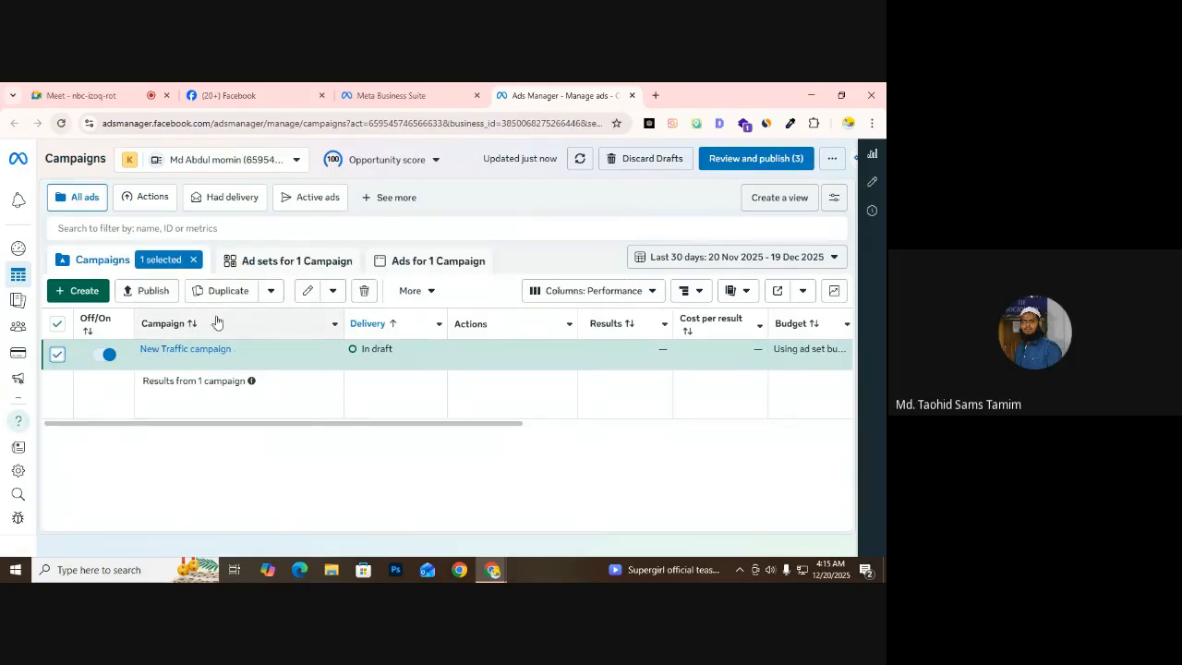
left_click(298, 363)
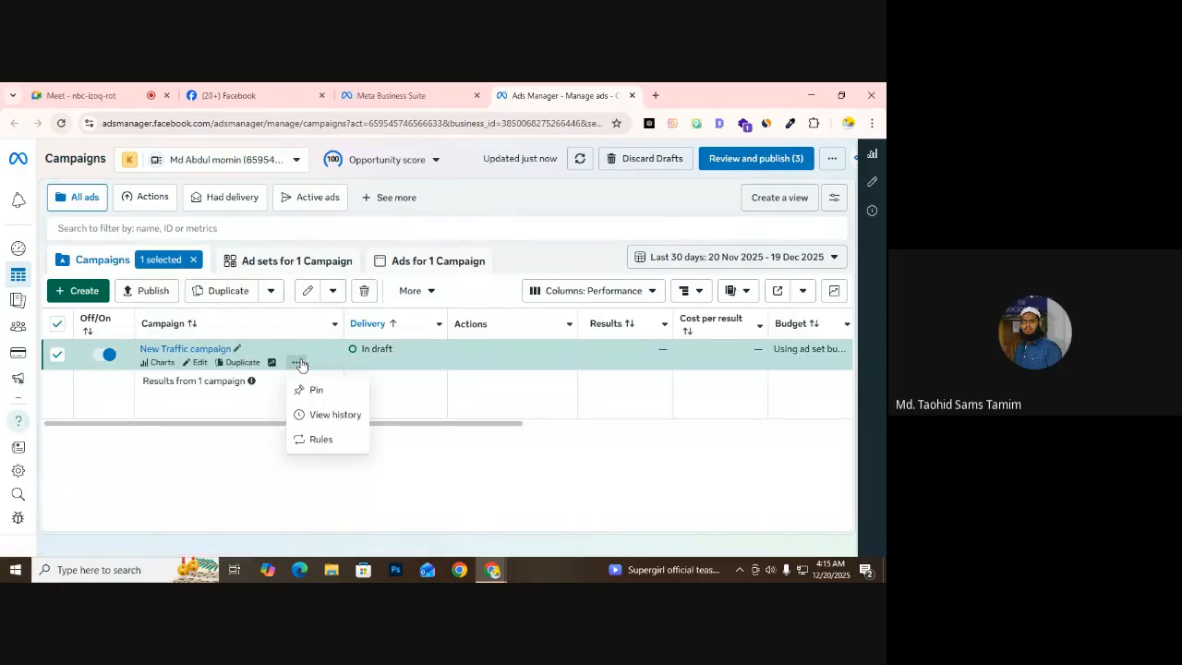
left_click(366, 291)
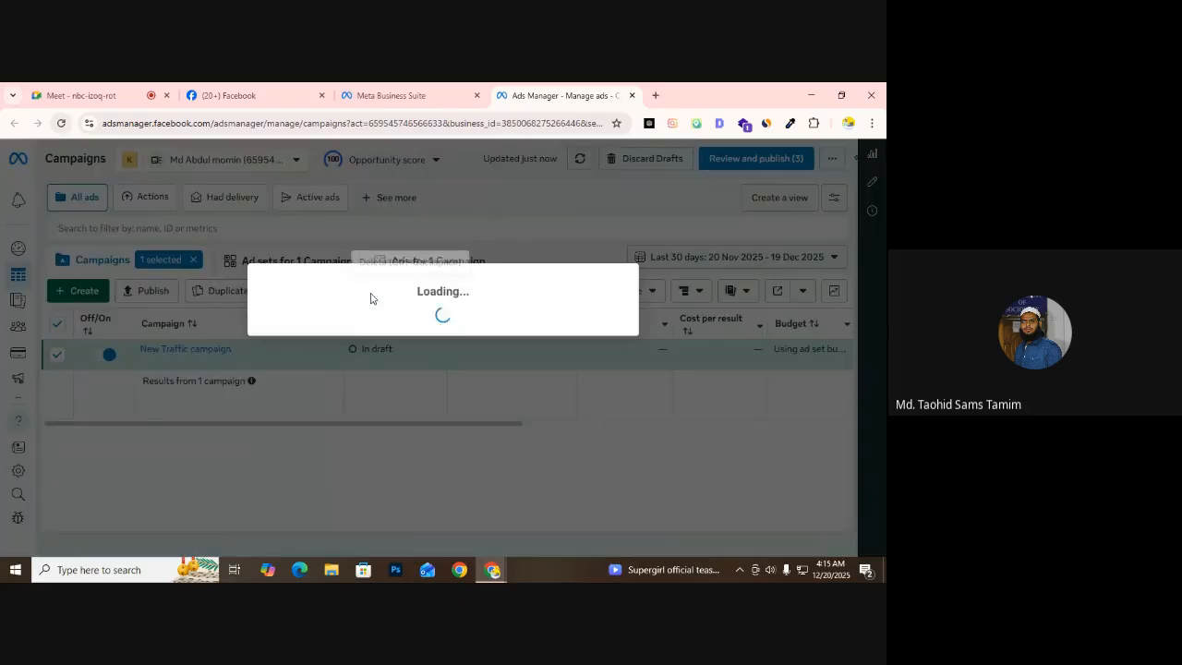
left_click(567, 318)
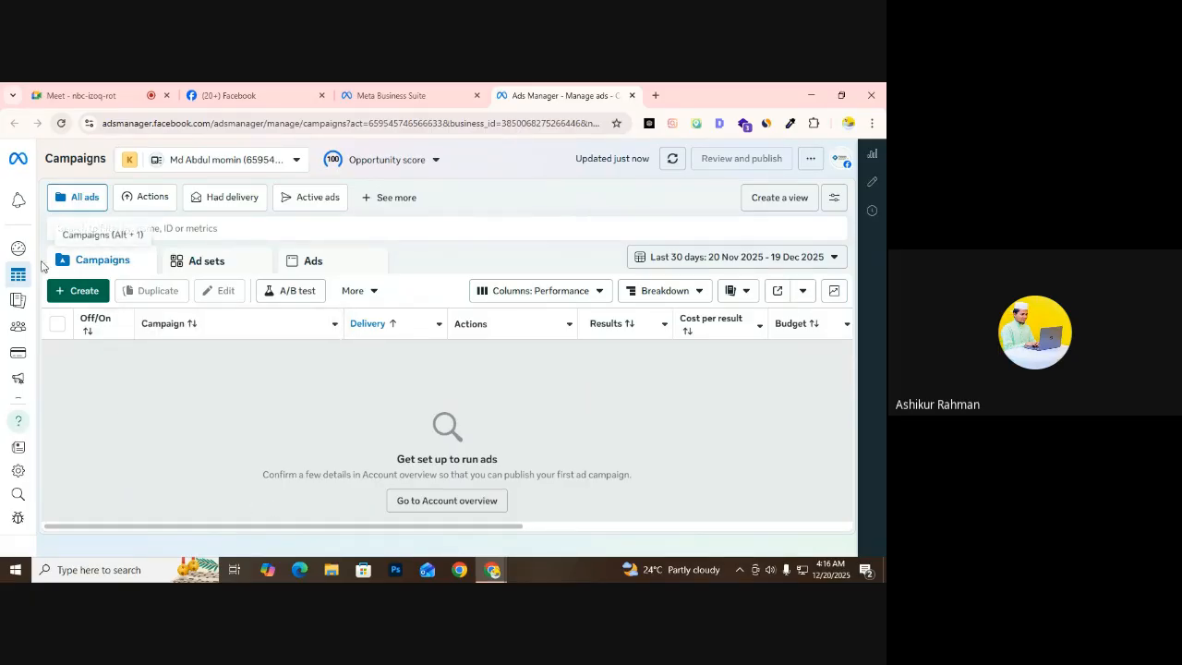
Review the Ads Manager navigation sections and its full list of tools, and close the list
mouse_move(38, 258)
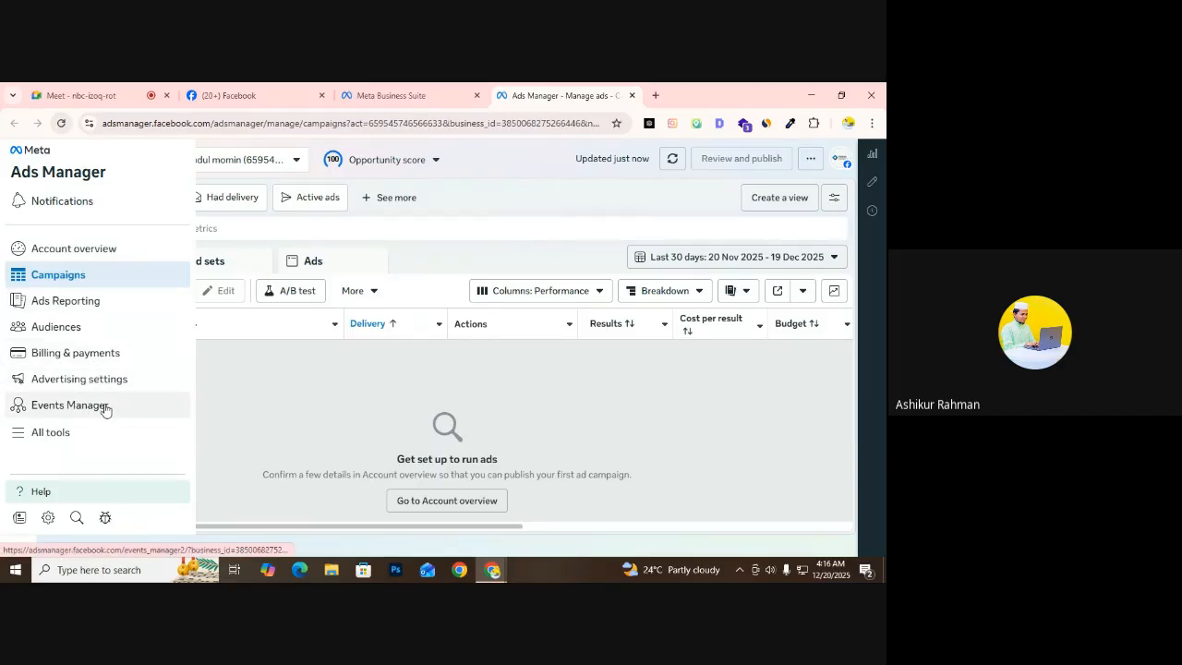
left_click(43, 434)
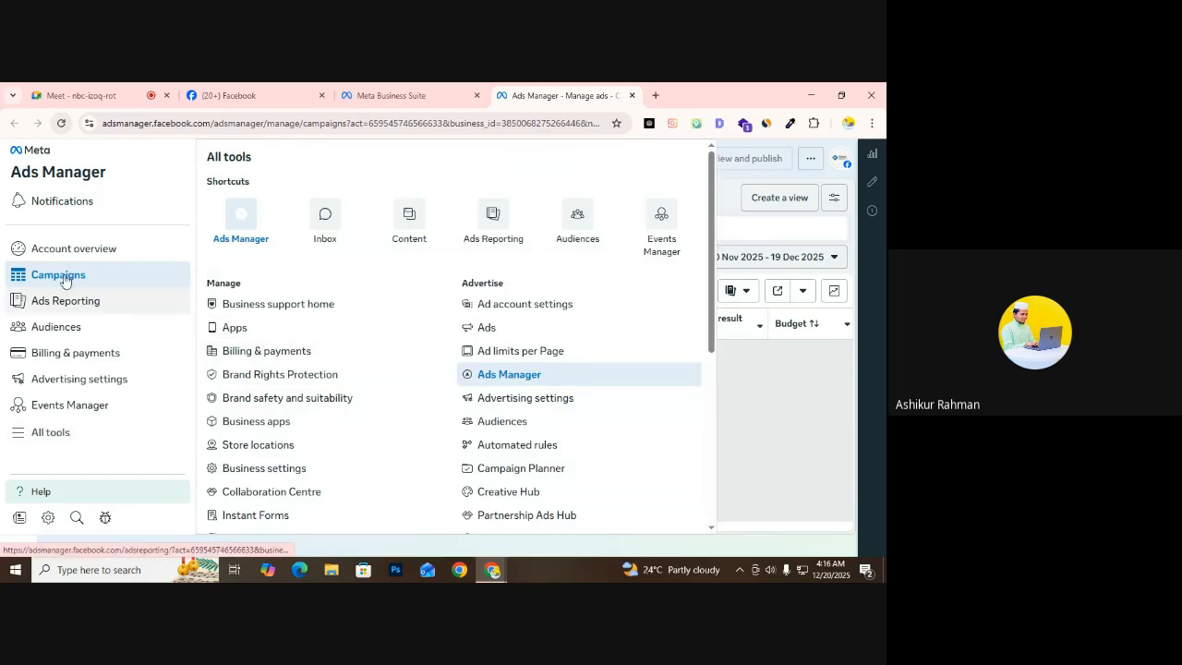
left_click(770, 369)
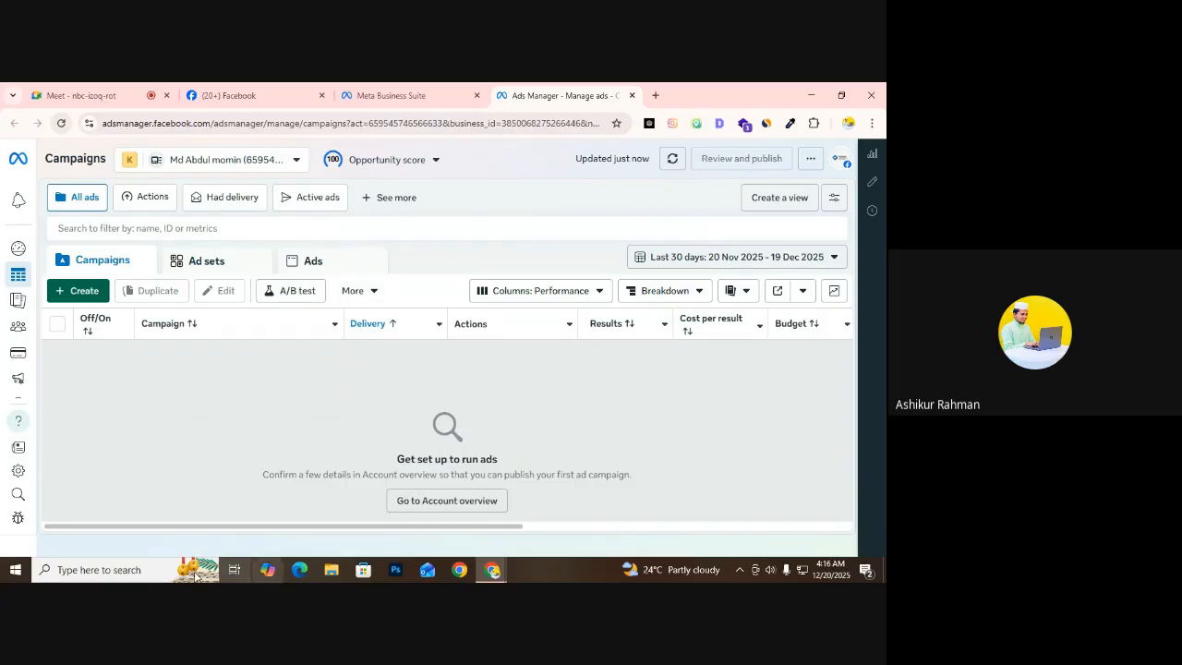
Return to the Khatir Ghor Facebook Page and review its profile header, contact info and posts
left_click(268, 95)
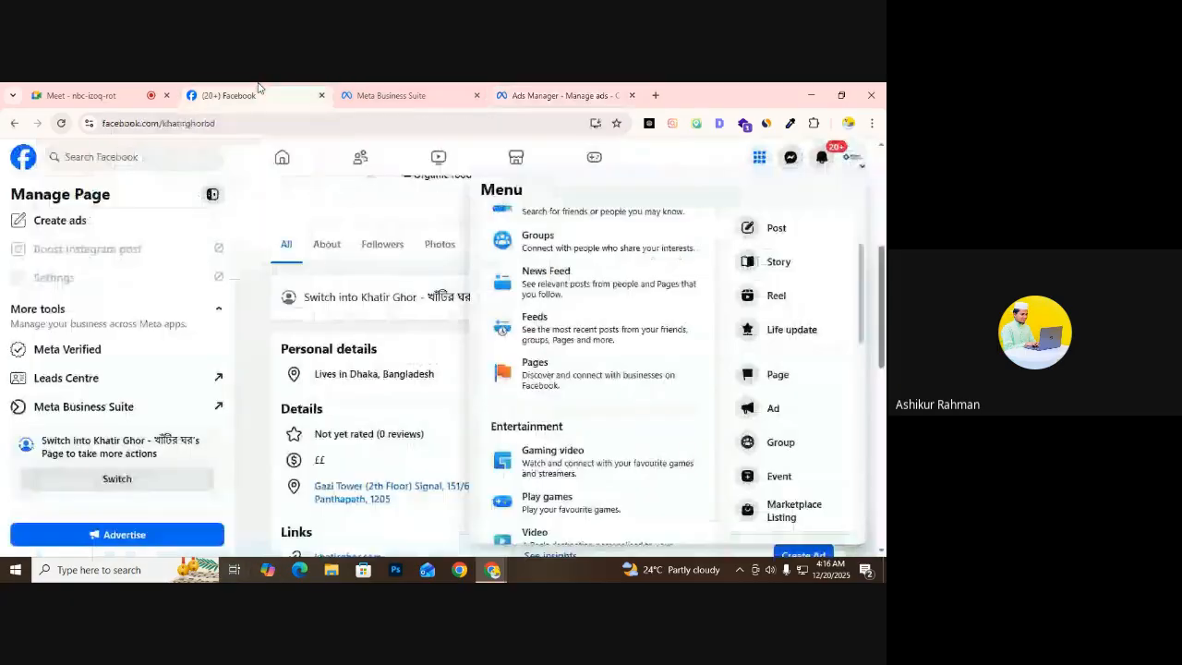
left_click(242, 318)
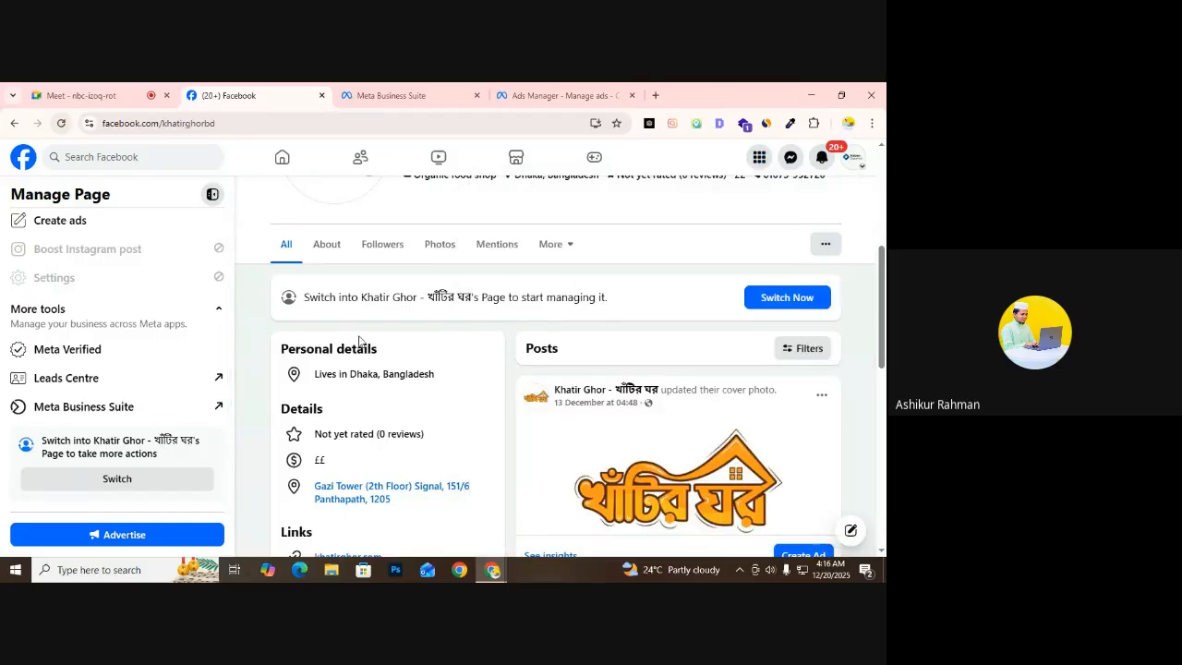
scroll(359, 342, "up", 2)
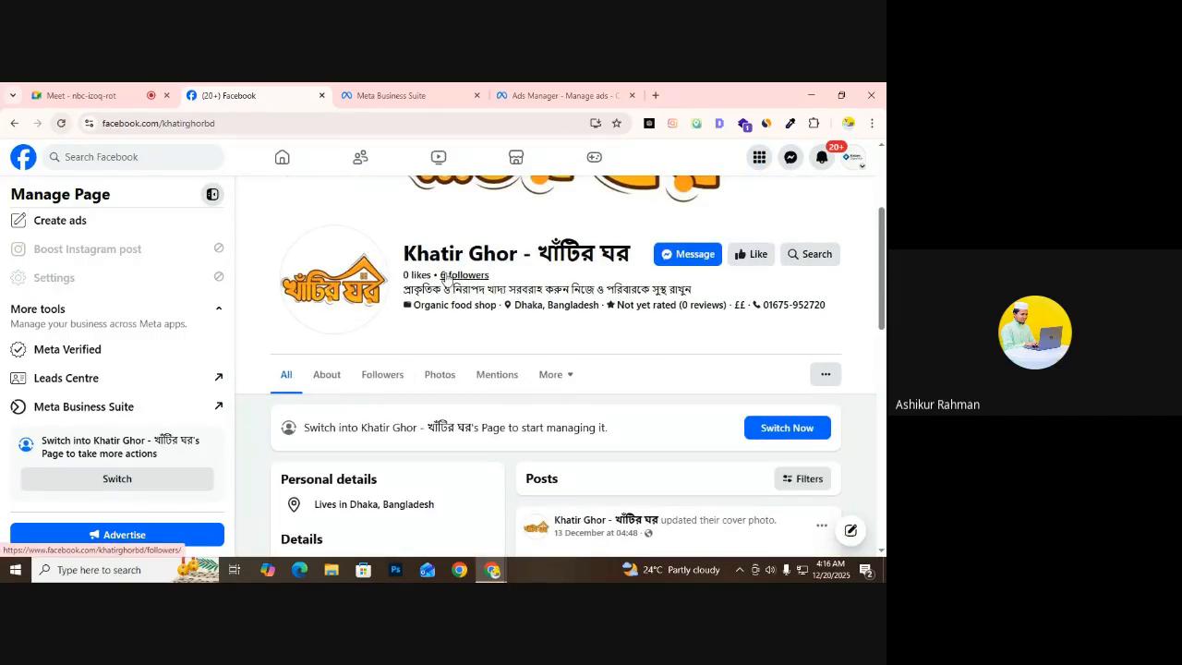
scroll(513, 369, "down", 2)
scroll(644, 435, "down", 3)
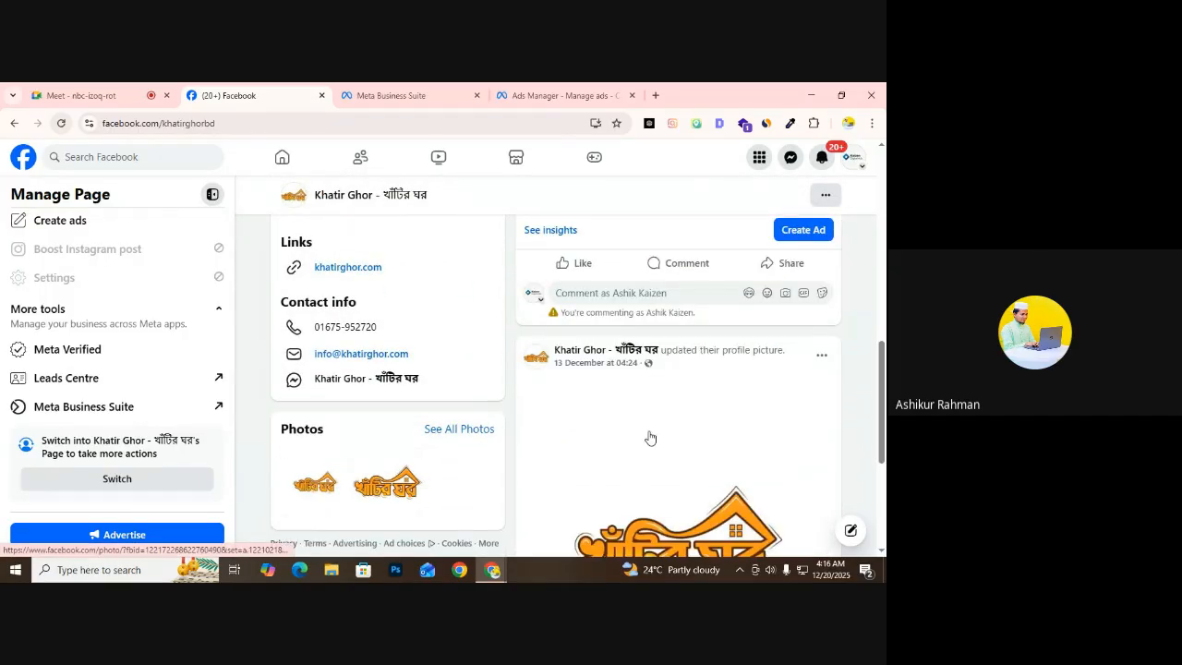
Examine the Khatir Ghor Page's cover photo and profile picture posts, along with its header and contact details
scroll(653, 414, "down", 1)
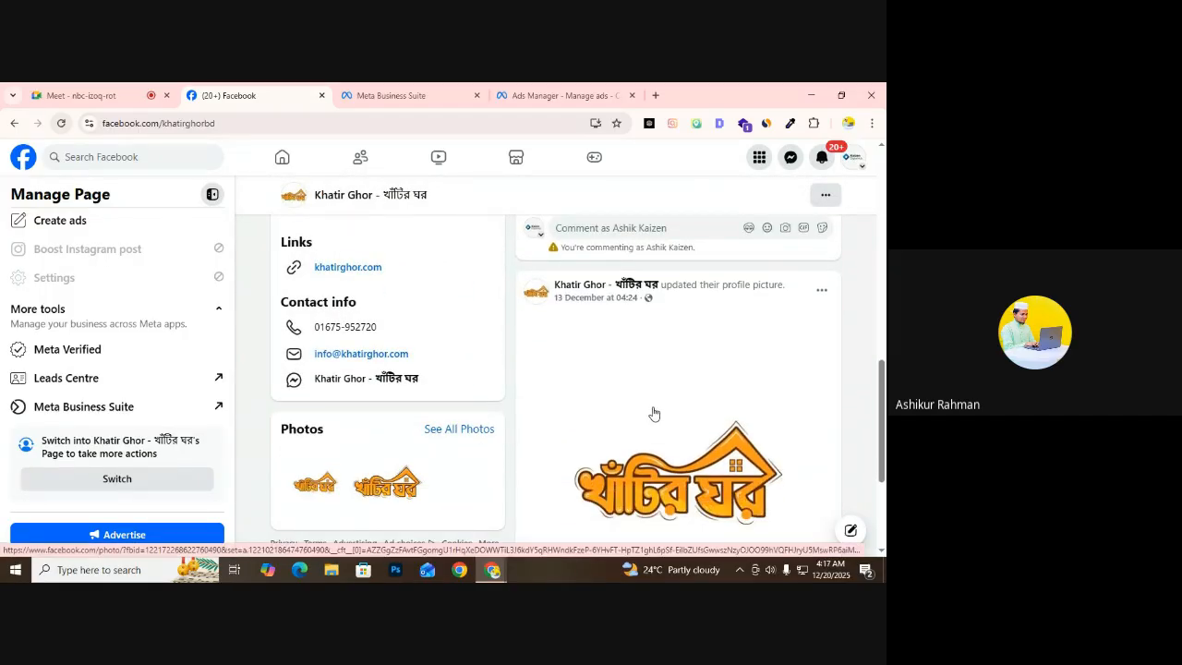
scroll(655, 420, "down", 2)
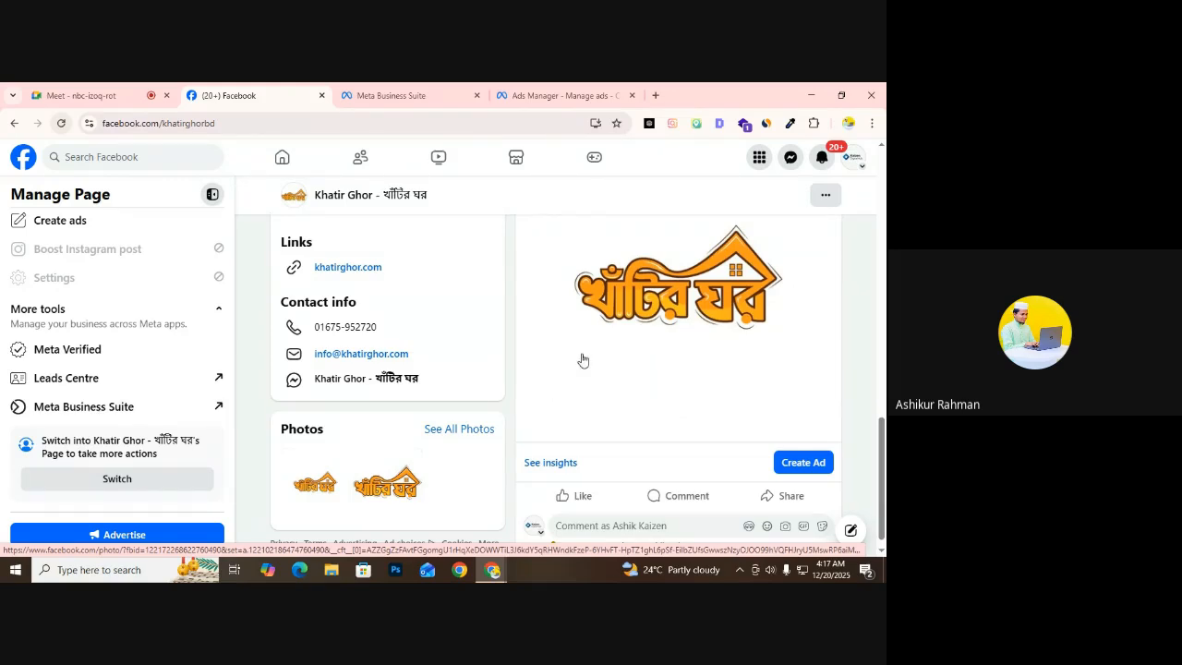
scroll(582, 369, "down", 1)
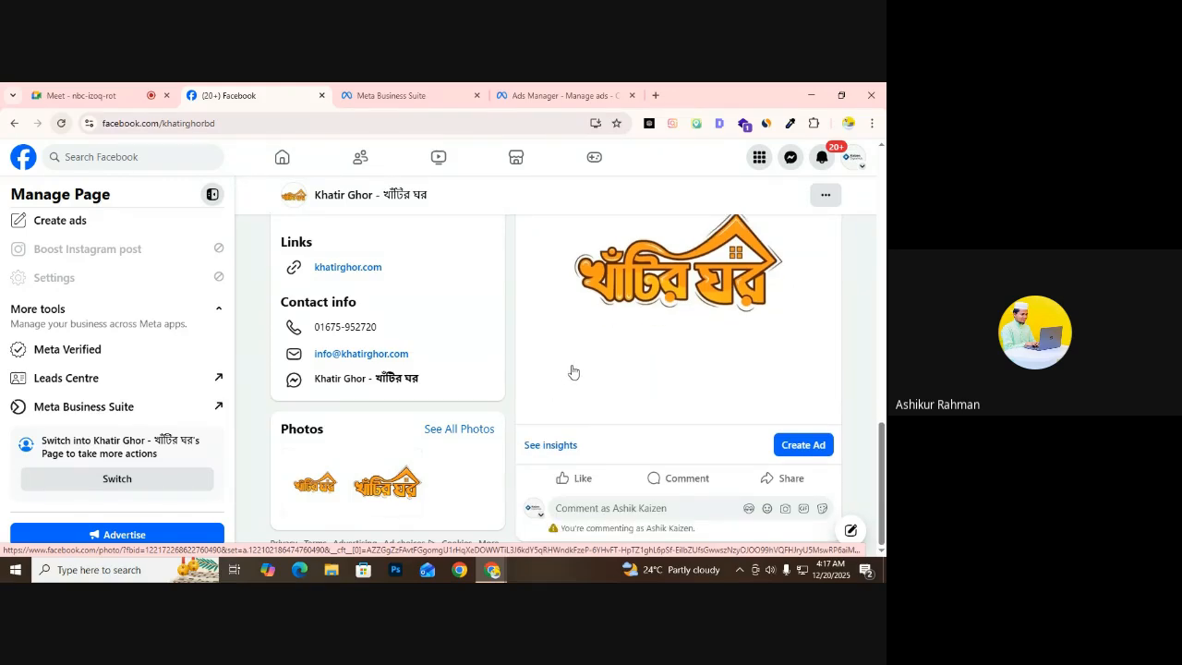
scroll(573, 373, "down", 3)
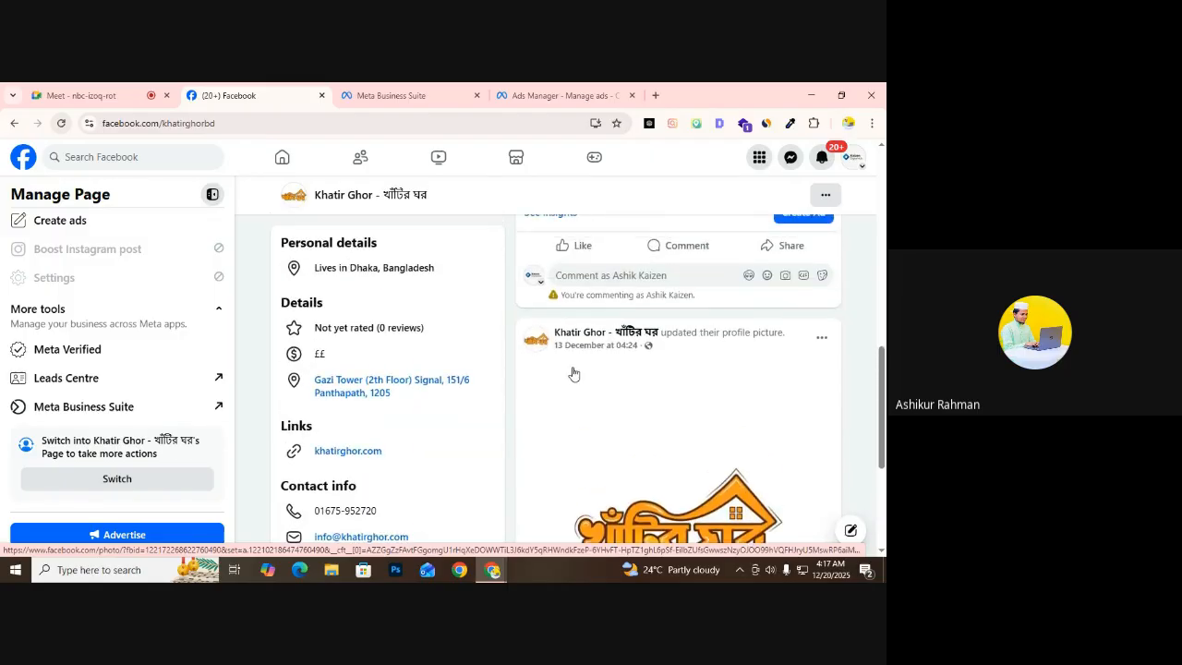
scroll(573, 373, "up", 2)
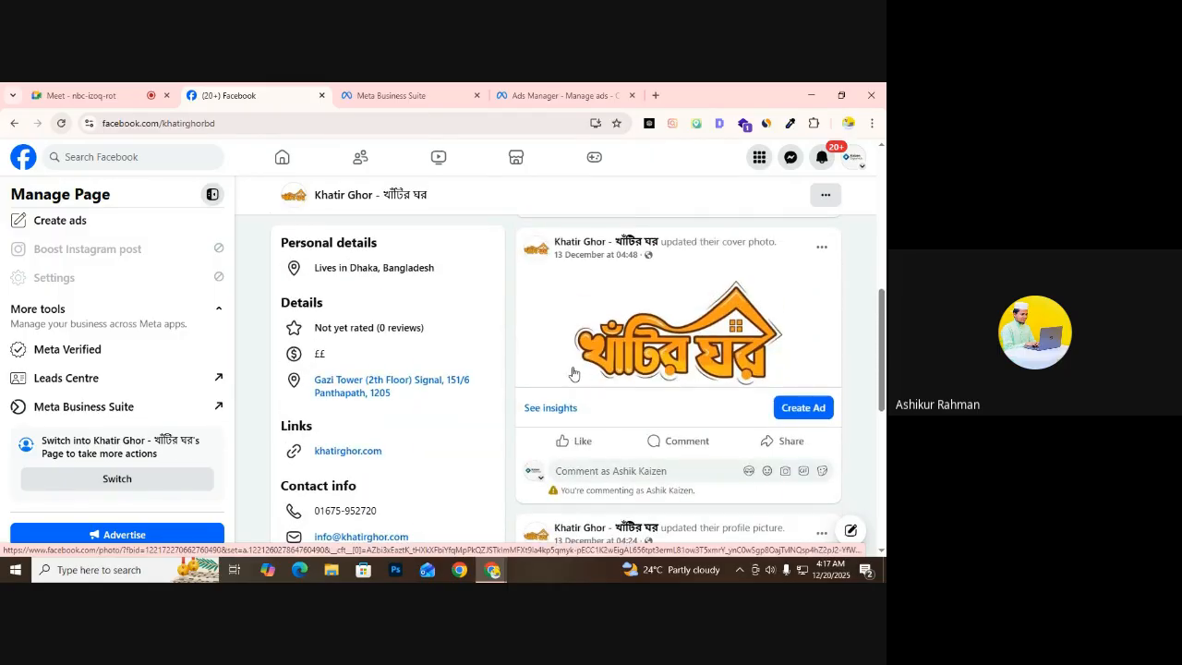
scroll(378, 369, "up", 3)
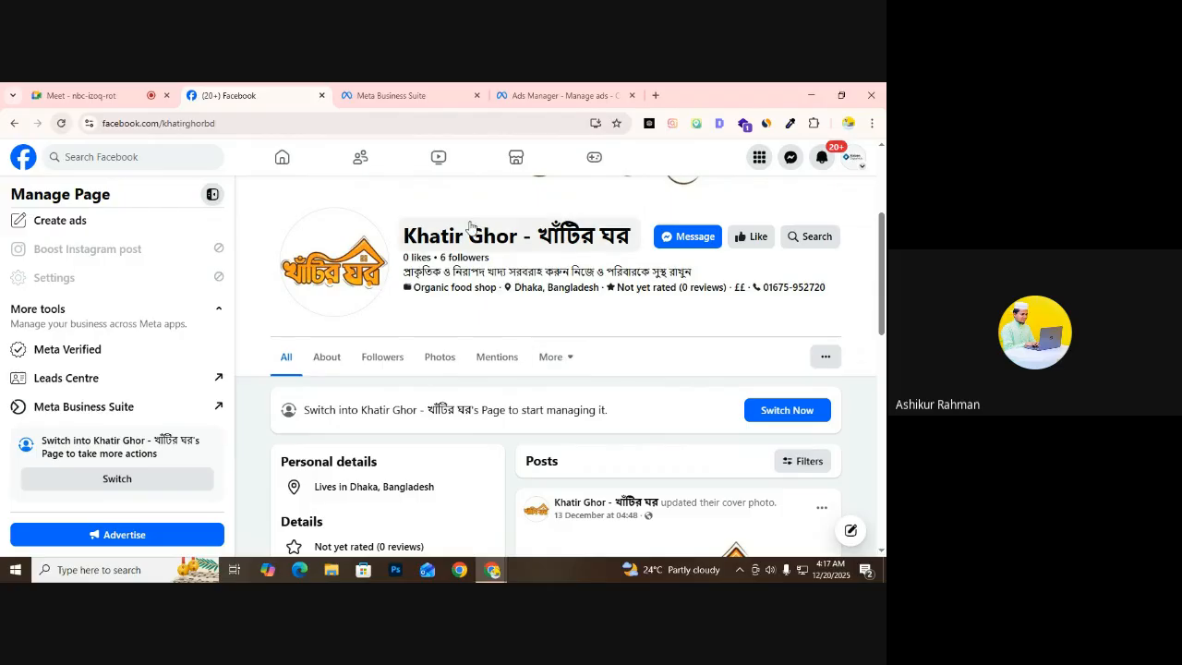
scroll(561, 305, "down", 2)
scroll(561, 305, "down", 3)
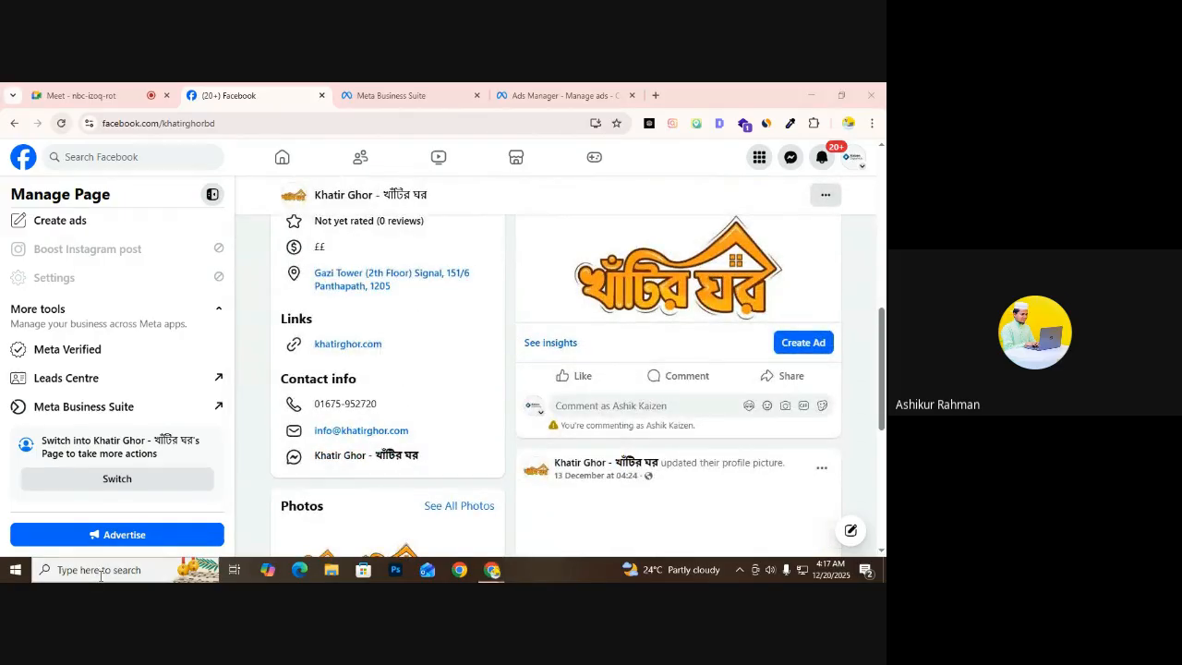
Switch to a blank Notepad note, resize its window to sit over the Page, and set its text zoom to 50%
left_click(111, 569)
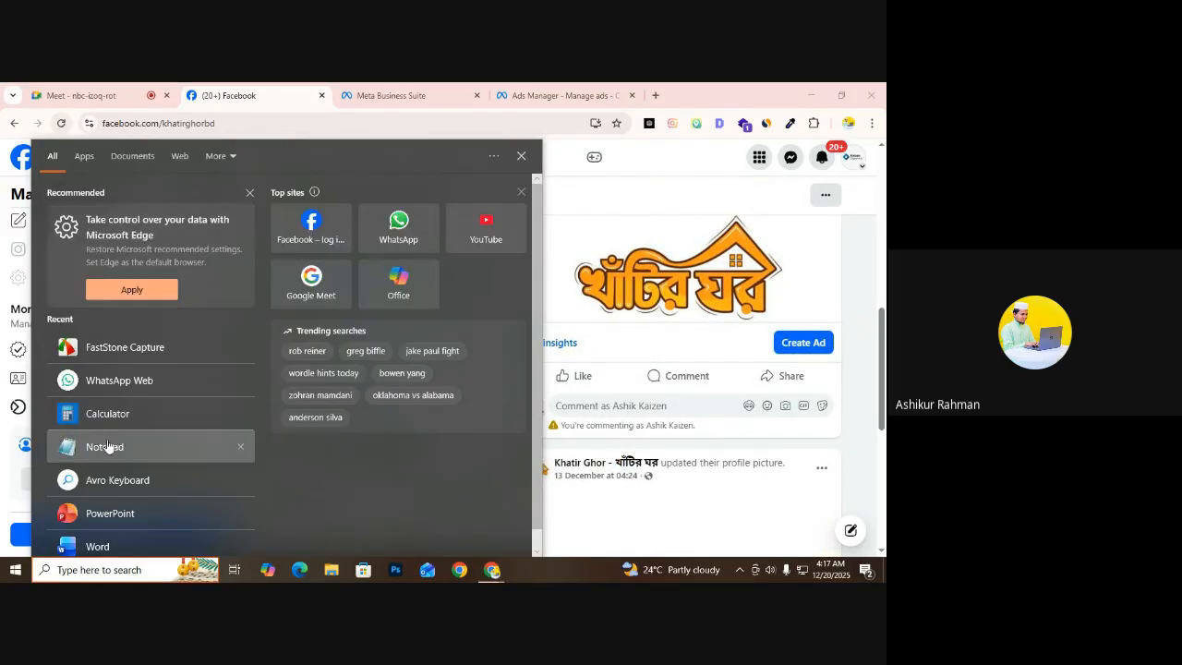
left_click(101, 451)
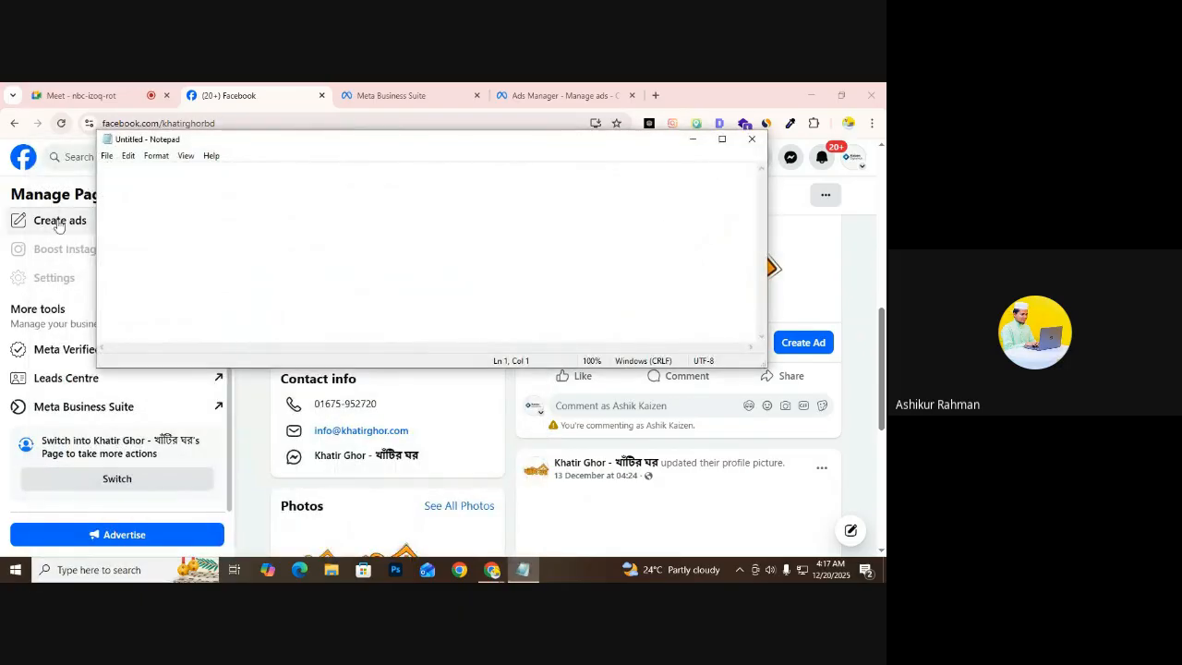
left_click_drag(92, 242, 499, 247)
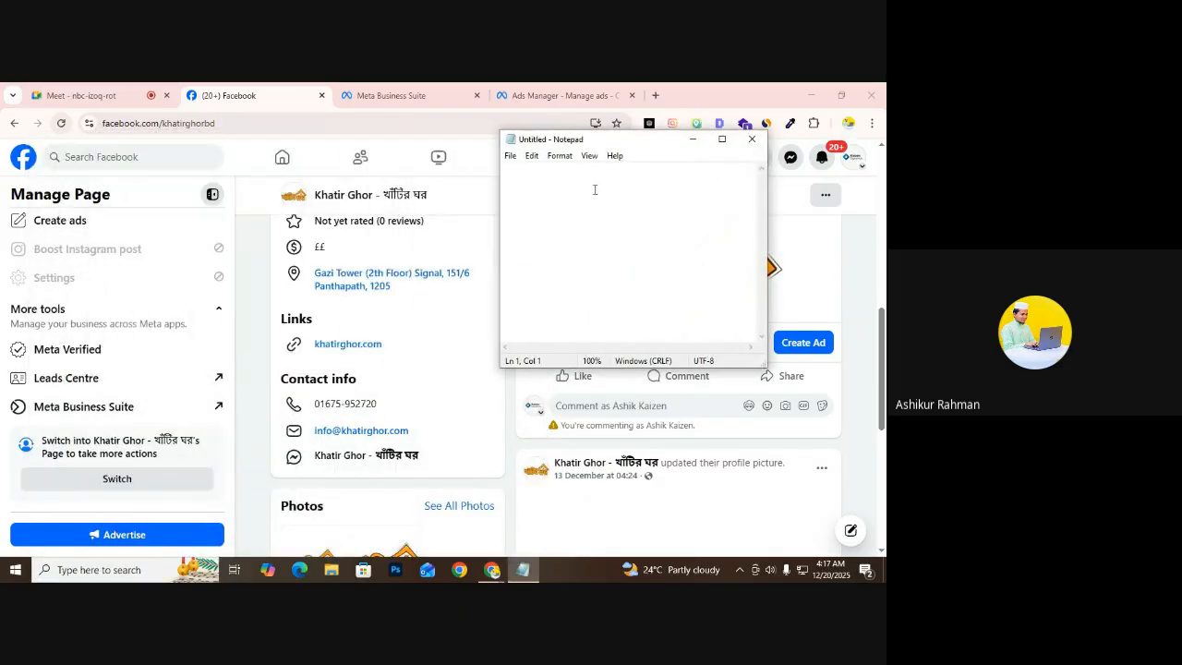
left_click_drag(618, 133, 618, 183)
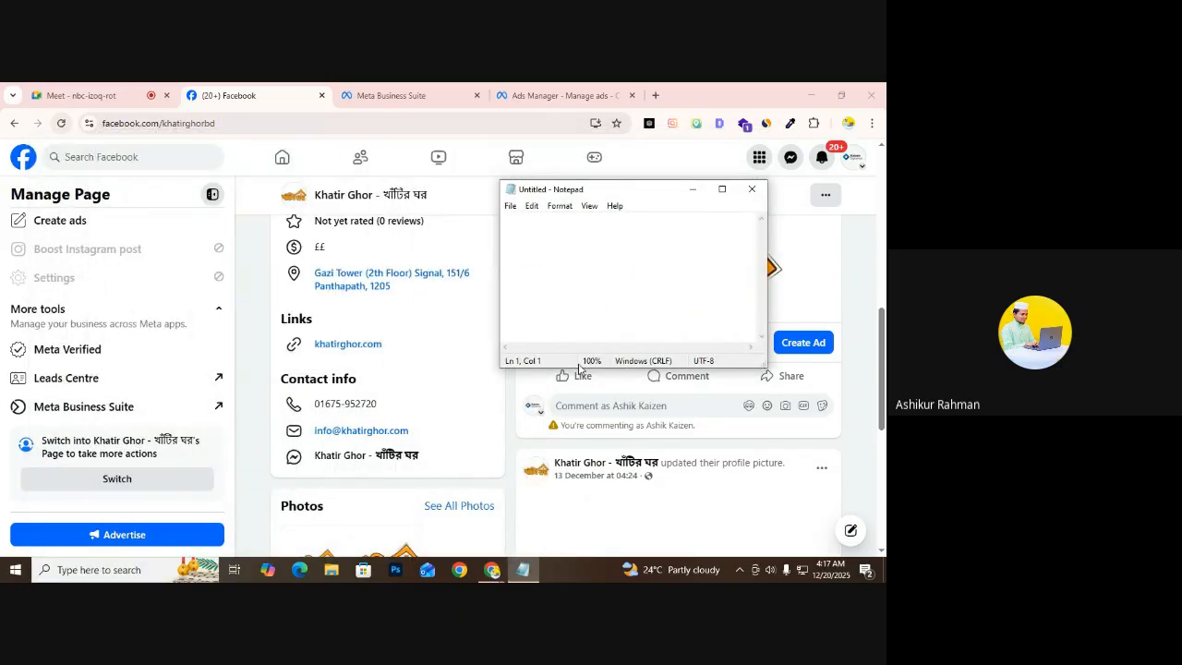
left_click_drag(578, 369, 577, 450)
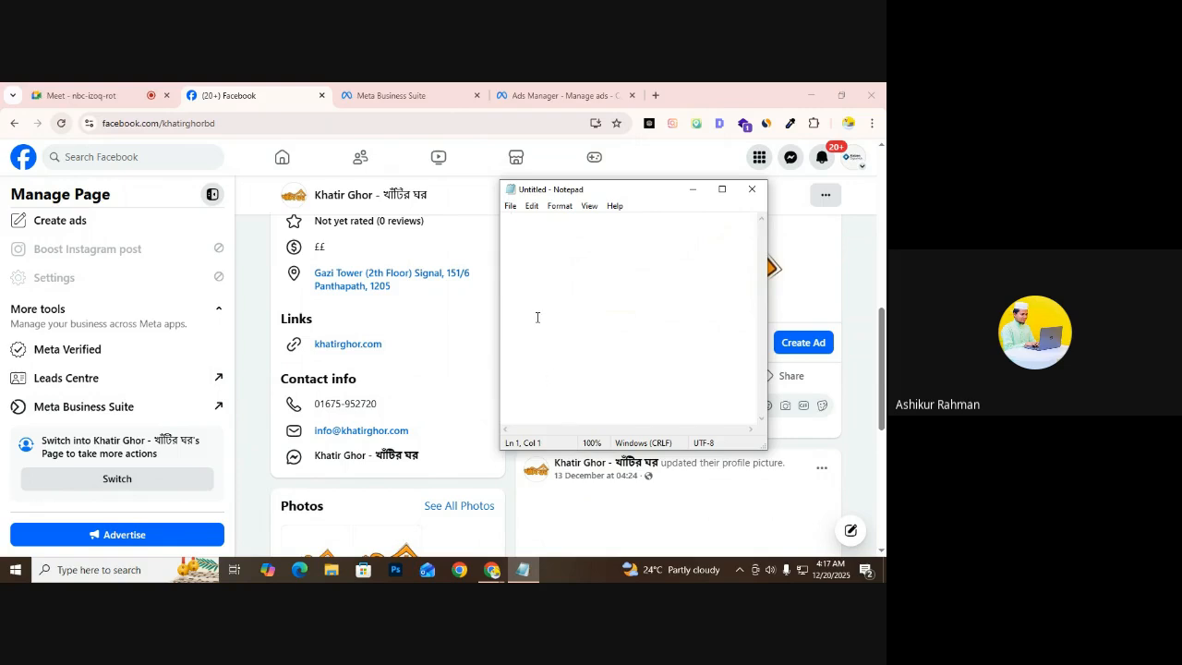
scroll(247, 281, "up", 8)
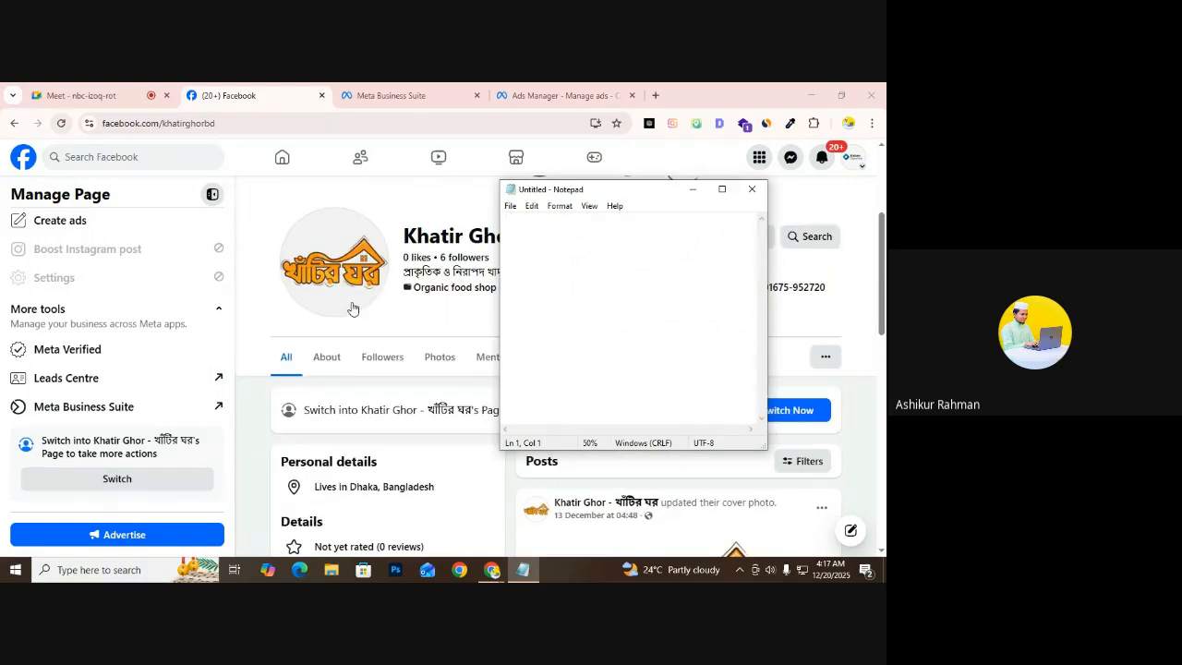
scroll(319, 393, "down", 2)
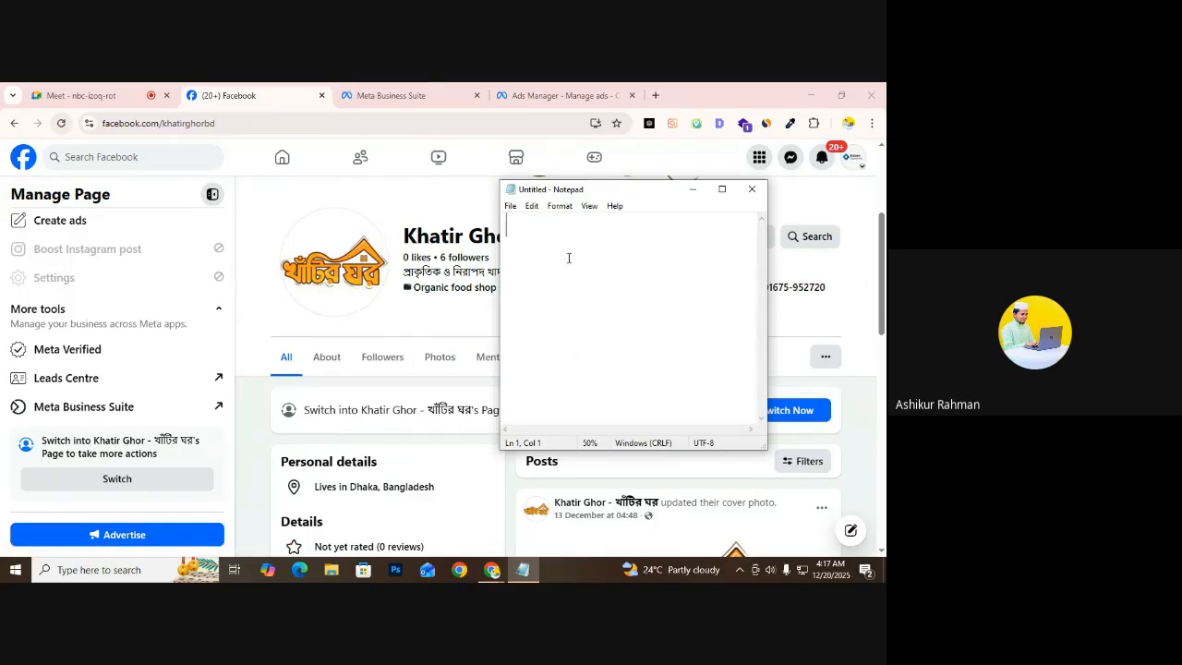
Write "post" and "bugset" on the first two separate lines of the note
type("post")
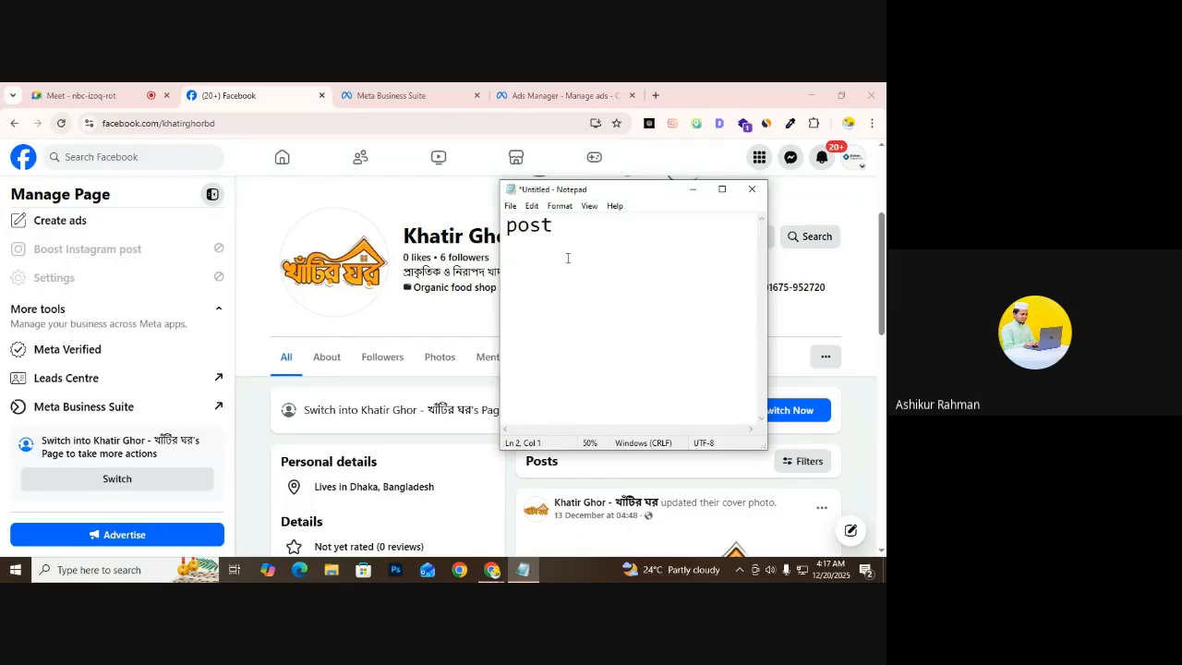
scroll(428, 297, "down", 1)
scroll(430, 299, "down", 1)
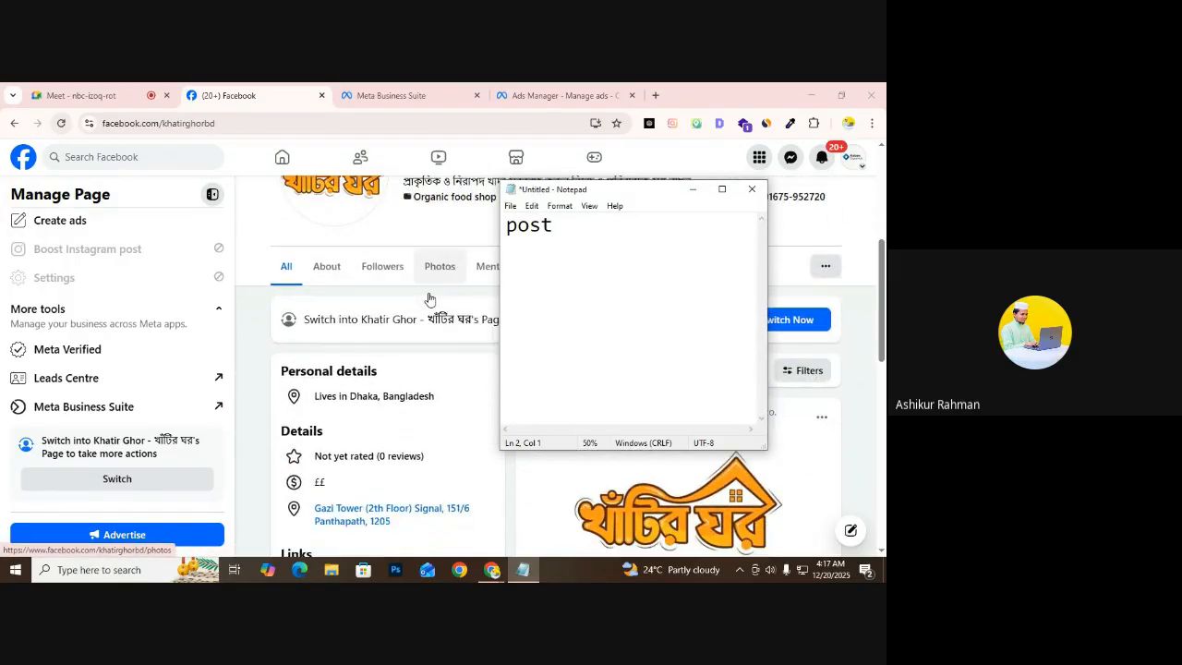
scroll(429, 299, "up", 1)
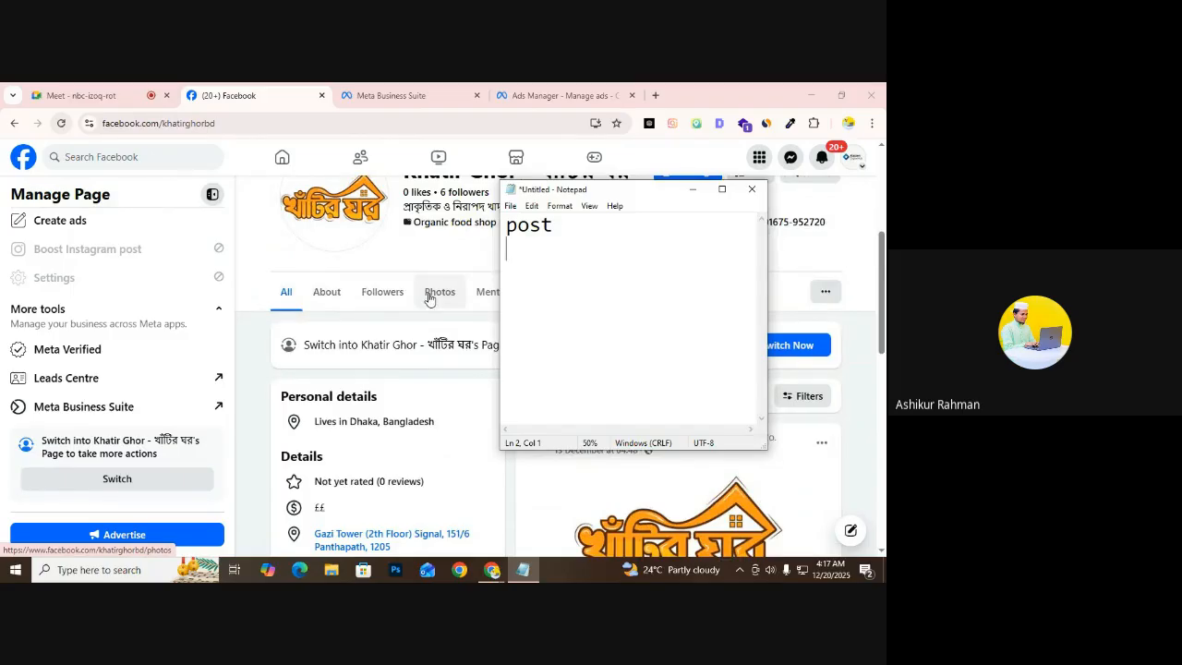
type("bugset")
Add "Customer" as the third line of the note, under "bugset"
scroll(429, 299, "down", 3)
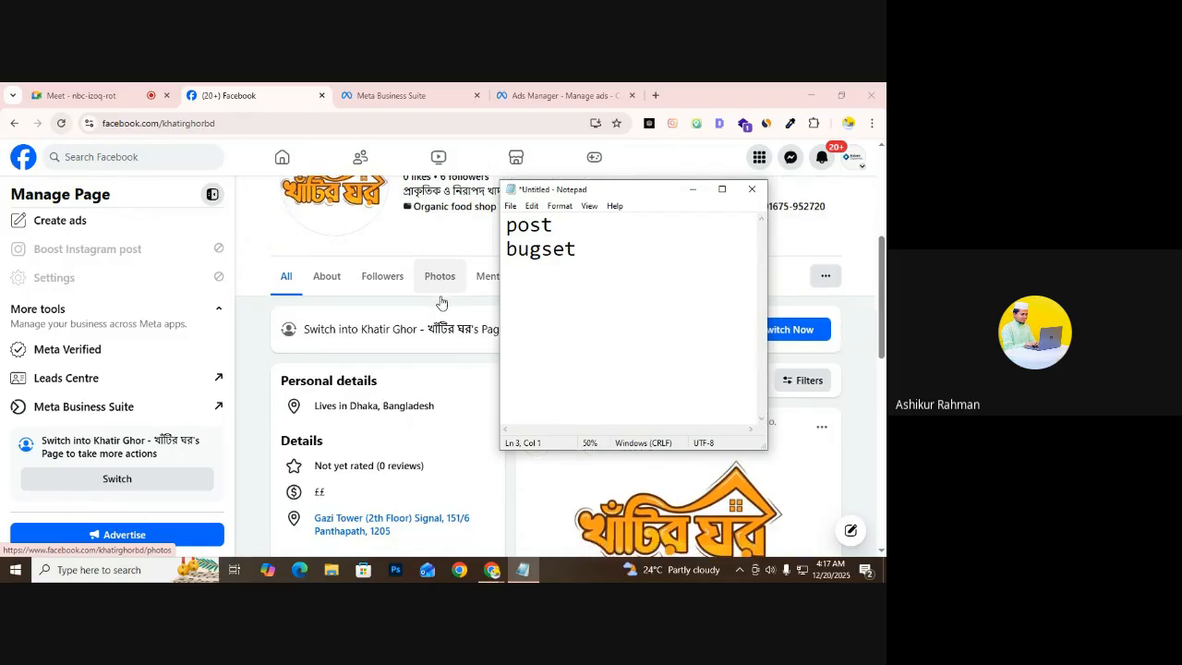
scroll(346, 422, "down", 2)
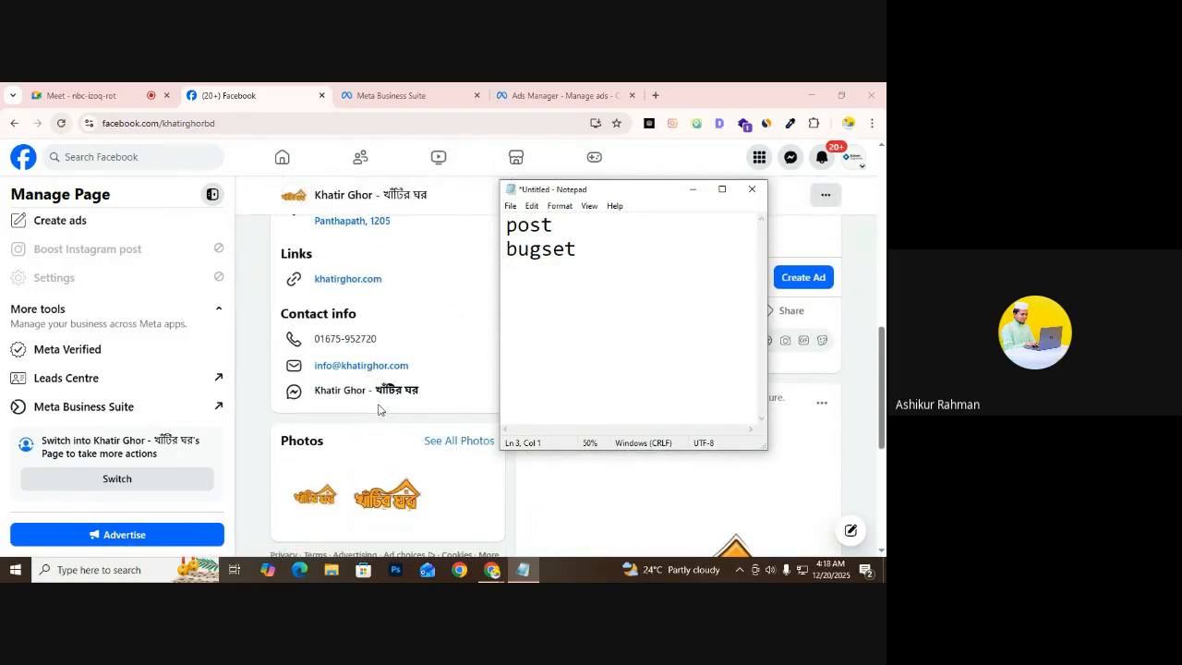
scroll(382, 409, "up", 4)
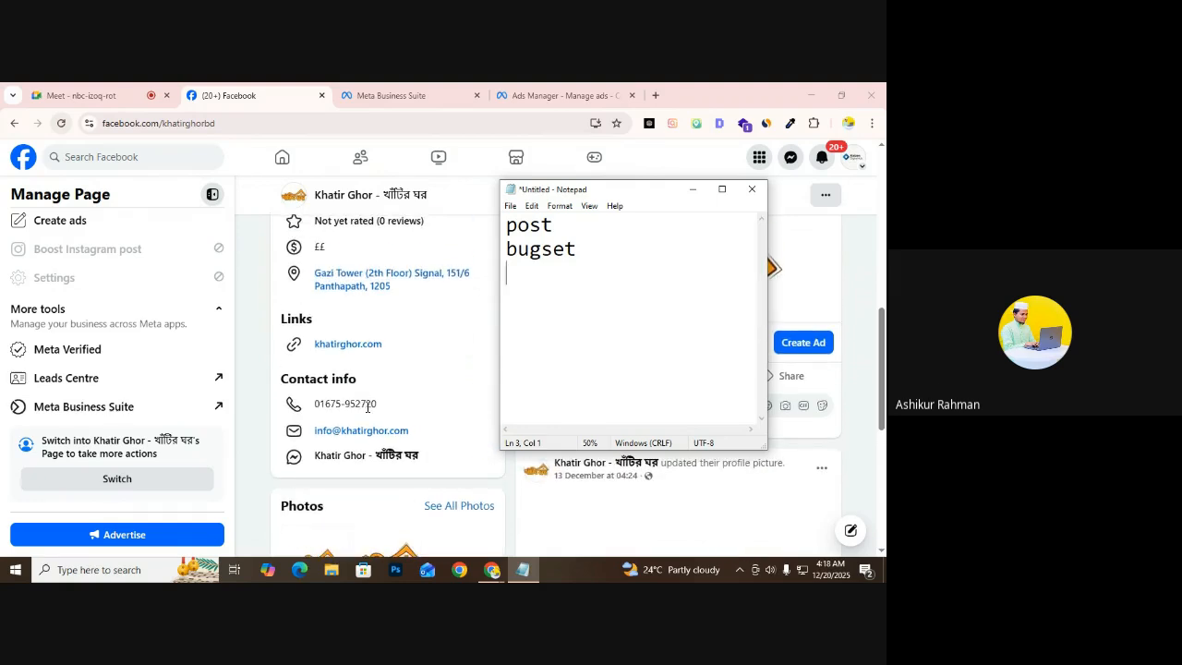
scroll(364, 413, "up", 1)
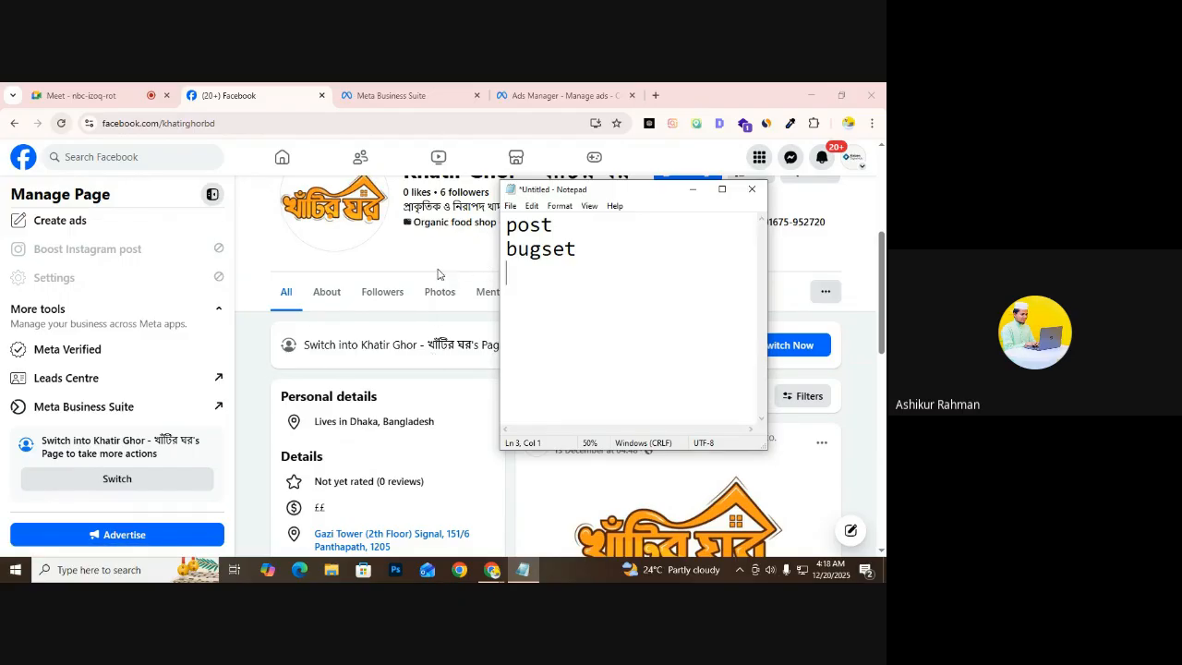
scroll(434, 427, "up", 3)
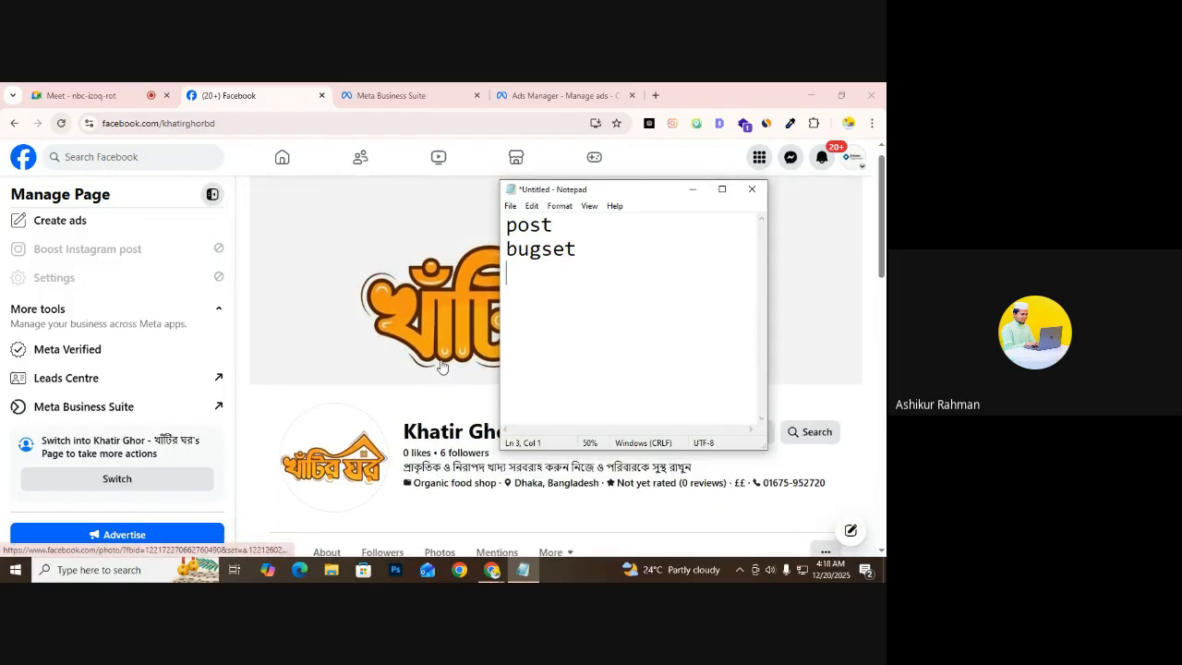
scroll(433, 385, "down", 3)
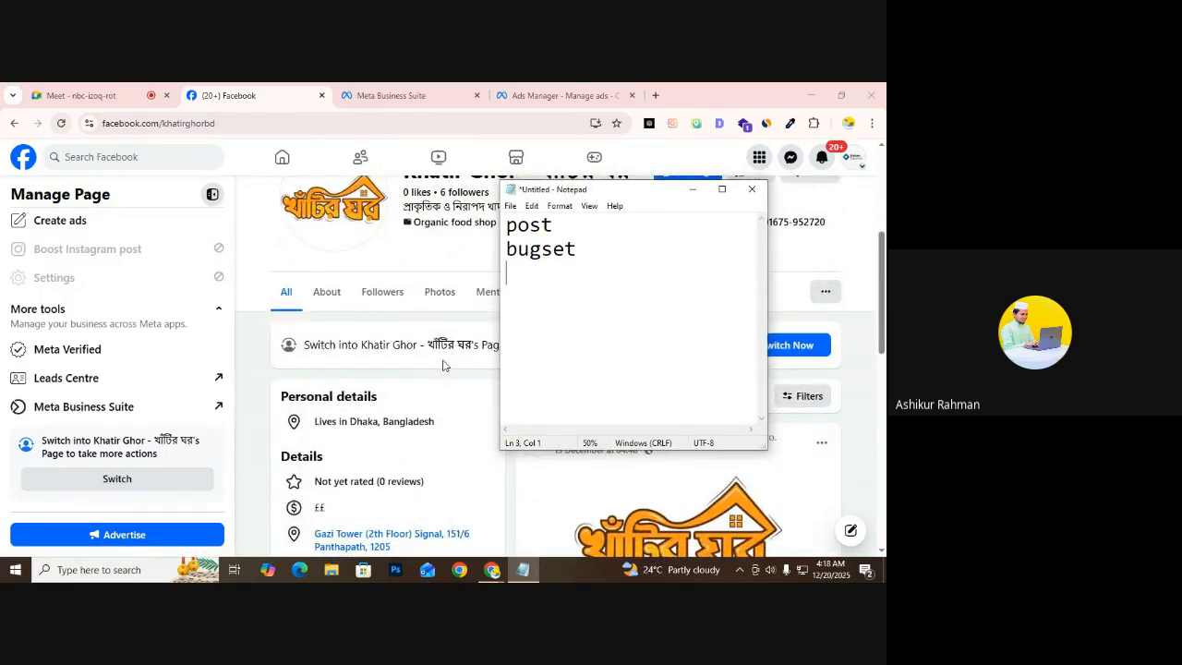
type("Cusmo")
key("BackSpace")
type("tomer")
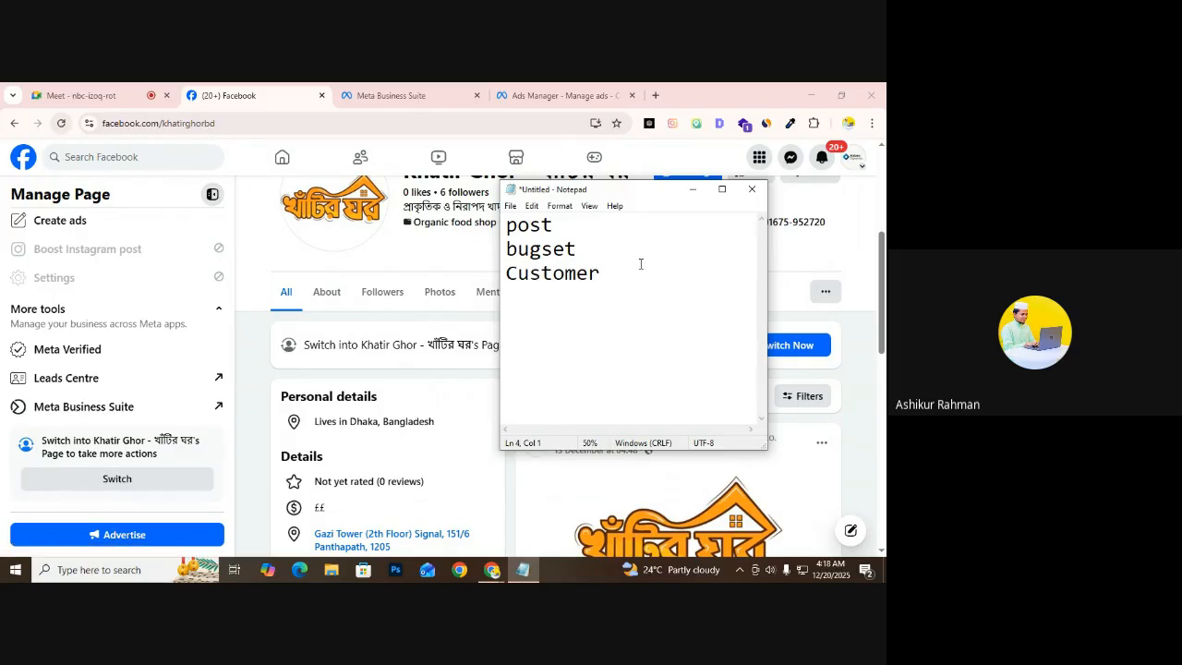
Review the "post" and "Customer" lines of the note against the Page's details and posts
scroll(357, 383, "down", 2)
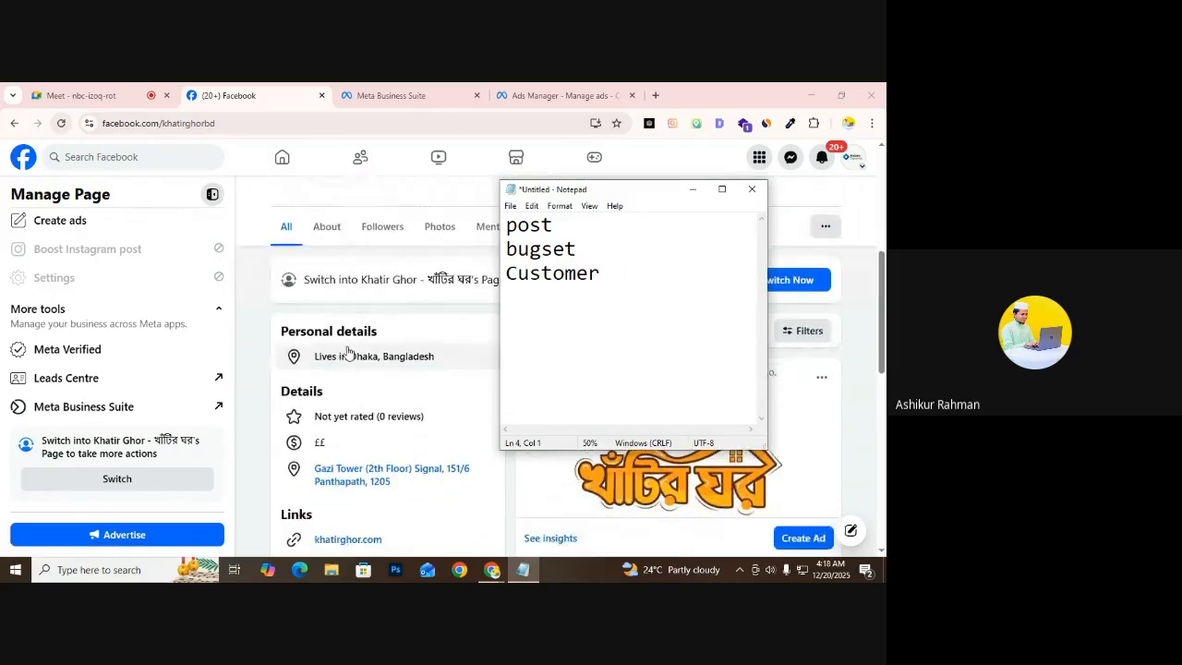
scroll(355, 374, "up", 2)
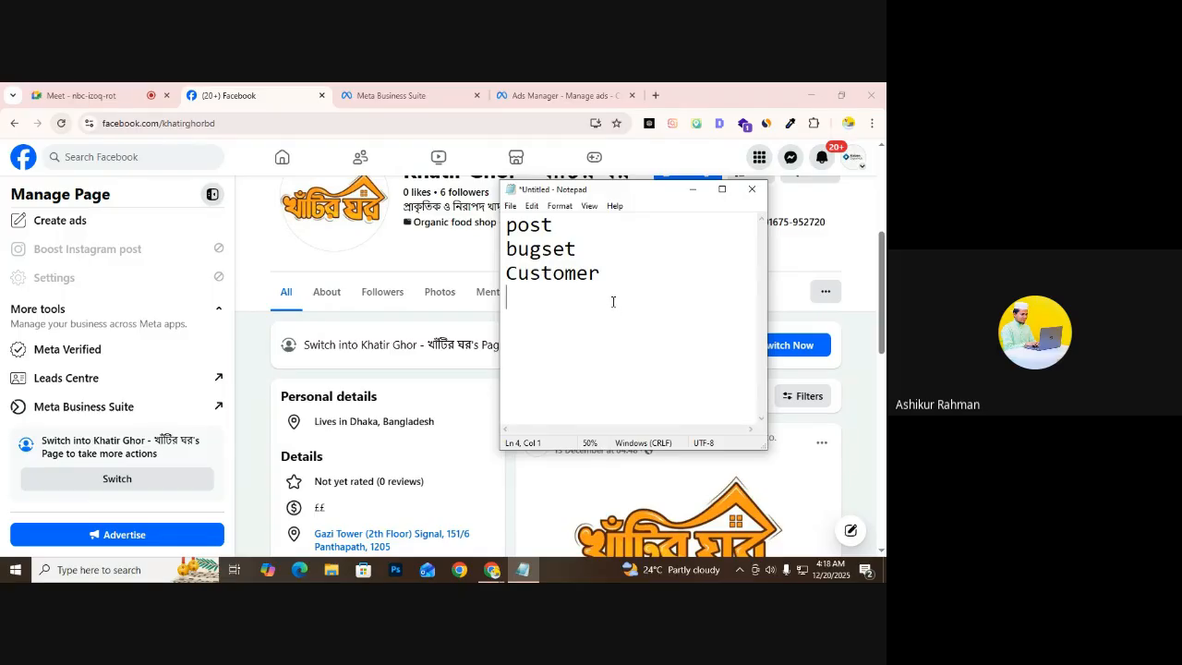
double_click(522, 231)
left_click(523, 231)
double_click(539, 273)
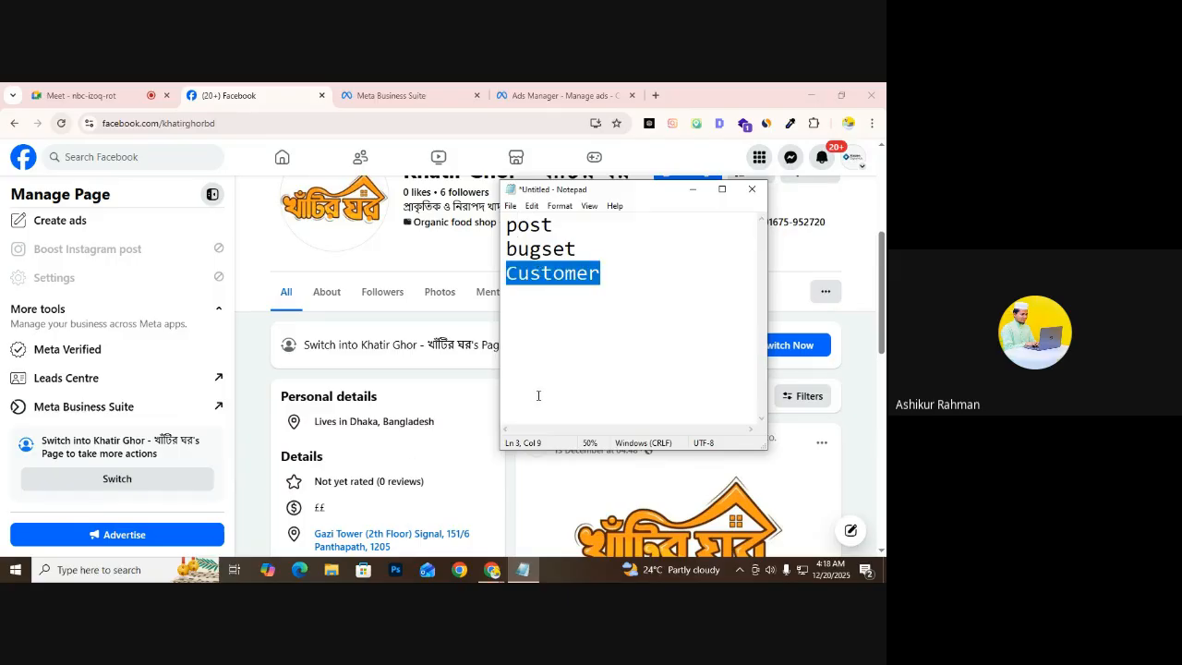
left_click(266, 344)
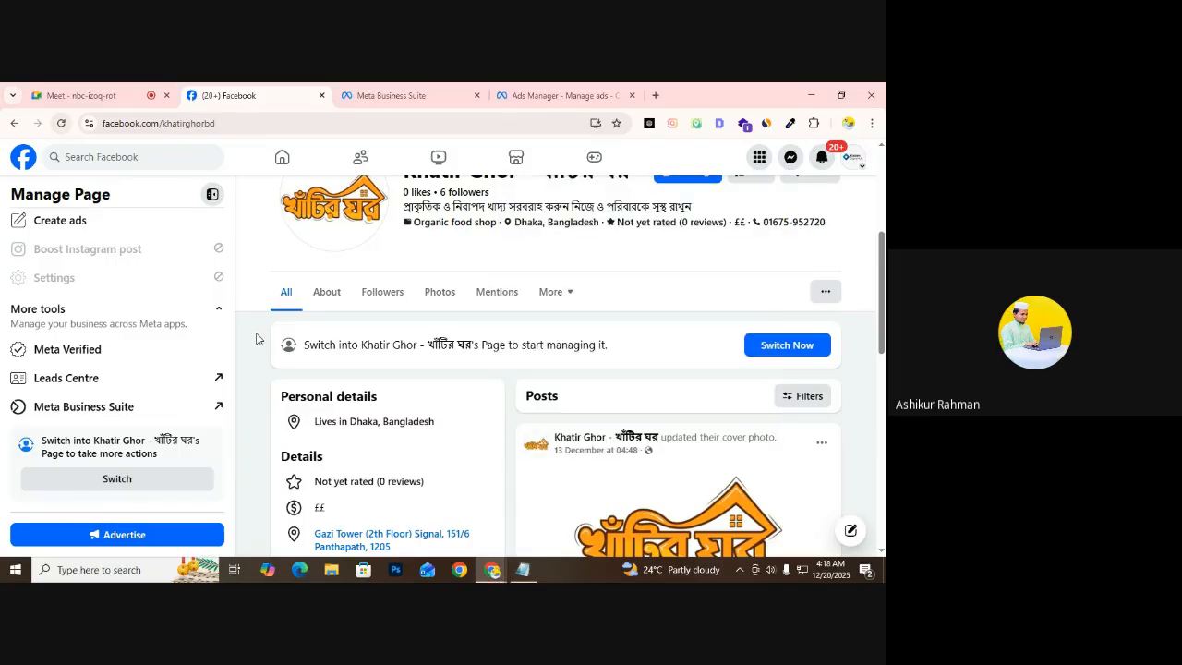
scroll(470, 373, "down", 4)
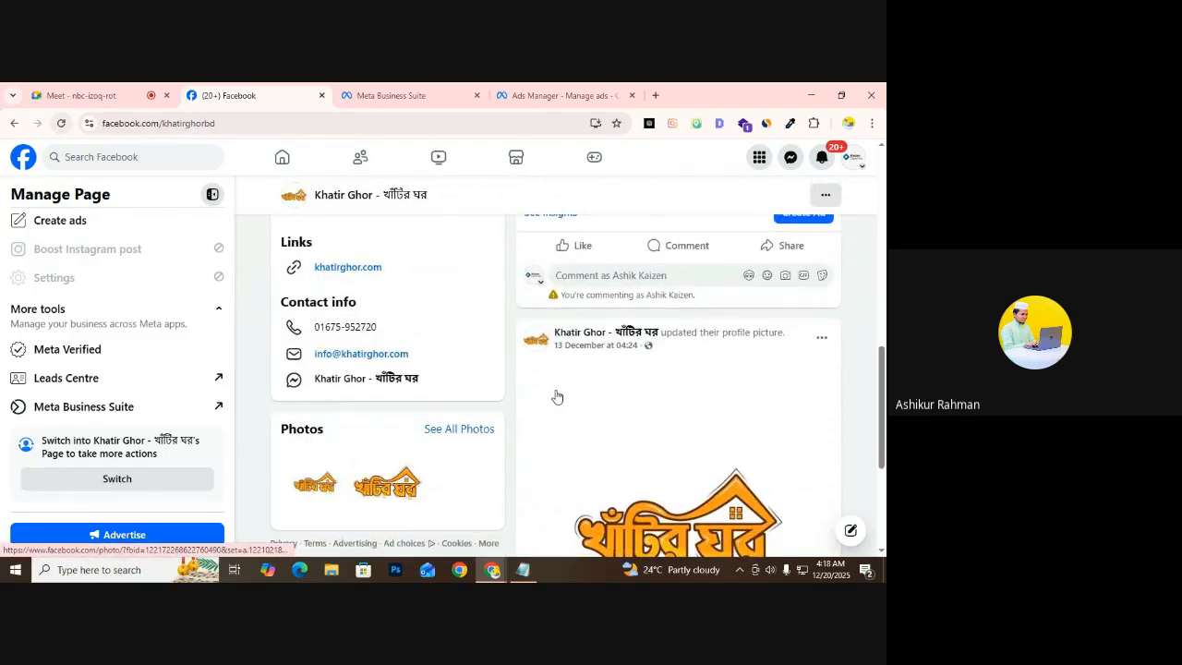
Switch to Meta Business Suite, bring the note back over it, and extend the first line to "post - image"
left_click(390, 95)
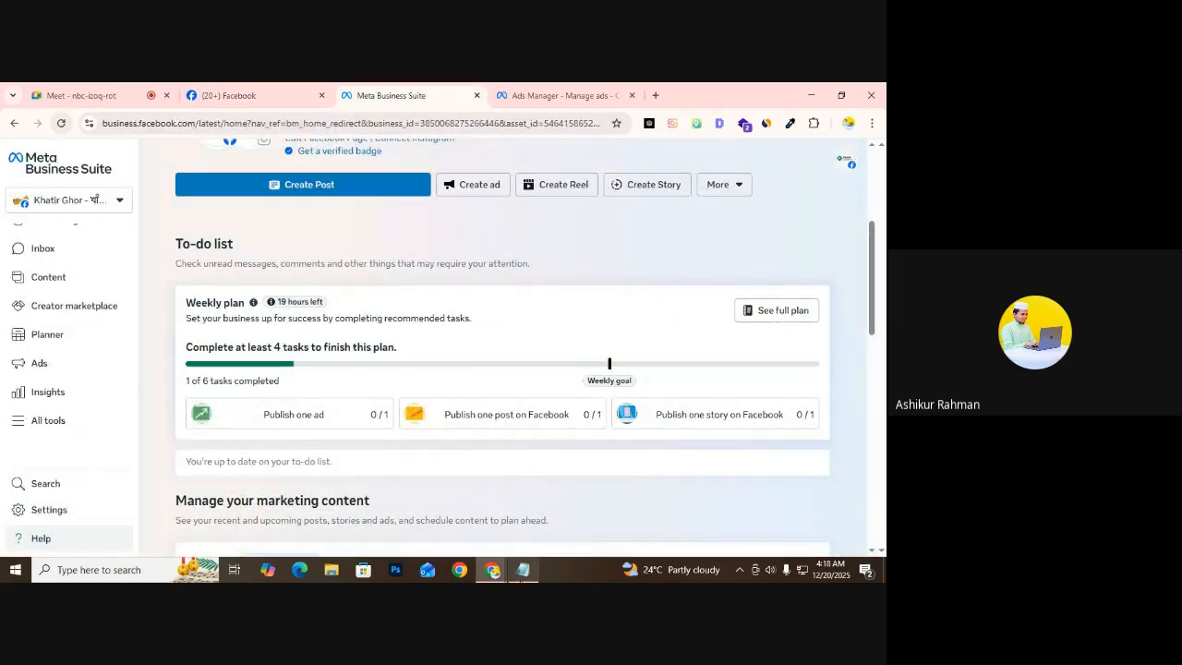
left_click(523, 569)
left_click(575, 237)
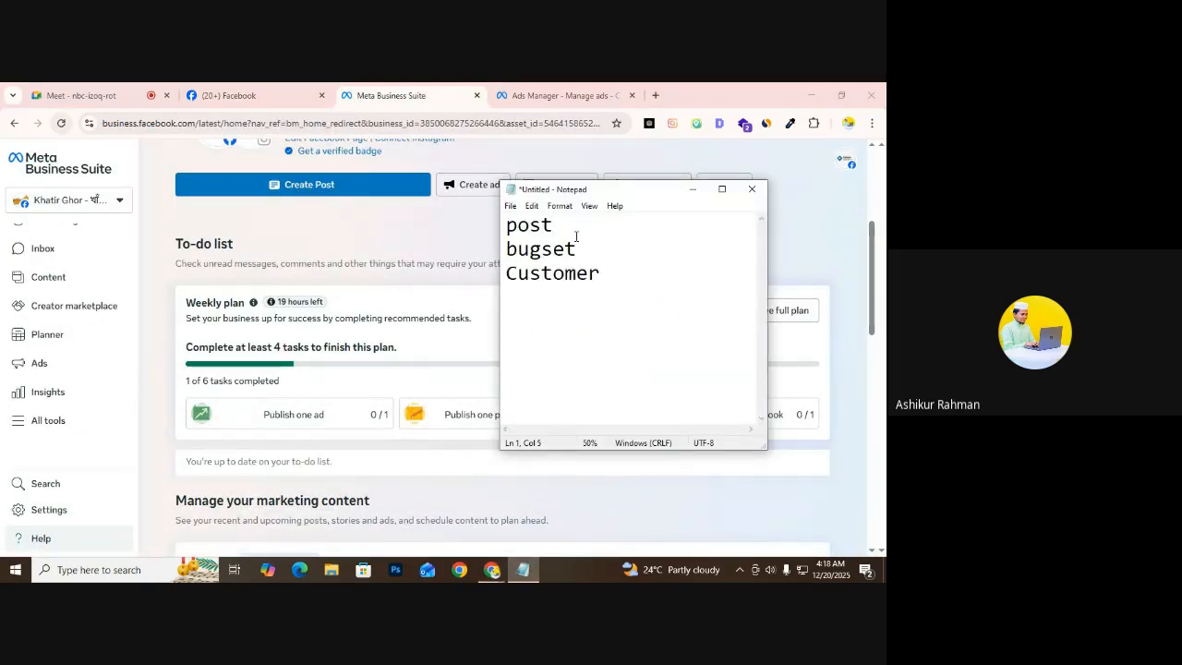
type("- image")
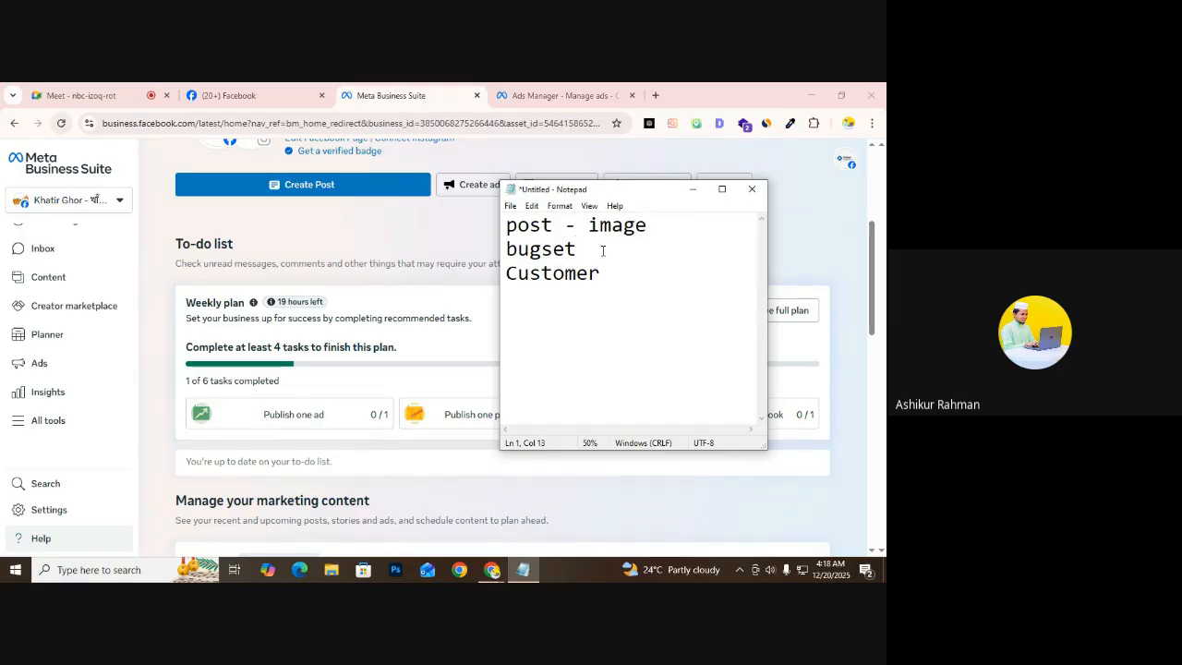
Extend the second line of the note to "bugset - 10 $" and the third to "Customer - Bangladeshi"
left_click(576, 249)
type("- 10")
type(" $ ustomer")
type(" -")
type(" Bang")
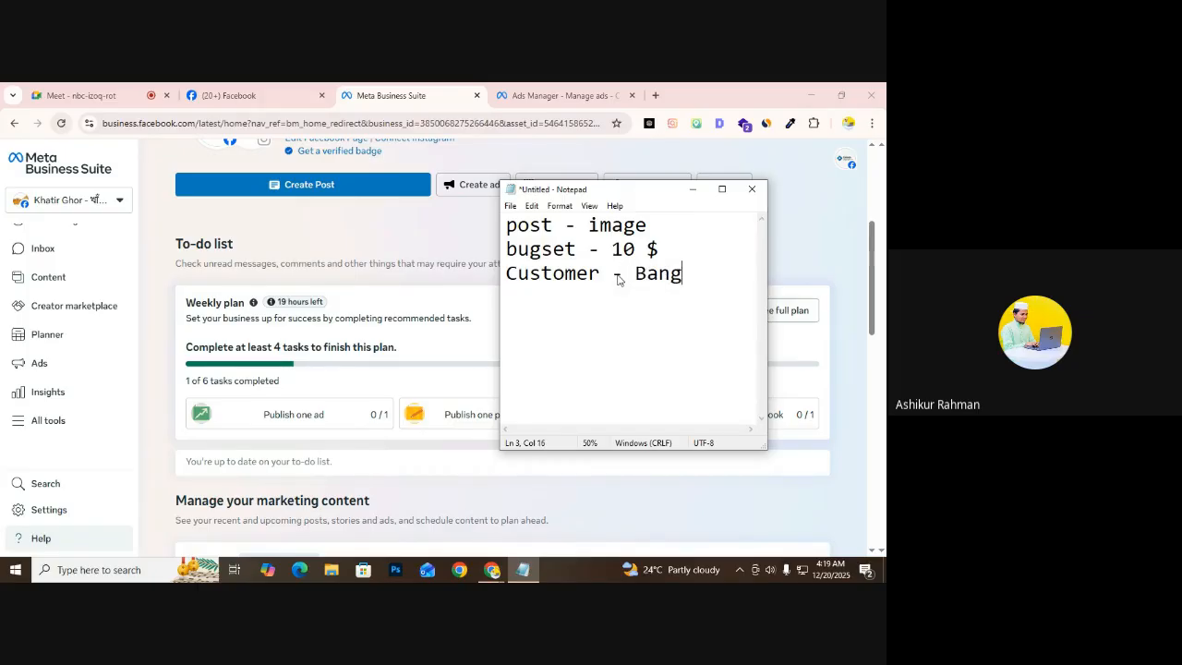
type("ladesh")
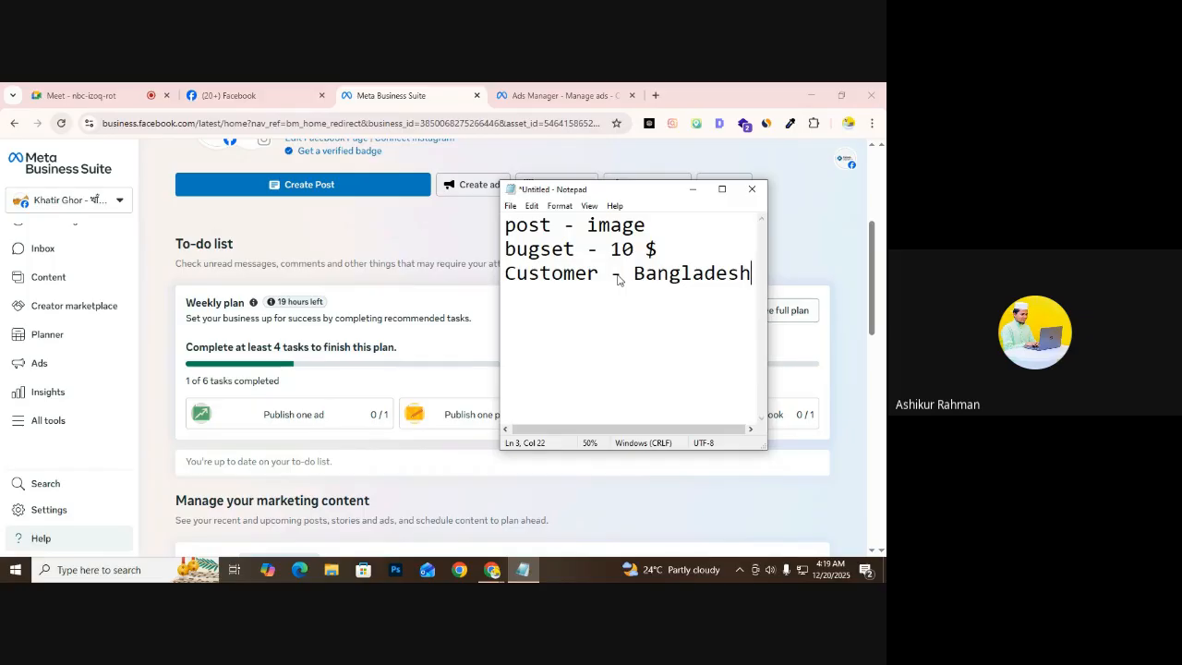
type("i")
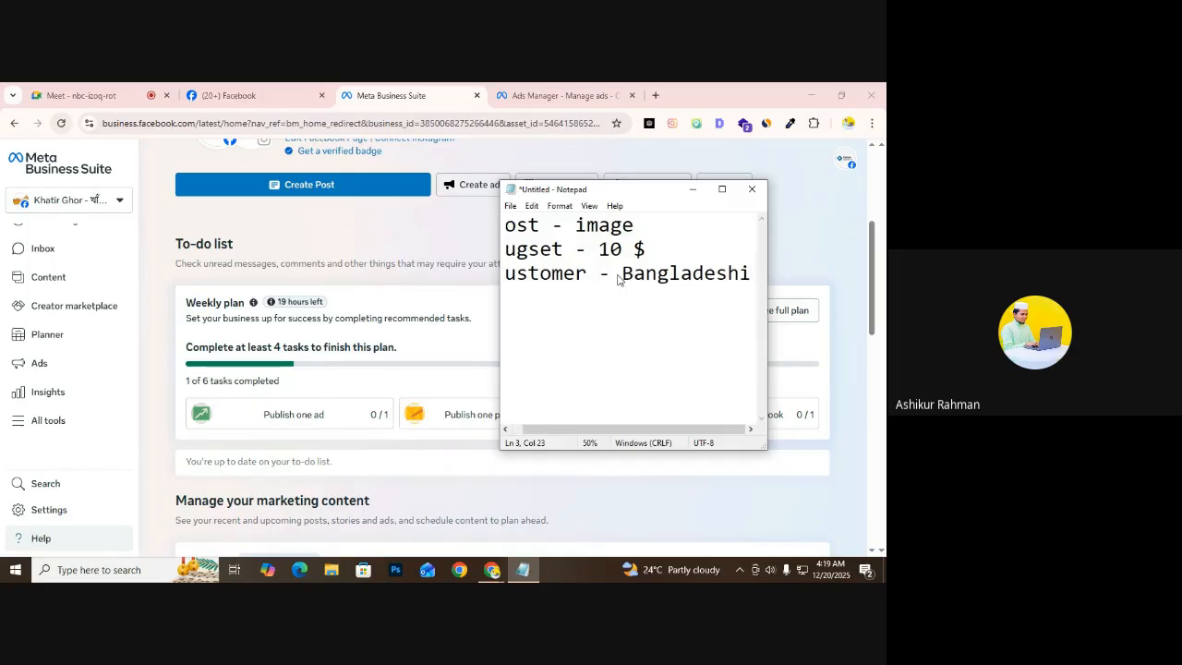
Bring the full text of the note into view and switch to Ads Manager
left_click_drag(595, 431, 506, 426)
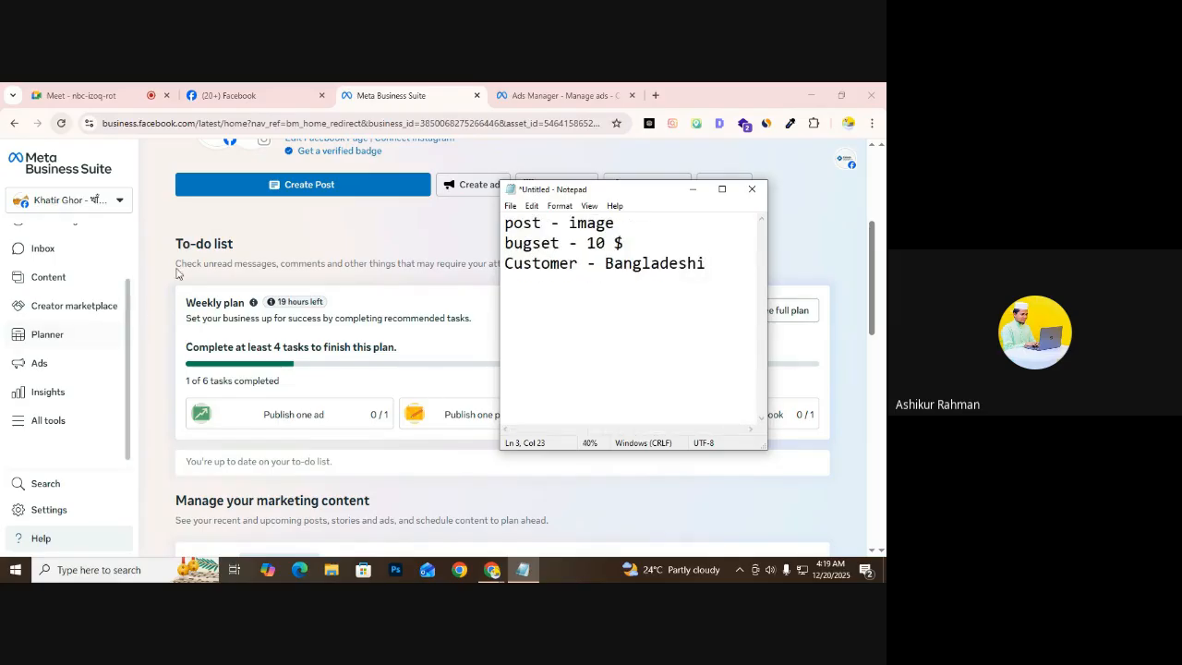
left_click(470, 96)
left_click(558, 93)
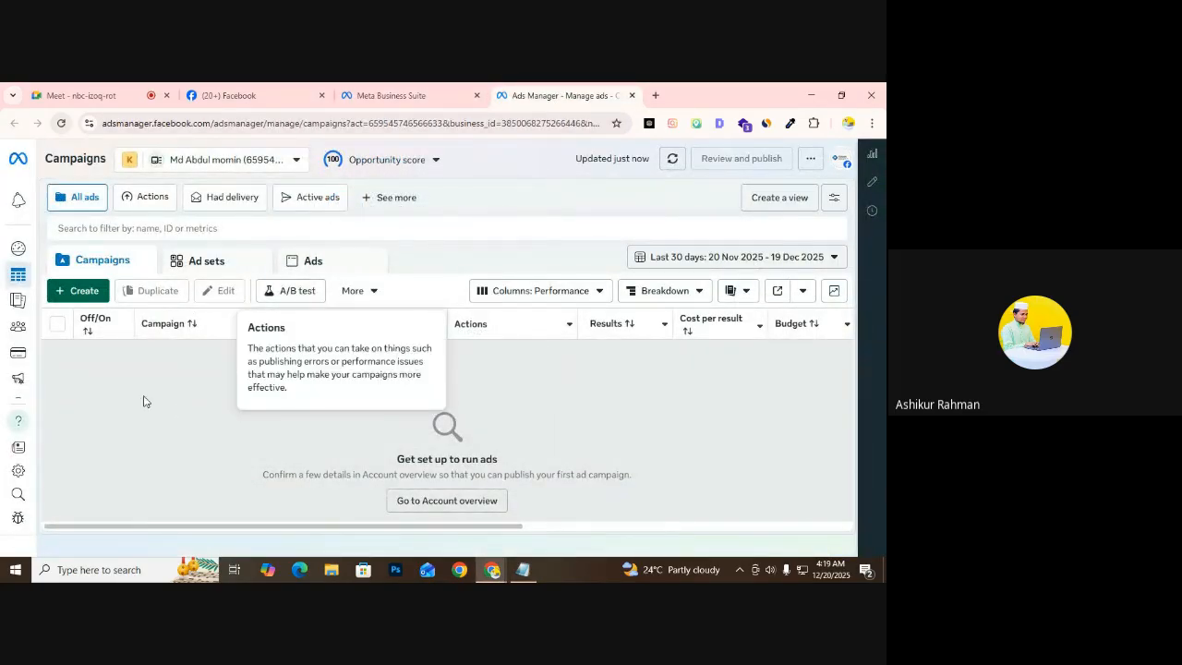
Look at the account's opportunity score details and the new campaign form, closing each without changing anything
mouse_move(42, 283)
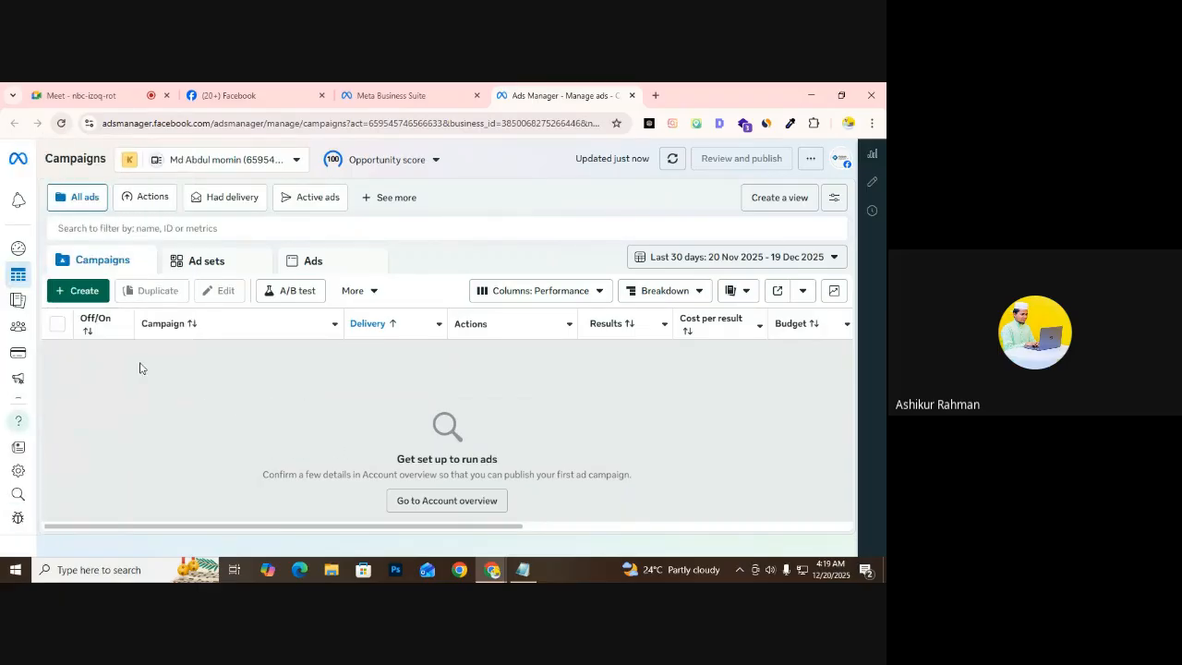
left_click(379, 159)
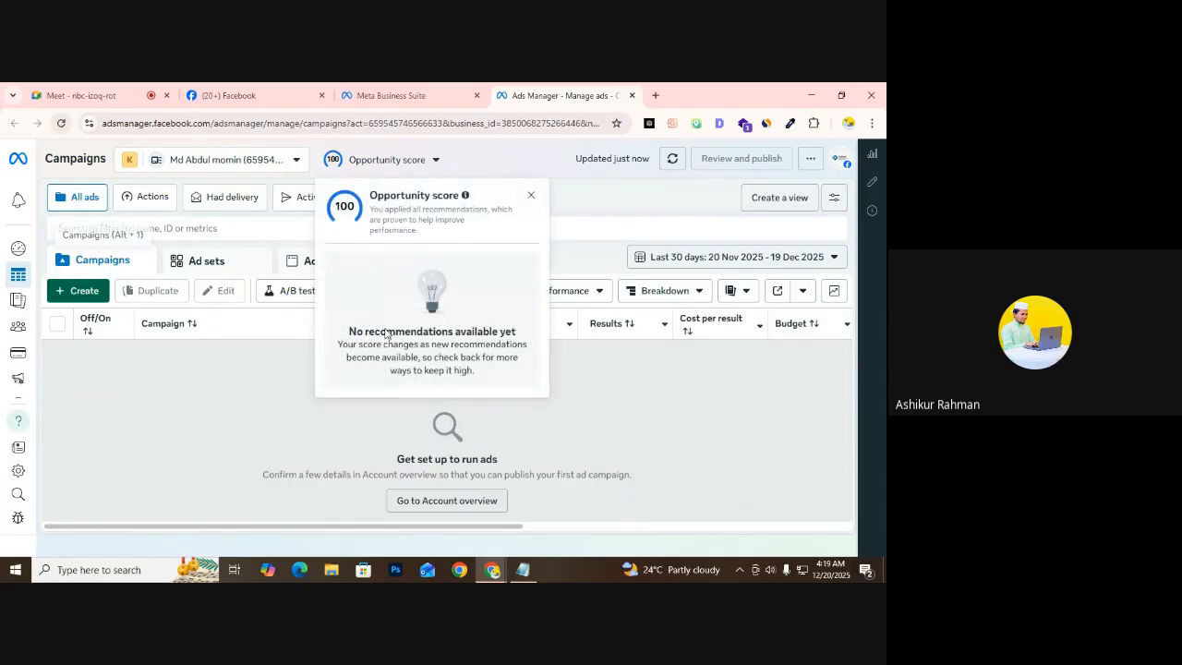
left_click(532, 196)
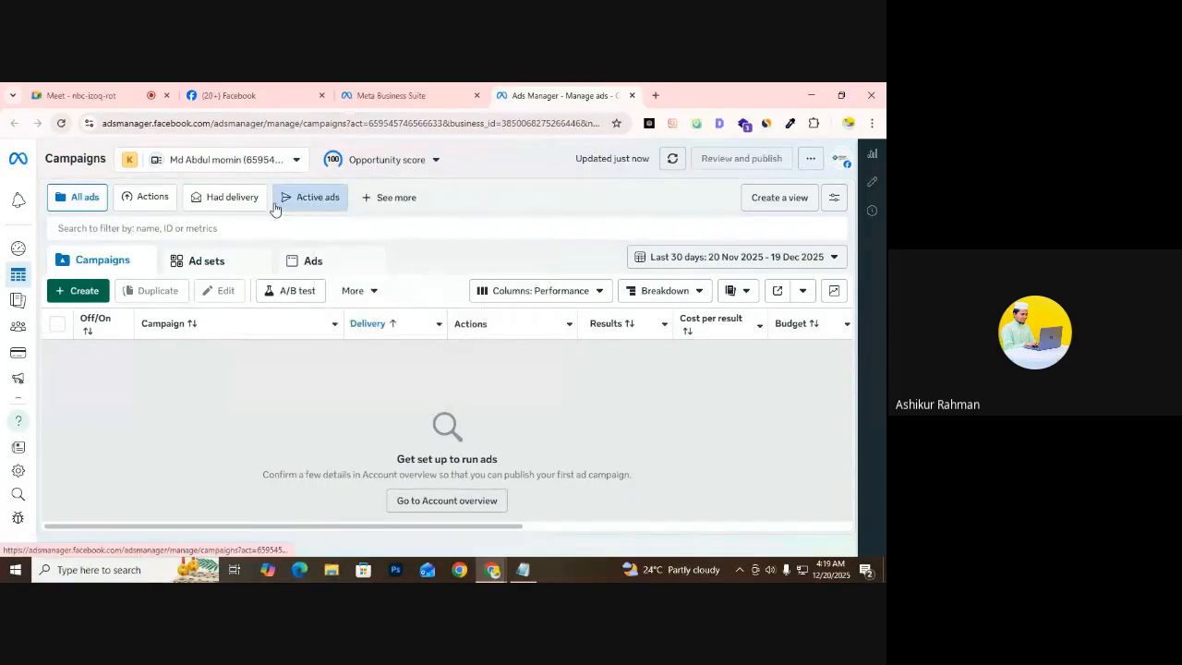
left_click(84, 292)
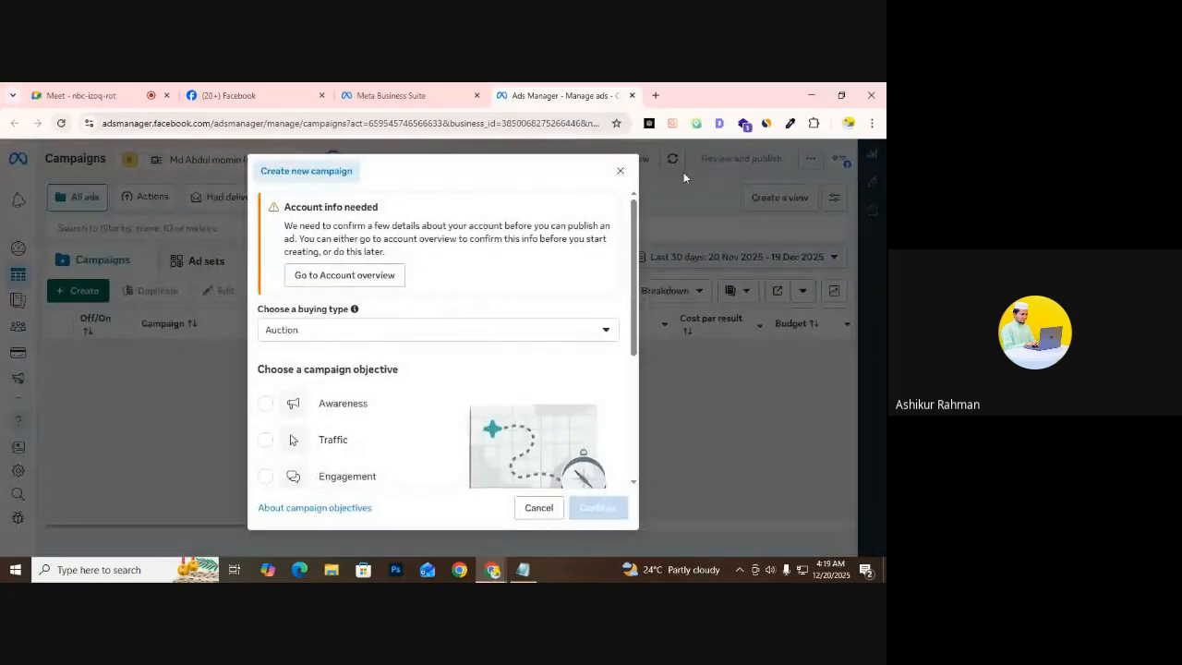
left_click(621, 174)
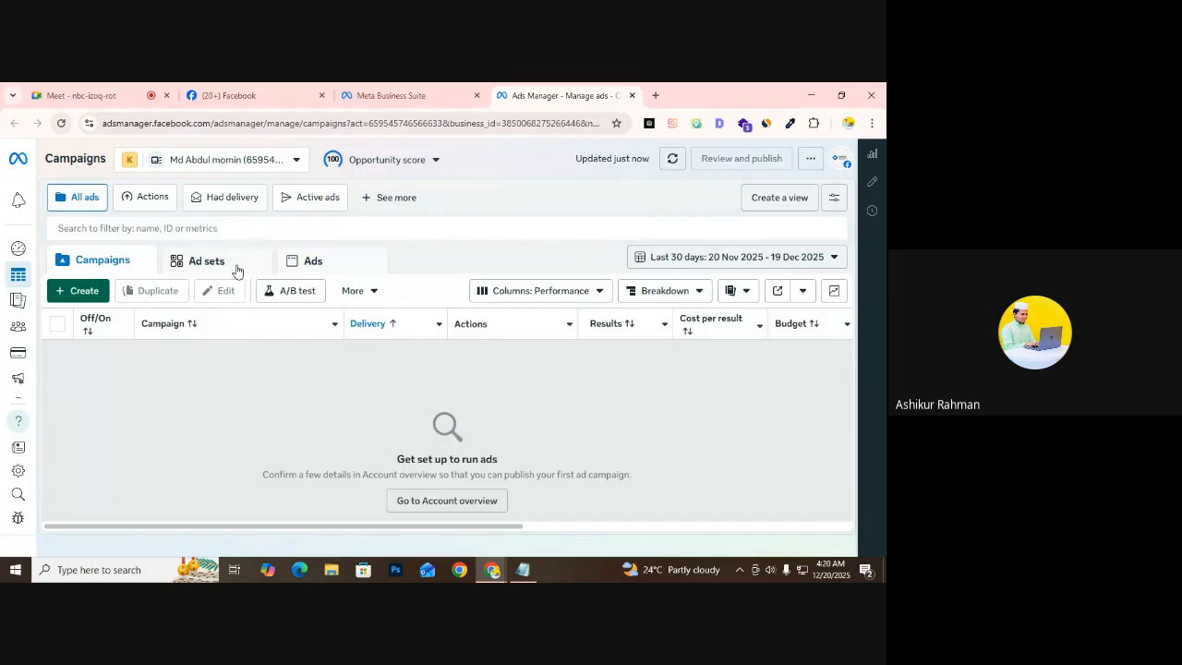
Compare the Campaigns, Ad sets and Ads levels of the account, dismissing the tip about value rules in the Breakdown menu
left_click(347, 272)
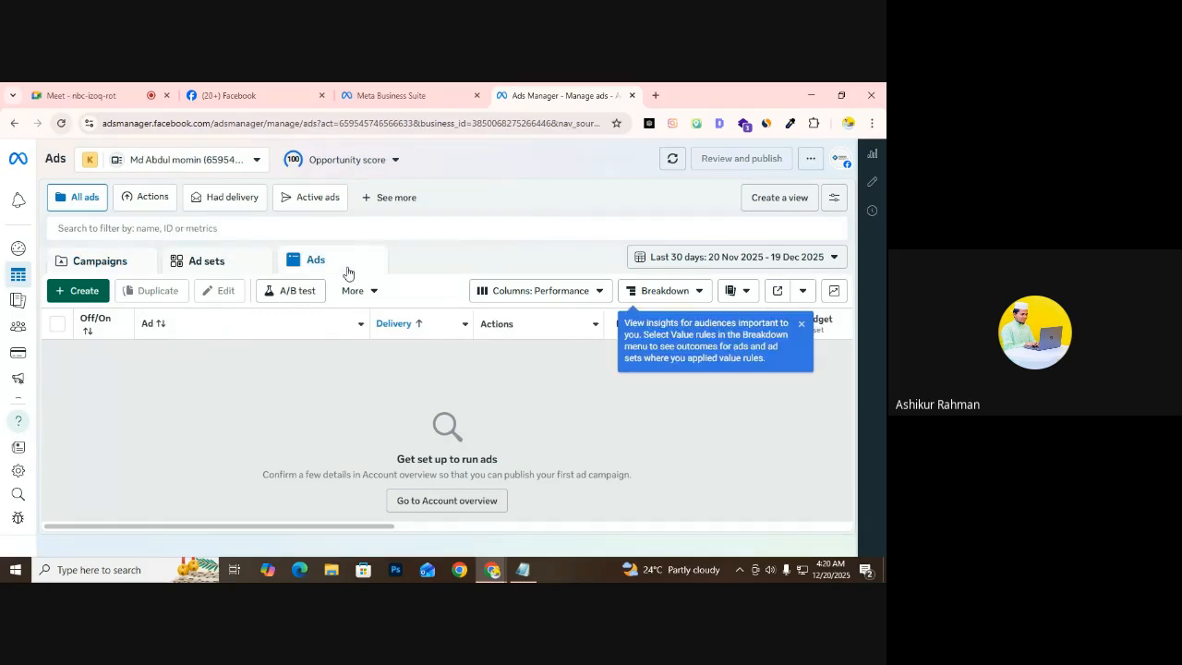
left_click(96, 264)
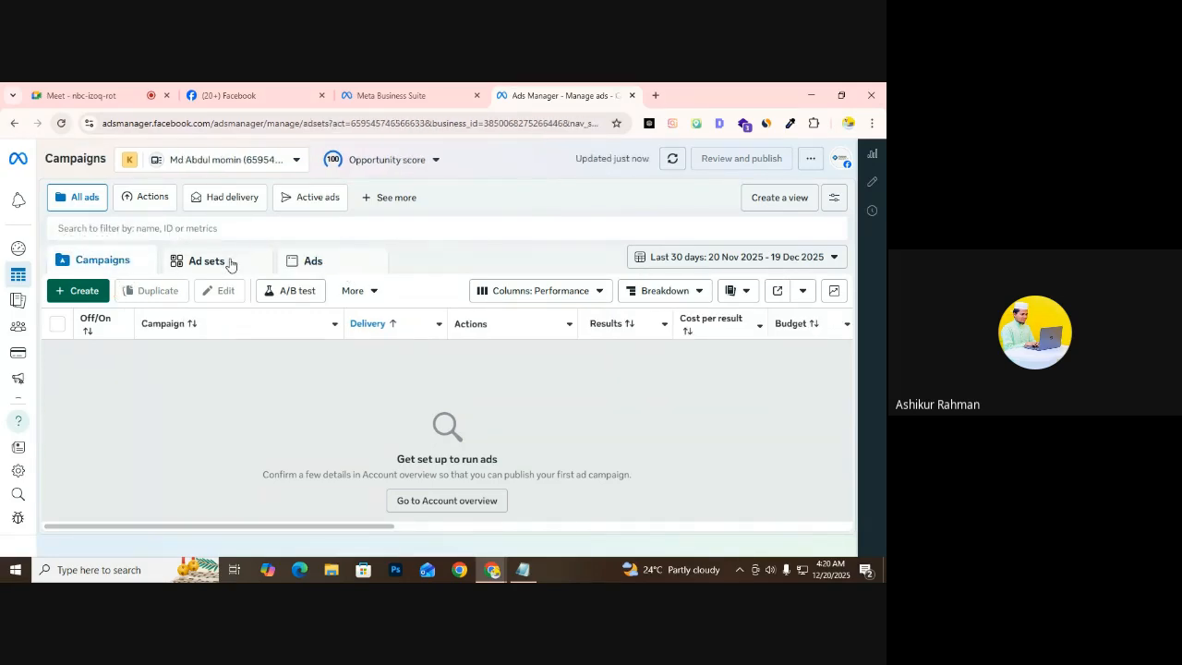
left_click(230, 263)
left_click(324, 265)
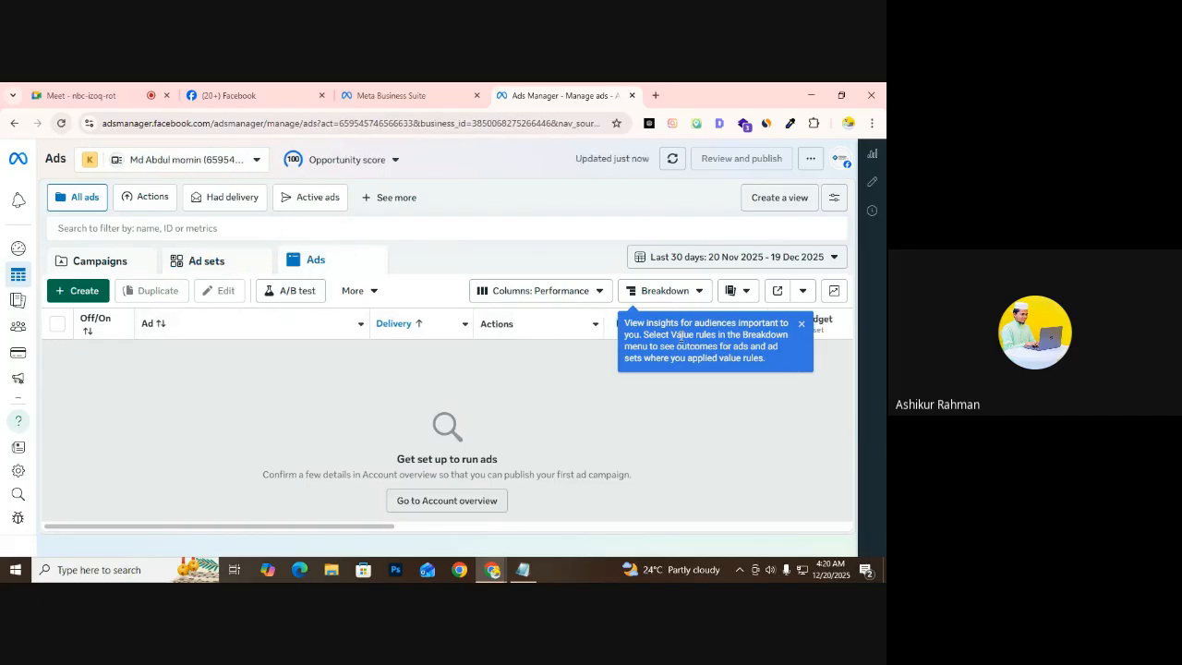
left_click(801, 329)
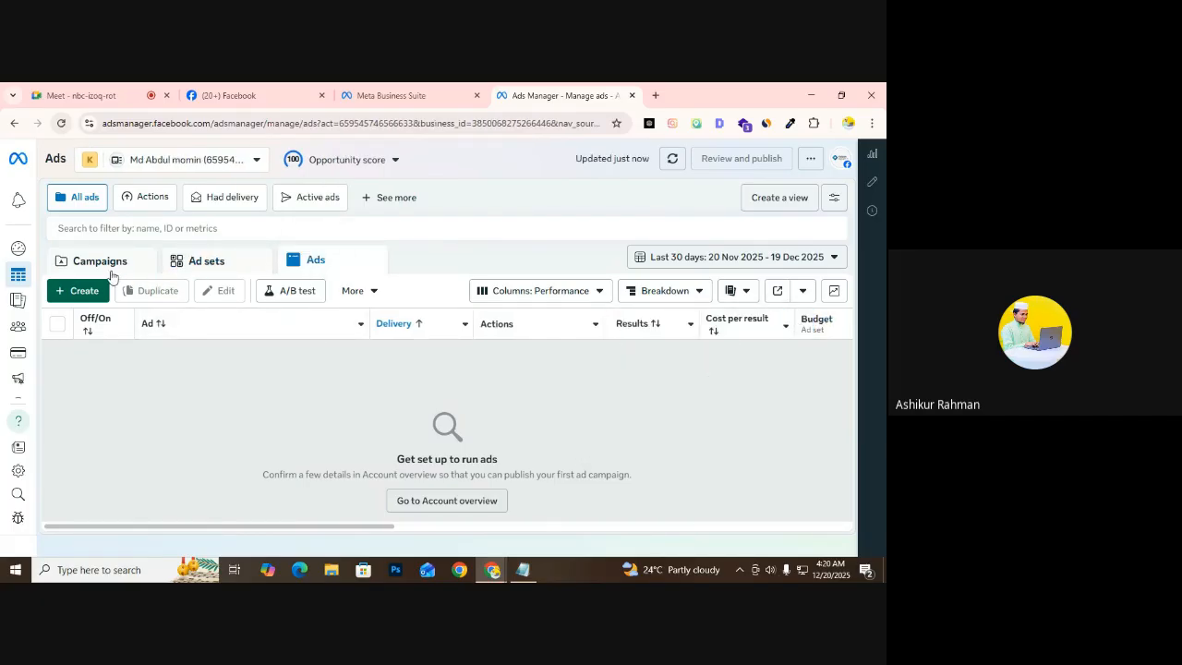
left_click(110, 274)
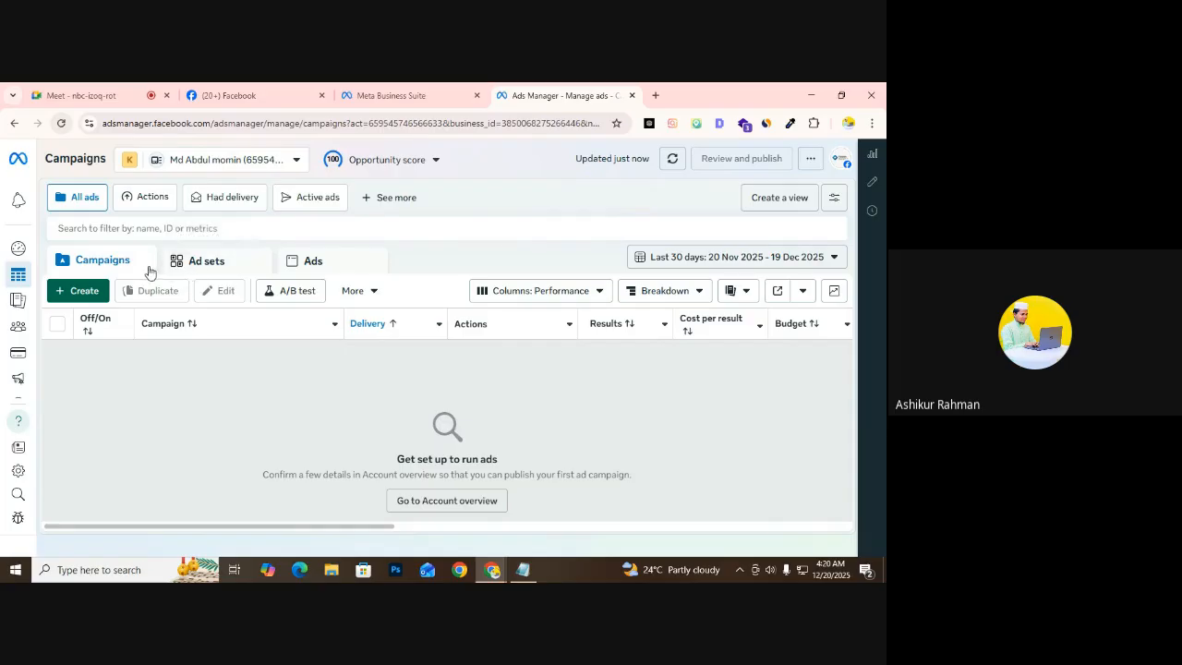
left_click(207, 261)
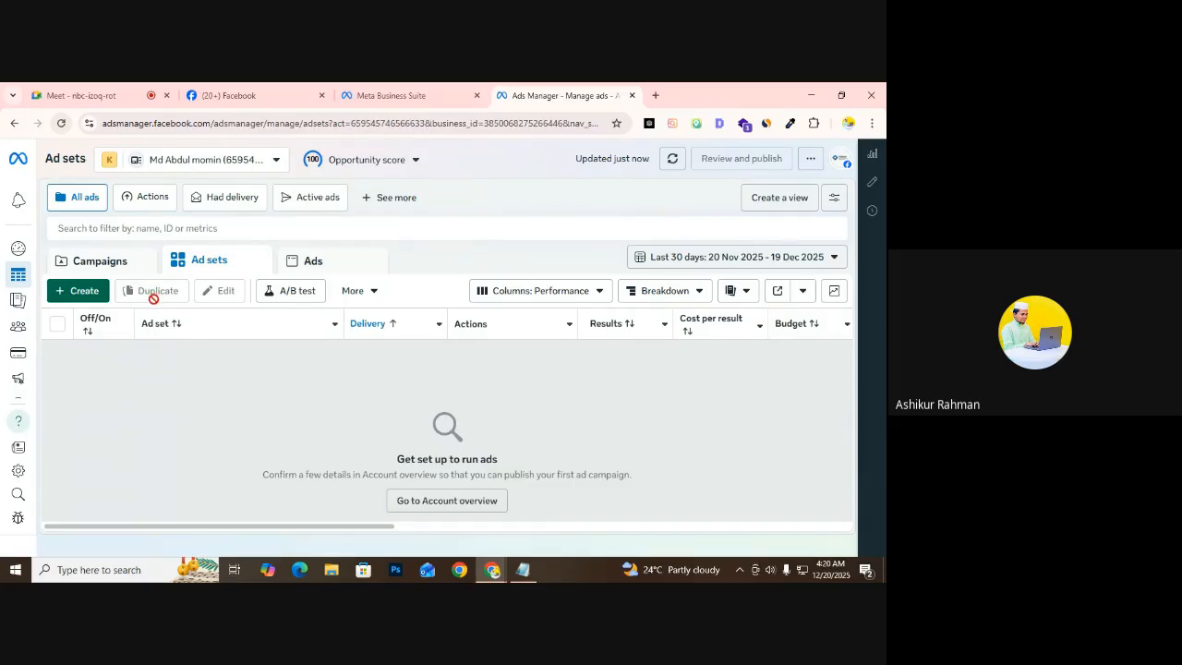
left_click(90, 266)
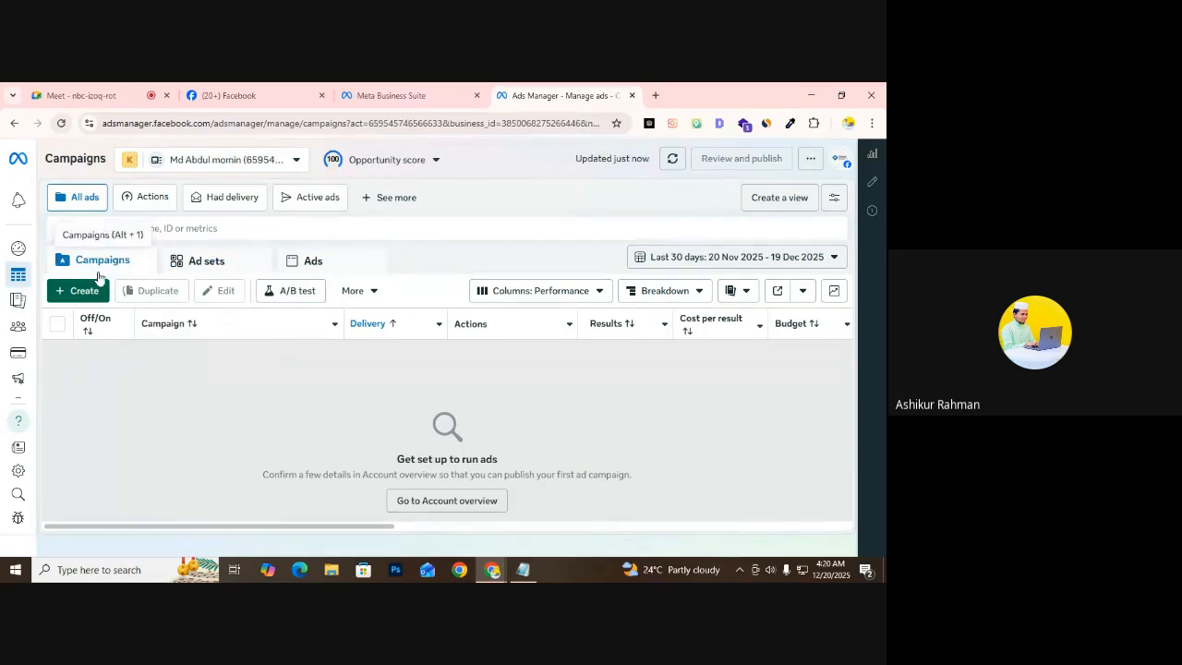
left_click(198, 266)
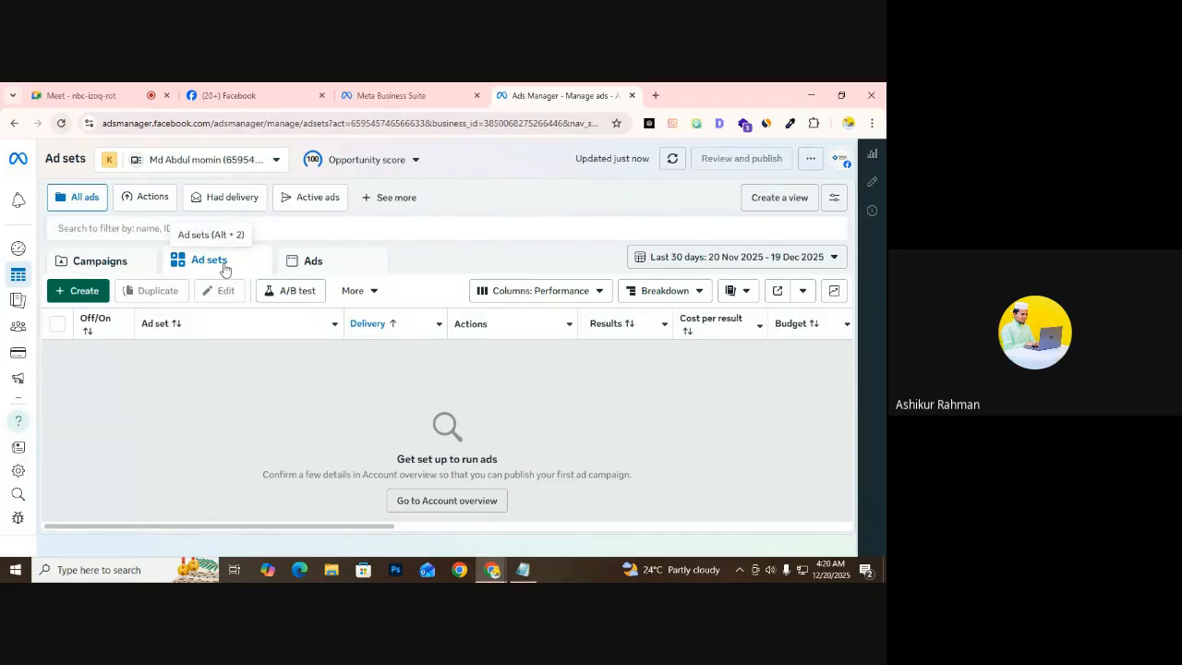
left_click(314, 264)
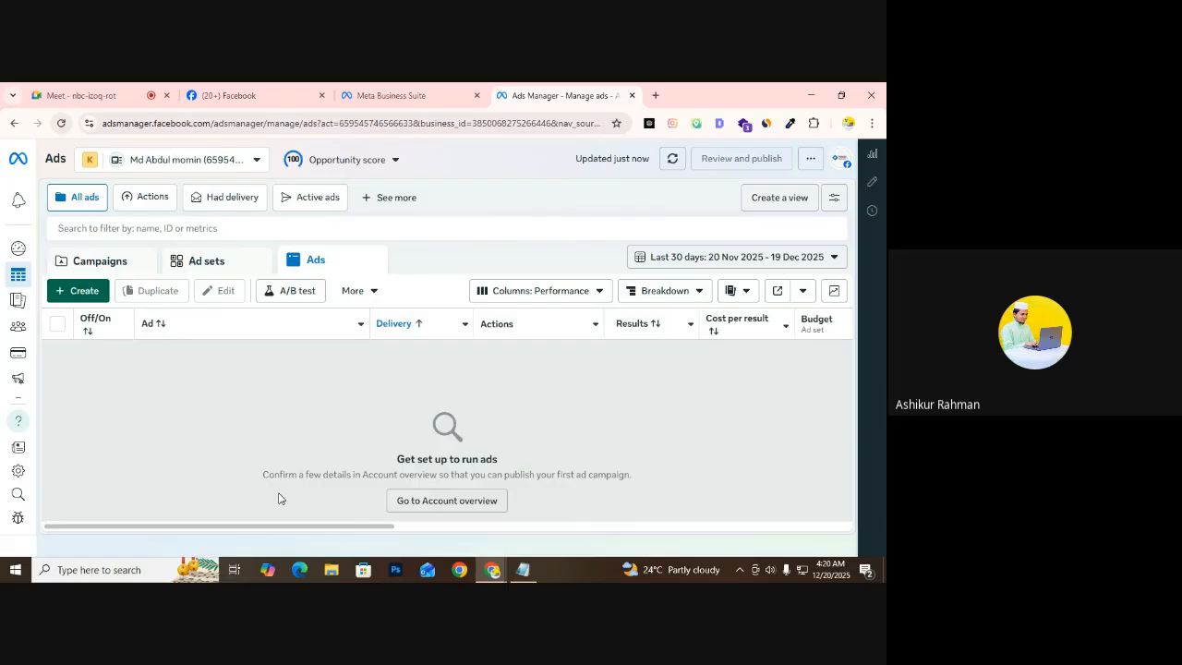
left_click(103, 263)
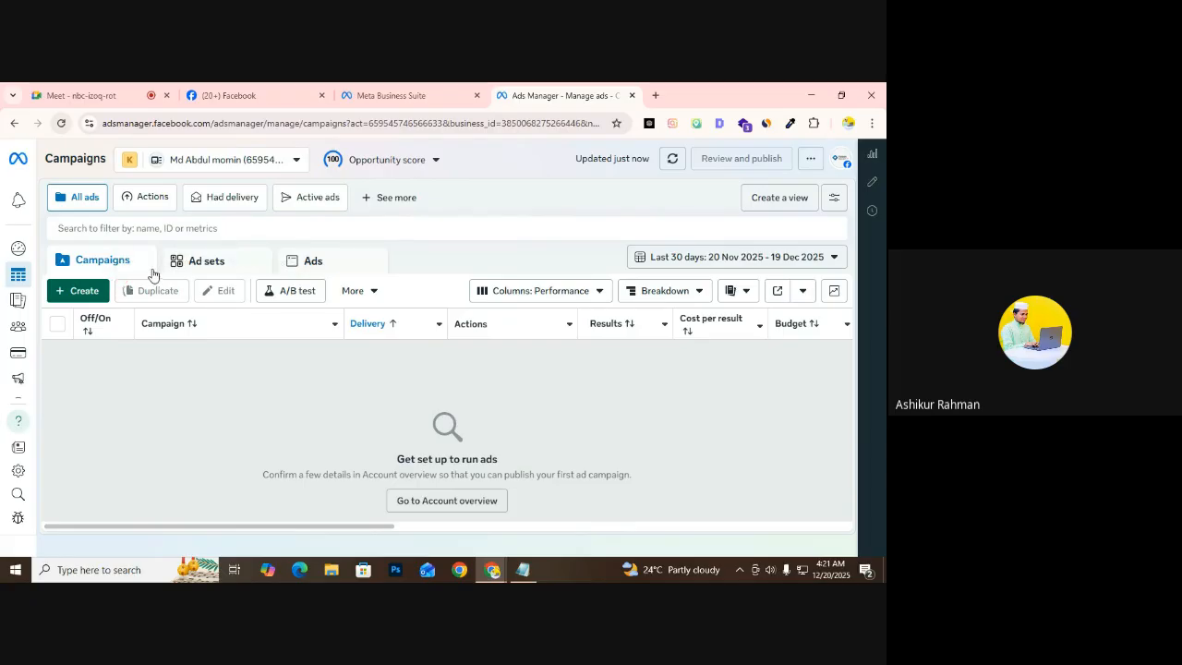
Check the Google Meet call, return to Ads Manager and view the ad set, ad and campaign lists
left_click(81, 95)
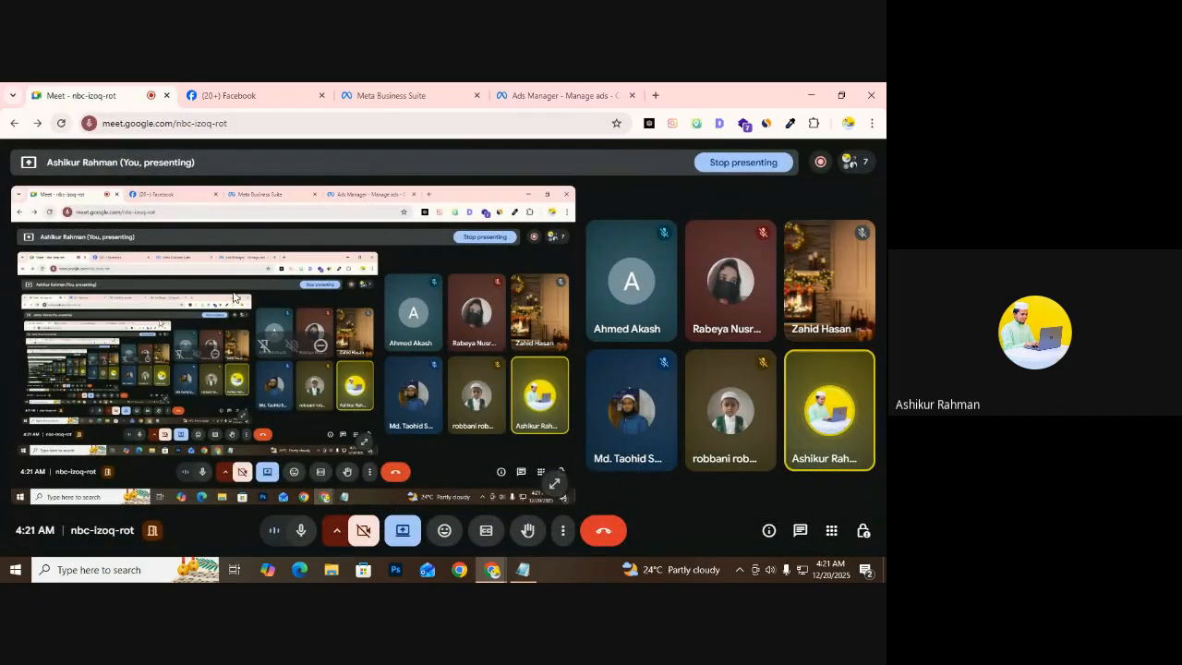
left_click(543, 93)
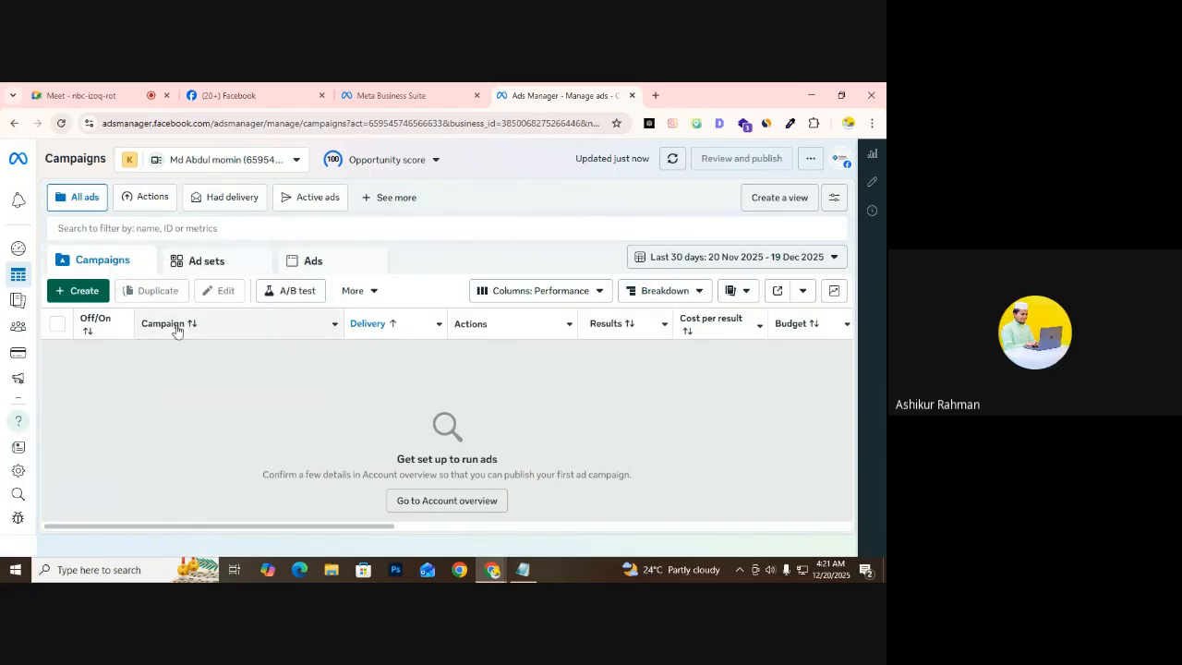
left_click(197, 267)
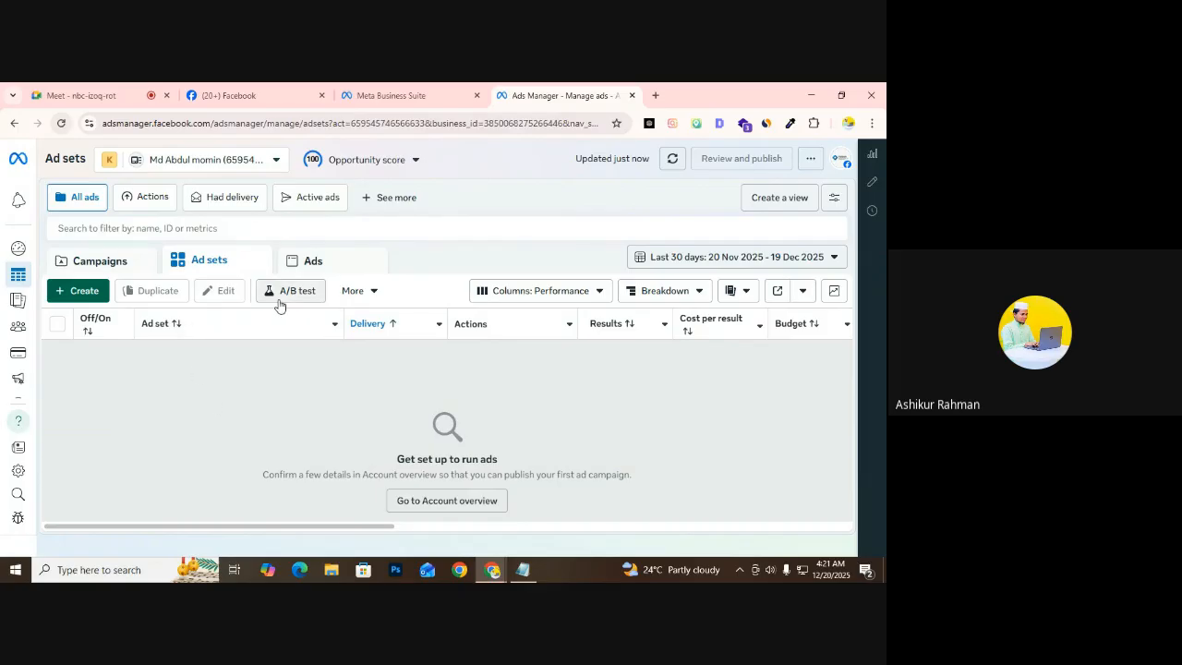
left_click(298, 266)
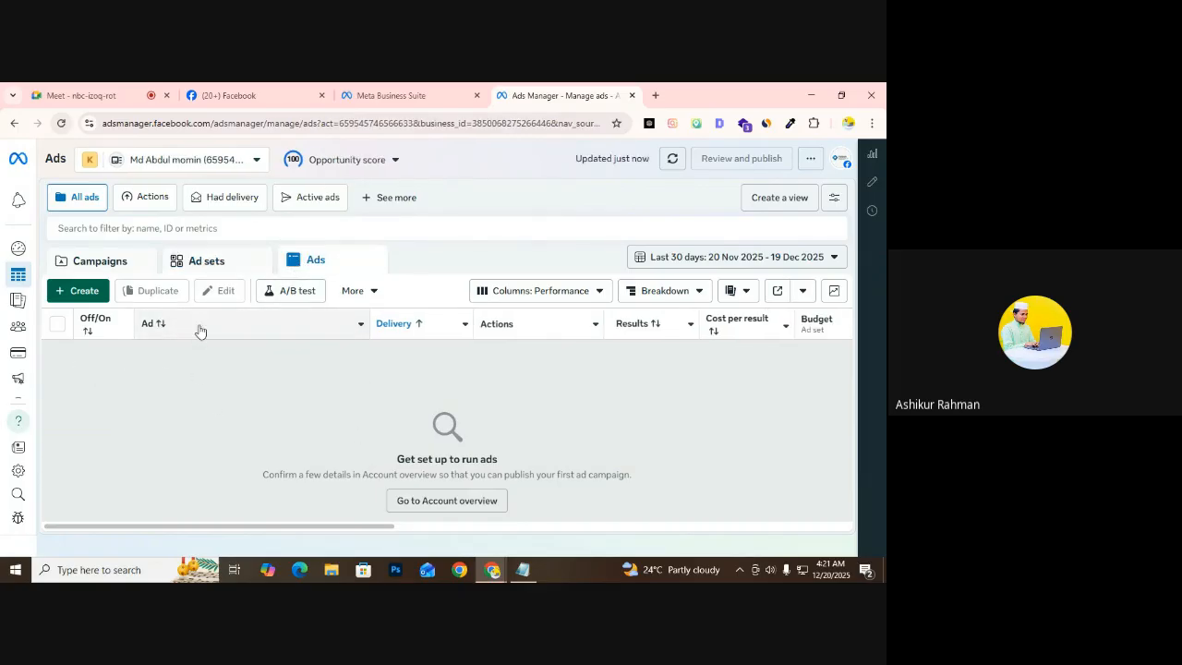
left_click(103, 262)
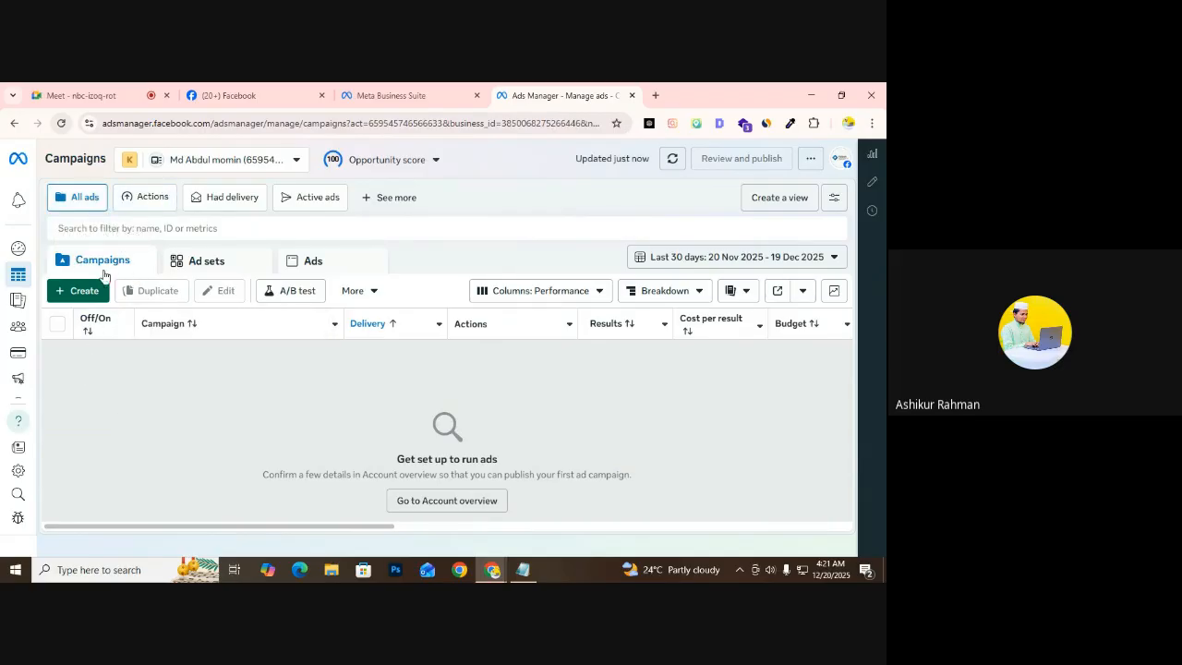
Go through the campaign structure repeatedly, examining the Ad sets, Ads and Campaigns levels in turn
left_click(196, 261)
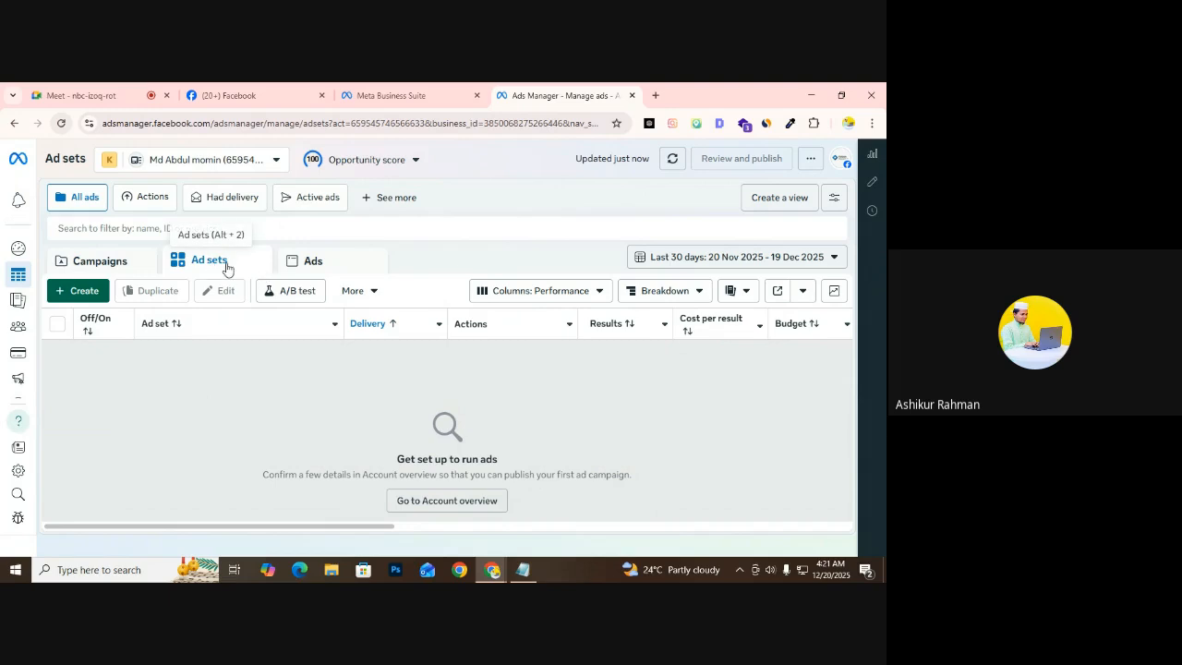
left_click(338, 266)
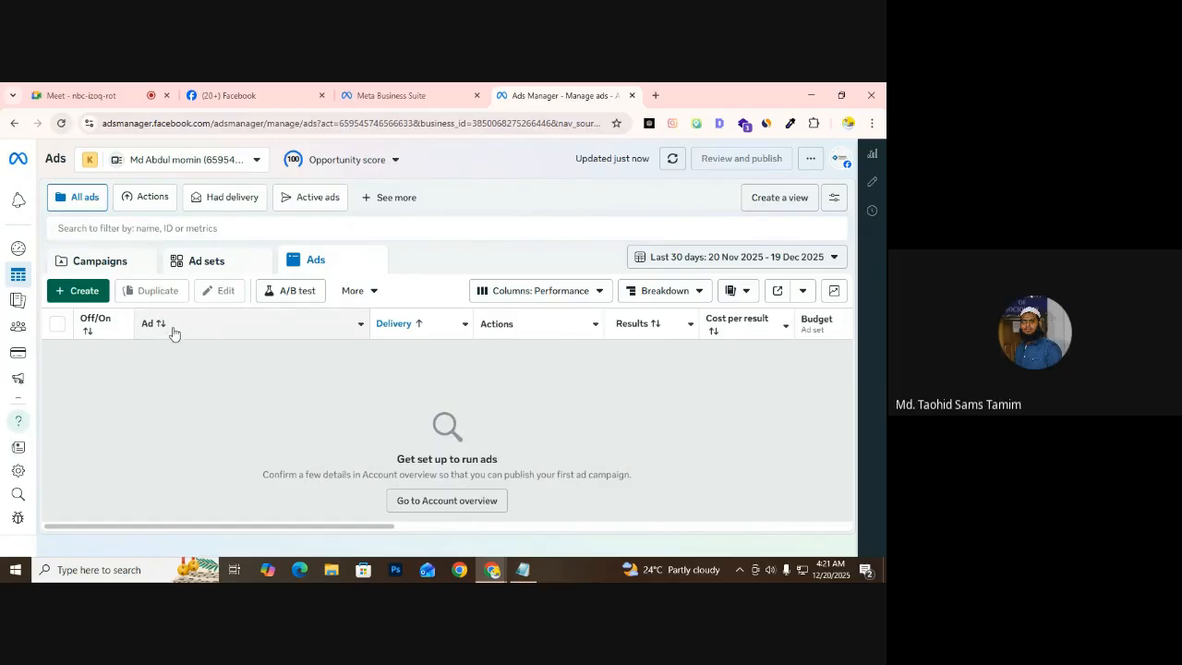
left_click(119, 264)
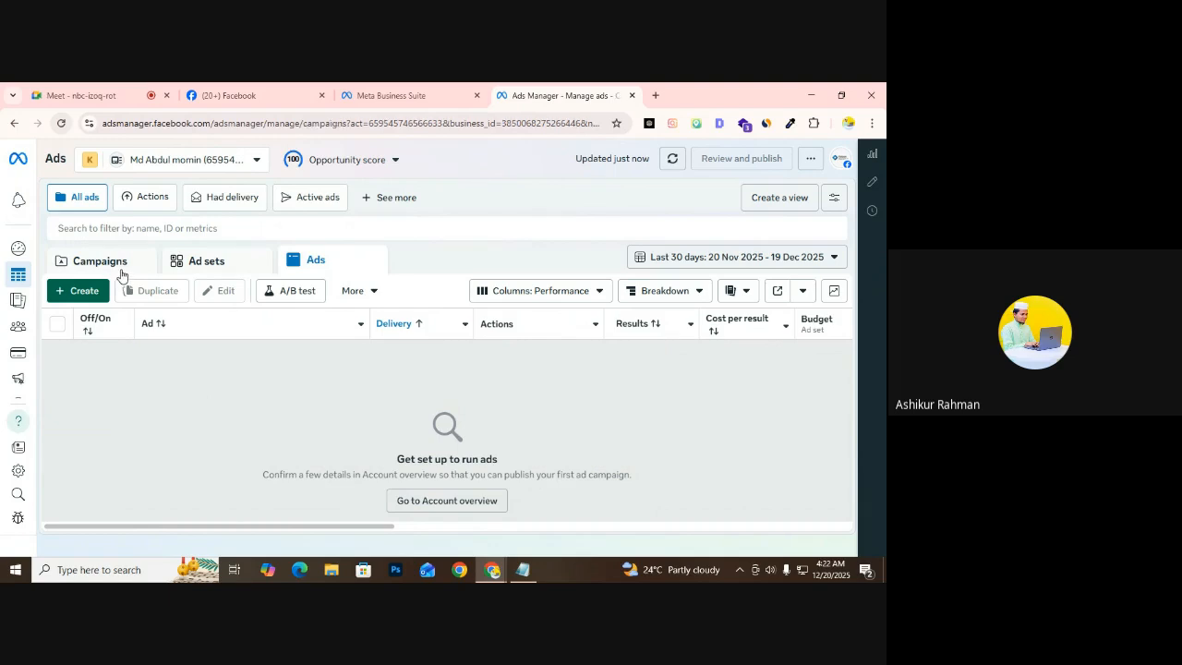
left_click(223, 265)
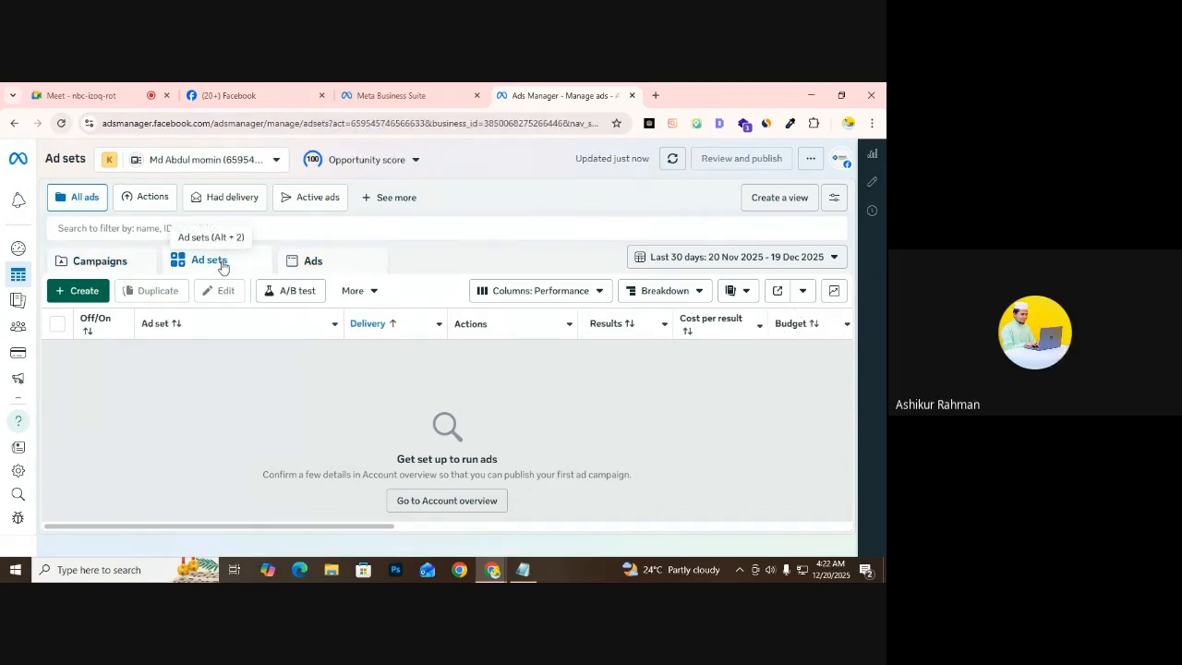
left_click(317, 262)
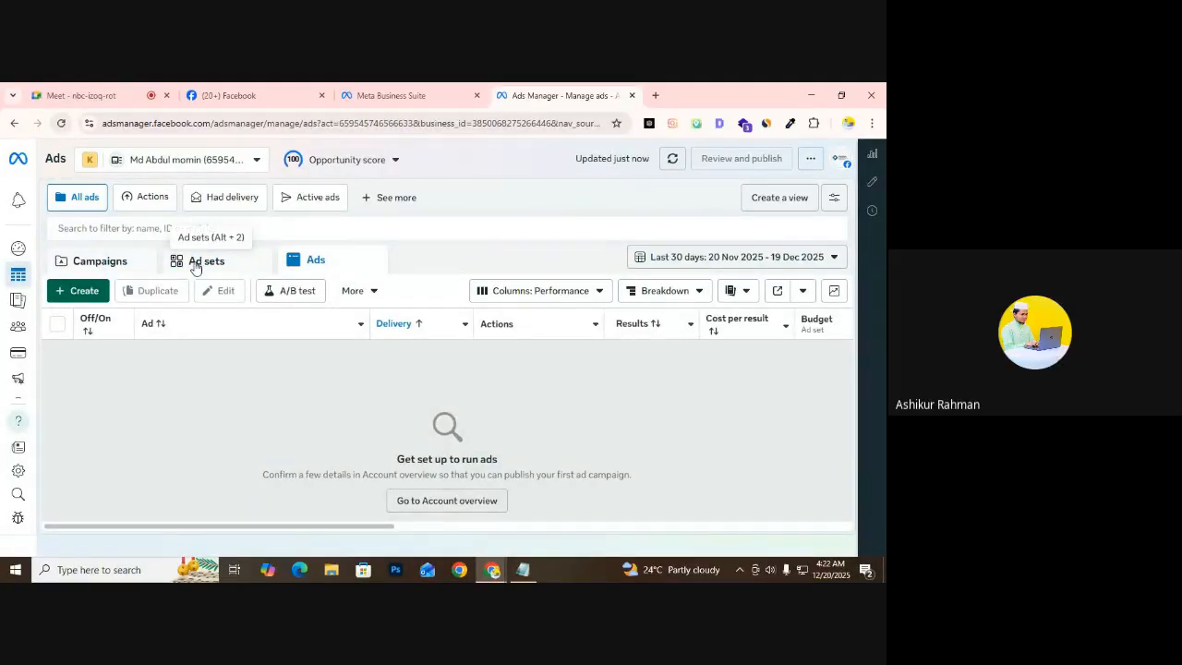
left_click(96, 267)
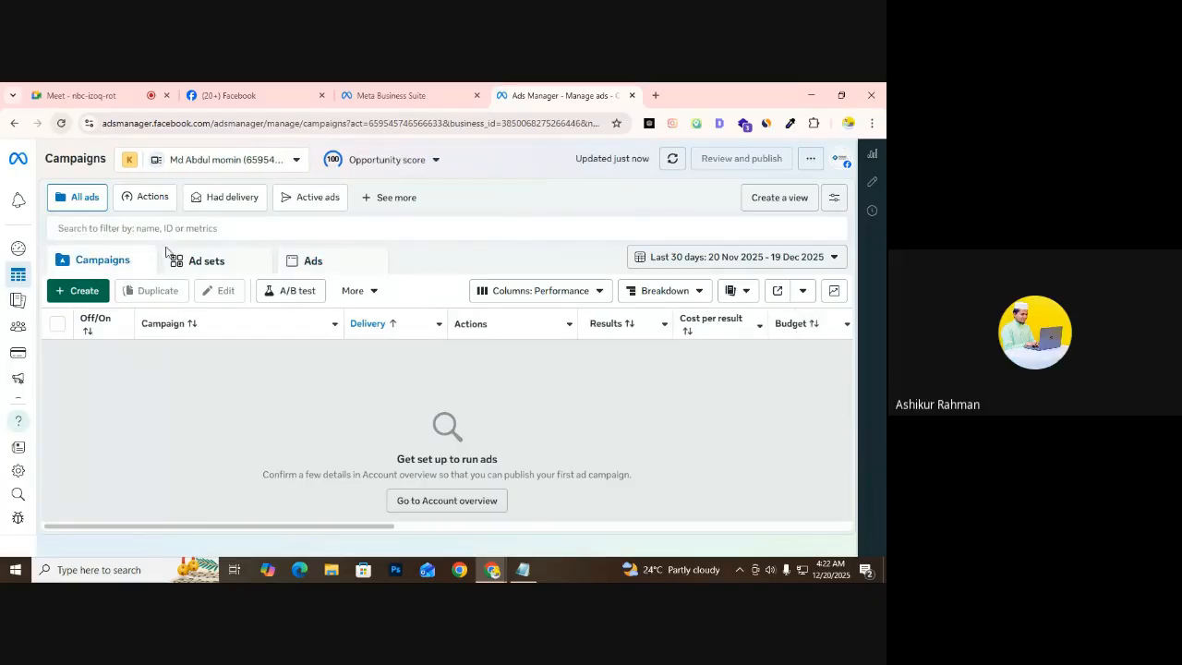
left_click(207, 263)
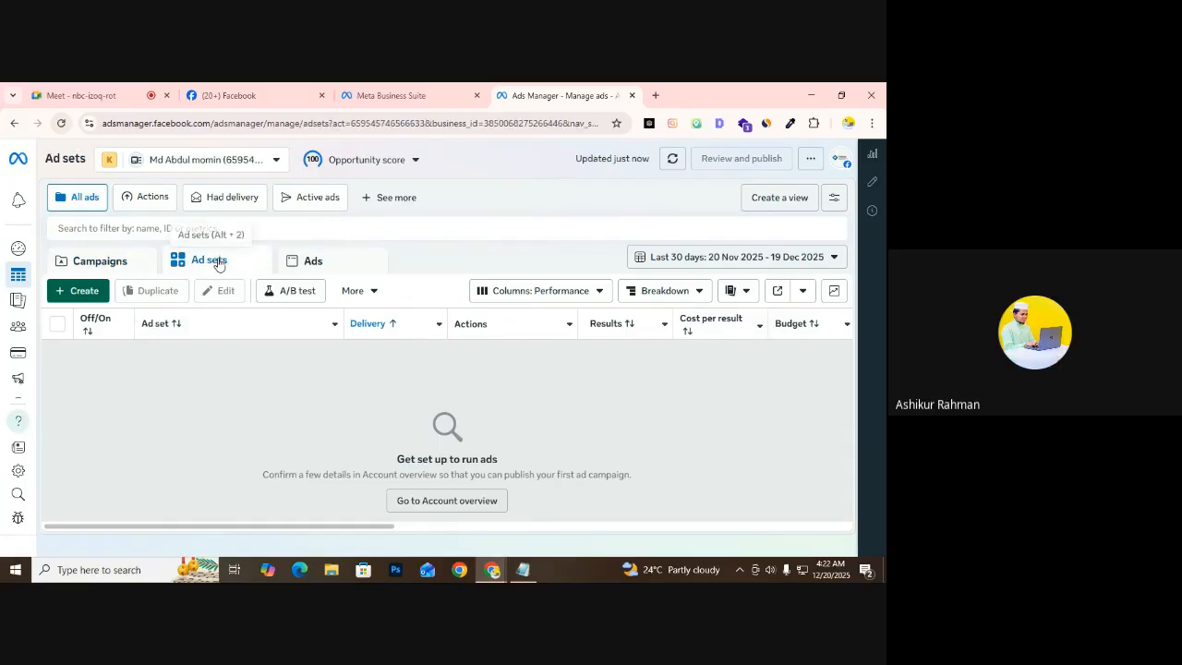
left_click(309, 269)
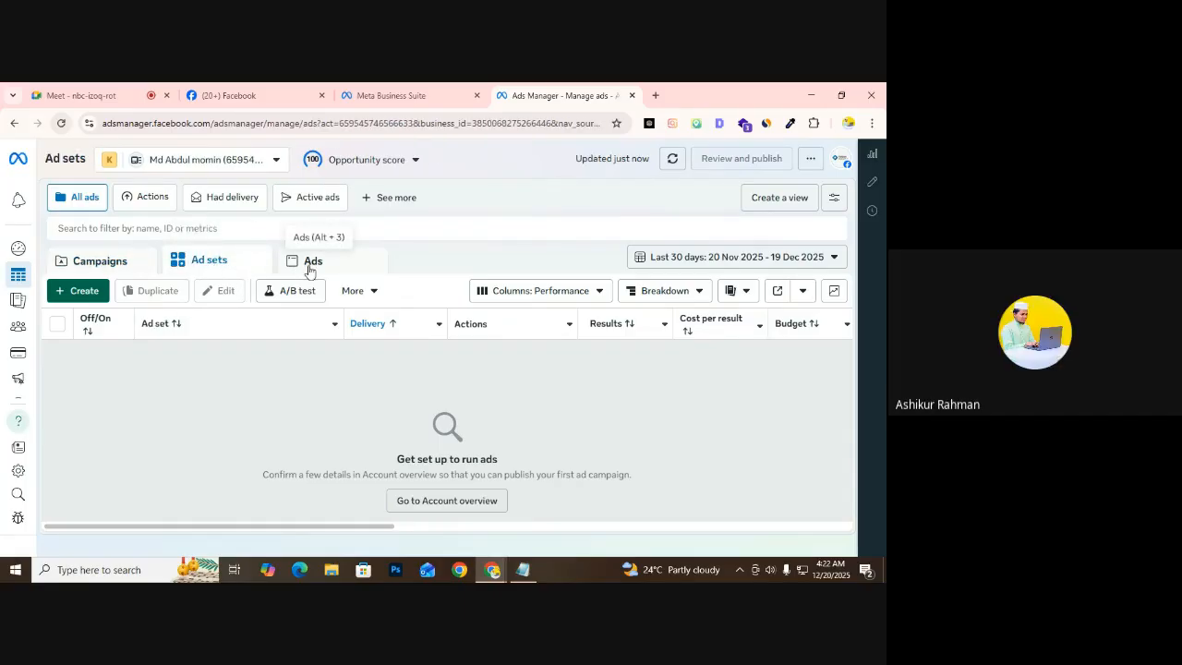
left_click(73, 263)
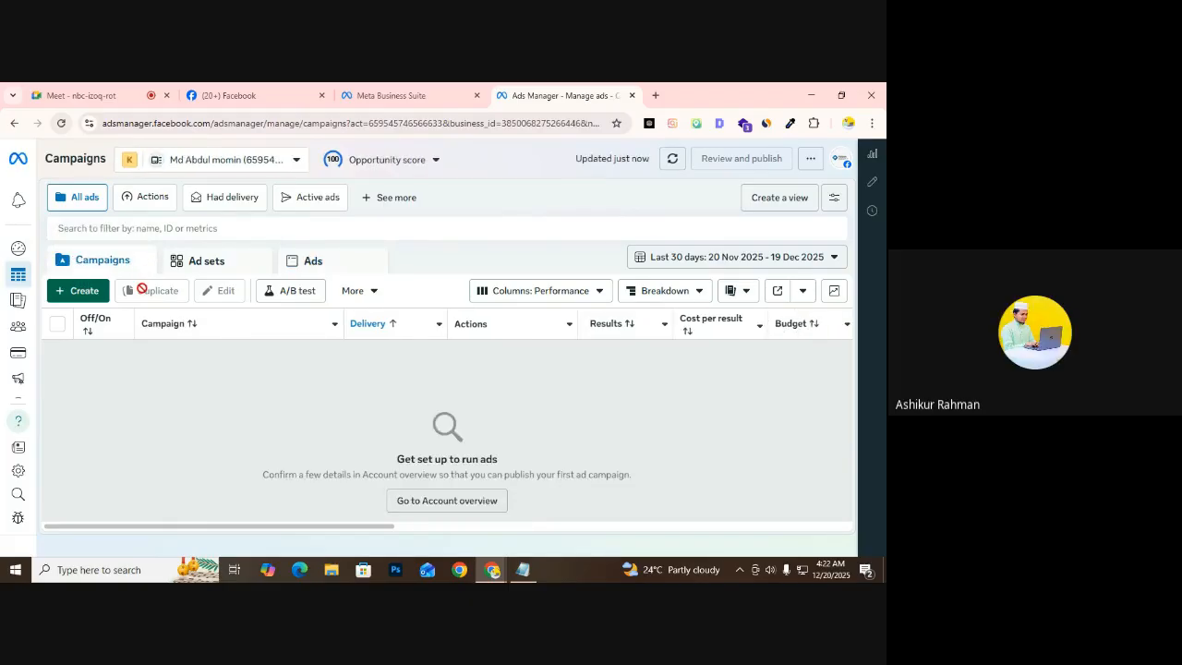
left_click(208, 260)
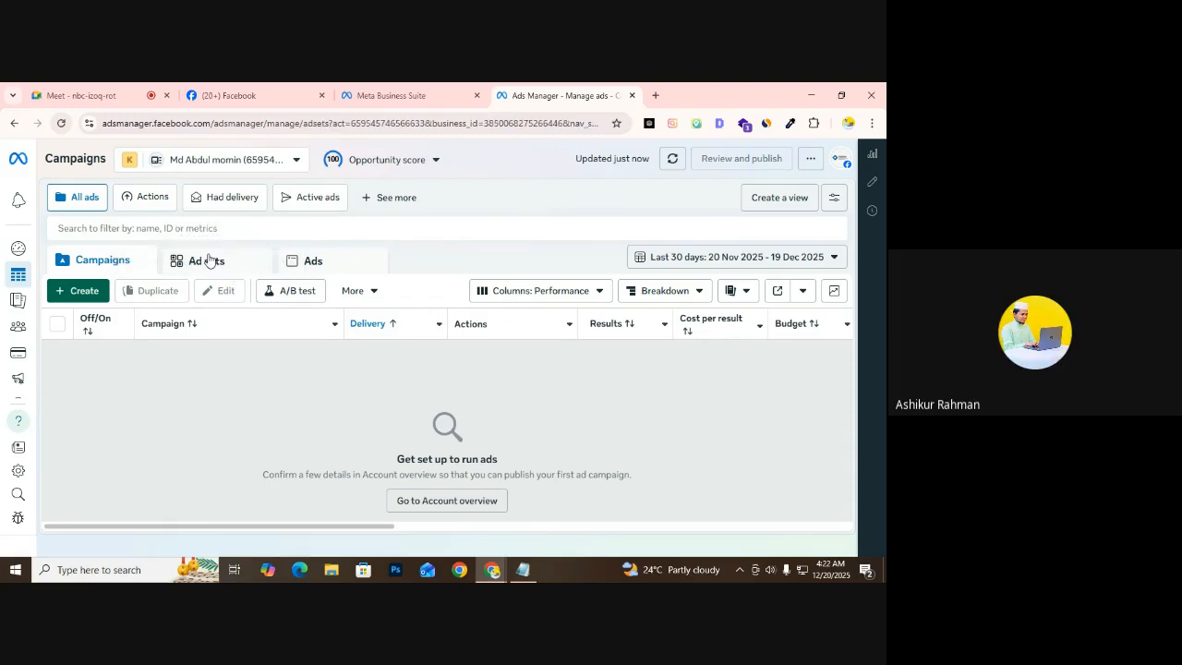
left_click(328, 261)
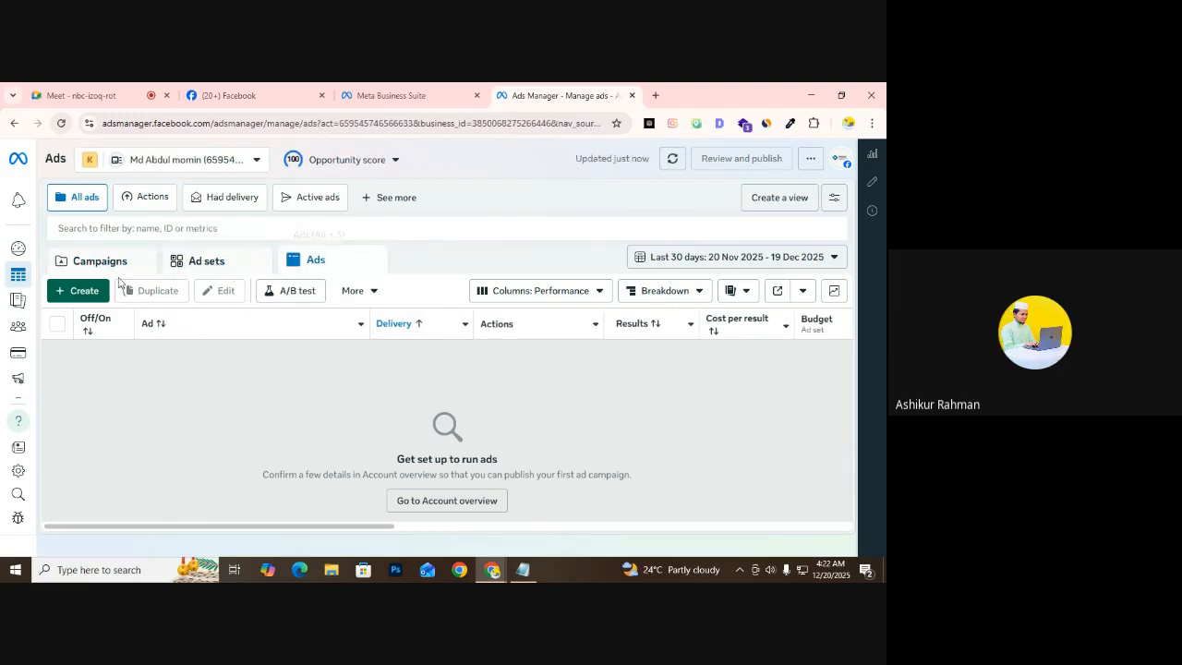
Start a new campaign from the Campaigns level and look over the account notice, buying type and objectives in its form
left_click(102, 261)
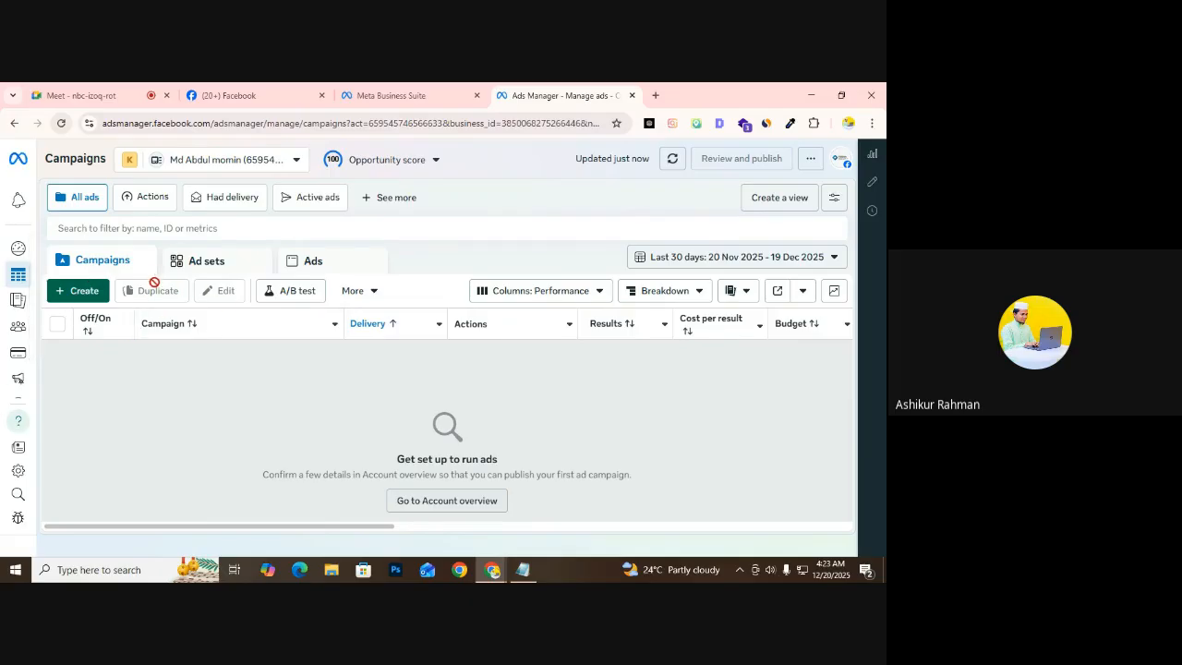
left_click(80, 291)
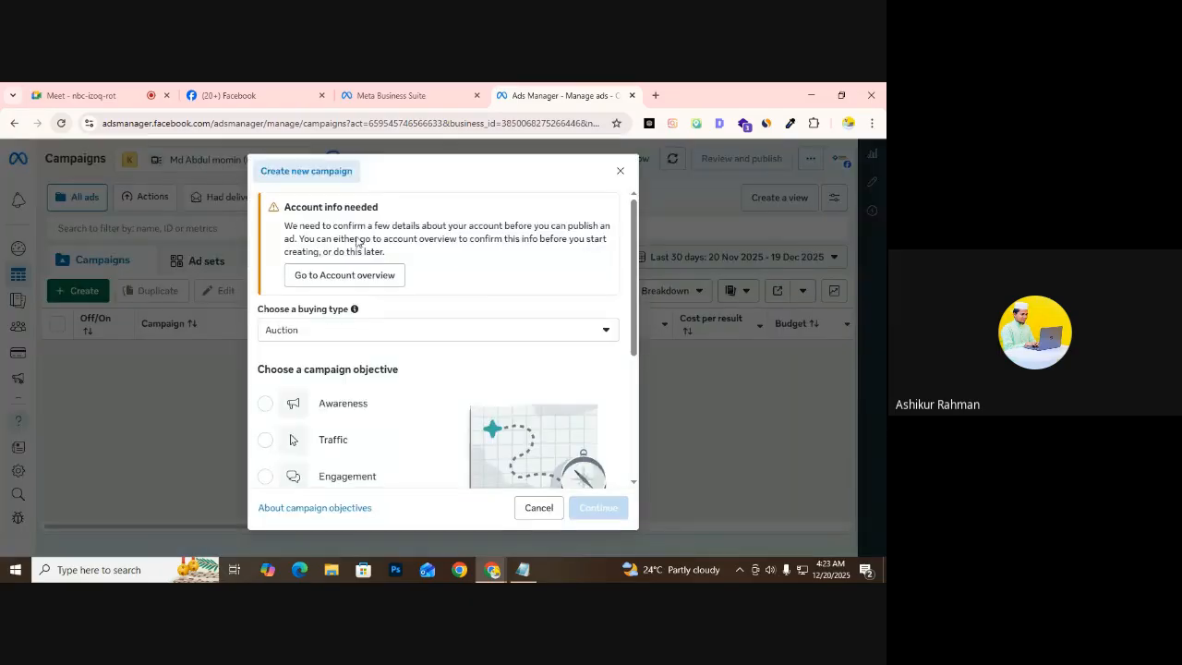
scroll(378, 299, "down", 3)
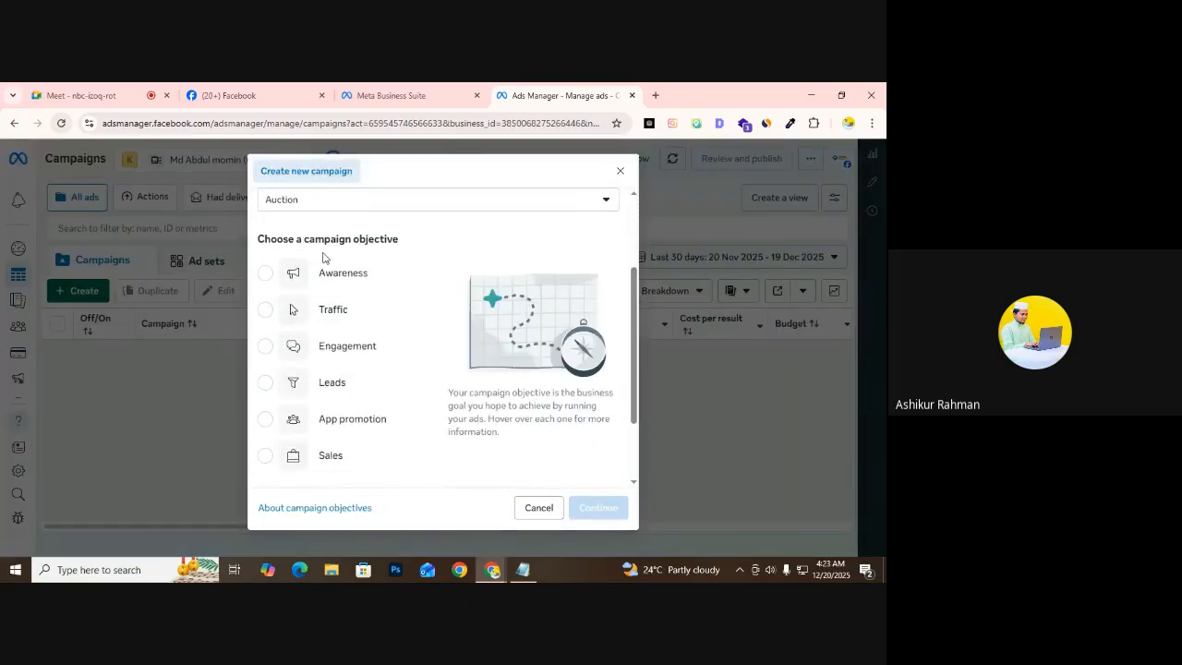
scroll(332, 263, "up", 3)
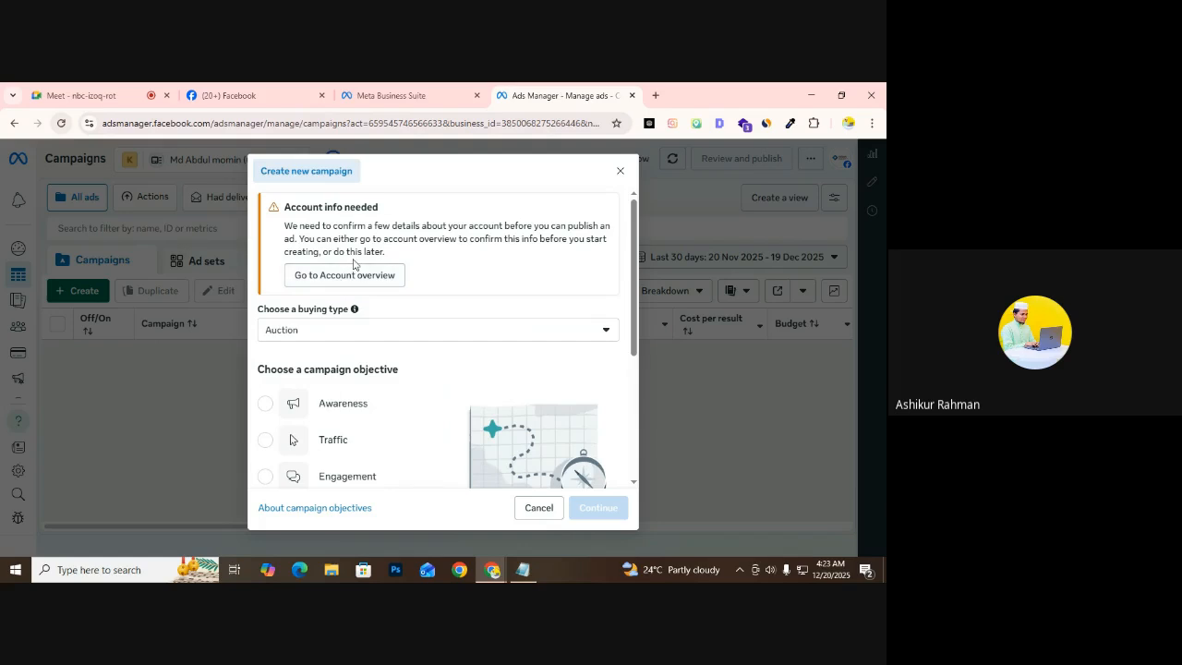
scroll(305, 213, "down", 3)
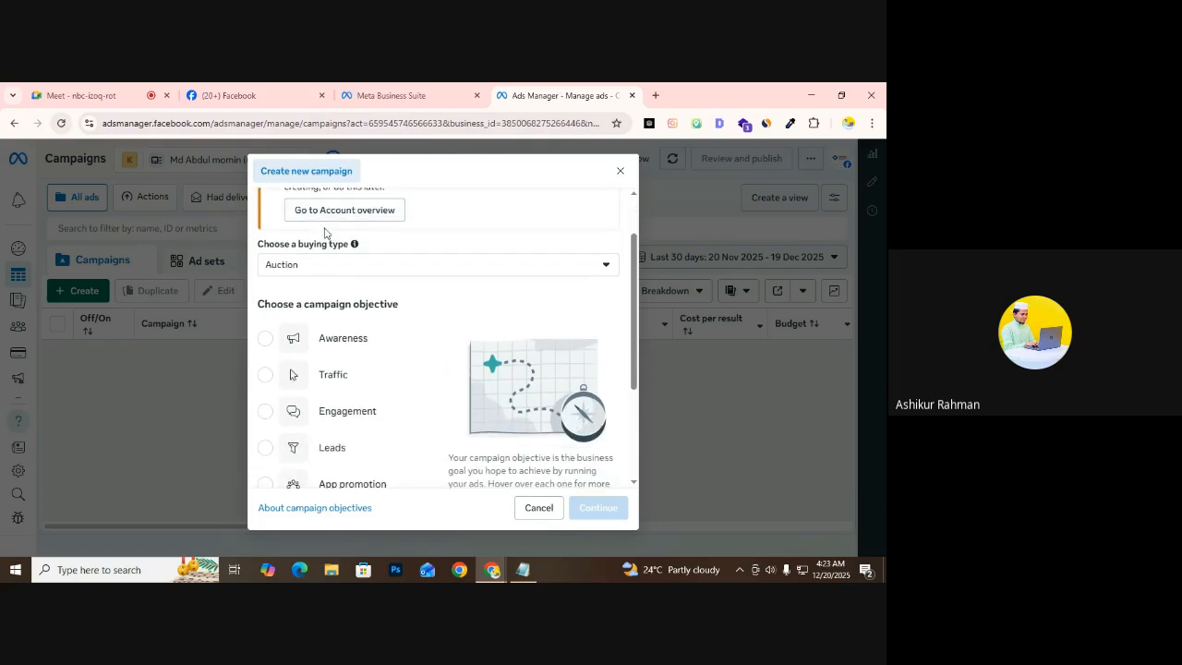
scroll(336, 315, "up", 3)
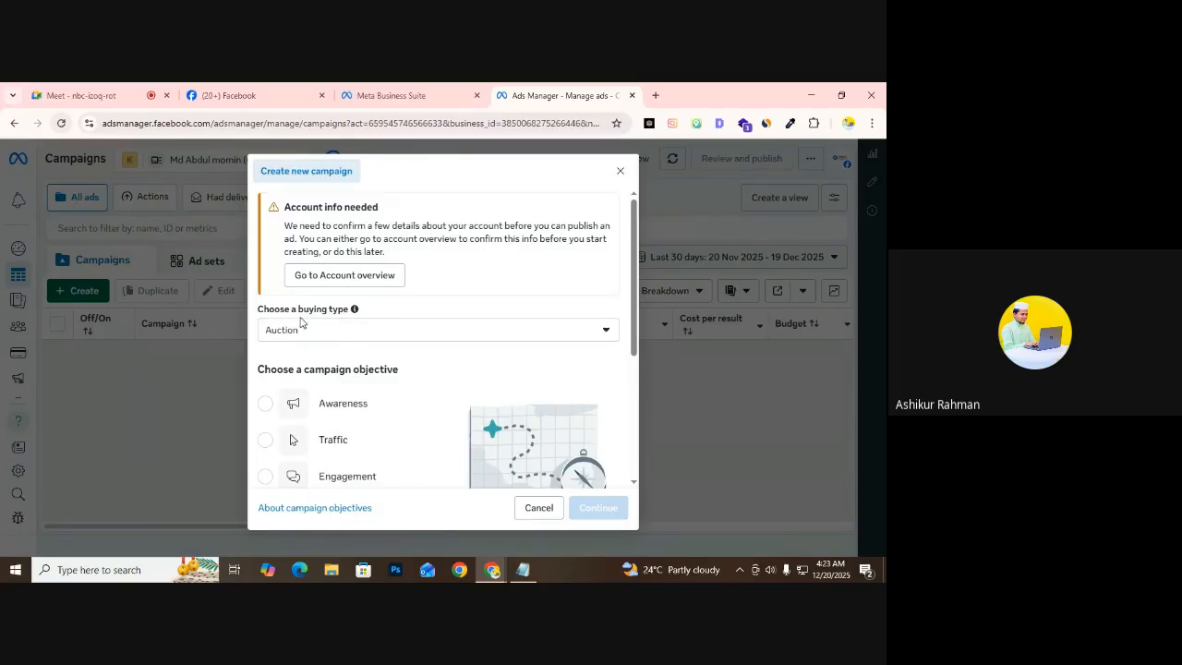
Look at the Auction and Reservation buying type options, keeping Auction selected
left_click(323, 339)
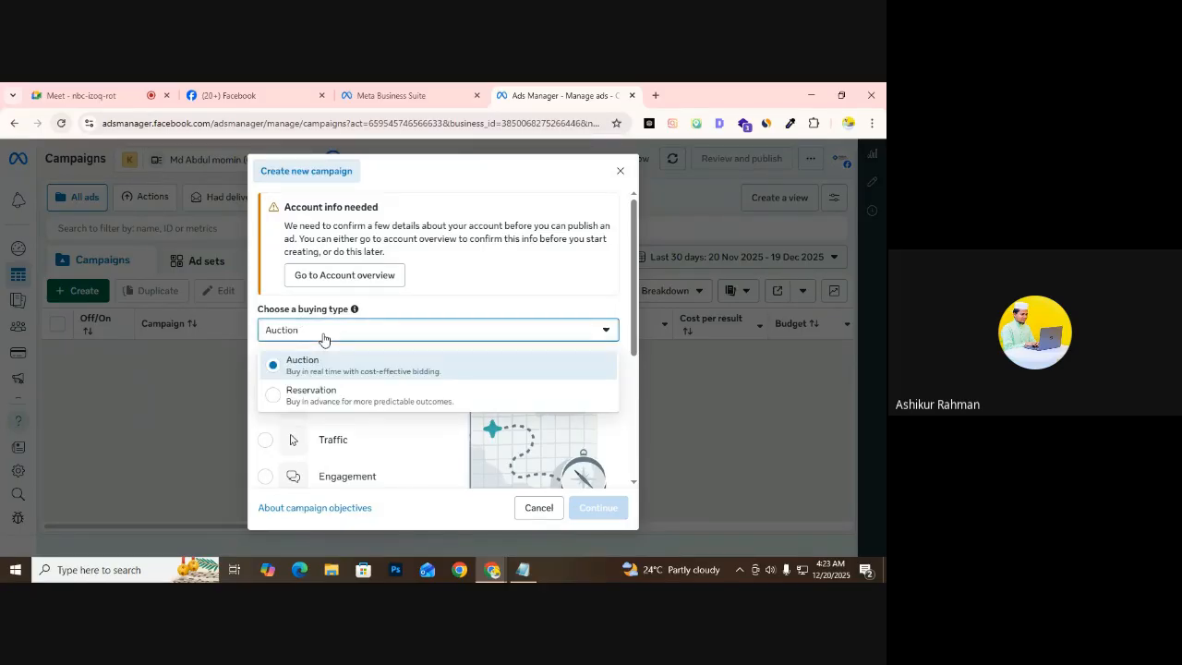
left_click(323, 339)
left_click(323, 339)
left_click(318, 339)
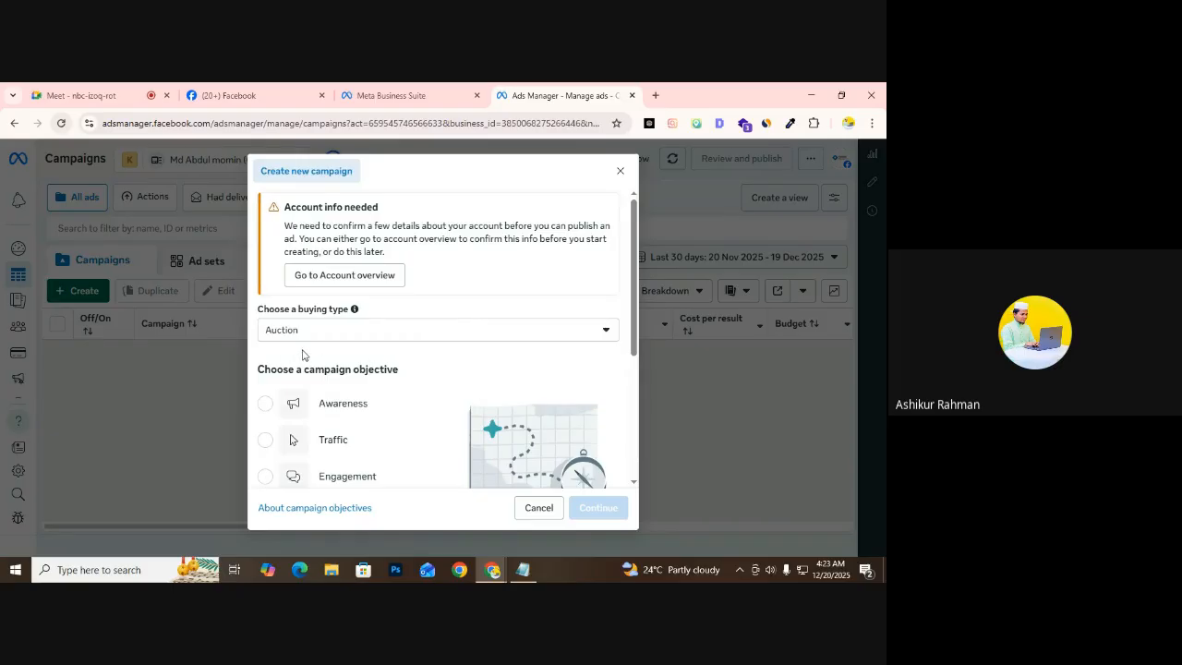
Examine the campaign objective section, highlighting its heading and viewing the descriptions of Awareness and Traffic
scroll(302, 355, "down", 1)
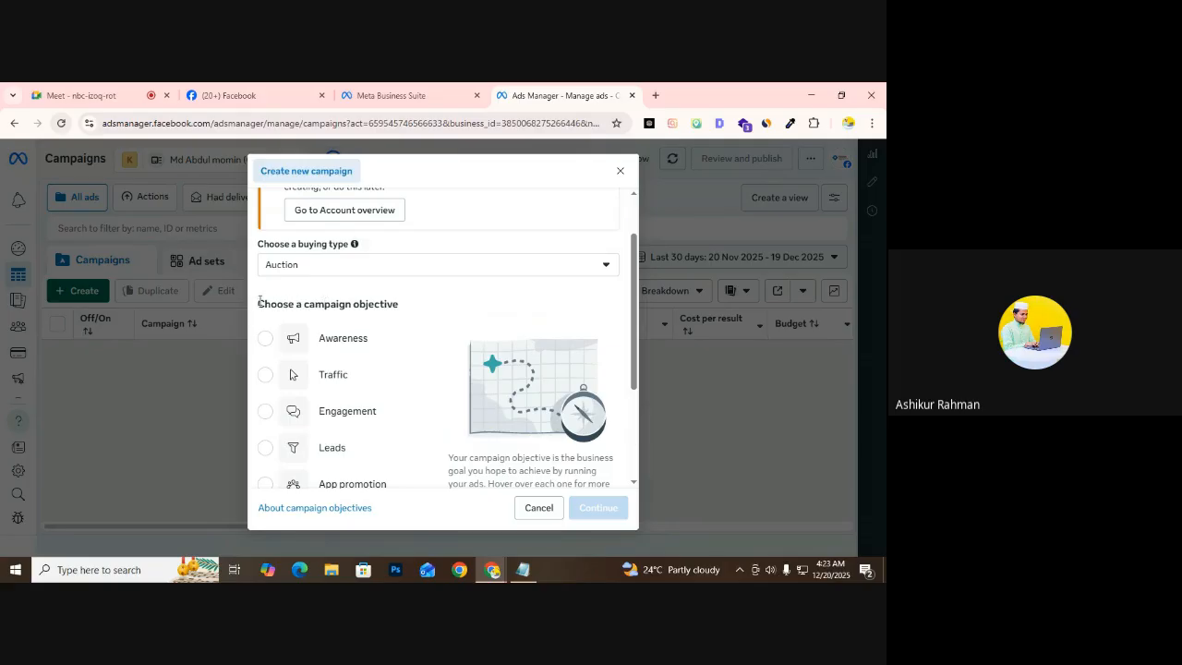
left_click_drag(261, 301, 412, 320)
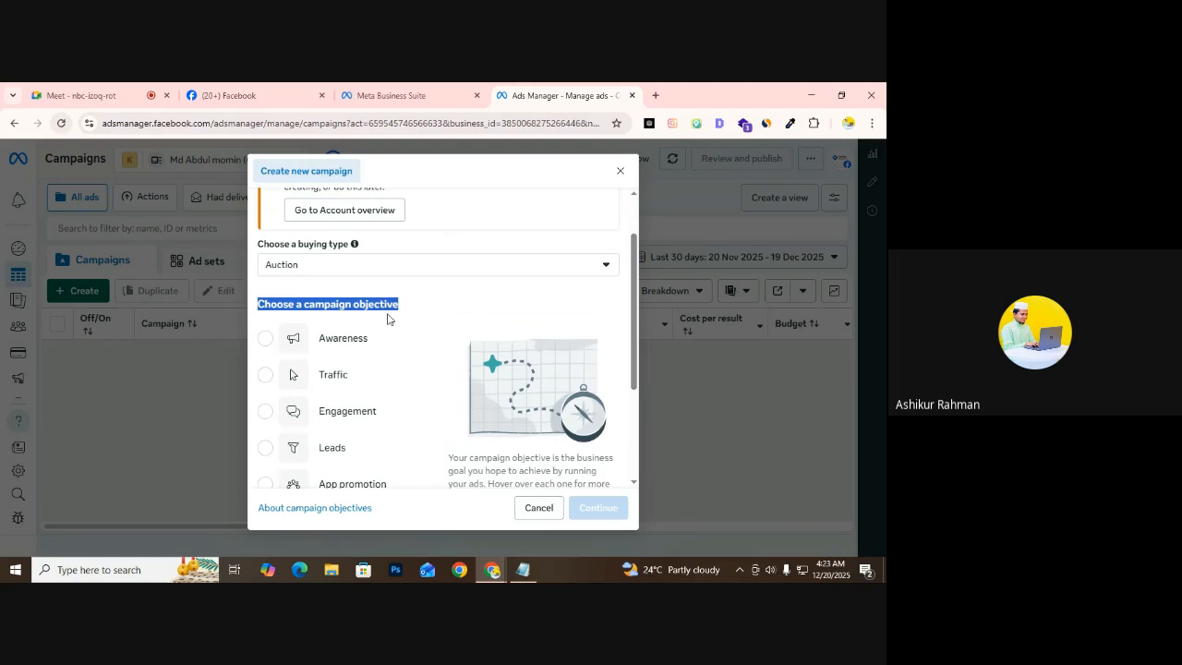
scroll(341, 344, "down", 2)
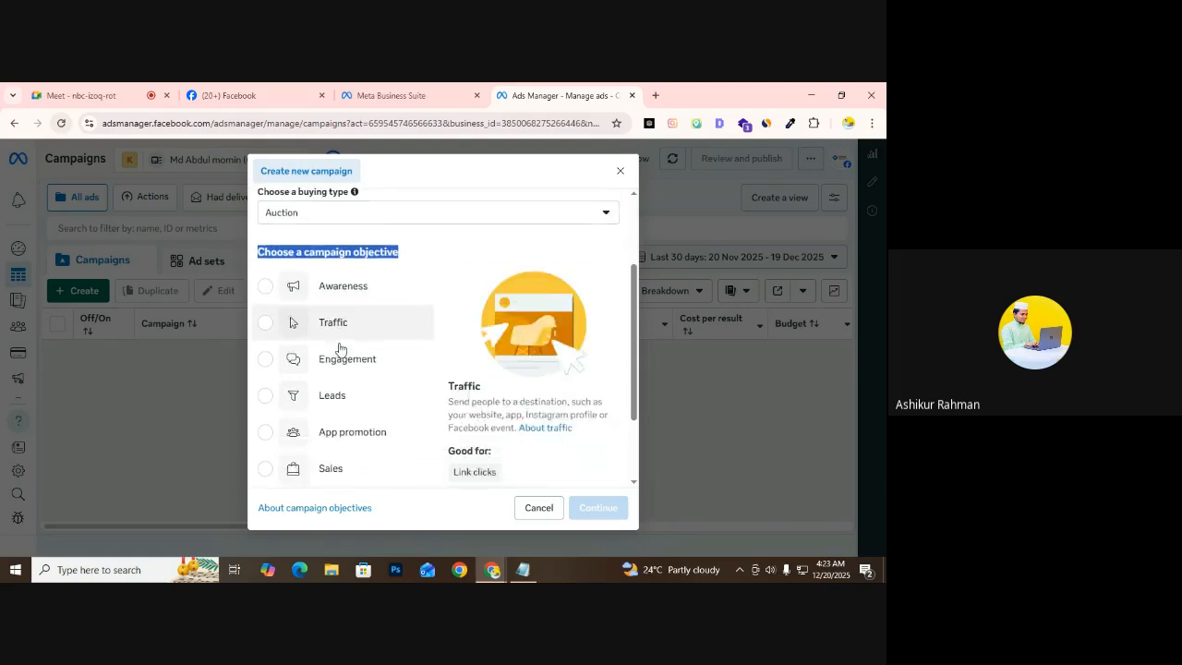
scroll(339, 349, "up", 2)
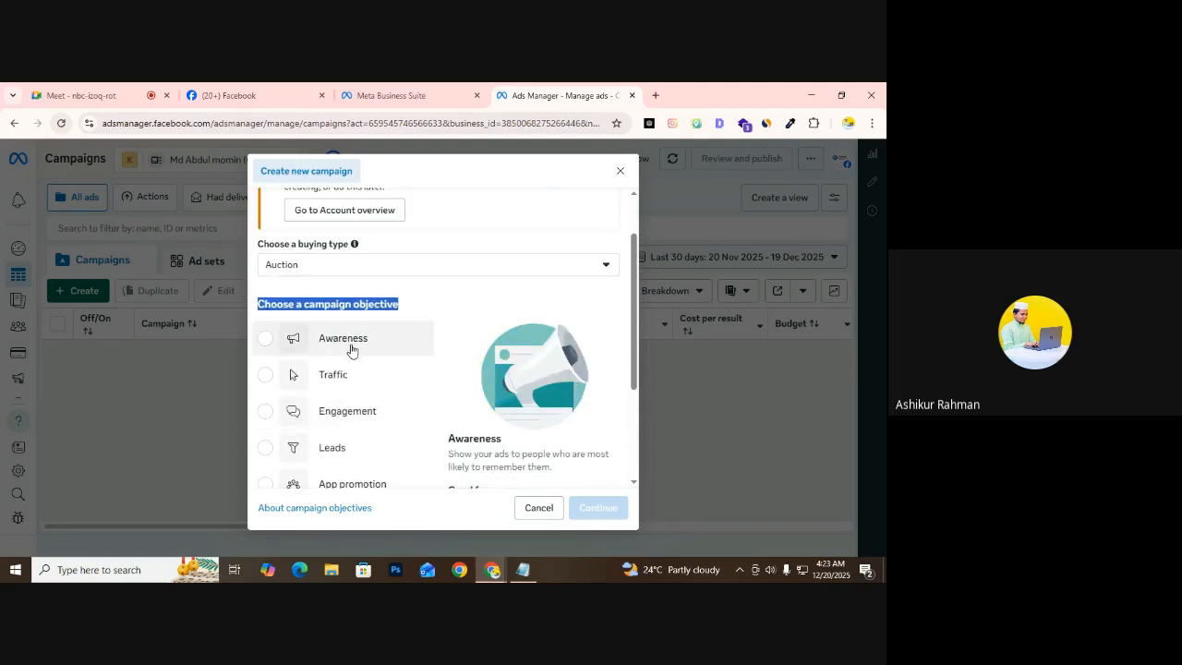
scroll(345, 378, "down", 1)
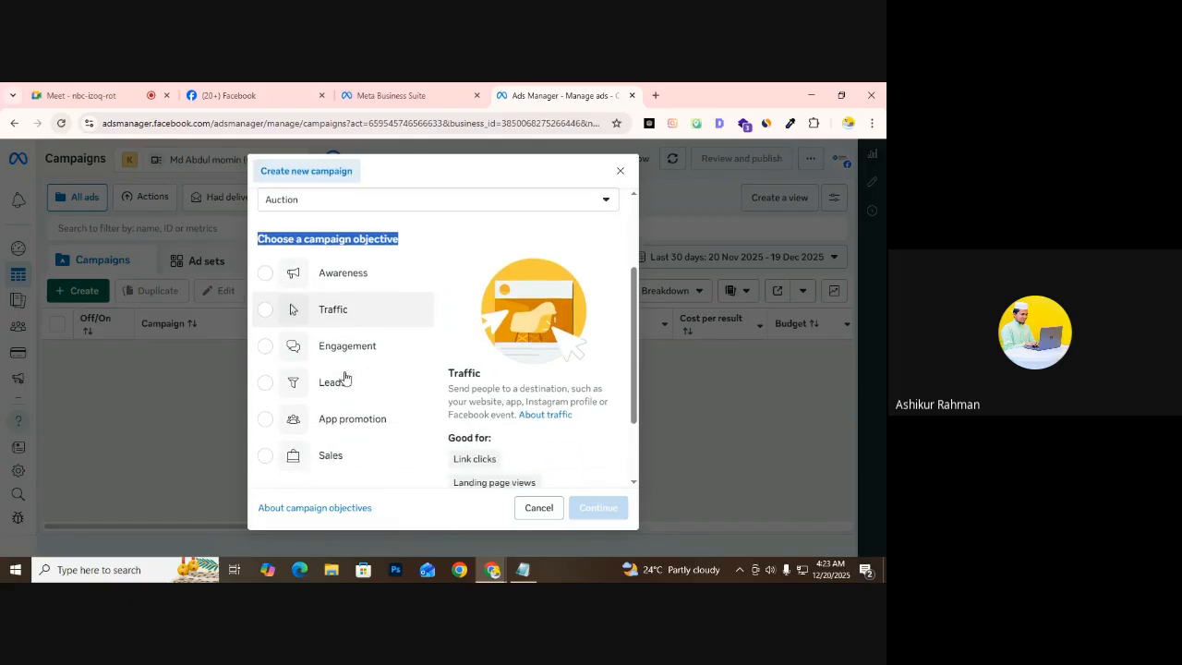
scroll(355, 372, "down", 1)
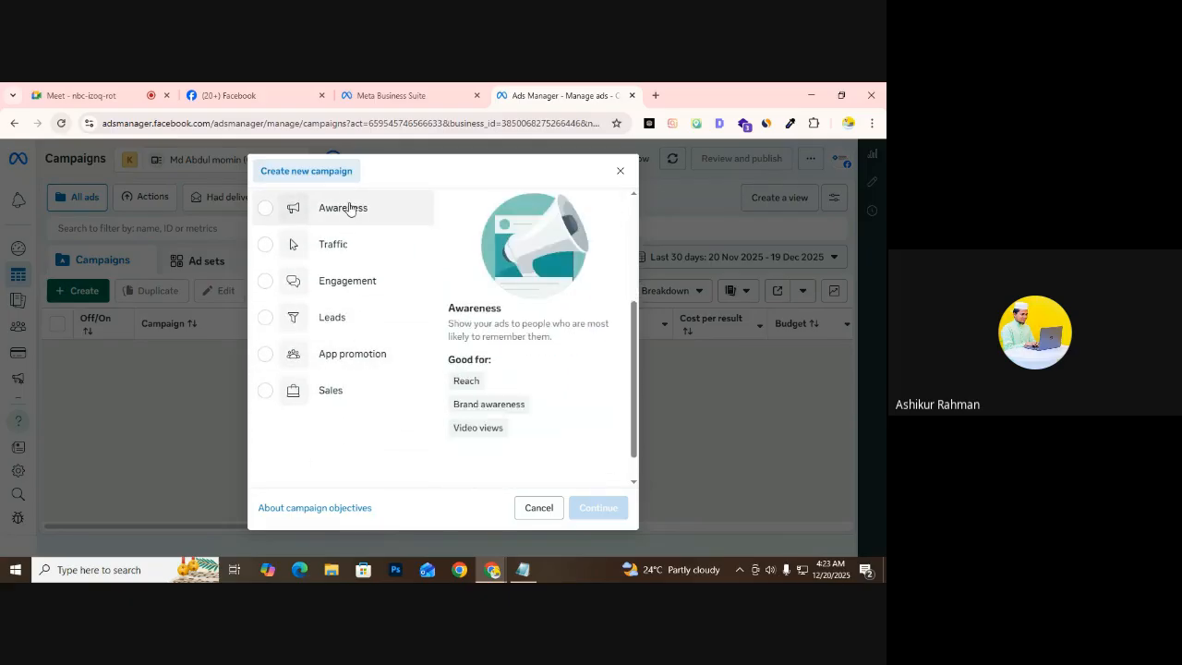
Select Awareness, Traffic, Engagement, Leads, App promotion and Sales in turn to read what each campaign objective is good for
left_click(266, 209)
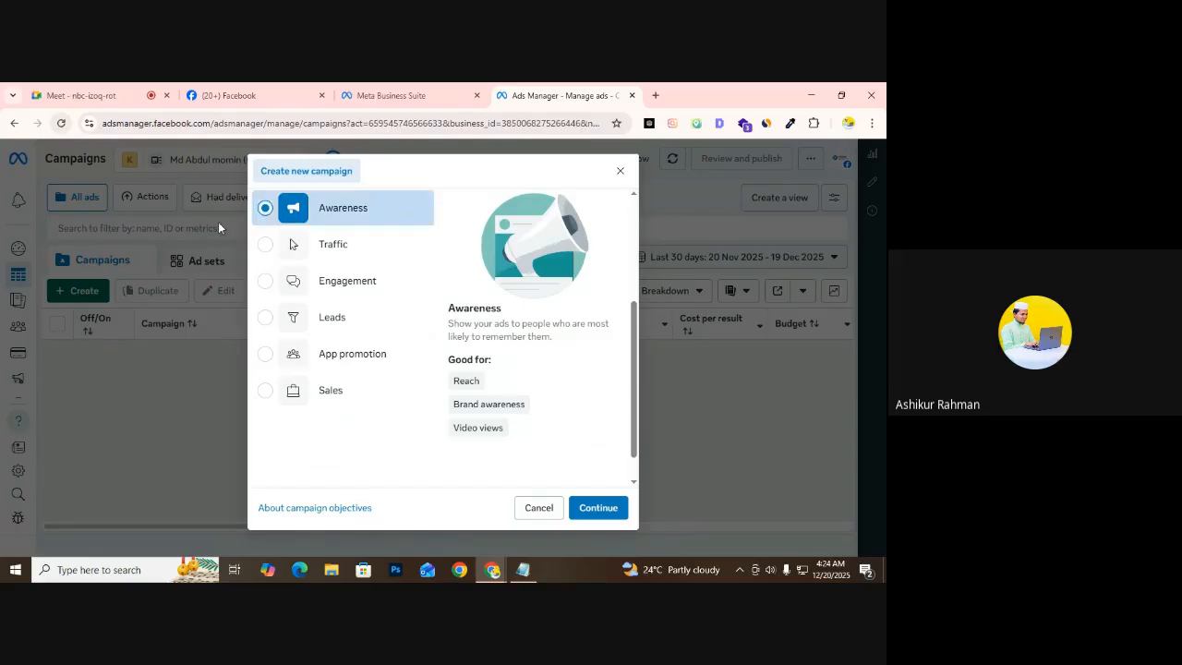
left_click(270, 244)
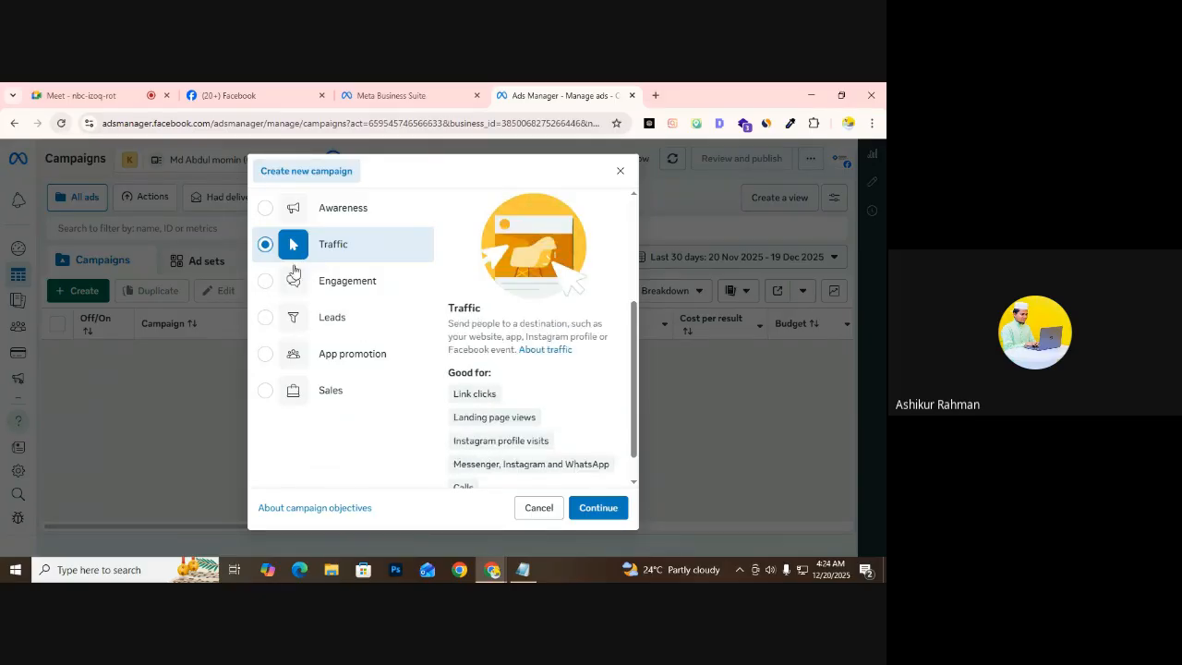
left_click(358, 284)
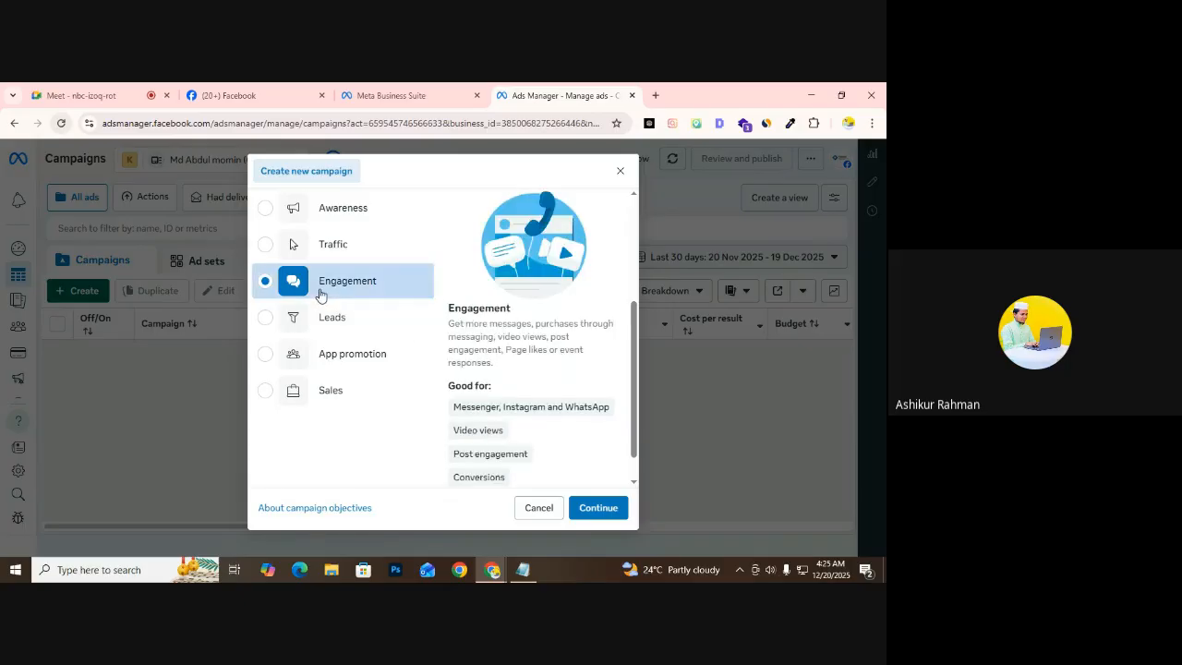
left_click(337, 319)
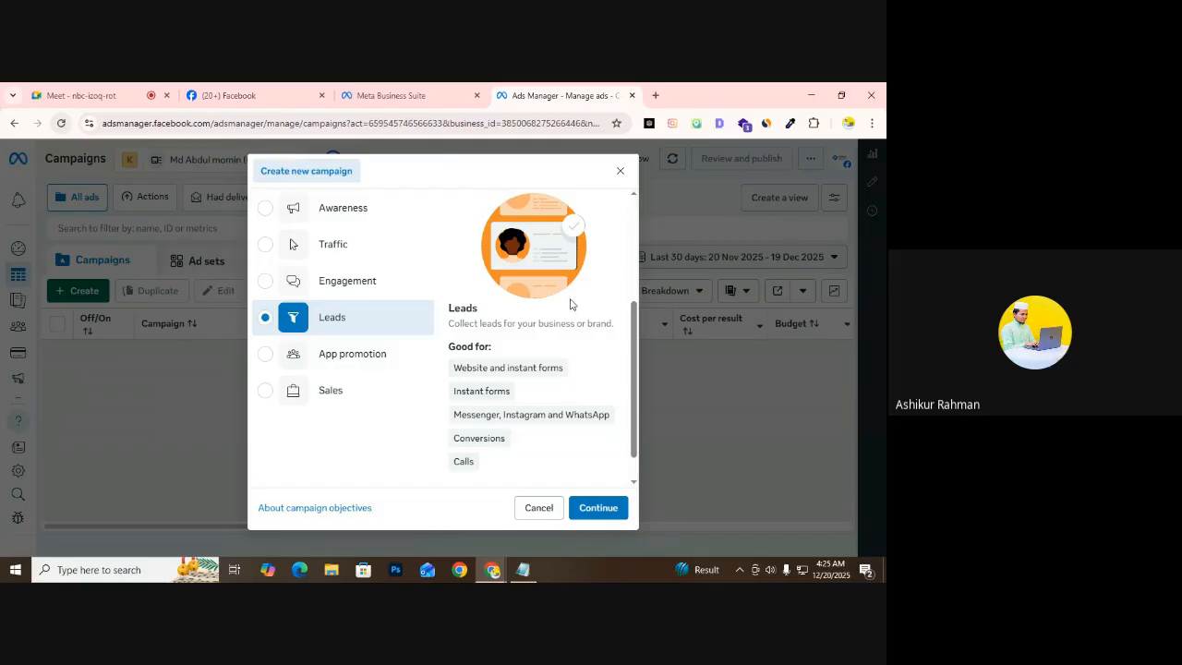
left_click(362, 357)
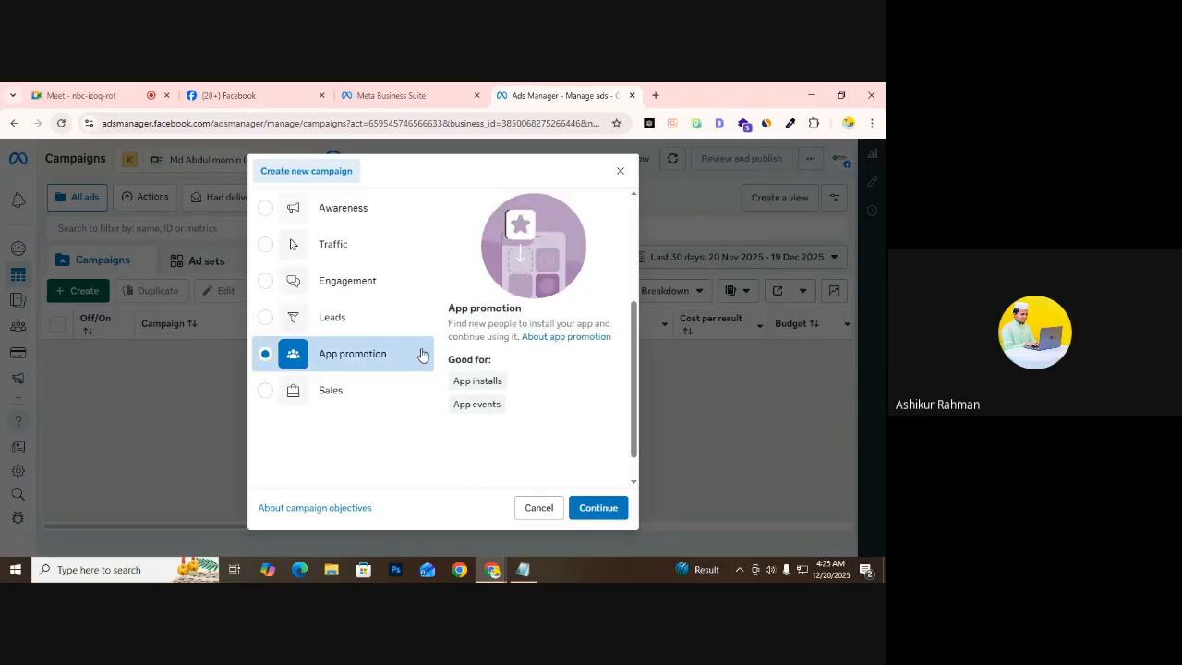
mouse_move(491, 382)
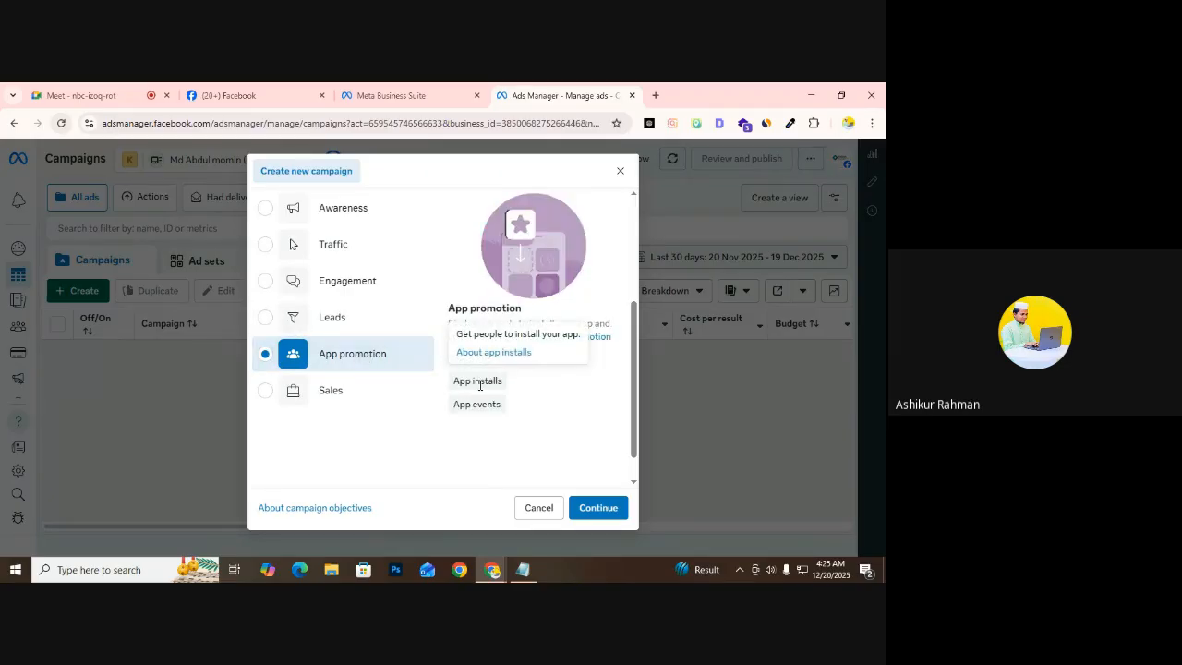
left_click(360, 399)
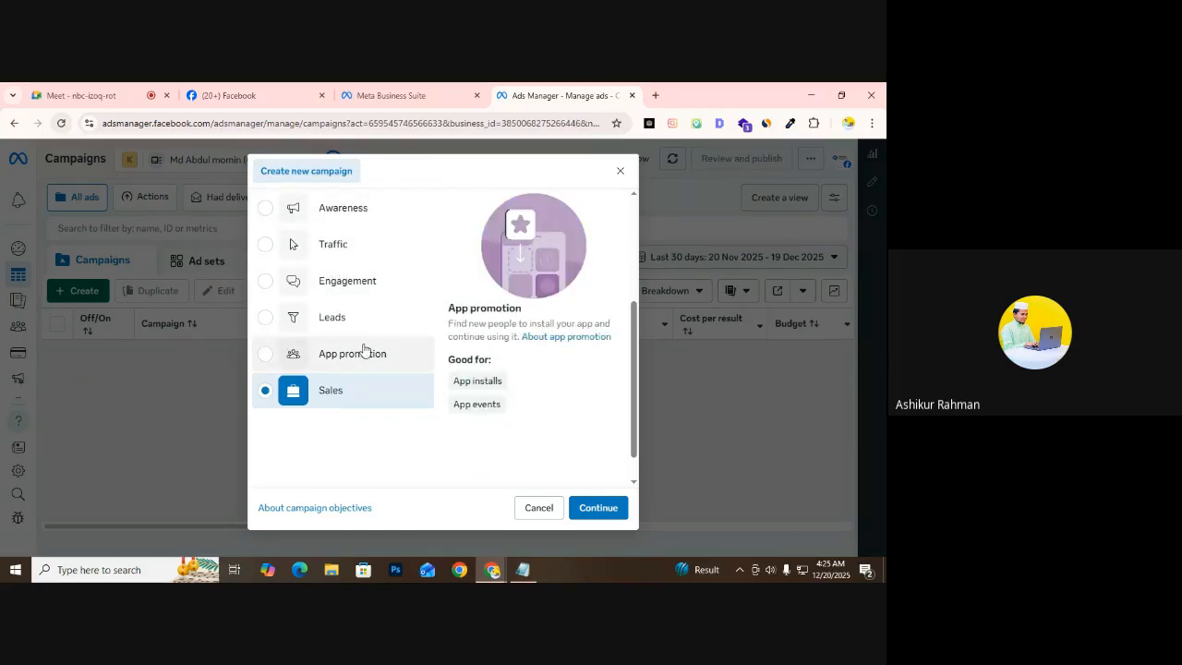
Review the buying type and the whole list of campaign objectives again with Sales selected
scroll(370, 370, "up", 1)
scroll(351, 301, "up", 1)
scroll(351, 267, "down", 1)
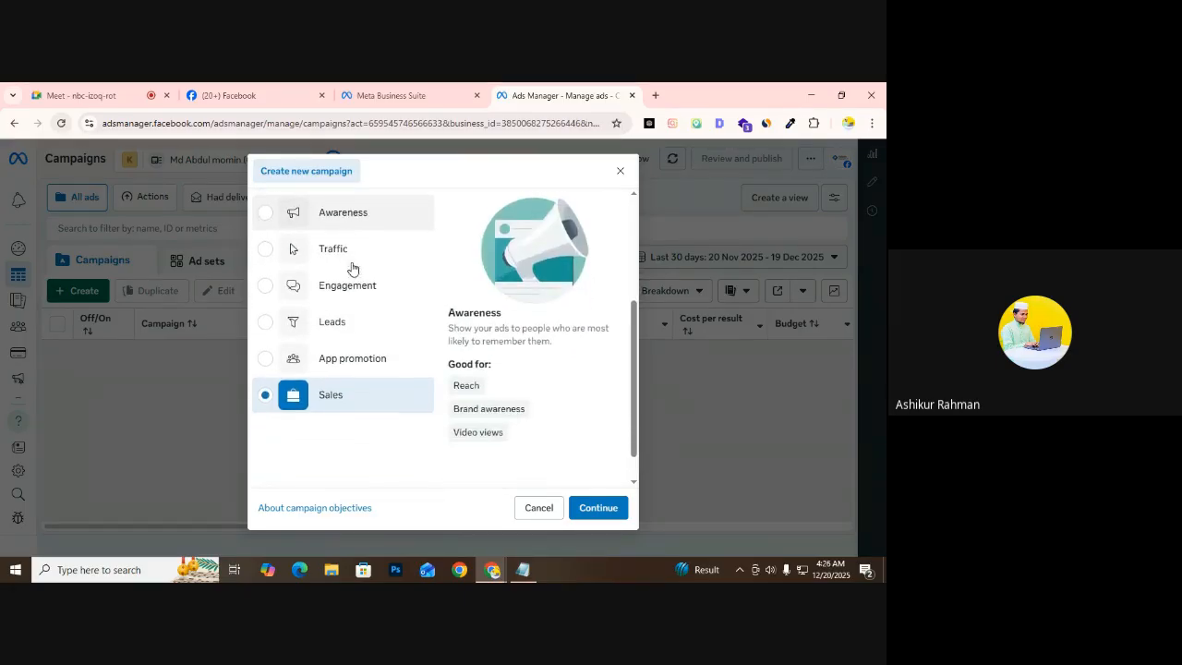
scroll(365, 294, "down", 1)
scroll(388, 378, "up", 3)
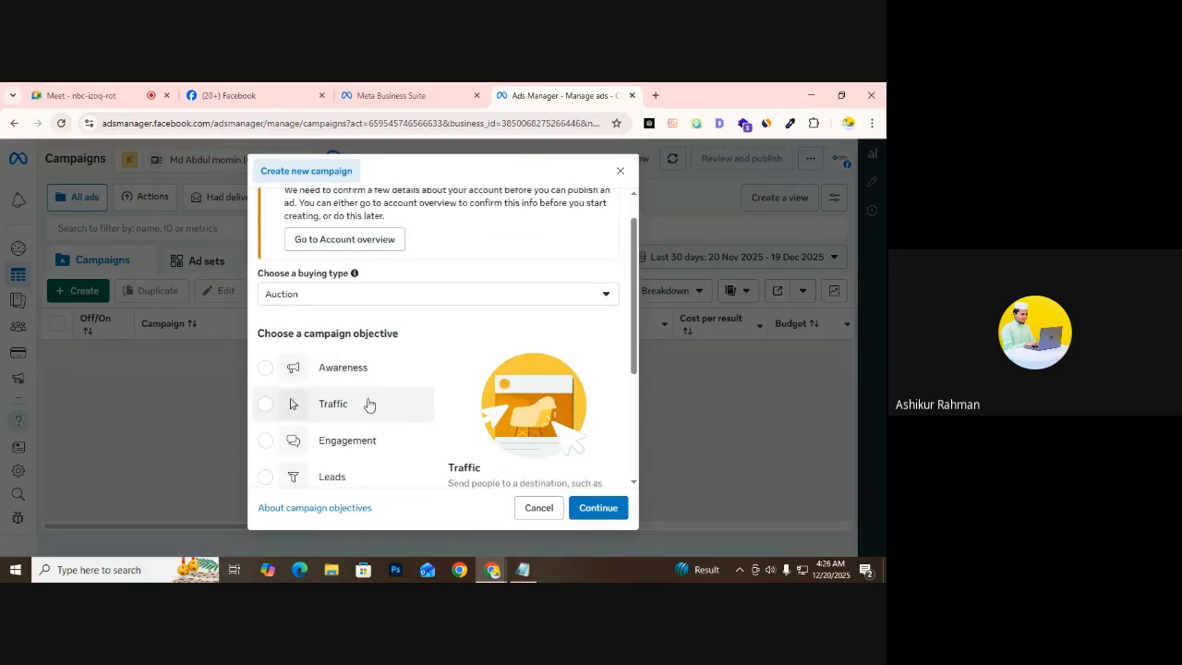
scroll(364, 387, "up", 1)
scroll(365, 388, "down", 1)
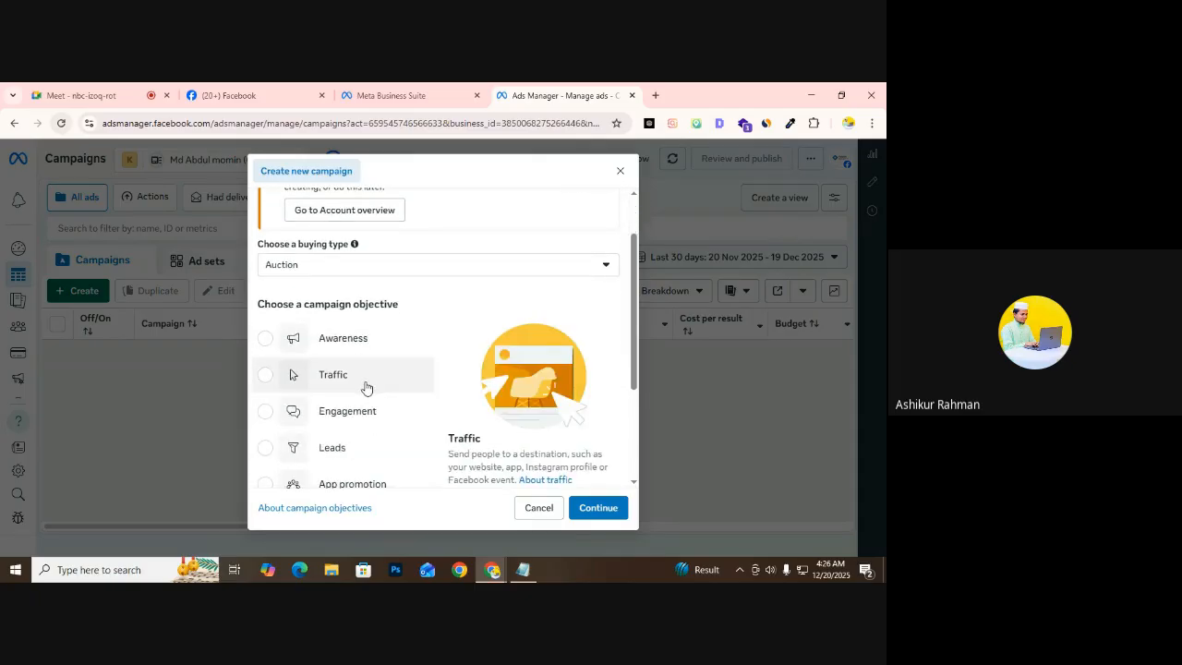
scroll(355, 383, "down", 1)
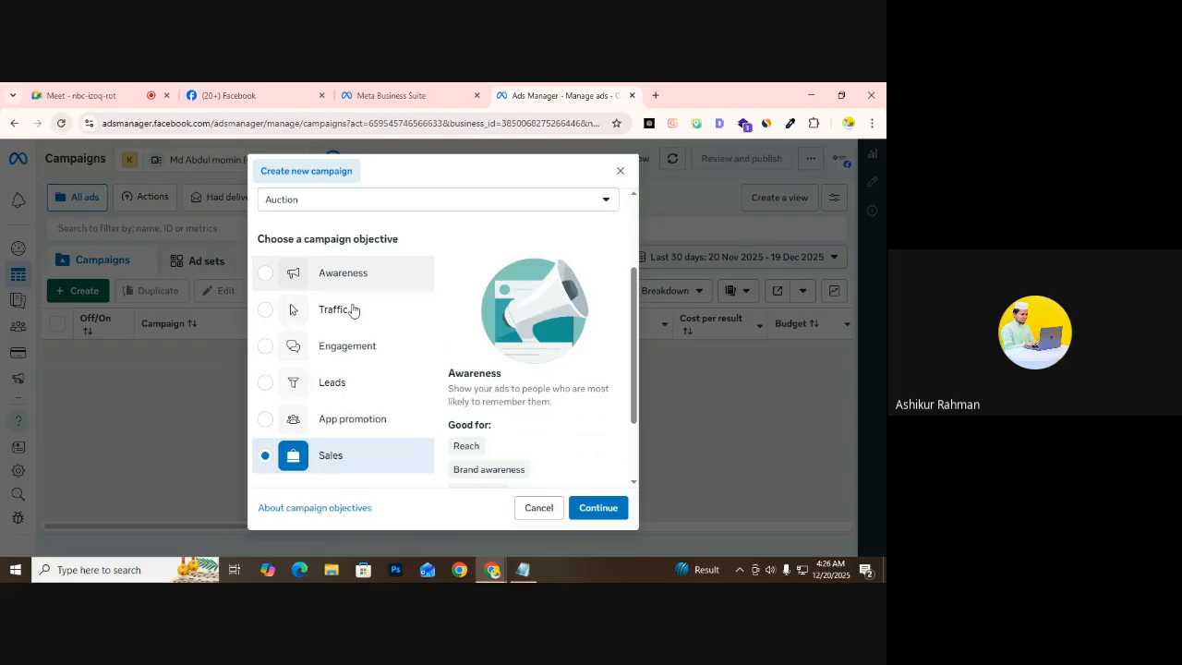
Check the post, budget and customer notes in Notepad and the Khatir Ghor Page on Facebook, returning to the Ads Manager campaign form
left_click(533, 571)
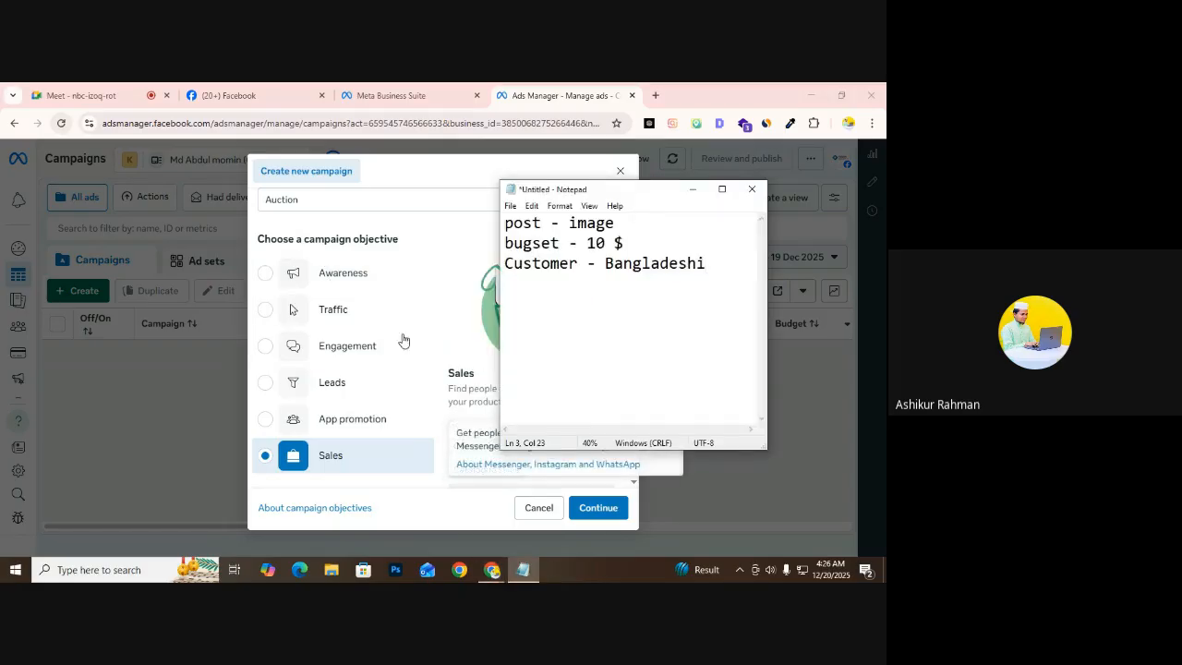
left_click(307, 239)
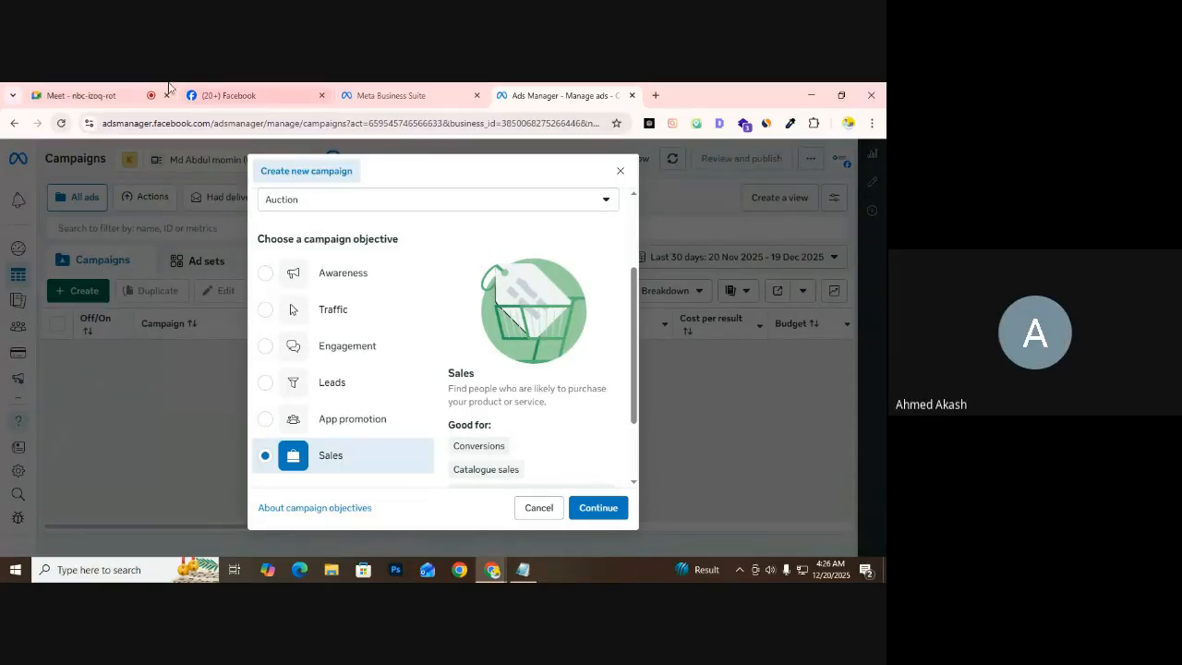
left_click(246, 89)
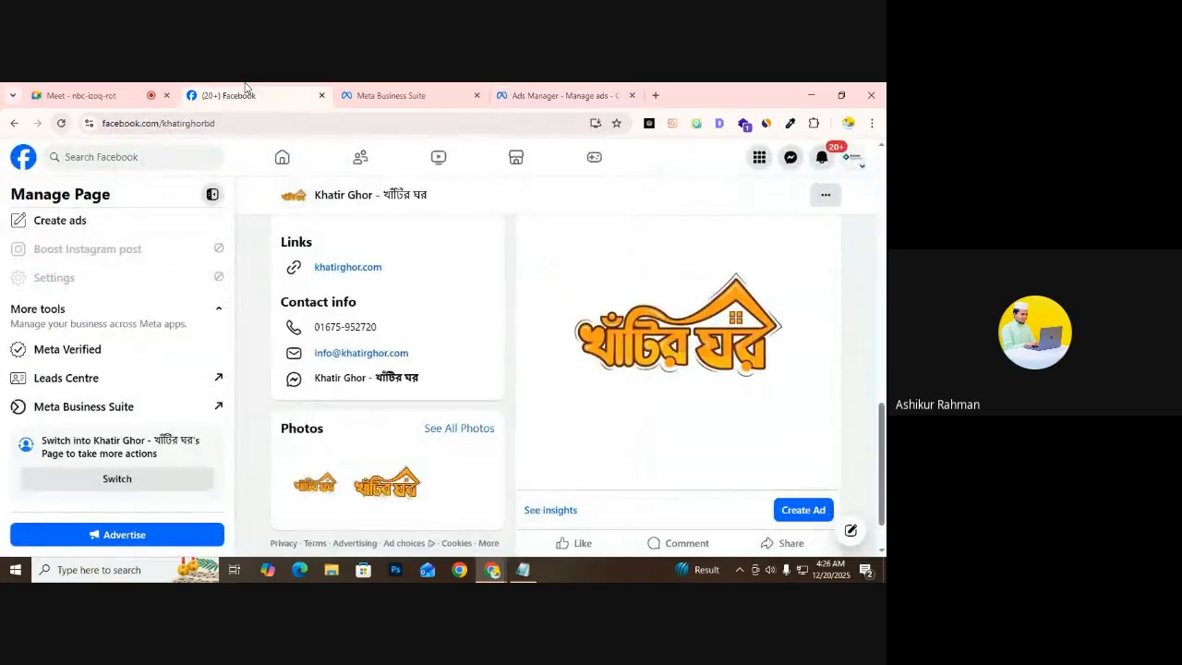
left_click(573, 93)
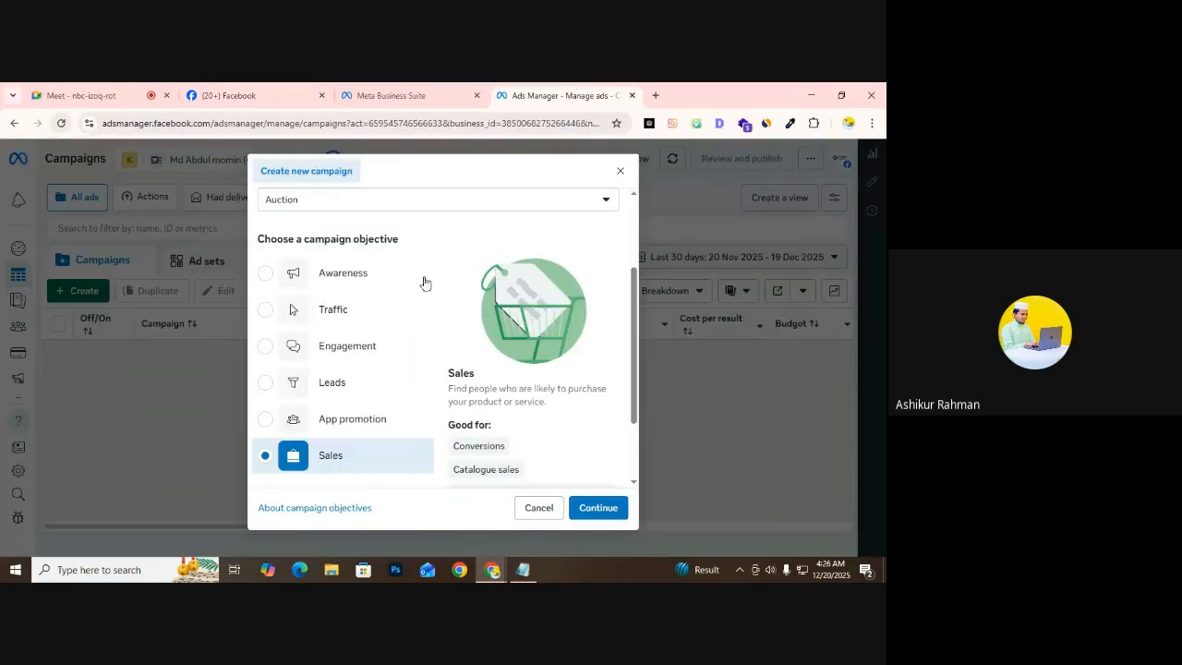
Choose the Traffic objective to read its description of sending people to a destination, and switch the campaign objective to Awareness
left_click(396, 324)
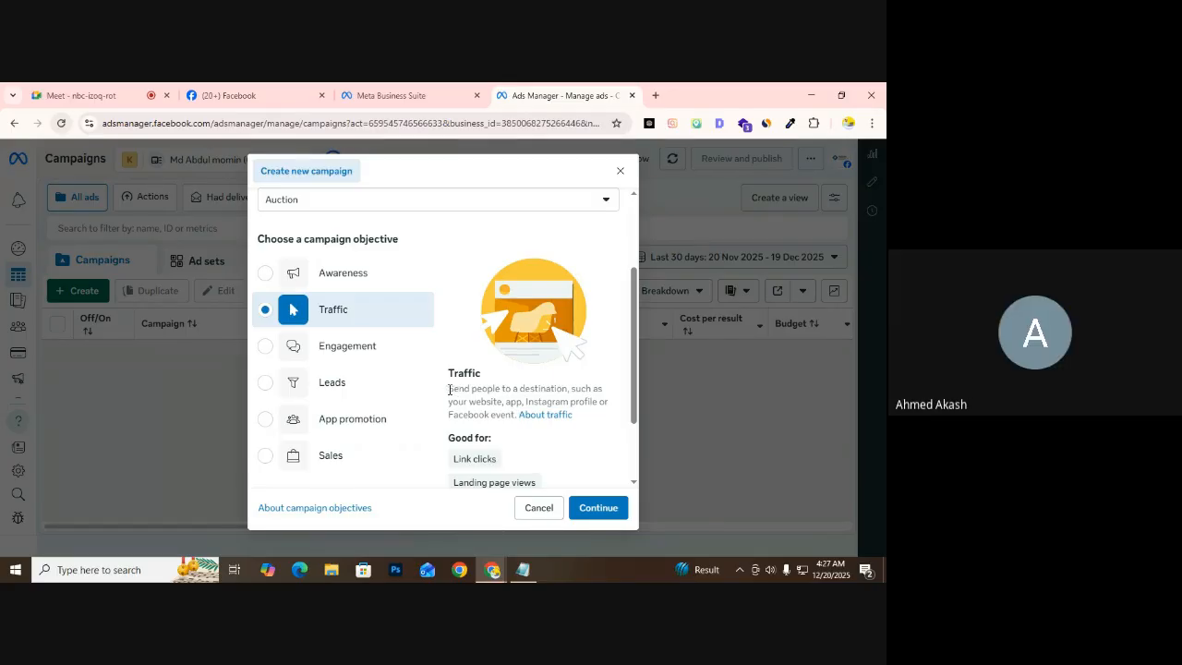
left_click_drag(450, 389, 592, 390)
left_click_drag(602, 389, 607, 396)
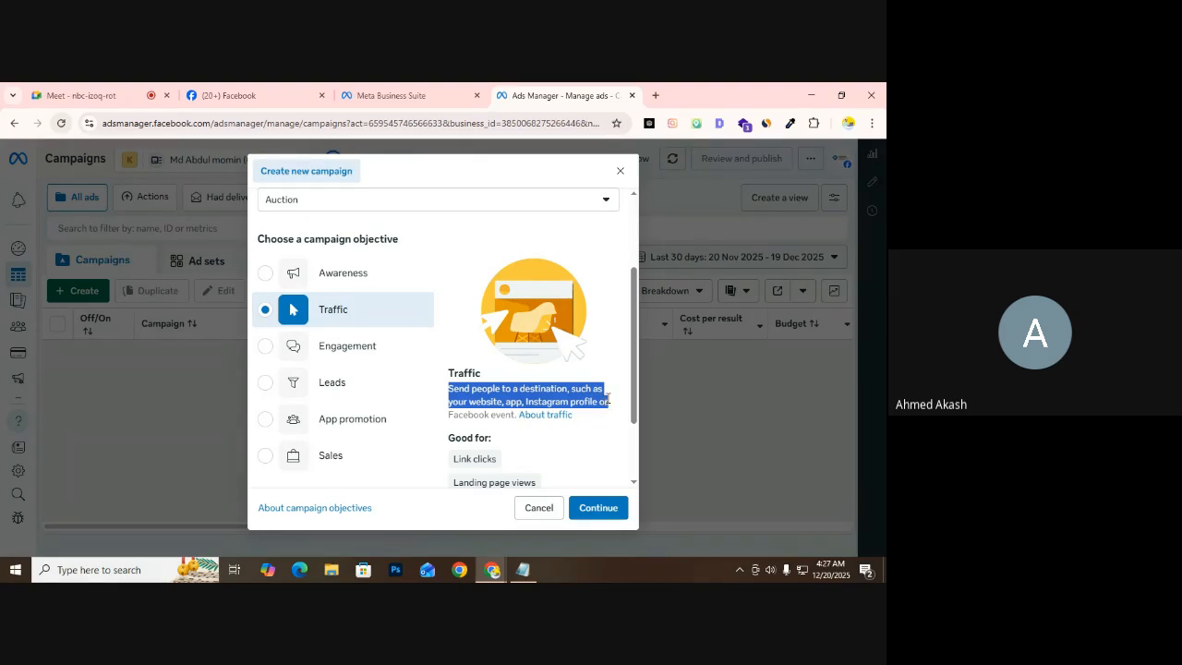
left_click_drag(608, 399, 605, 397)
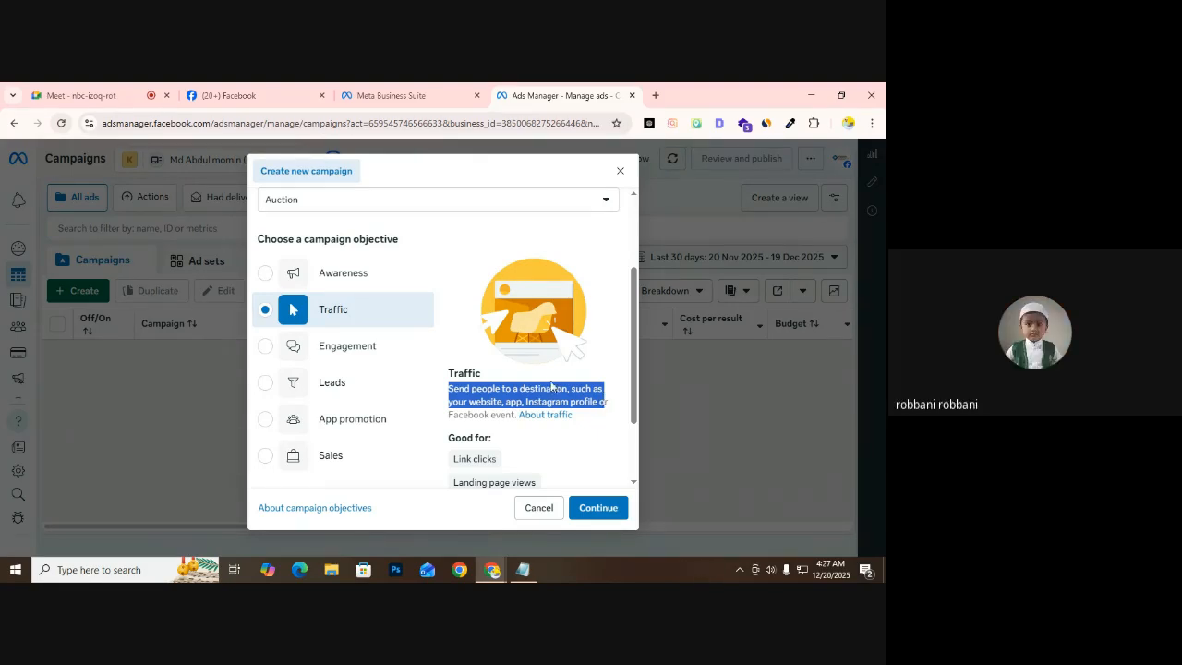
left_click(476, 414)
triple_click(477, 414)
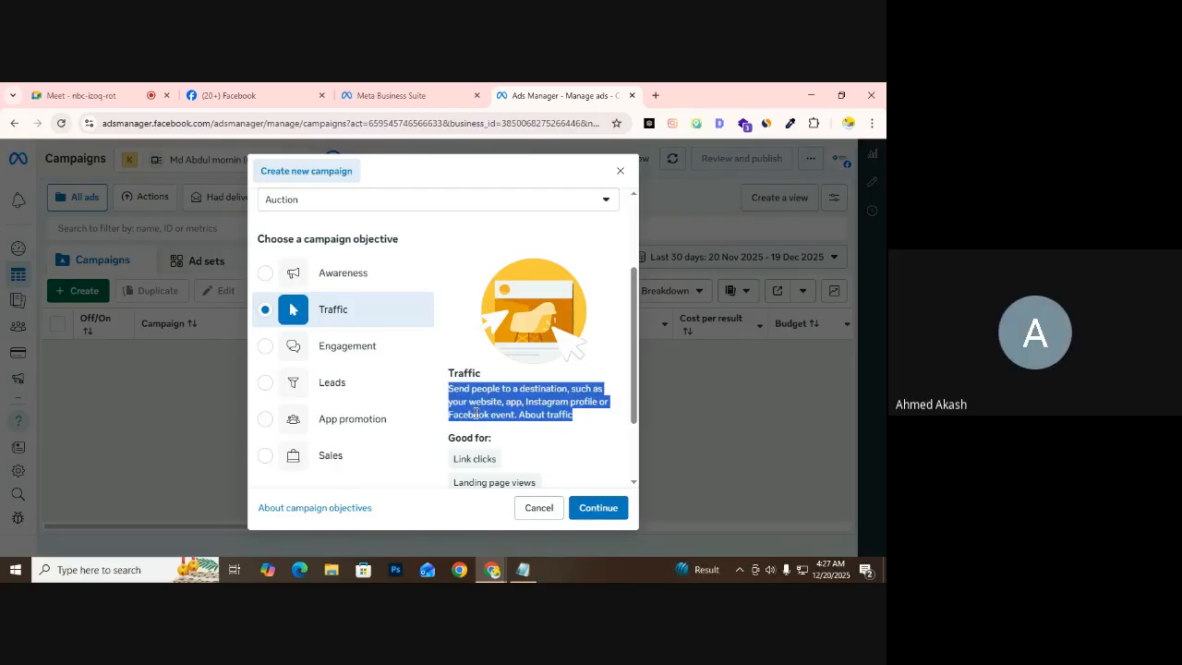
left_click(468, 413)
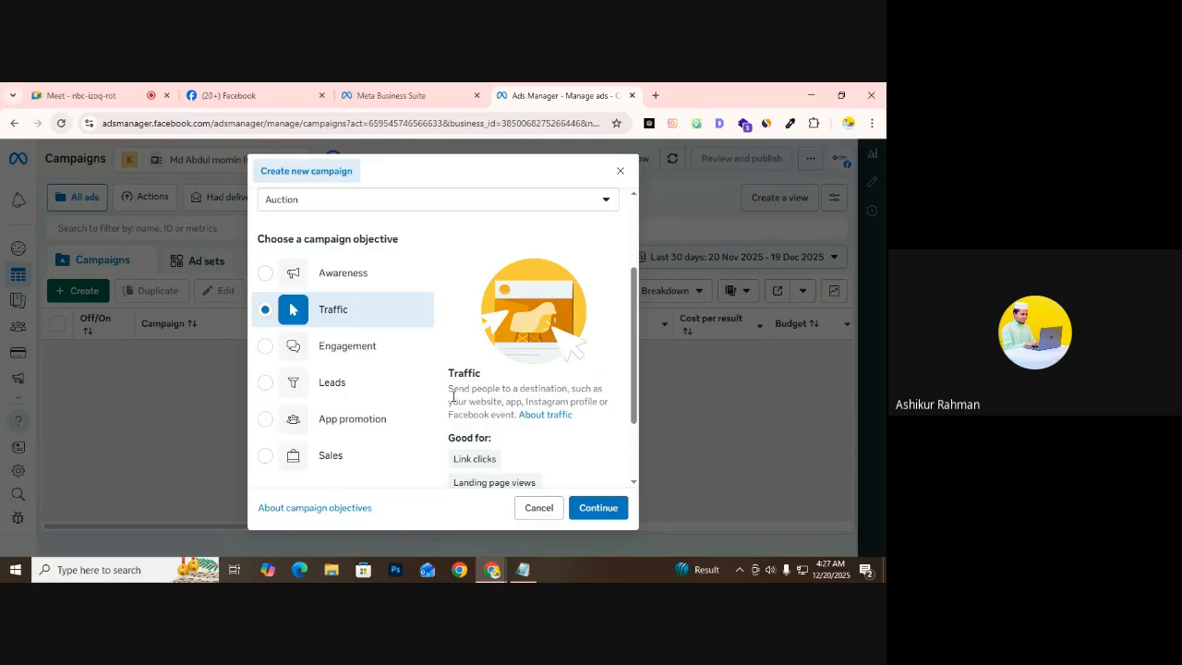
left_click(314, 275)
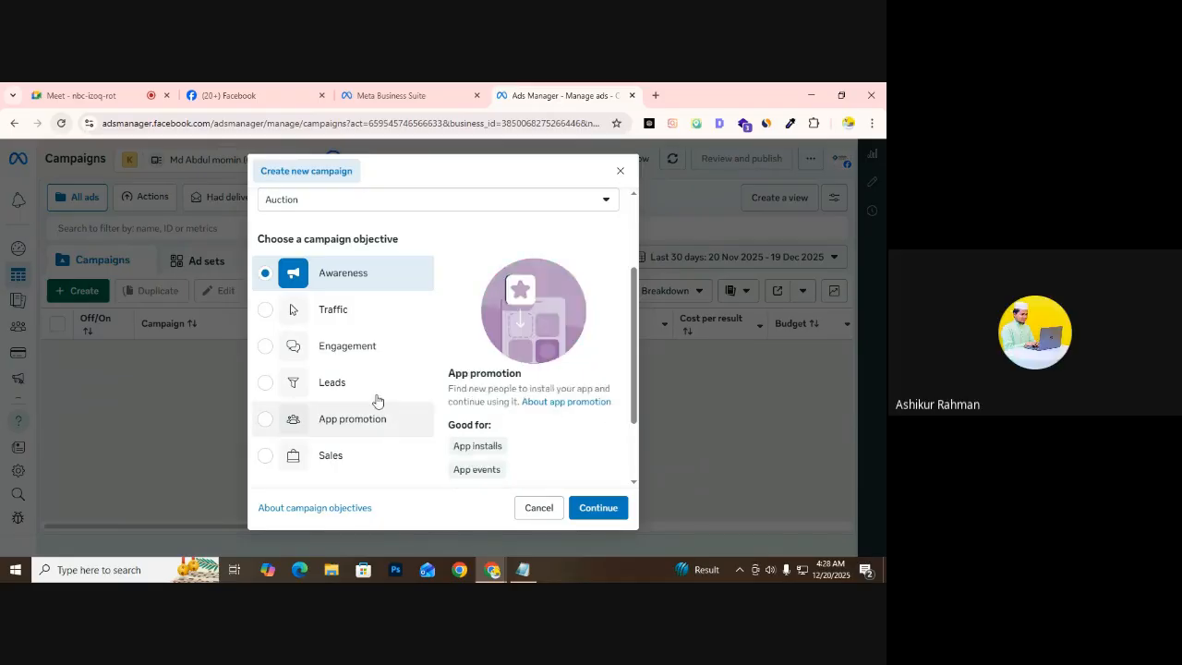
Select the Engagement campaign objective and read its description and the list of what it is good for
left_click(323, 354)
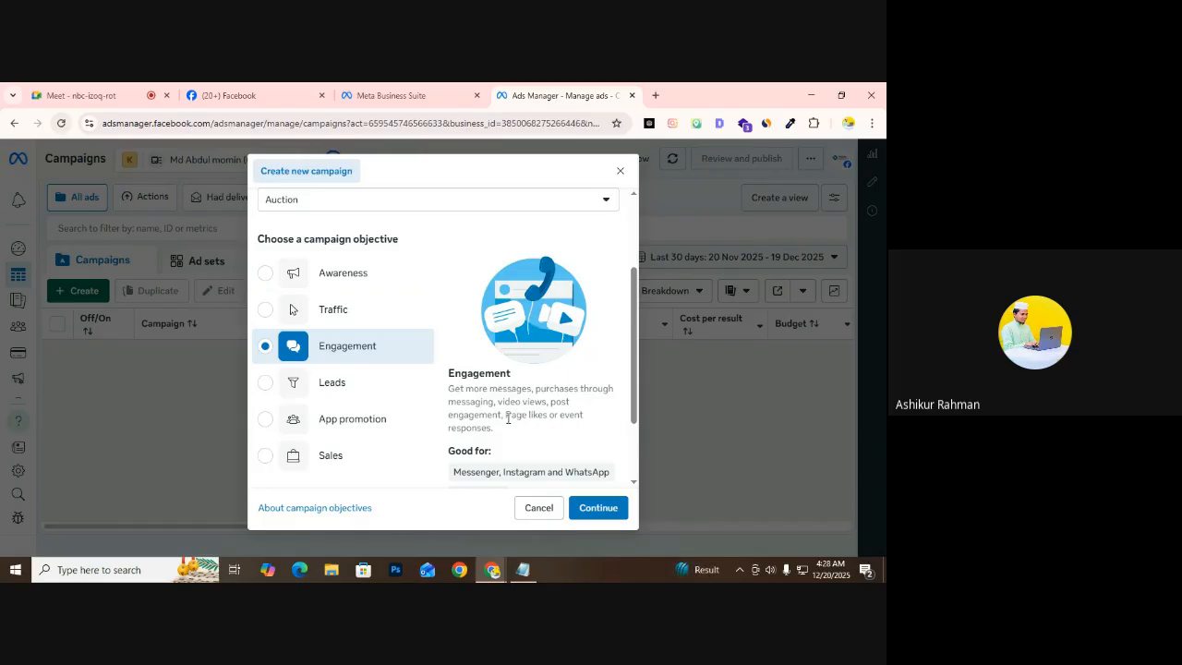
mouse_move(545, 470)
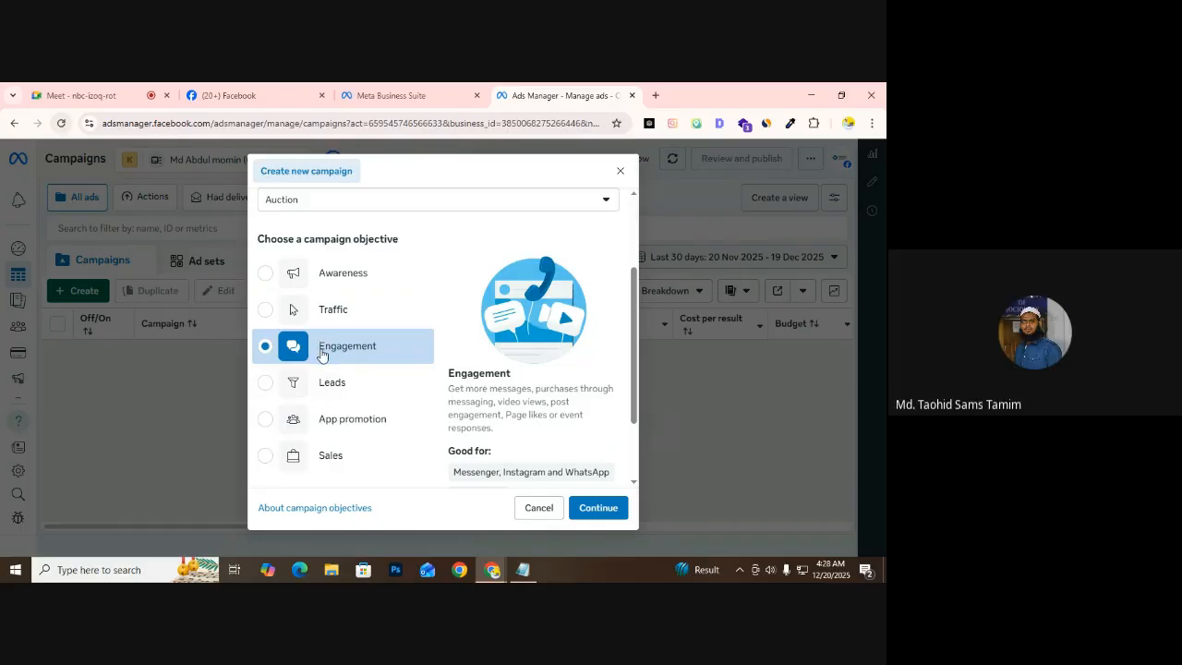
scroll(391, 258, "down", 2)
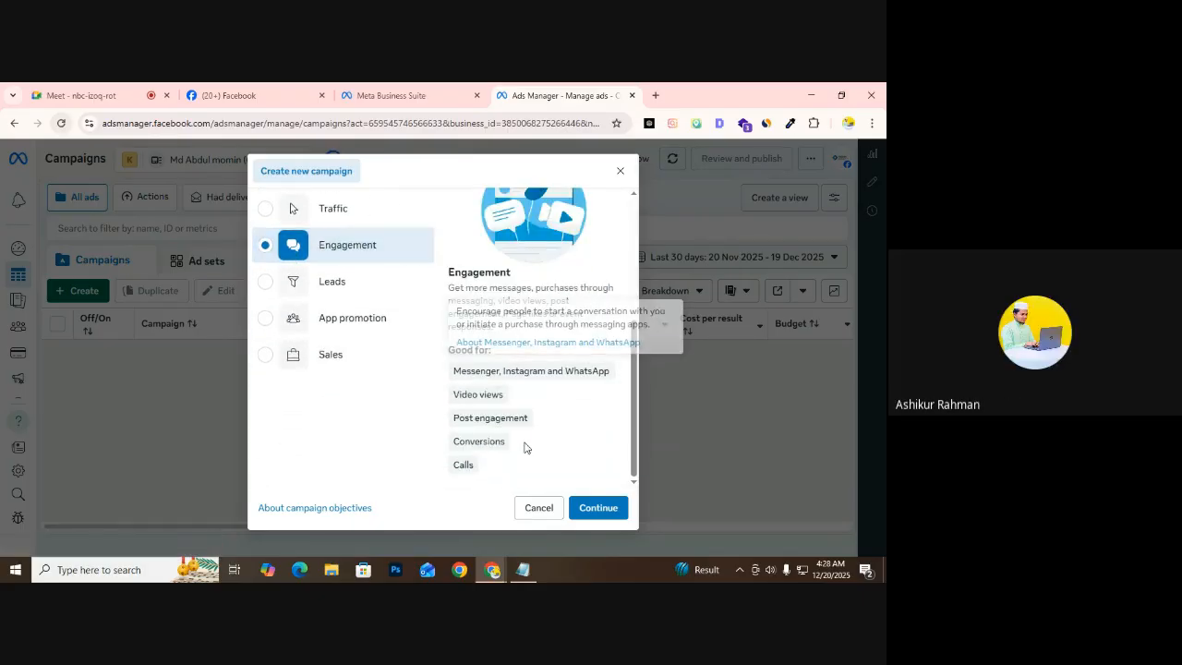
mouse_move(478, 392)
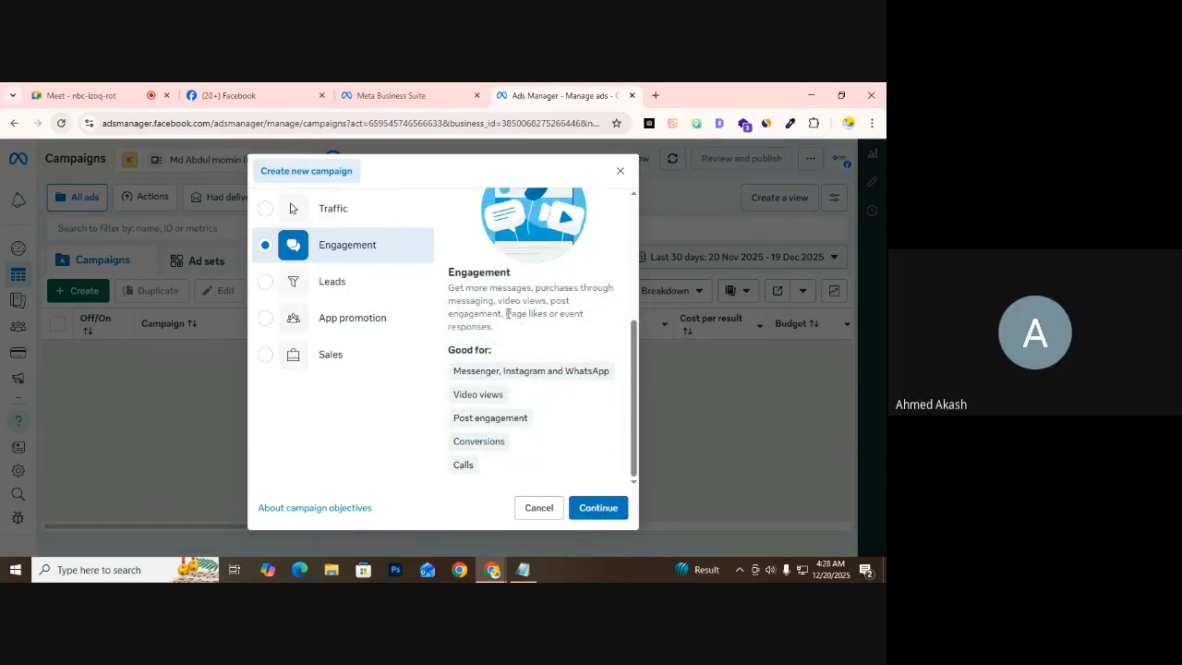
left_click_drag(507, 314, 544, 327)
left_click(535, 311)
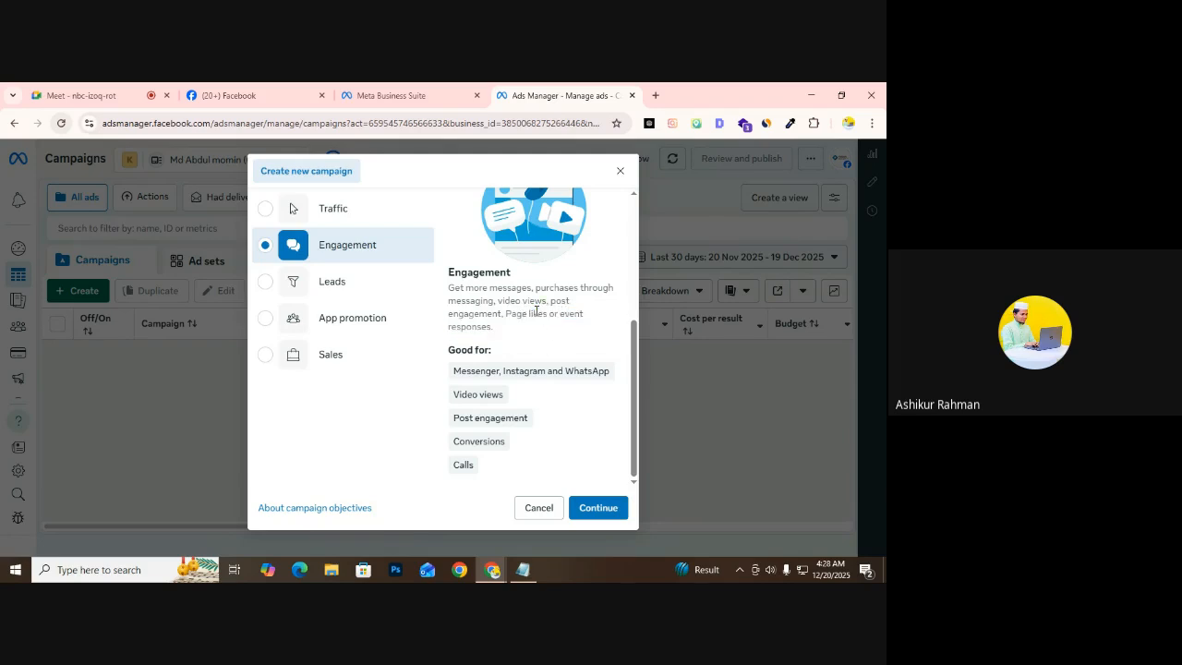
Continue with the Manual engagement campaign setup and check the campaign score of the new draft
left_click(619, 511)
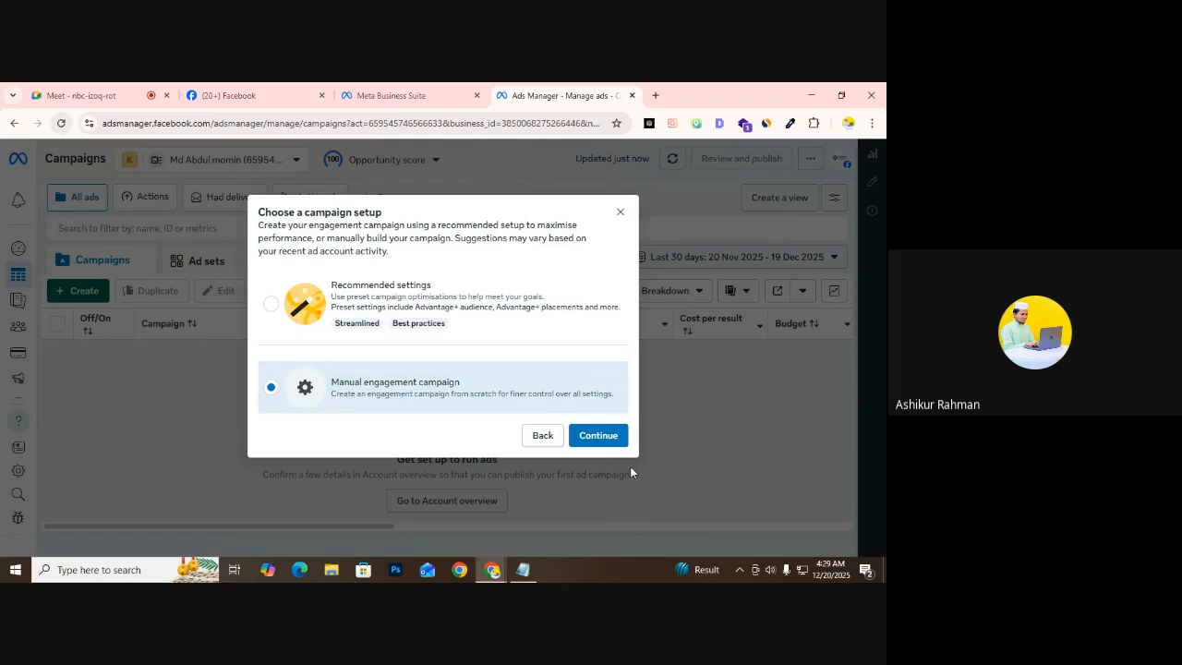
left_click(597, 435)
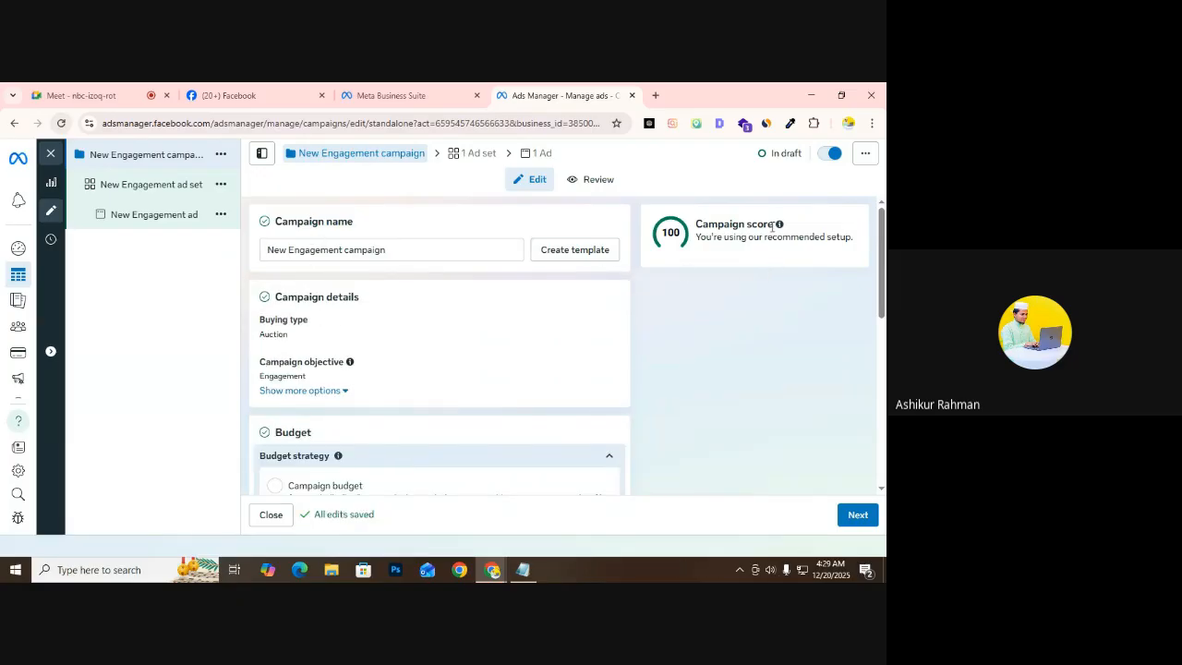
left_click_drag(773, 225, 694, 224)
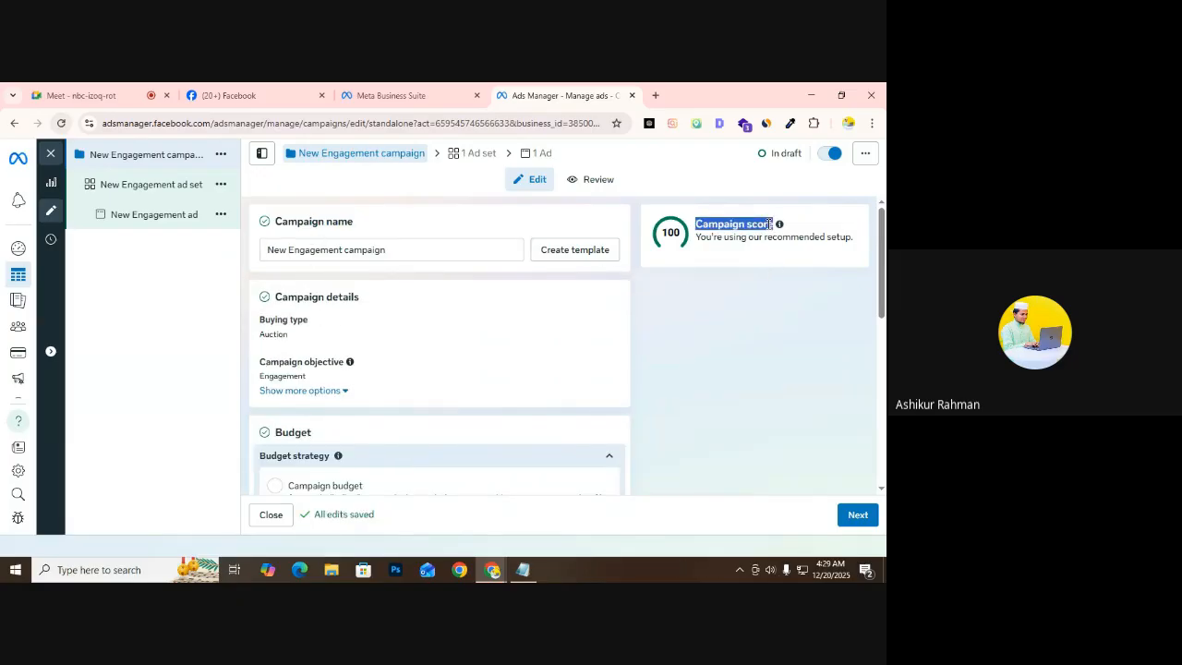
triple_click(699, 237)
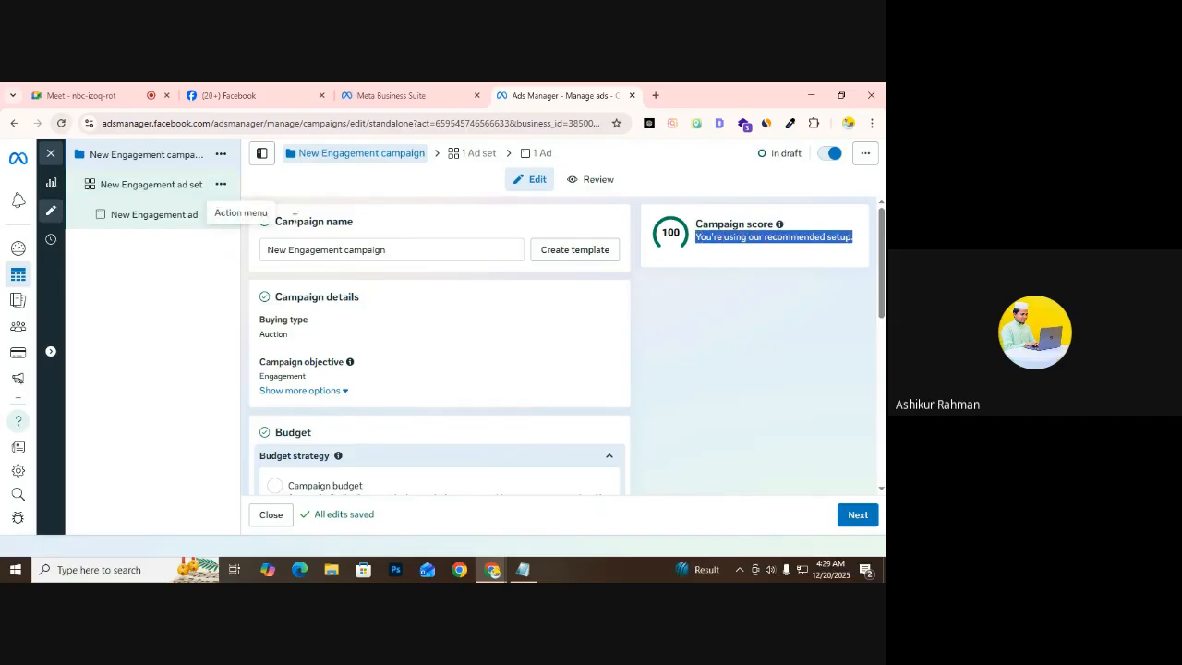
Rename the campaign as Engagement campaign
left_click(285, 250)
triple_click(286, 251)
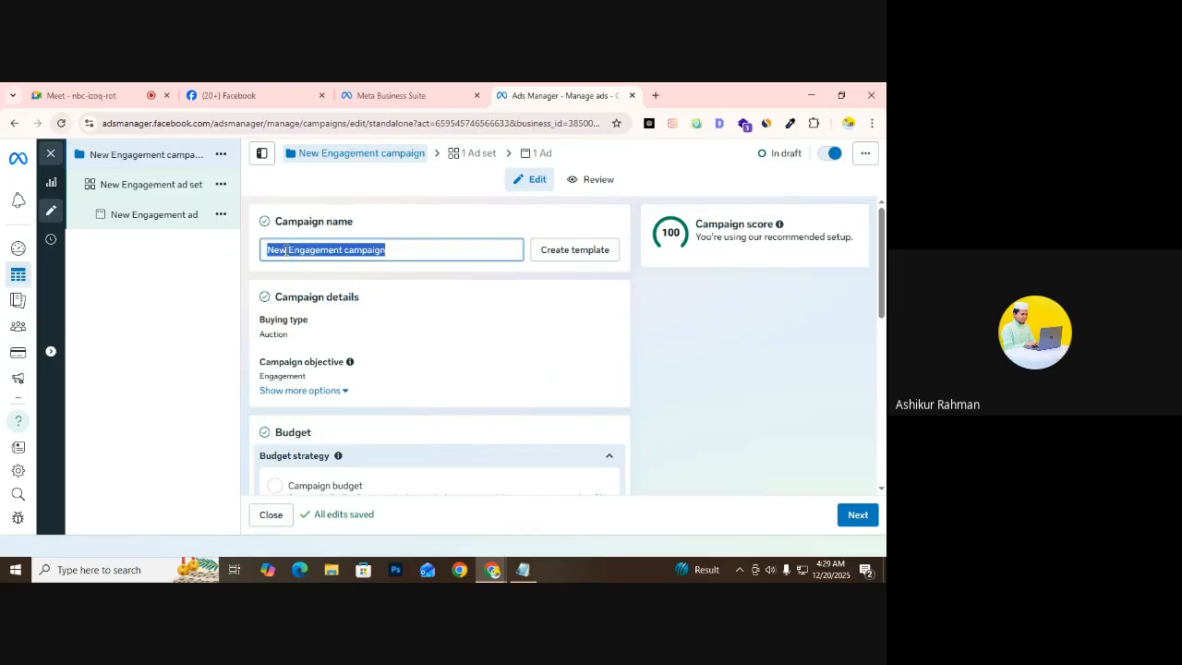
left_click_drag(288, 250, 253, 262)
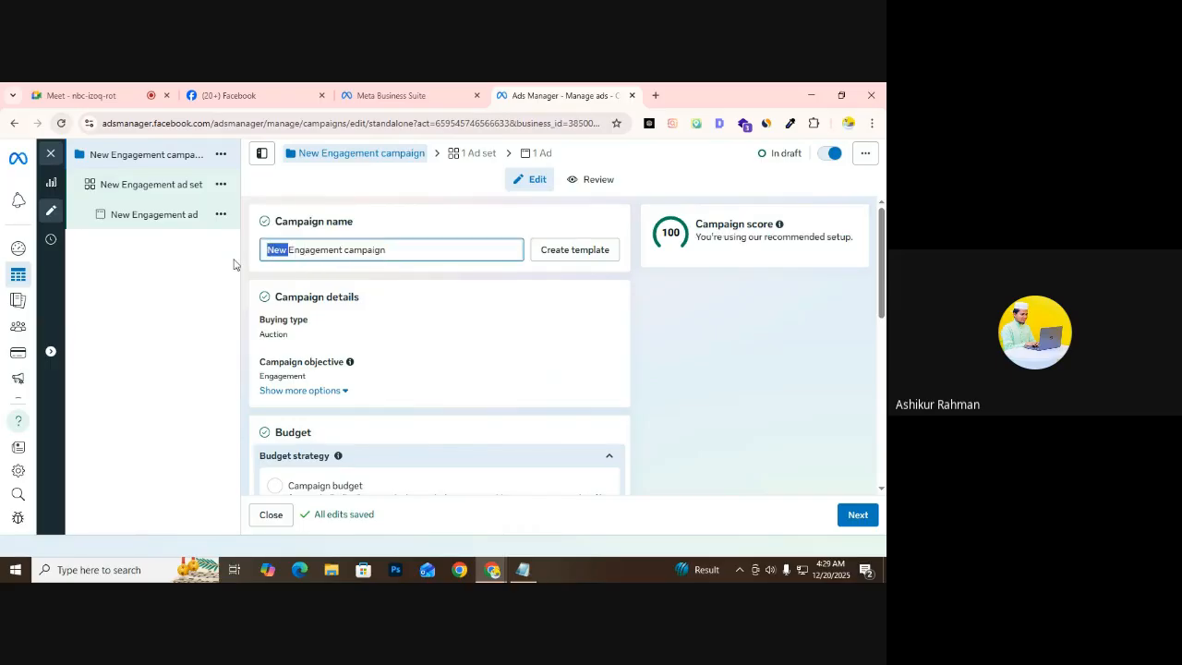
key("BackSpace")
left_click_drag(322, 250, 401, 249)
left_click(404, 251)
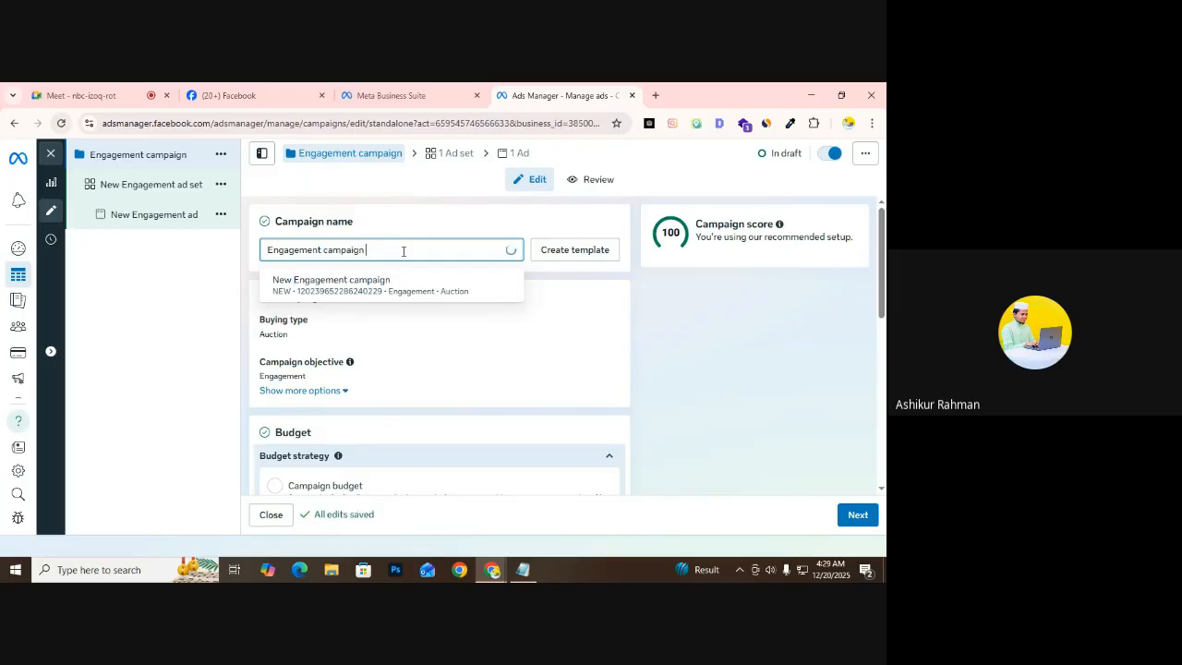
left_click(258, 253)
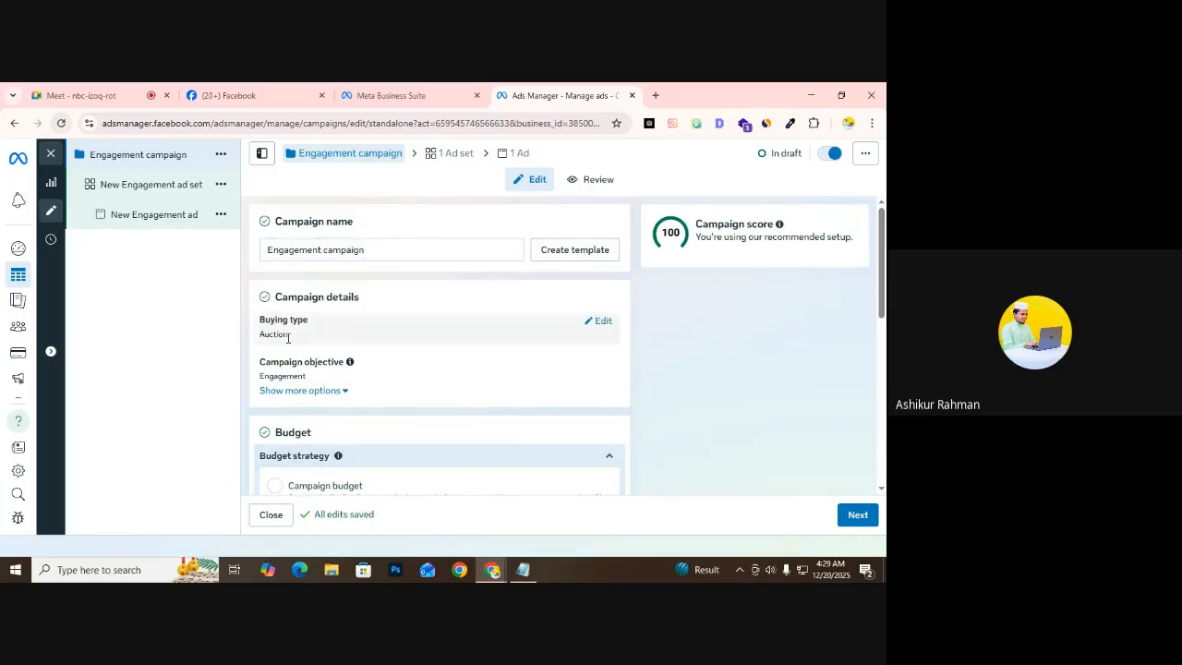
Show the additional campaign details options and add a campaign spending limit of $1000
scroll(343, 318, "down", 1)
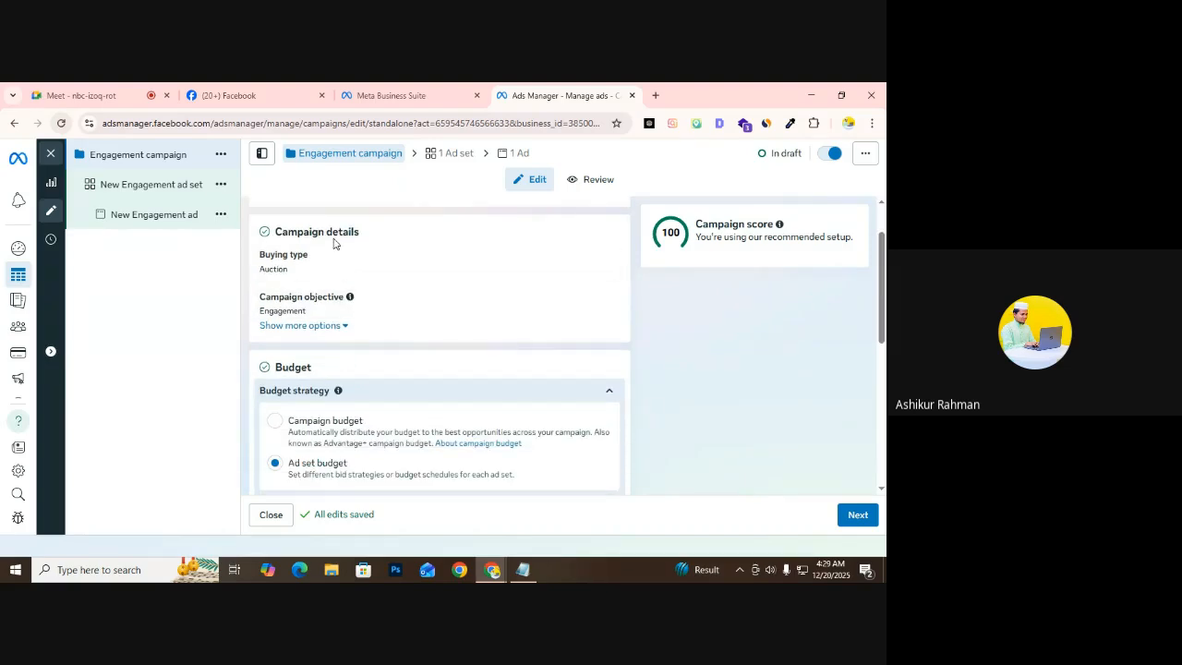
left_click(346, 329)
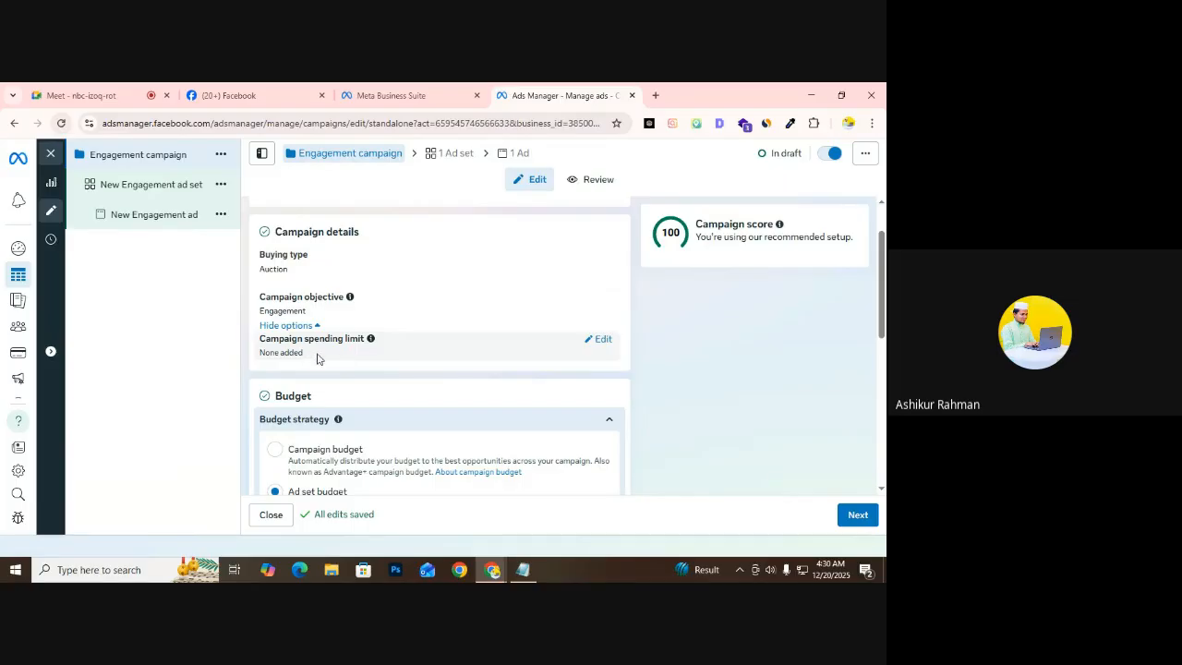
left_click(604, 343)
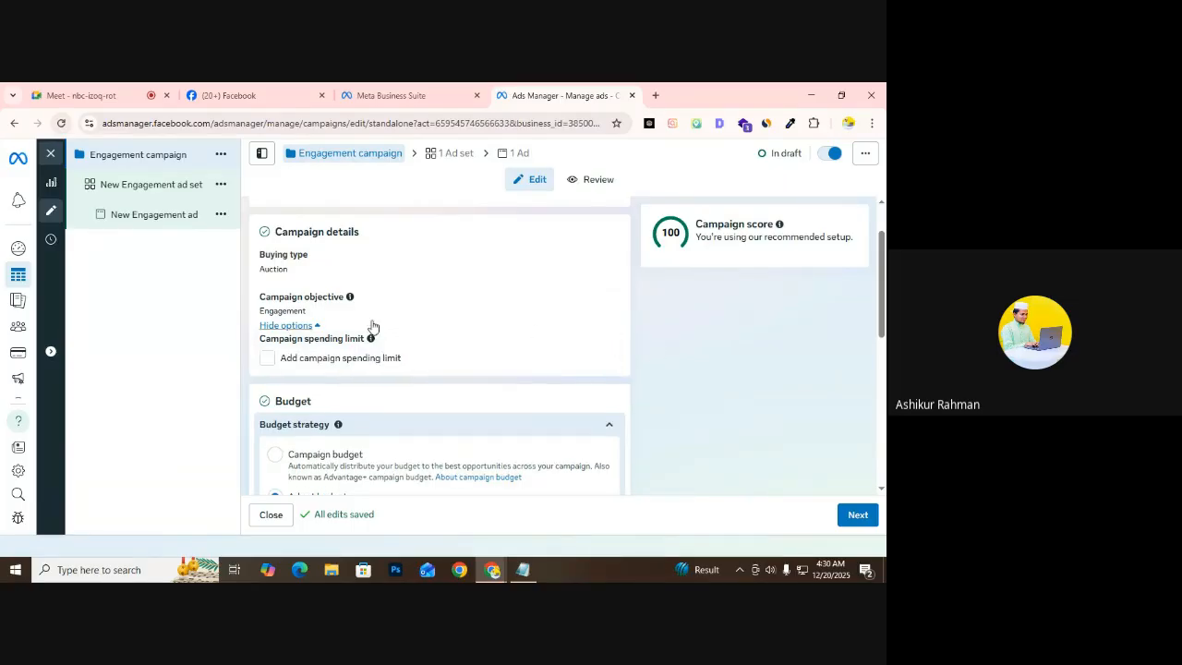
left_click(268, 359)
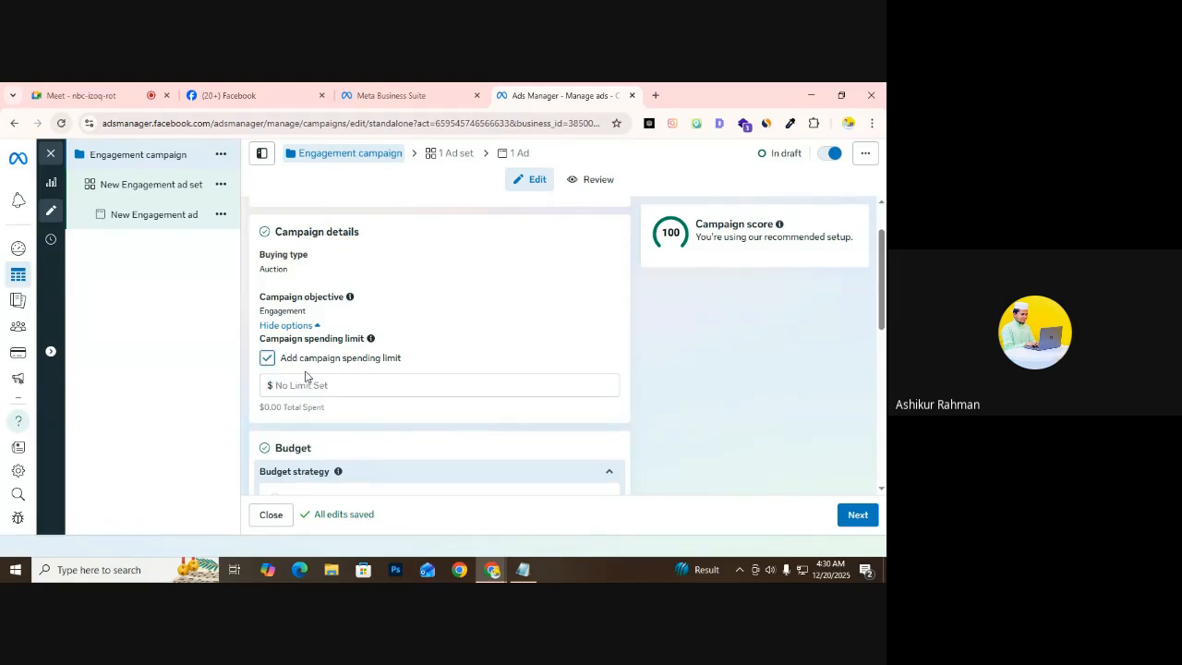
left_click(289, 384)
scroll(289, 384, "down", 3)
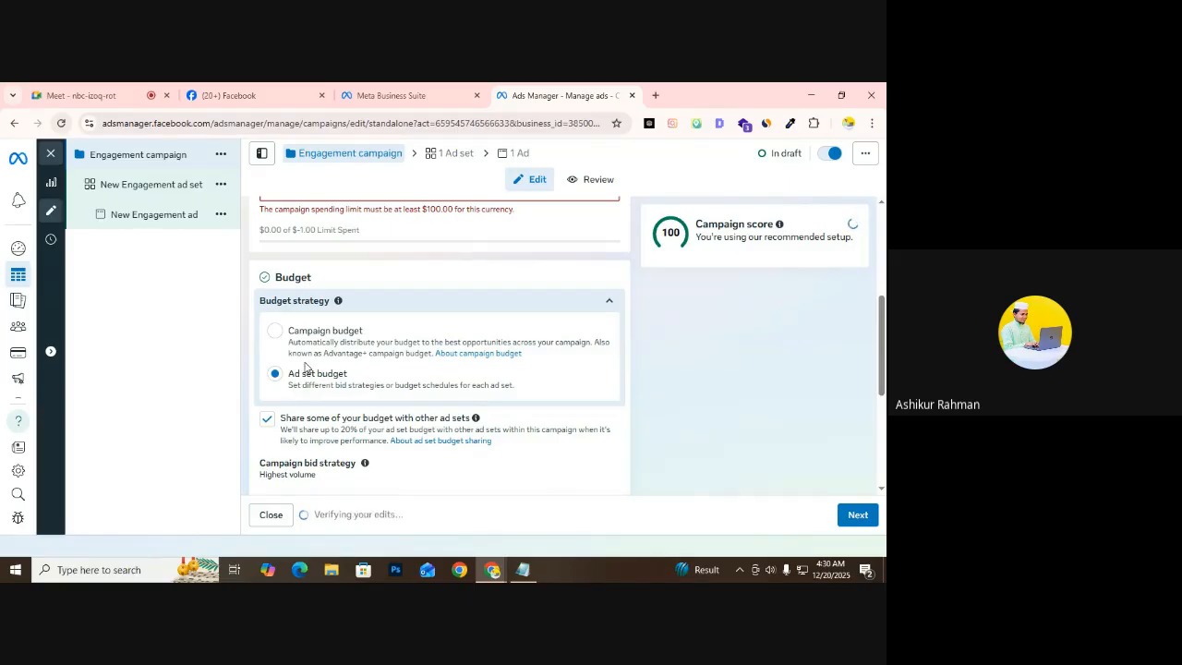
scroll(305, 368, "up", 1)
scroll(304, 368, "up", 1)
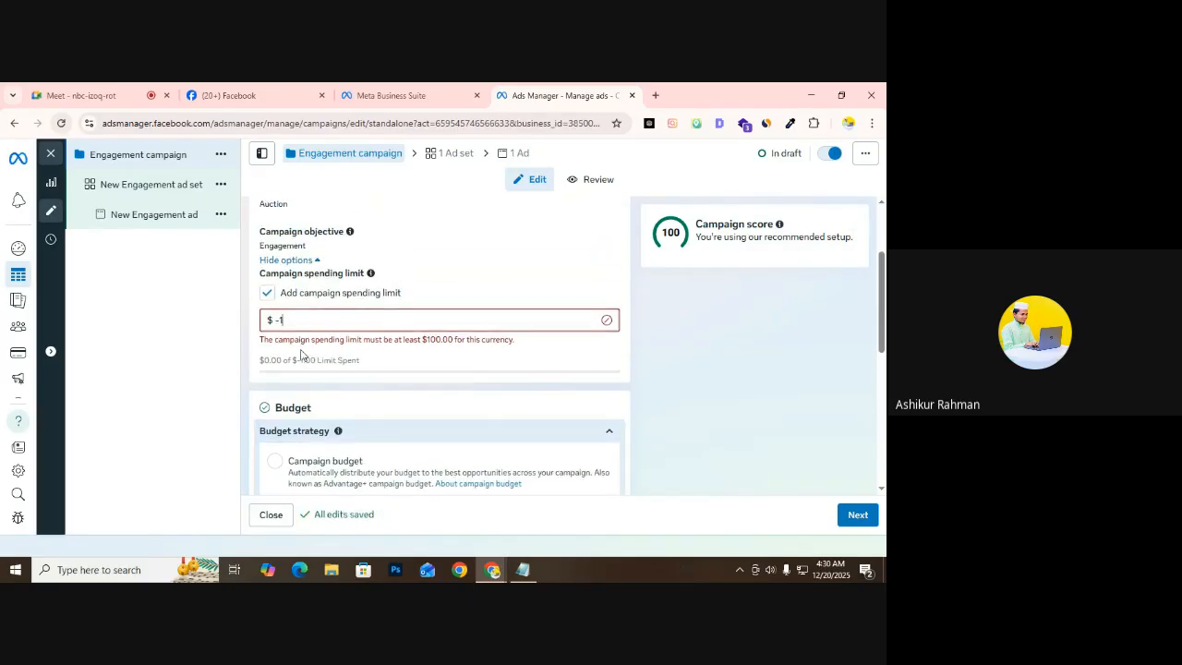
key("BackSpace")
key("BackSpace")
type("1000")
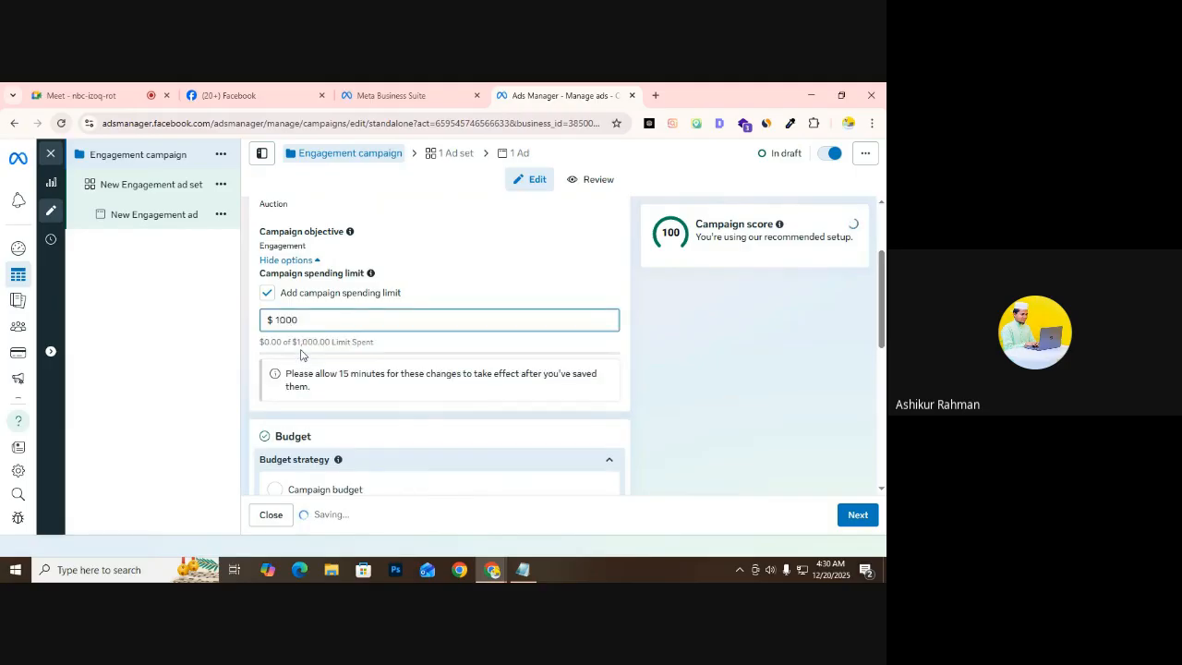
Look over the budget section and remove the campaign spending limit
scroll(300, 354, "down", 3)
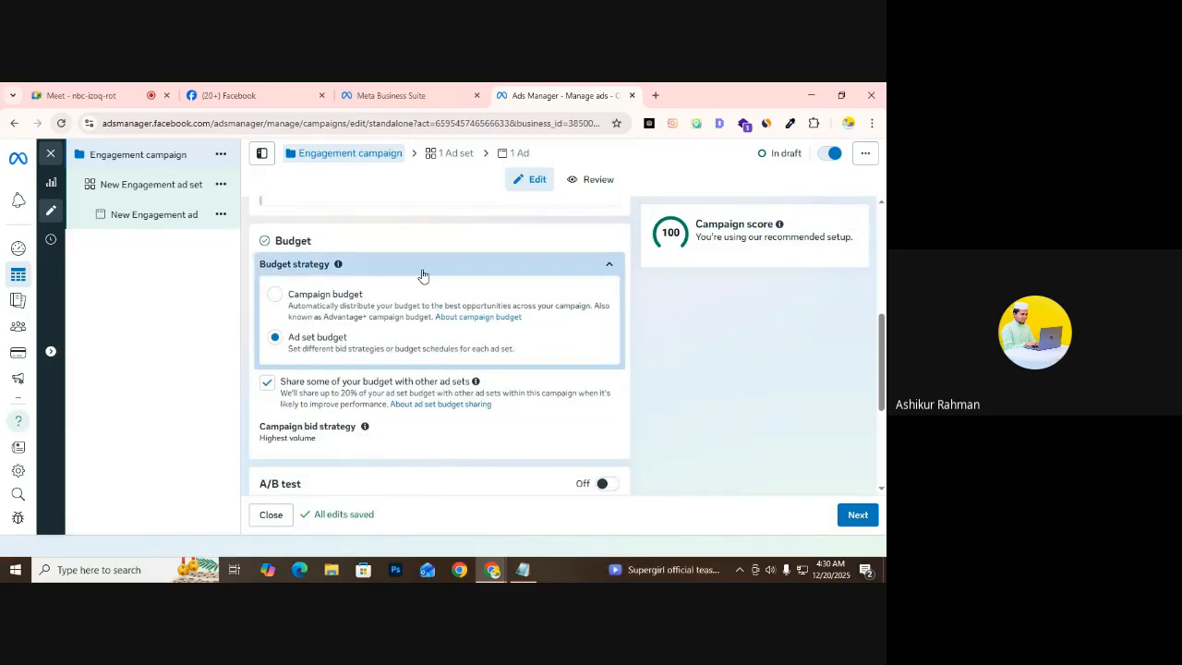
scroll(422, 275, "down", 1)
scroll(422, 275, "up", 4)
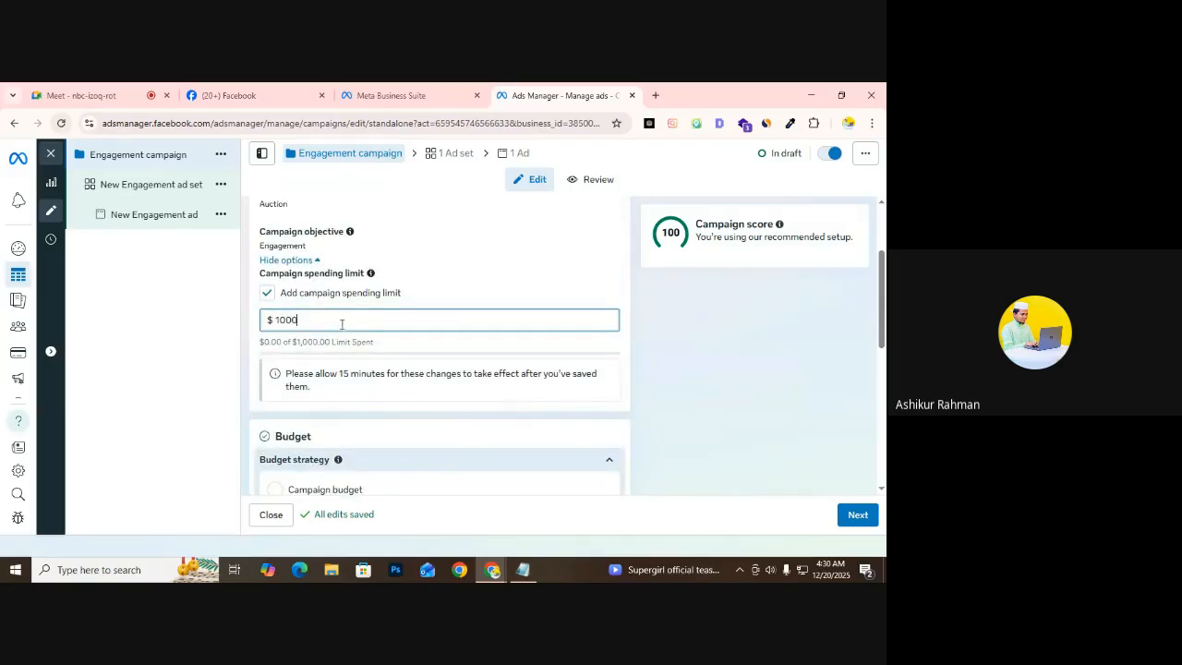
left_click(267, 293)
Review the budget strategy options and set the strategy to Campaign budget
scroll(350, 349, "down", 1)
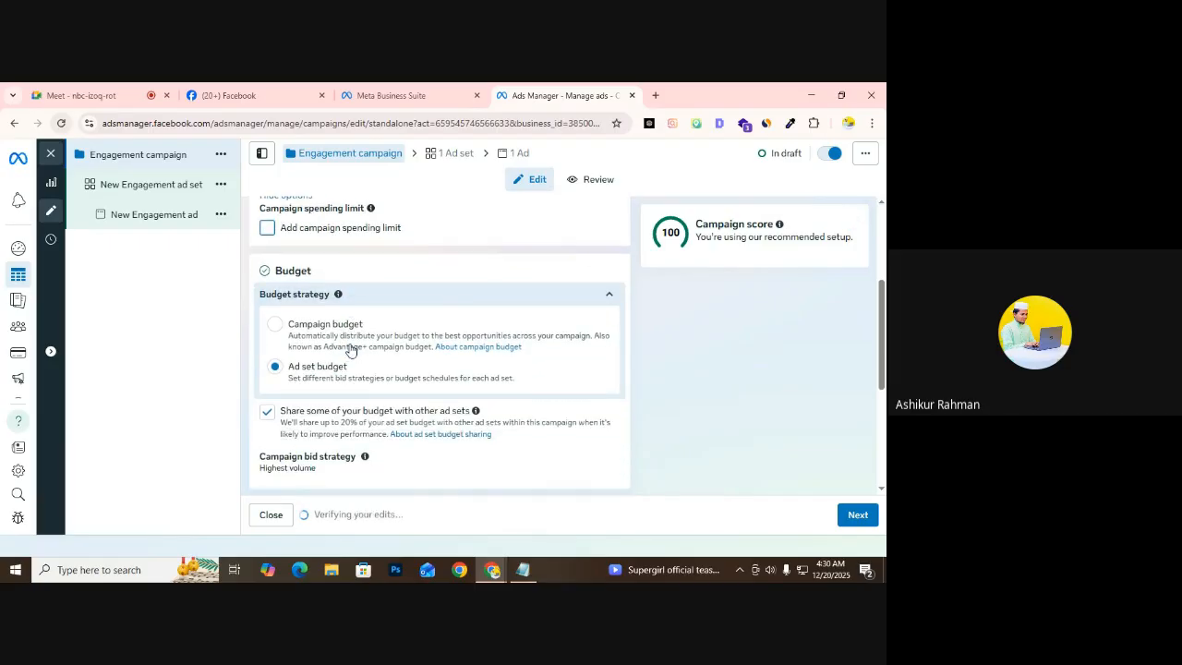
scroll(346, 346, "up", 1)
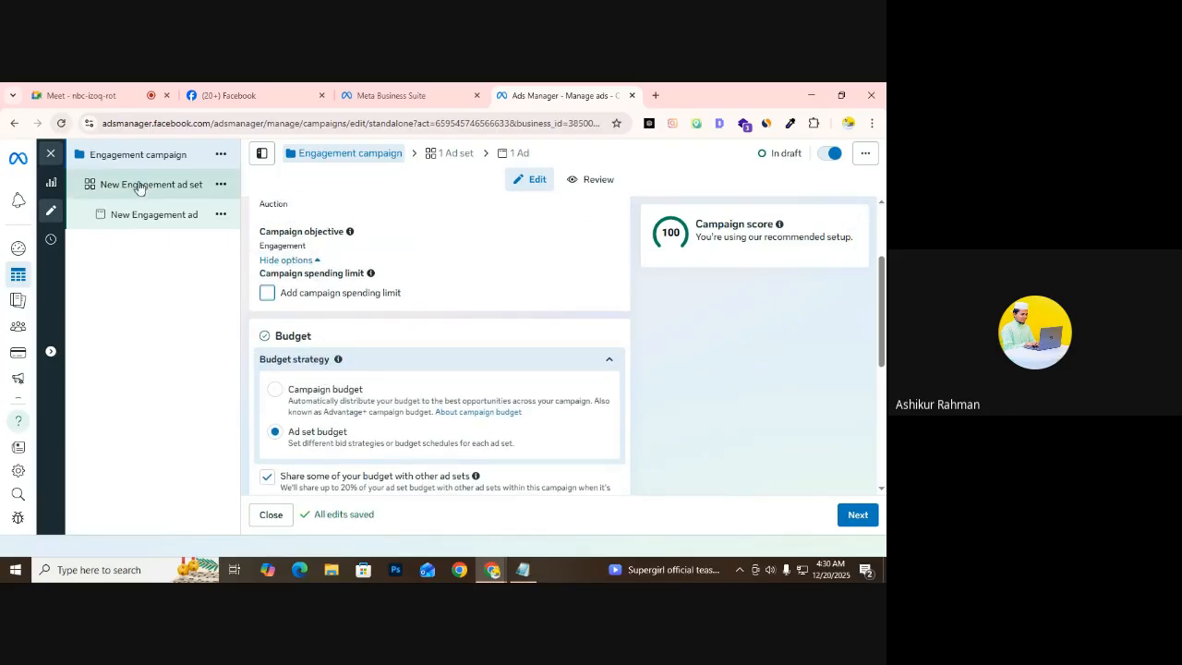
scroll(305, 374, "down", 2)
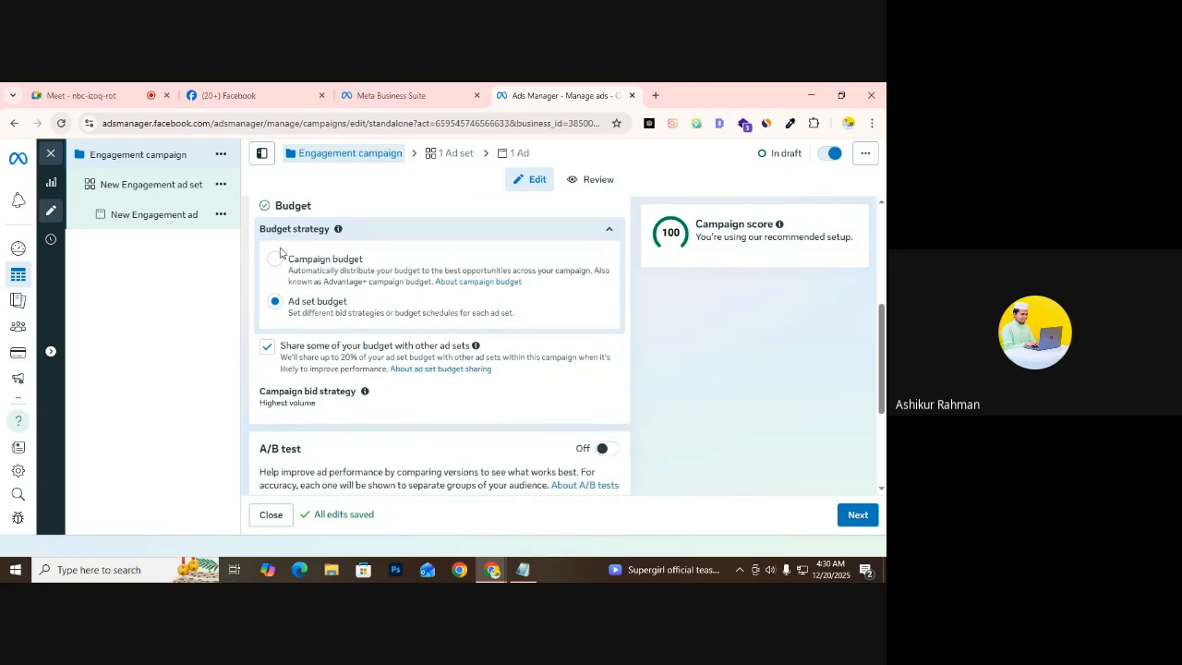
scroll(291, 272, "up", 1)
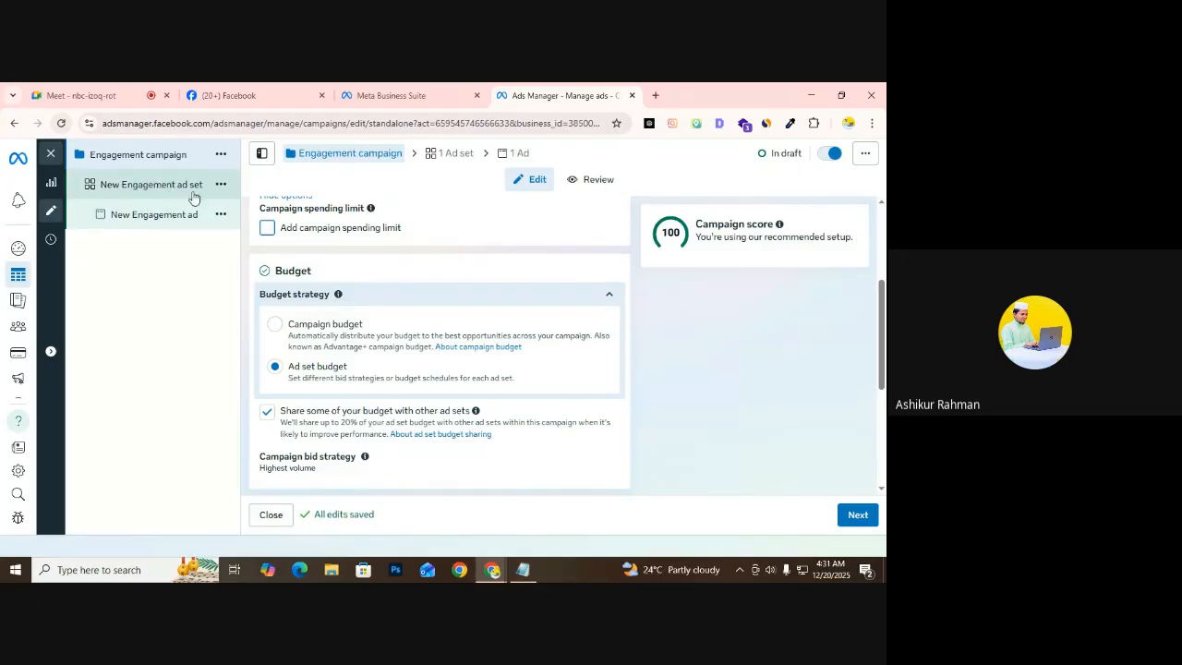
left_click(275, 325)
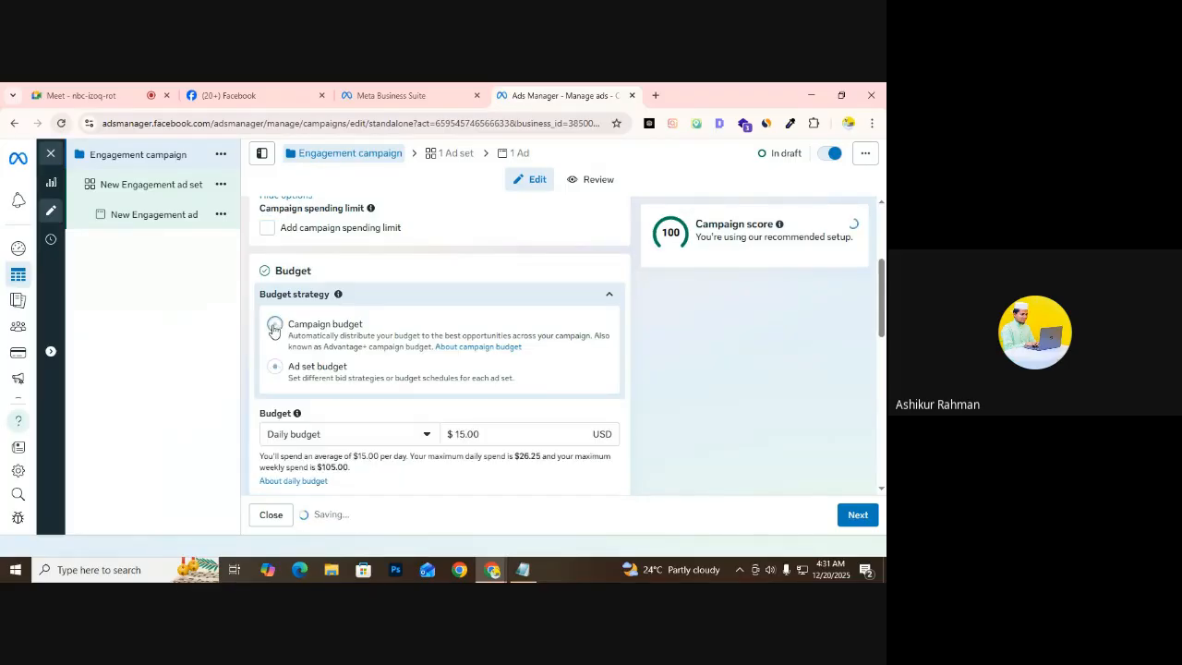
scroll(277, 360, "down", 2)
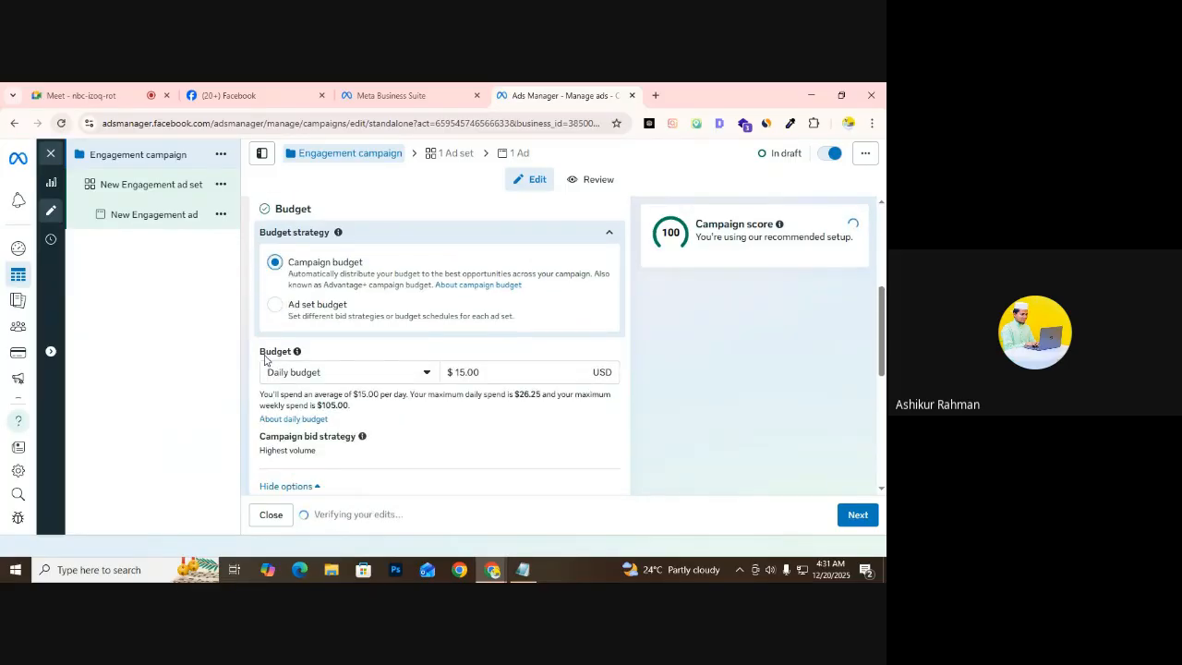
scroll(294, 286, "up", 2)
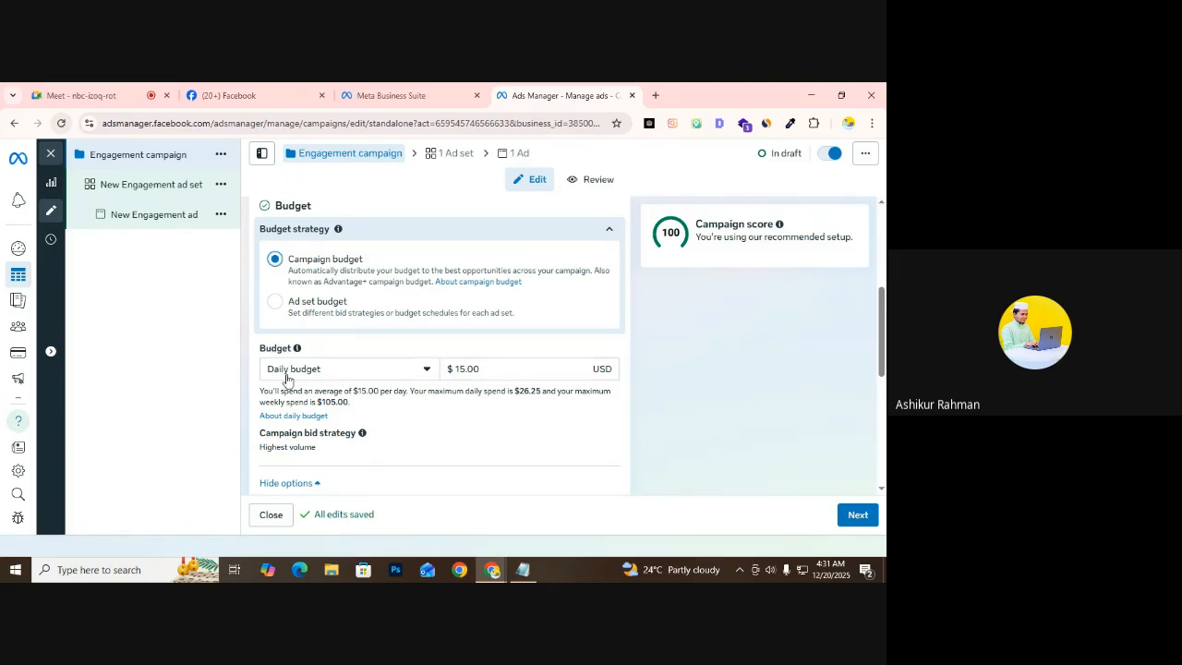
Compare the daily and lifetime budget types and switch the campaign budget to Lifetime budget
left_click(298, 367)
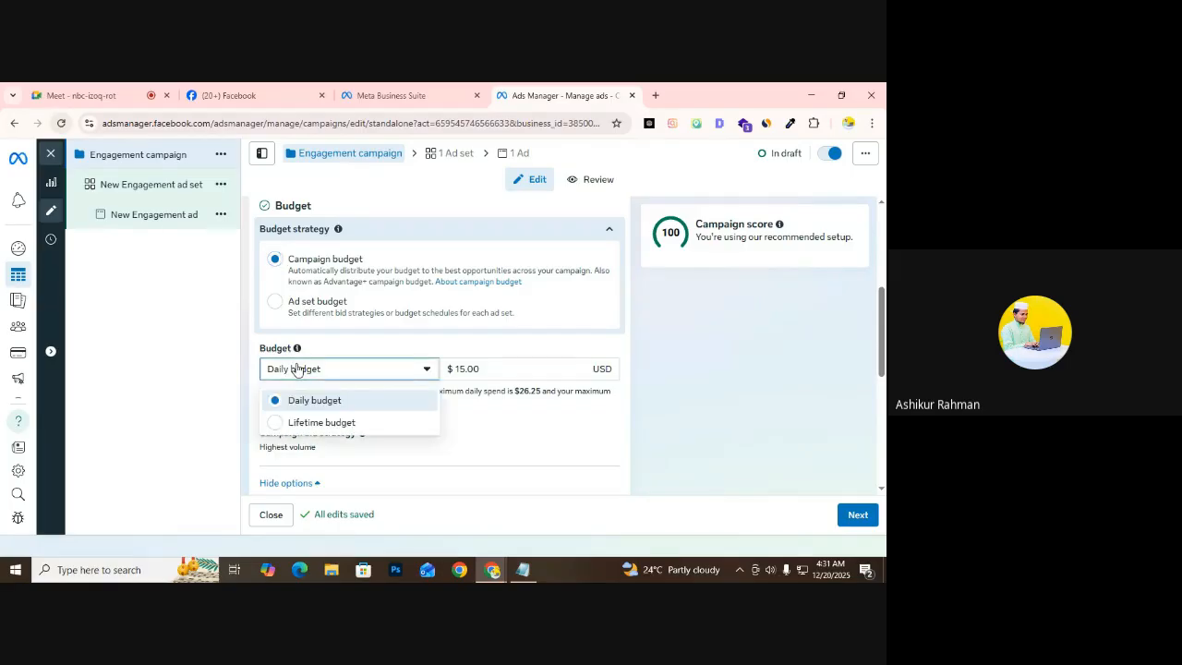
left_click(330, 426)
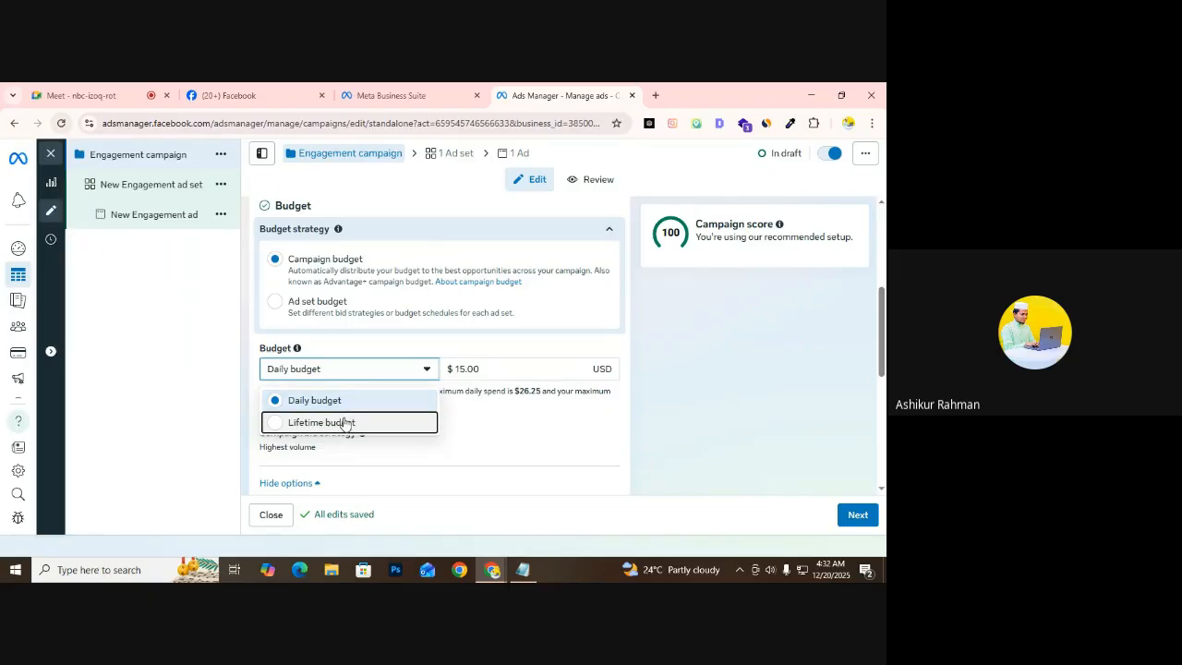
left_click(253, 421)
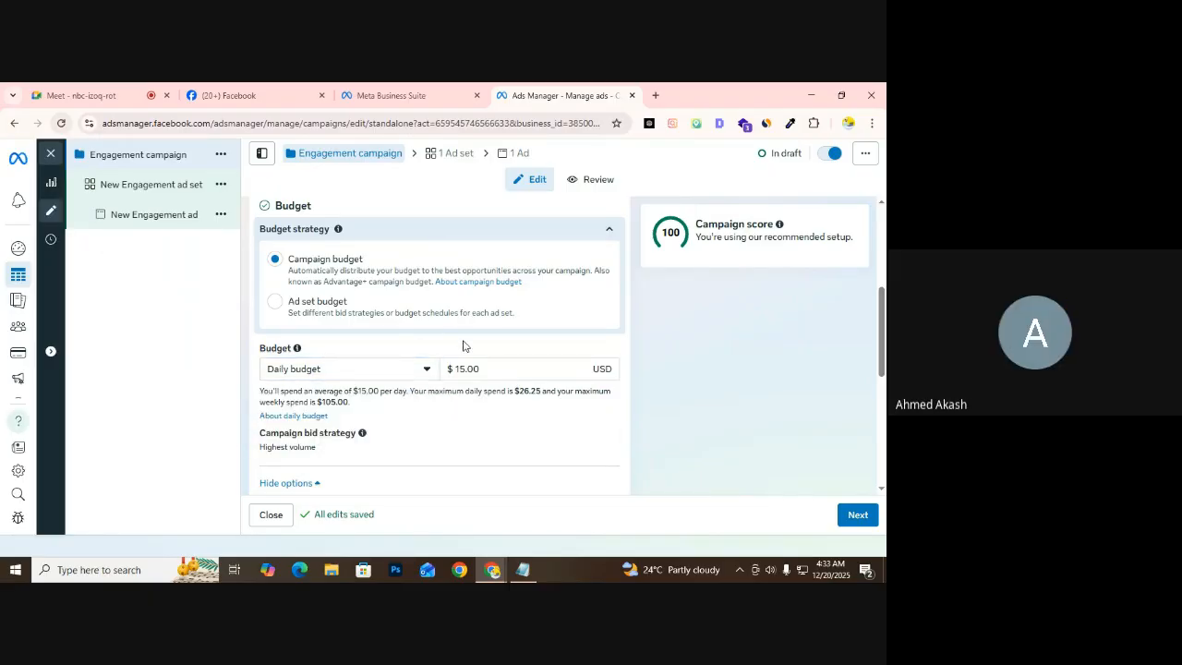
left_click_drag(466, 367, 455, 373)
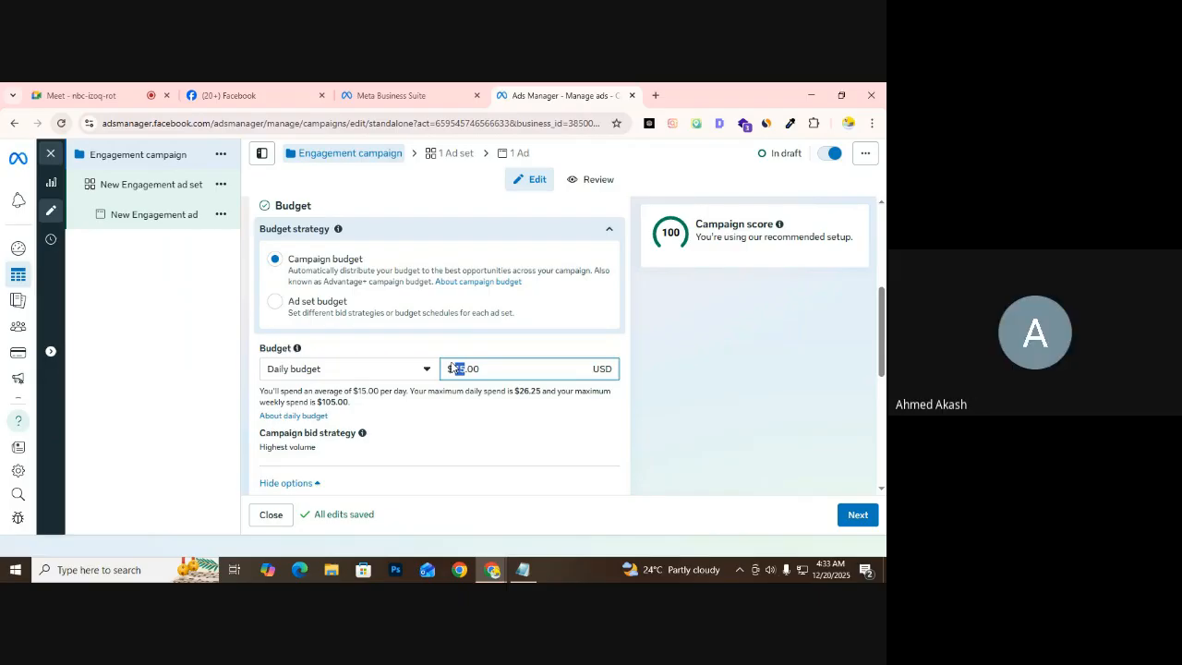
left_click(404, 367)
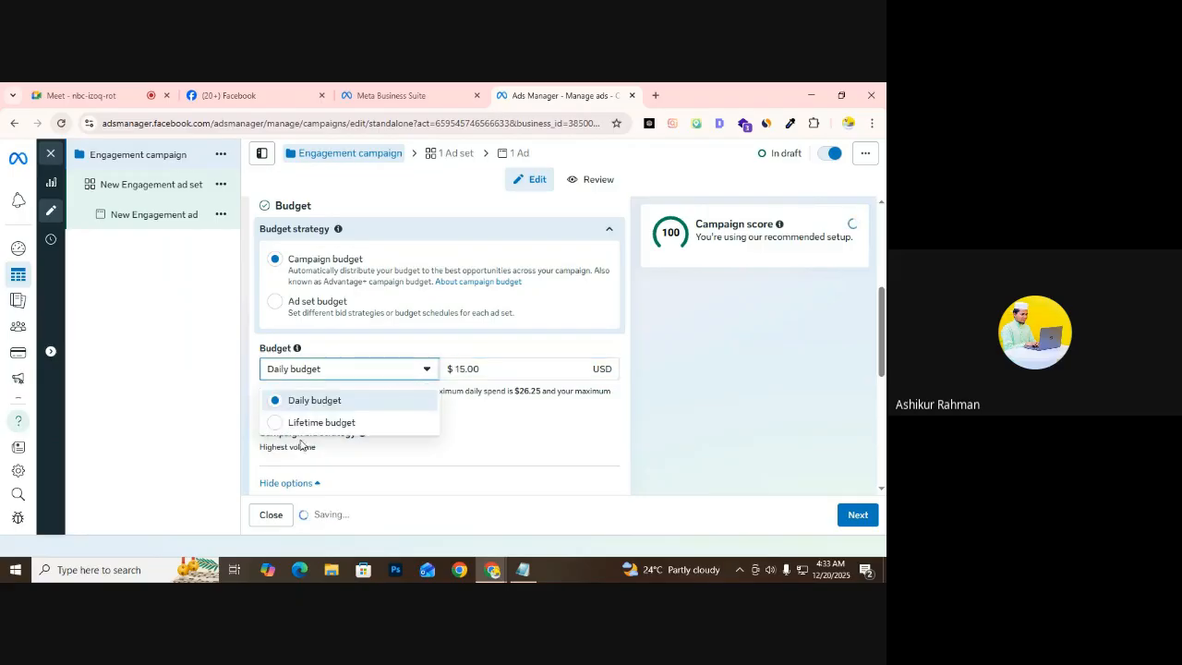
left_click(298, 425)
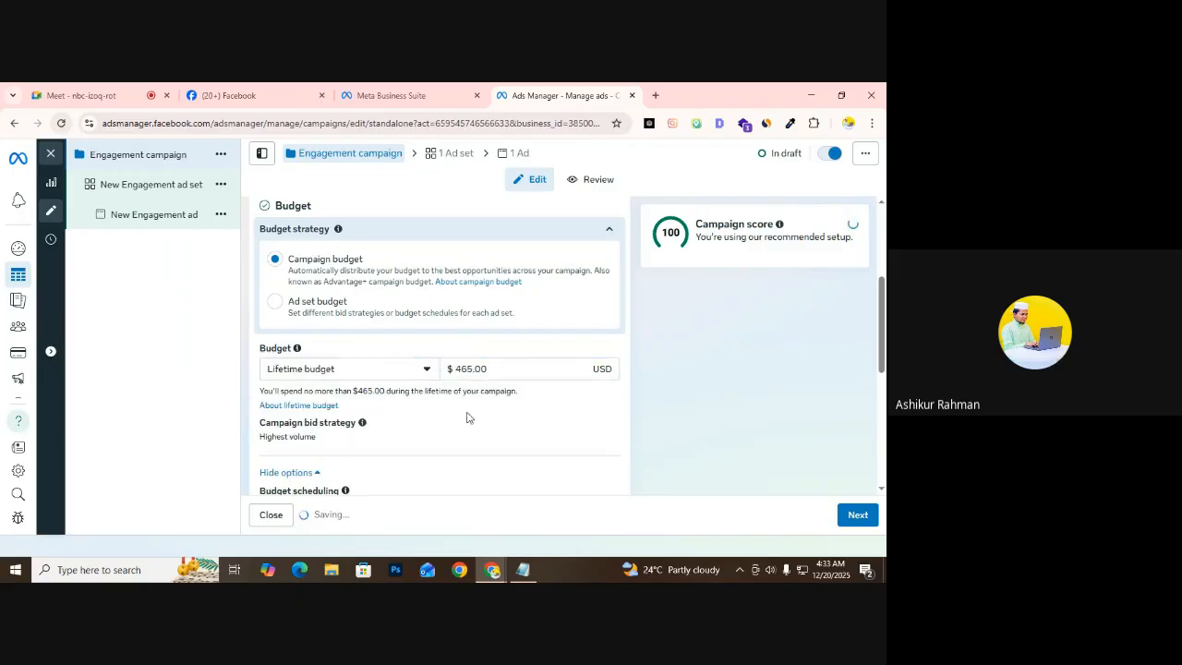
Switch the campaign budget to Daily budget and set the amount to $3
left_click(351, 371)
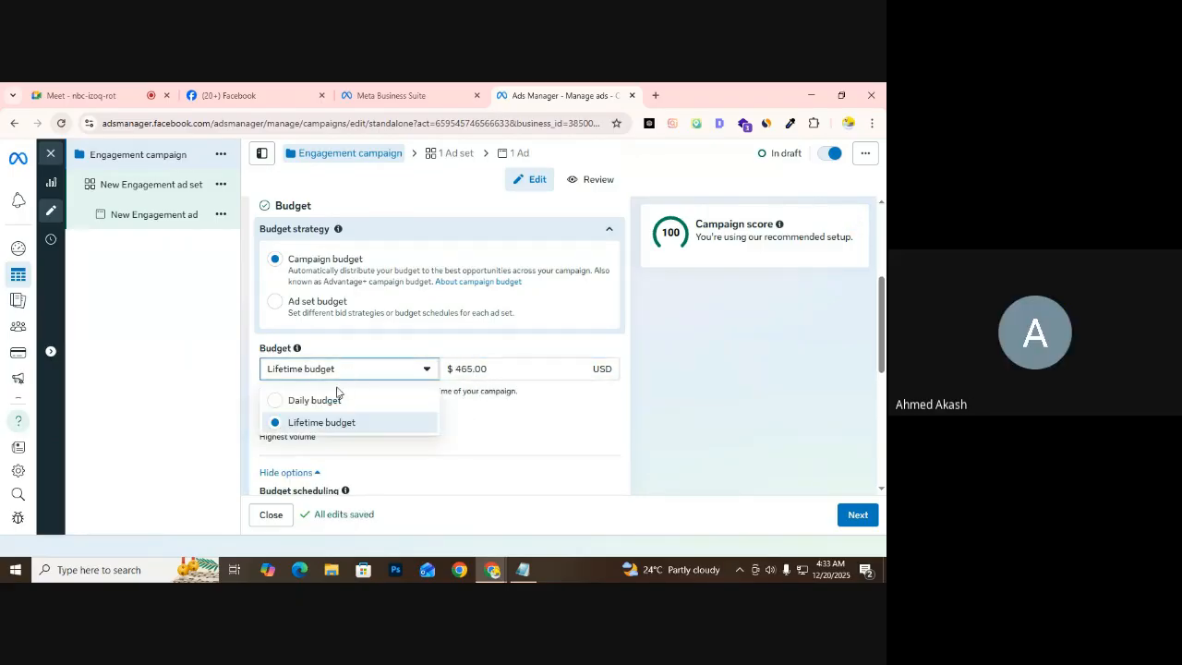
left_click(338, 398)
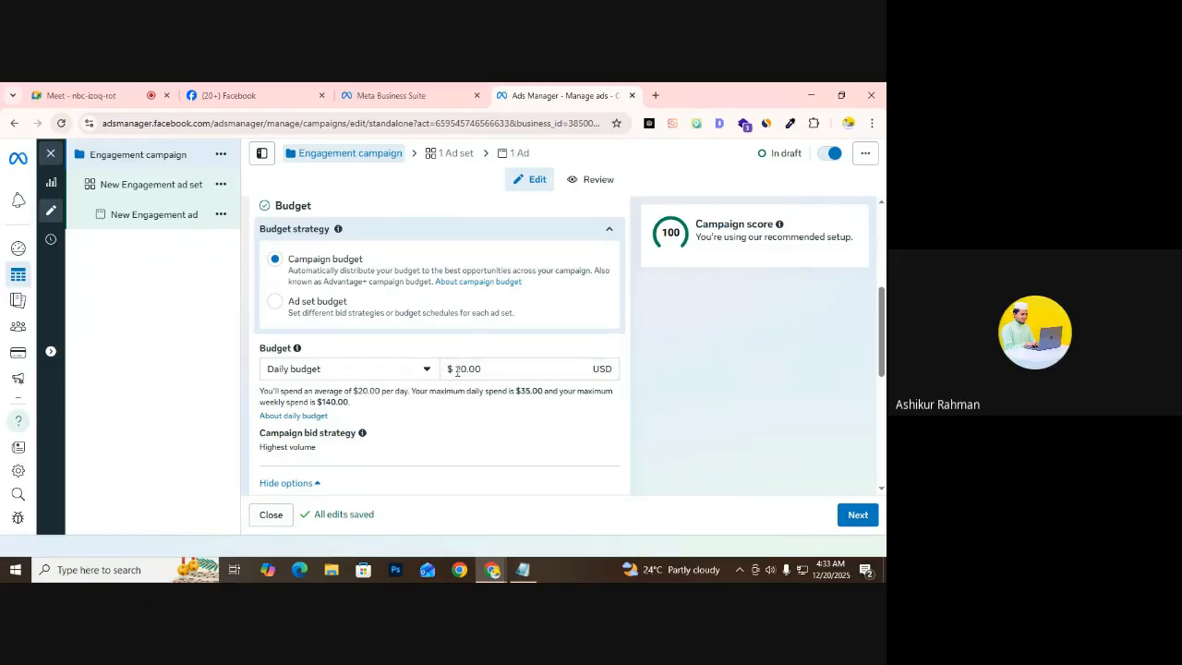
double_click(457, 369)
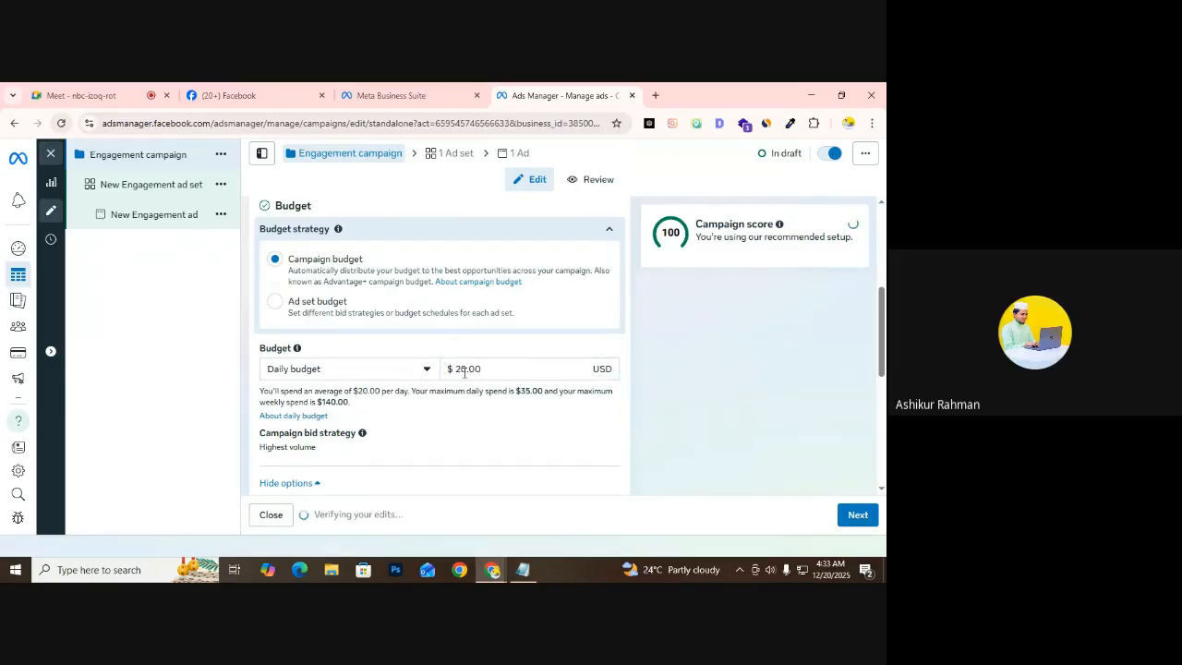
double_click(458, 370)
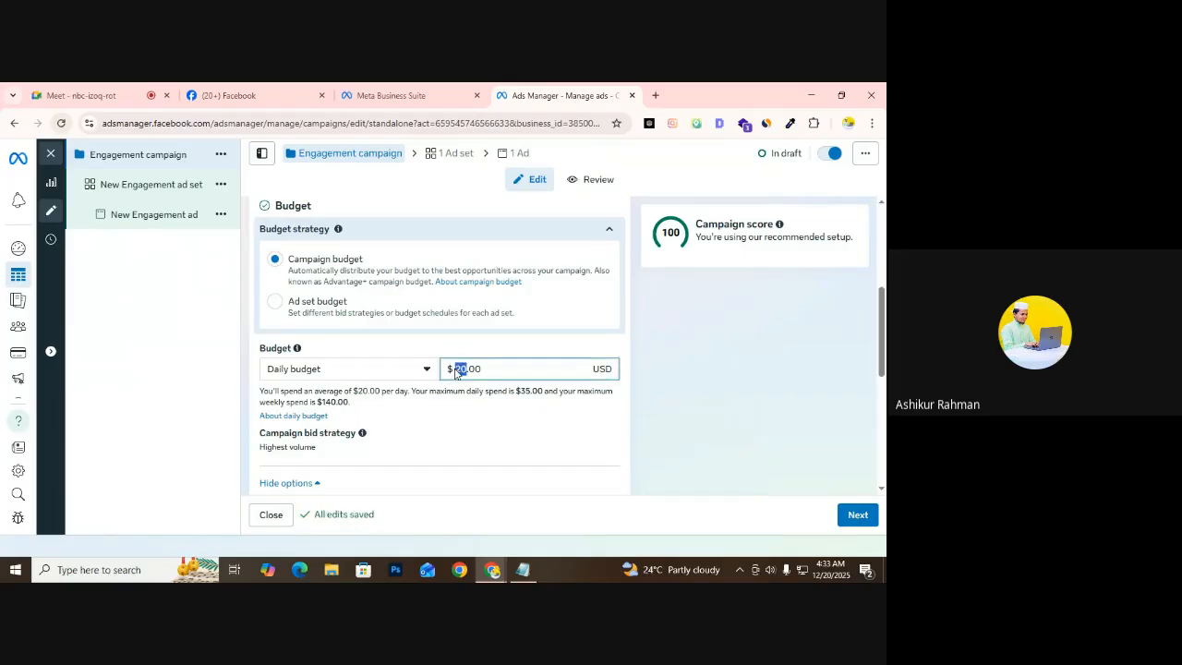
type("3")
Check the planned budget in the Notepad notes and set the daily campaign budget to $10
left_click(525, 571)
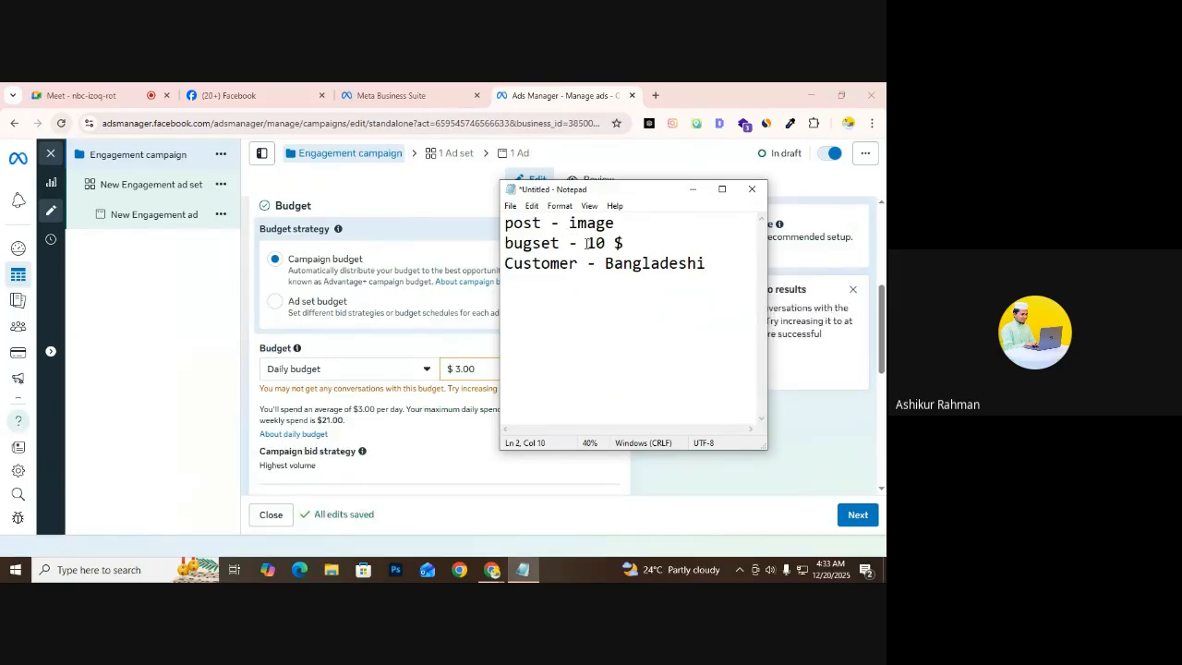
left_click(296, 371)
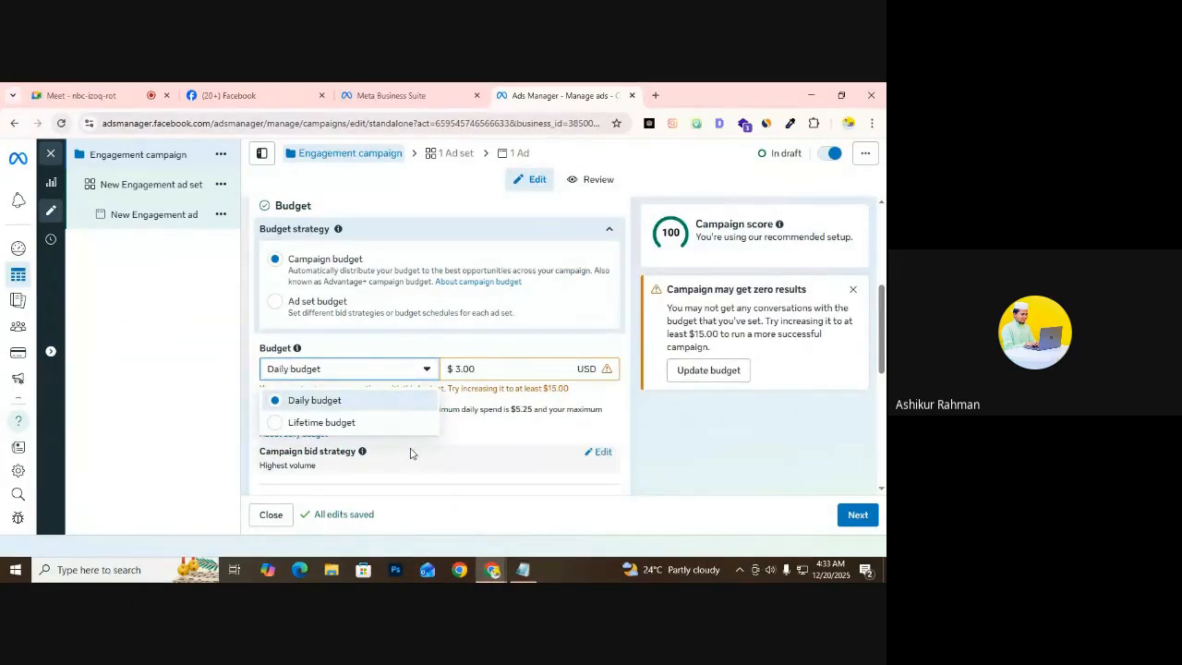
left_click(254, 373)
left_click(460, 378)
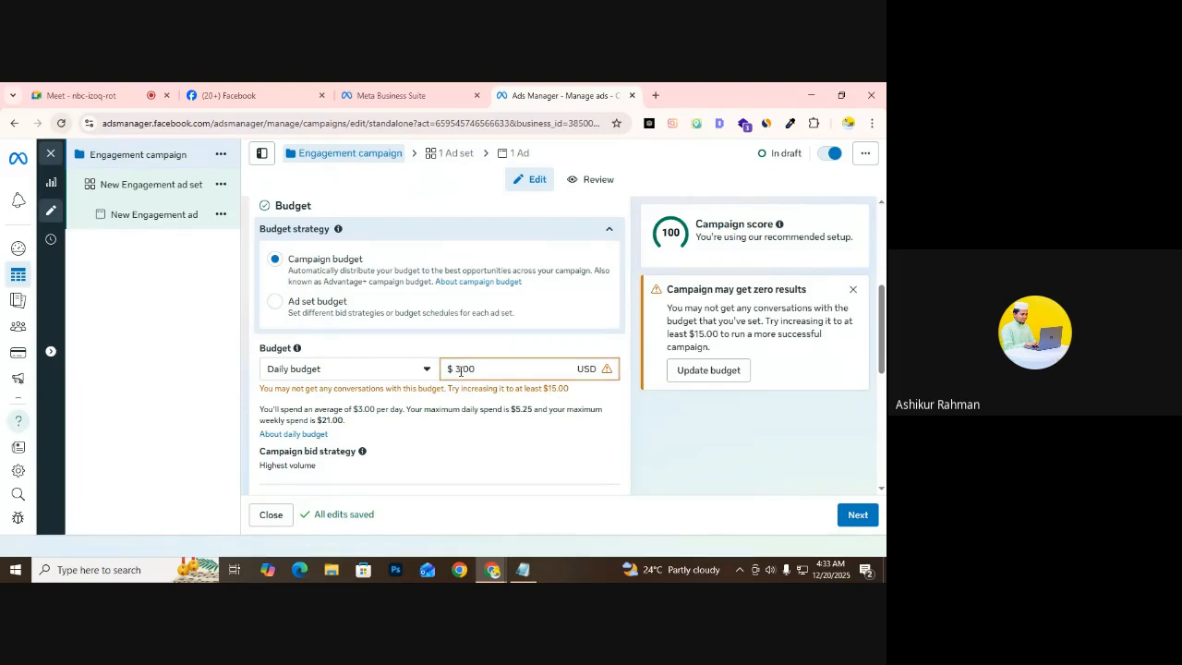
left_click_drag(462, 370, 454, 373)
type("10")
left_click(254, 395)
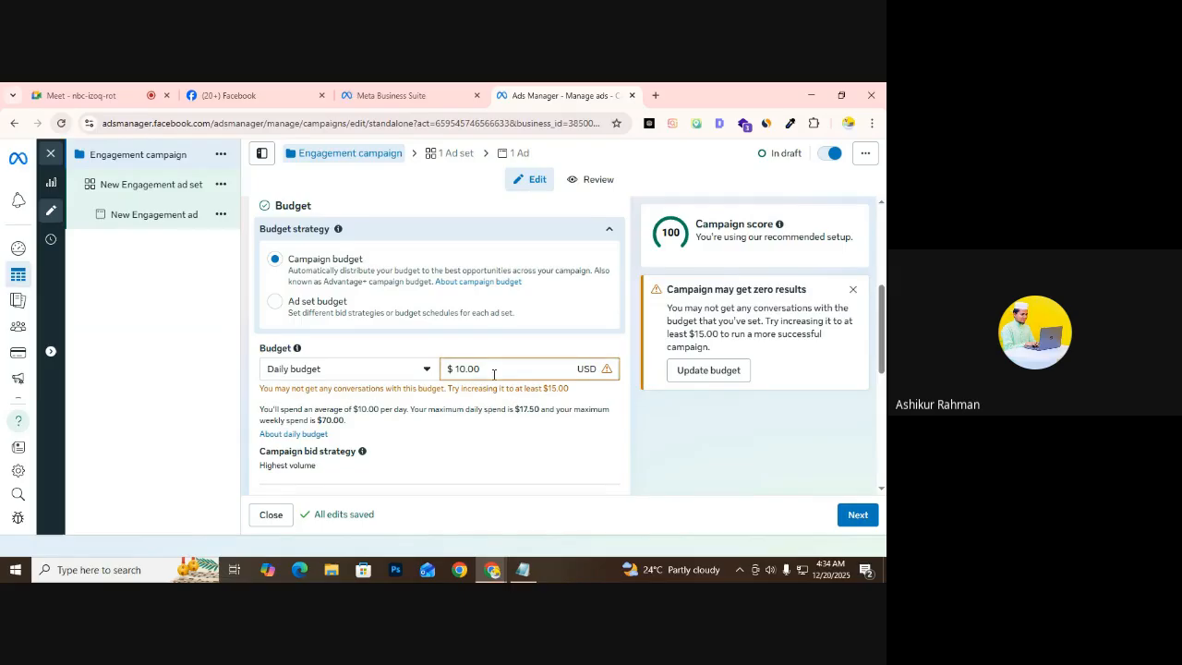
Open the campaign bid strategy for editing, review its options and choose Highest volume
scroll(413, 384, "down", 3)
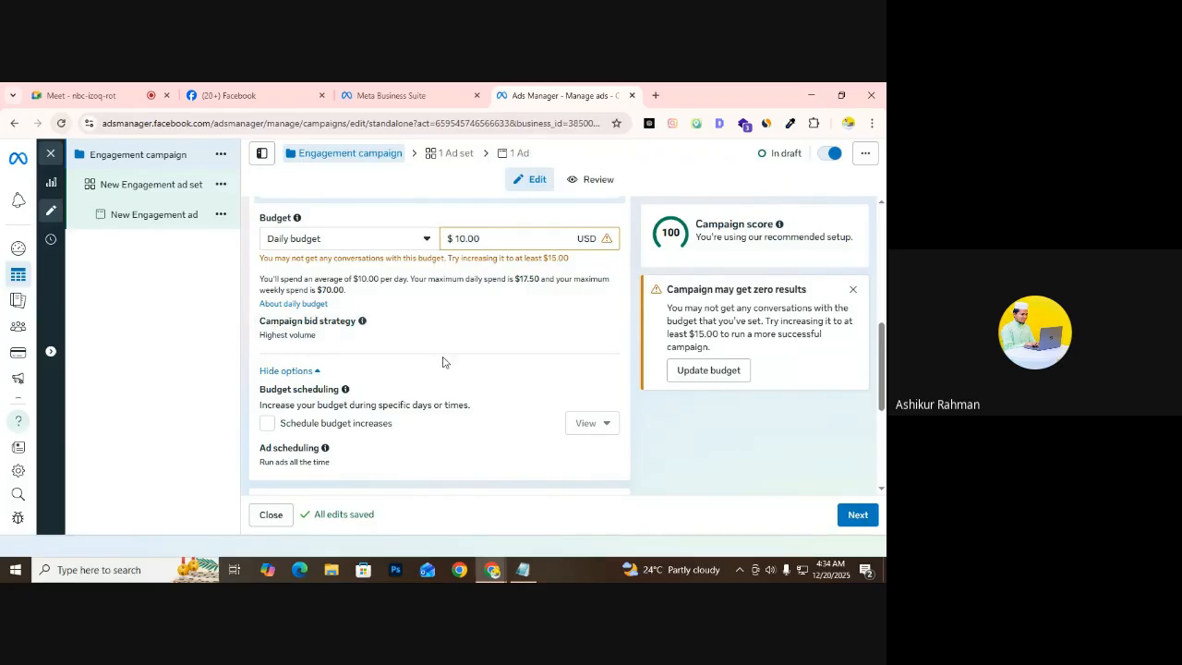
left_click(609, 321)
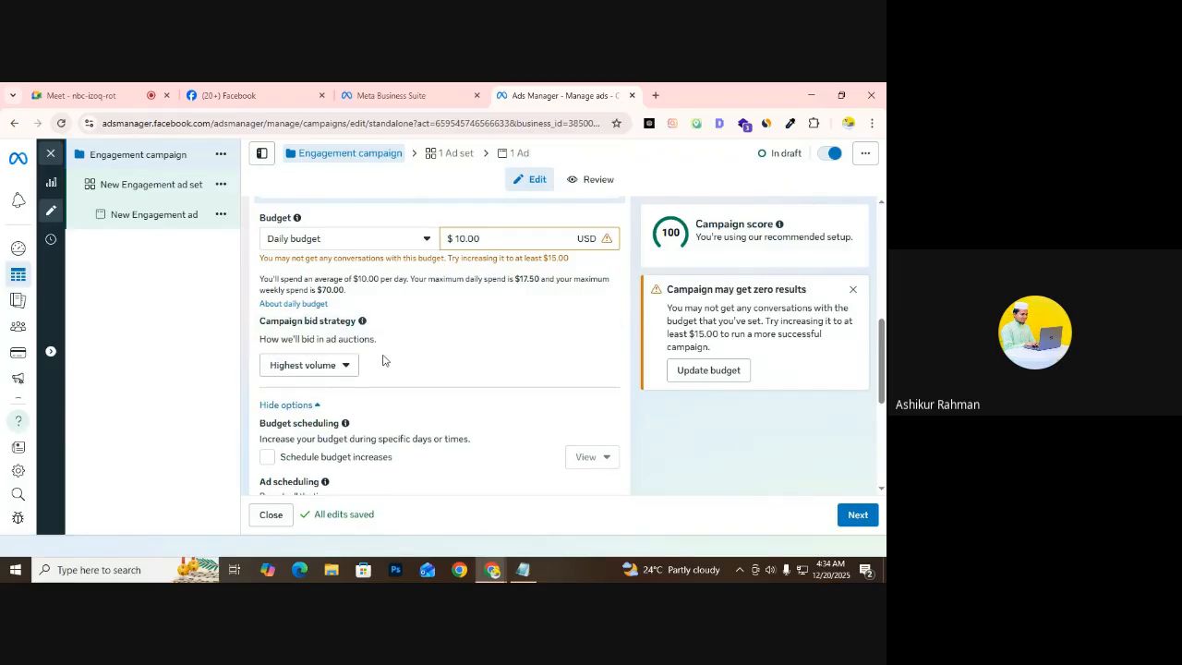
left_click(292, 372)
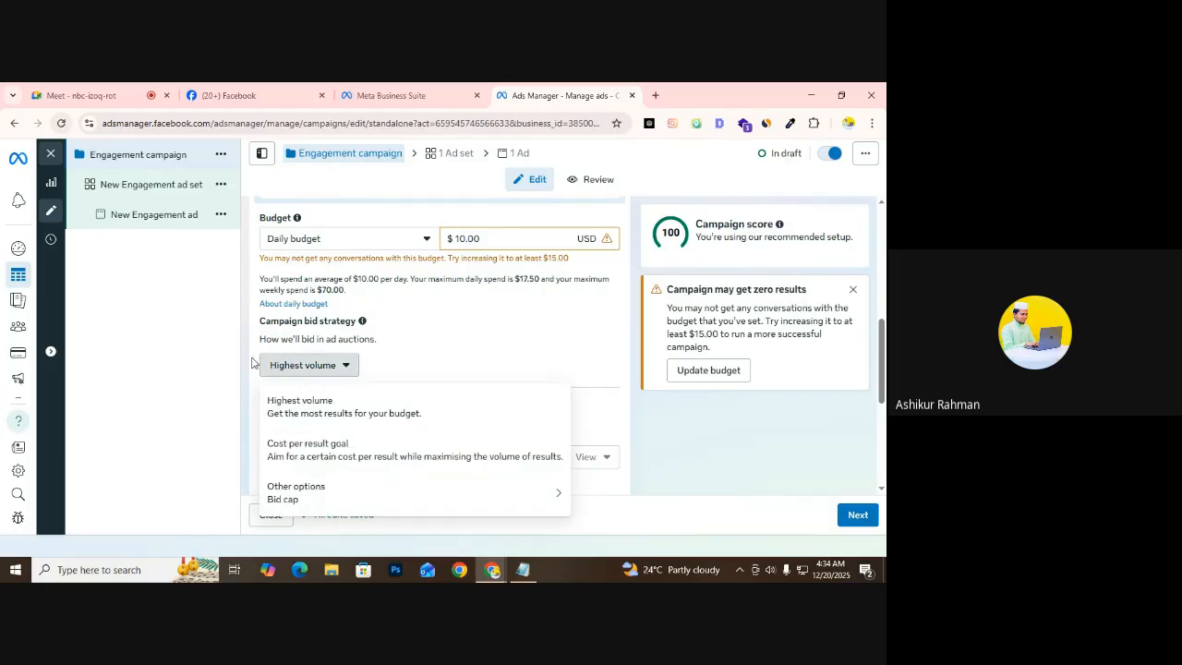
mouse_move(290, 501)
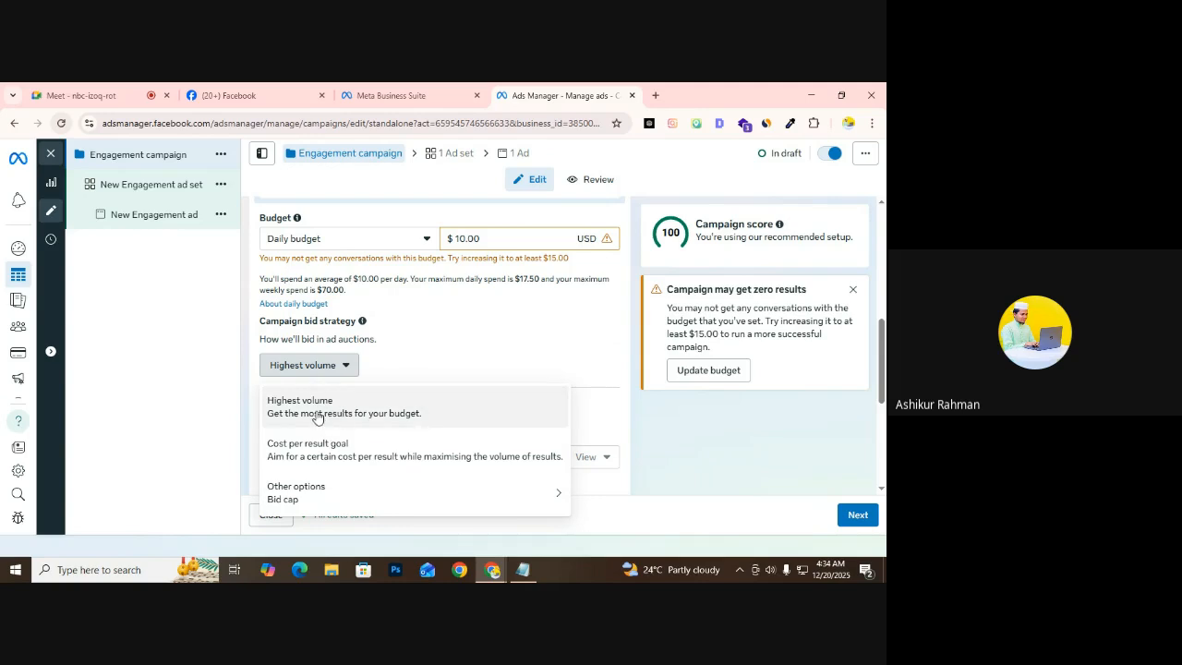
mouse_move(343, 504)
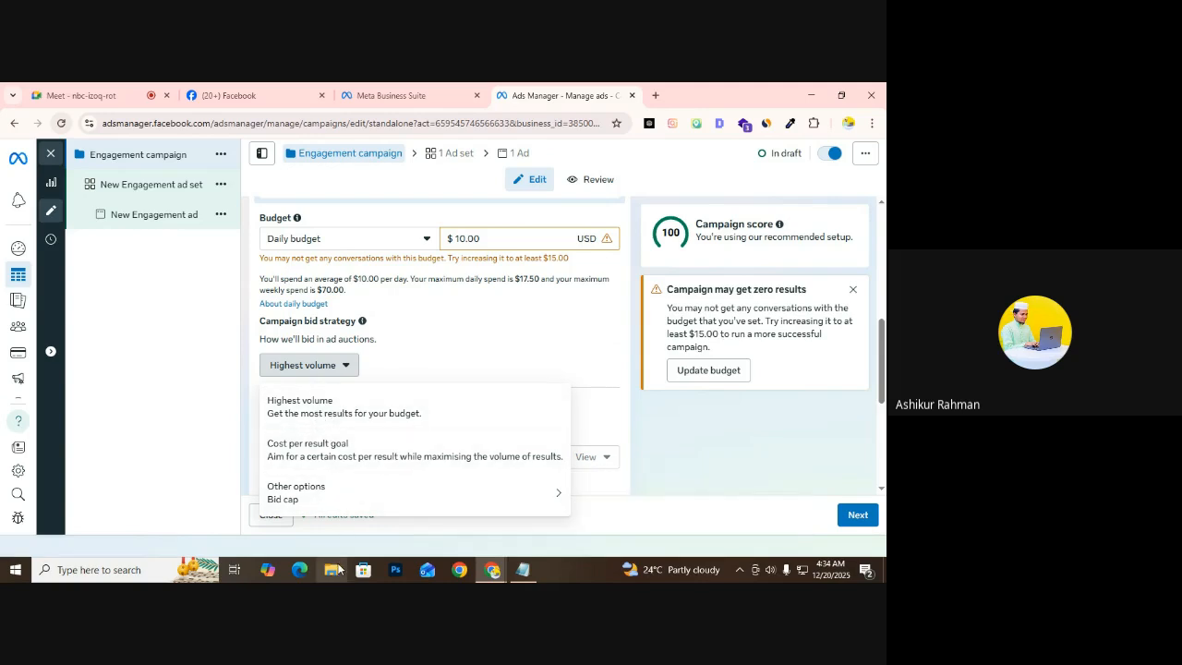
left_click(292, 407)
Look back over the spending limit and budget settings, and enable scheduled budget increases for the campaign
scroll(342, 351, "down", 1)
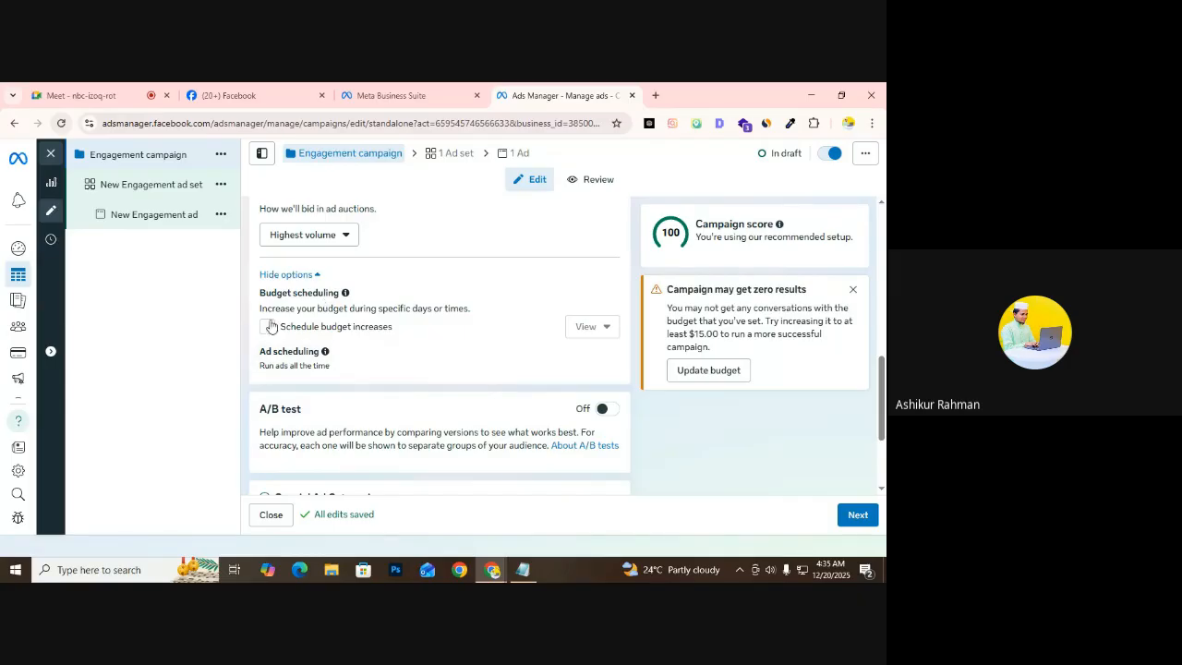
scroll(282, 337, "up", 2)
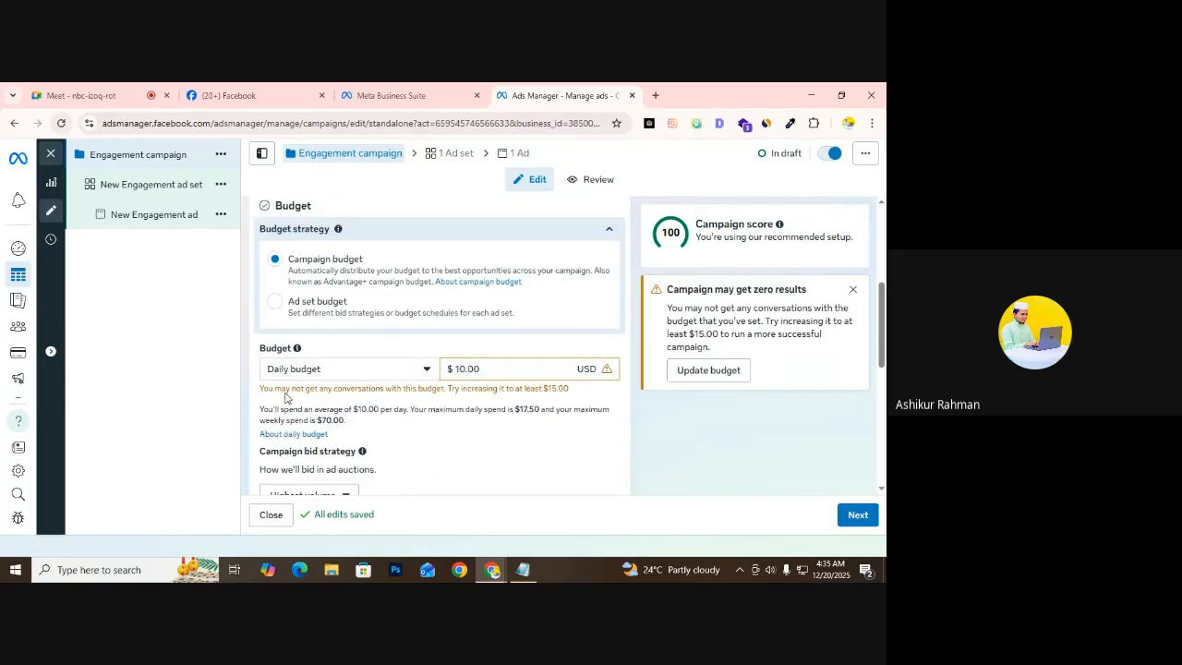
scroll(284, 397, "up", 1)
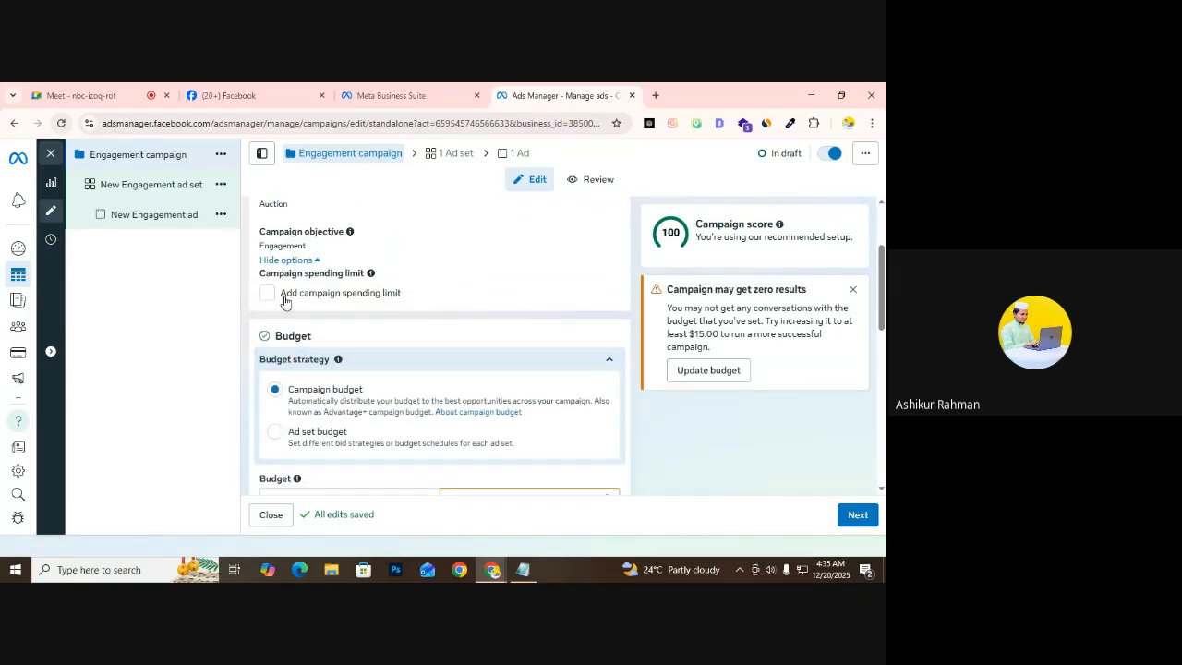
scroll(371, 306, "down", 5)
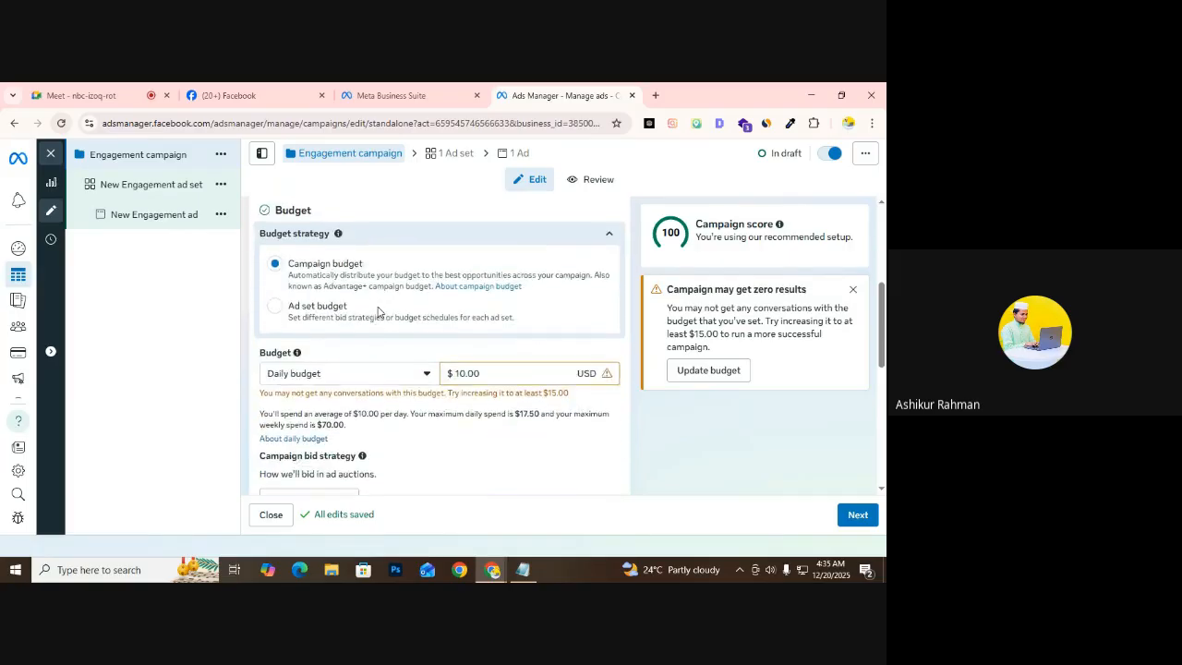
scroll(276, 317, "up", 1)
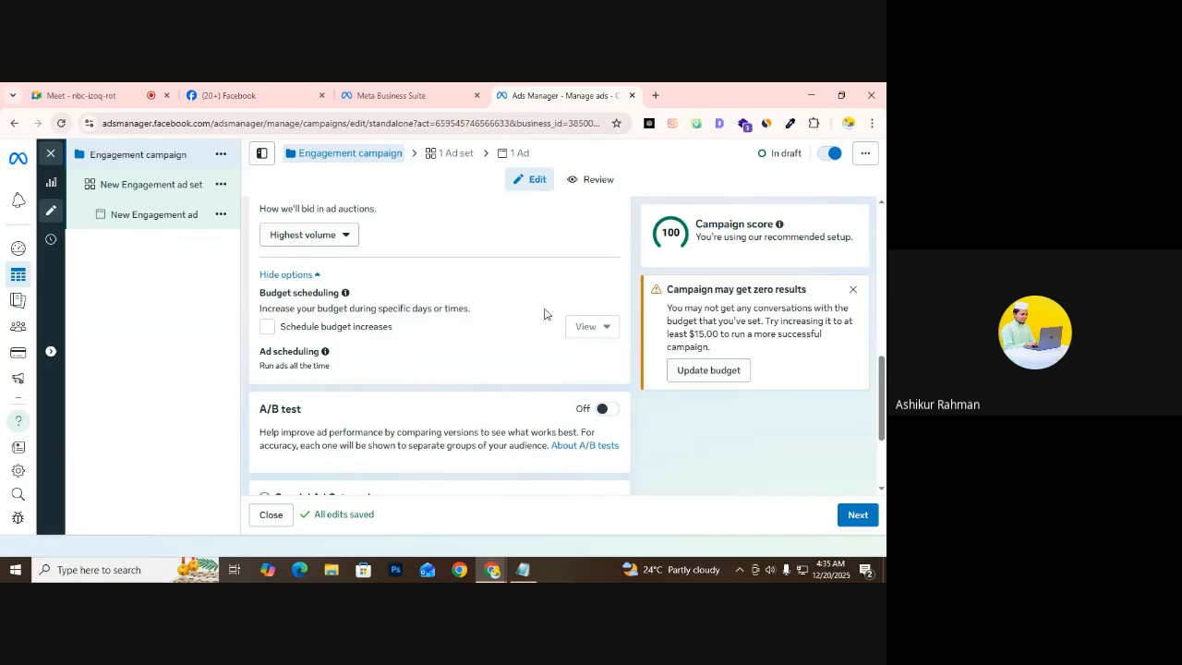
scroll(266, 404, "up", 2)
scroll(287, 388, "down", 1)
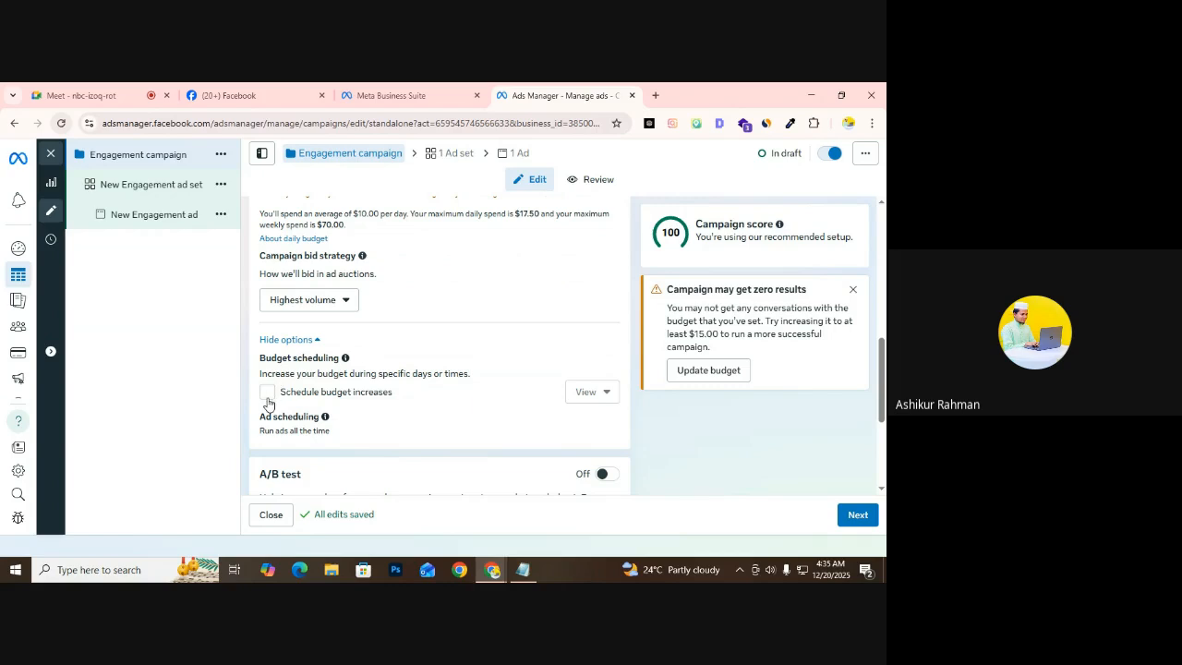
left_click(268, 394)
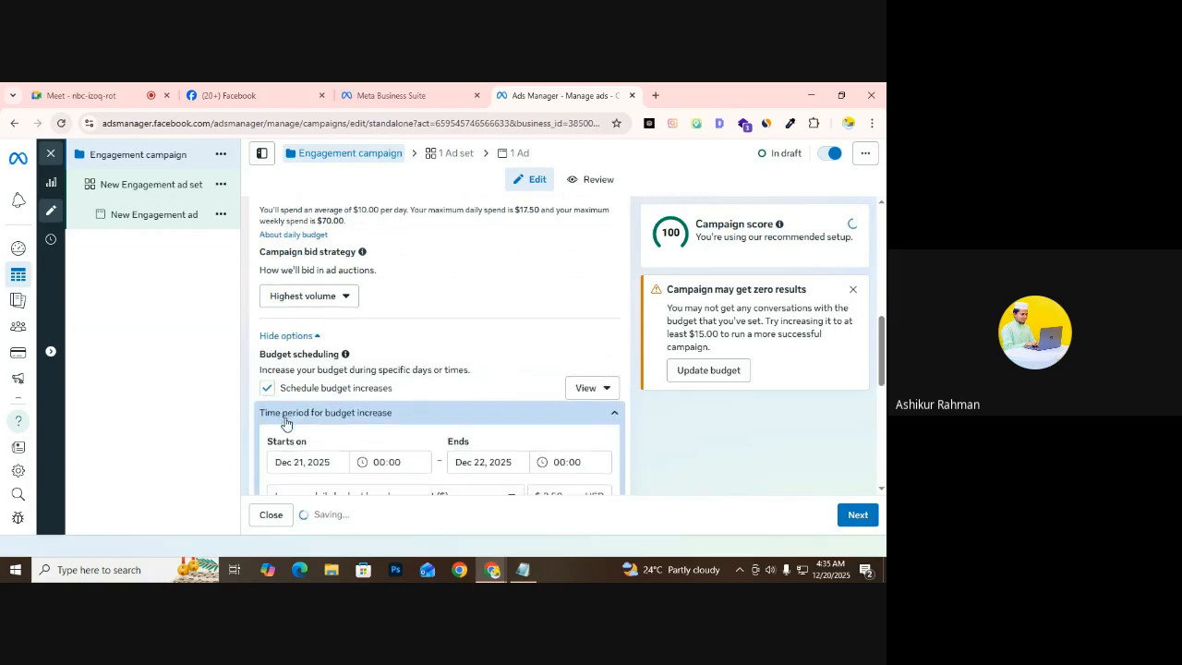
scroll(282, 416, "down", 2)
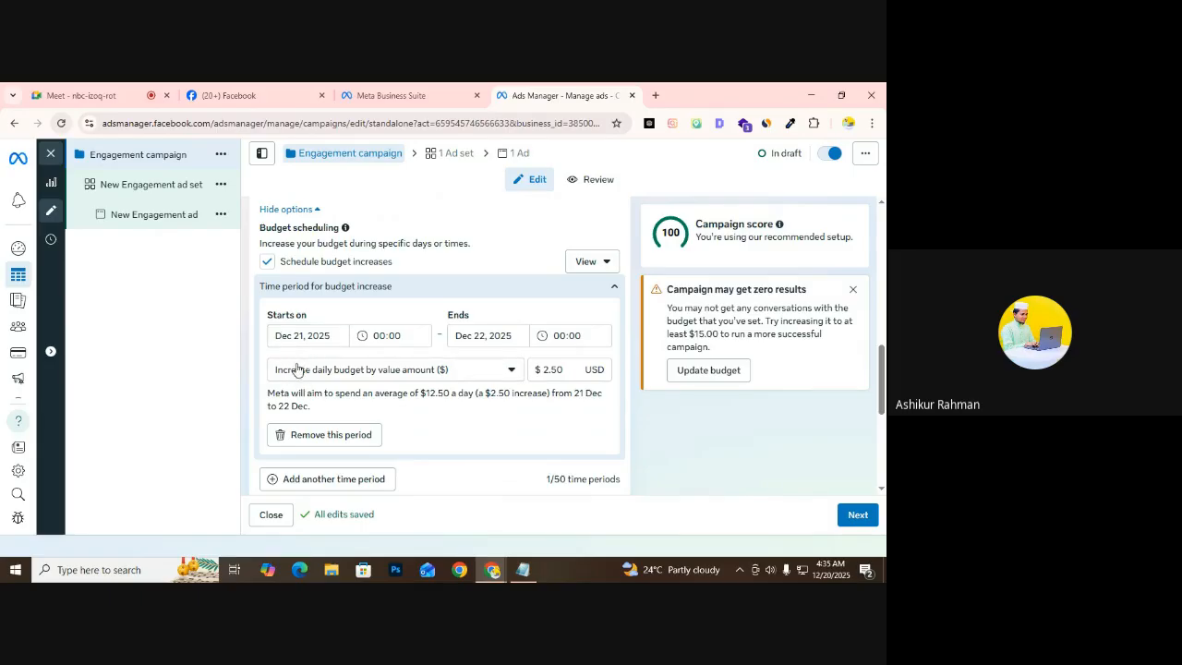
Set the budget increase period to start at 00:15 and end at 23:00
left_click(375, 335)
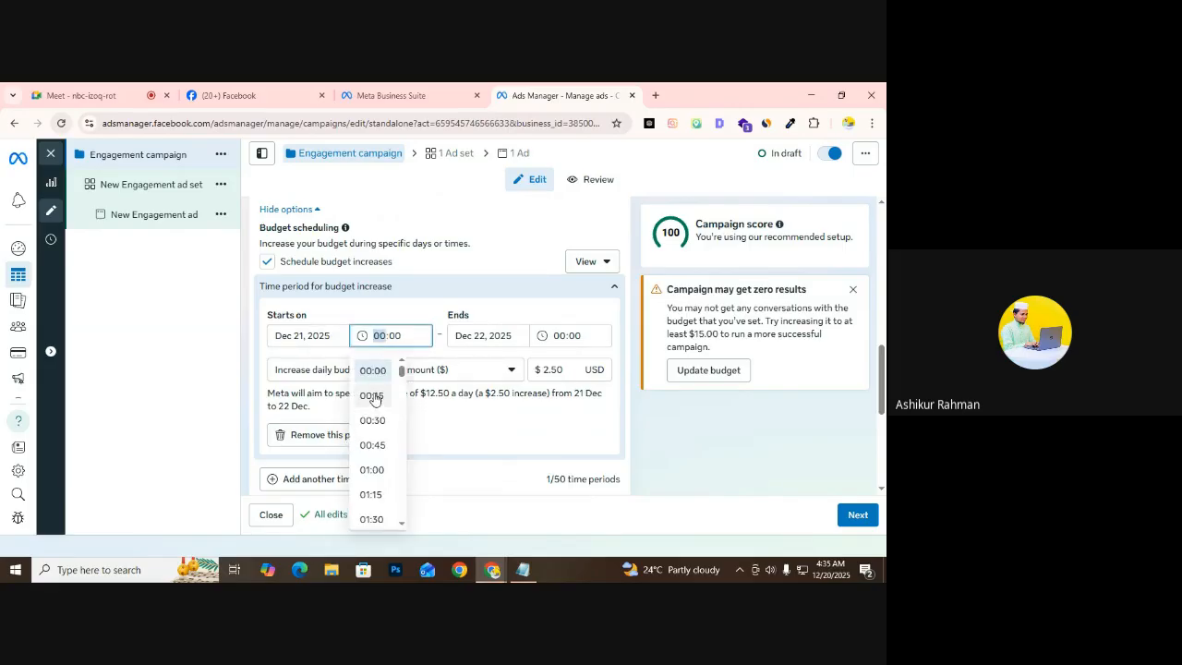
left_click(370, 400)
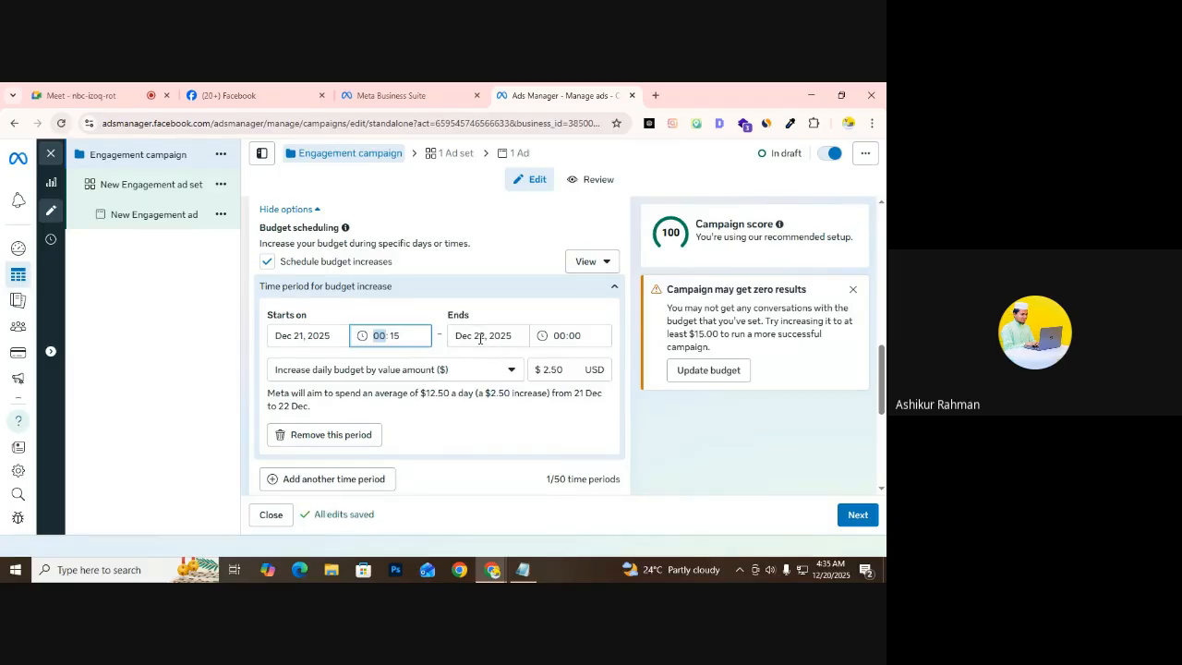
left_click(566, 358)
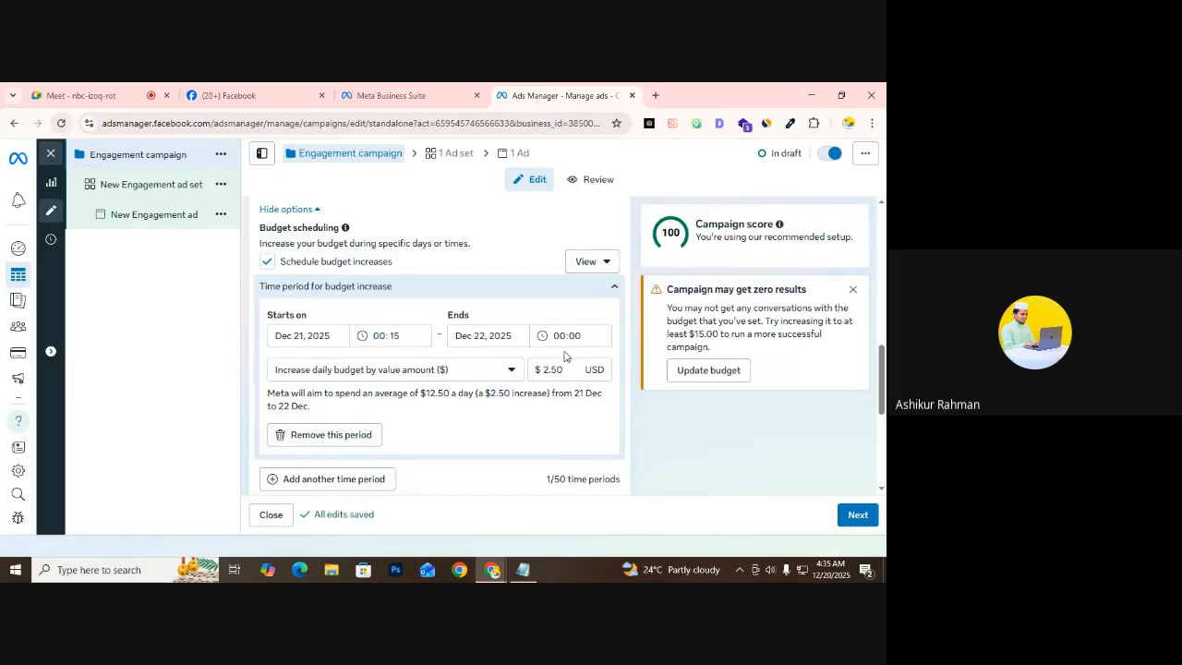
left_click(566, 335)
scroll(555, 444, "down", 6)
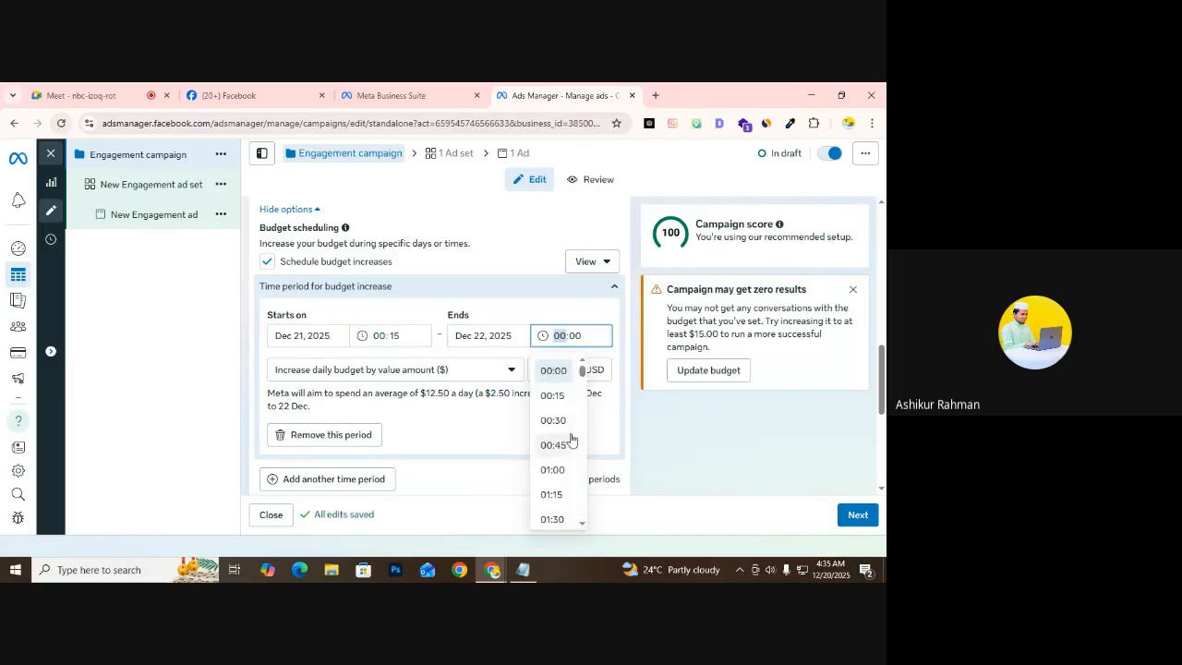
scroll(554, 467, "down", 13)
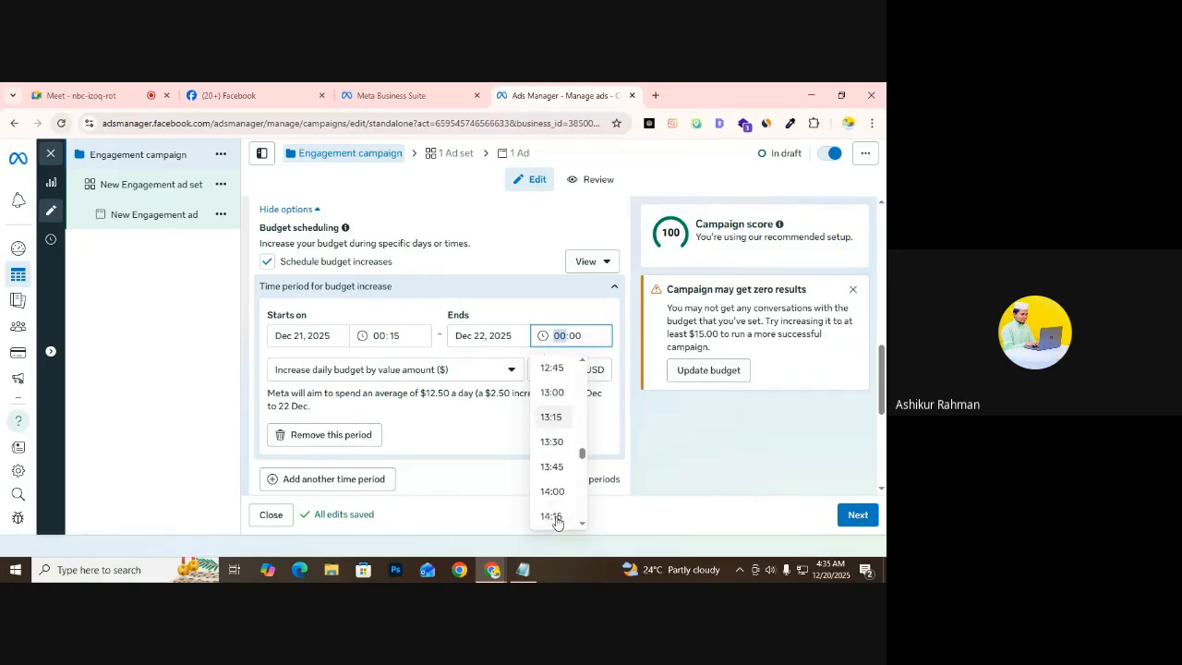
scroll(554, 489, "down", 4)
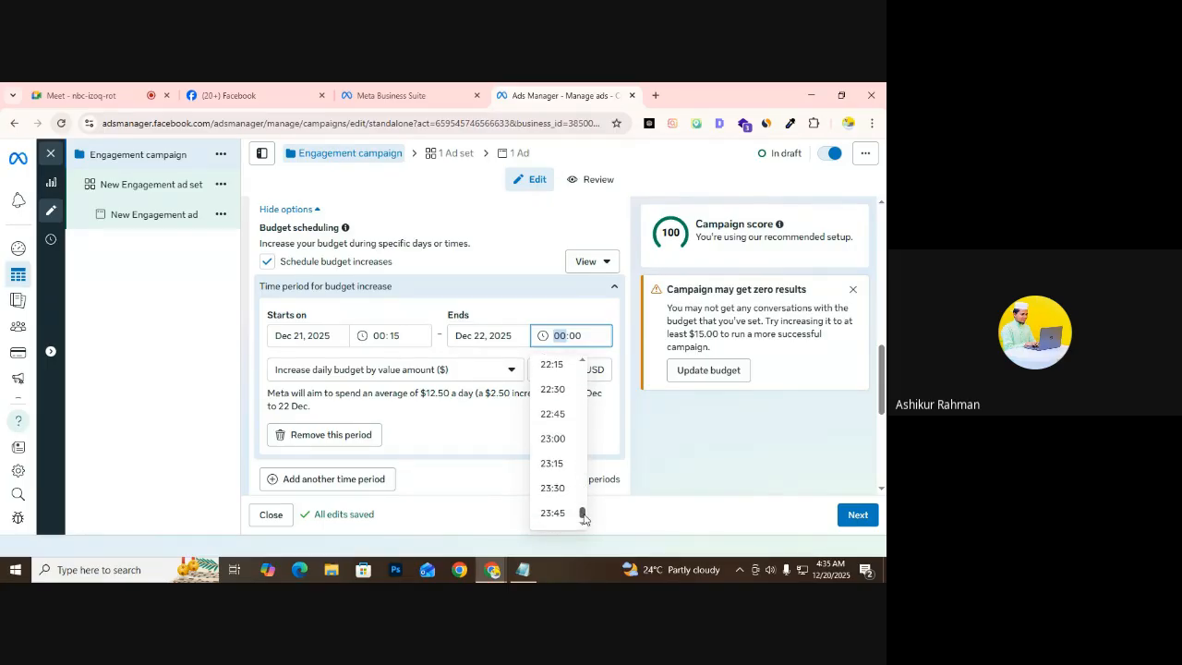
left_click(547, 440)
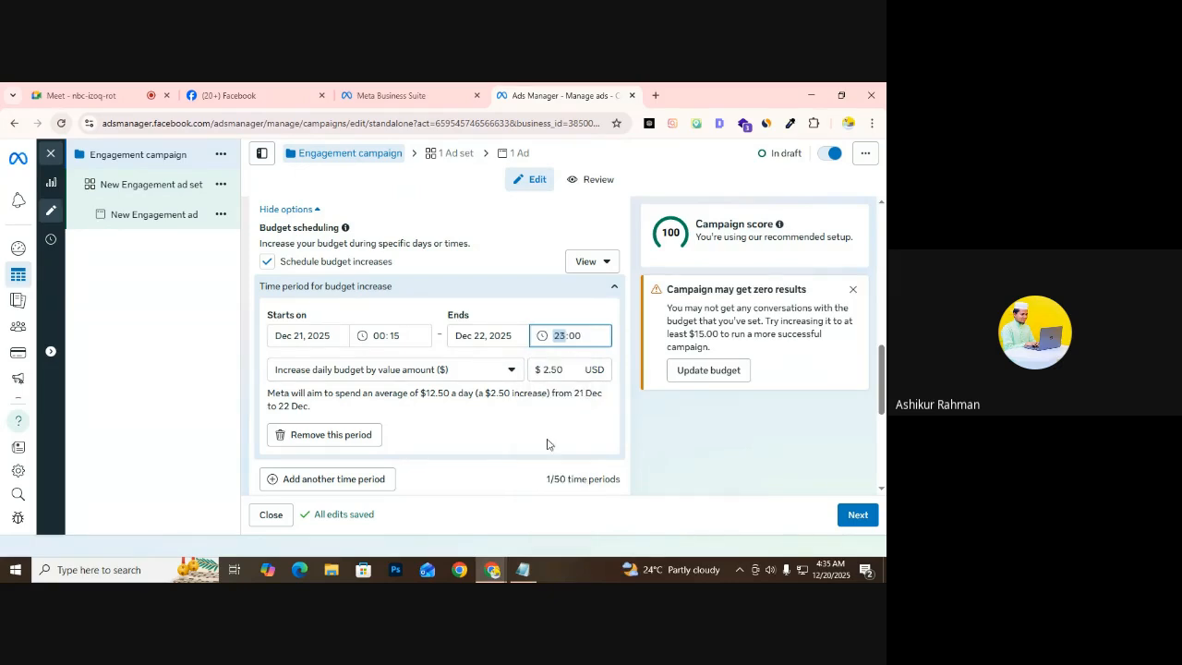
Review the choices for increasing the daily budget by value amount or by percentage
left_click(498, 374)
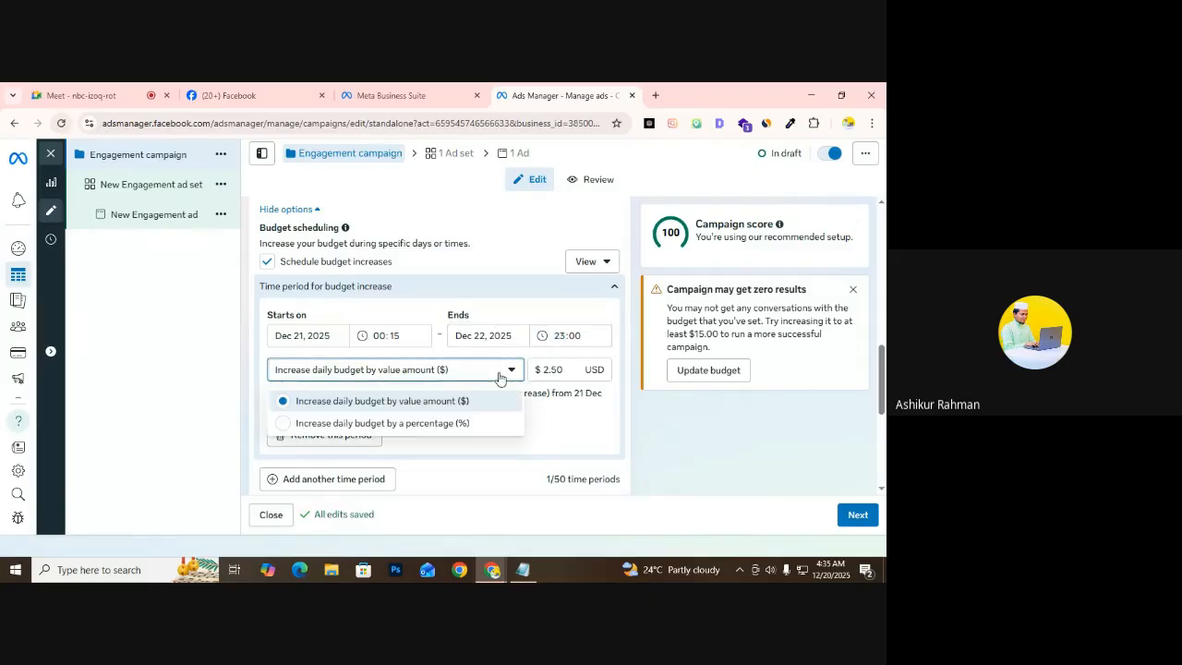
left_click(497, 376)
left_click(497, 376)
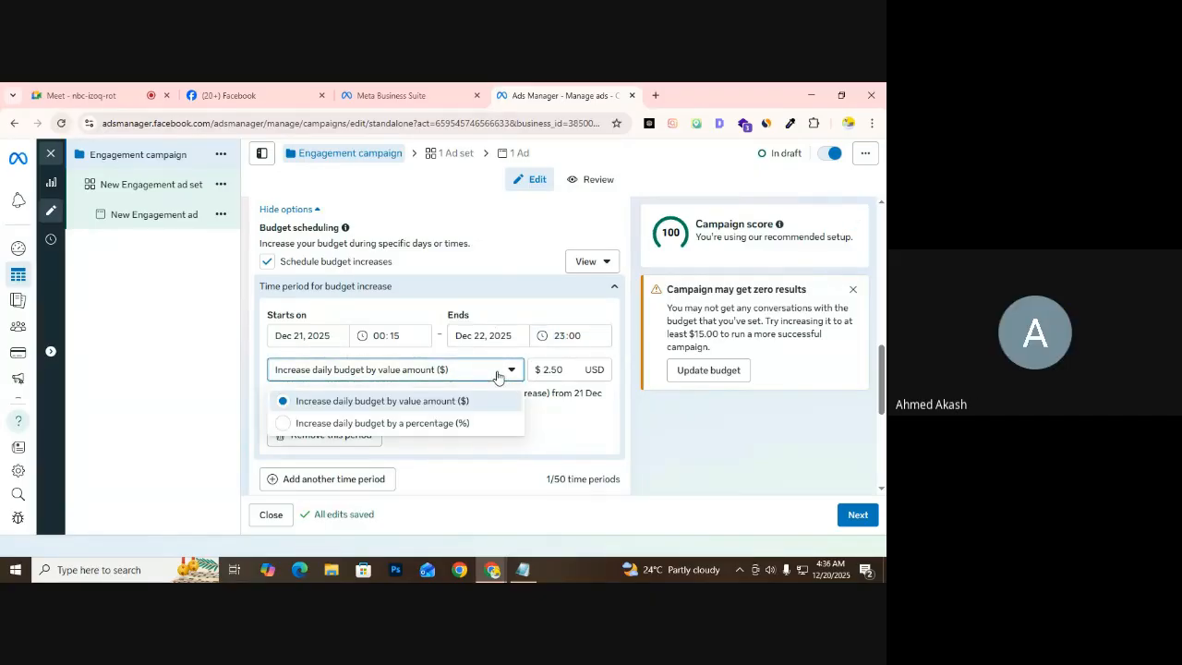
left_click(497, 376)
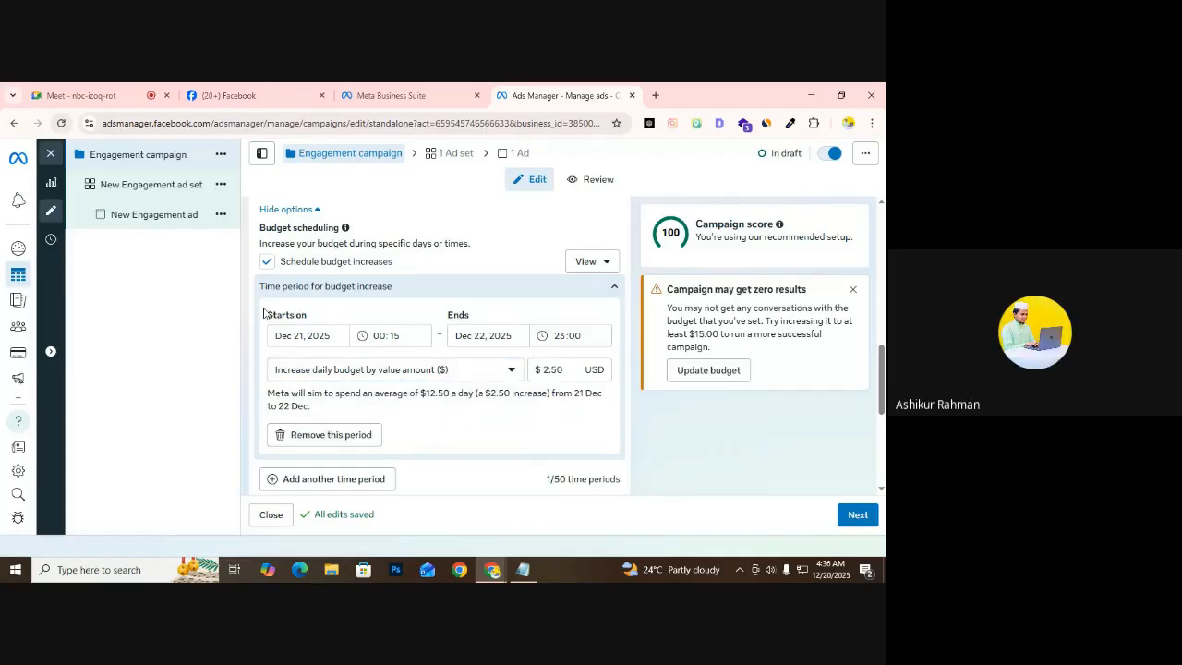
Compare the Highest volume, Cost per result goal and Bid cap strategies, and view the A/B test and Special Ad Categories sections
scroll(272, 268, "up", 1)
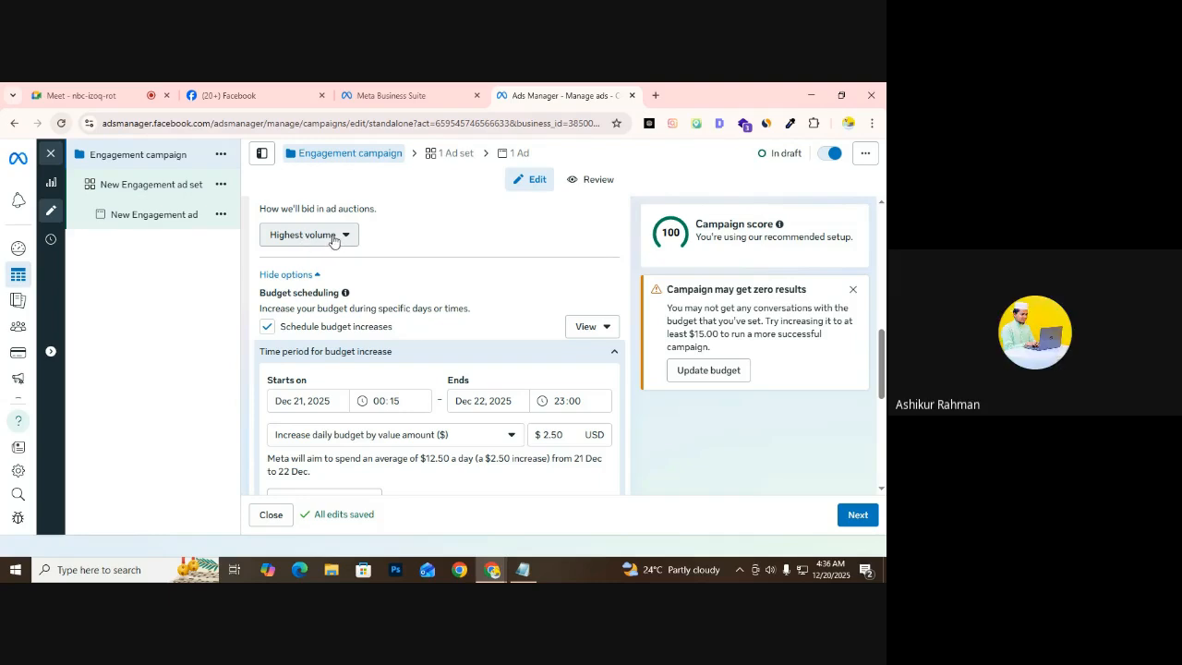
left_click(334, 237)
left_click(333, 238)
left_click(339, 238)
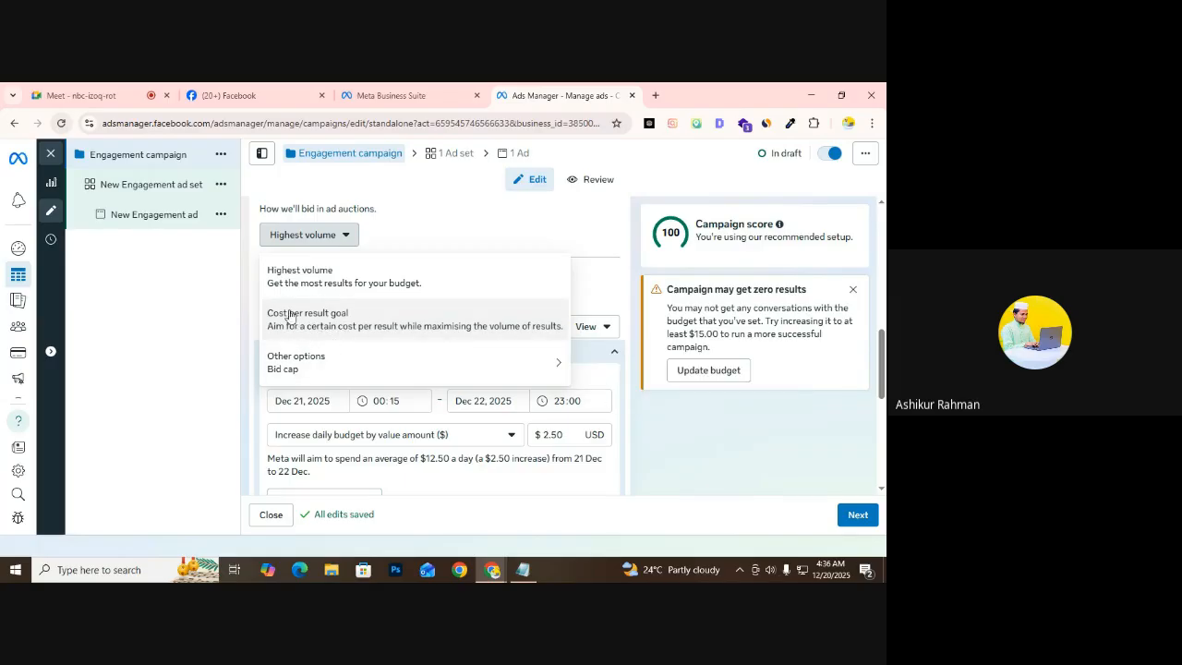
left_click(254, 240)
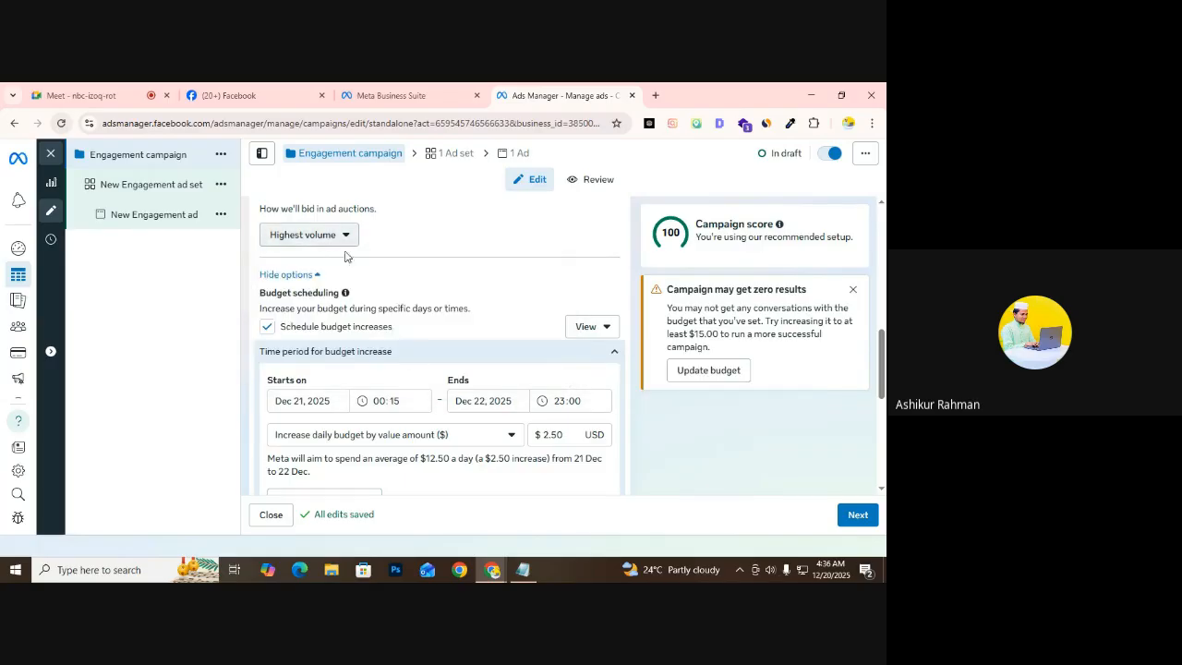
scroll(474, 428, "down", 2)
scroll(657, 474, "down", 4)
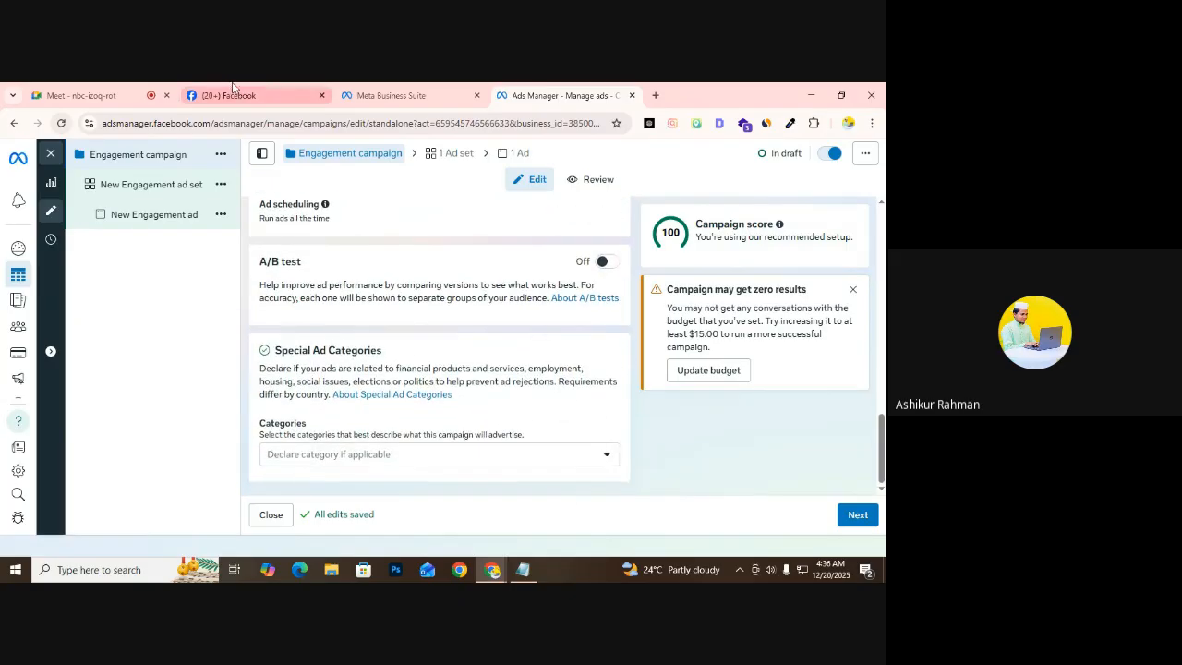
Switch to Facebook, like the Khatir Ghor Page, and unlike it again through its Follow settings
left_click(245, 95)
scroll(483, 443, "up", 6)
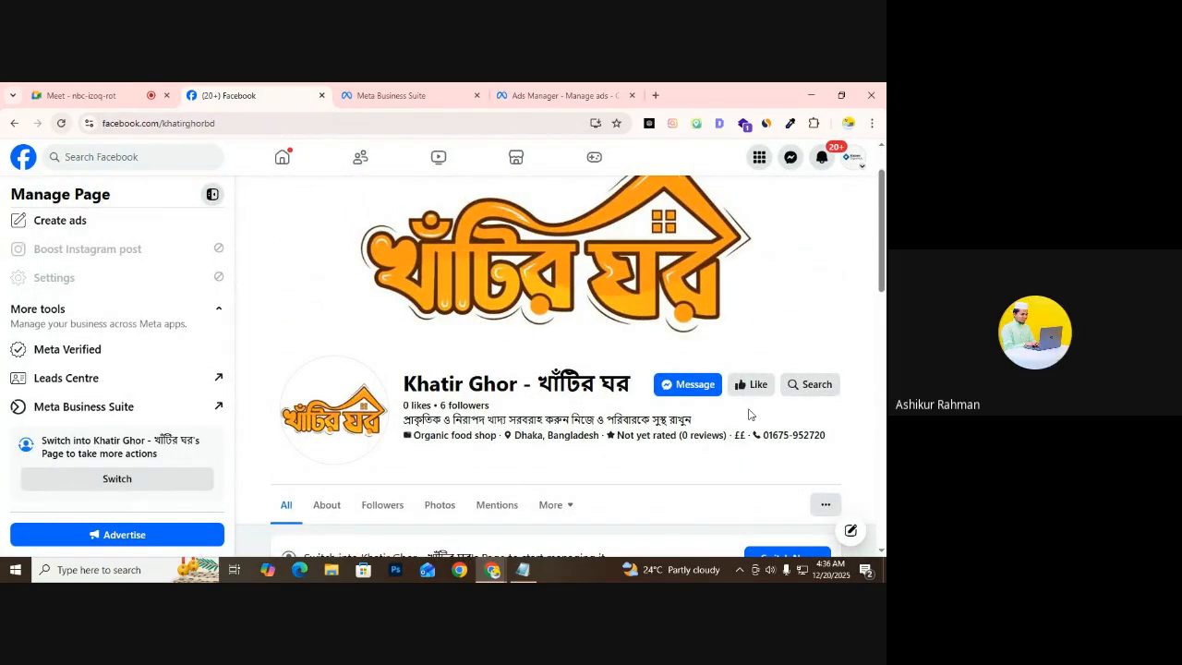
left_click(747, 388)
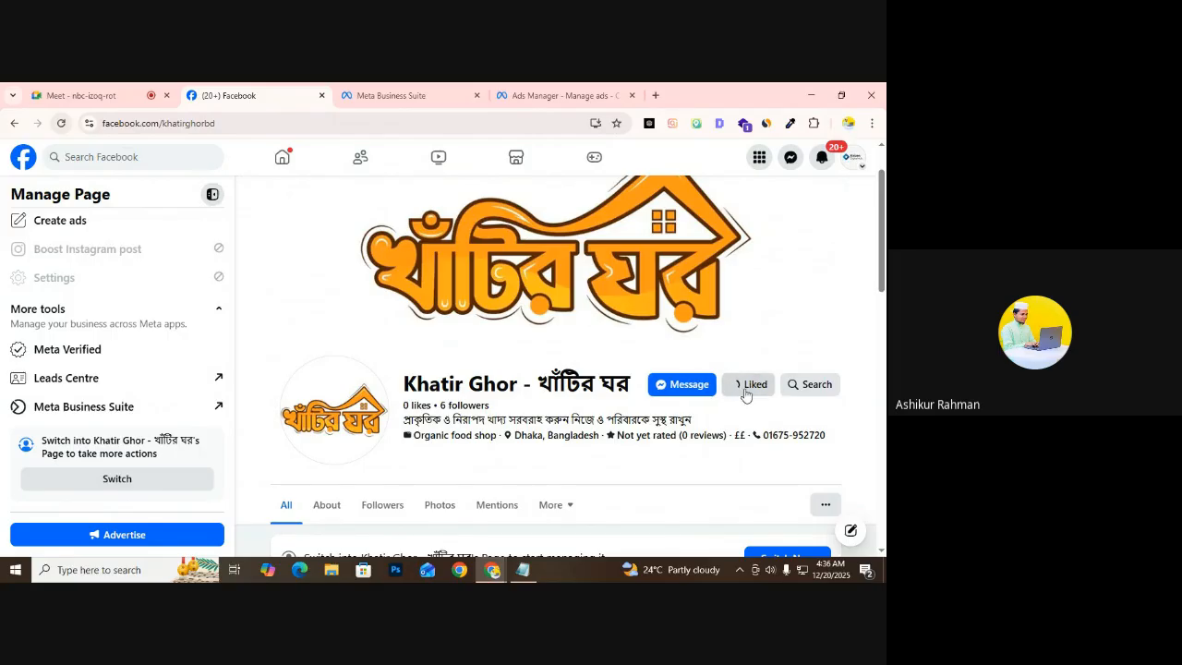
left_click(747, 394)
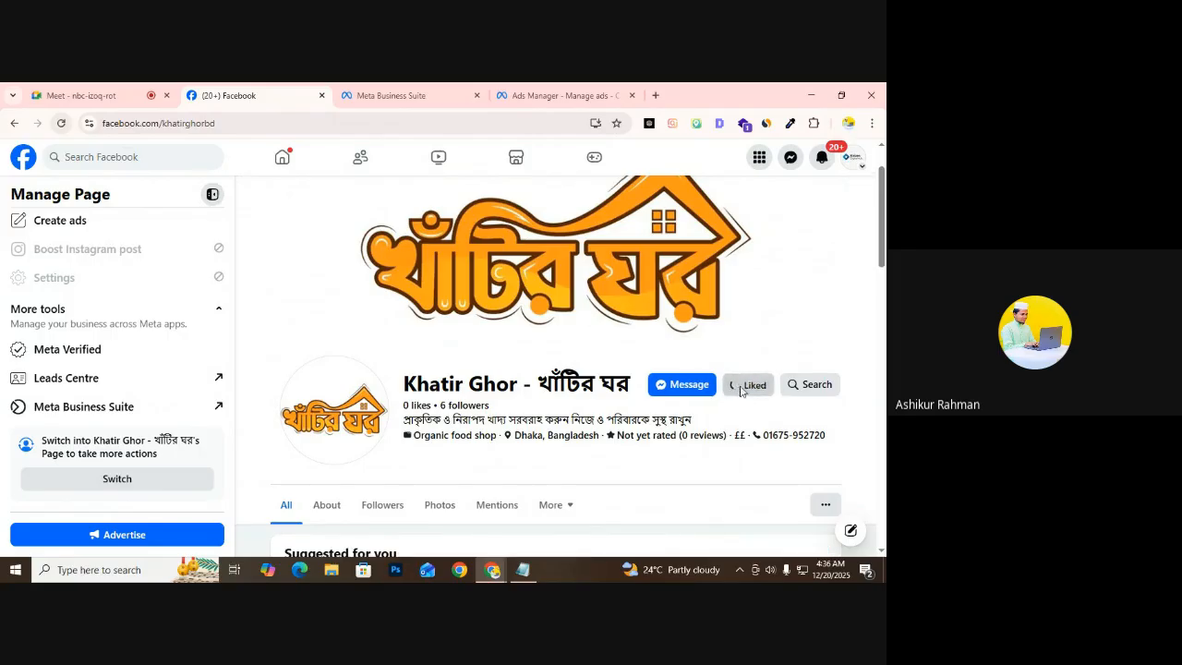
scroll(309, 446, "down", 2)
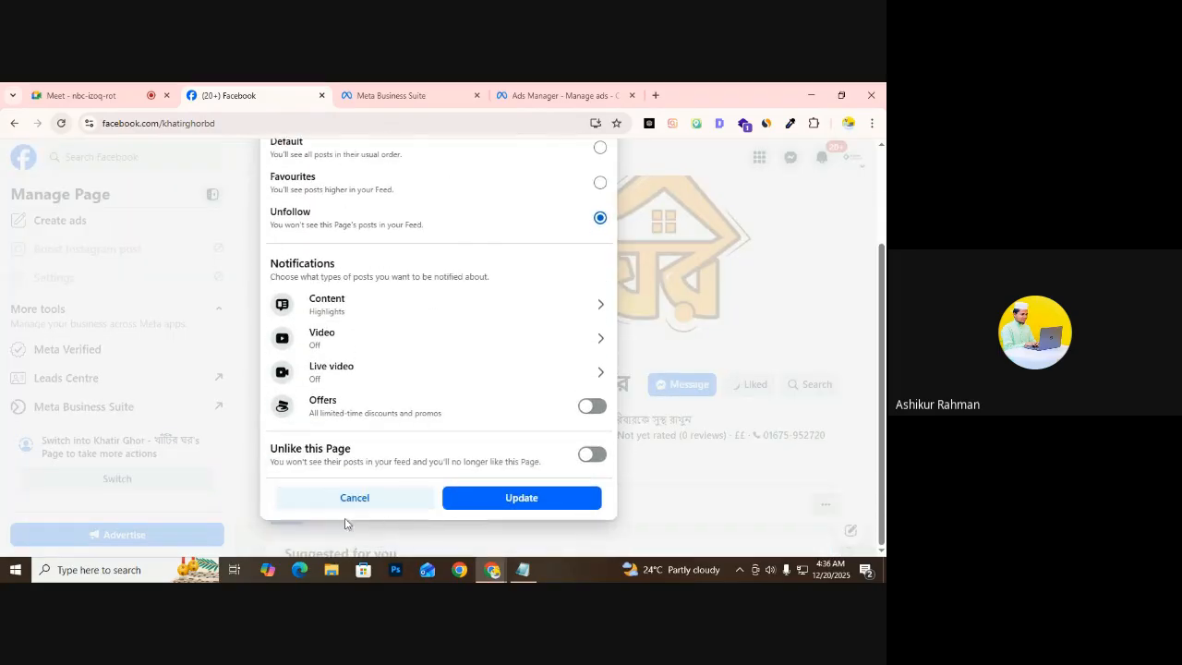
left_click(592, 455)
left_click(488, 501)
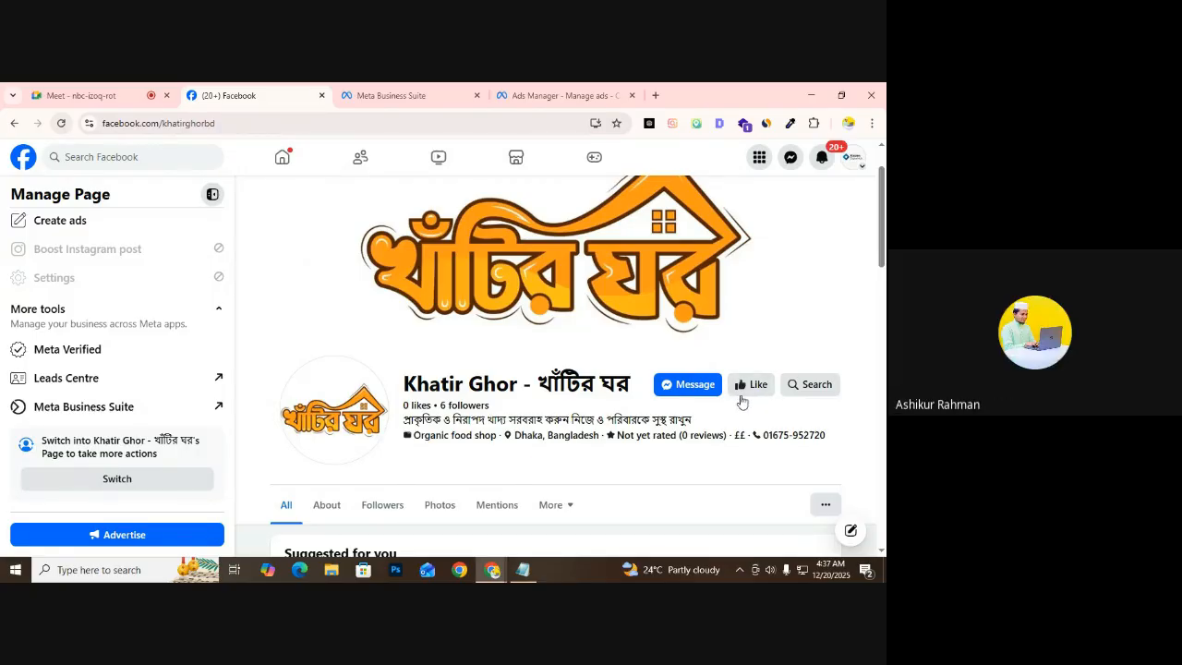
Demonstrate the Page like once more and remove it with the Unlike this Page option
left_click(745, 390)
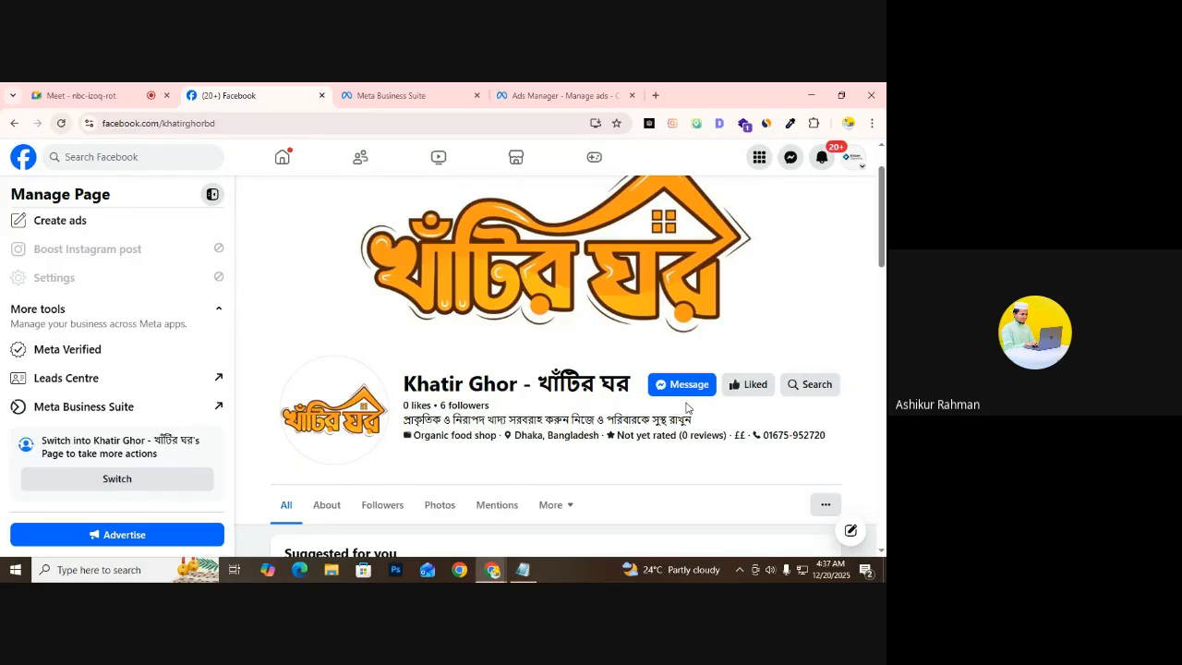
left_click(748, 384)
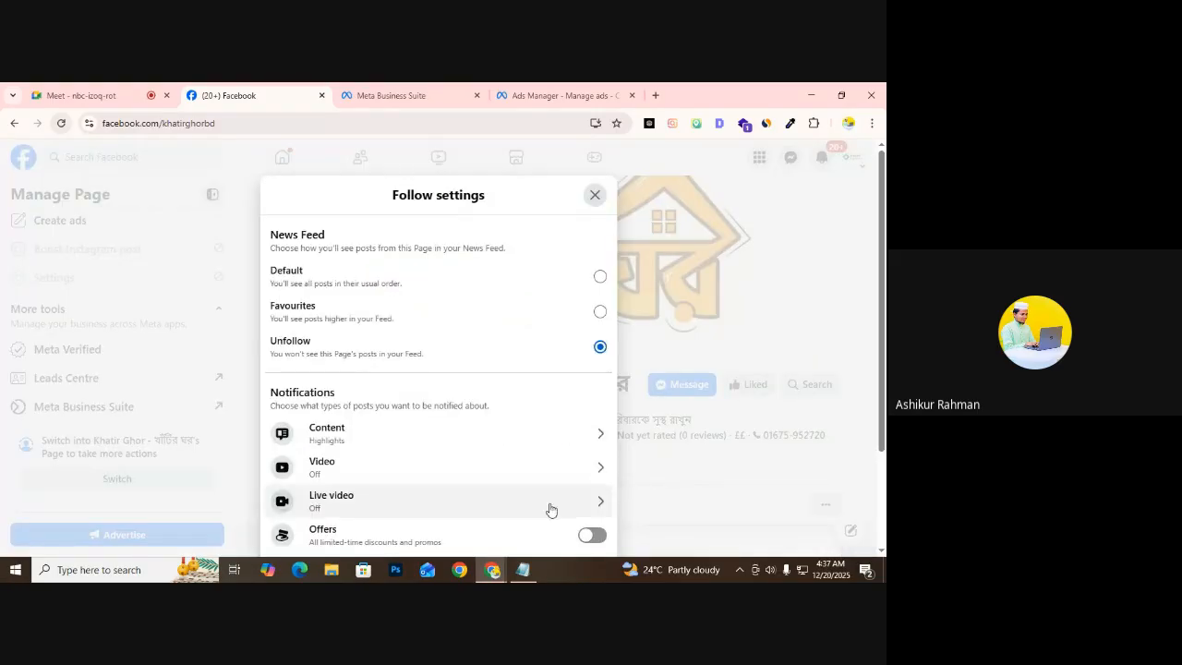
scroll(549, 509, "down", 1)
scroll(471, 531, "down", 1)
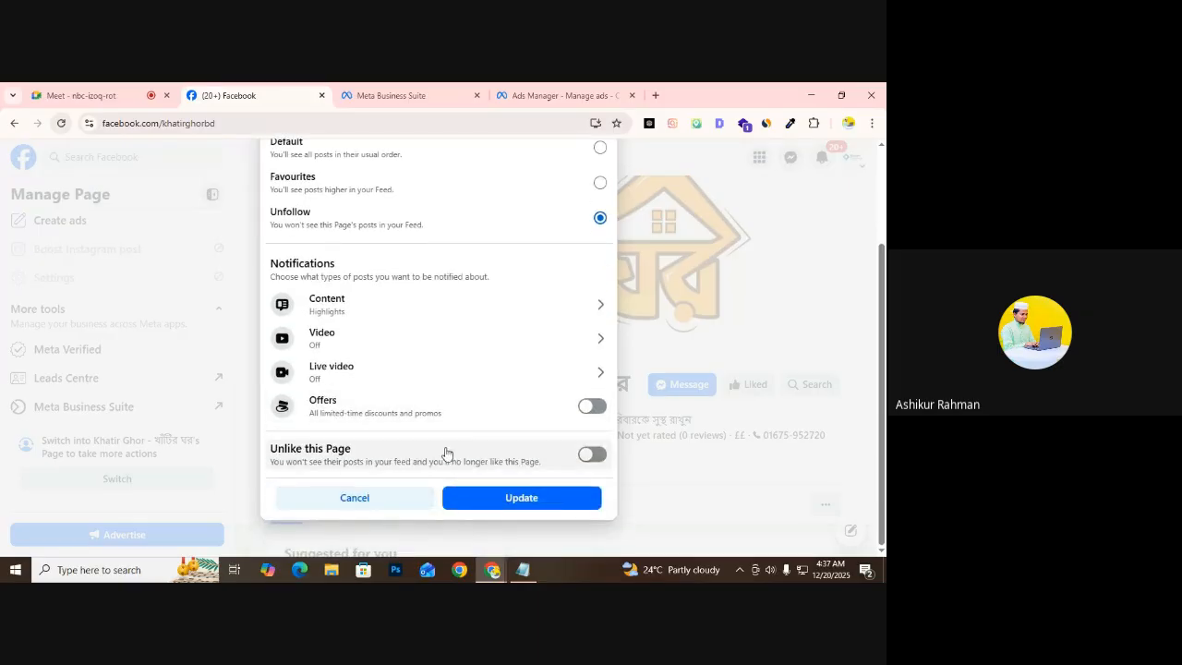
left_click(516, 503)
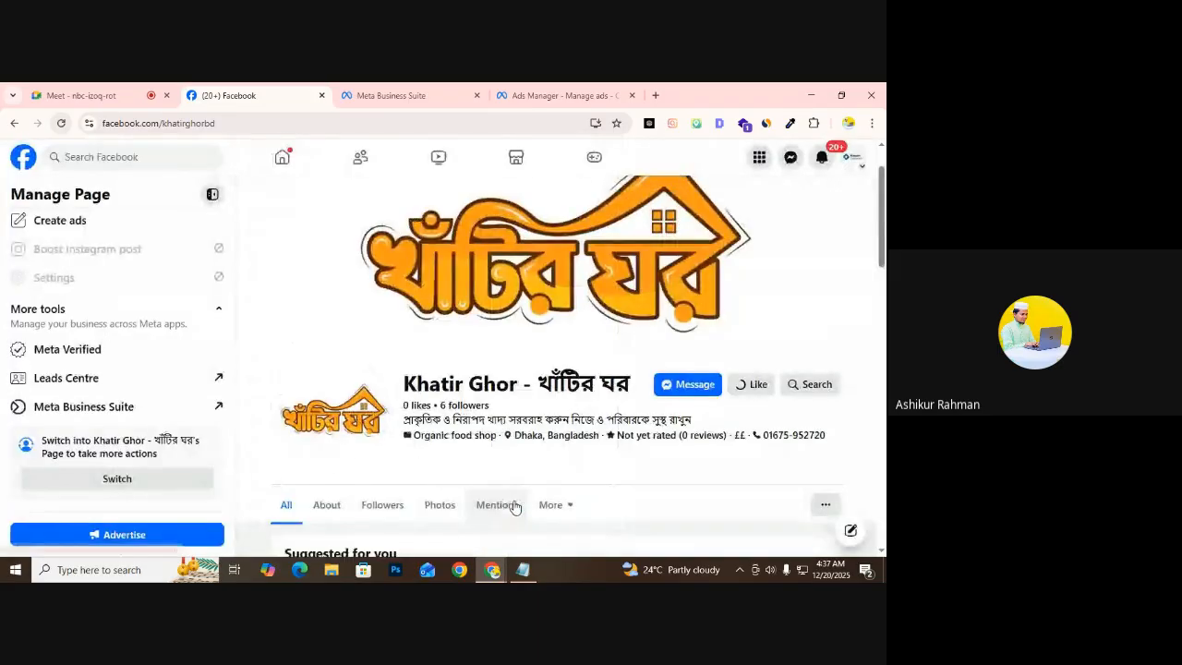
Switch back to Ads Manager and examine the campaign bid strategy description about bidding in ad auctions
left_click(423, 97)
left_click(558, 92)
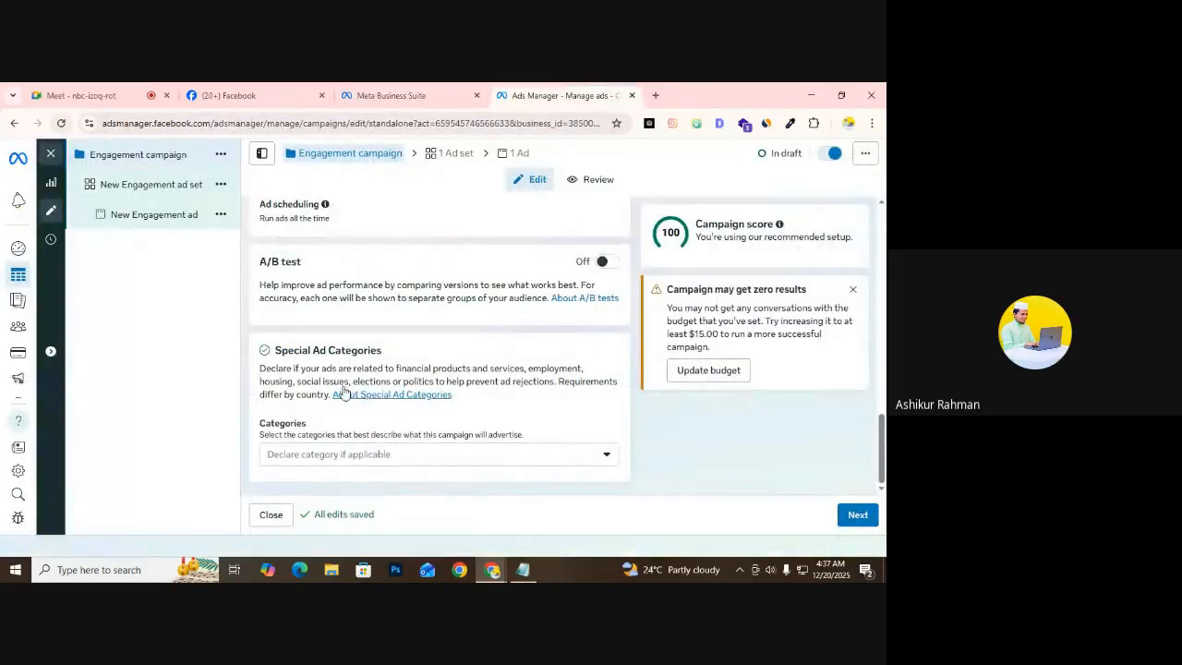
scroll(362, 350, "up", 1)
scroll(363, 346, "up", 4)
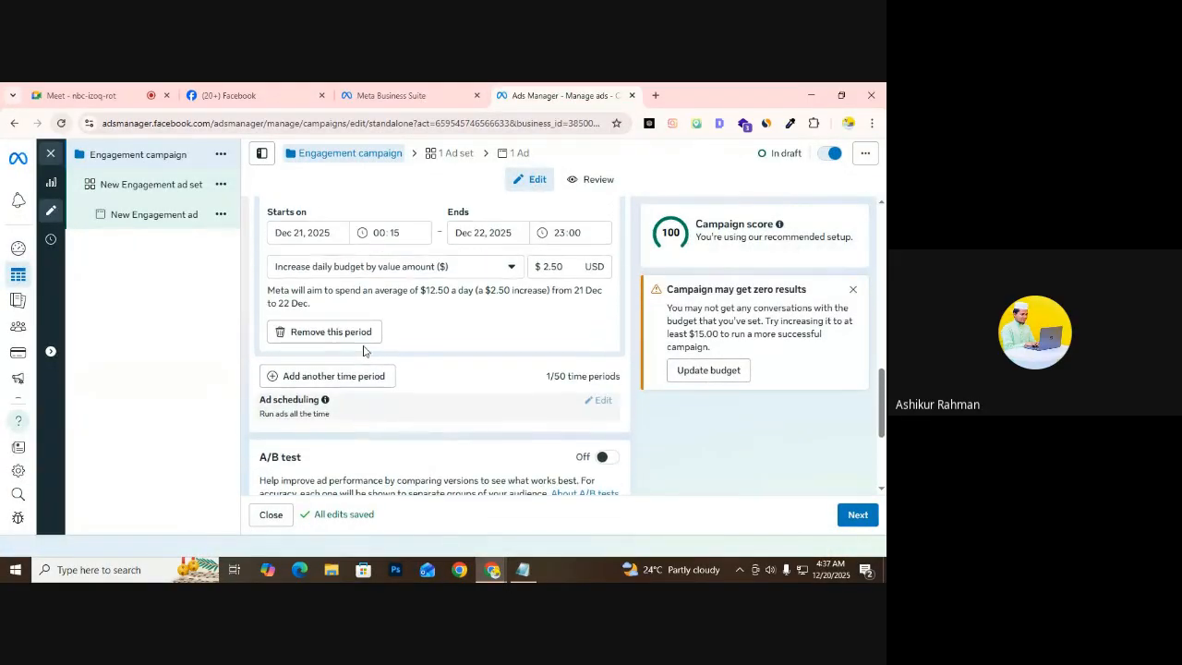
scroll(338, 388, "up", 2)
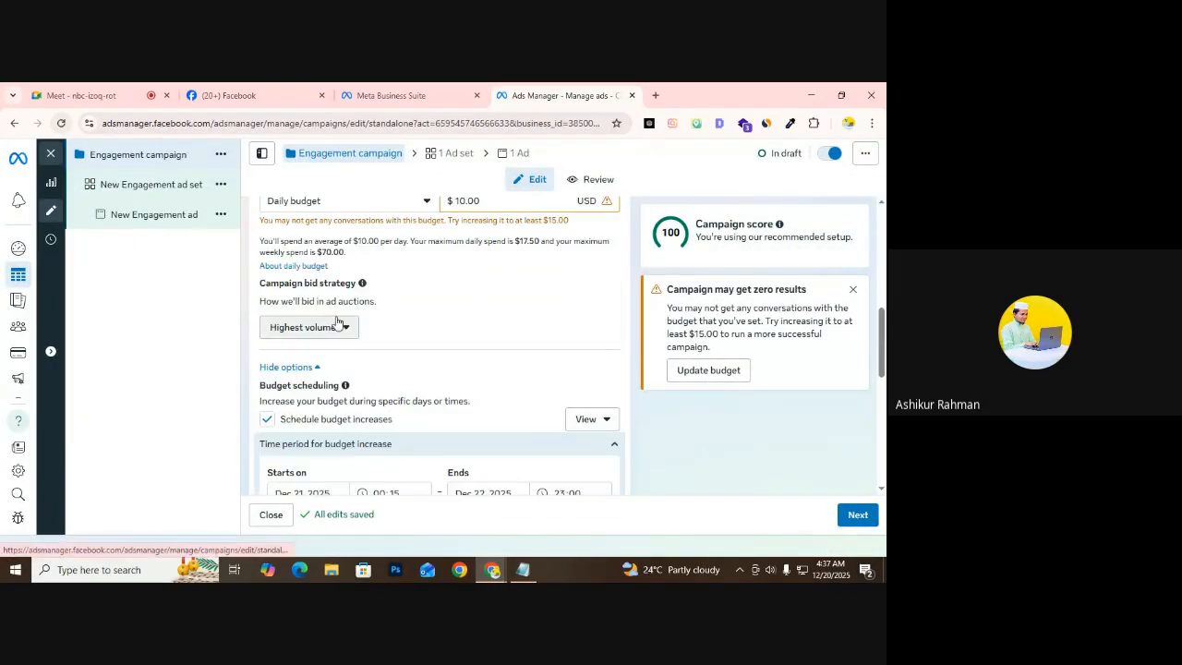
triple_click(349, 304)
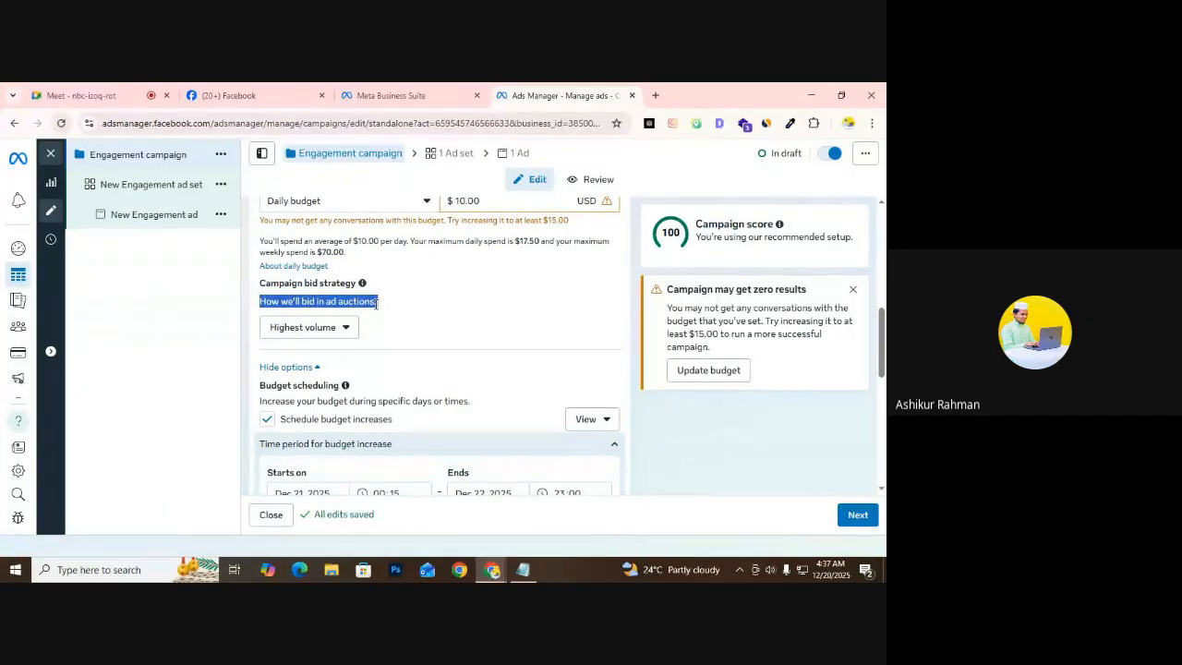
left_click(376, 303)
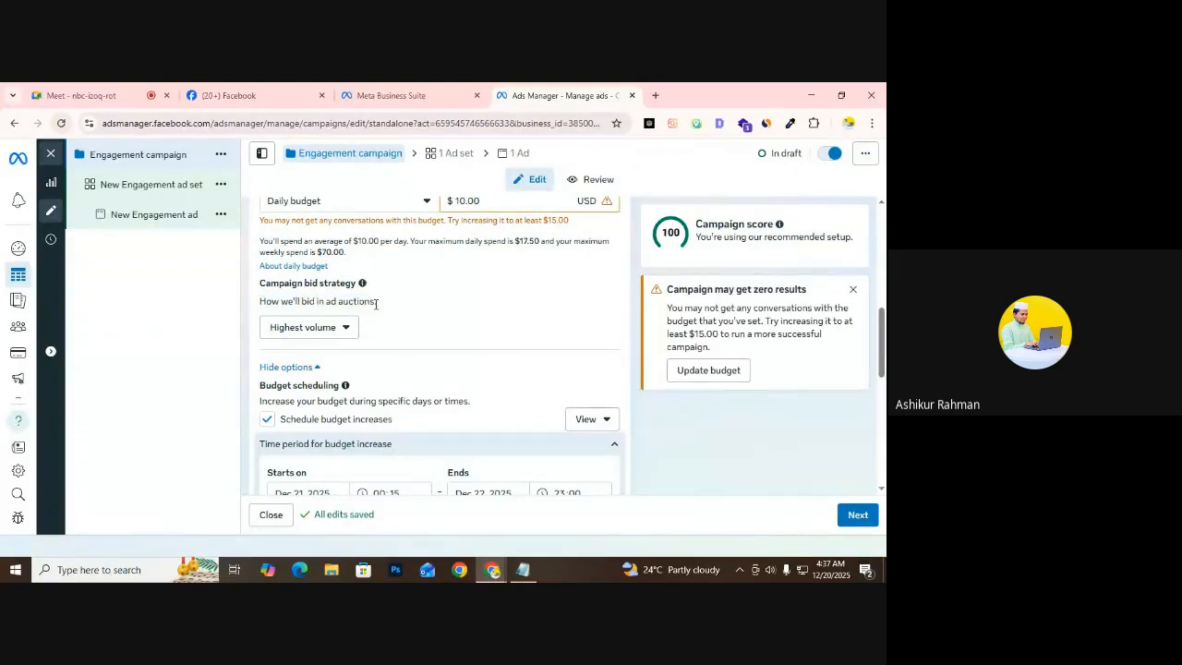
left_click_drag(376, 304, 263, 305)
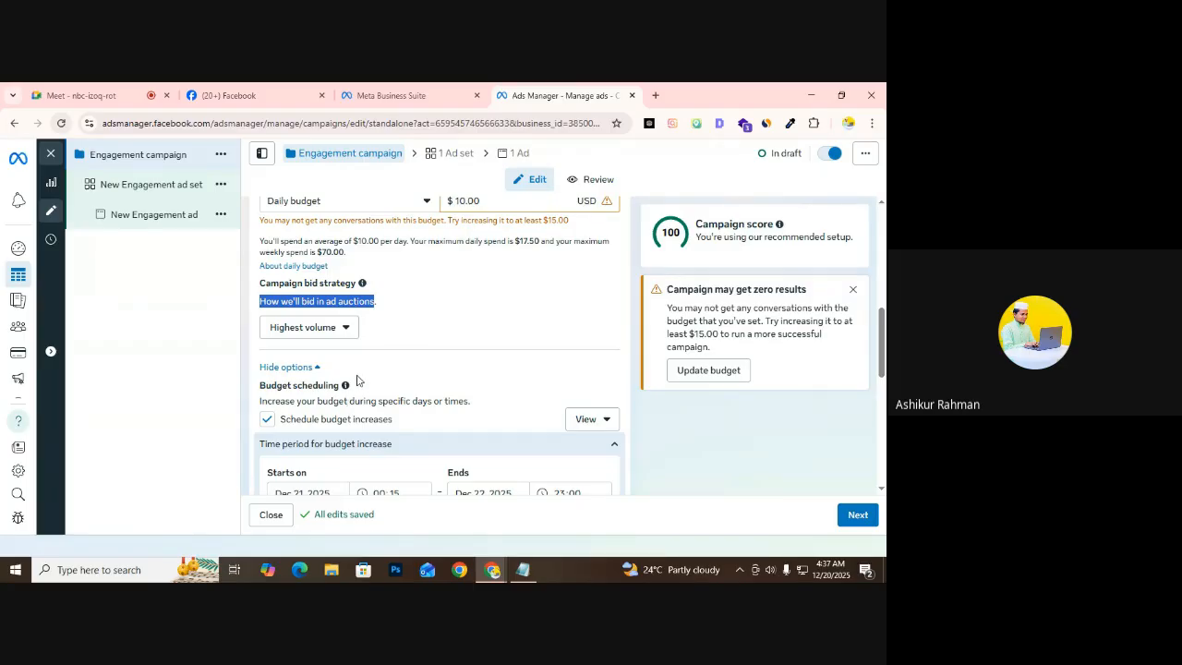
Review the scheduled budget increase period, including its dates, times, increase amount and ad scheduling section
scroll(357, 380, "down", 2)
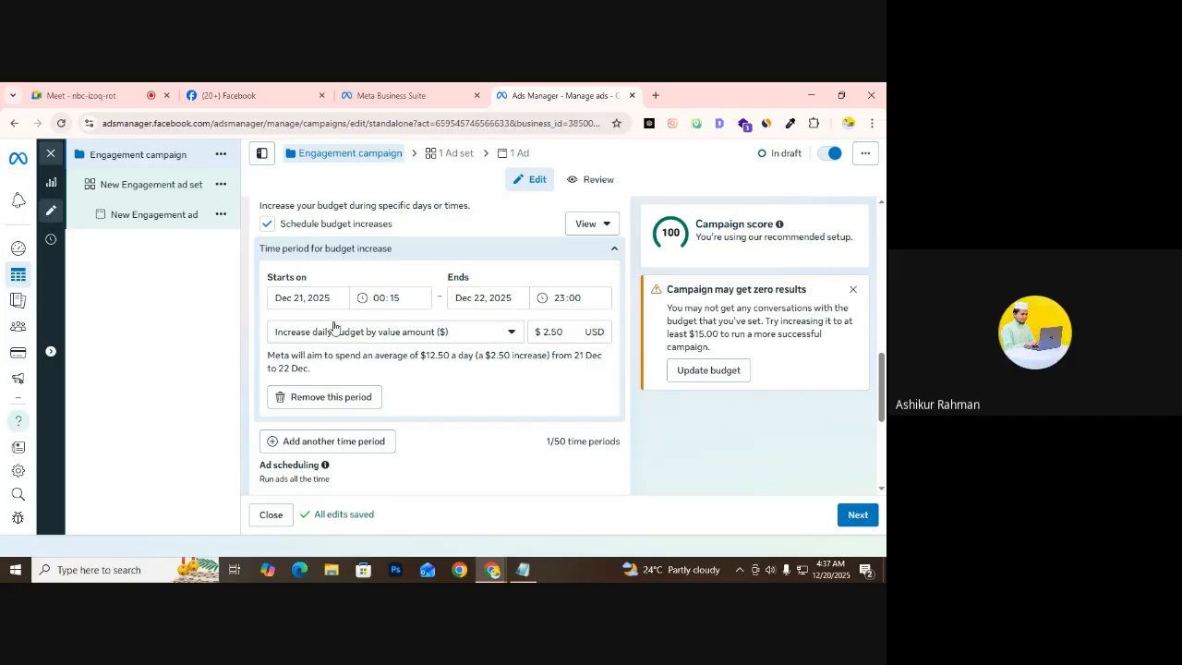
scroll(335, 328, "up", 1)
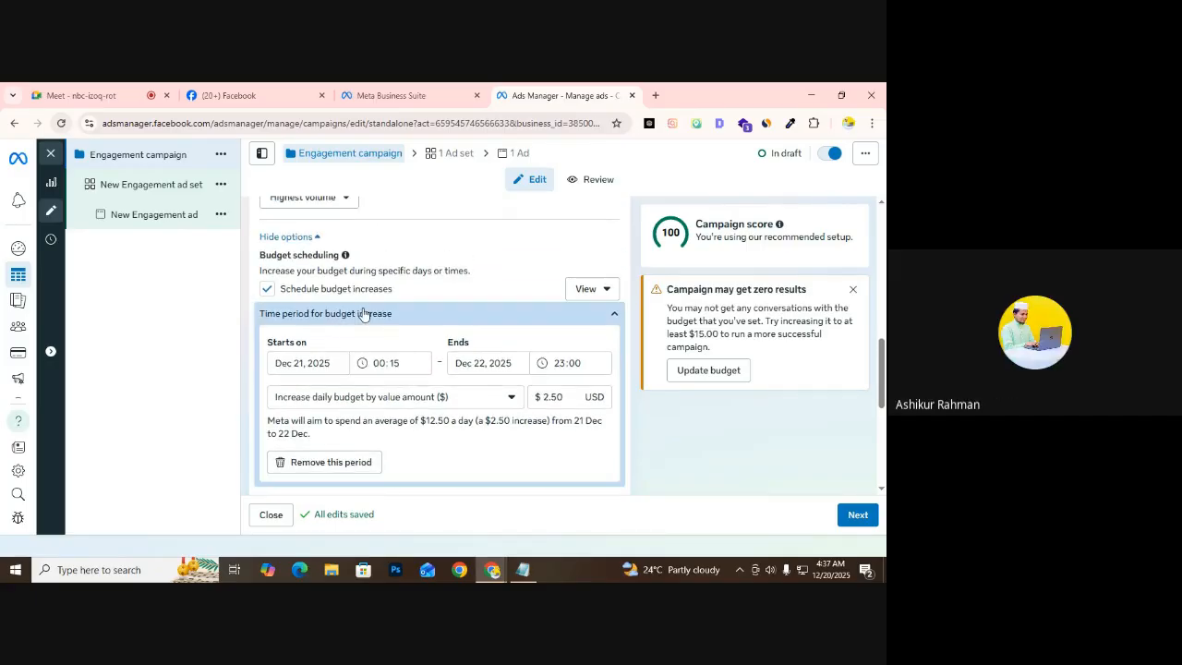
scroll(360, 405, "down", 1)
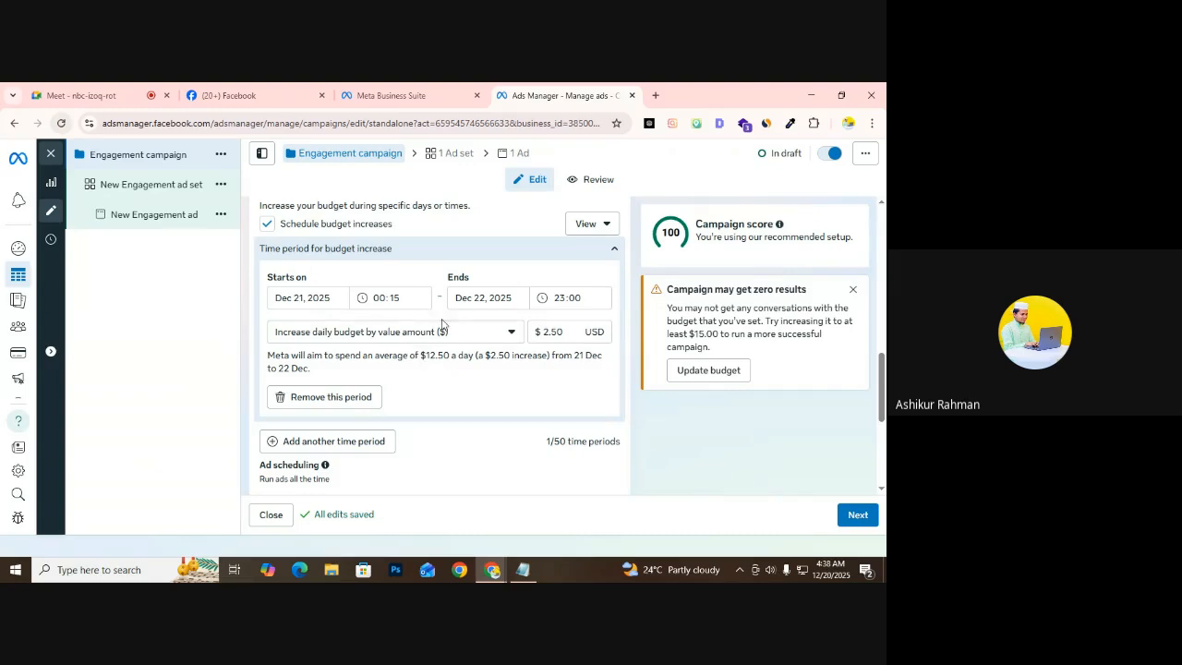
left_click(383, 296)
left_click(442, 397)
scroll(411, 300, "down", 2)
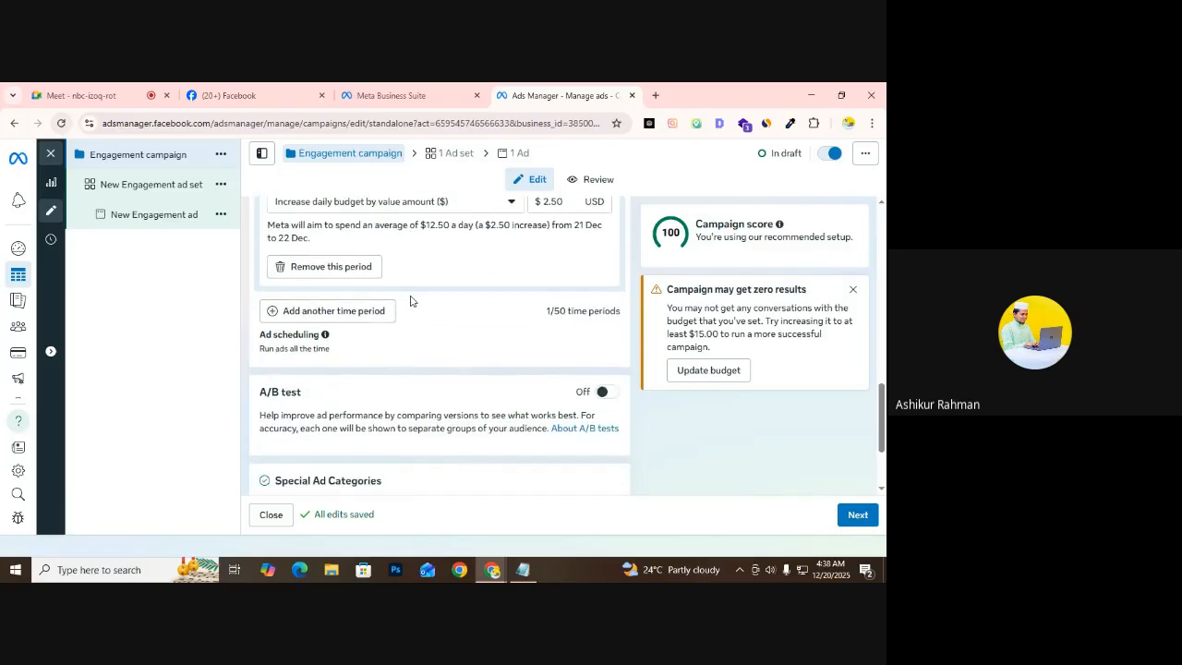
scroll(411, 300, "up", 1)
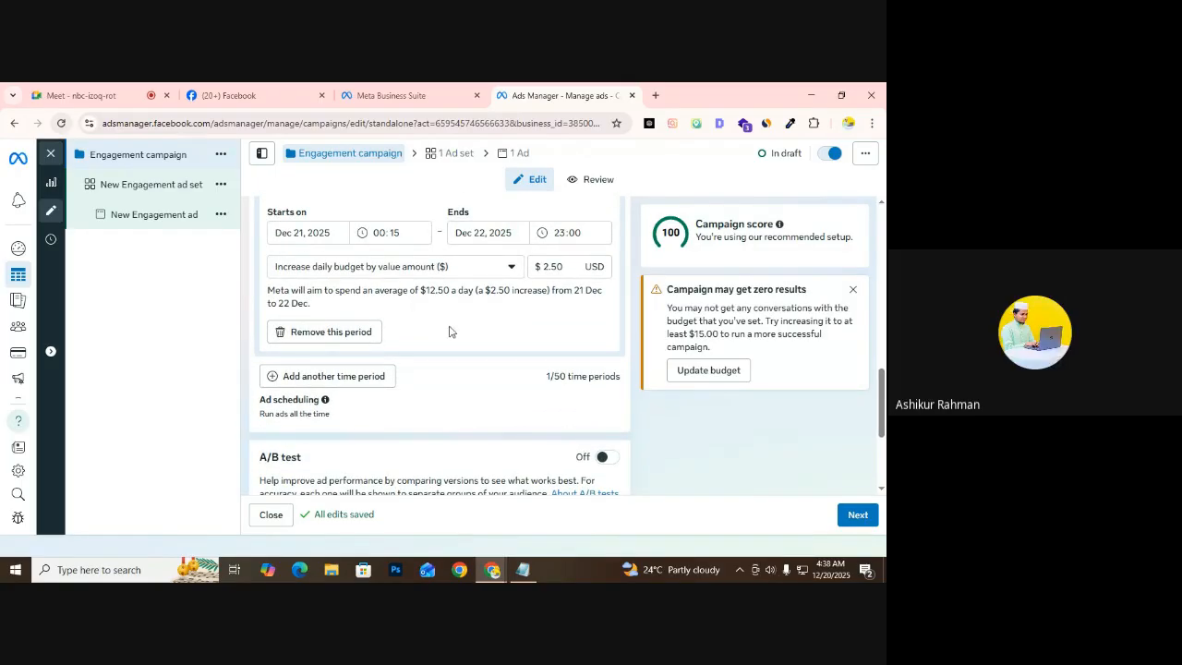
scroll(389, 363, "down", 1)
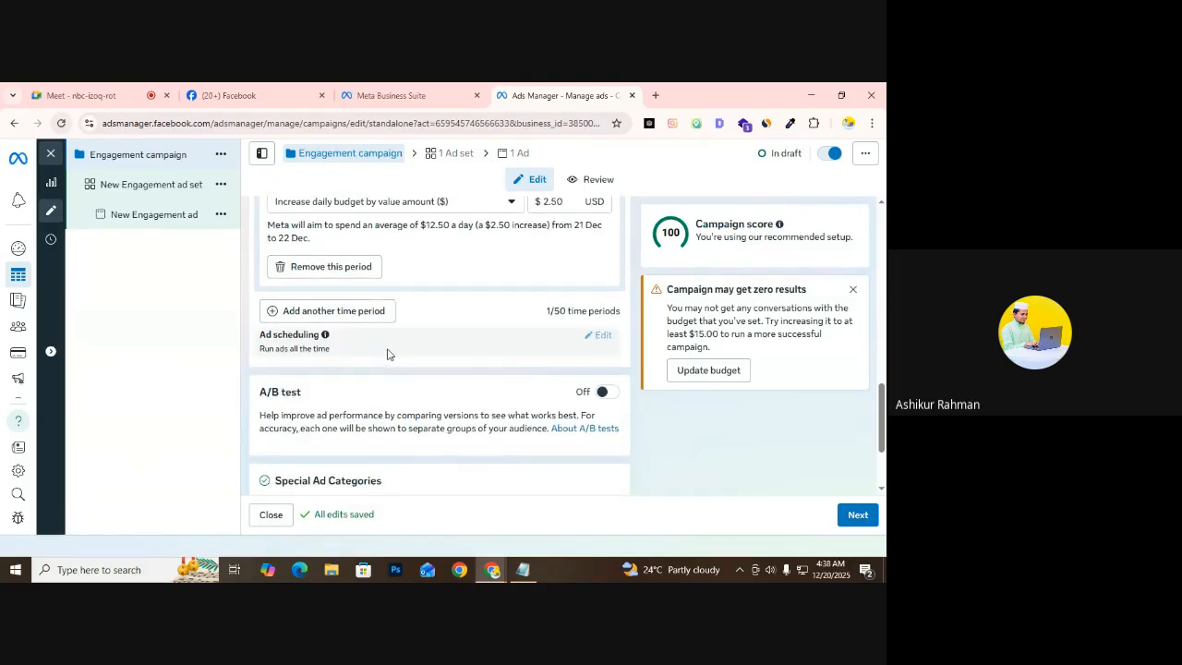
Add another budget increase time period and set the first period to end on Dec 21, 2025 at 13:00
left_click(351, 312)
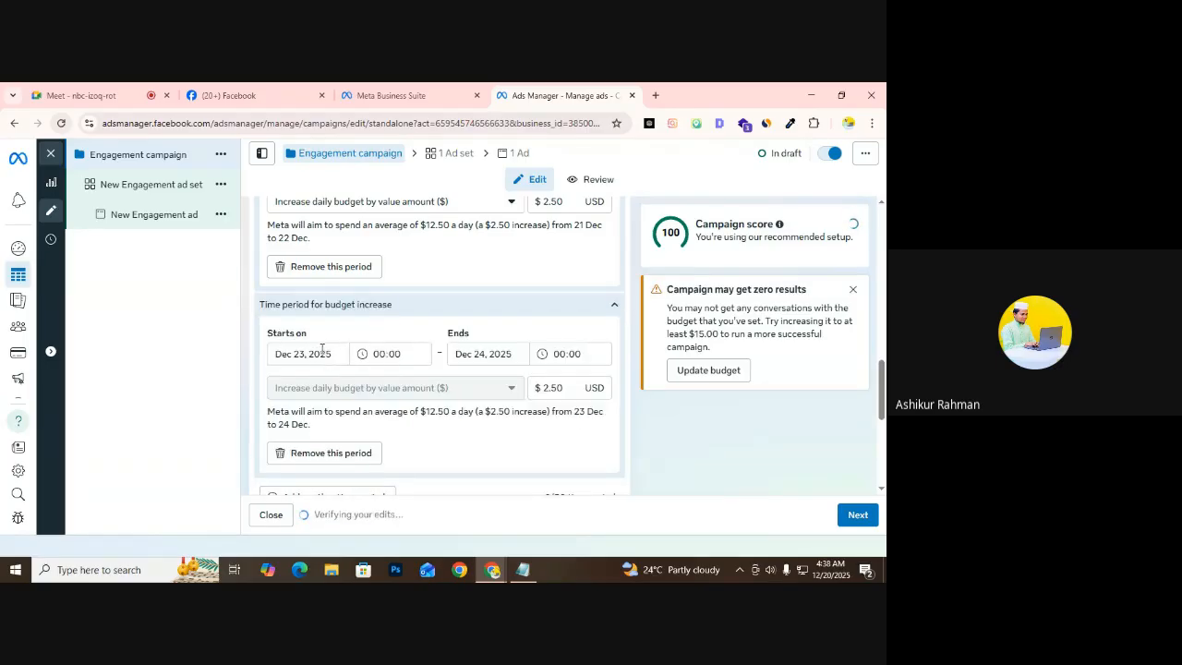
scroll(314, 333, "up", 2)
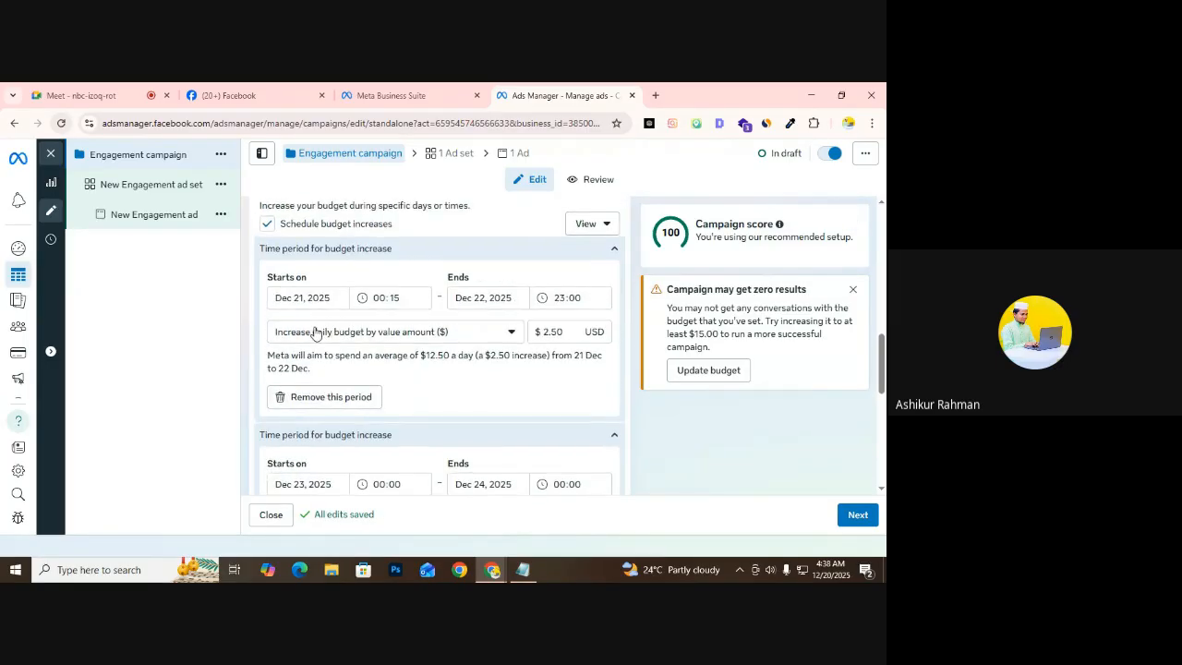
left_click(554, 298)
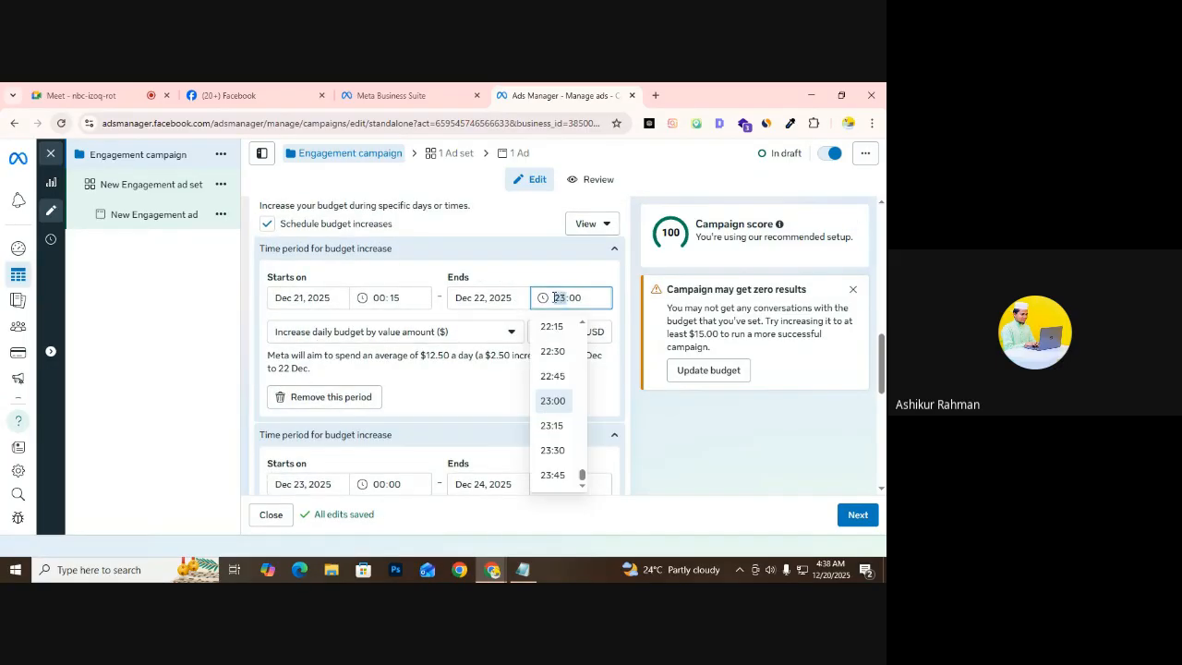
left_click(487, 300)
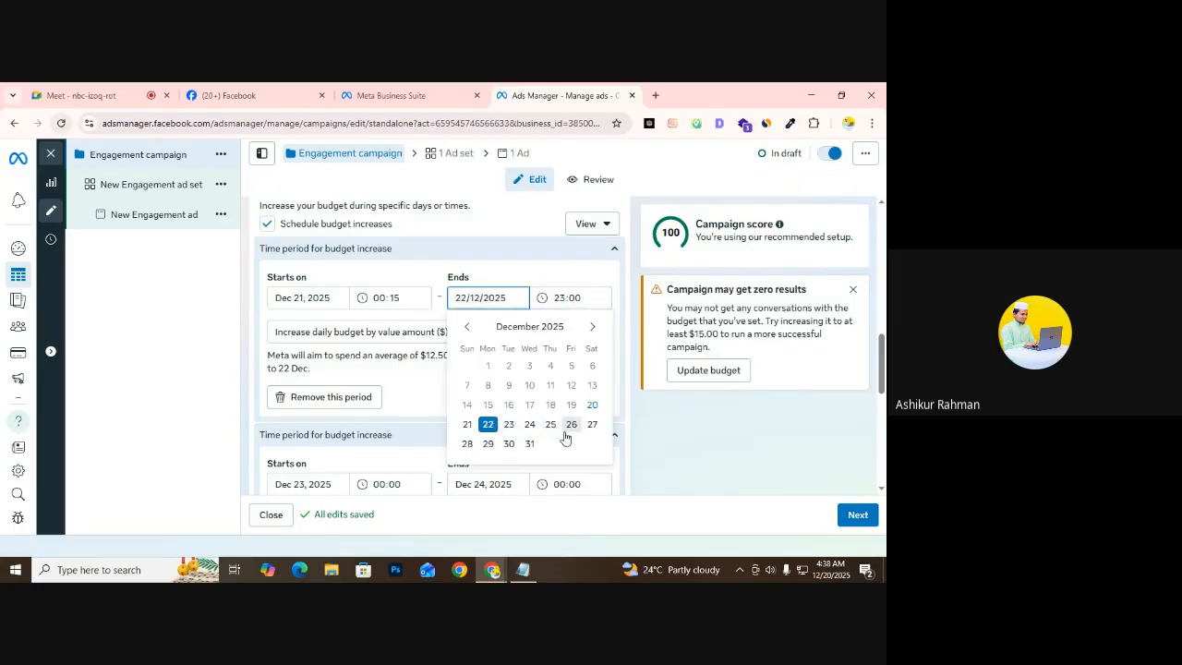
left_click(466, 424)
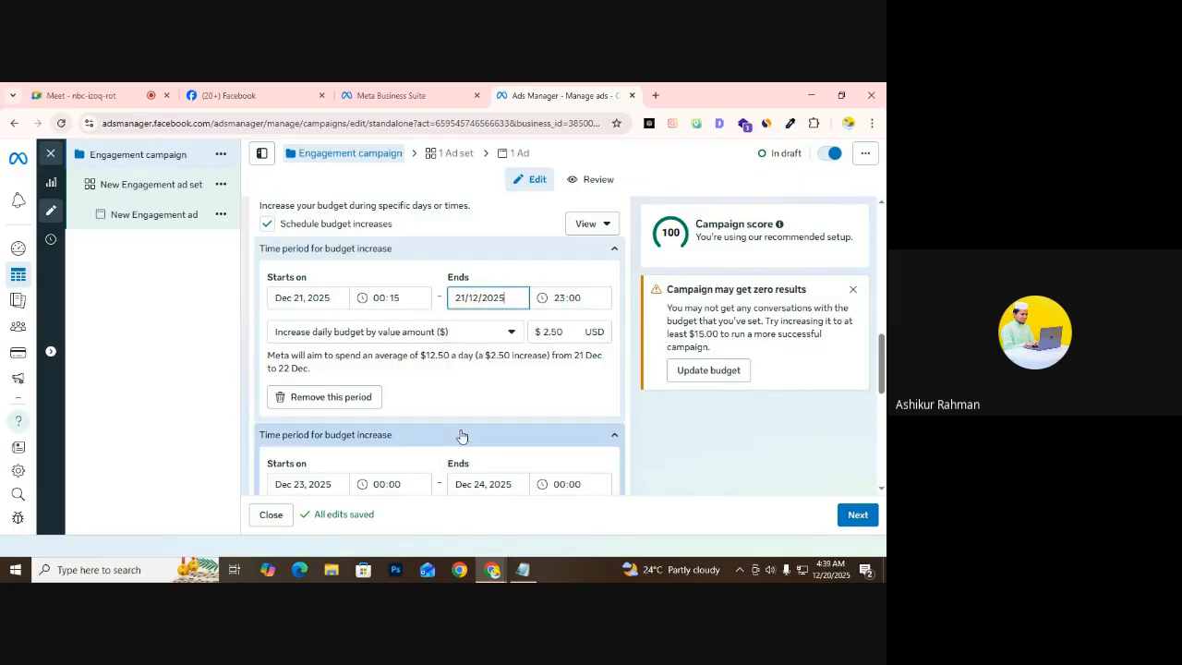
left_click(559, 299)
scroll(569, 376, "up", 10)
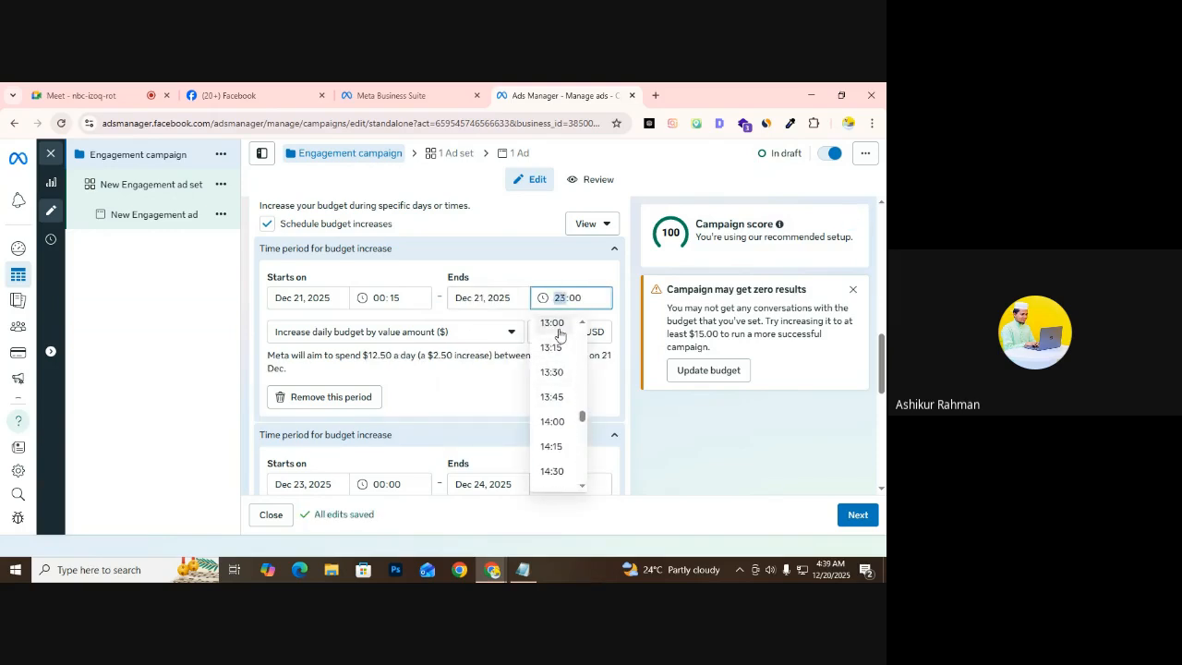
left_click(557, 322)
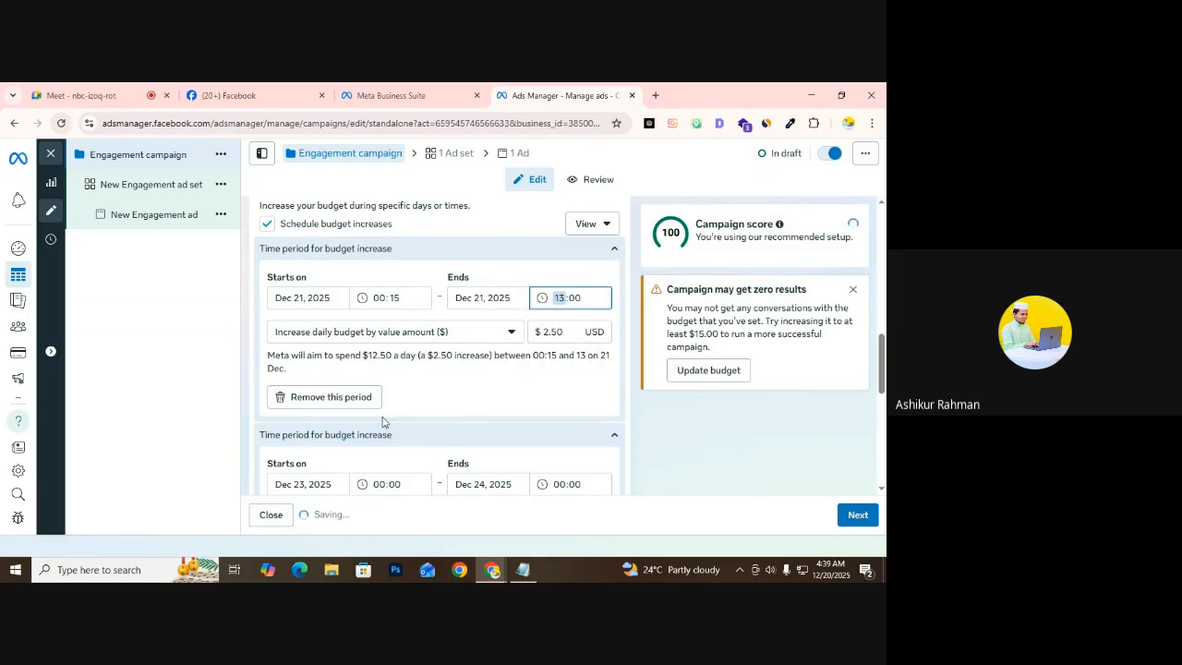
Set the second budget increase period to start on Dec 21, 2025 at 14:00
scroll(382, 422, "down", 1)
left_click(326, 418)
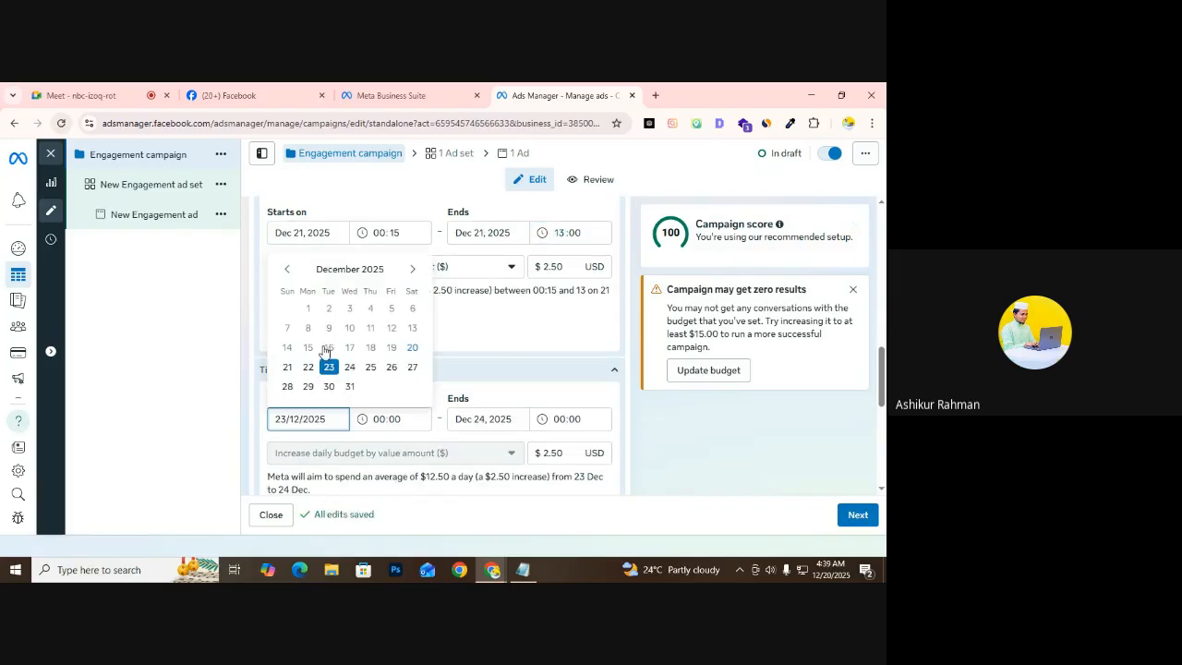
left_click(288, 367)
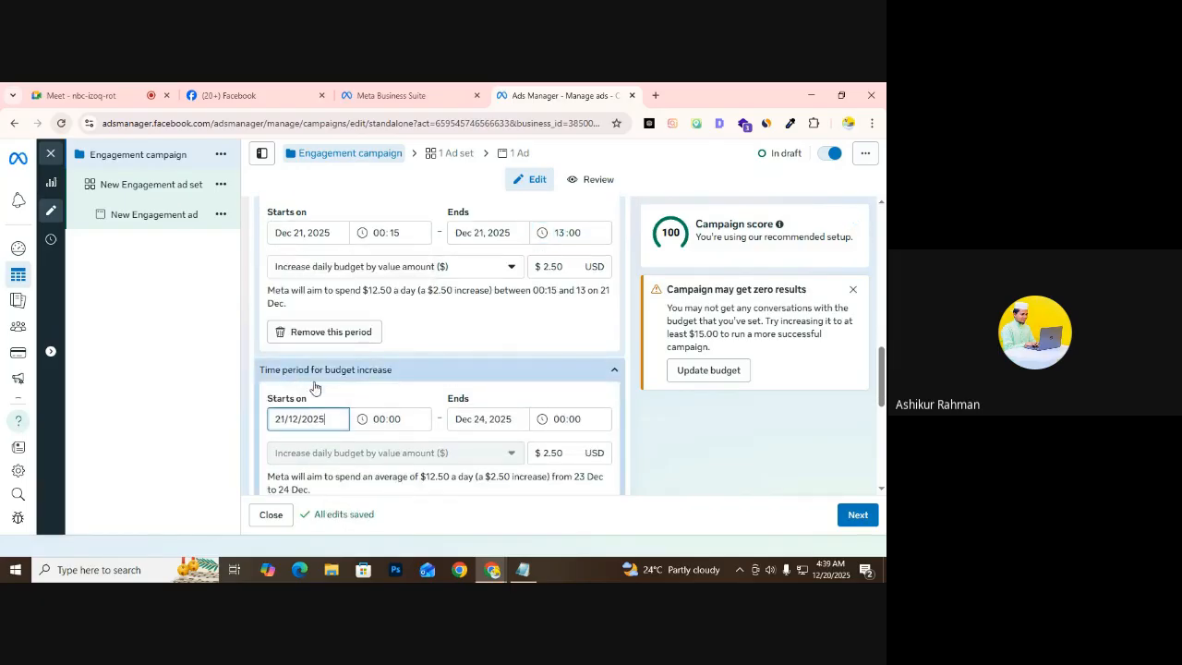
left_click(377, 422)
scroll(372, 337, "down", 10)
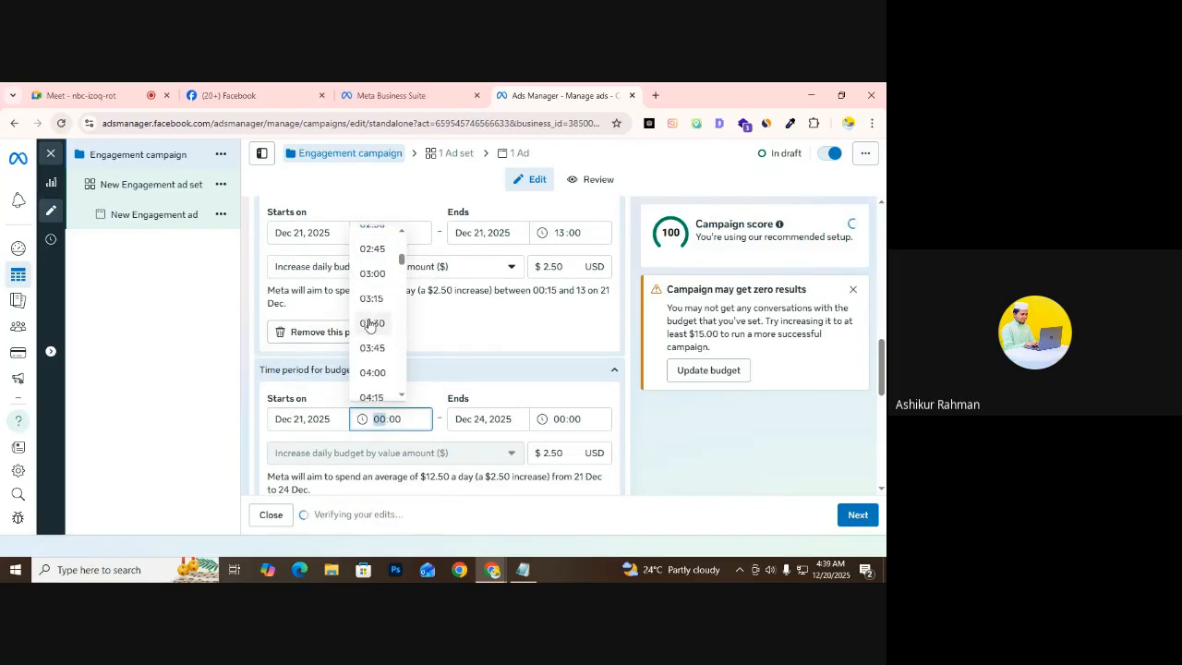
scroll(370, 337, "down", 5)
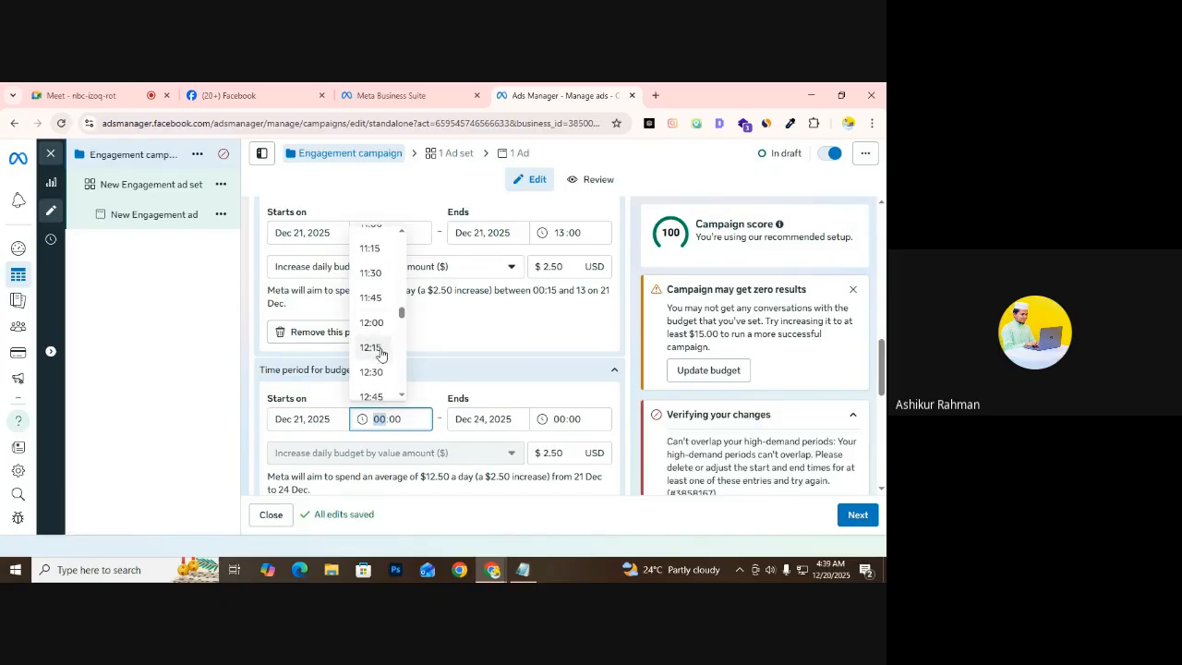
left_click(373, 327)
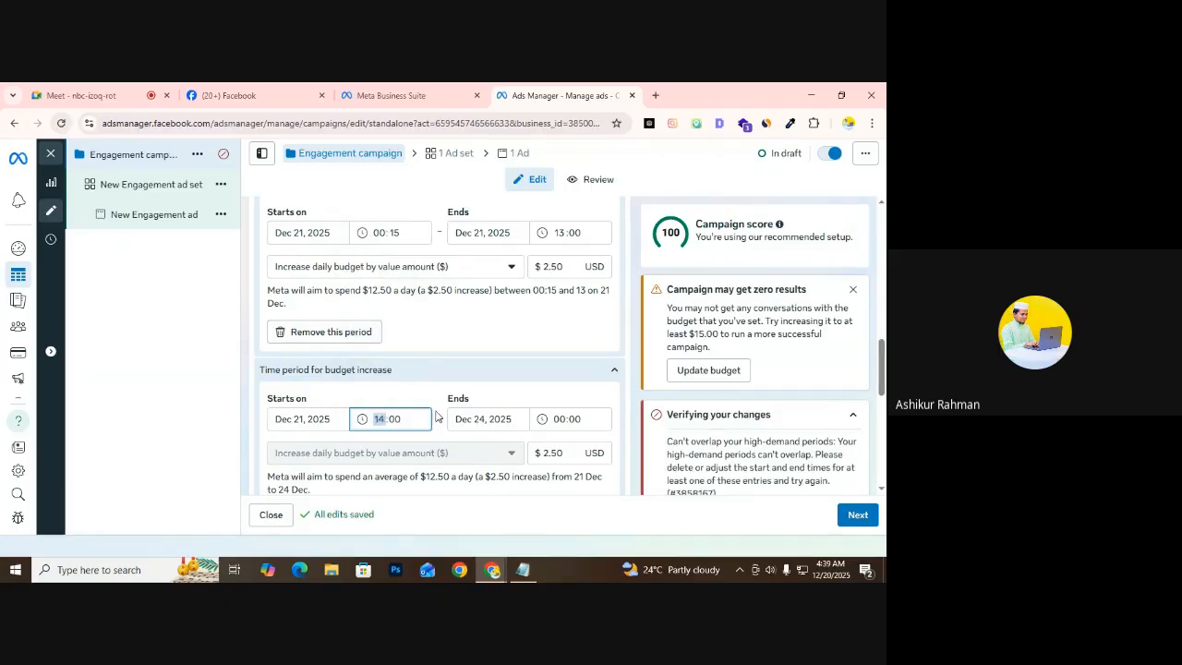
Set the second budget increase period to end on Dec 21, 2025 at 23:00
left_click(559, 421)
scroll(549, 369, "down", 3)
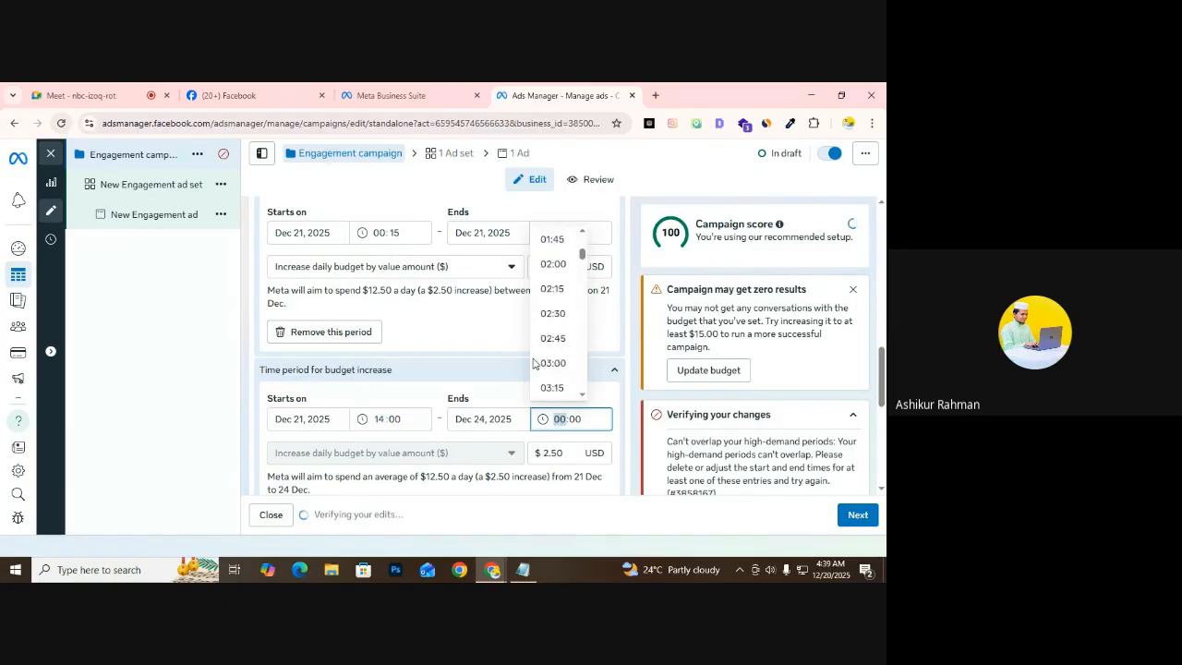
left_click(477, 418)
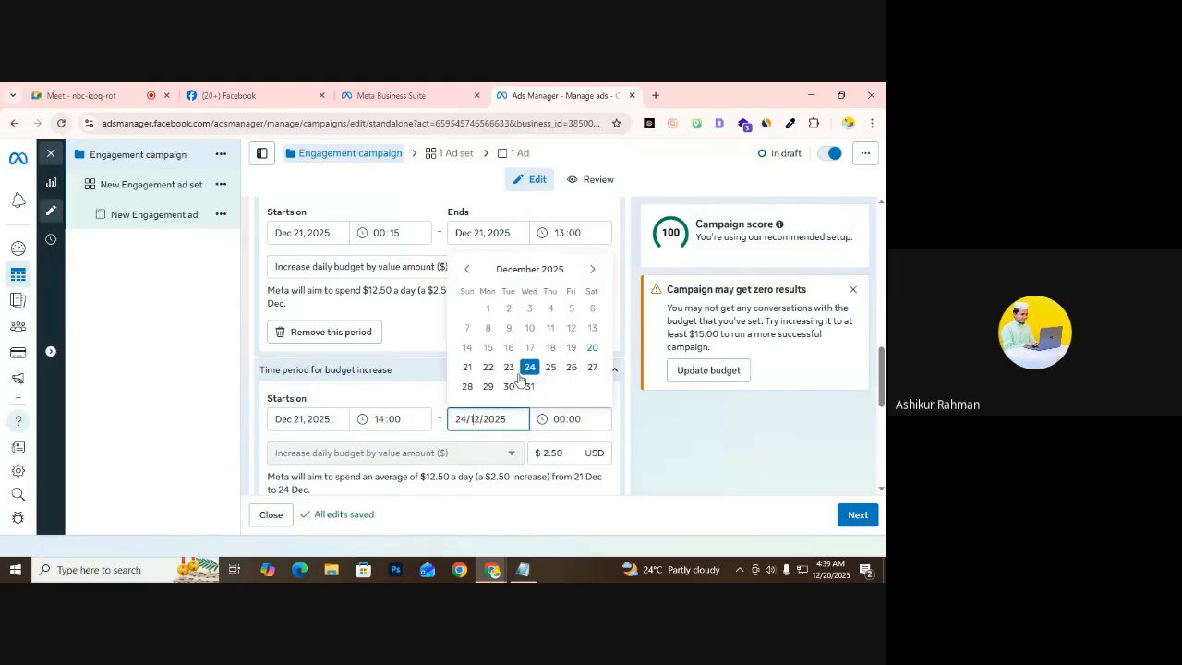
left_click(467, 367)
left_click(569, 418)
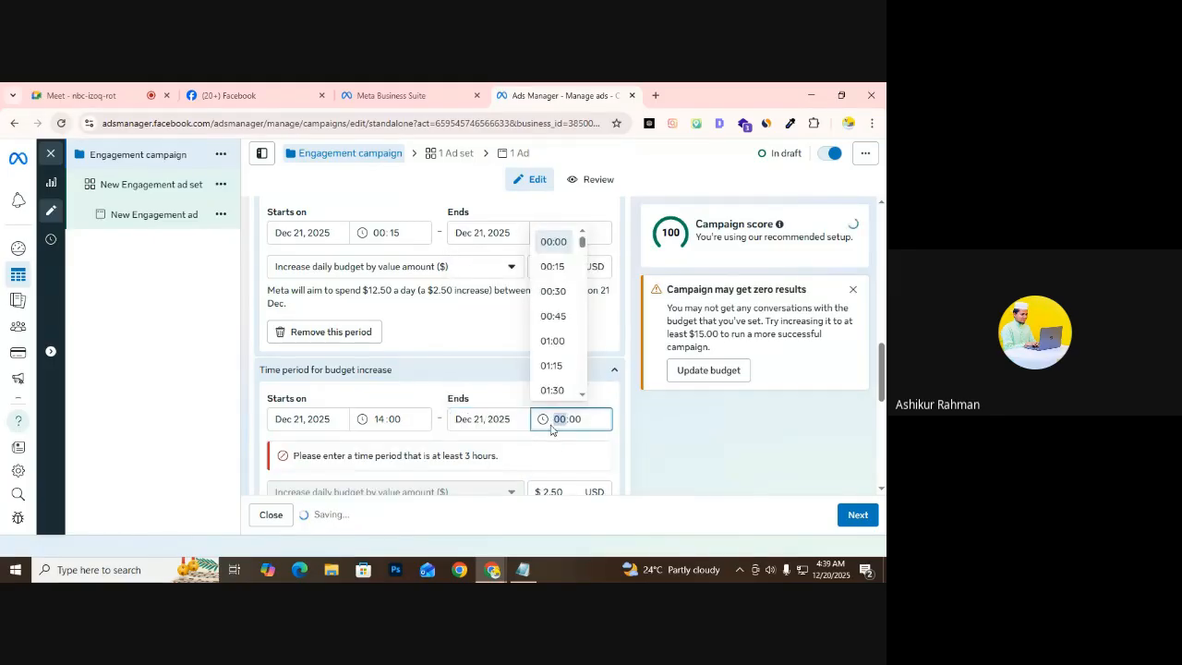
scroll(571, 355, "down", 15)
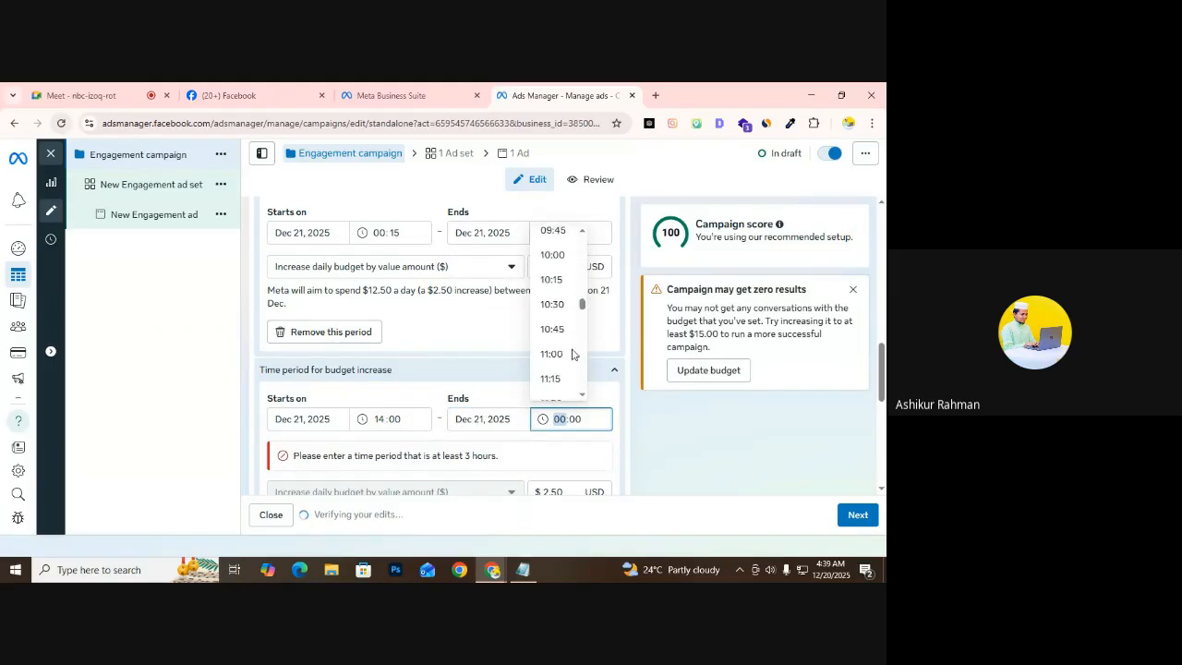
scroll(572, 355, "down", 6)
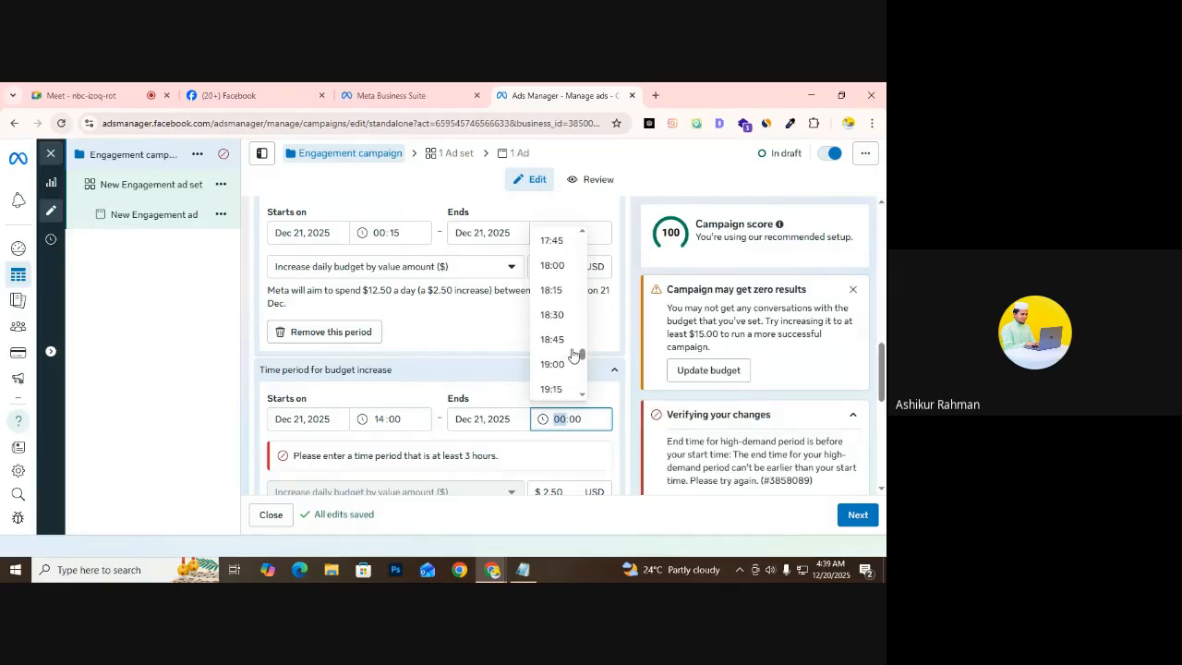
scroll(568, 355, "down", 2)
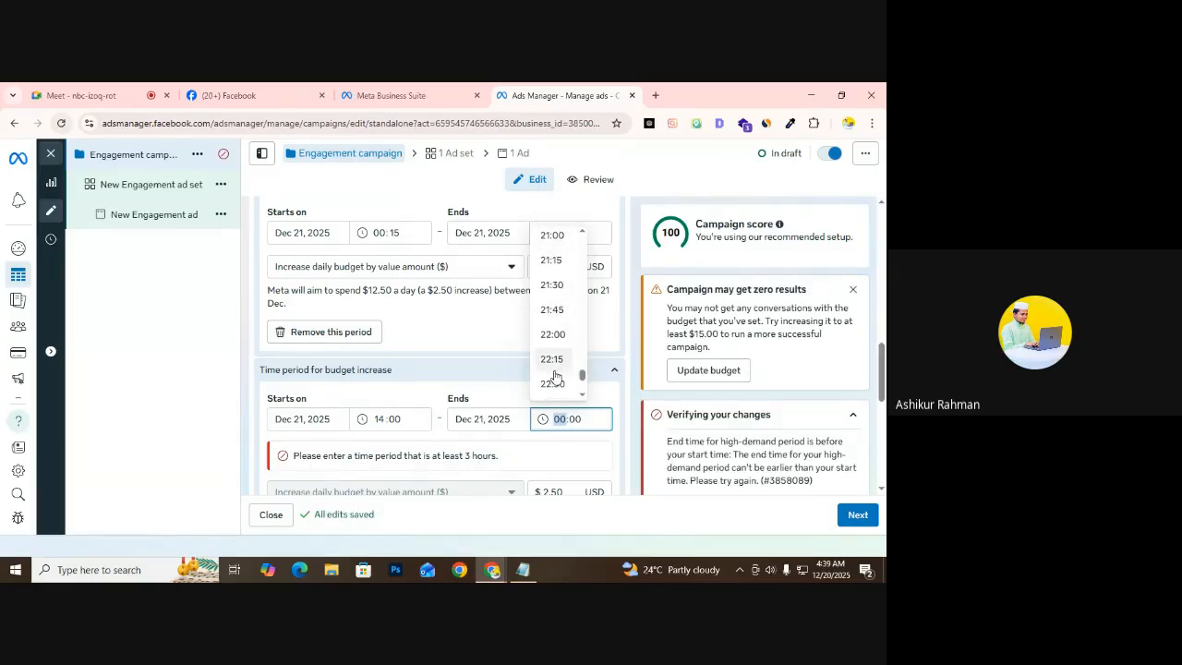
scroll(554, 342, "down", 2)
left_click(553, 311)
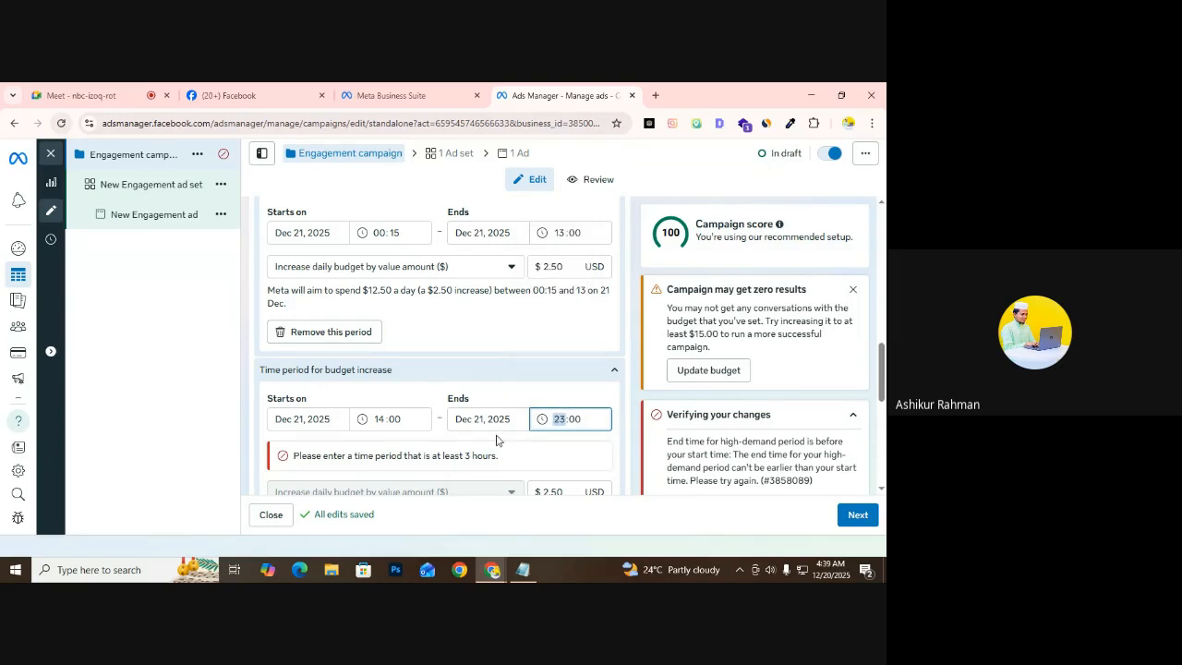
Review the second budget increase period and set its daily budget increase to $1.00
scroll(397, 378, "down", 2)
scroll(421, 372, "down", 1)
scroll(312, 350, "up", 3)
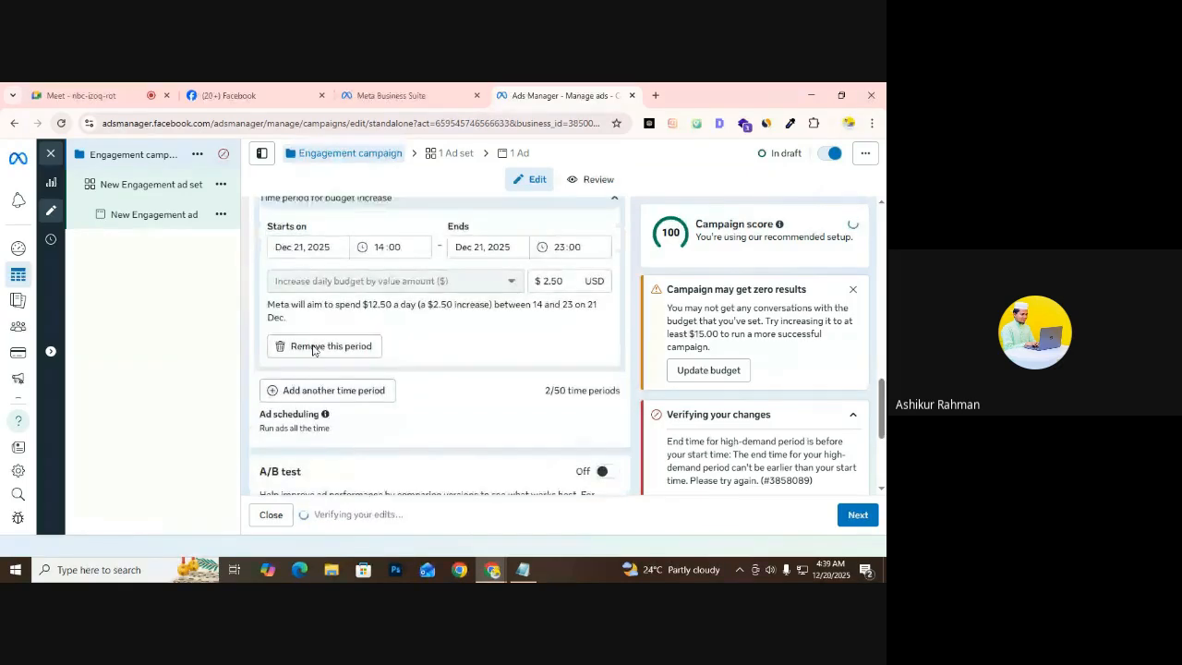
scroll(312, 350, "down", 3)
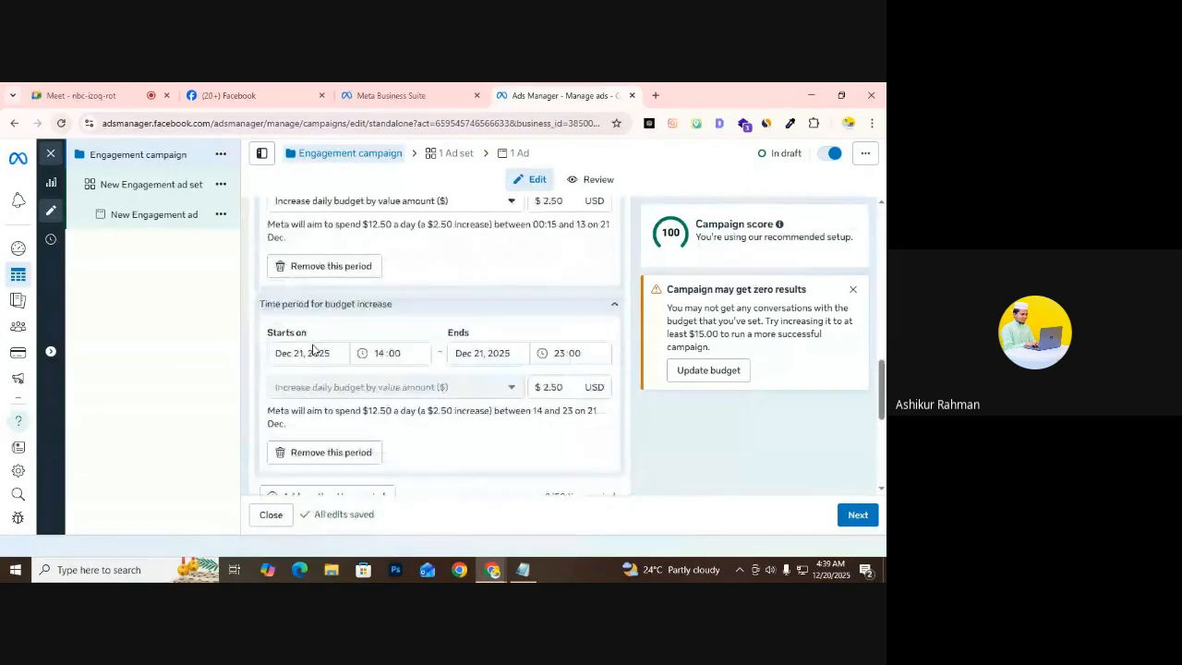
scroll(313, 350, "up", 2)
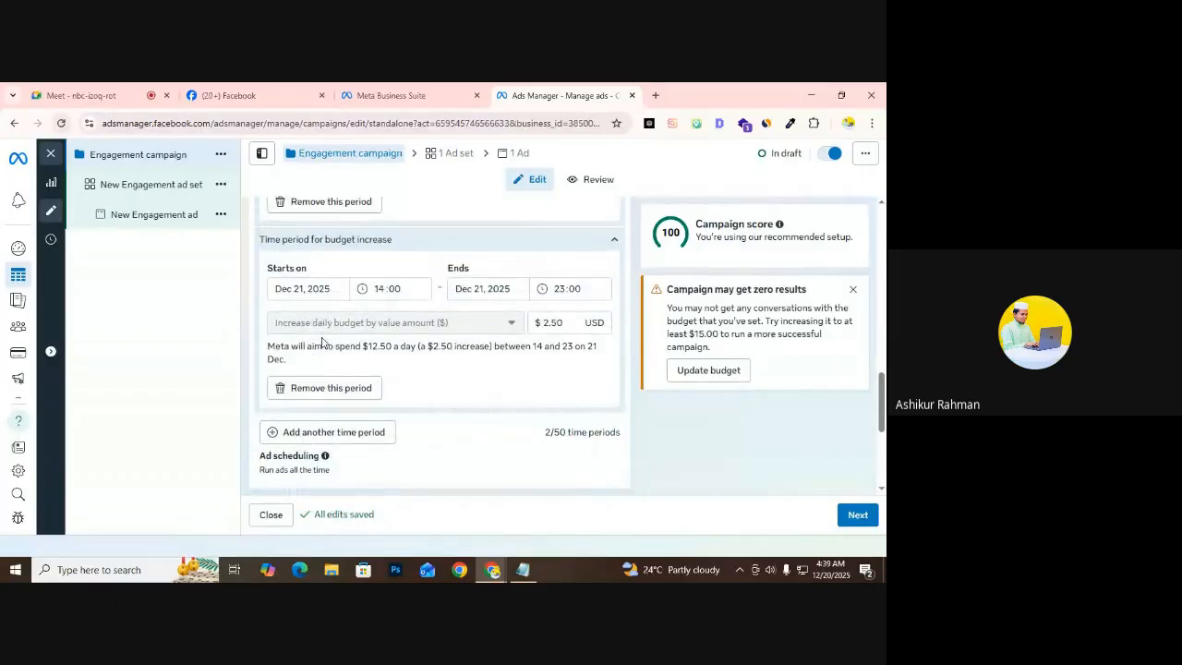
scroll(378, 446, "down", 1)
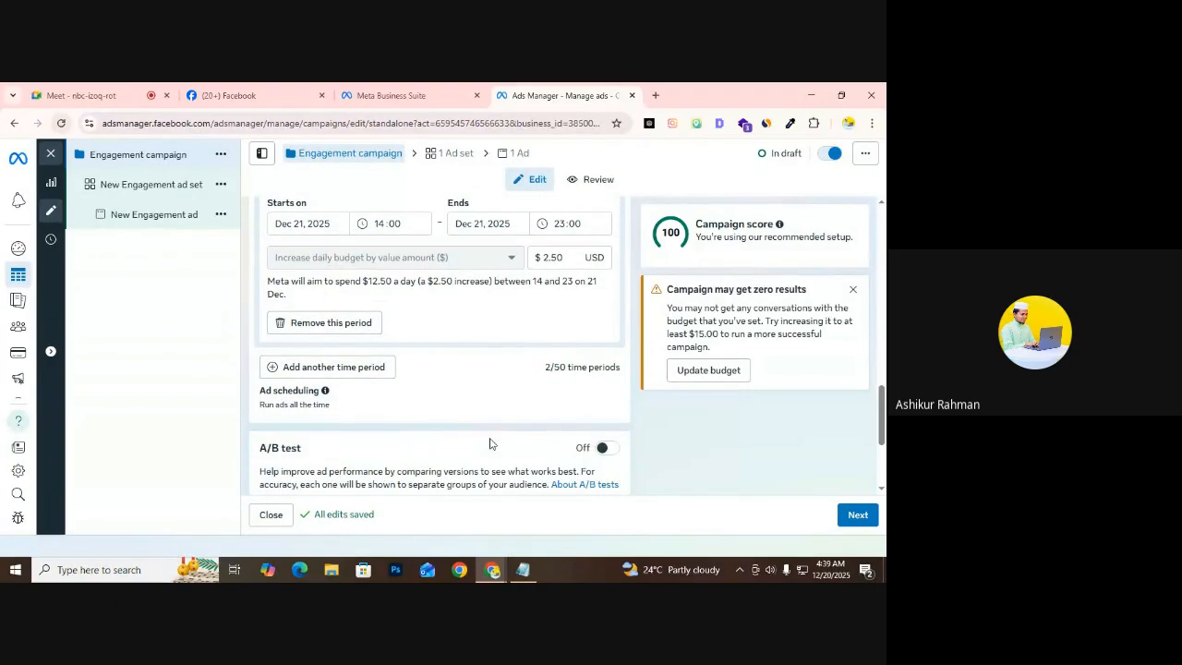
scroll(572, 374, "up", 2)
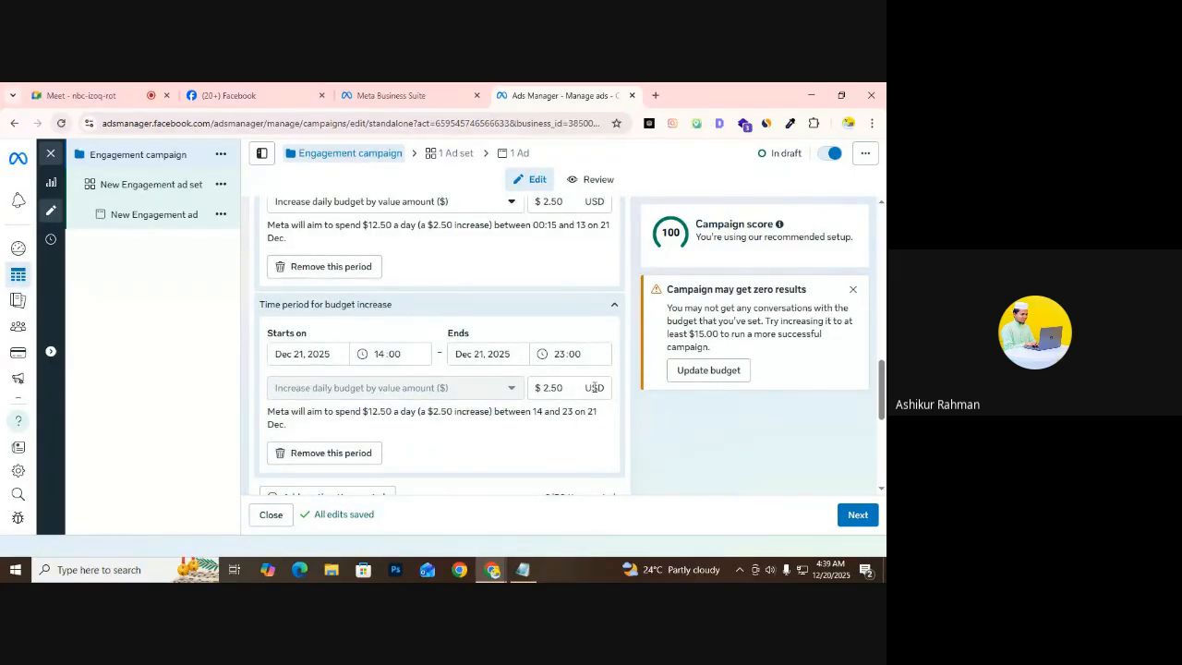
double_click(564, 387)
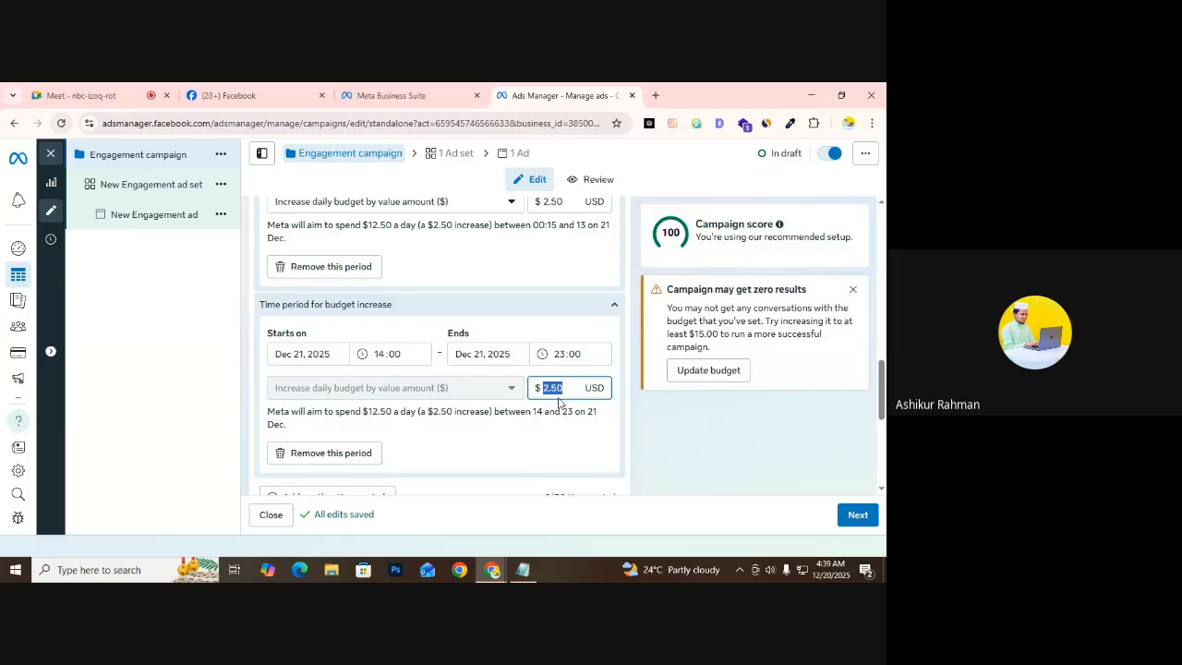
key("BackSpace")
type("1")
left_click(465, 453)
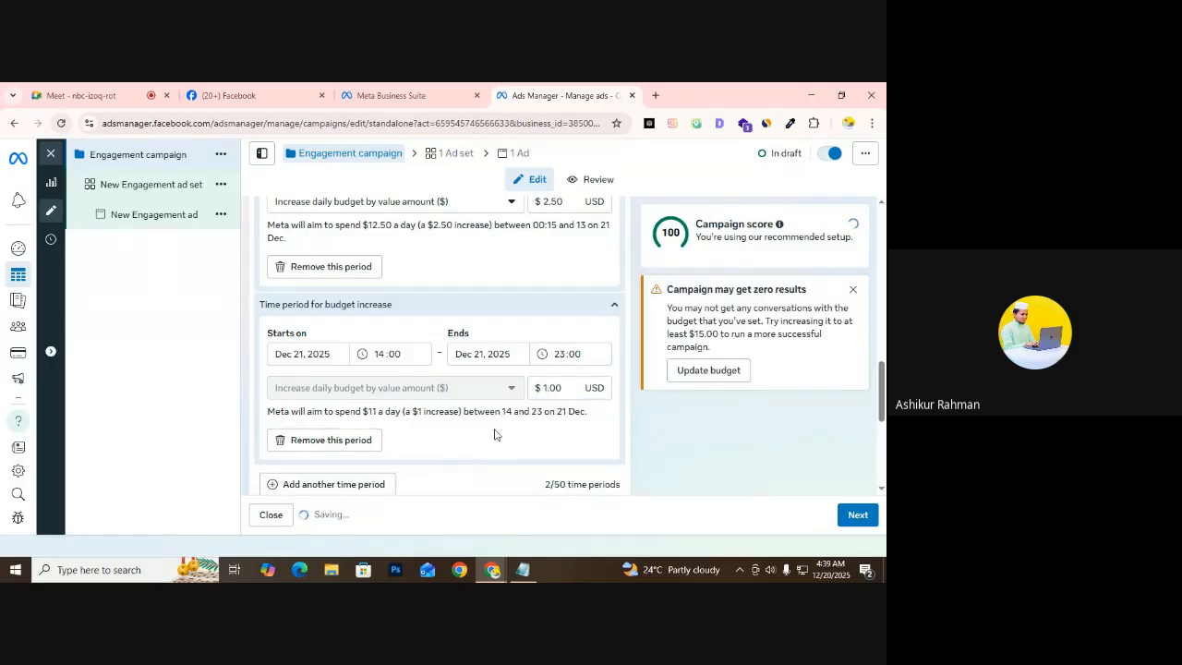
Set the first period's daily budget increase to $0.50 and dismiss the warning about the campaign getting zero results
scroll(549, 392, "up", 2)
left_click(548, 333)
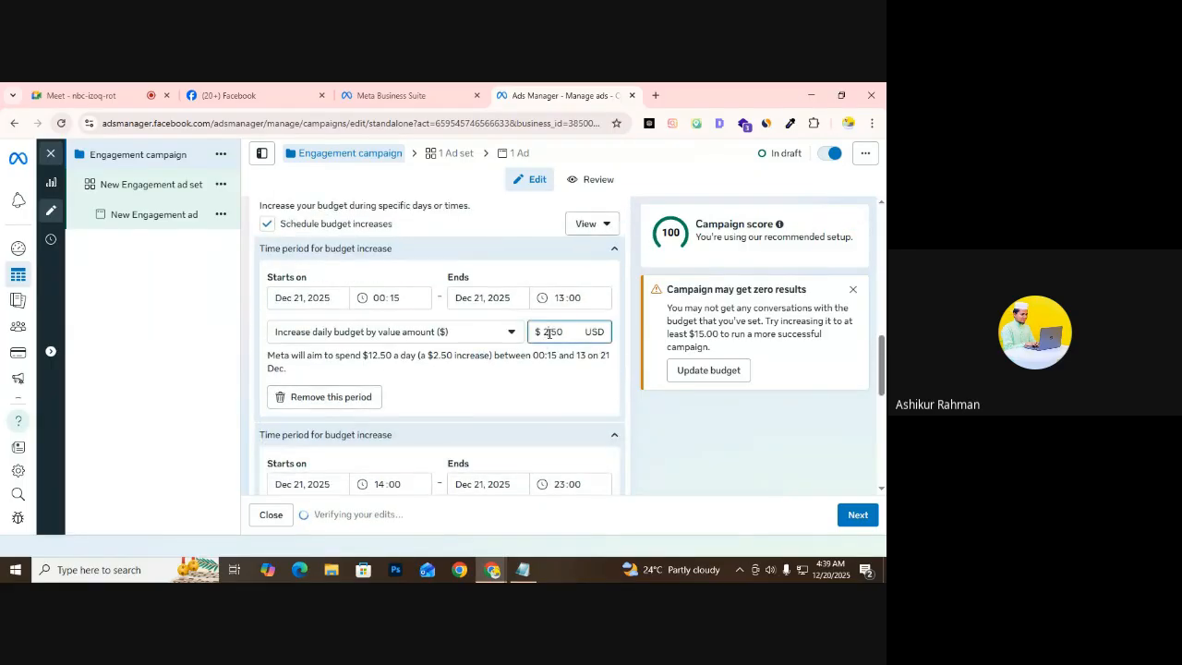
double_click(549, 332)
type("1.5")
scroll(418, 369, "up", 3)
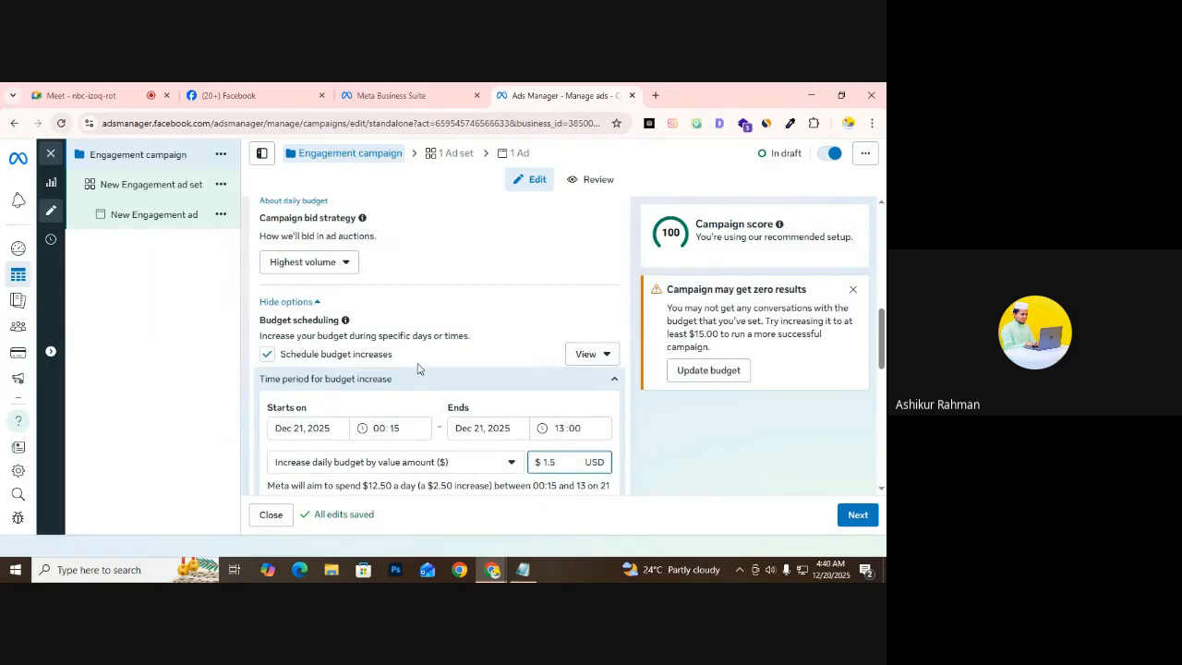
scroll(406, 367, "down", 1)
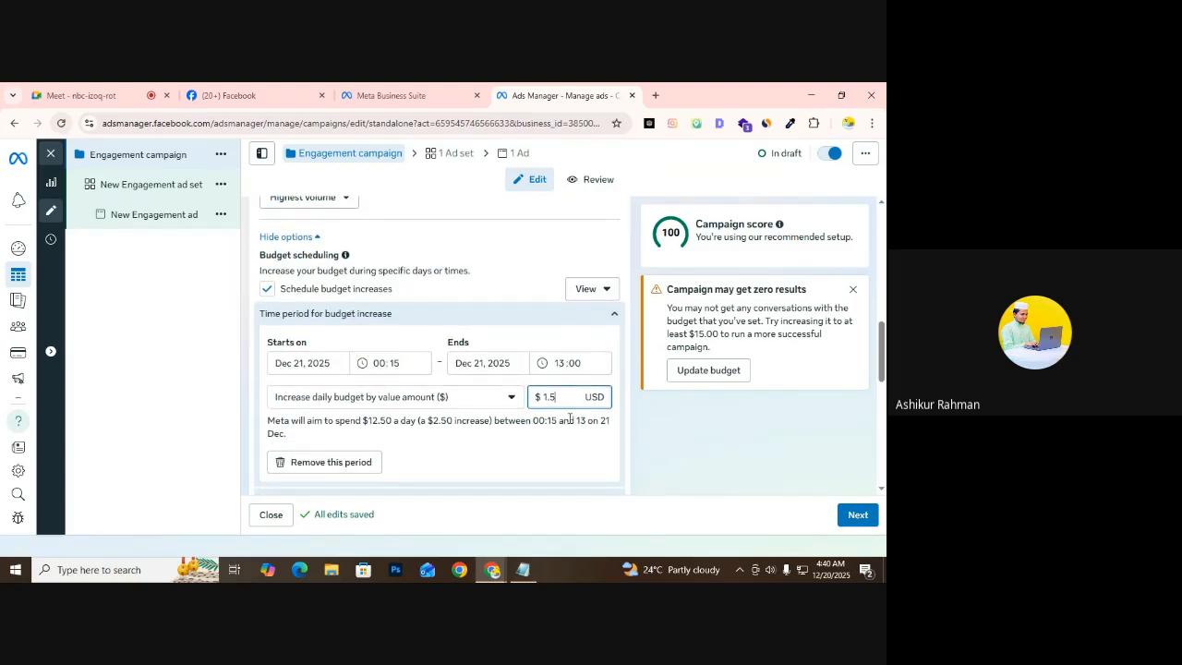
scroll(562, 402, "down", 4)
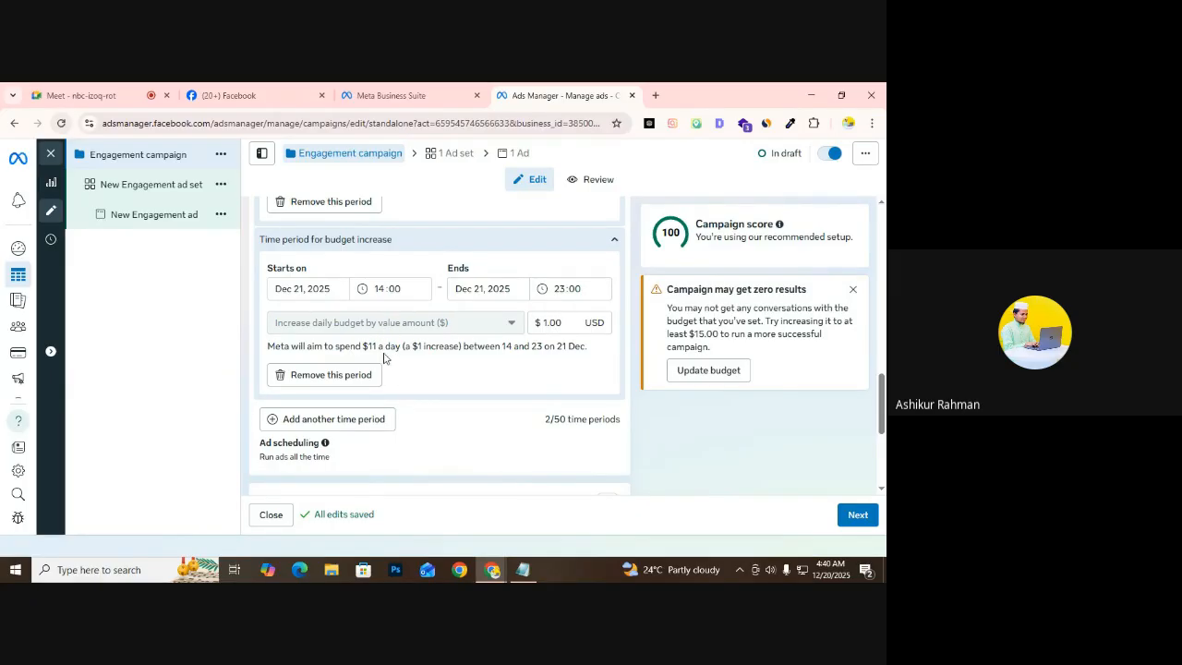
left_click(852, 290)
scroll(430, 359, "up", 1)
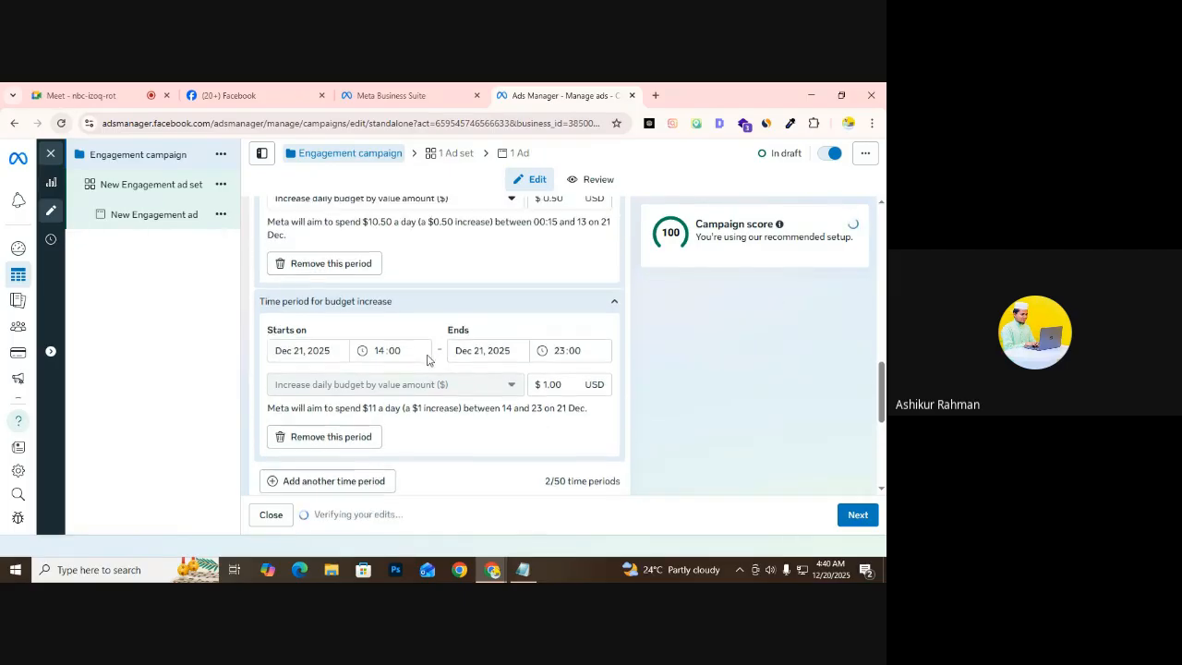
Compare the increase amounts of both periods and read the second period's planned daily spend description
scroll(427, 358, "up", 1)
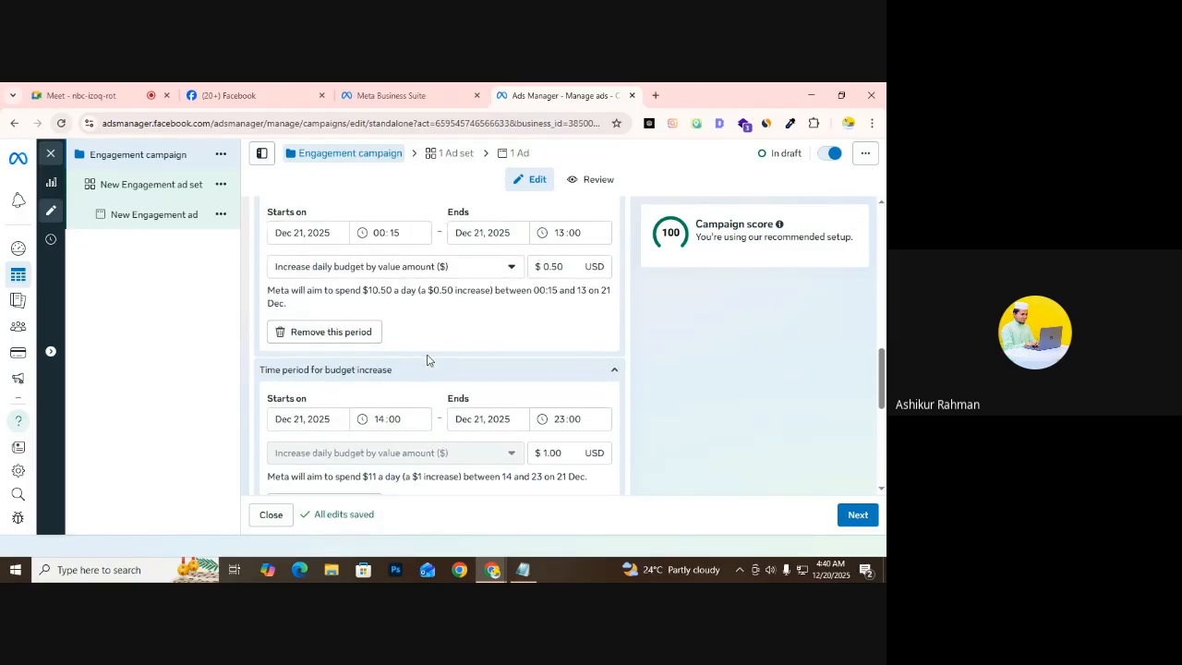
scroll(546, 462, "down", 1)
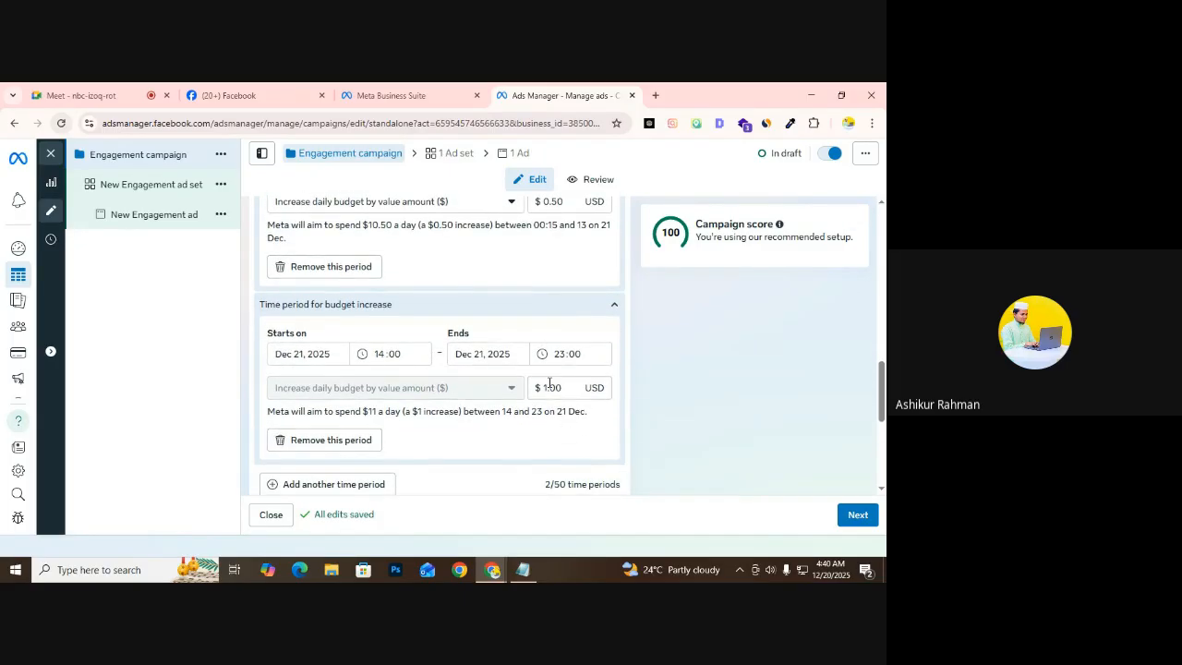
left_click_drag(546, 388, 566, 389)
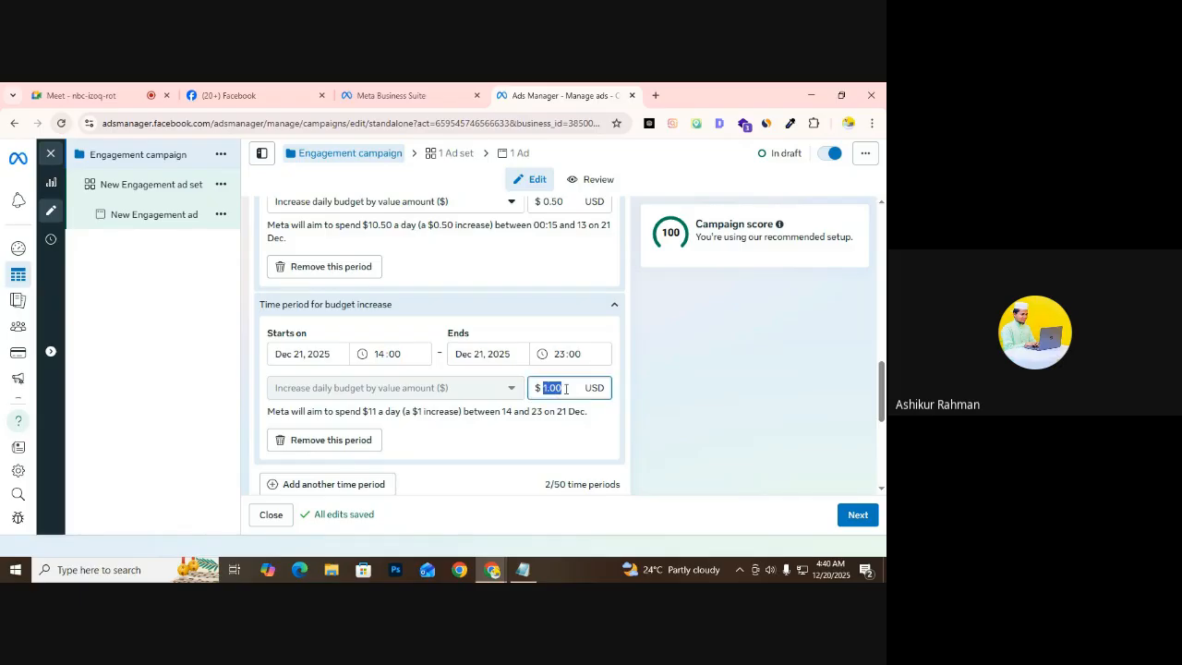
triple_click(416, 412)
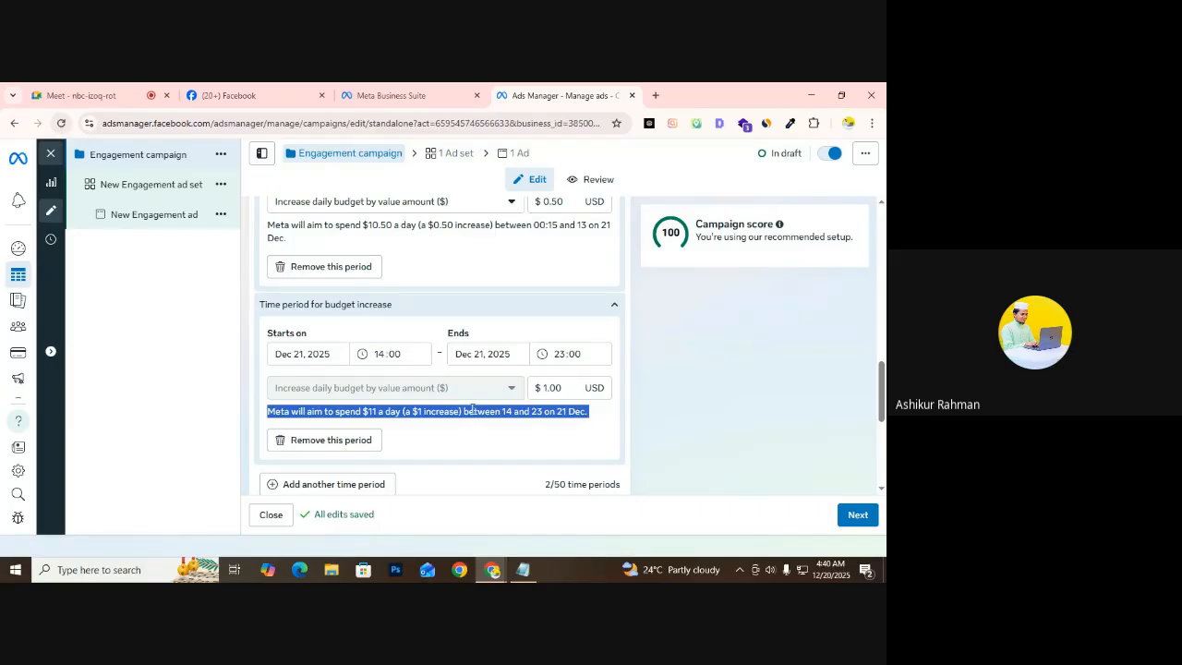
scroll(391, 342, "down", 1)
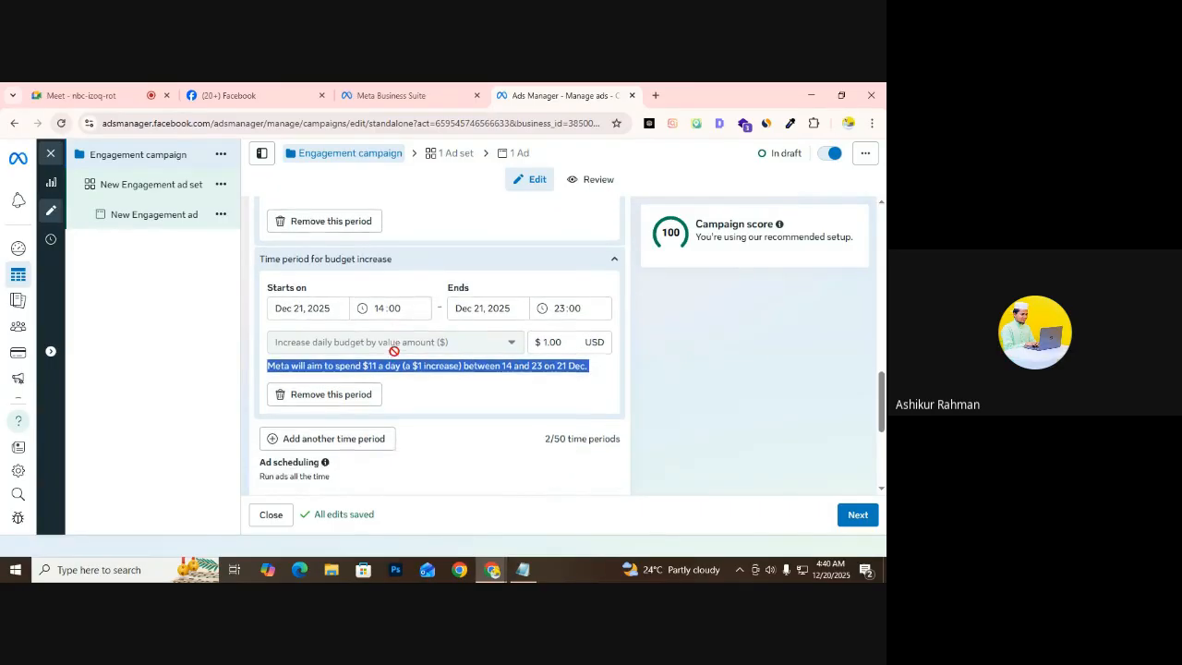
Turn off scheduled budget increases for the campaign and check the summaries of the two periods
scroll(406, 342, "up", 5)
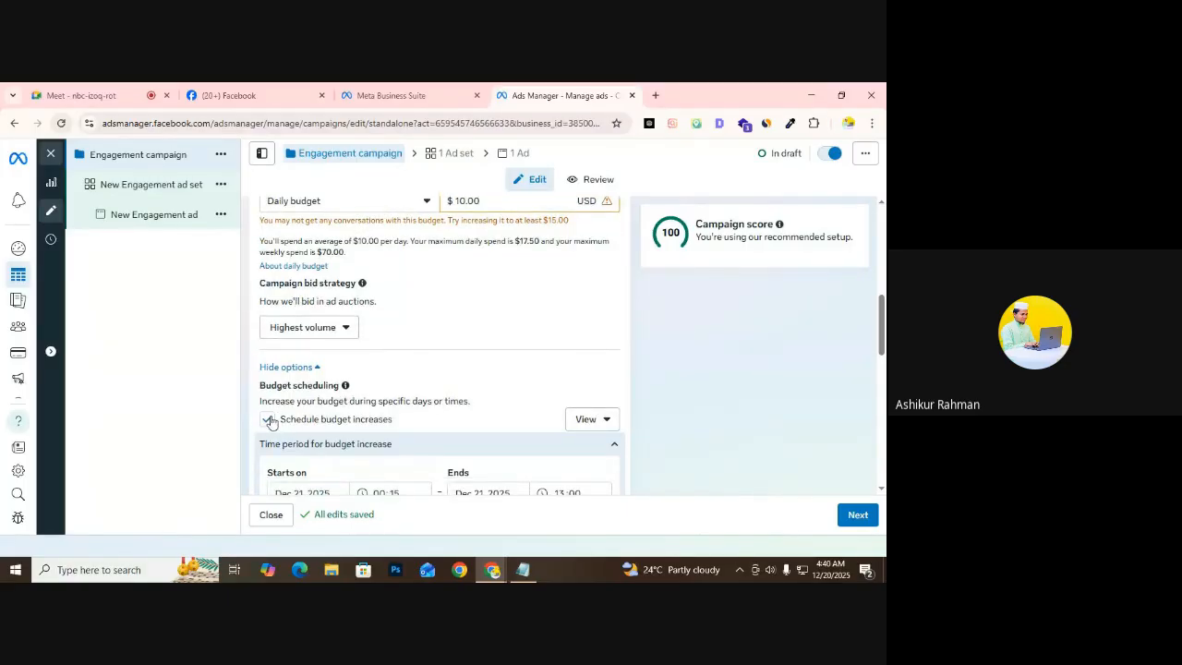
left_click(268, 421)
scroll(258, 388, "down", 2)
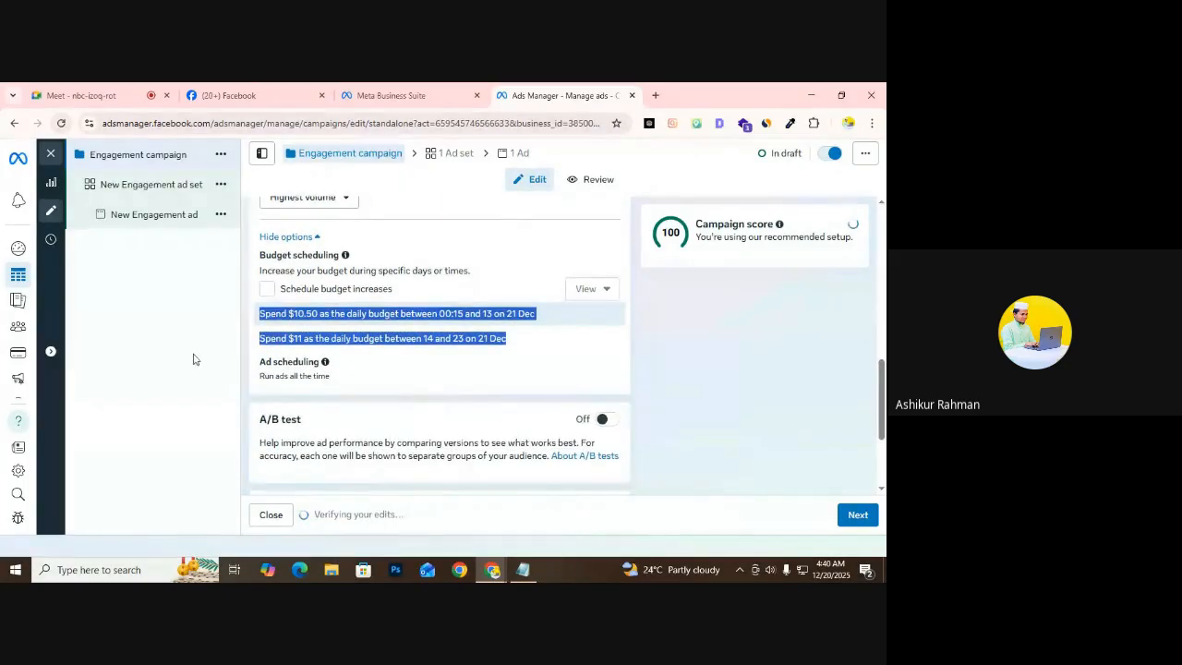
left_click(245, 326)
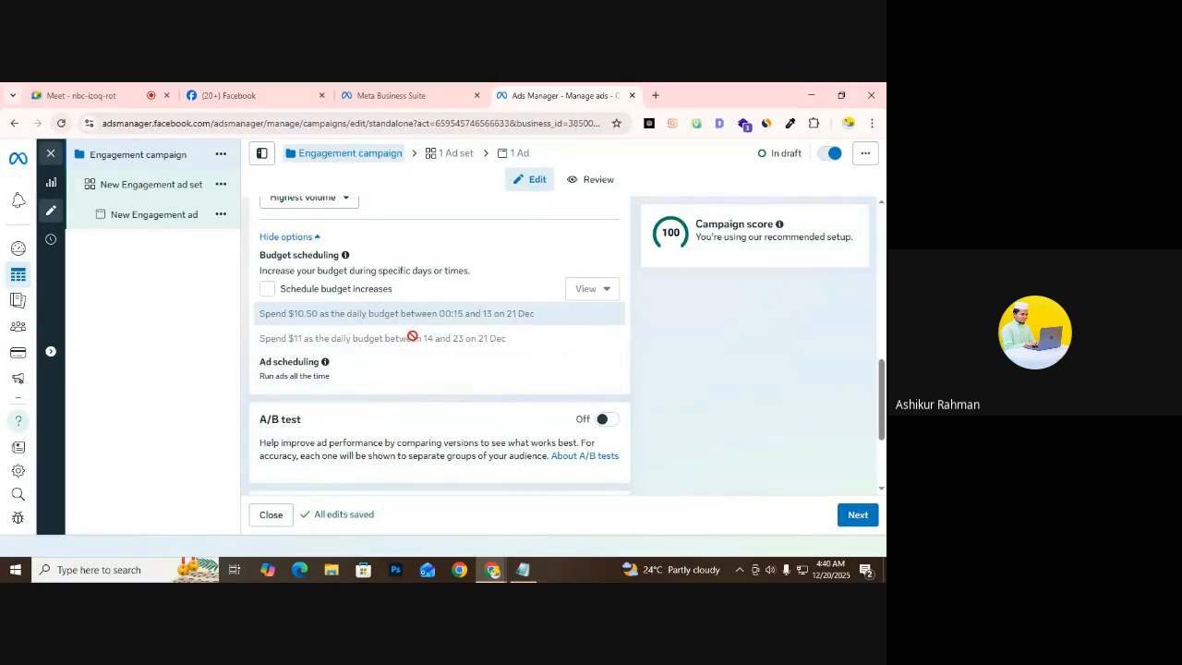
Check the campaign's daily budget settings and turn scheduled budget increases back on
scroll(434, 360, "up", 3)
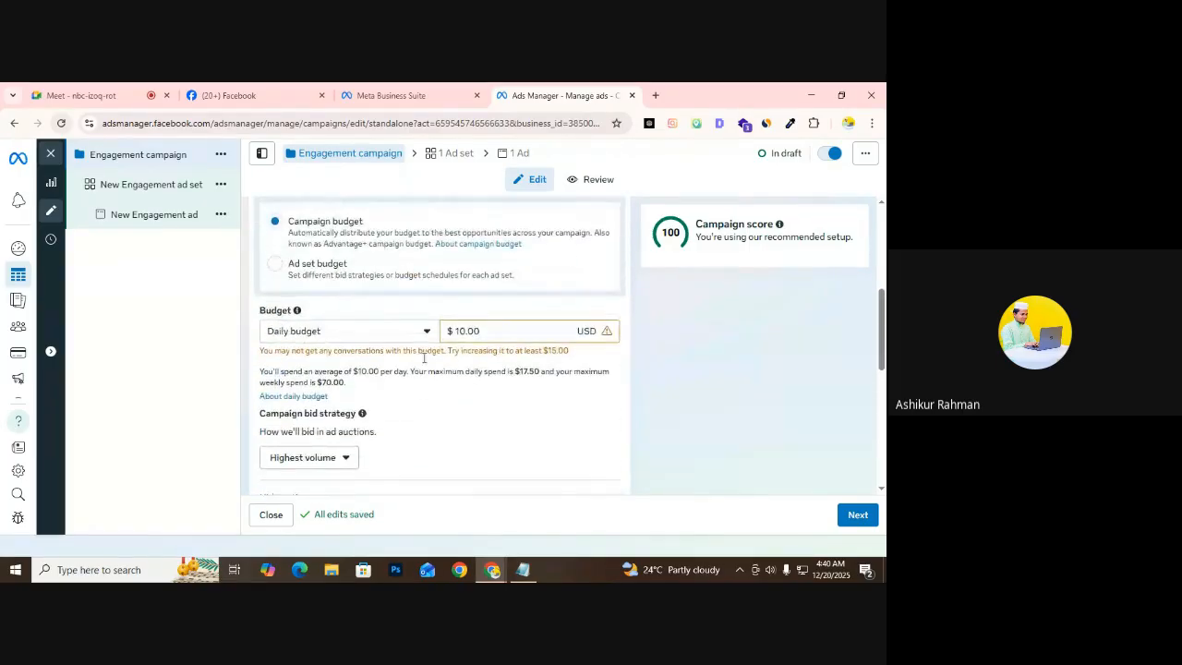
scroll(423, 363, "down", 1)
scroll(423, 363, "up", 2)
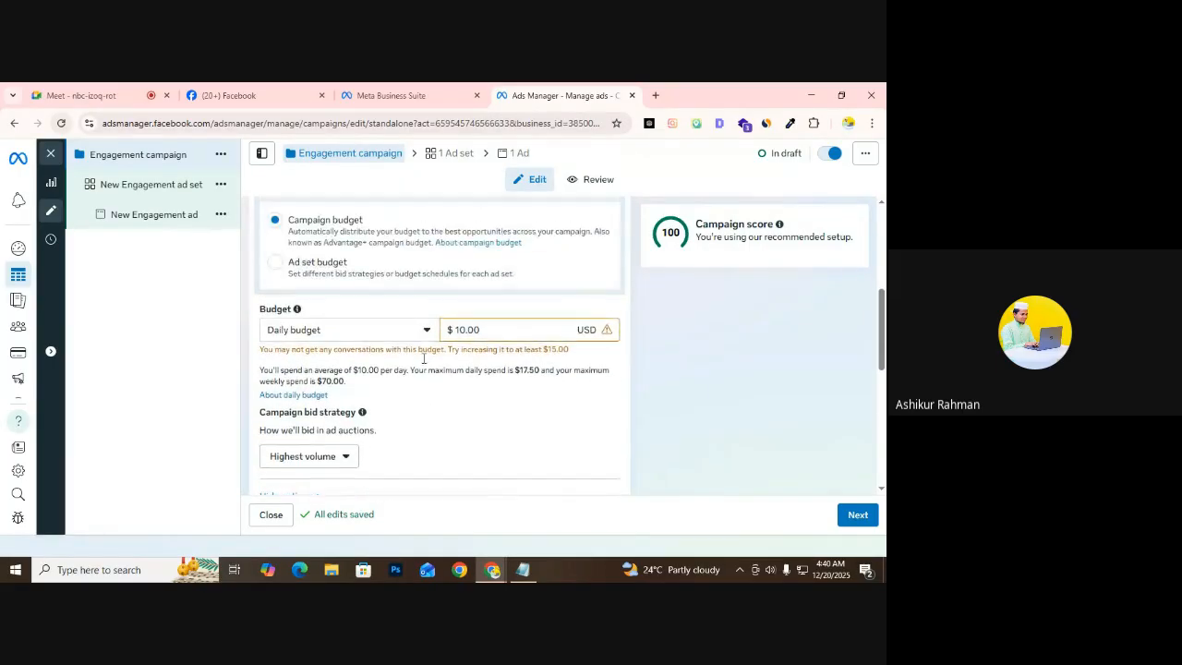
scroll(425, 363, "down", 4)
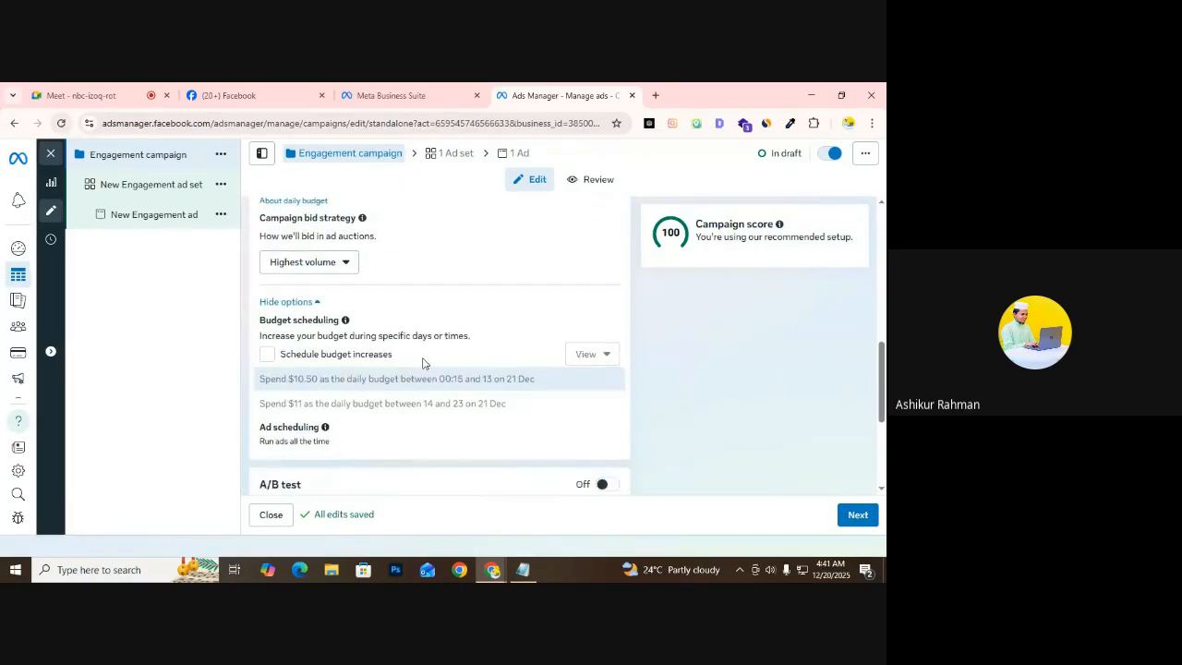
left_click(267, 356)
Review the A/B test section and read the Special Ad Categories description about which ads must be declared
scroll(277, 358, "down", 5)
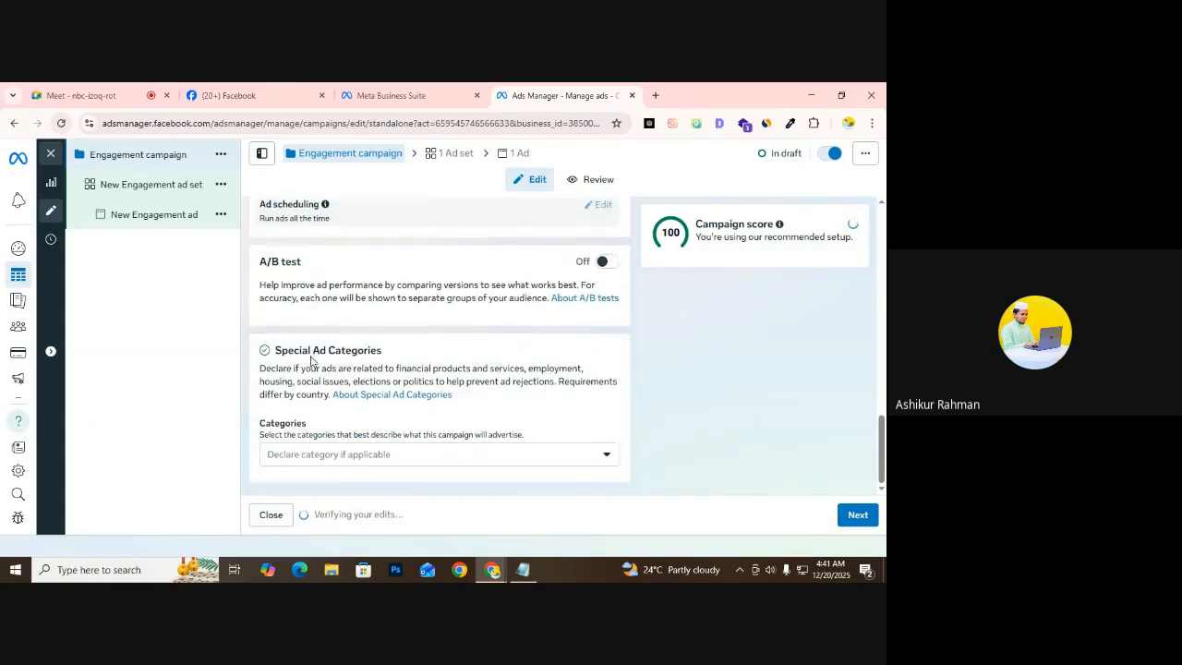
scroll(305, 357, "up", 2)
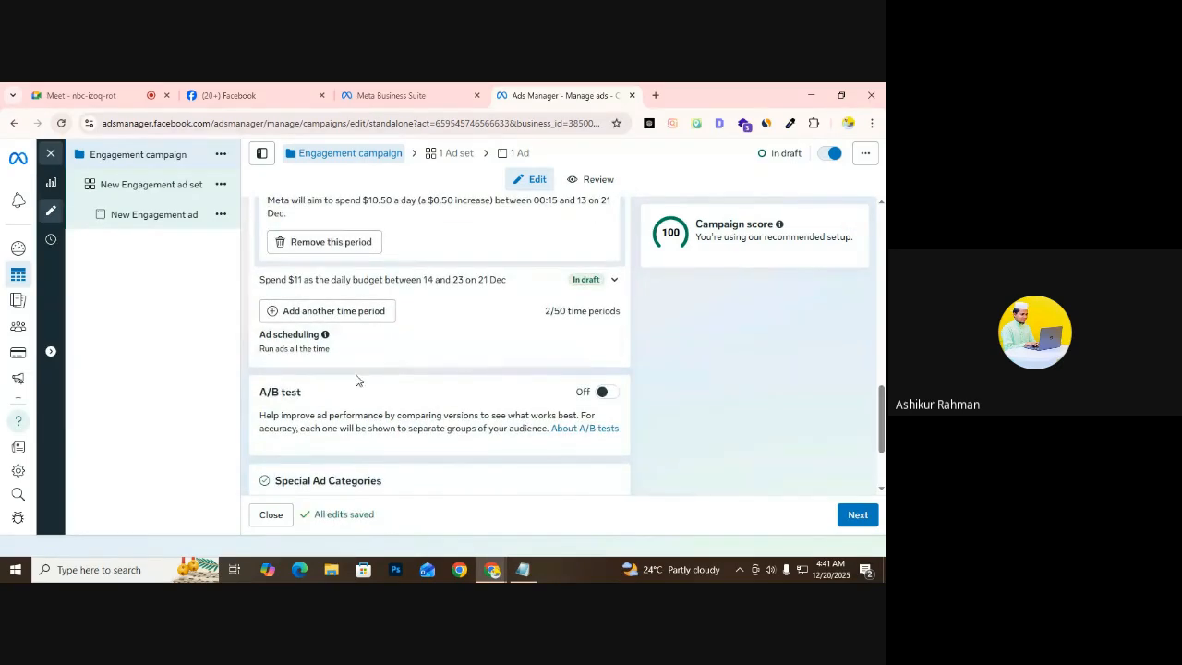
scroll(358, 380, "down", 1)
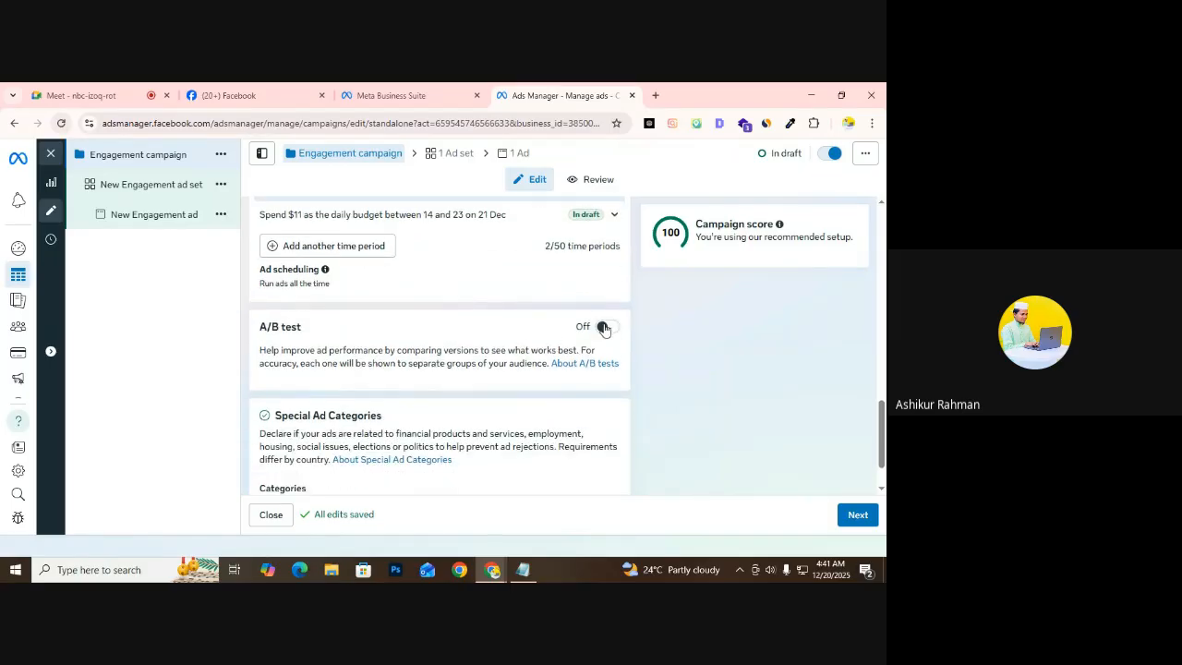
scroll(440, 347, "down", 1)
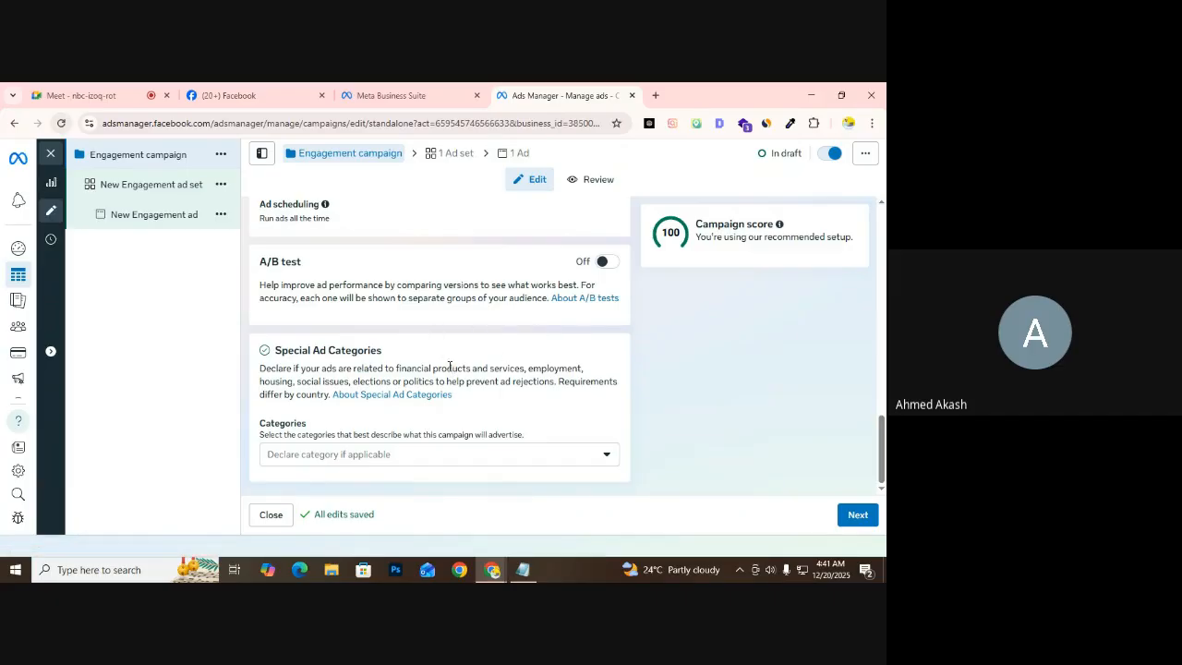
triple_click(361, 371)
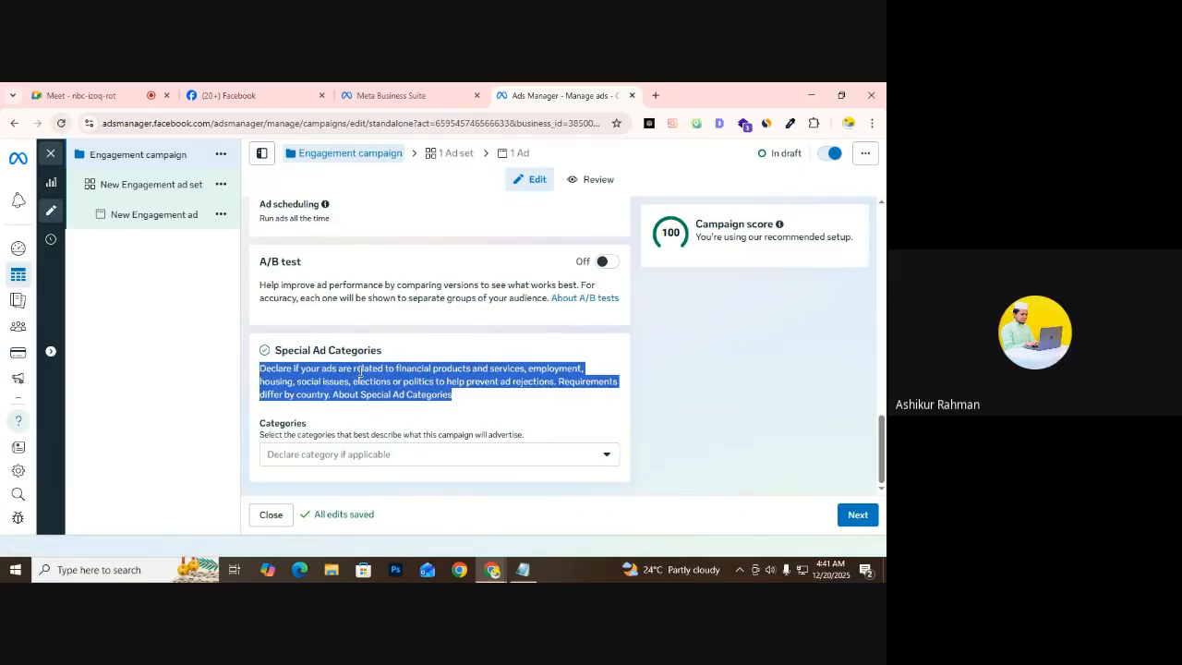
Reread the Special Ad Categories requirements and check the campaign score note about the recommended setup
left_click_drag(360, 371, 319, 406)
left_click_drag(320, 382, 318, 380)
scroll(310, 396, "up", 1)
scroll(310, 396, "down", 1)
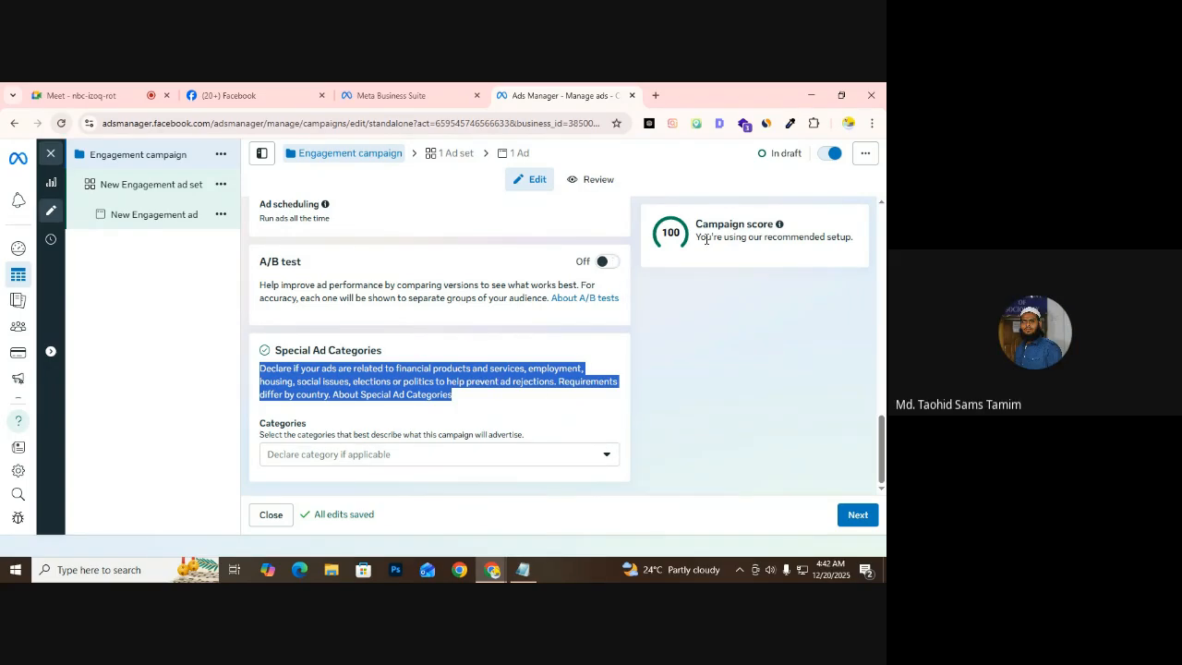
left_click_drag(695, 224, 855, 244)
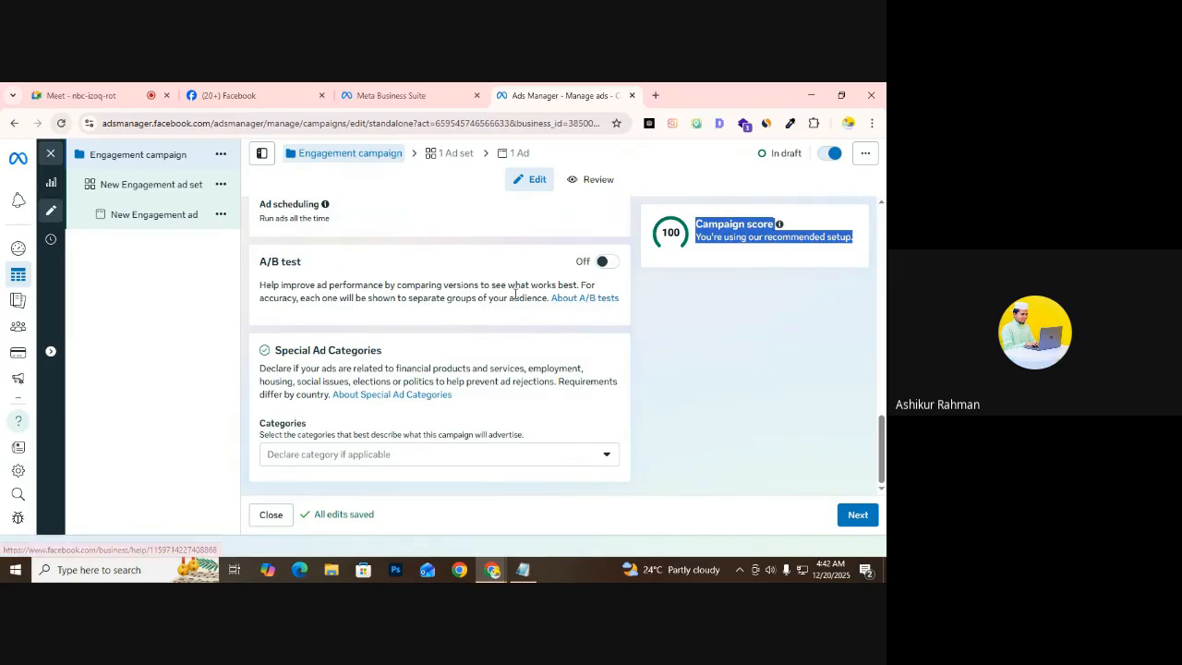
Read the A/B test description about comparing ad versions across separate audience groups
left_click(288, 287)
triple_click(288, 288)
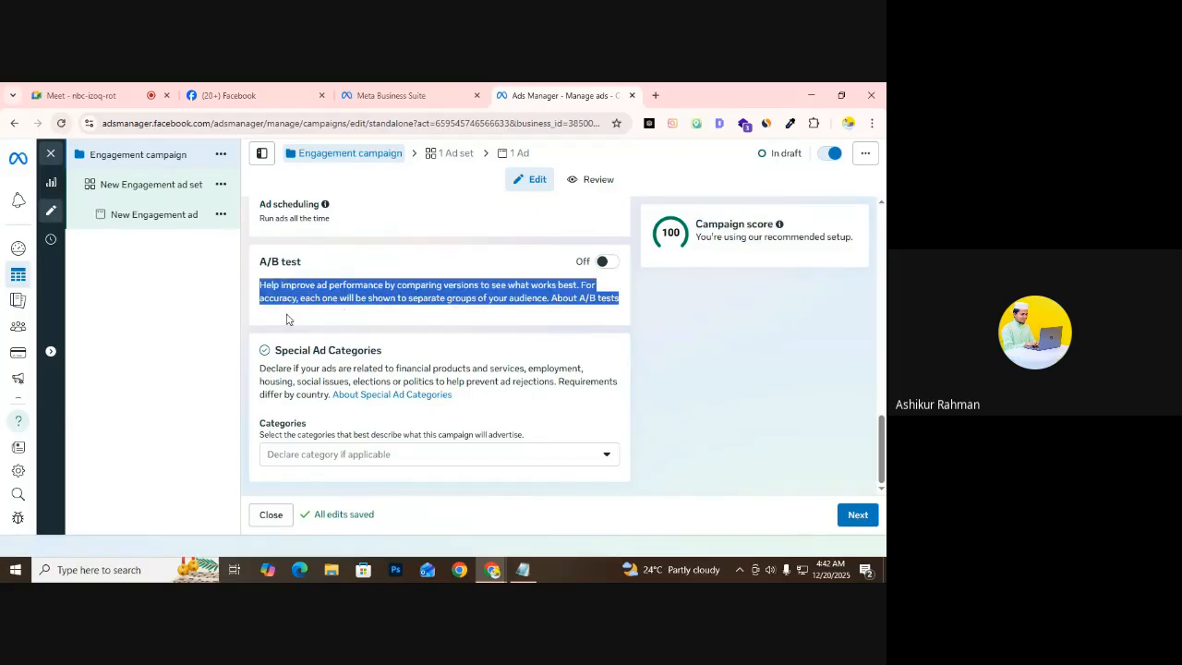
left_click_drag(316, 302, 371, 315)
left_click_drag(427, 288, 384, 323)
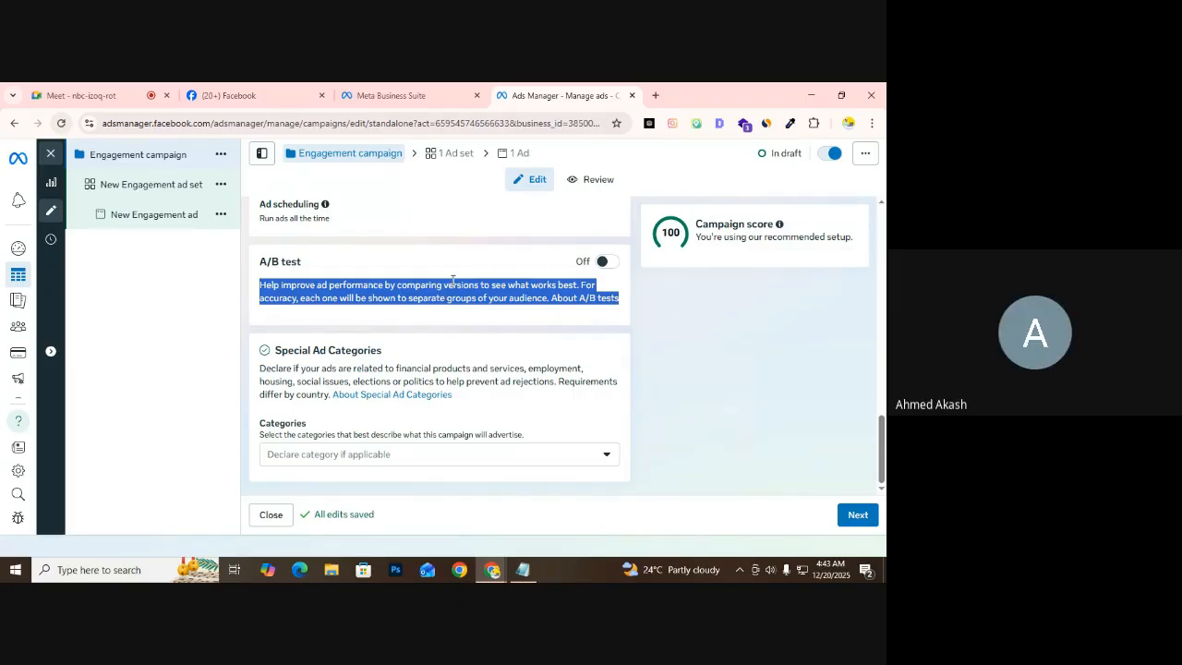
left_click_drag(405, 285, 404, 304)
left_click_drag(406, 311, 363, 310)
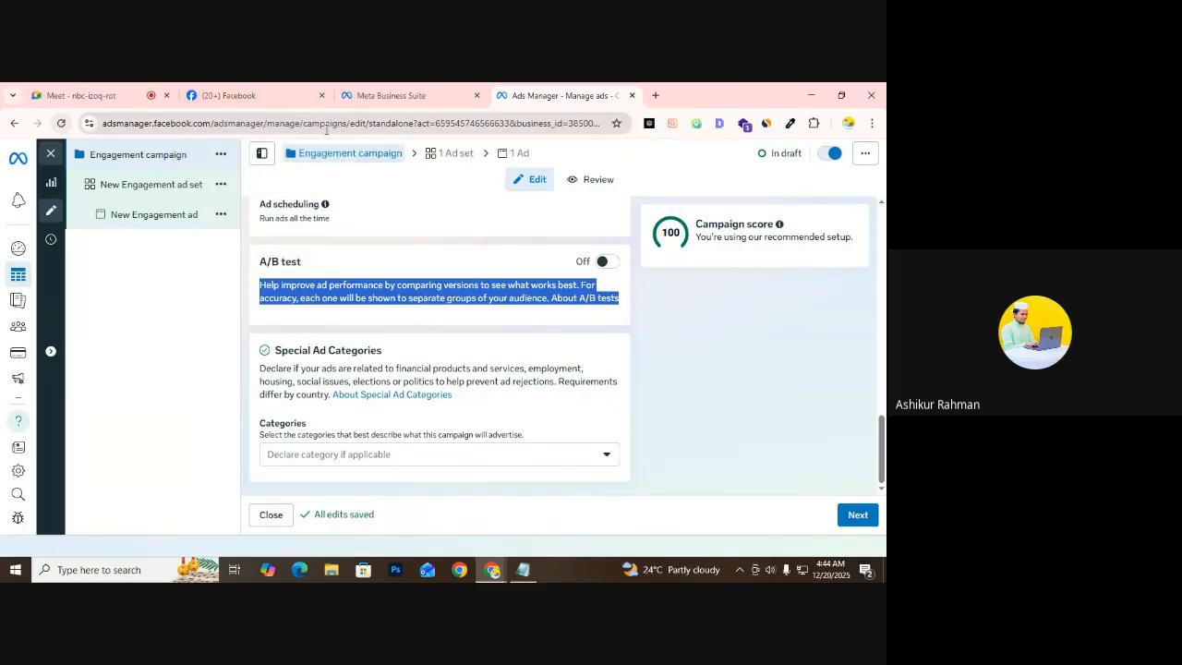
Switch to the Google Meet call, check its recording status, and return to Ads Manager
left_click(146, 90)
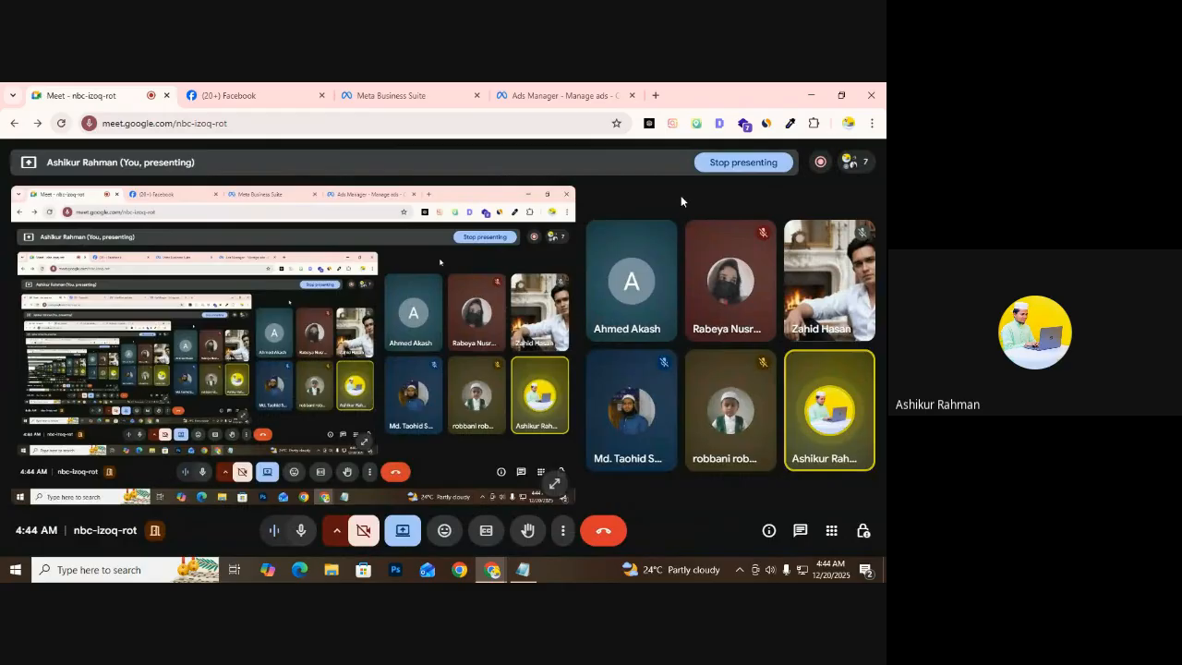
left_click(820, 161)
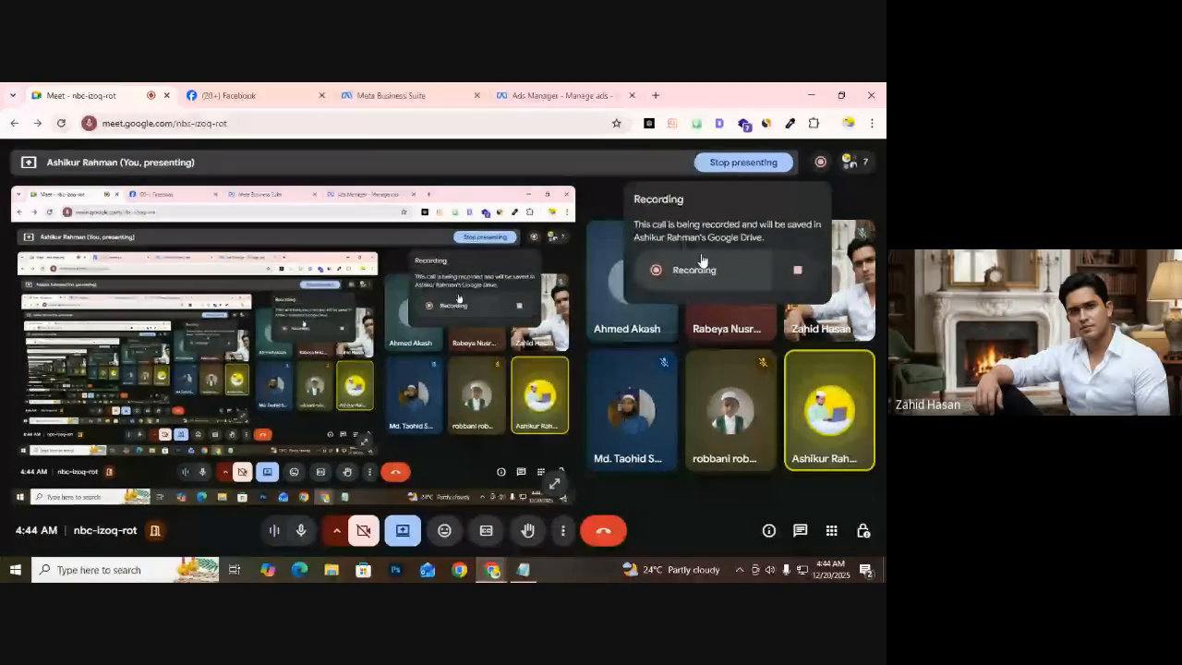
left_click(581, 193)
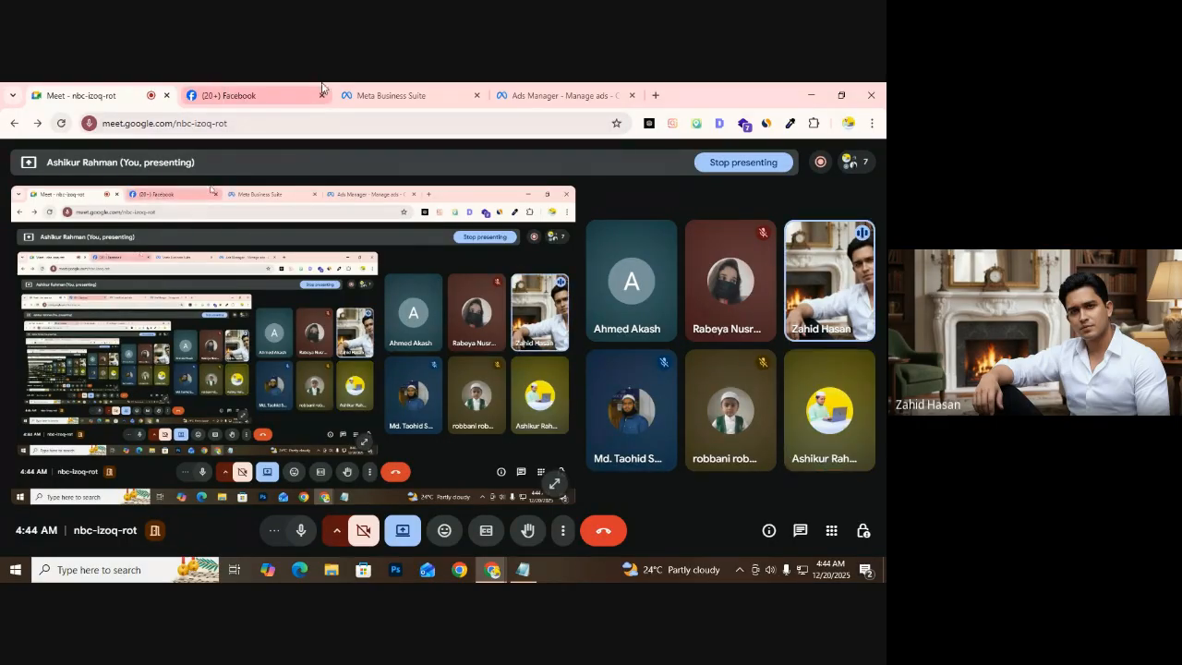
left_click(554, 95)
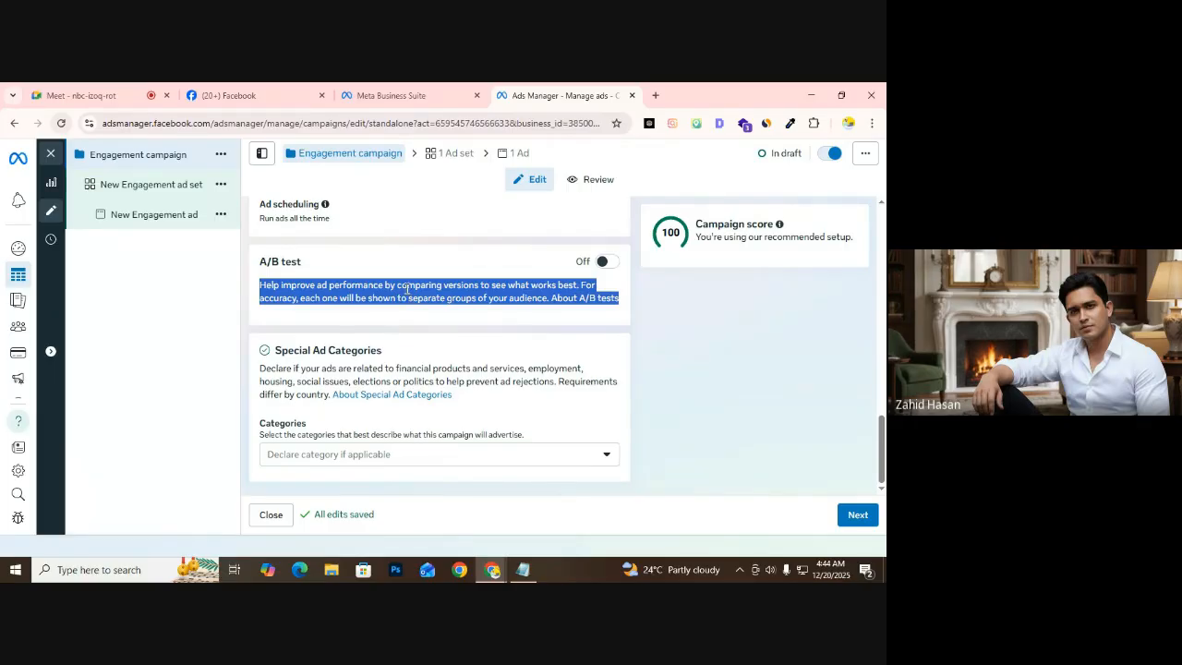
Review the campaign, ad set and ad levels in the Engagement campaign's hierarchy path
left_click(407, 289)
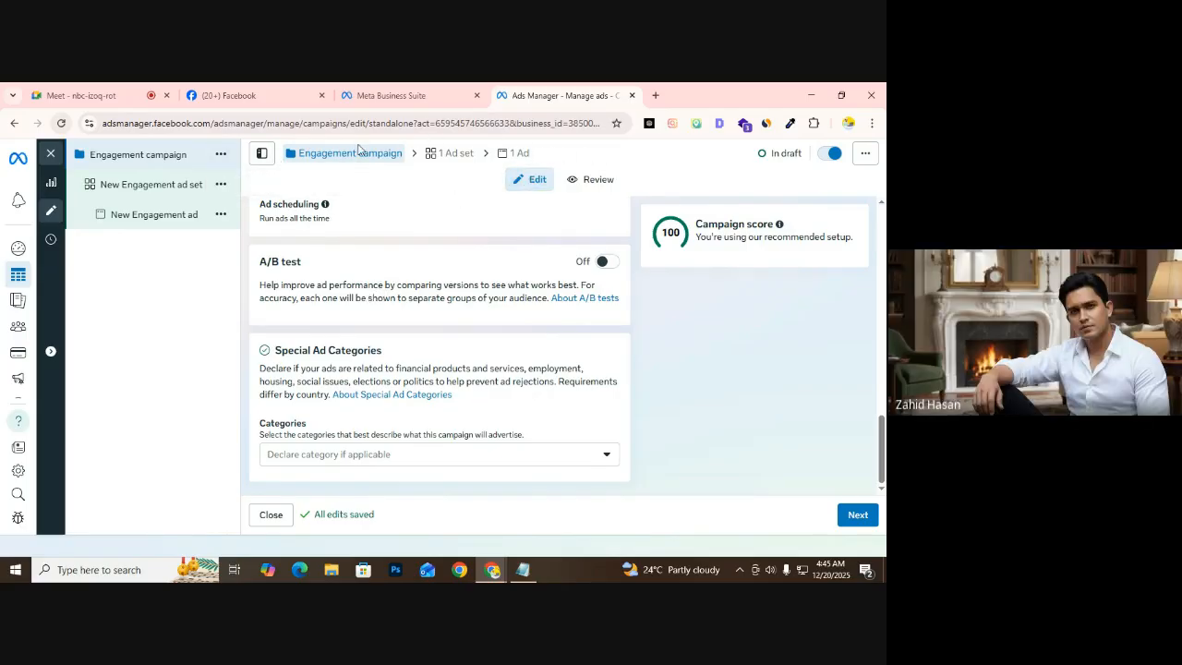
left_click_drag(245, 151, 604, 172)
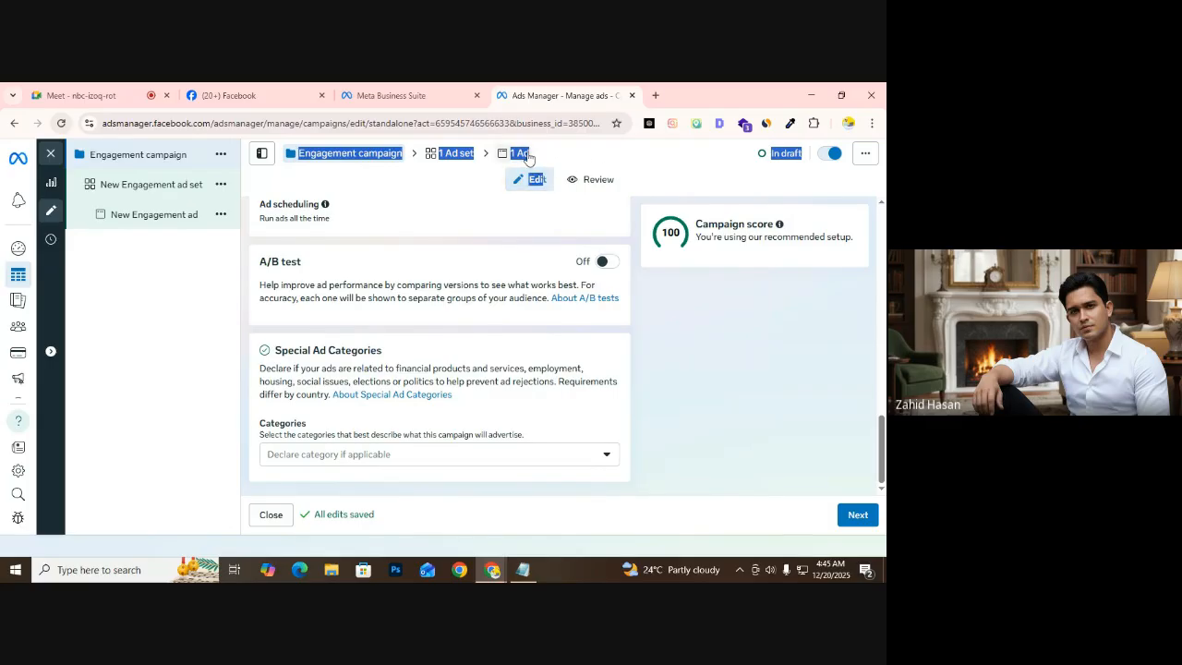
left_click_drag(529, 154, 528, 177)
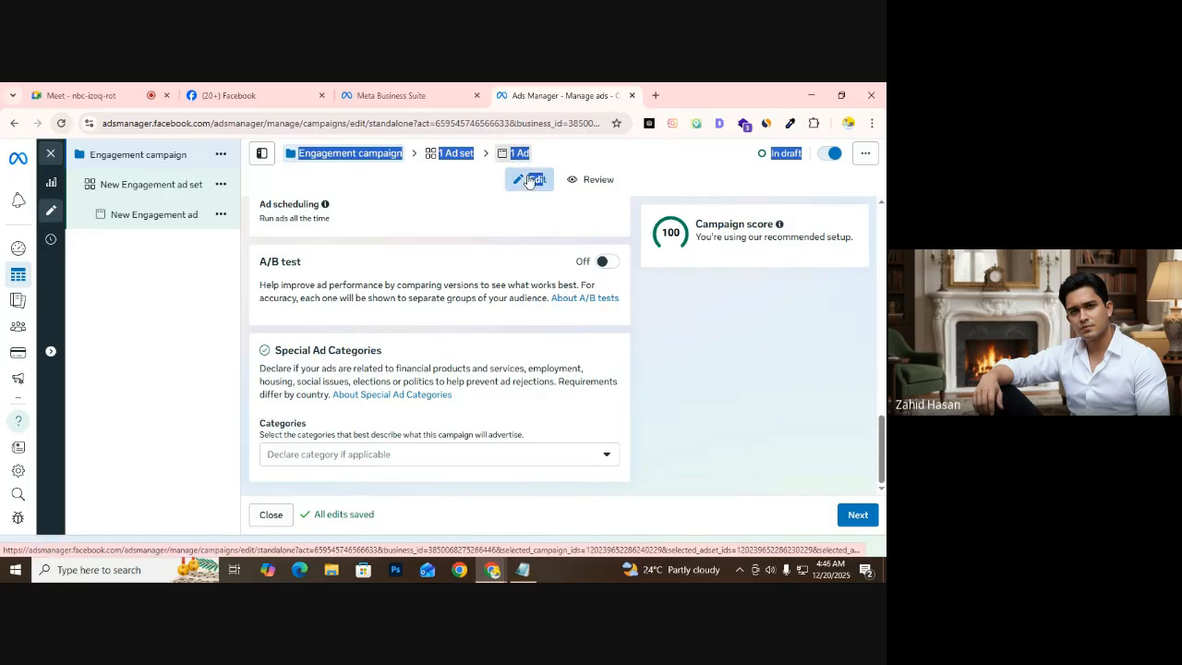
left_click(585, 159)
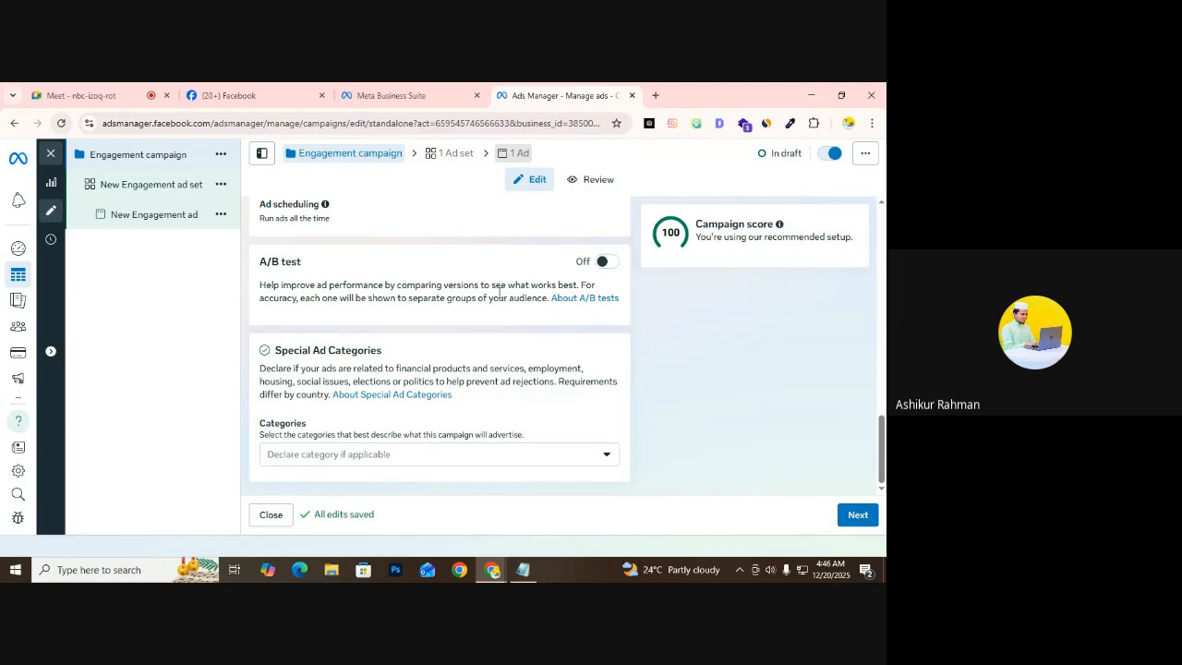
Switch to the Google Meet call and check its recording status and the people who joined
left_click(153, 87)
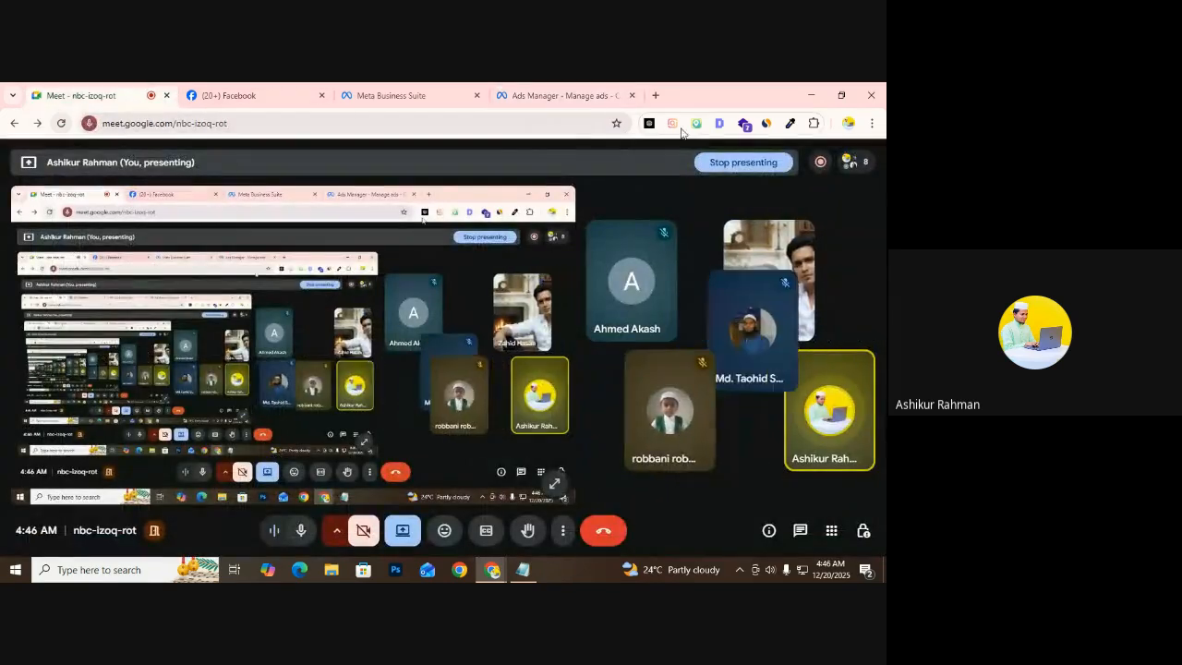
left_click(820, 162)
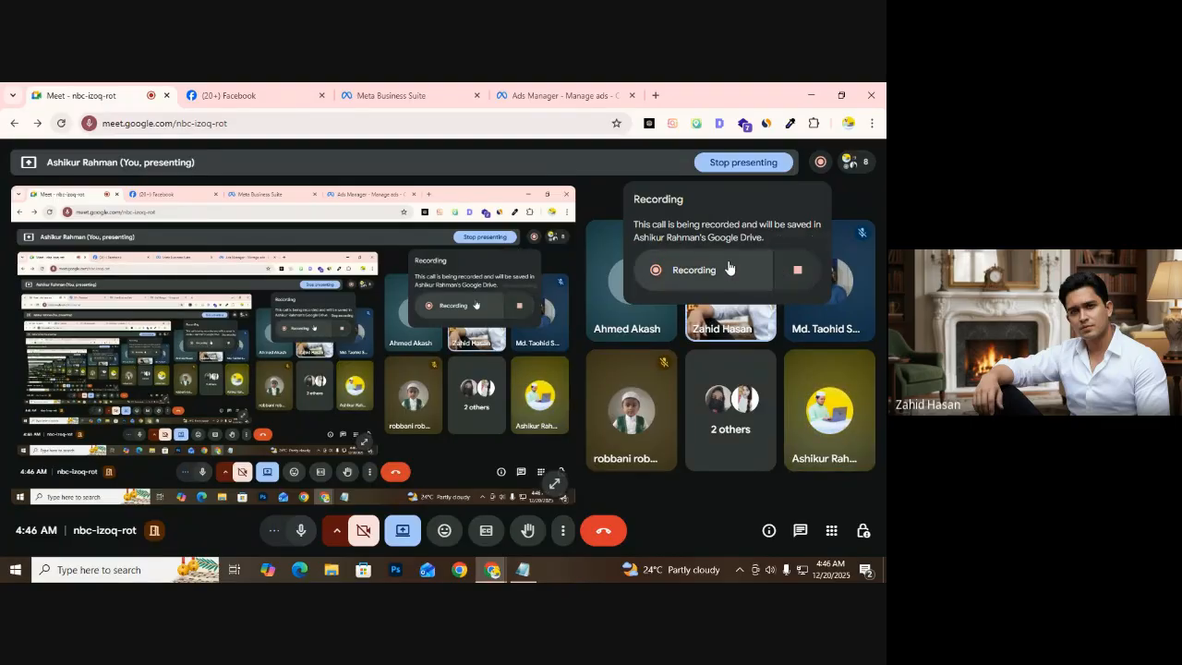
left_click(537, 281)
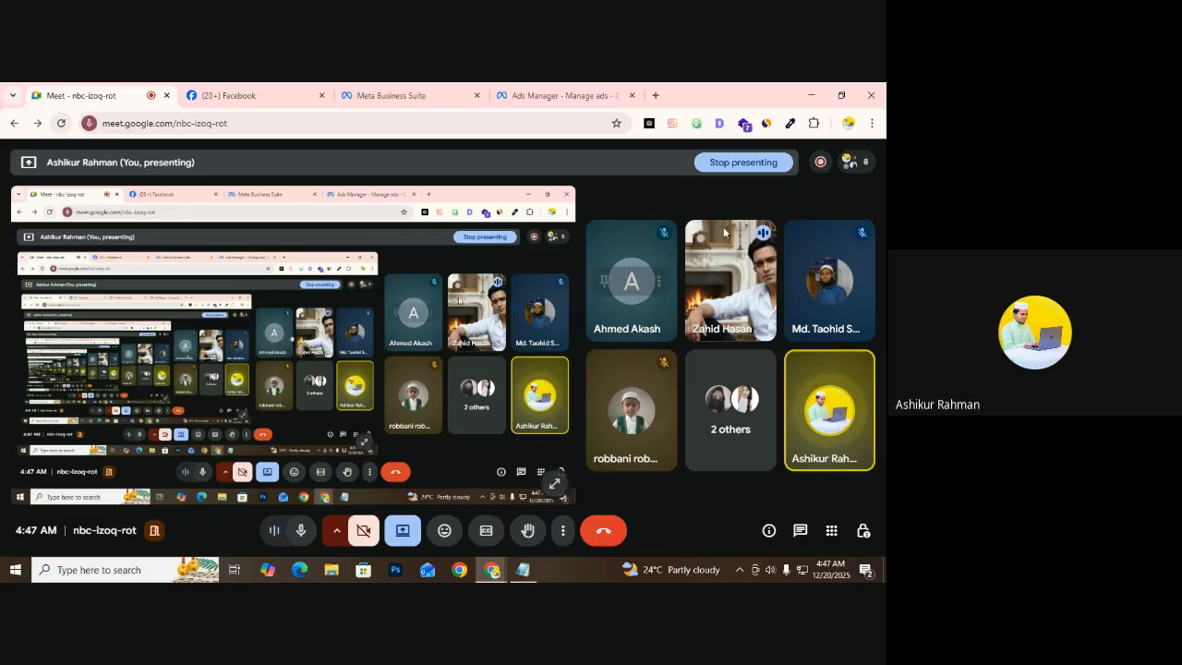
left_click(820, 162)
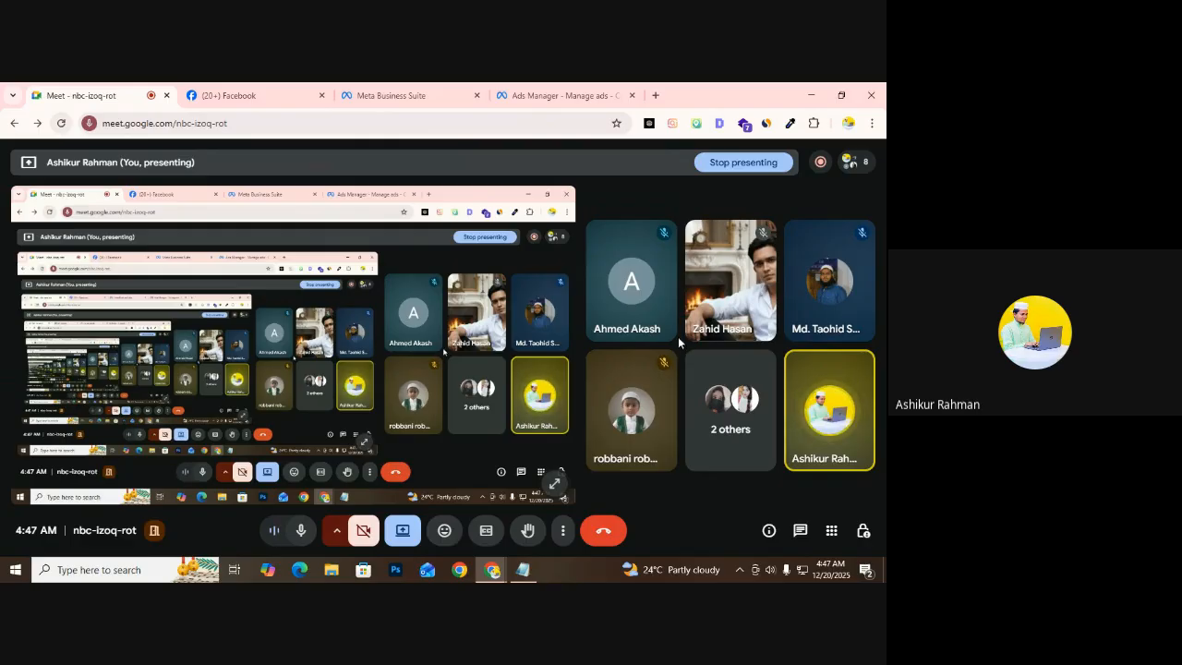
mouse_move(646, 334)
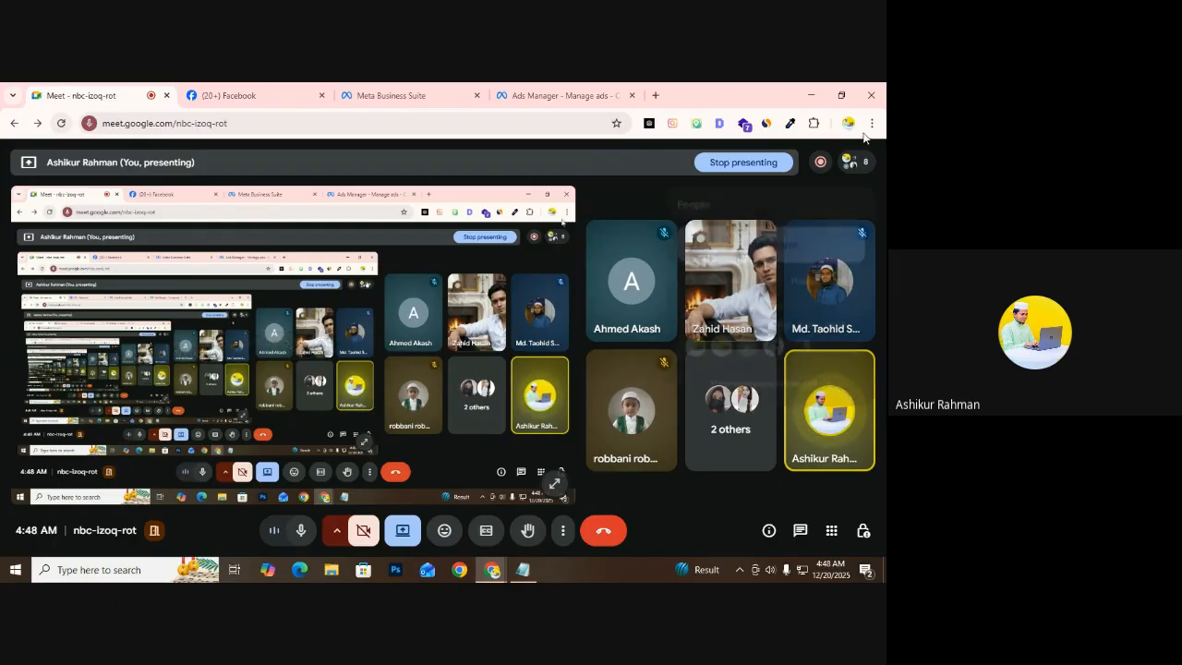
left_click(820, 162)
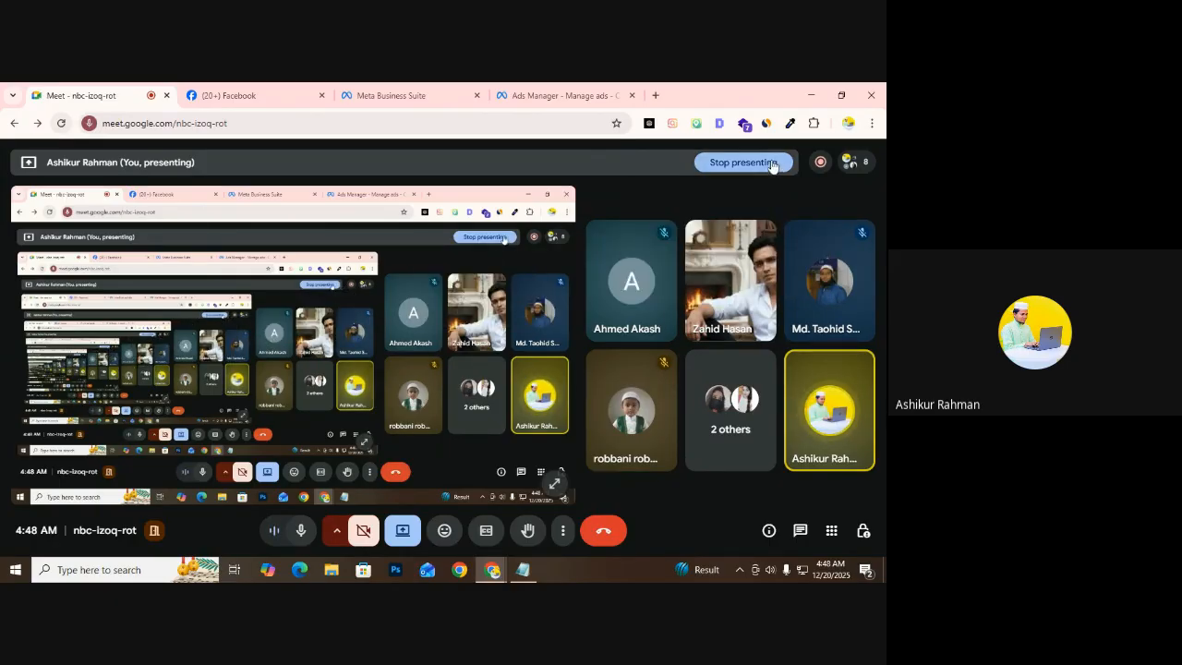
mouse_move(819, 165)
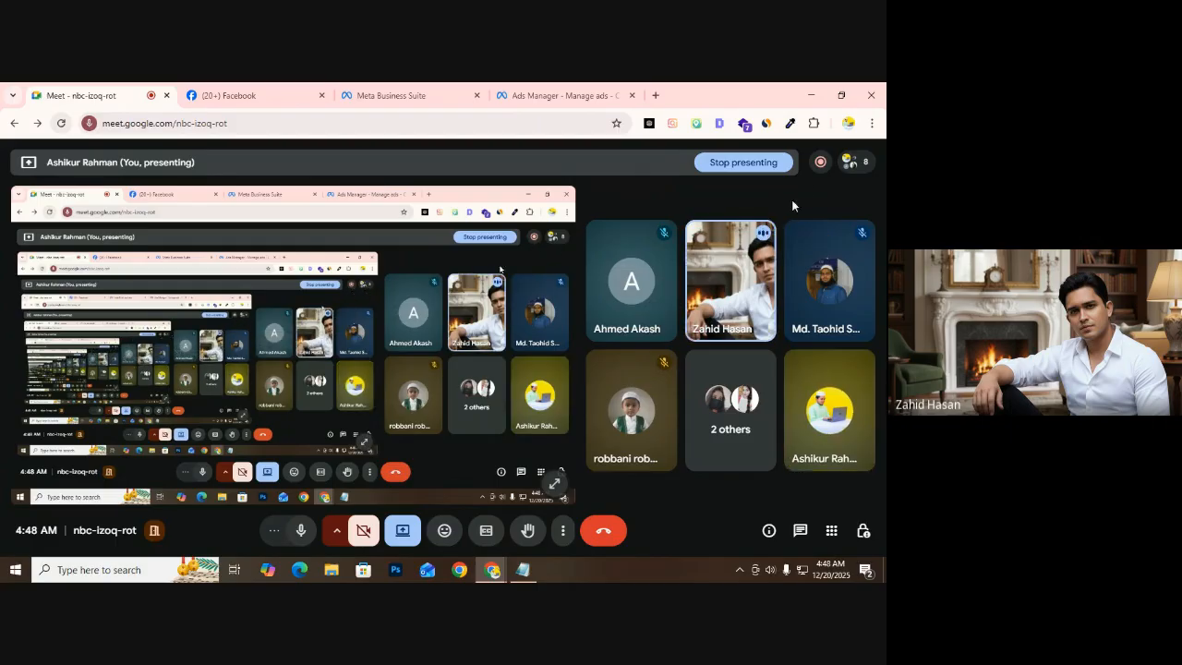
left_click(842, 165)
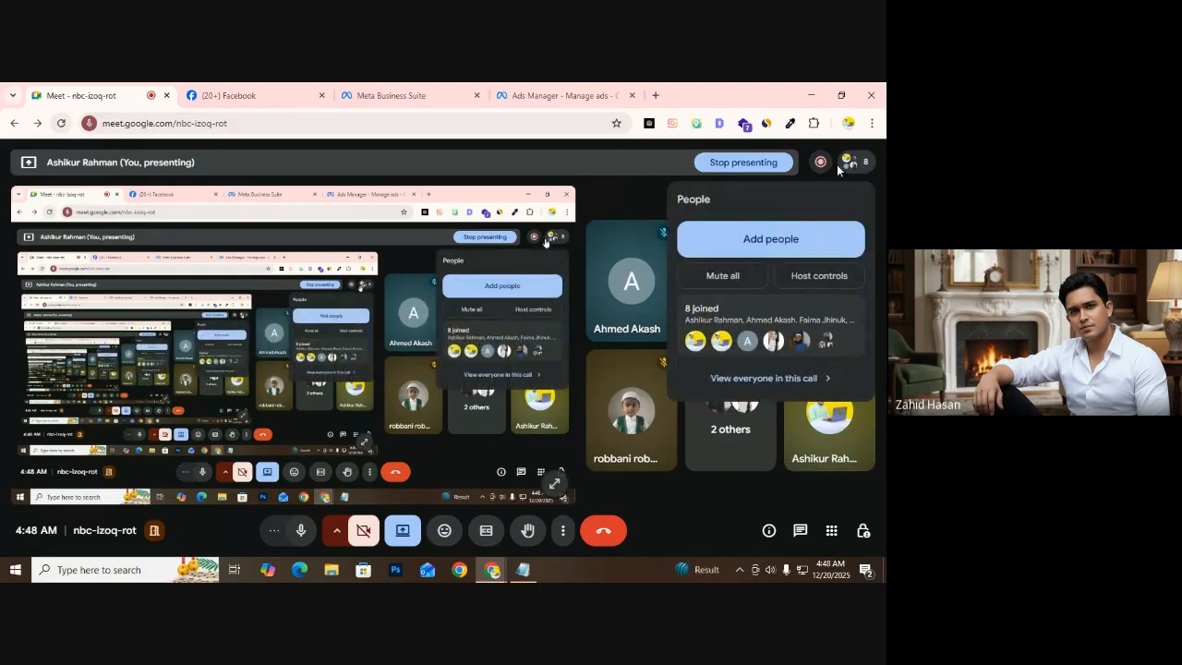
mouse_move(830, 171)
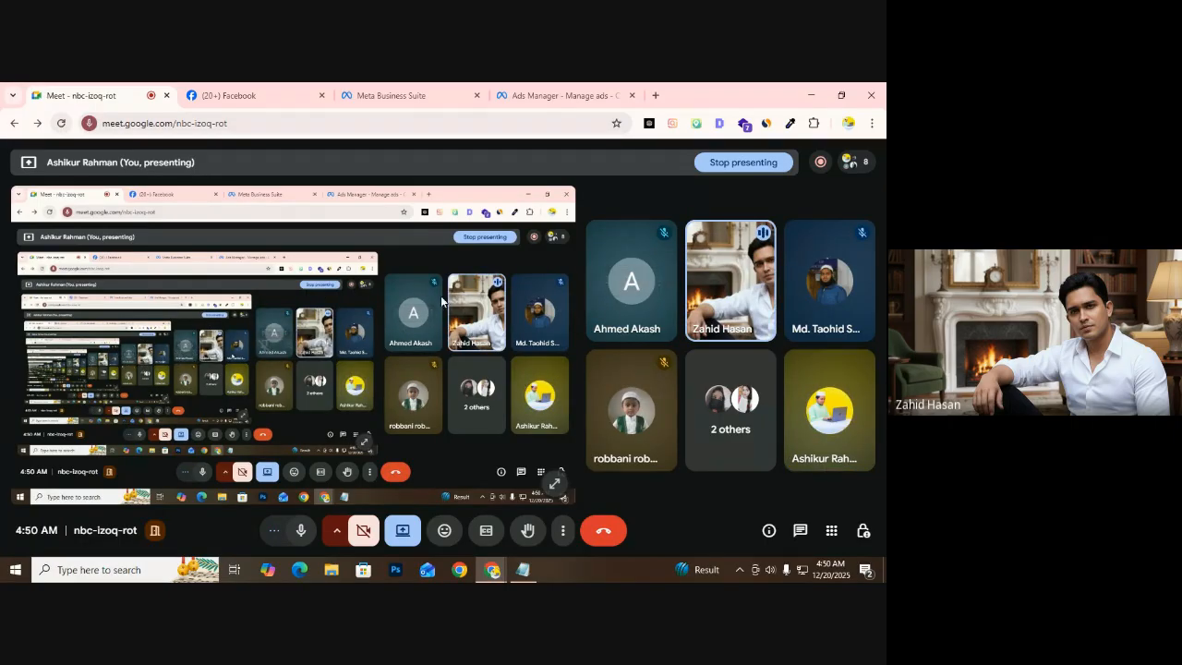
Check the Facebook notifications on the Khatir Ghor Page, close that page, and return to the Google Meet call
left_click(233, 98)
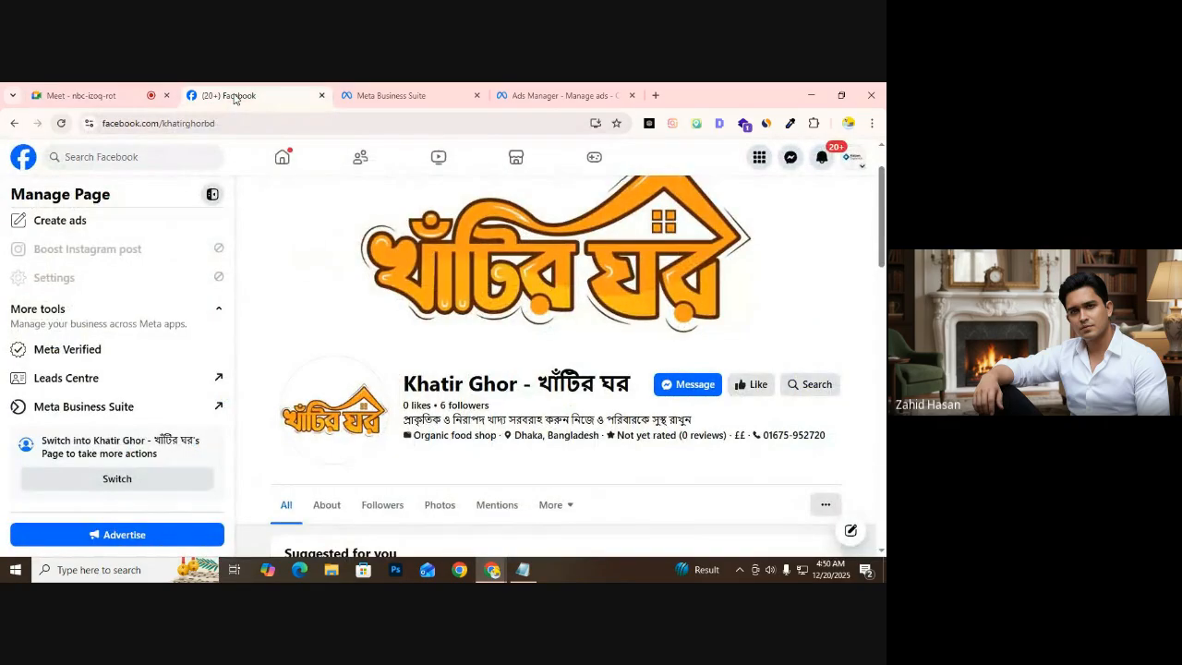
left_click(821, 157)
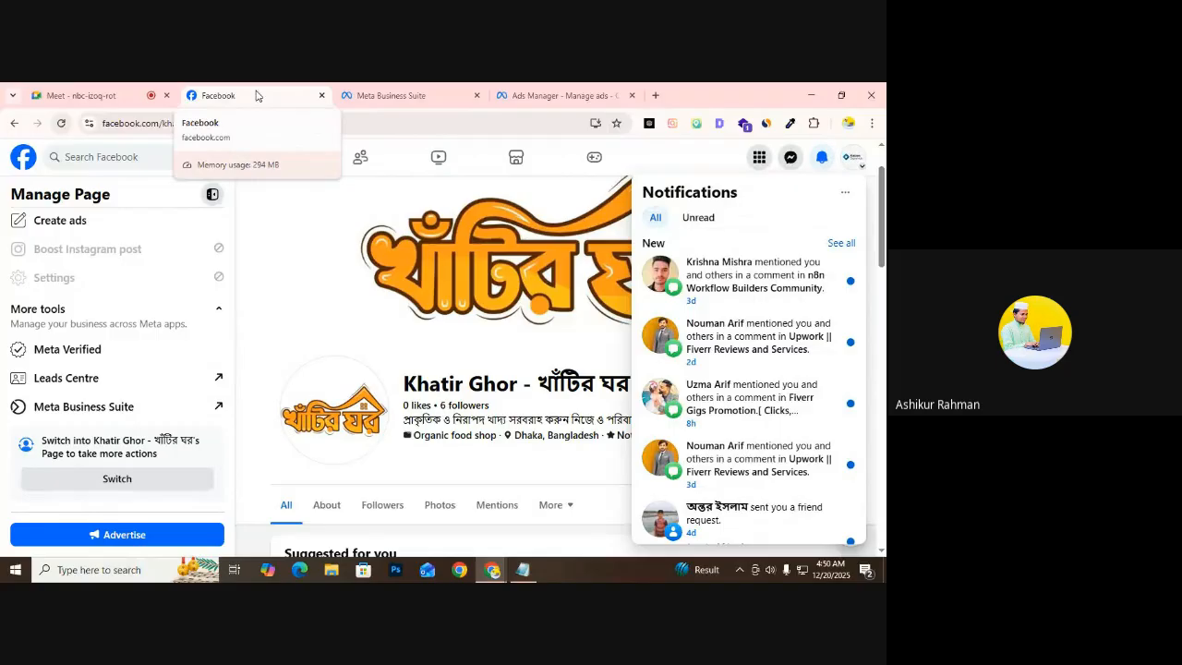
key("ctrl+w")
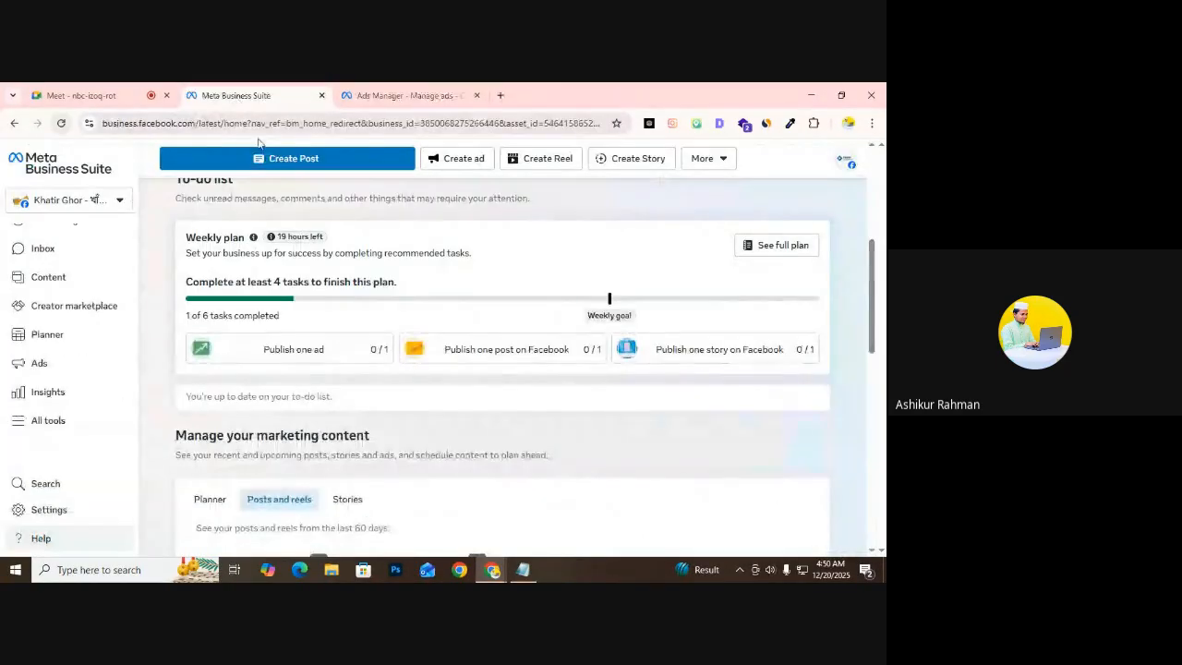
left_click(83, 95)
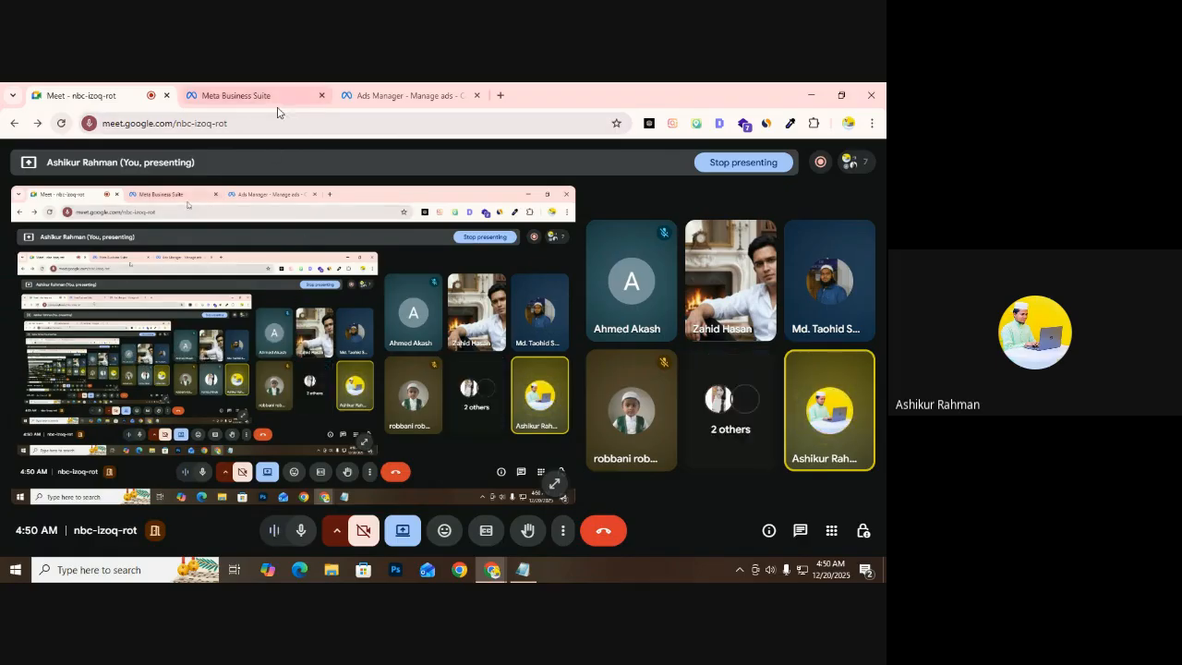
mouse_move(277, 99)
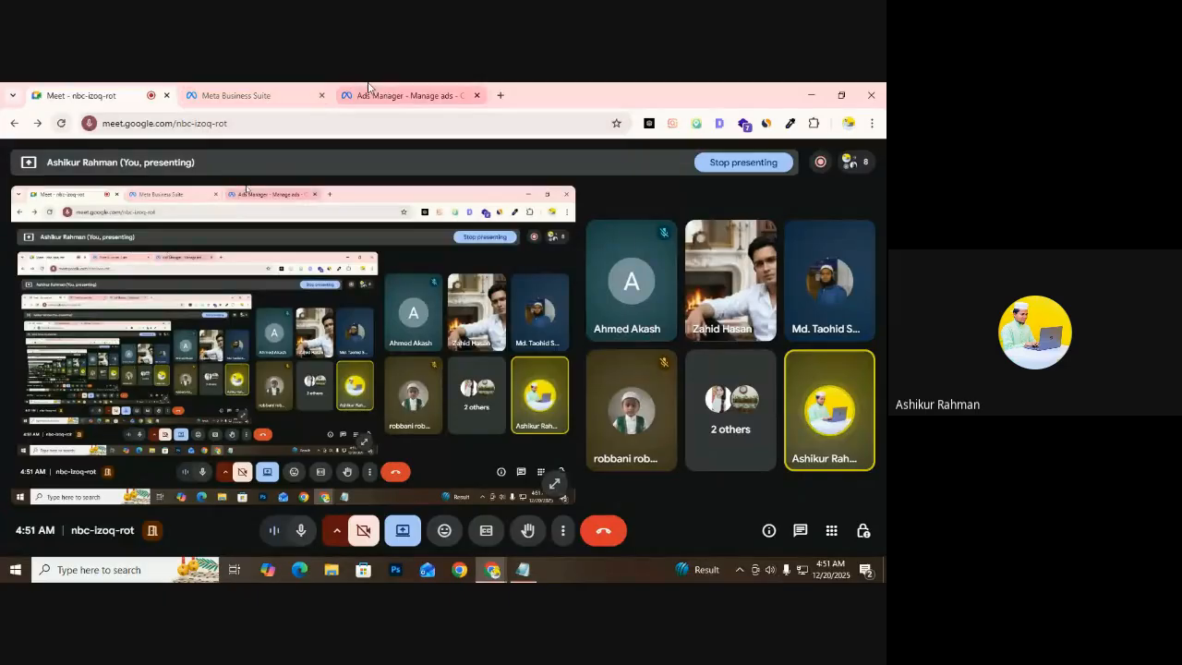
Switch to Ads Manager and review the Engagement campaign's budget strategy, daily budget, bid strategy and scheduling settings
left_click(364, 95)
scroll(333, 316, "up", 10)
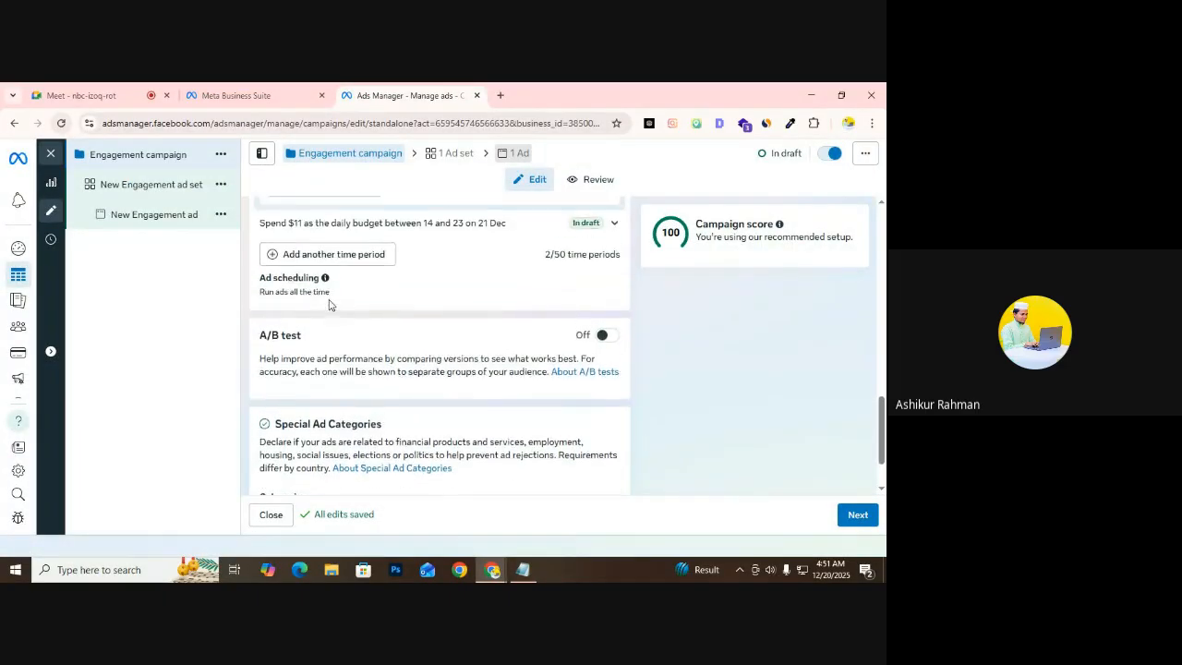
scroll(360, 341, "down", 4)
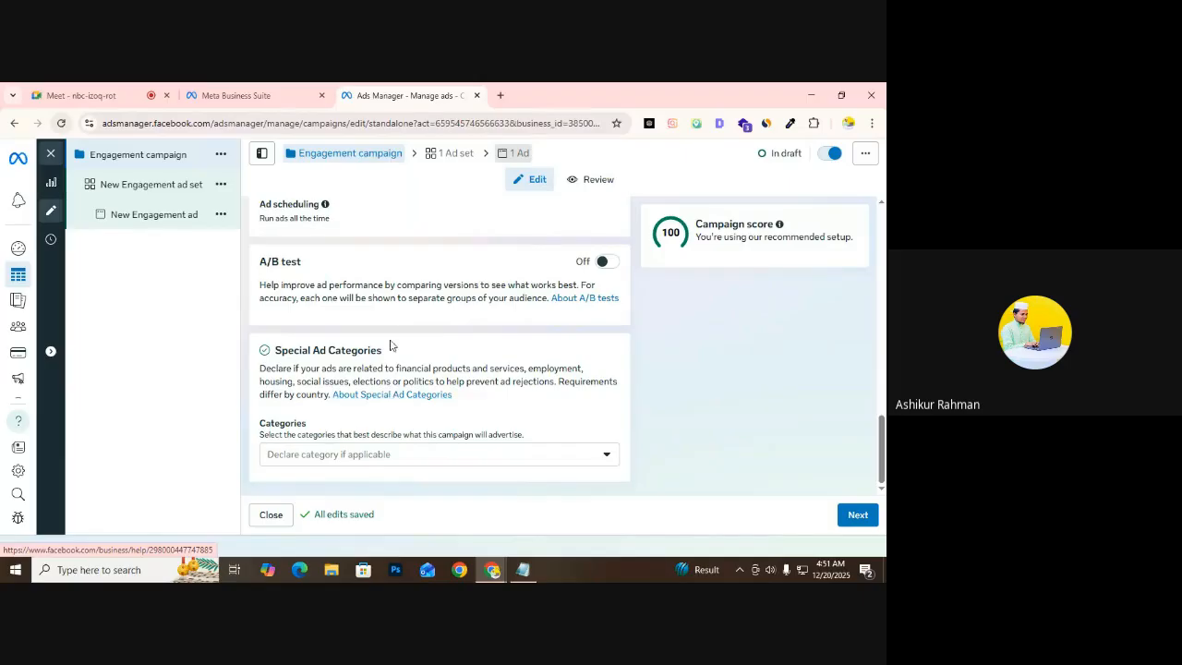
scroll(389, 324, "up", 6)
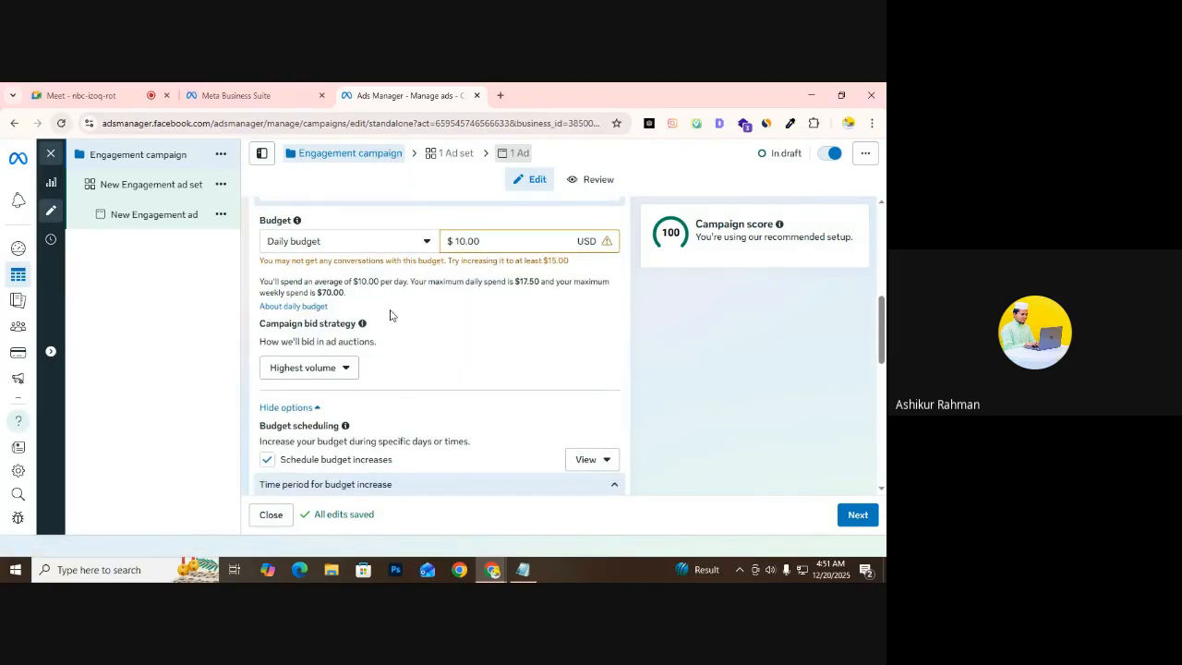
scroll(388, 375, "up", 3)
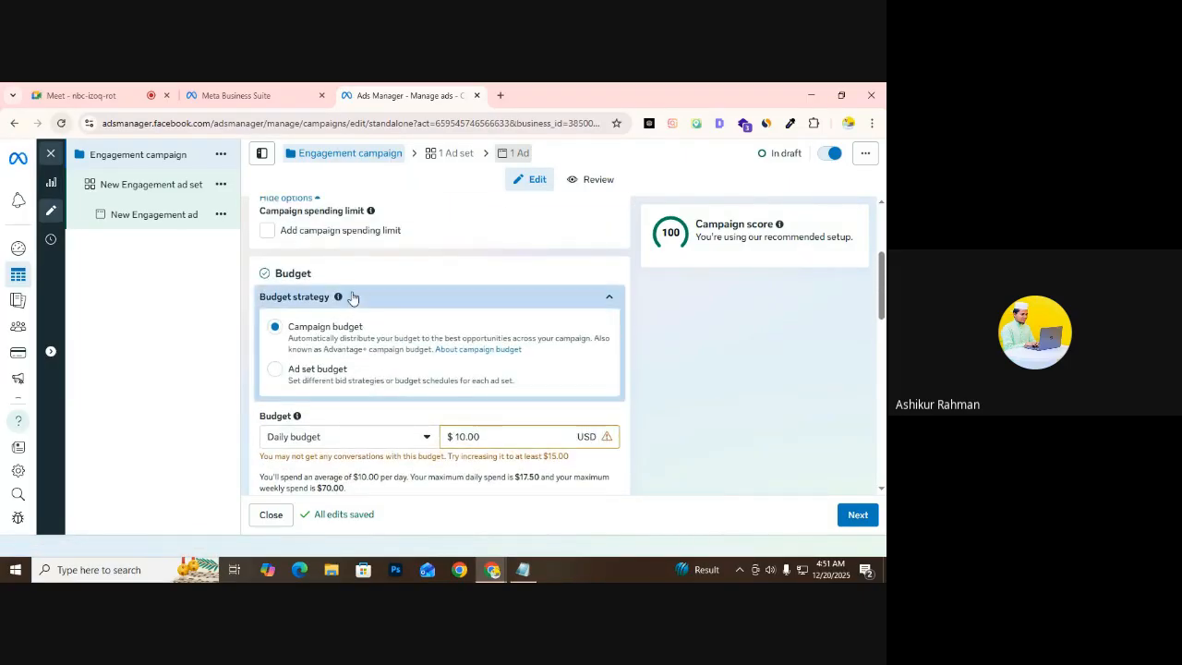
scroll(362, 342, "down", 2)
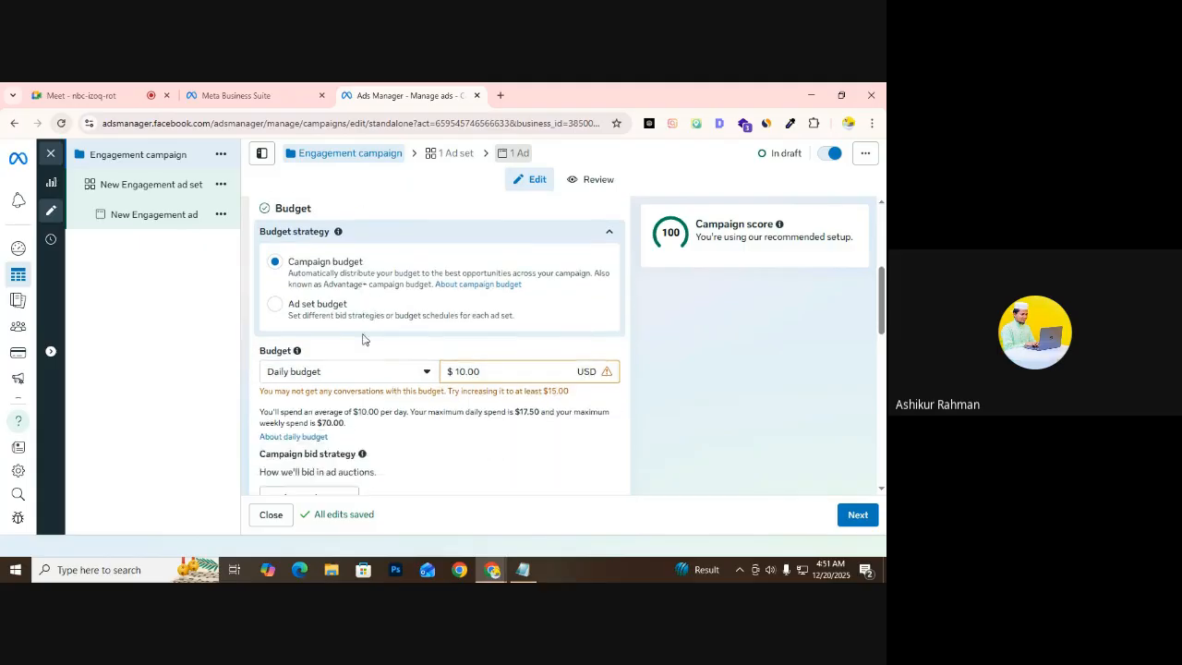
scroll(349, 322, "up", 4)
scroll(349, 321, "down", 6)
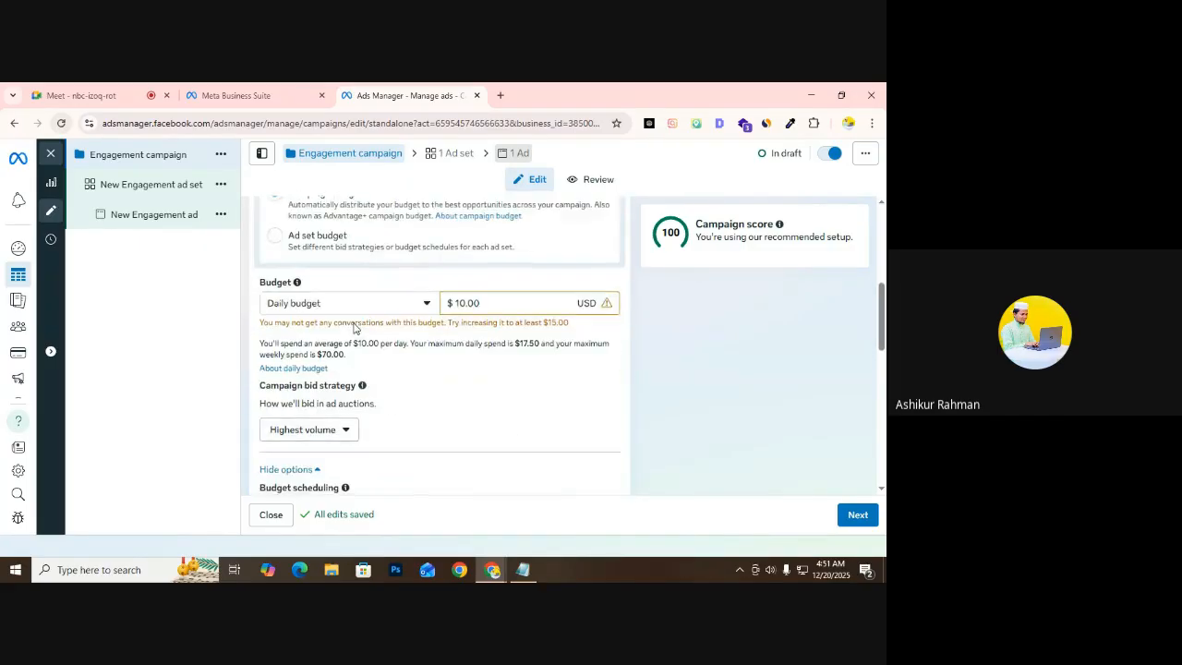
scroll(349, 323, "down", 5)
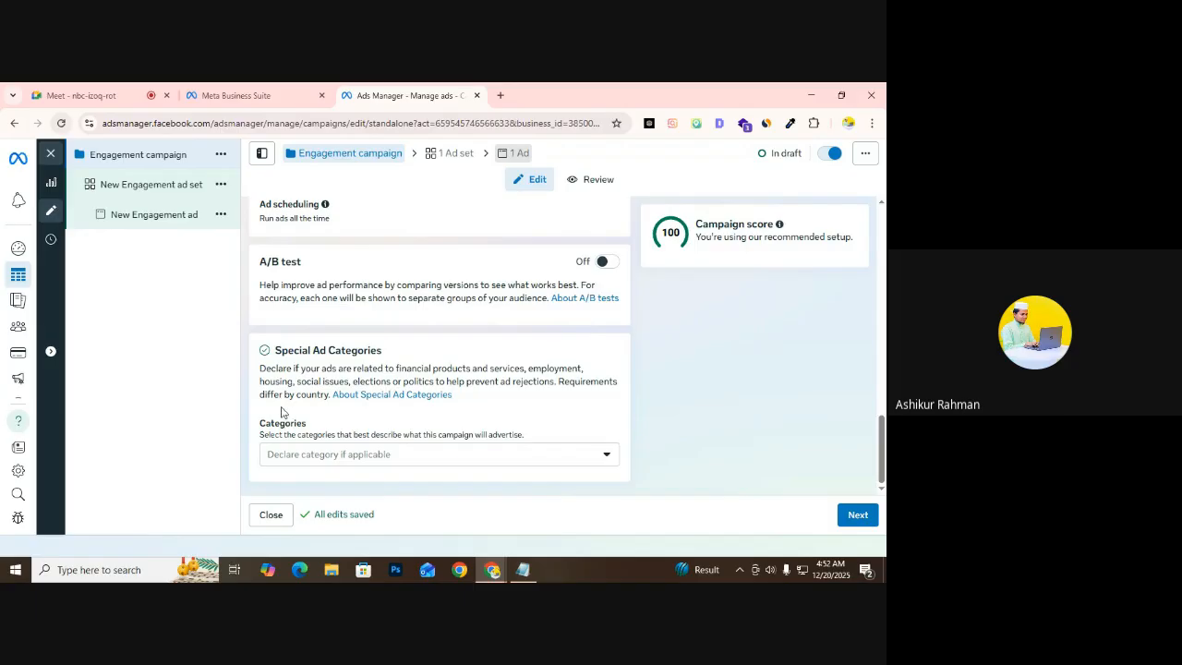
Examine the available special ad categories for the campaign without declaring any
left_click(311, 456)
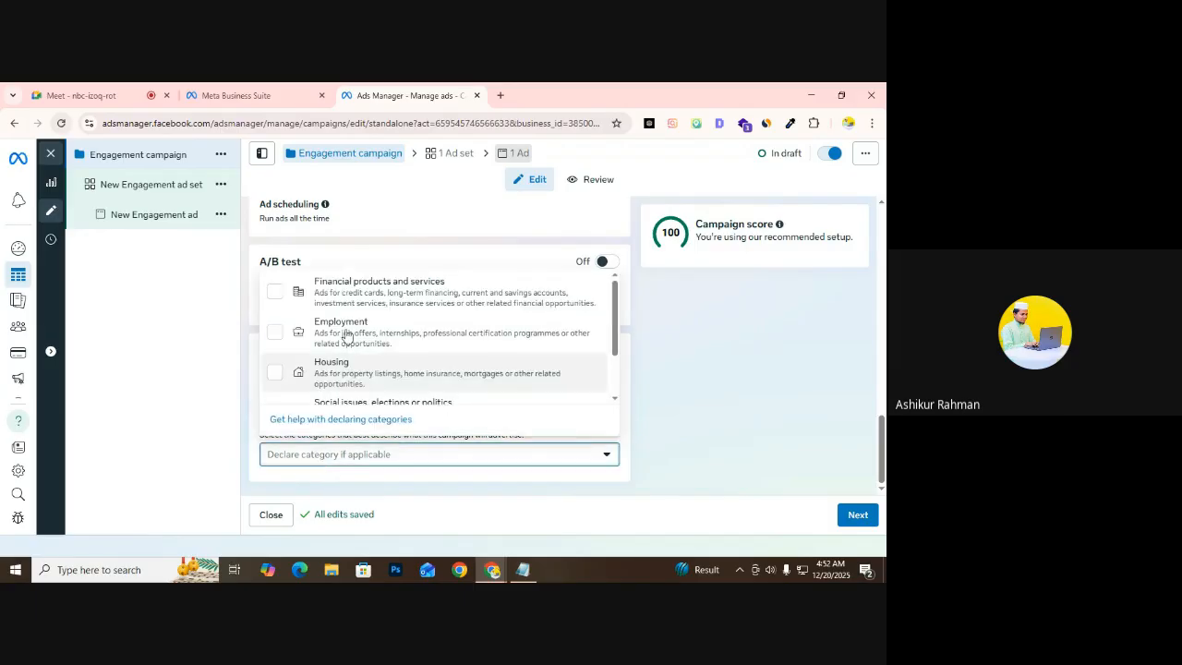
scroll(377, 308, "down", 3)
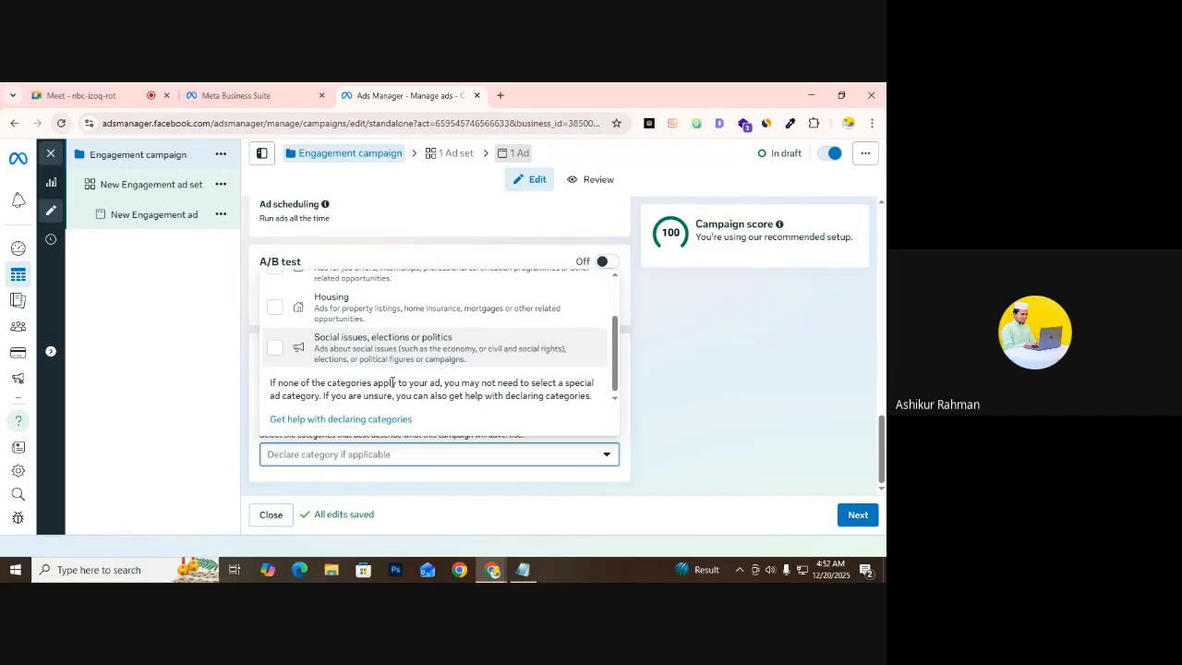
left_click(250, 454)
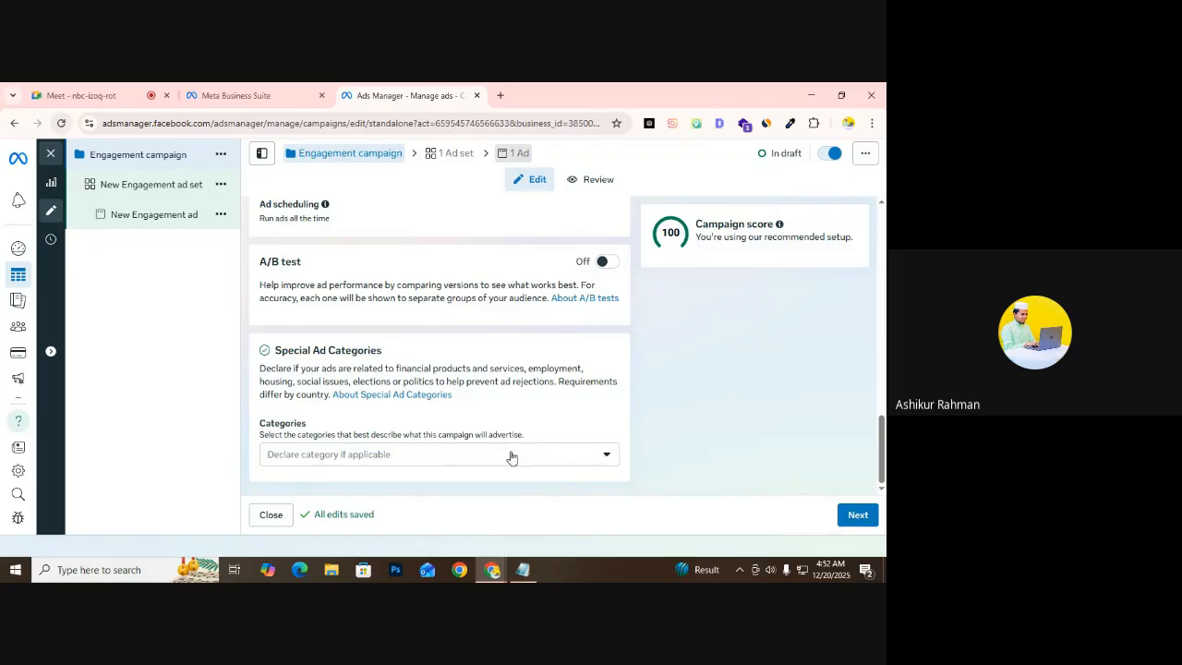
left_click(459, 451)
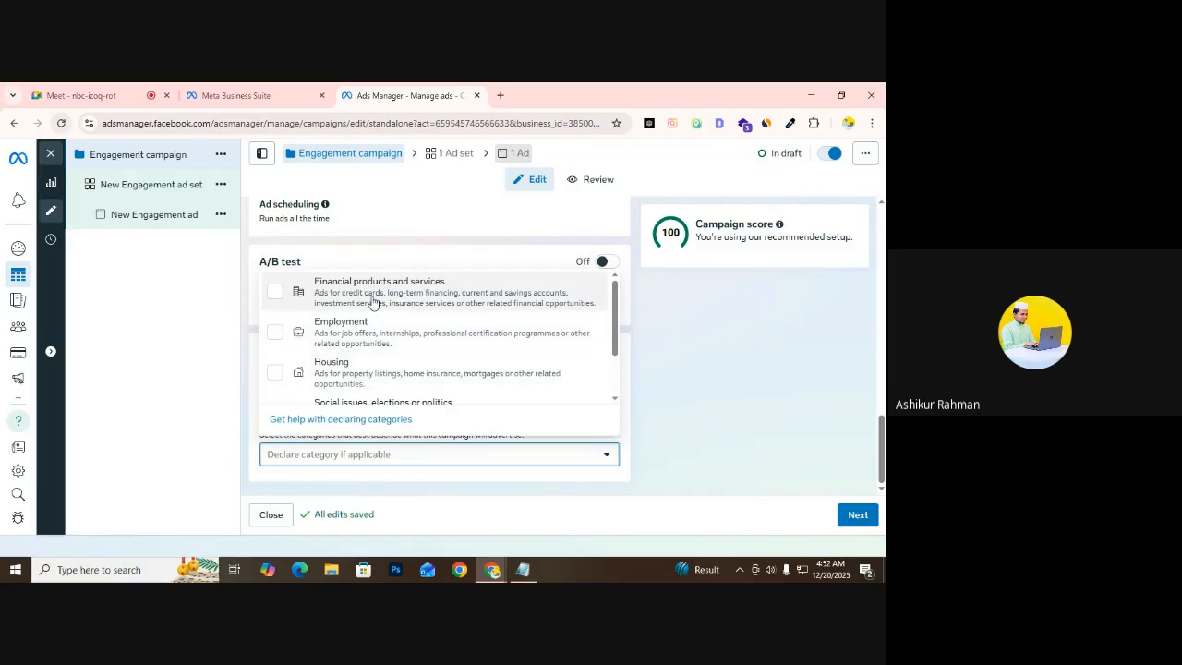
left_click(253, 469)
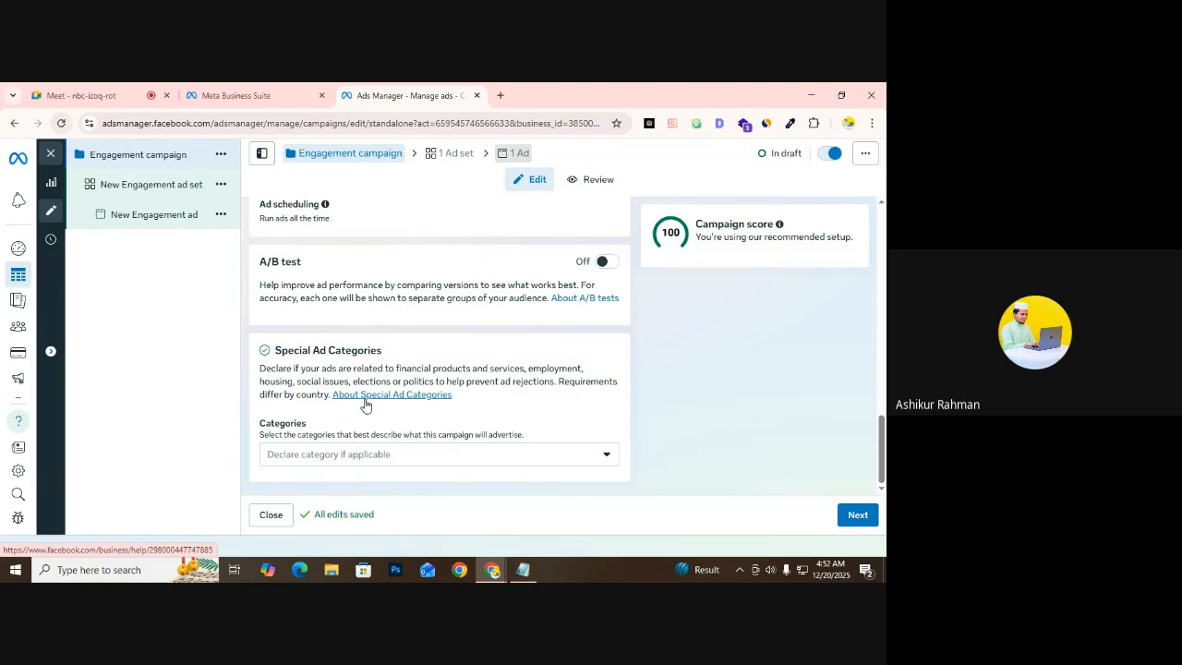
Review the campaign's objective, spending limit, daily budget and scheduled budget increase once more
scroll(327, 369, "up", 15)
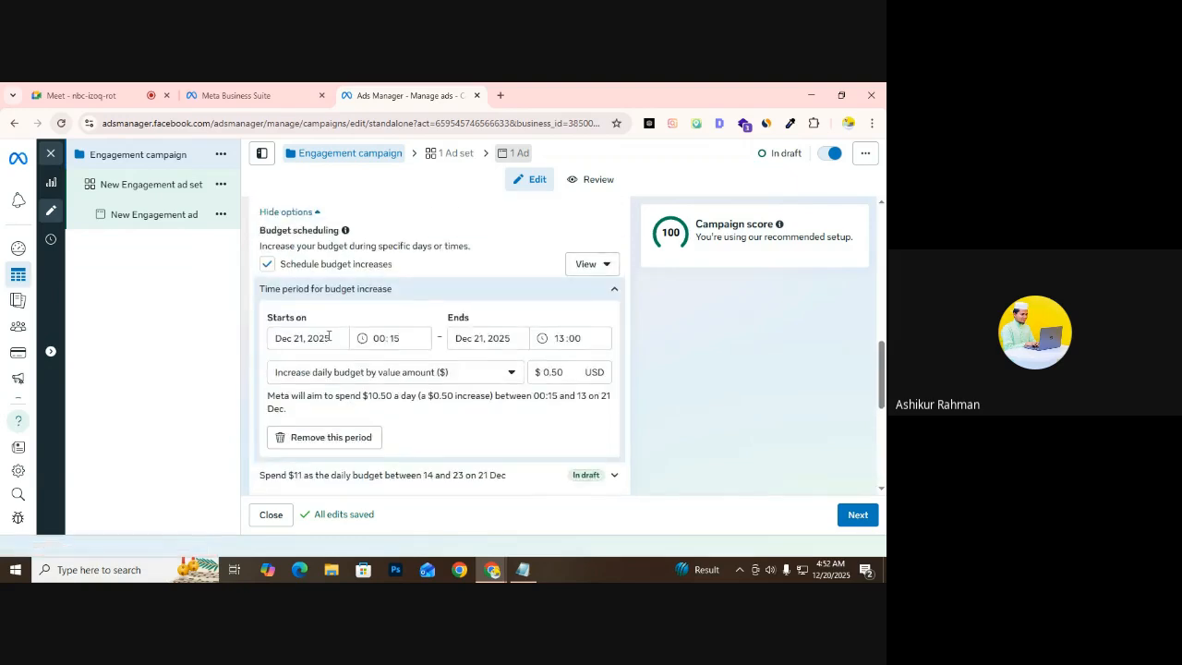
scroll(313, 293, "down", 7)
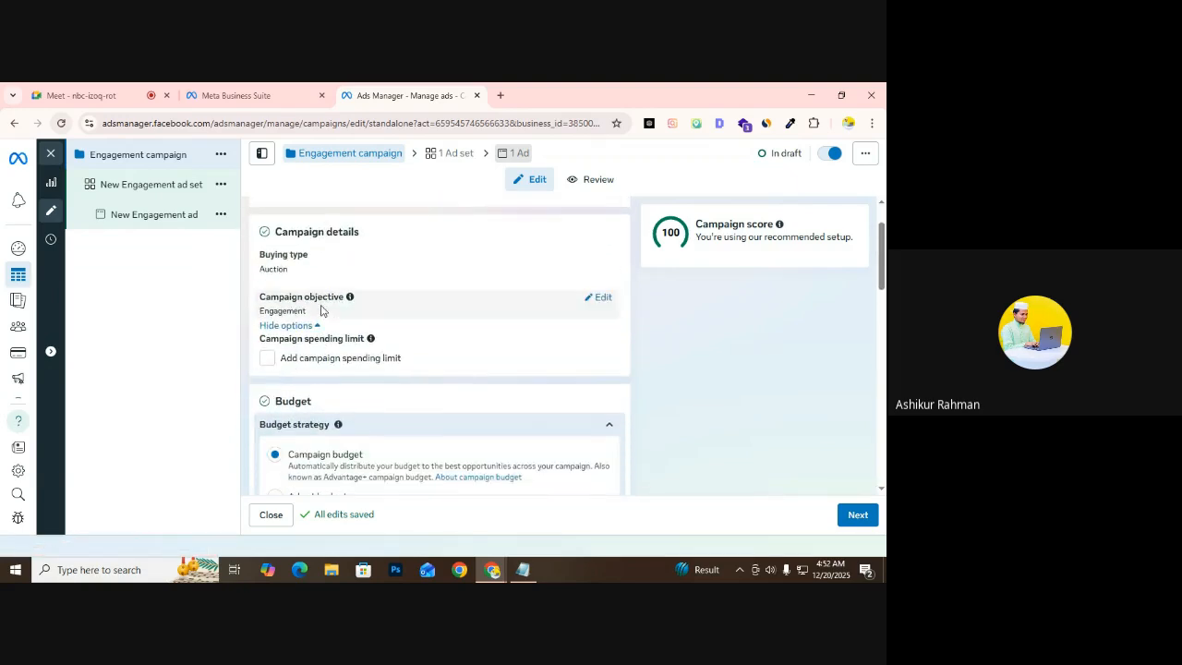
scroll(315, 303, "up", 1)
scroll(315, 302, "up", 3)
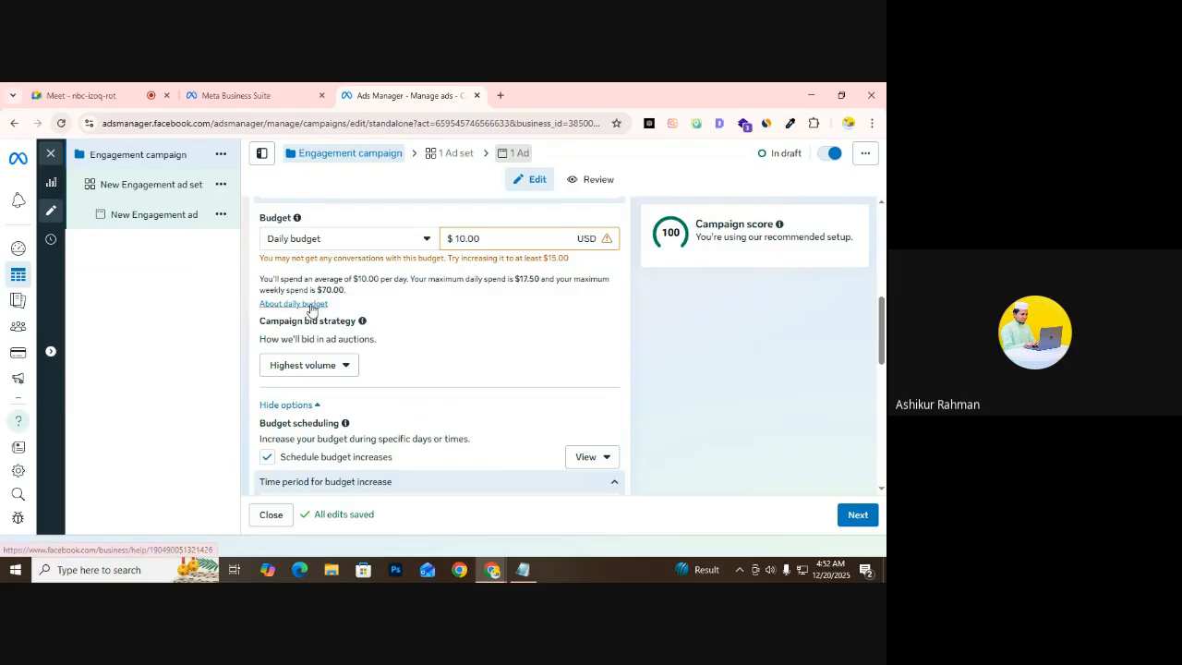
scroll(313, 337, "up", 4)
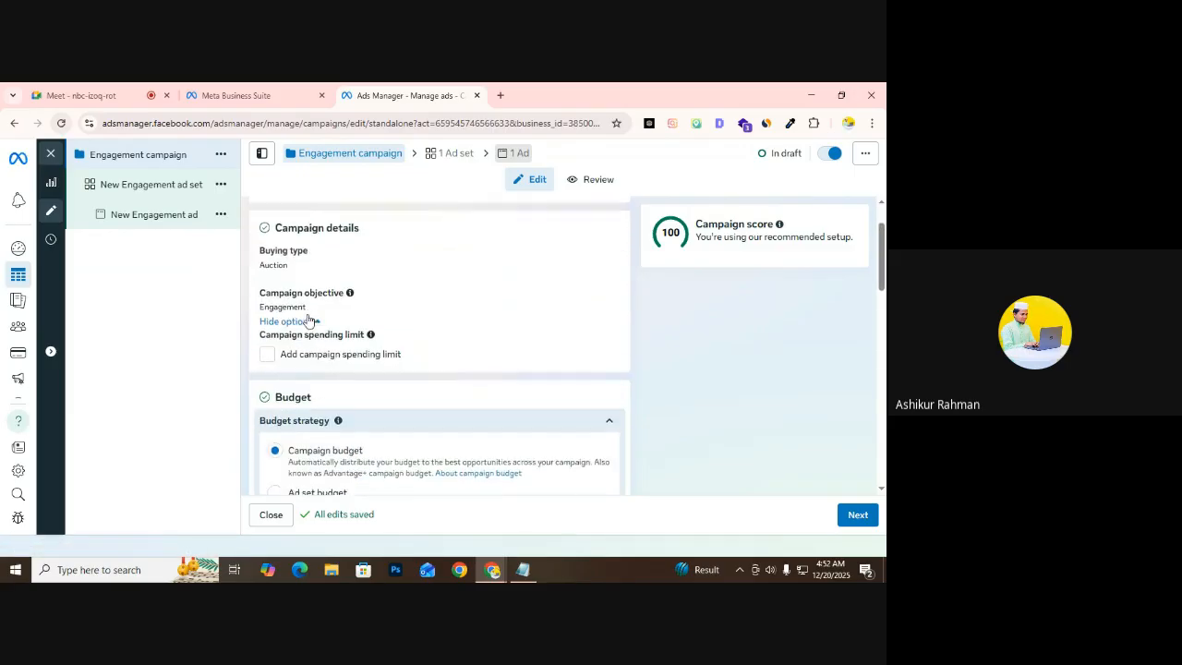
scroll(399, 344, "down", 15)
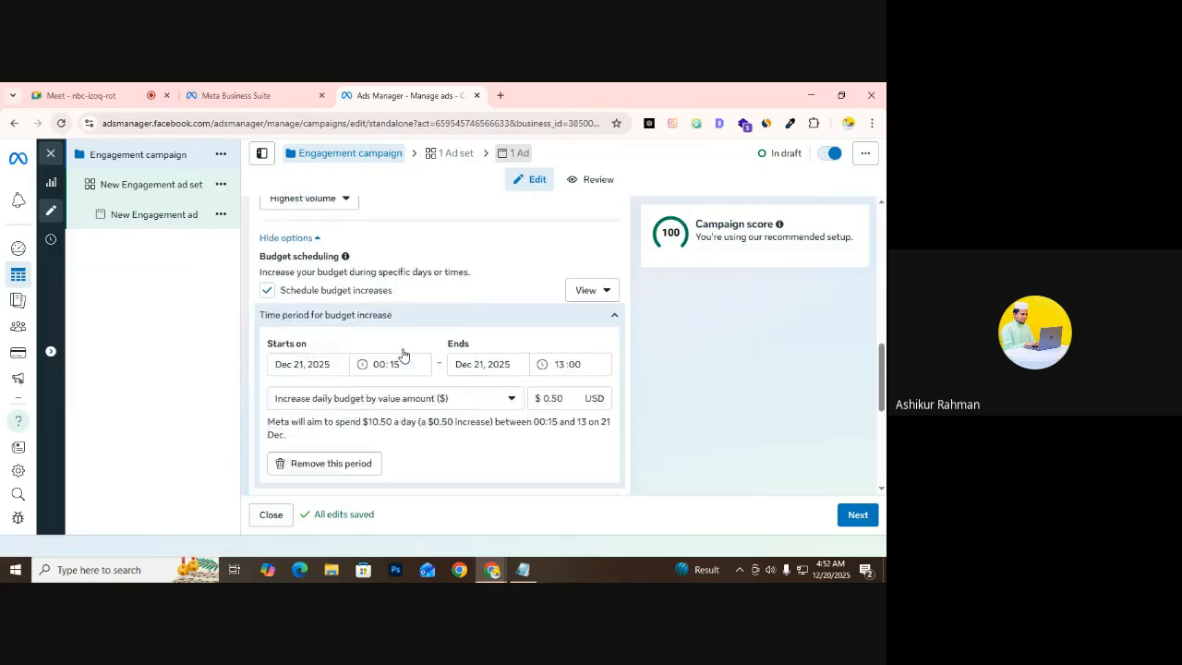
scroll(402, 351, "down", 2)
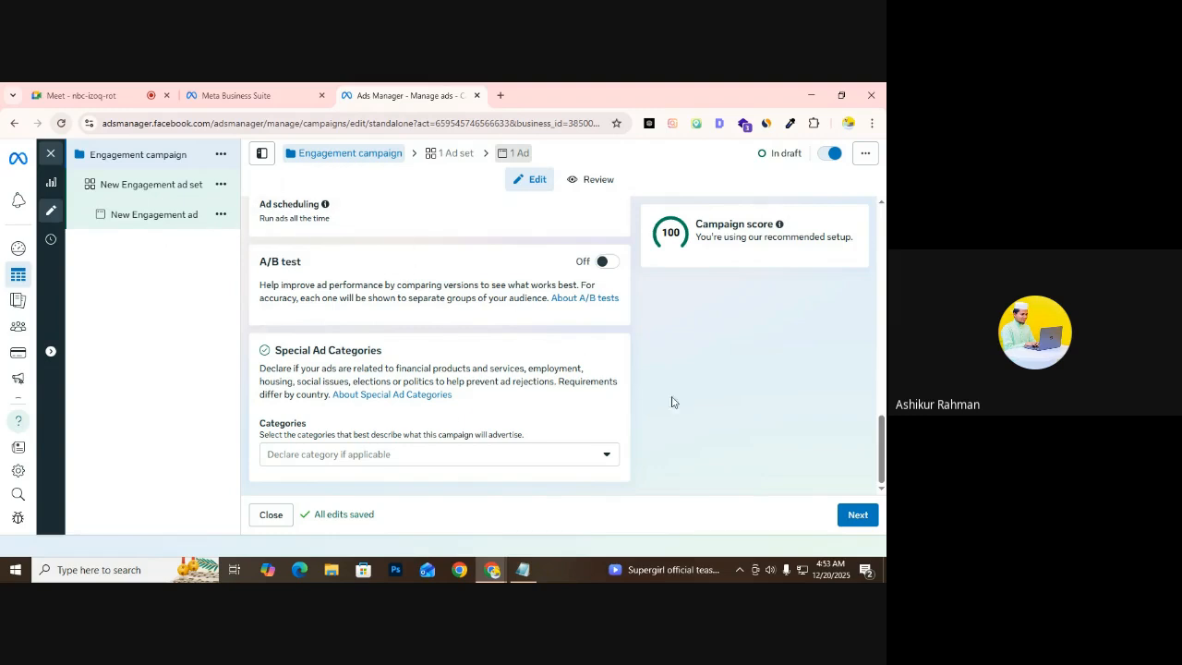
Continue from the campaign level to the New Engagement ad set's settings
left_click(860, 527)
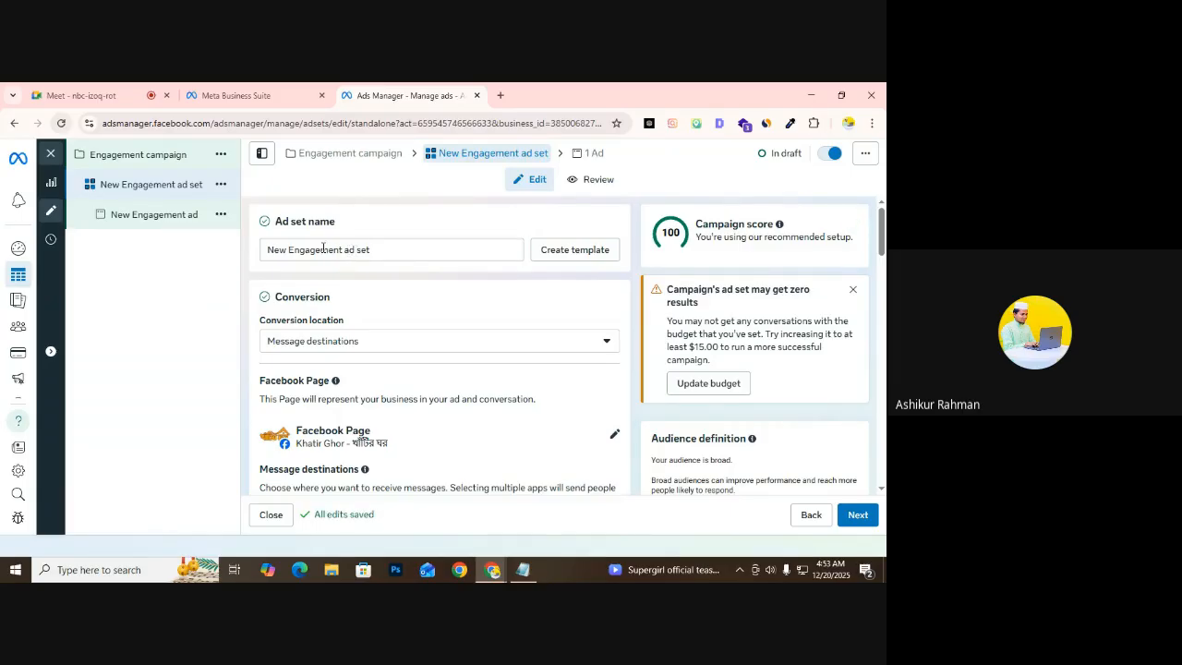
scroll(338, 297, "down", 2)
scroll(304, 343, "up", 2)
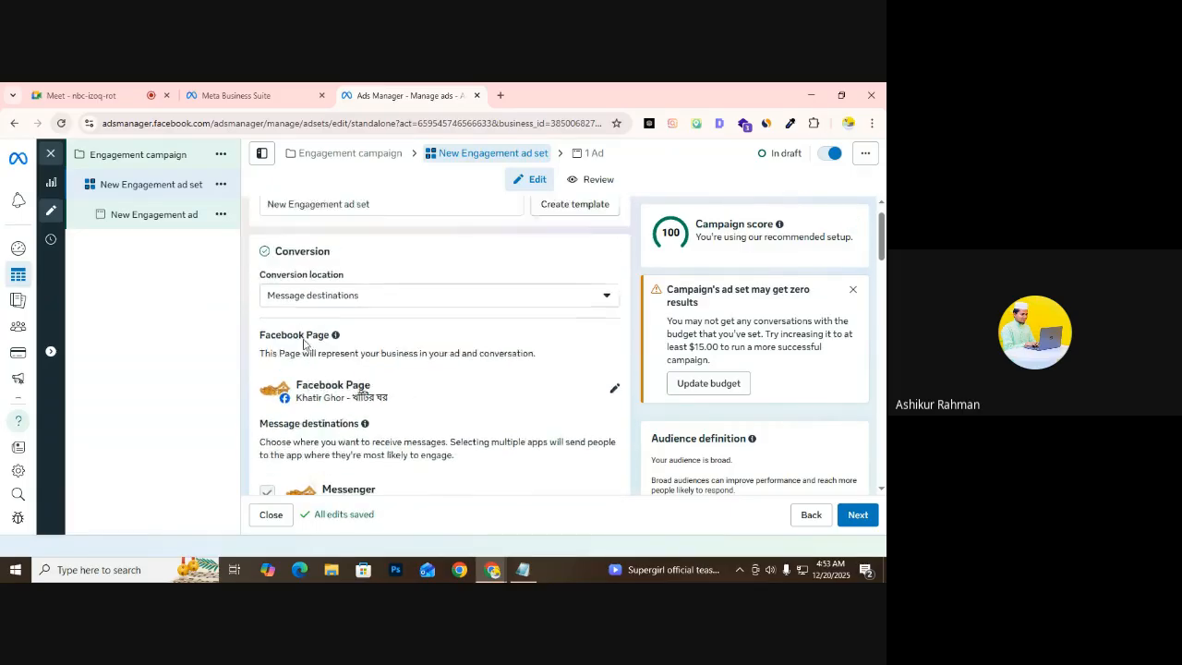
Return to the Engagement campaign level and check its campaign name, details and budget sections
left_click(222, 159)
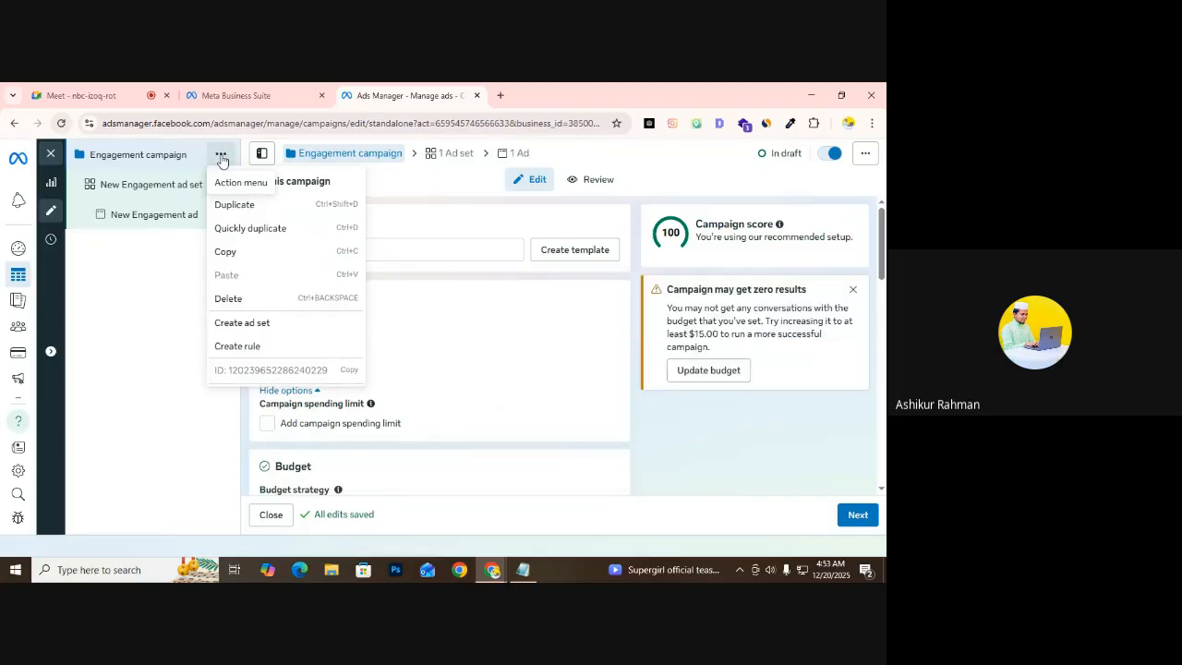
left_click(132, 322)
scroll(314, 294, "down", 2)
scroll(351, 335, "up", 2)
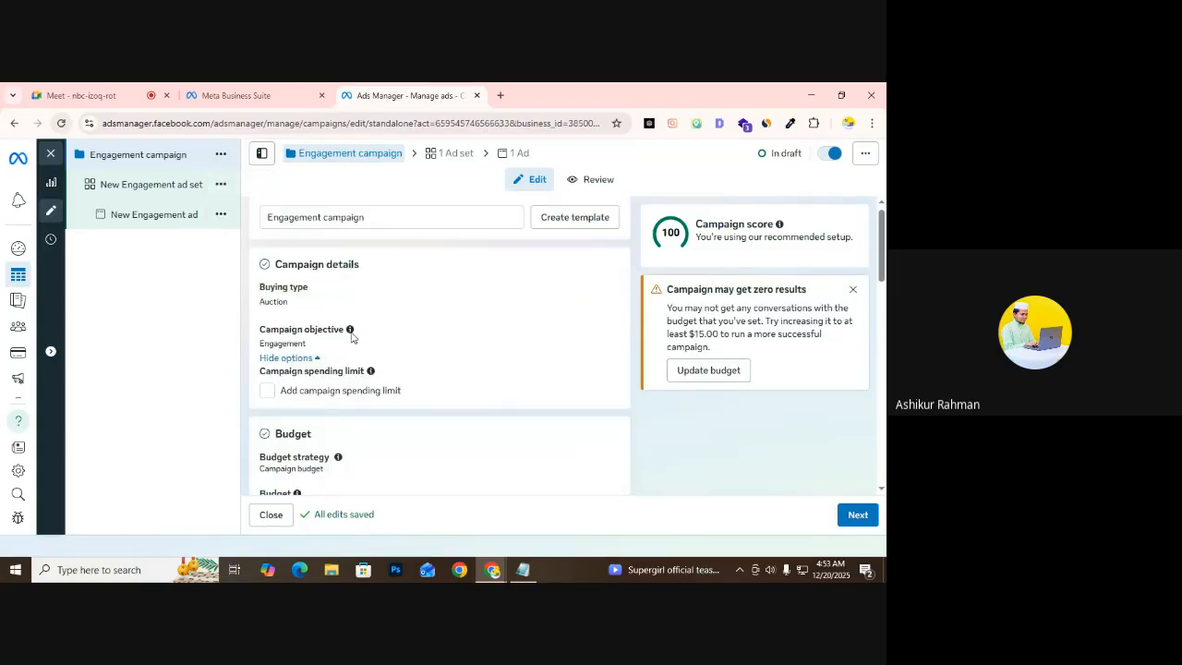
left_click(313, 251)
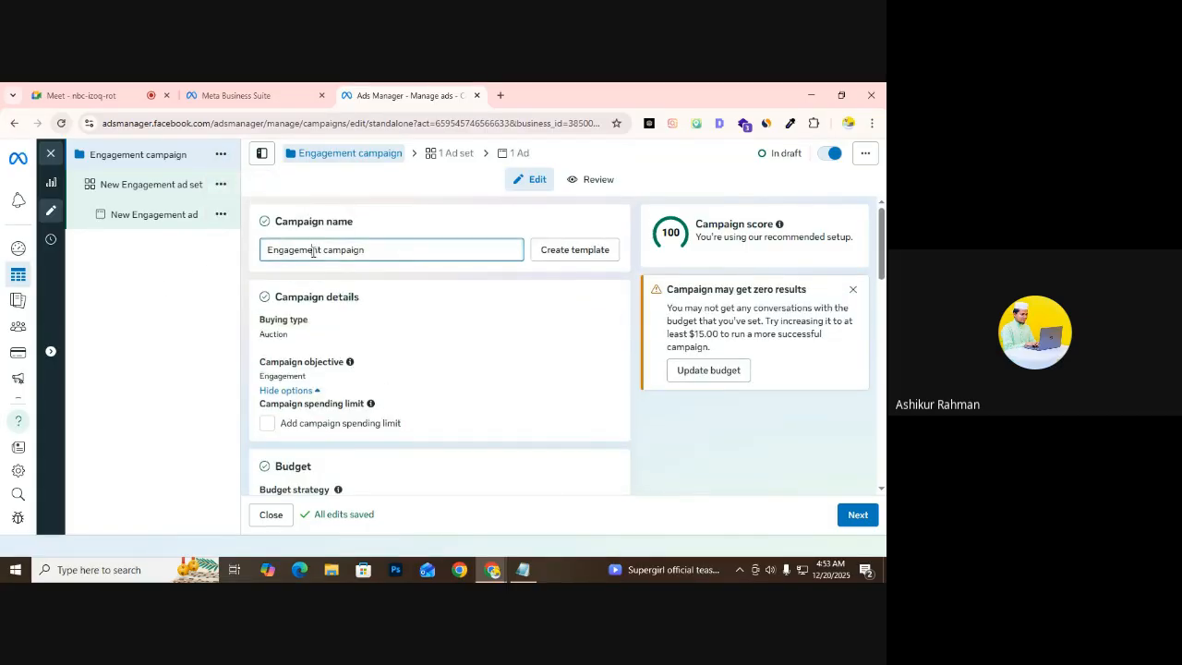
left_click(174, 279)
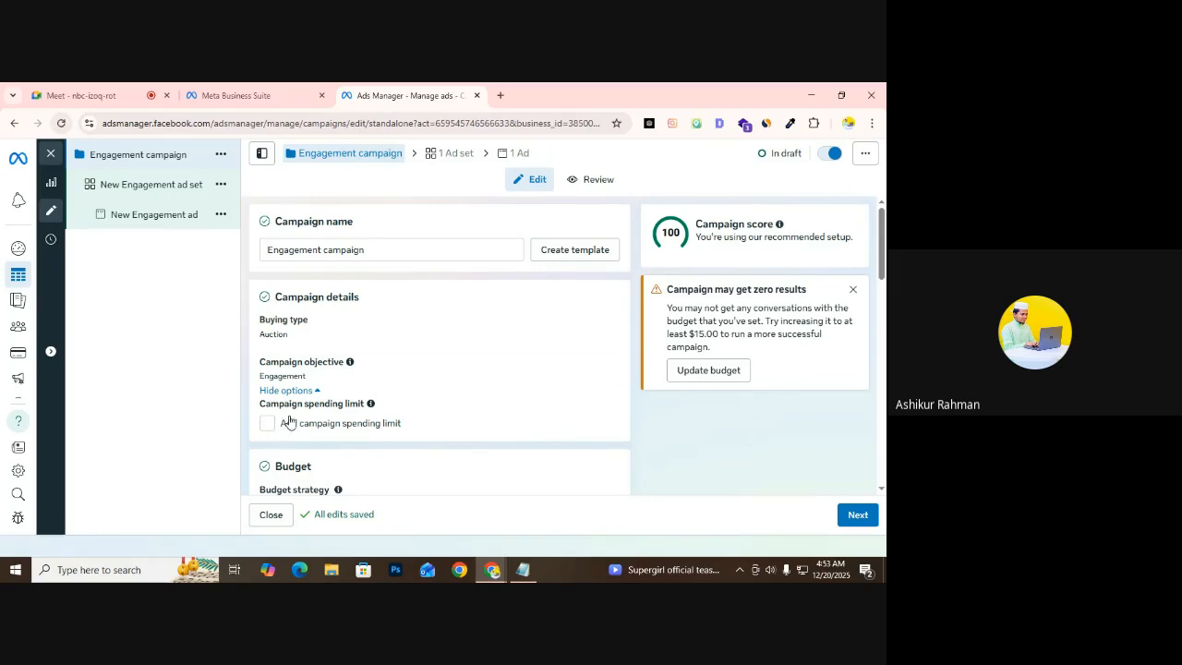
scroll(475, 337, "down", 1)
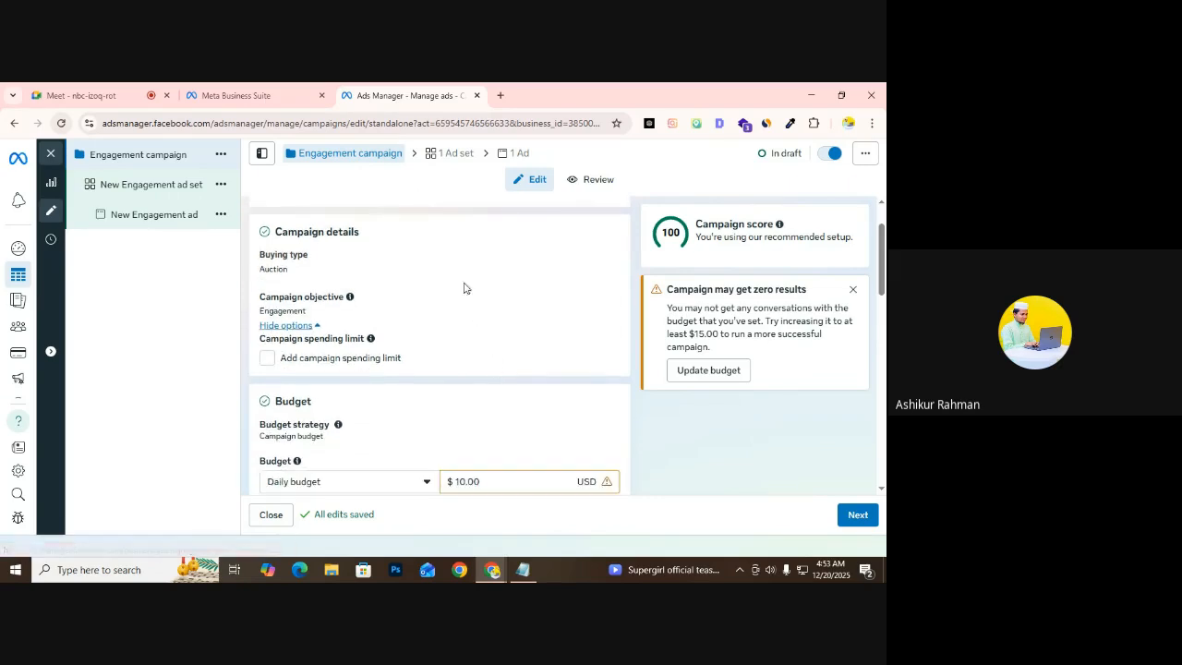
Open the New Engagement ad set and rename it "Engagement ad set"
left_click(154, 190)
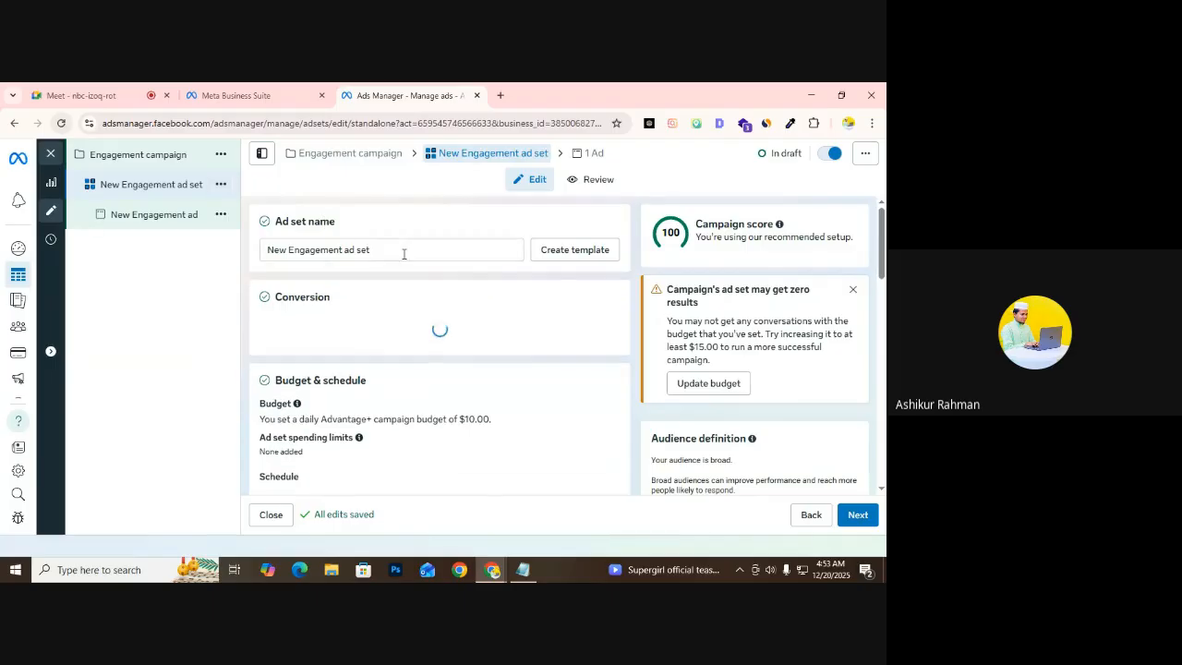
double_click(270, 249)
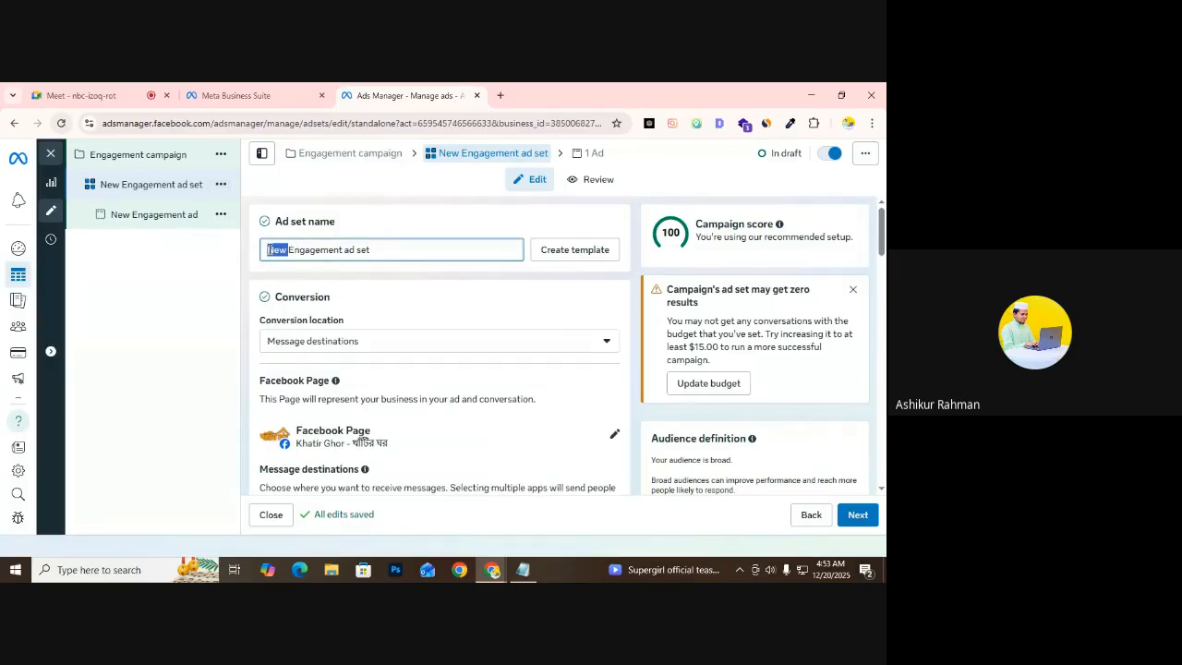
key("BackSpace")
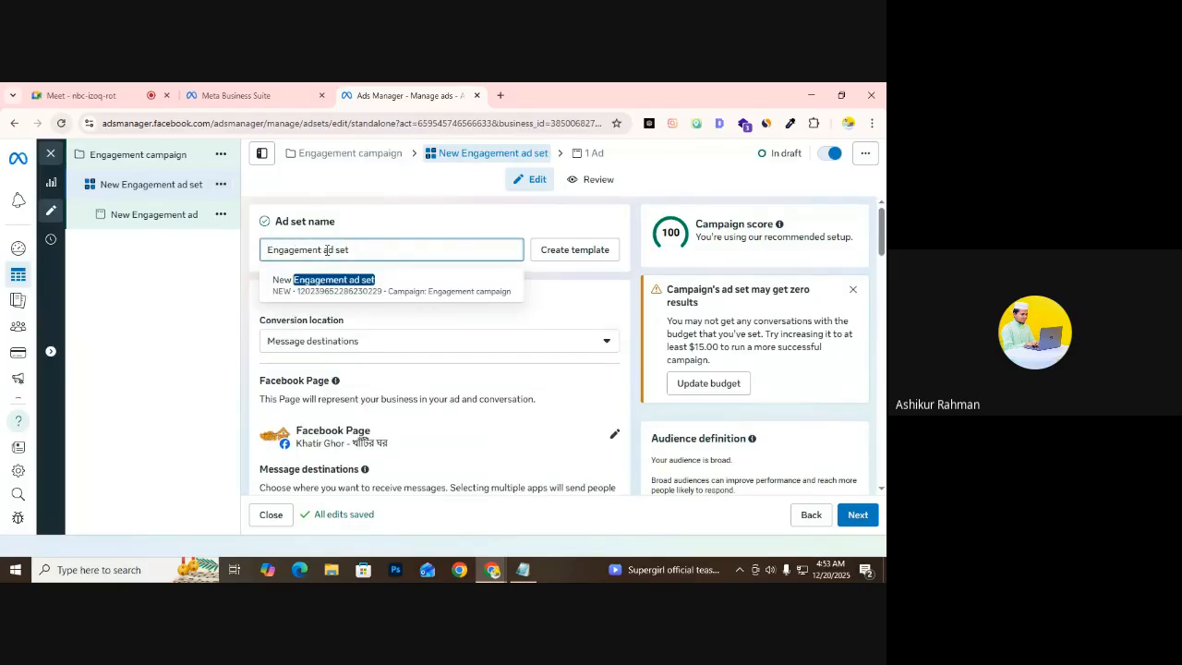
left_click(246, 269)
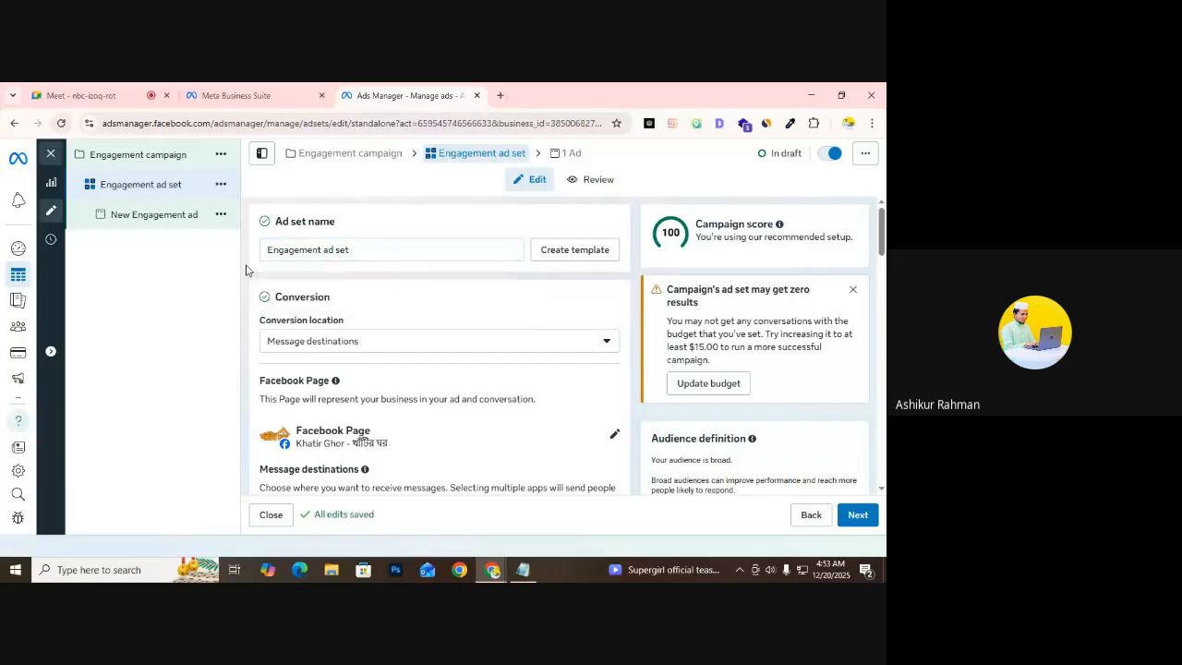
Examine the conversion location options available for the Engagement ad set
scroll(374, 240, "down", 1)
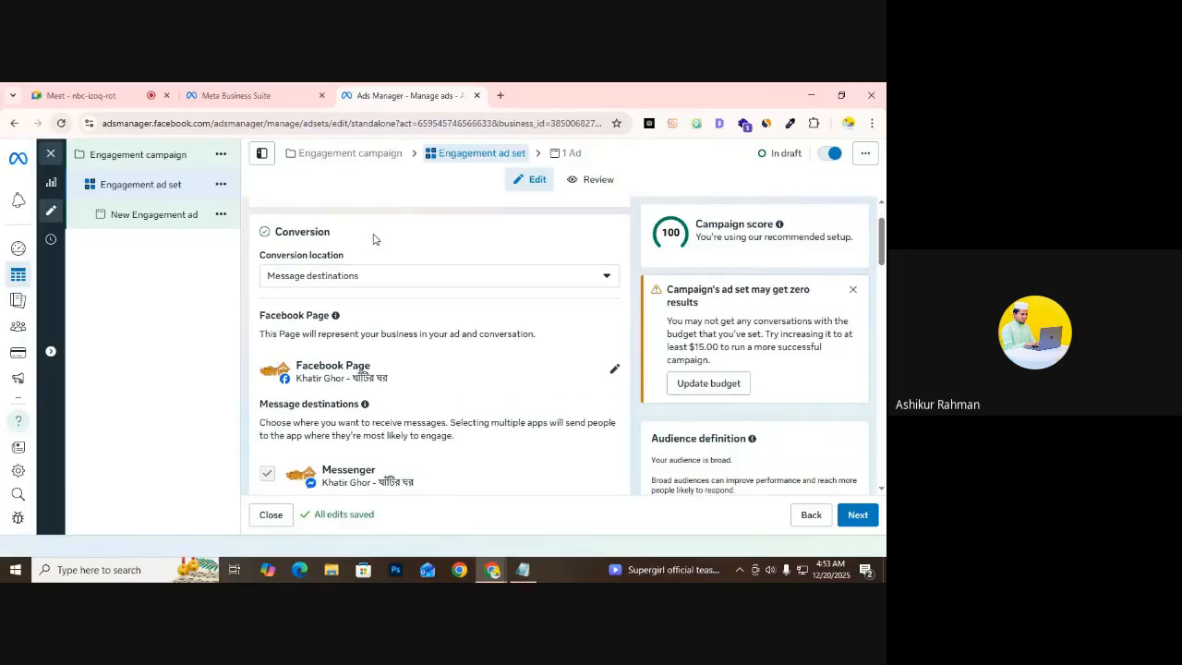
scroll(425, 292, "up", 1)
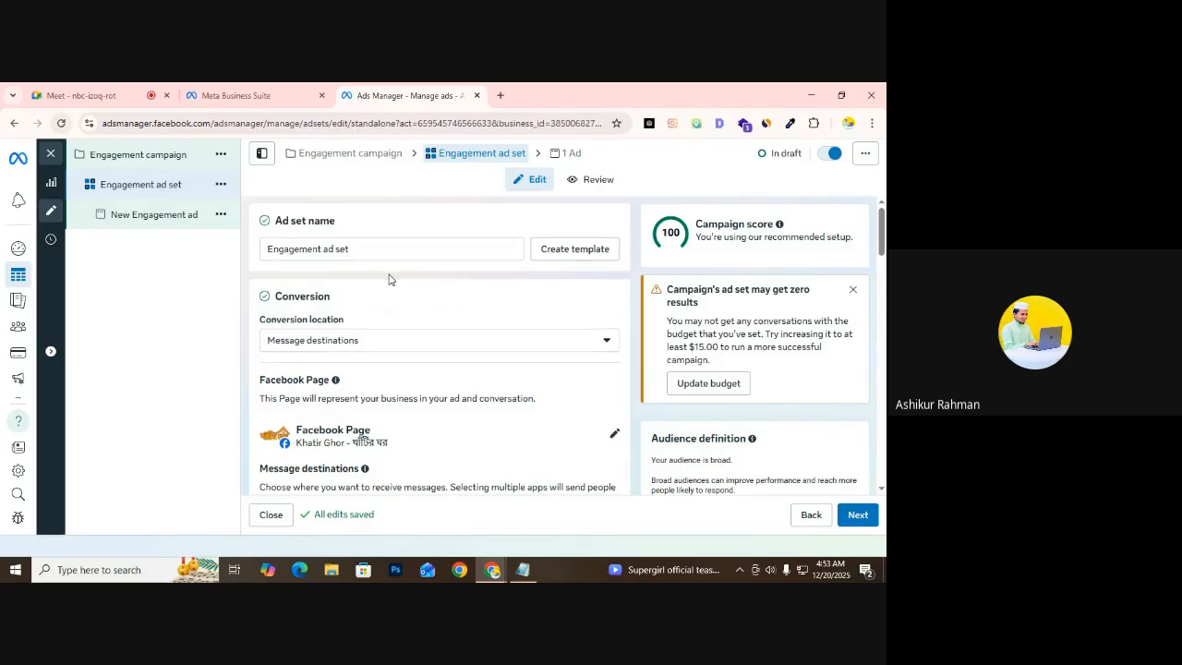
scroll(405, 314, "down", 1)
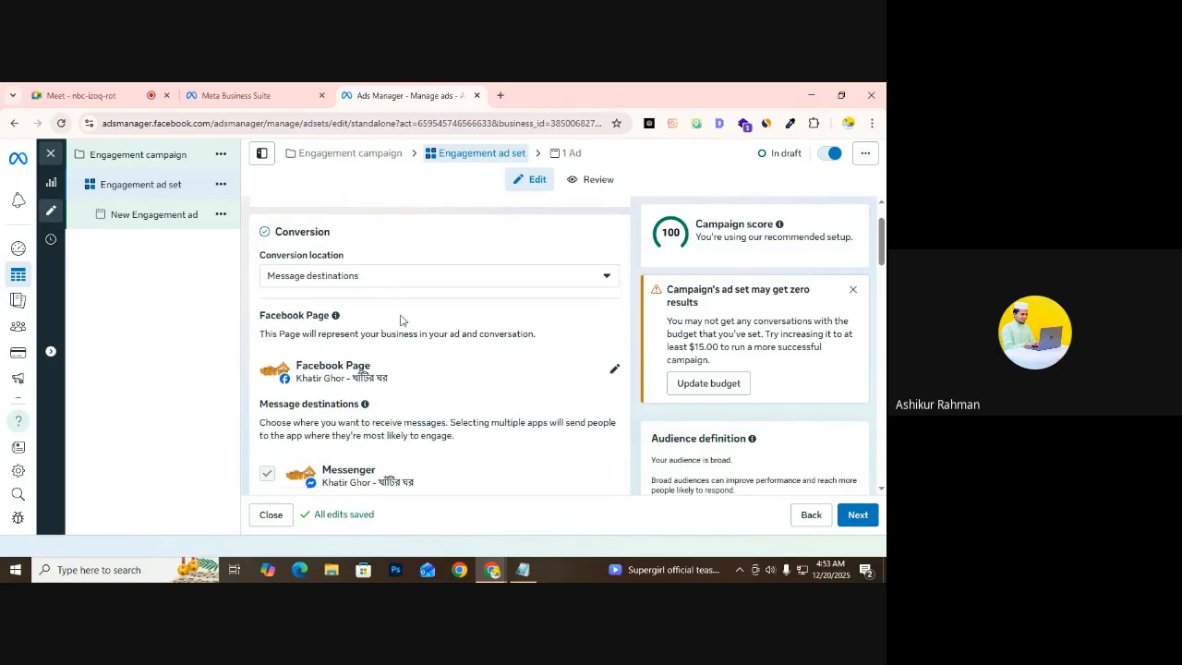
left_click(313, 277)
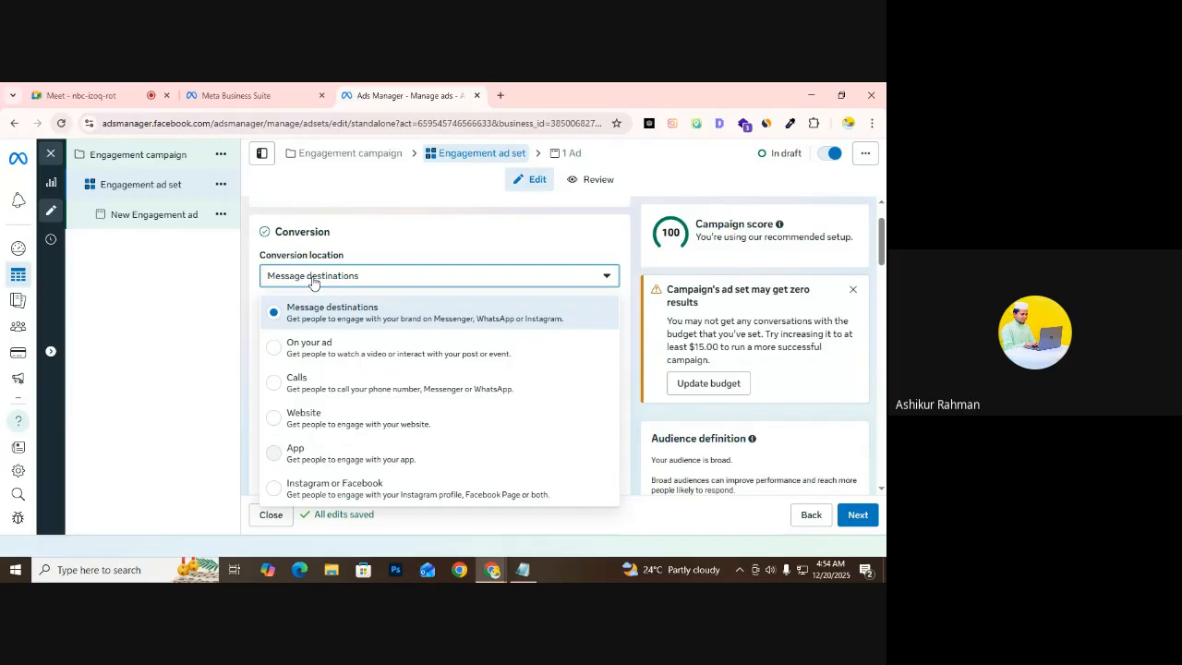
scroll(355, 383, "down", 1)
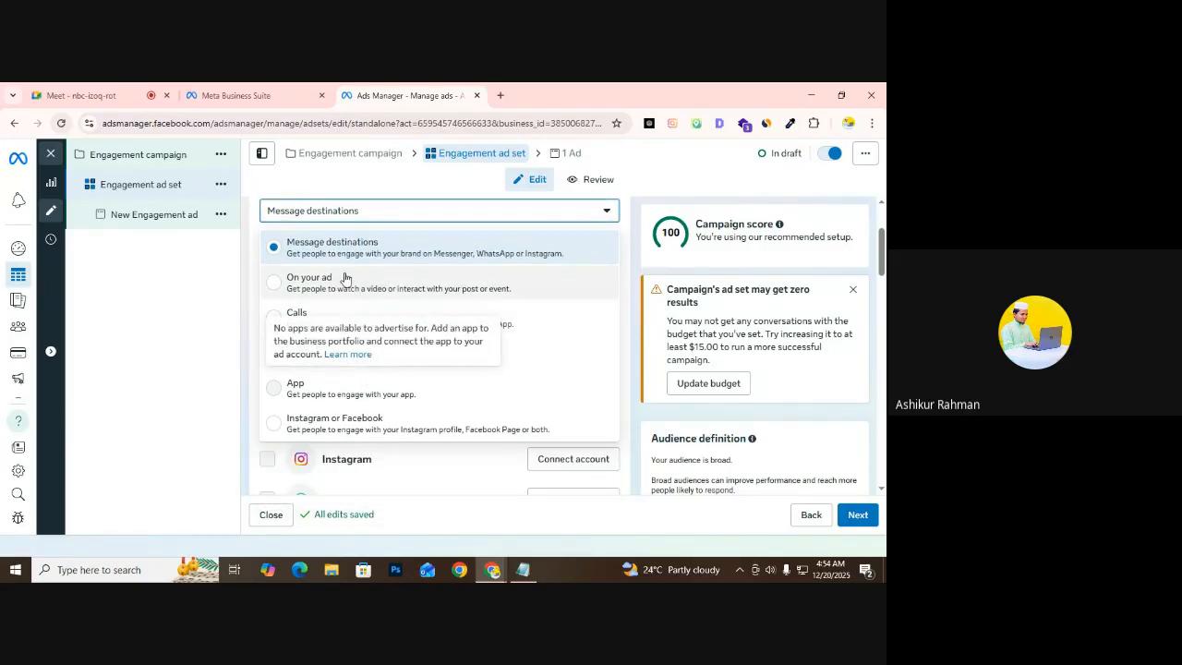
scroll(344, 278, "up", 1)
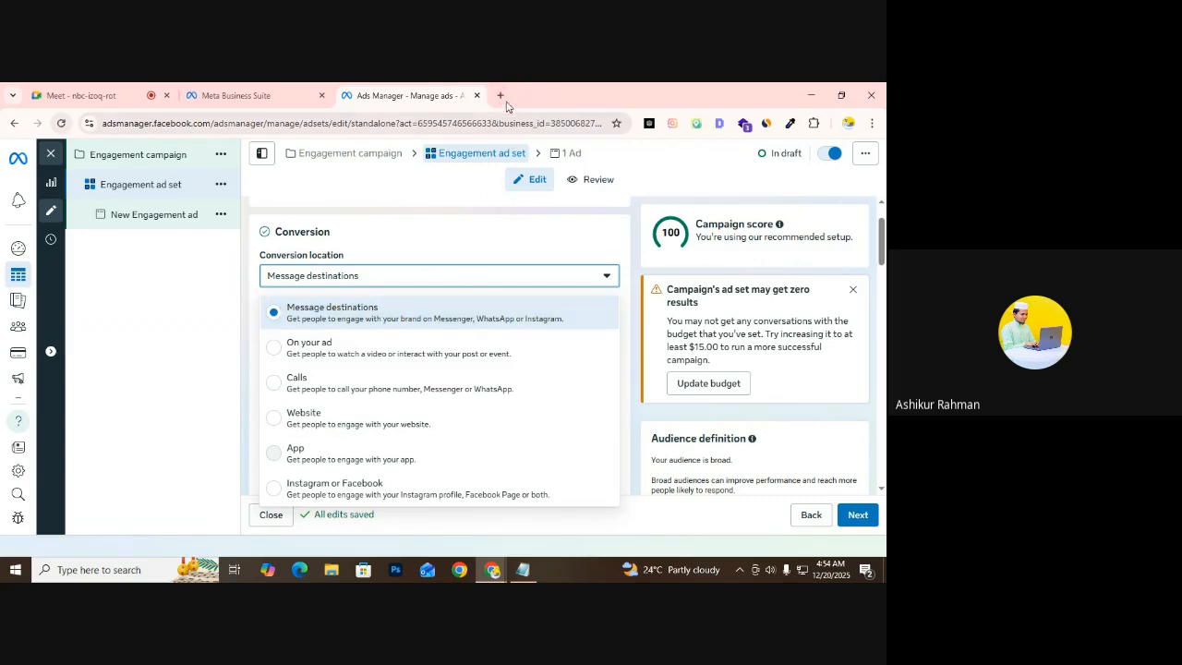
Close the conversion location options and open facebook.com in a new browser tab
left_click(245, 270)
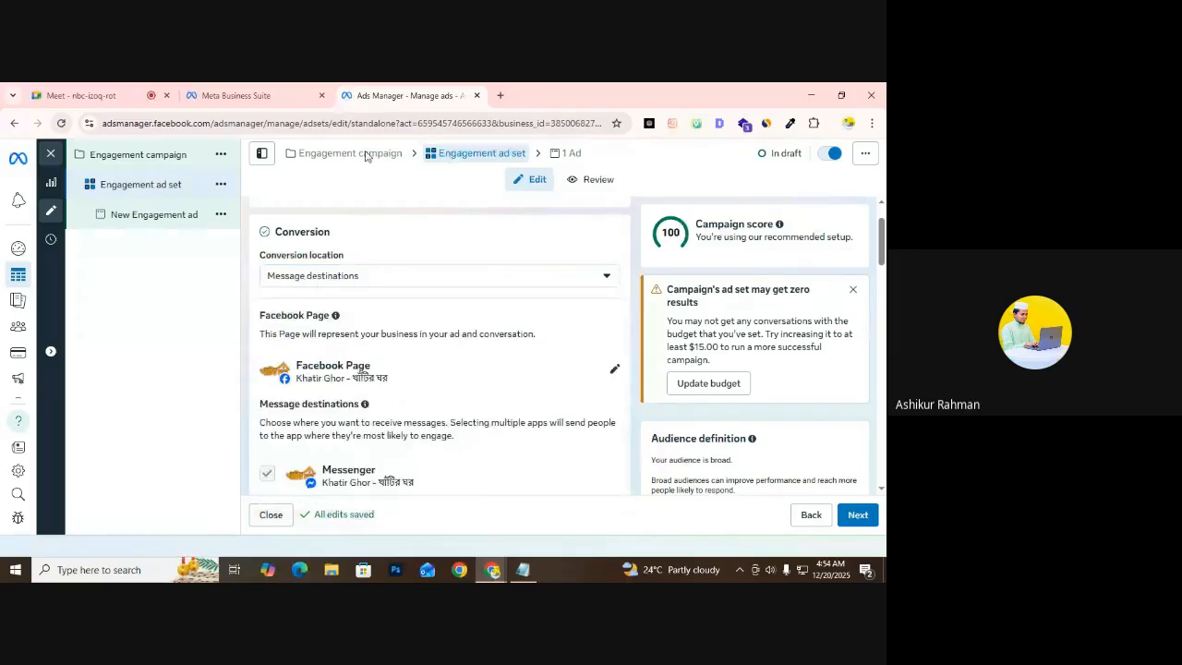
left_click(500, 95)
left_click(437, 120)
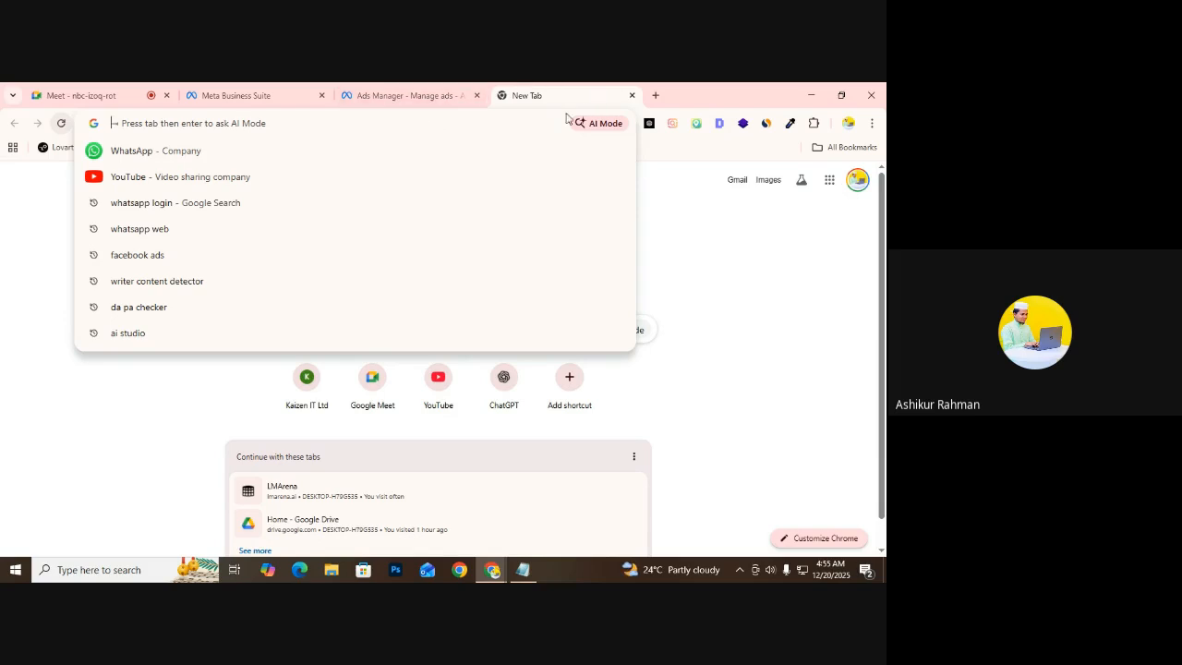
type("facebook.com")
key("Return")
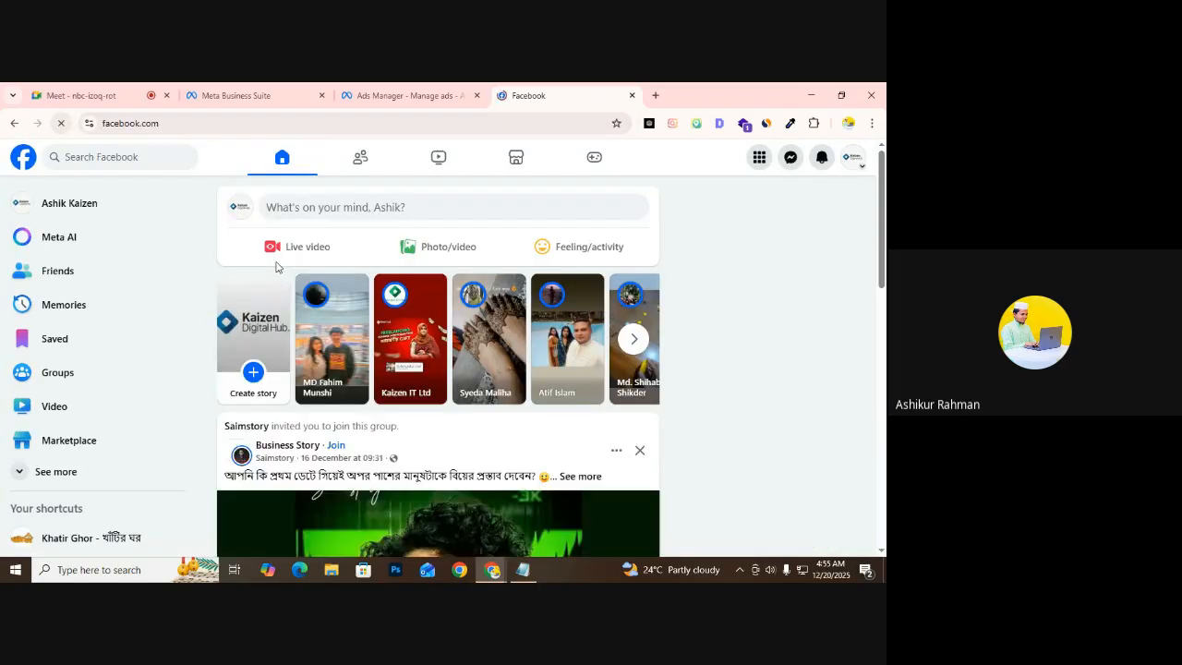
scroll(377, 298, "down", 3)
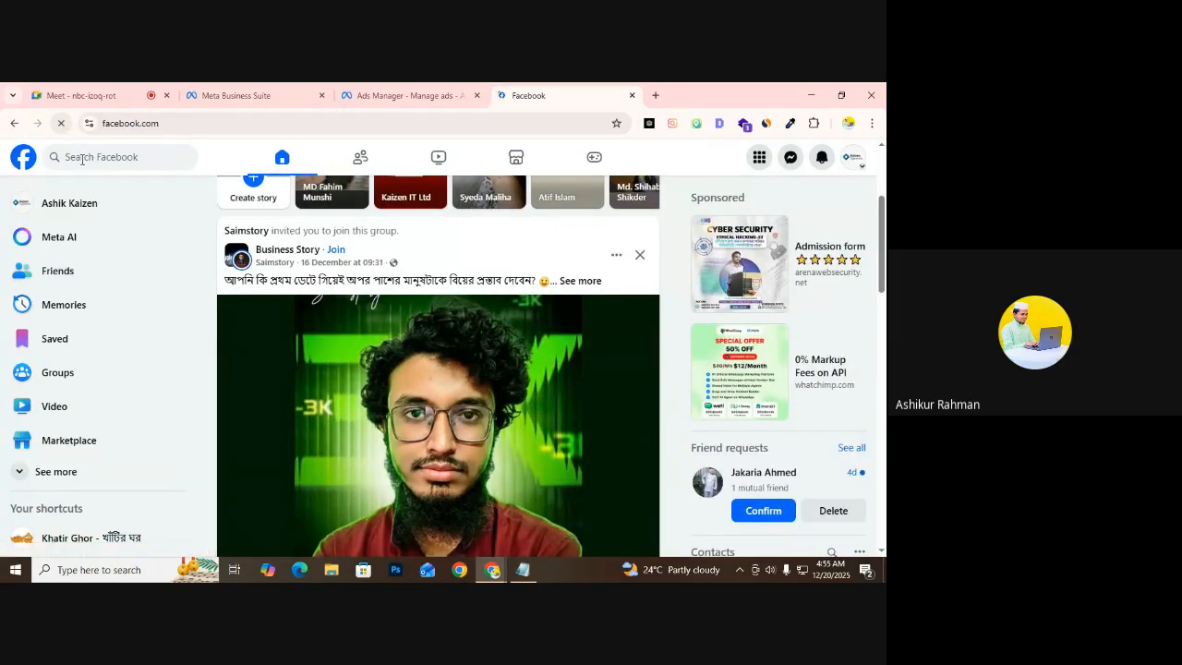
left_click(108, 152)
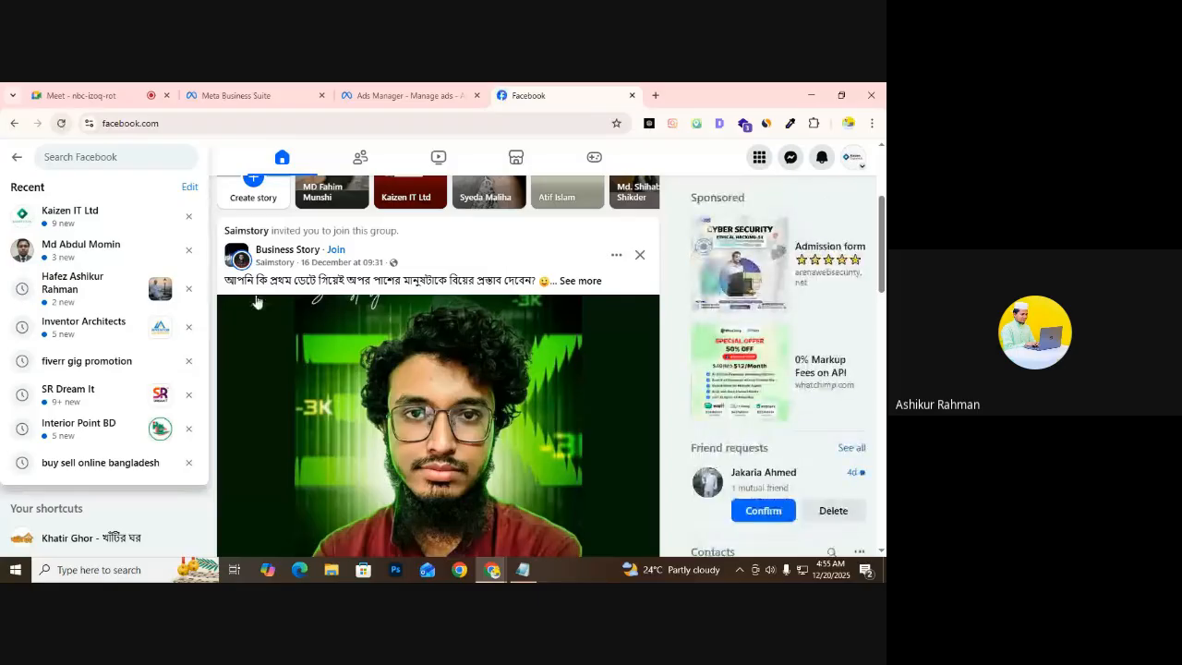
left_click(668, 224)
Search the web for "ads library" and open Meta's Ad Library from the results
left_click(434, 123)
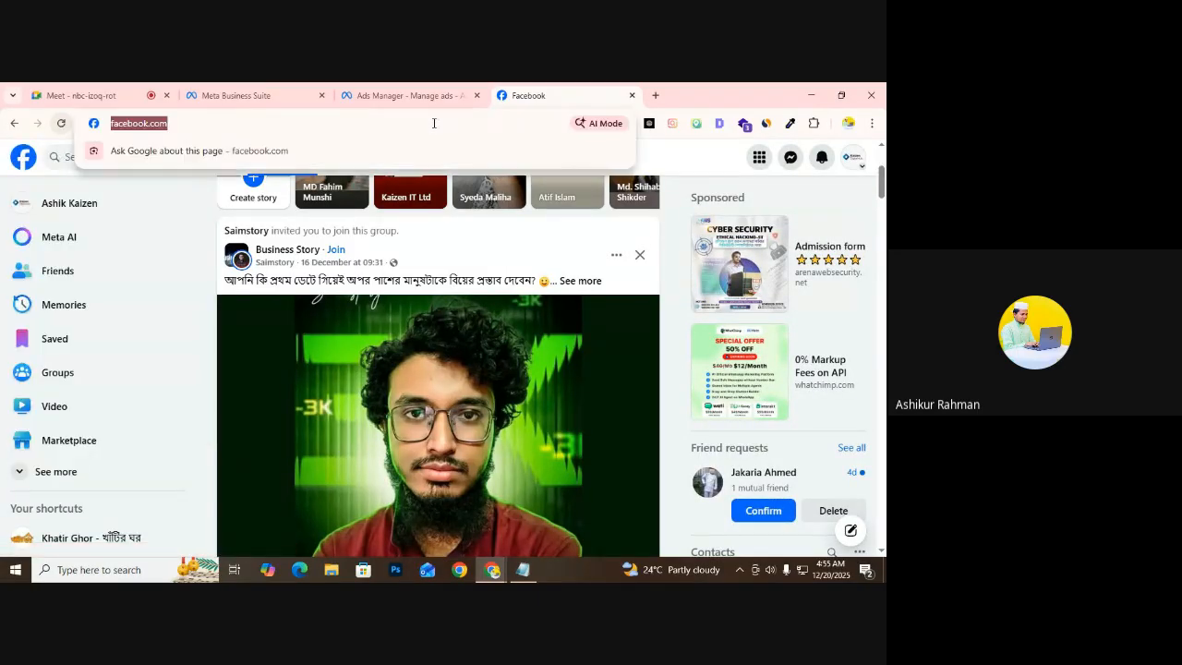
key("BackSpace")
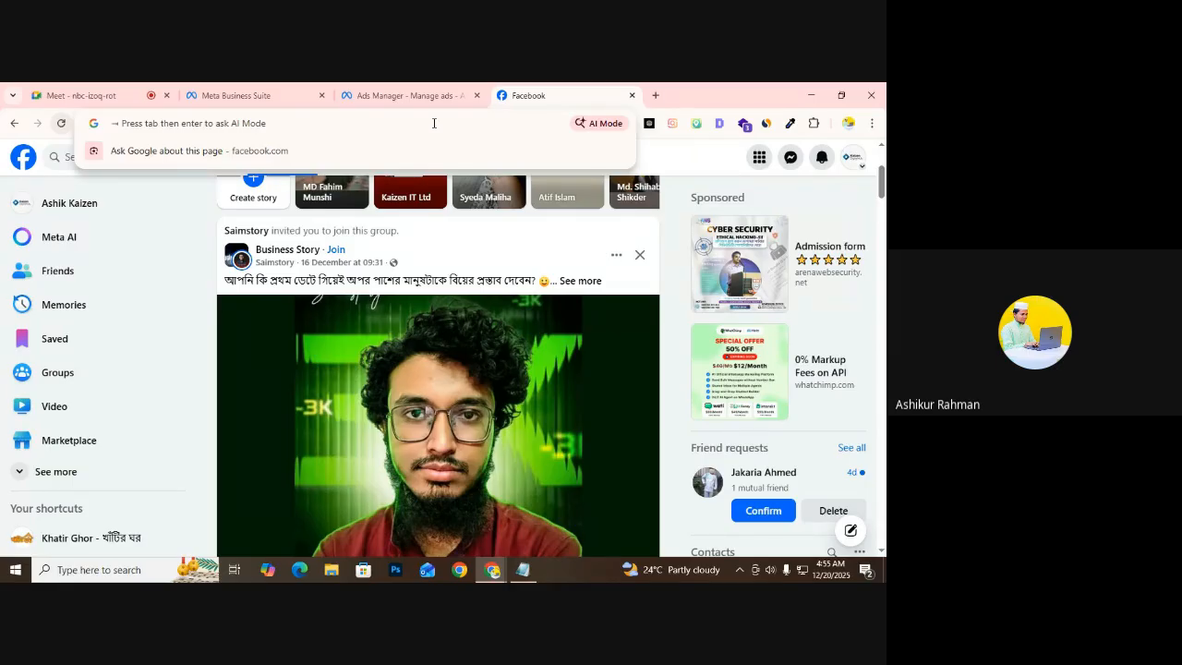
type("ads")
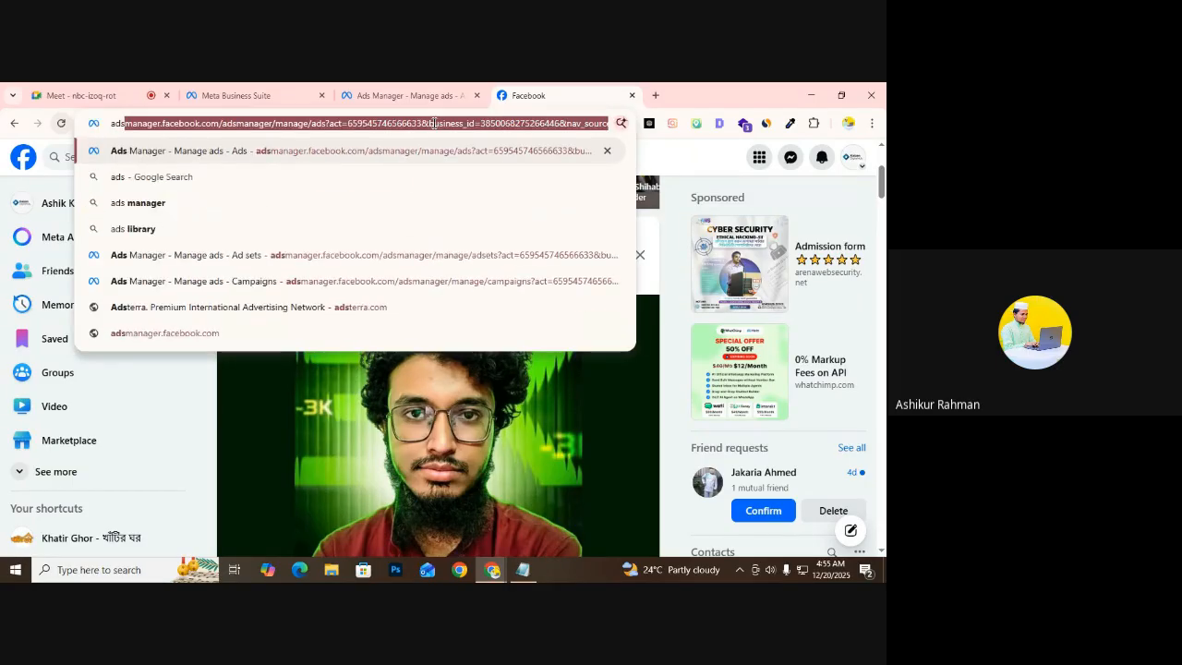
key("BackSpace")
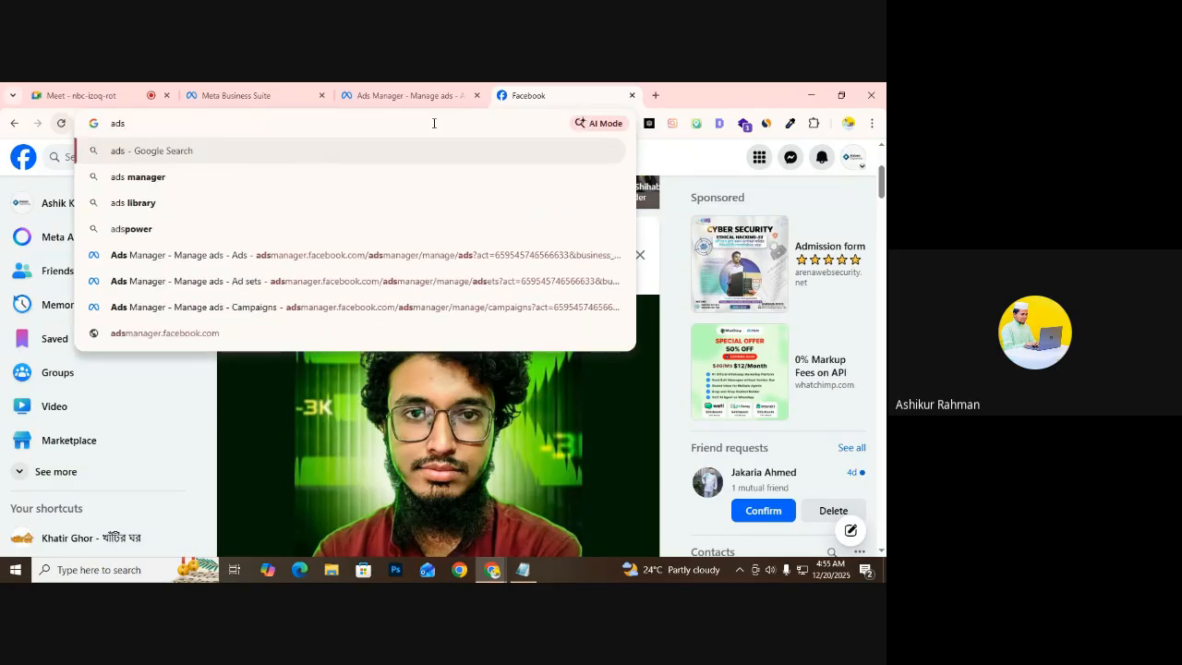
left_click(168, 209)
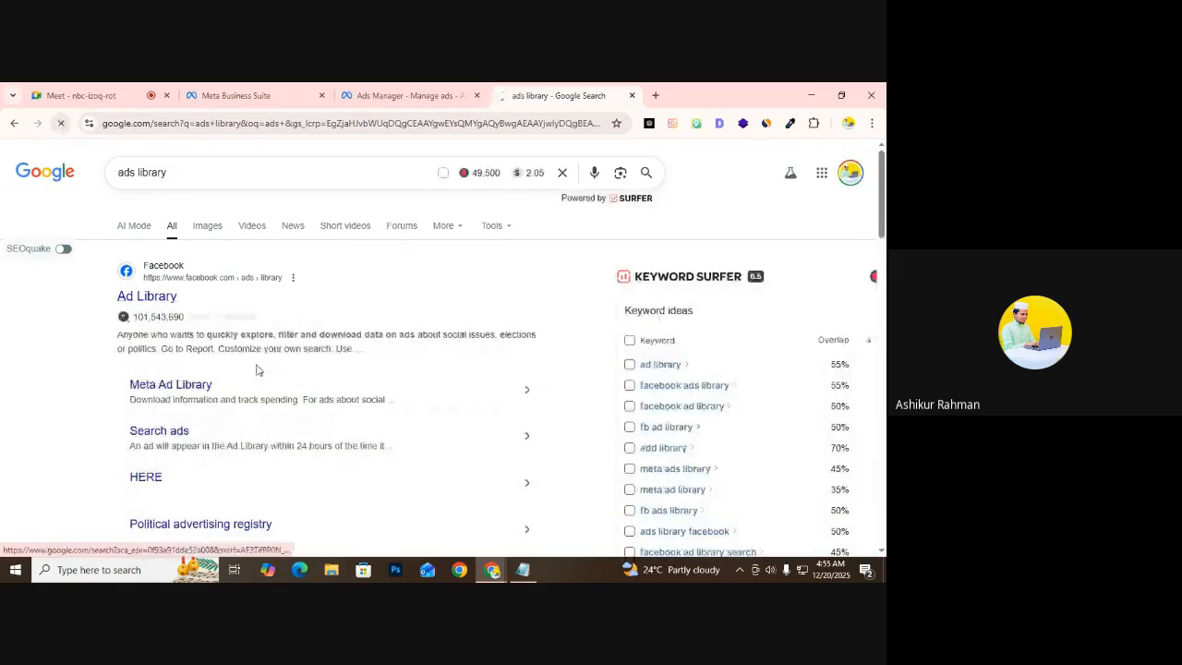
left_click(149, 298)
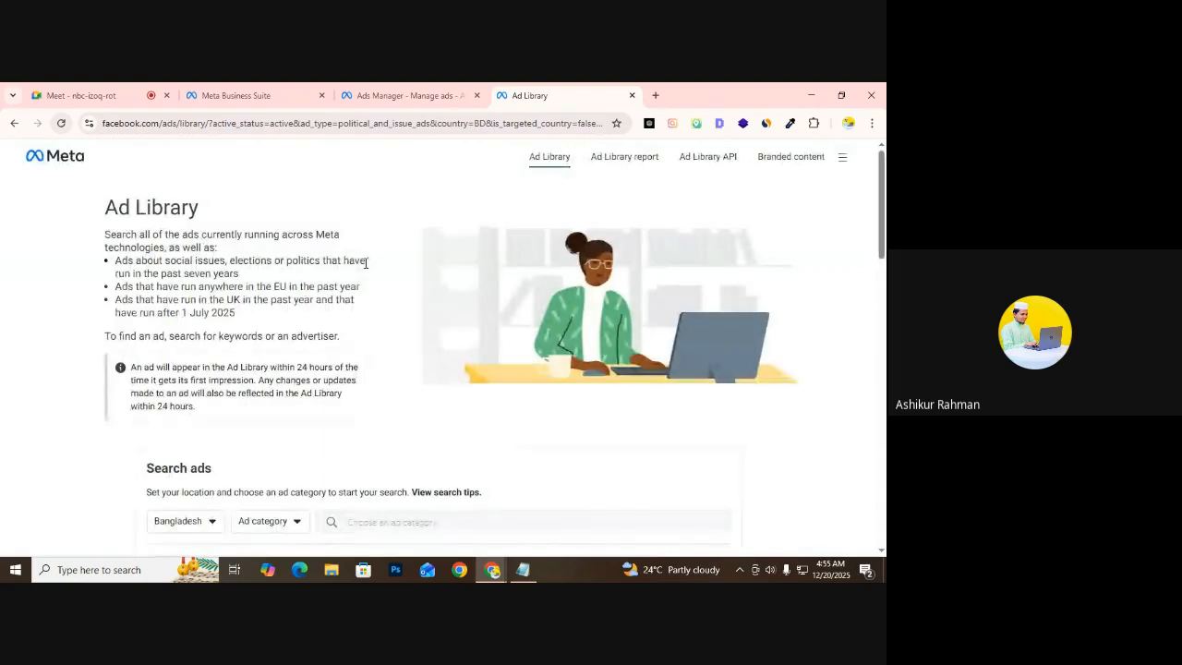
Set the Ad Library's ad category to All ads and enter "ghee" as the search keyword
scroll(351, 325, "down", 2)
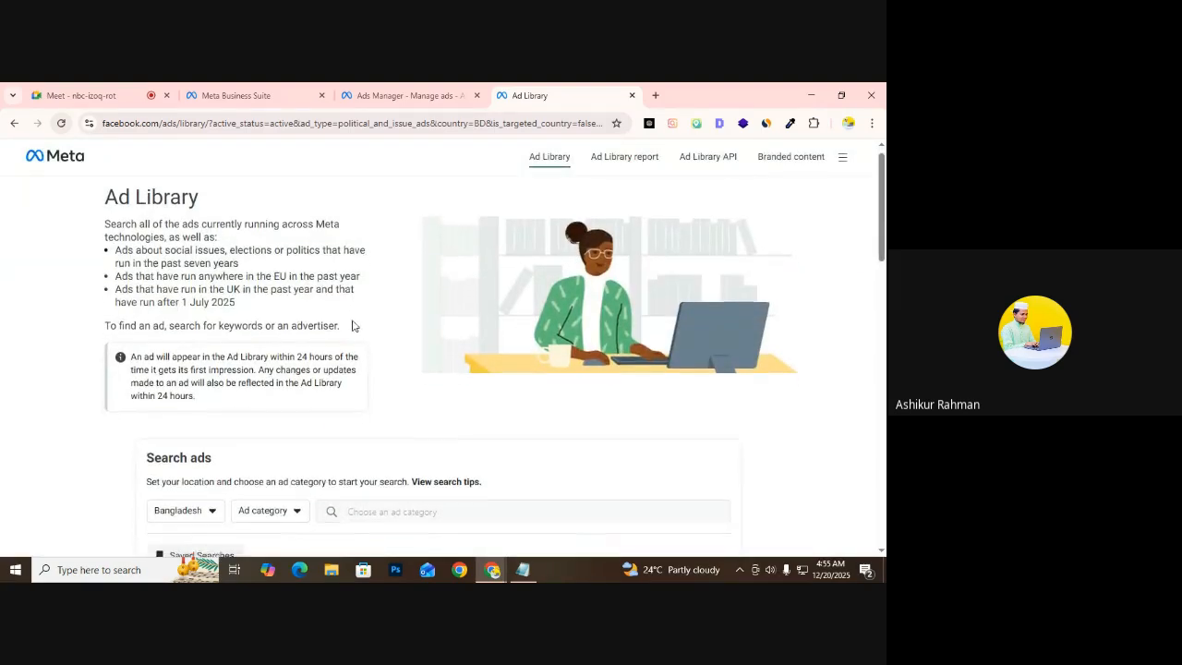
scroll(216, 304, "down", 1)
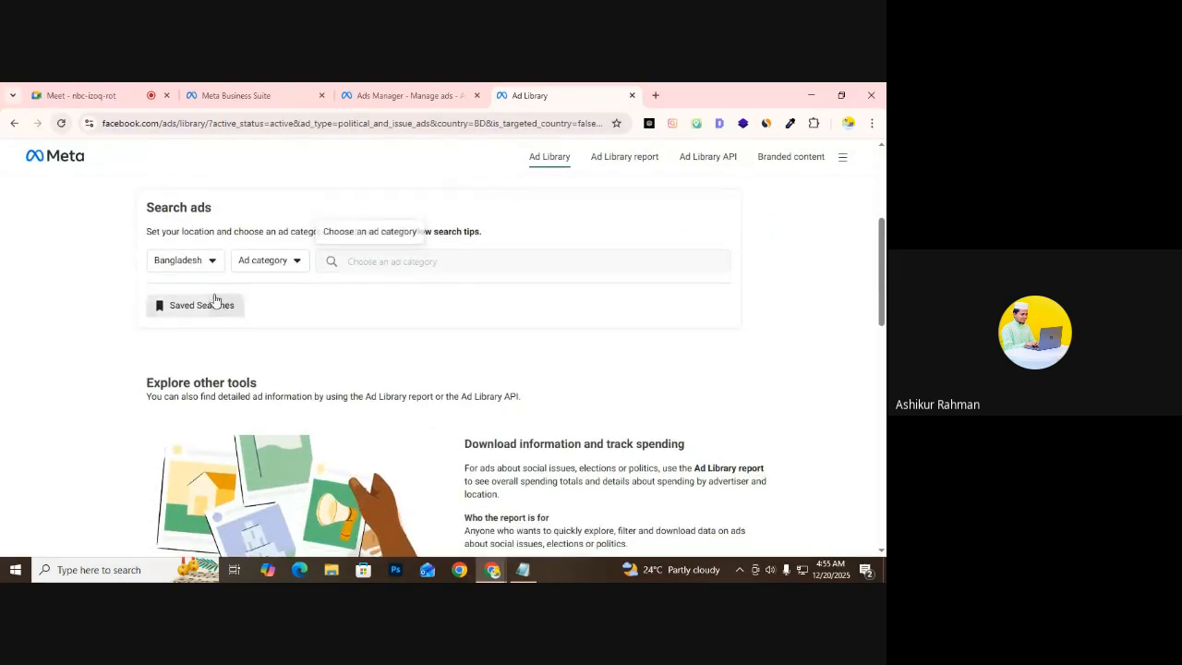
left_click(274, 268)
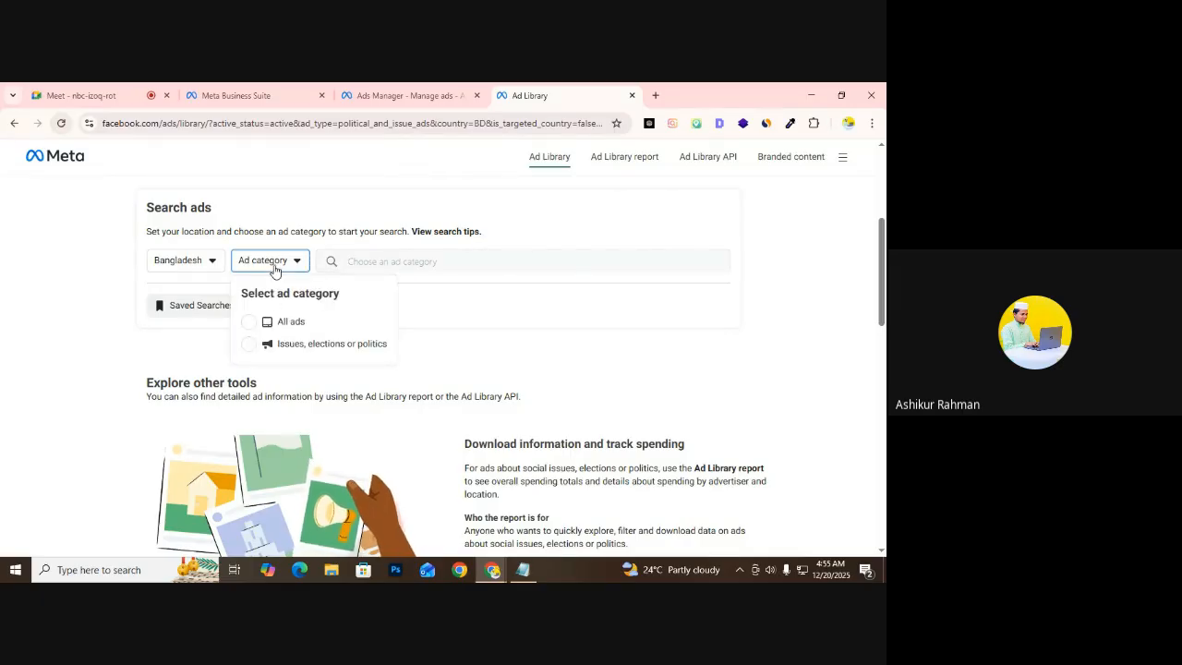
left_click(294, 324)
left_click(382, 259)
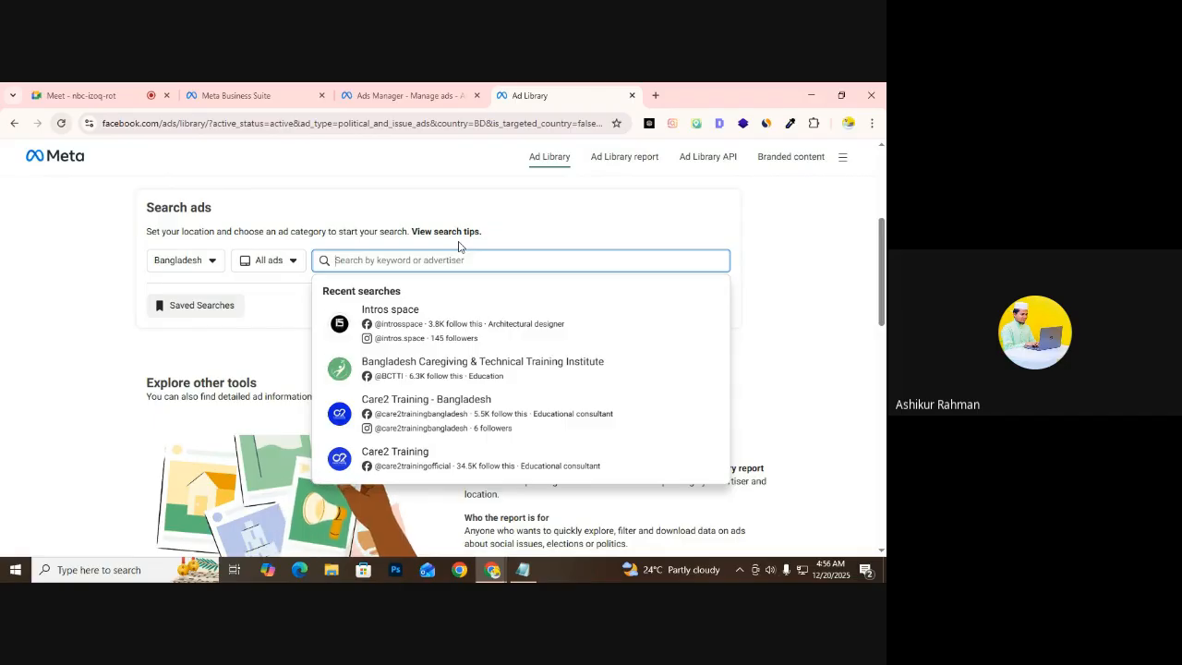
type("ghee")
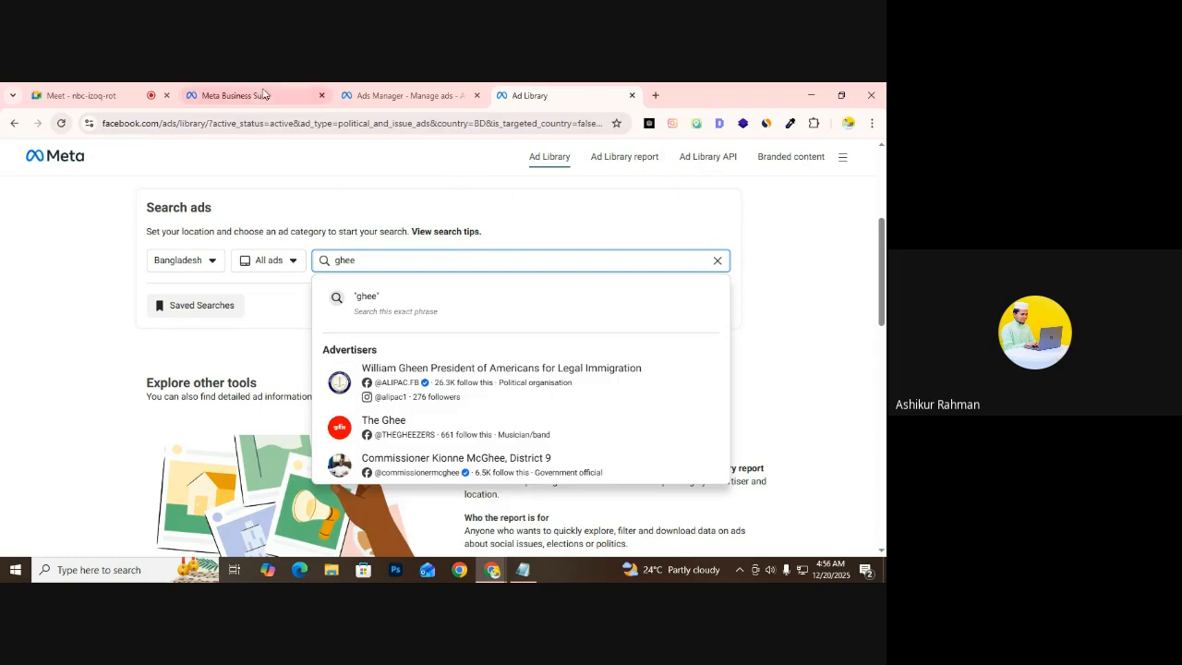
Switch to the Google Meet call, mute the microphone and turn it back on
left_click(115, 95)
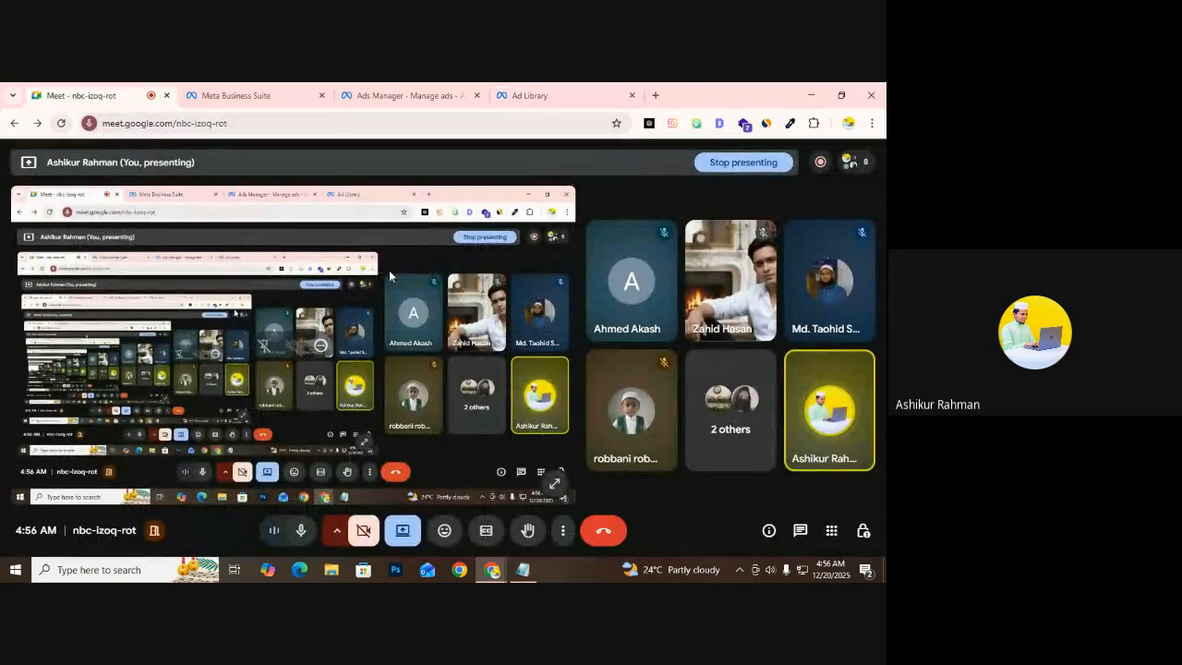
left_click(302, 532)
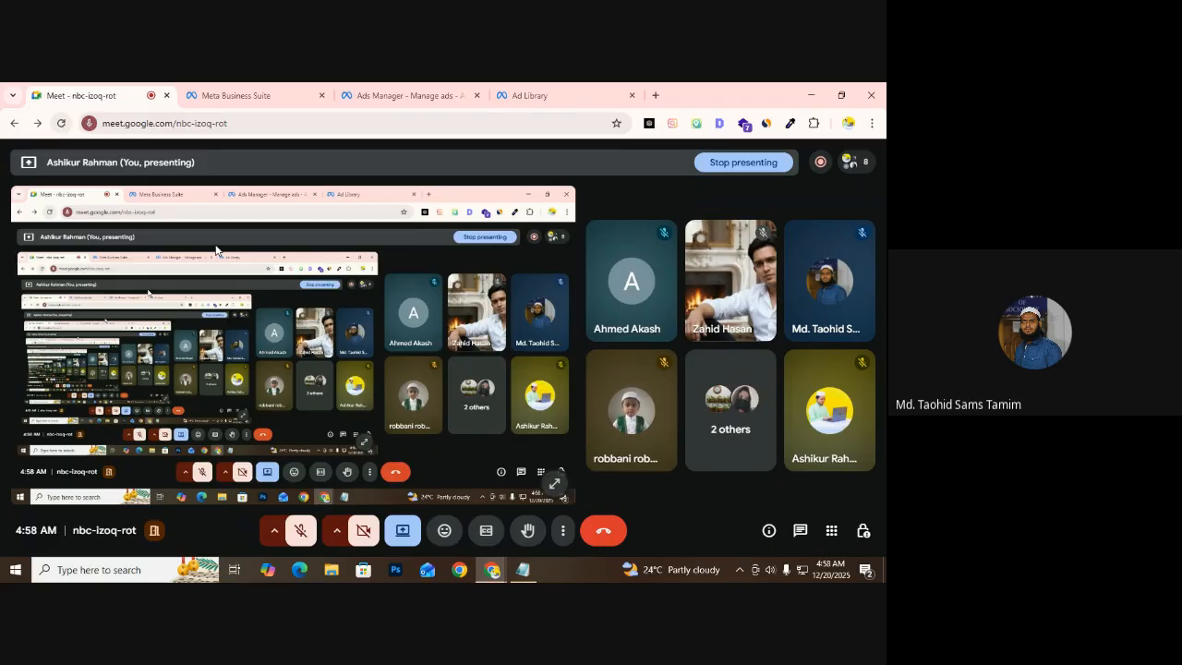
left_click(300, 530)
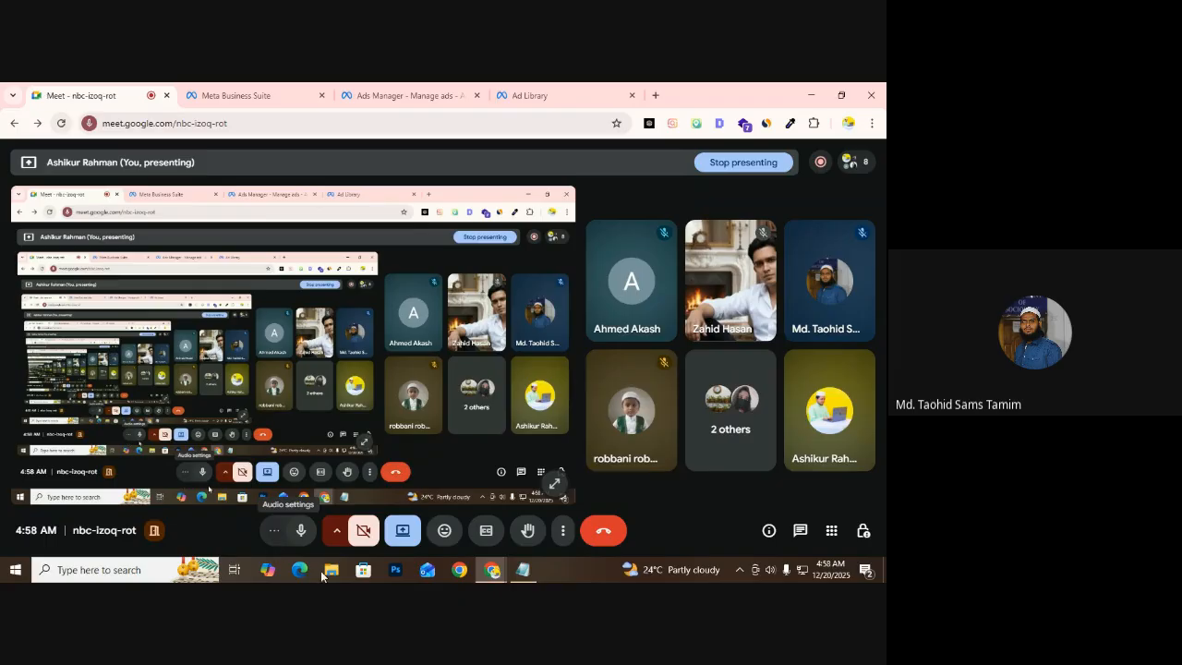
Return to the Ad Library and run the keyword search for "ghee"
left_click(418, 95)
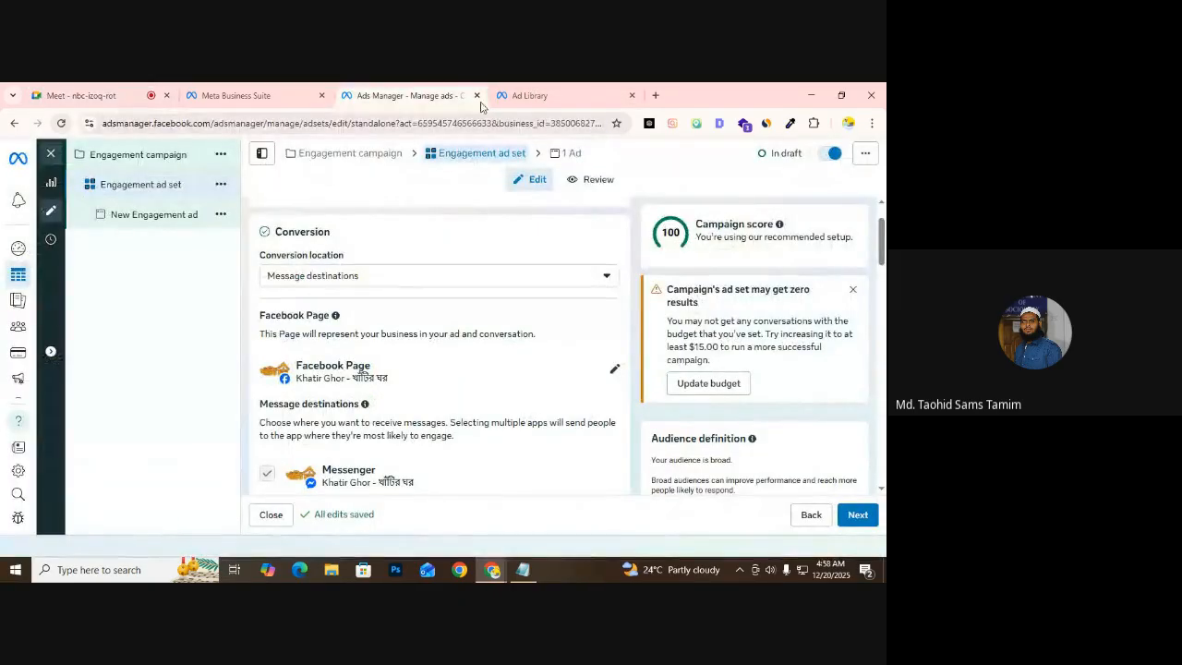
left_click(529, 95)
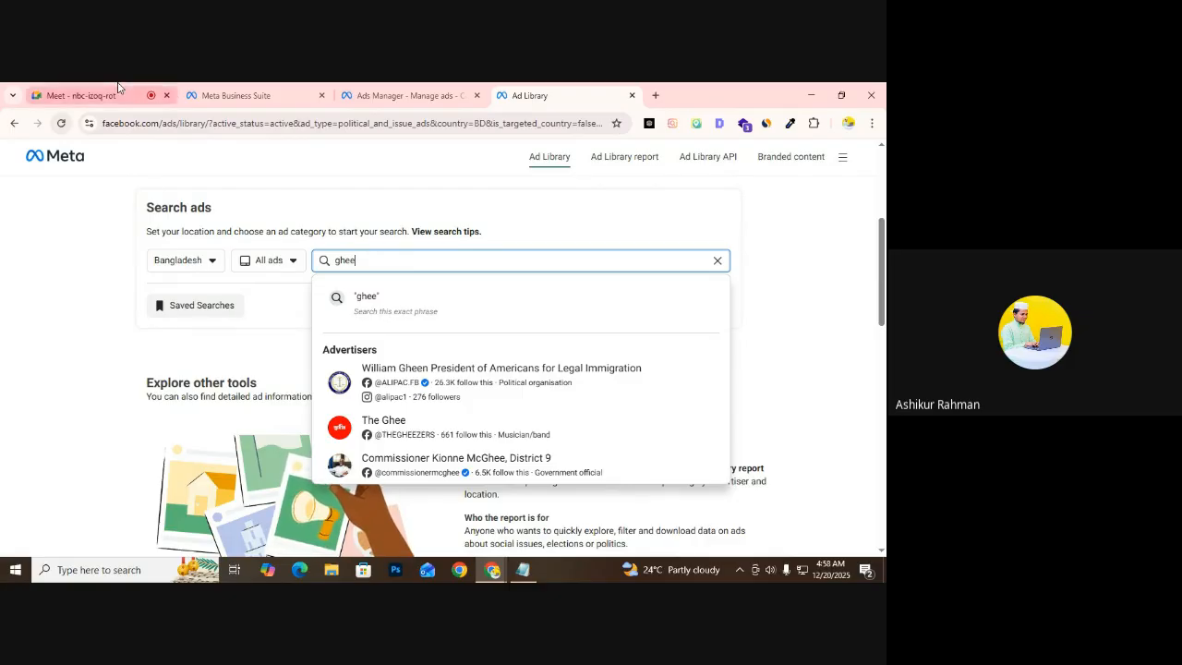
left_click(92, 95)
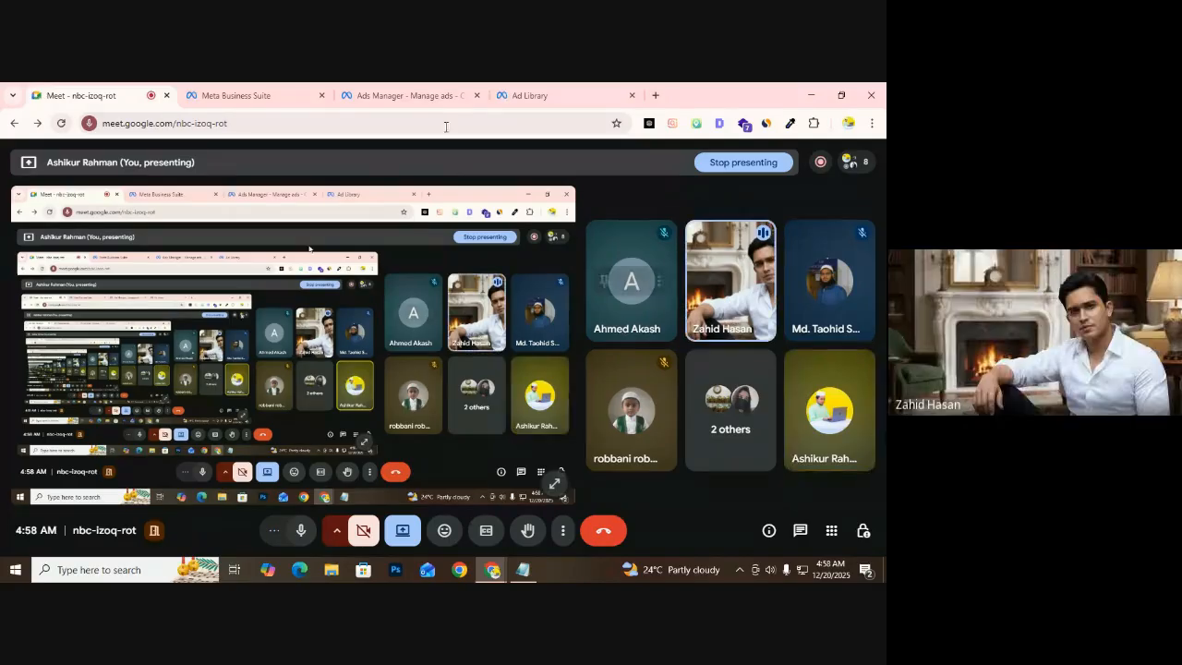
left_click(609, 88)
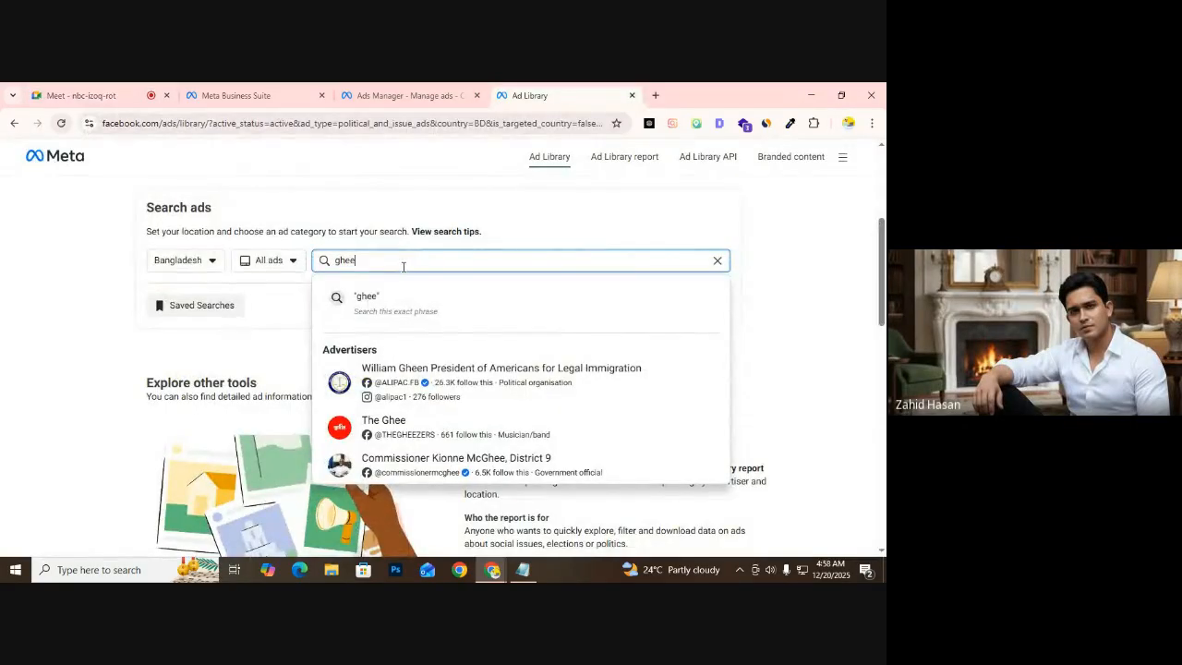
key("Return")
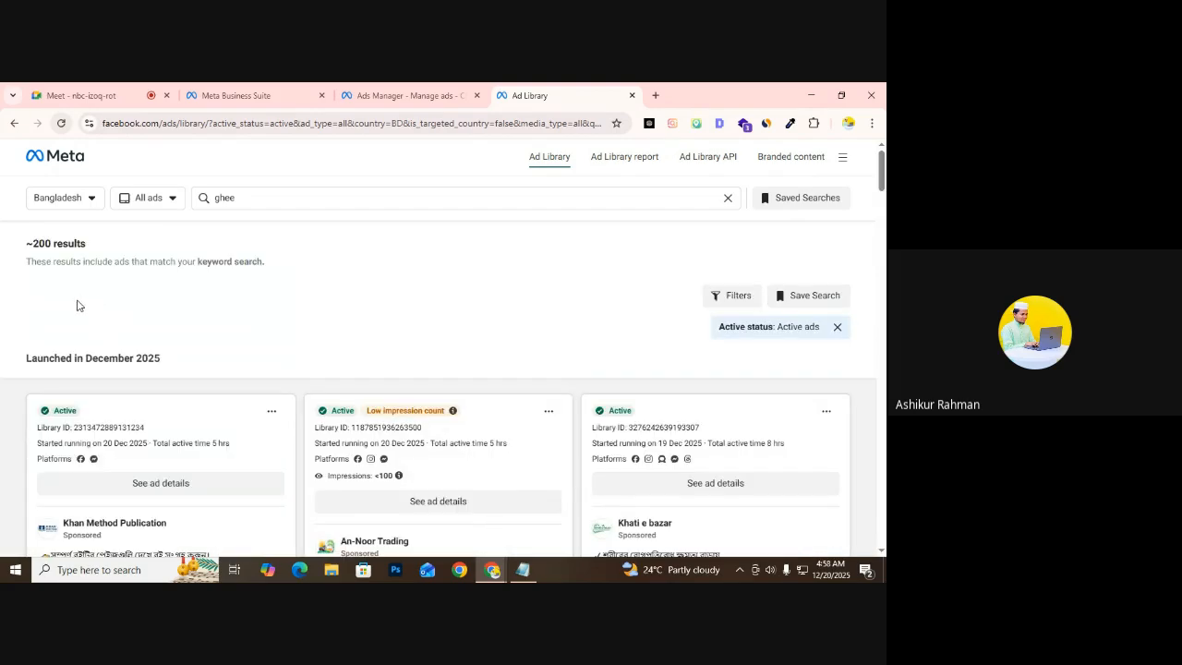
Examine the ad copy, creatives, platforms and call-to-action types of the active ads in the "ghee" search results
scroll(77, 306, "down", 5)
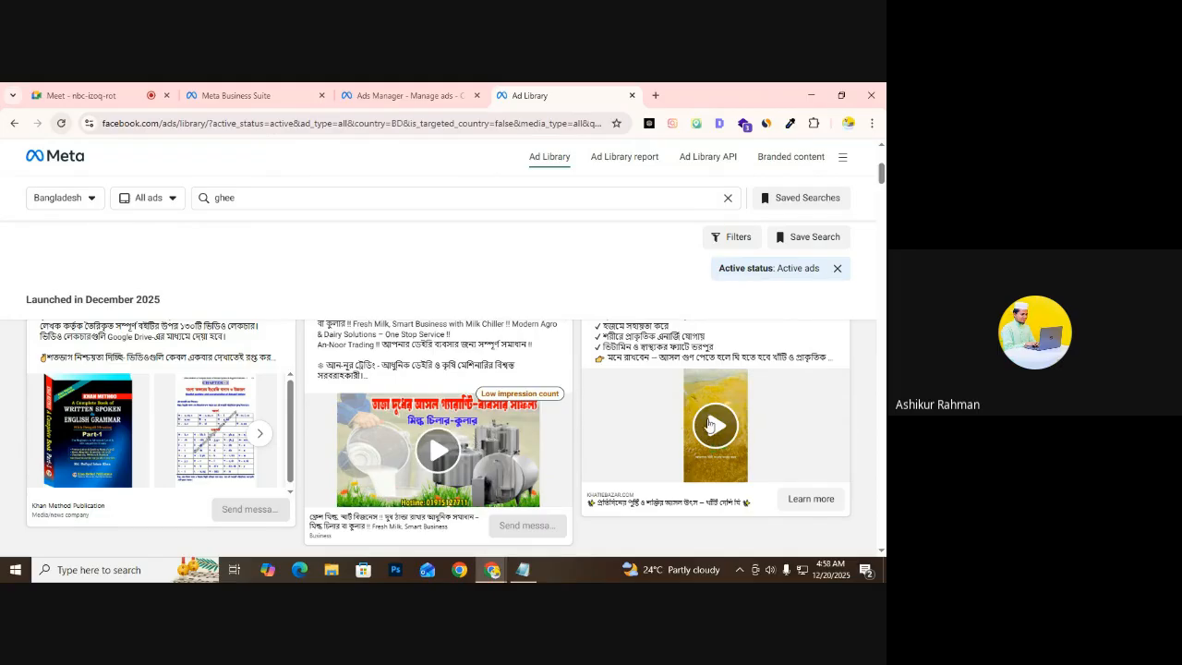
scroll(674, 420, "up", 1)
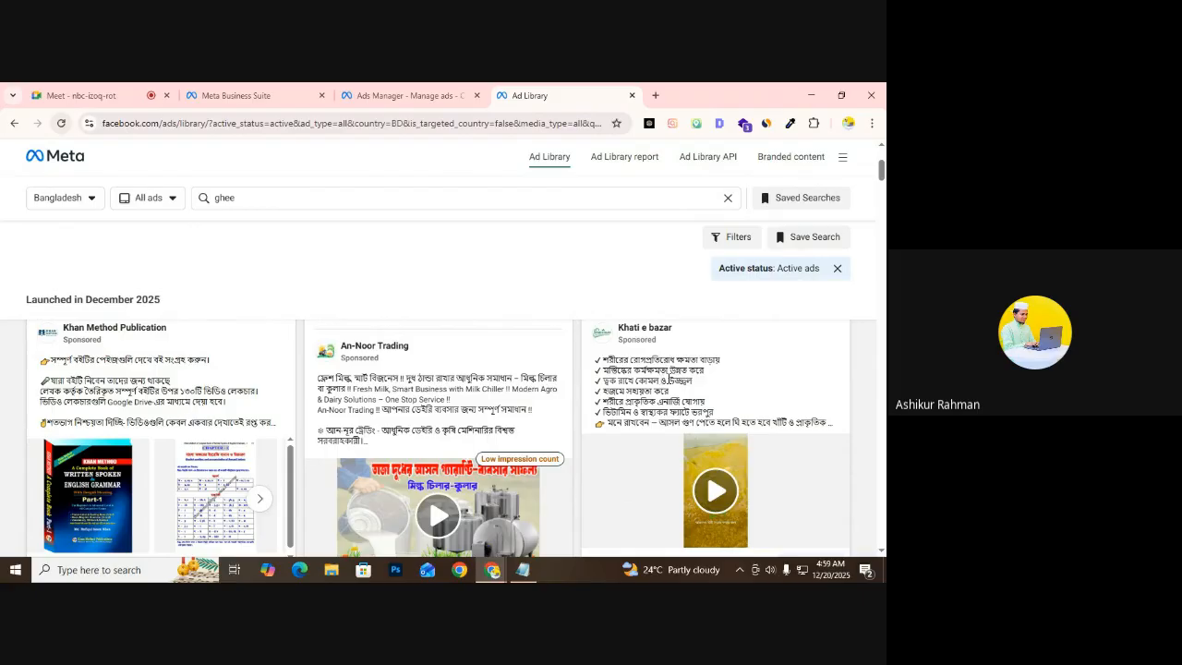
scroll(709, 462, "down", 5)
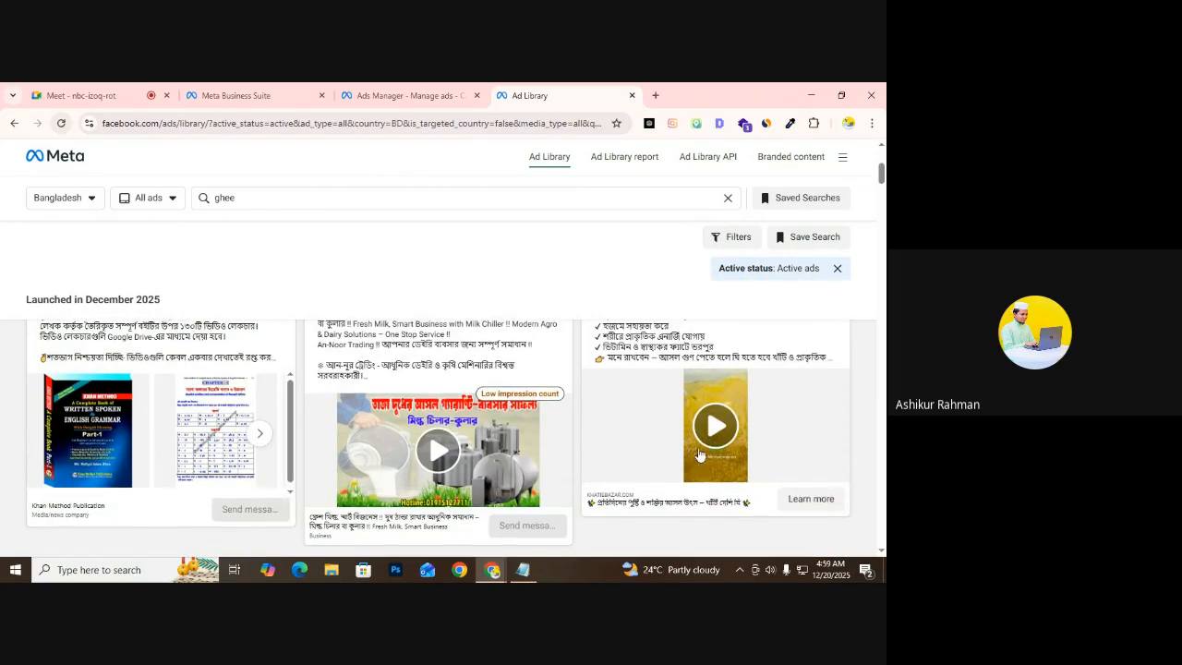
scroll(217, 448, "down", 3)
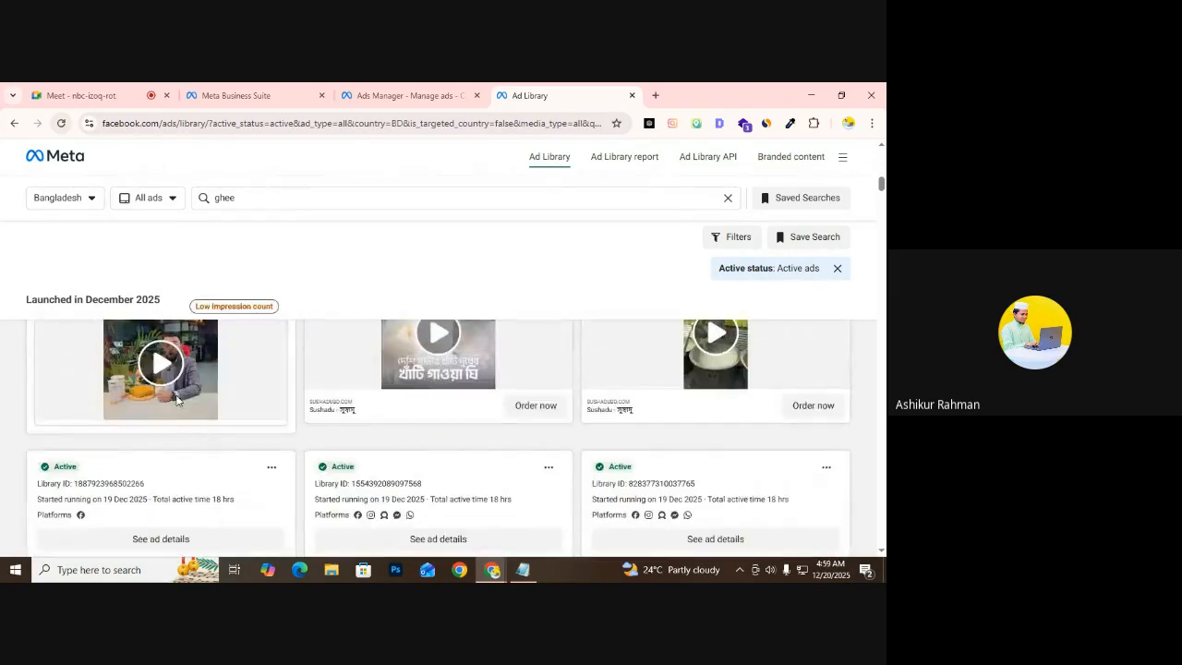
scroll(157, 456, "up", 2)
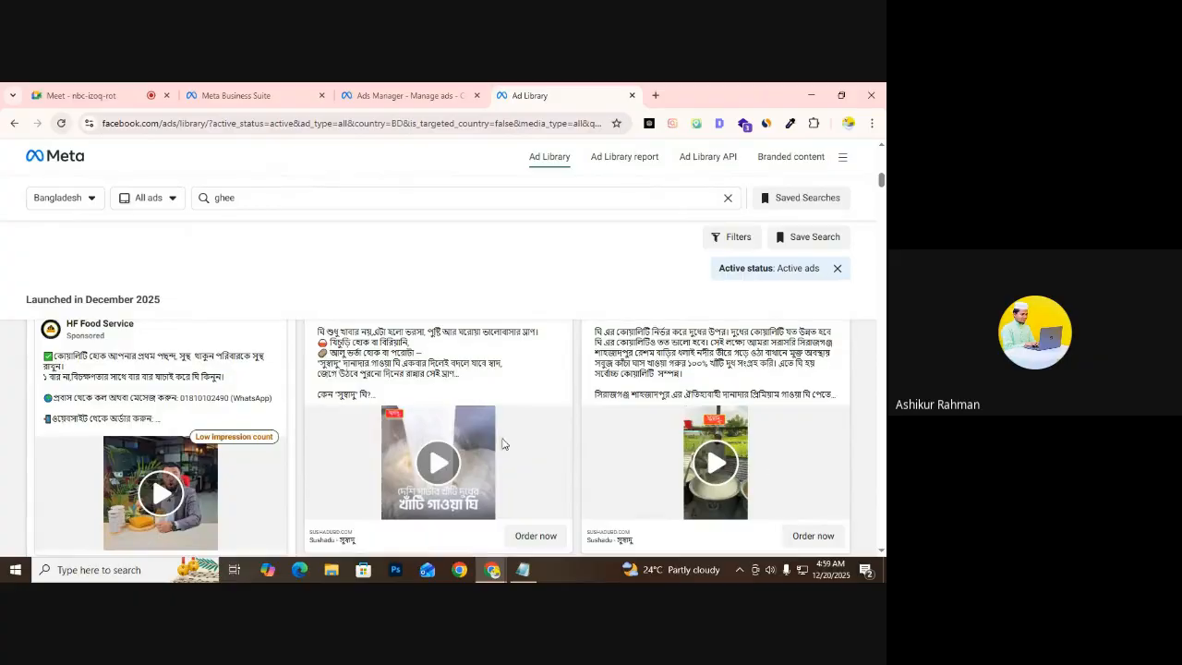
scroll(417, 450, "down", 2)
scroll(418, 450, "down", 4)
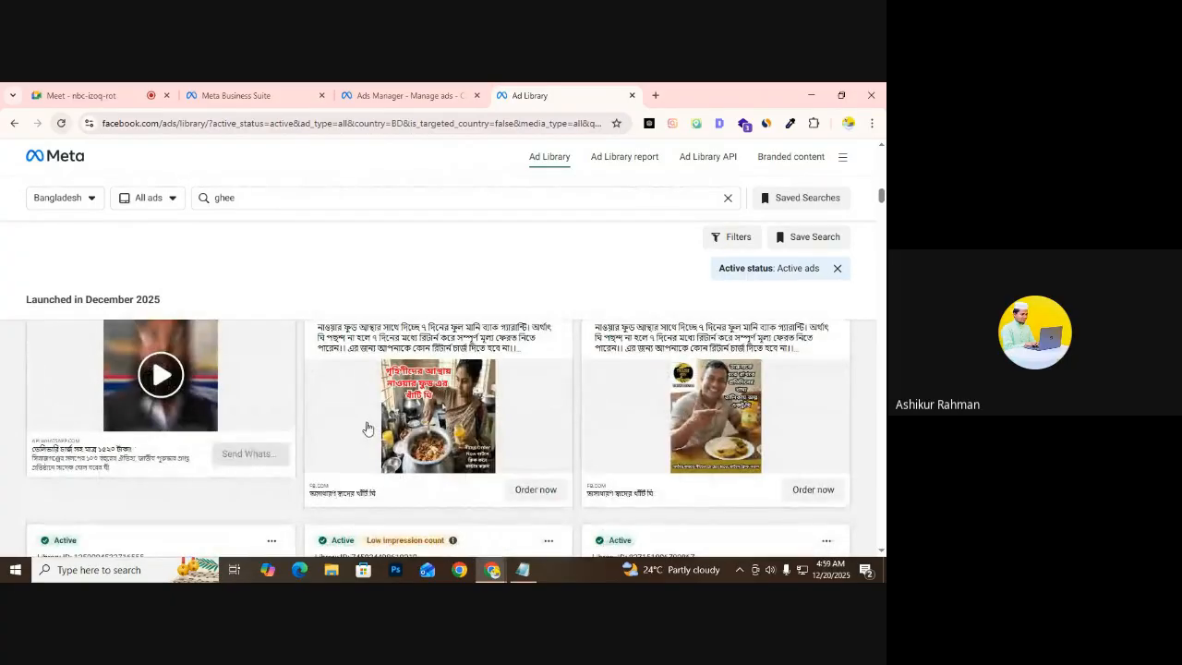
scroll(361, 425, "down", 1)
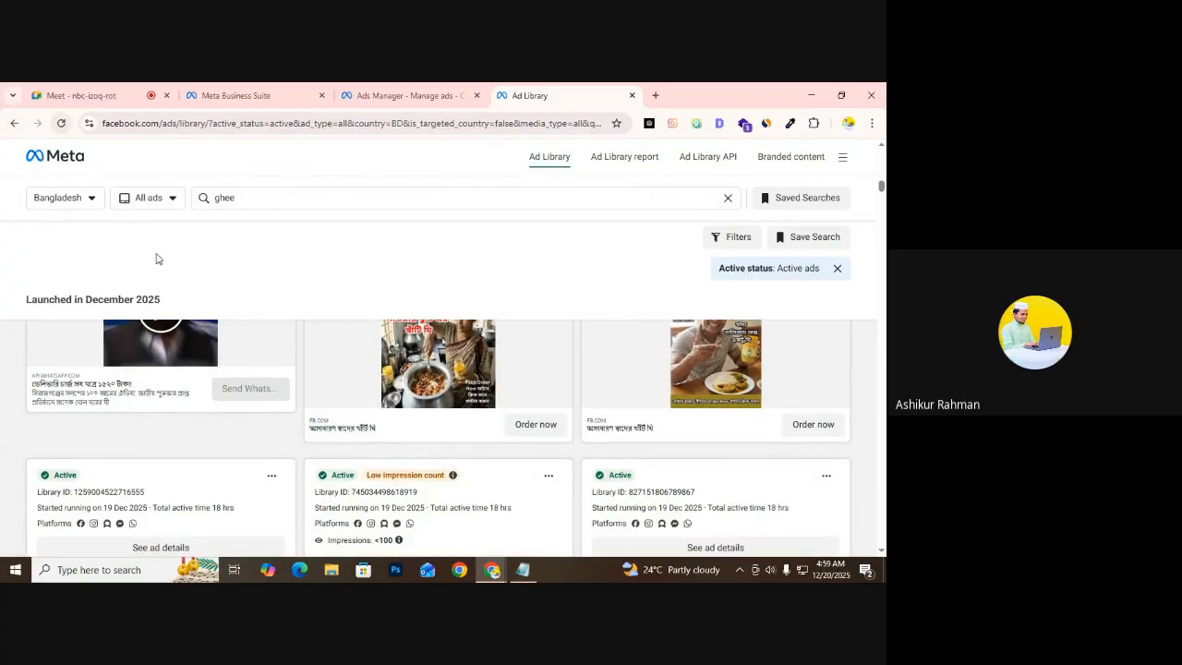
scroll(314, 434, "down", 4)
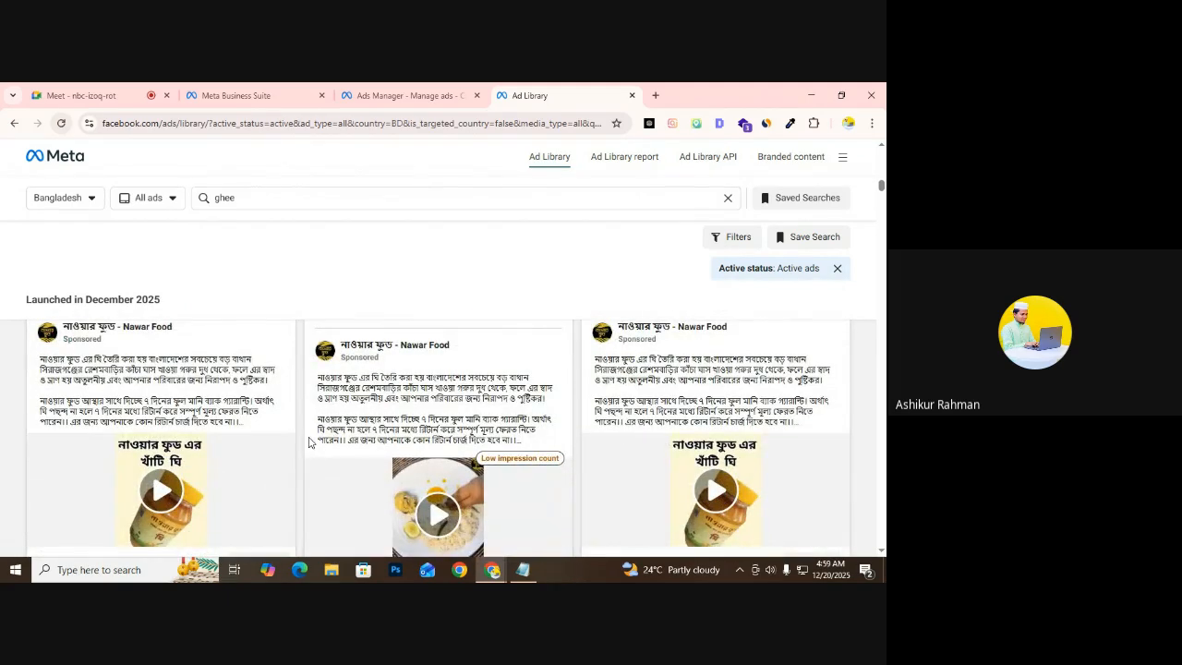
scroll(311, 443, "down", 2)
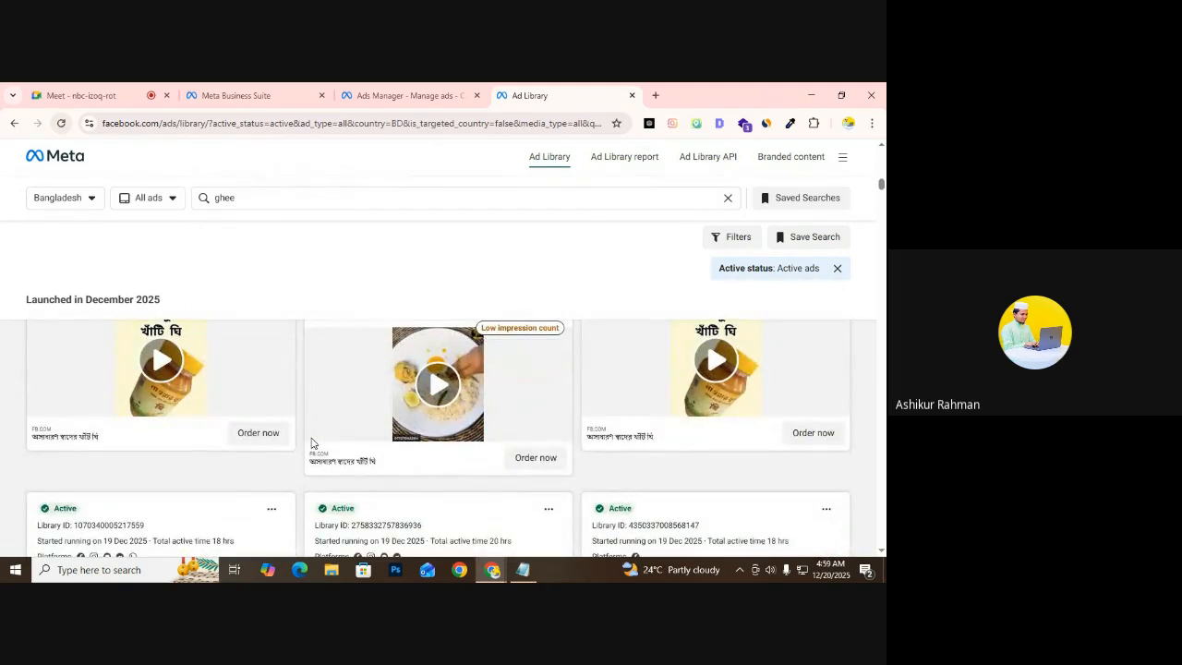
scroll(312, 443, "down", 2)
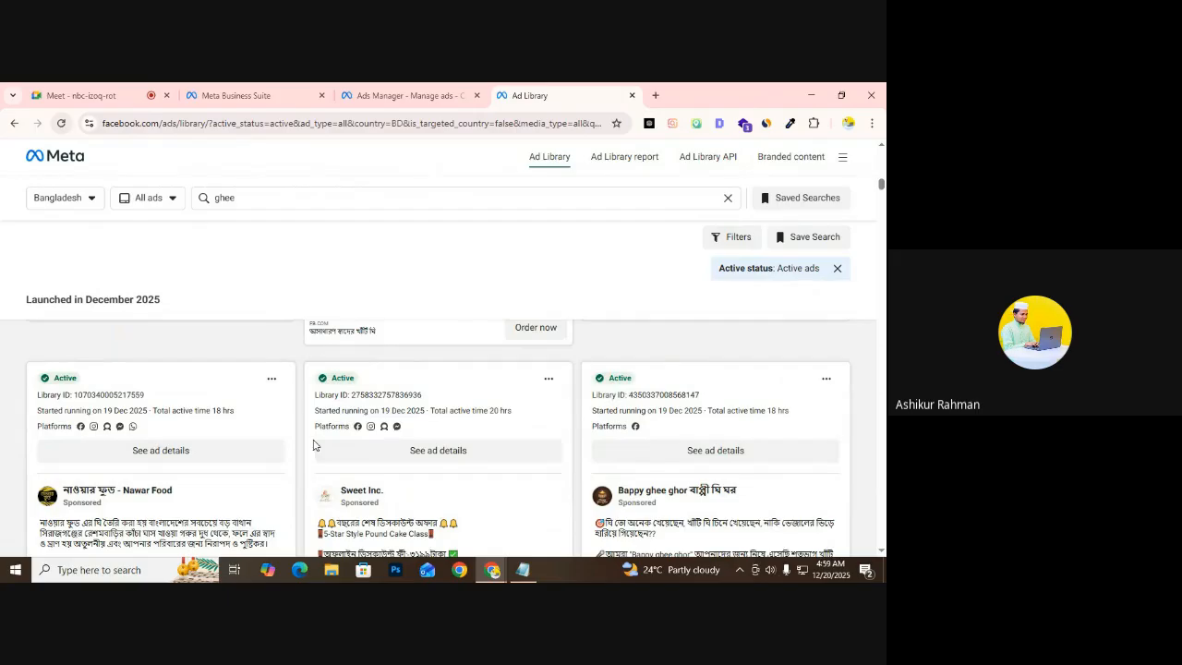
scroll(313, 445, "up", 1)
scroll(314, 445, "up", 1)
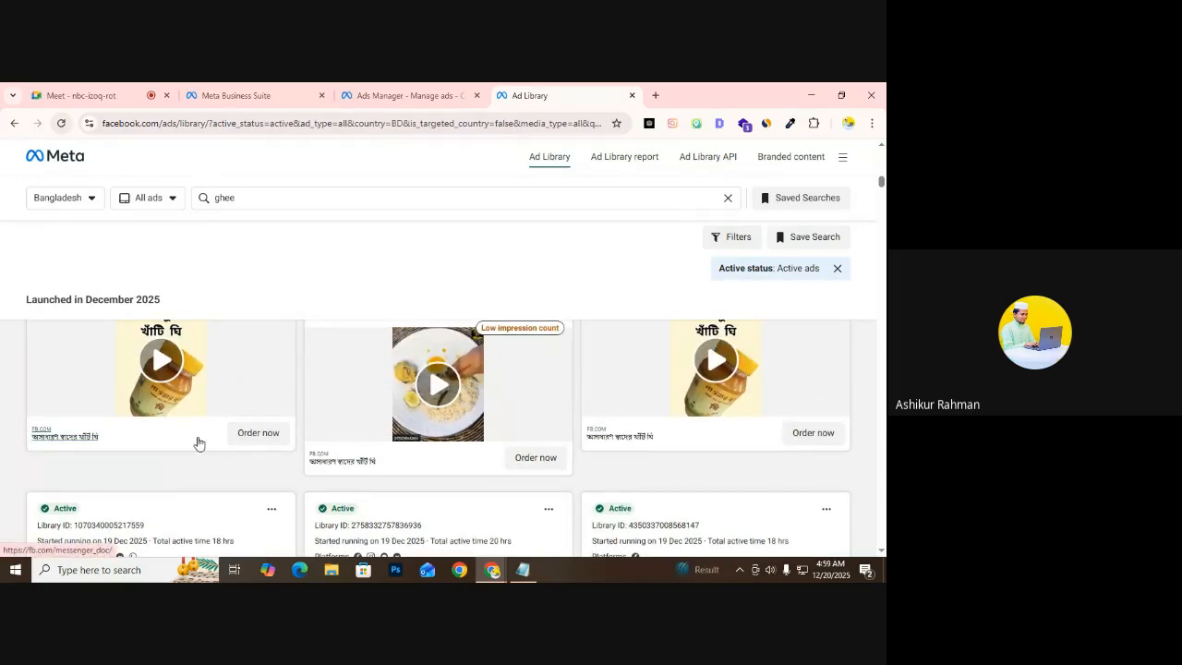
Browse further down the active "ghee" ads and compare which ones use Order now, Send message or Shop now buttons
scroll(696, 457, "down", 2)
scroll(697, 456, "up", 3)
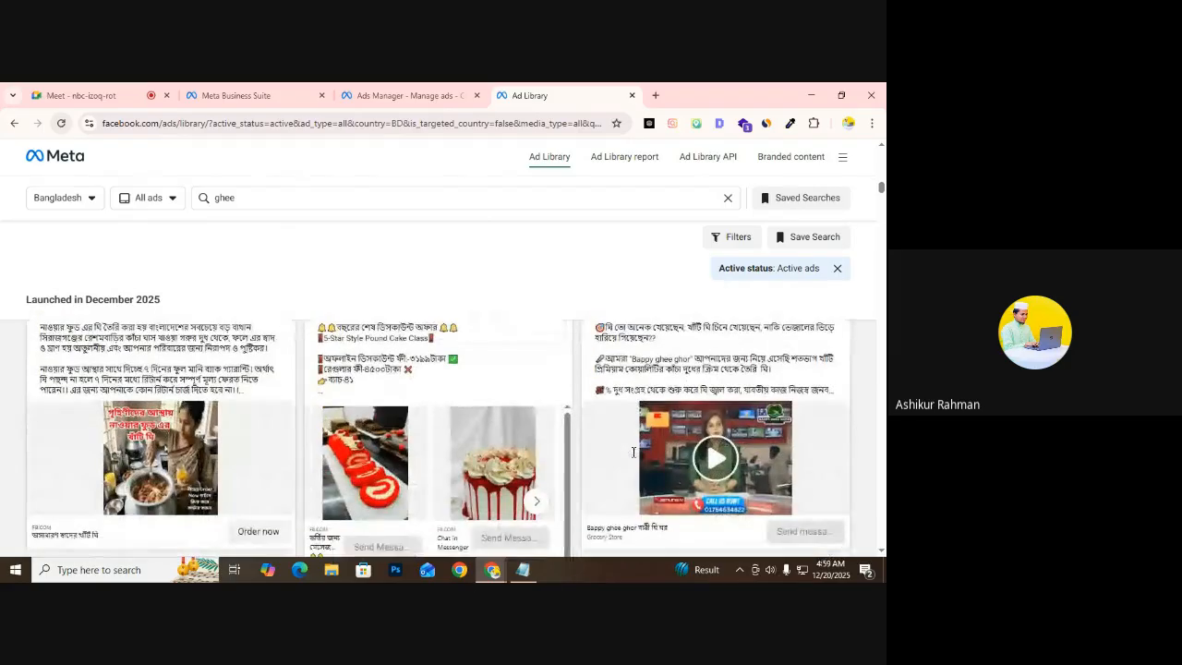
scroll(818, 464, "down", 1)
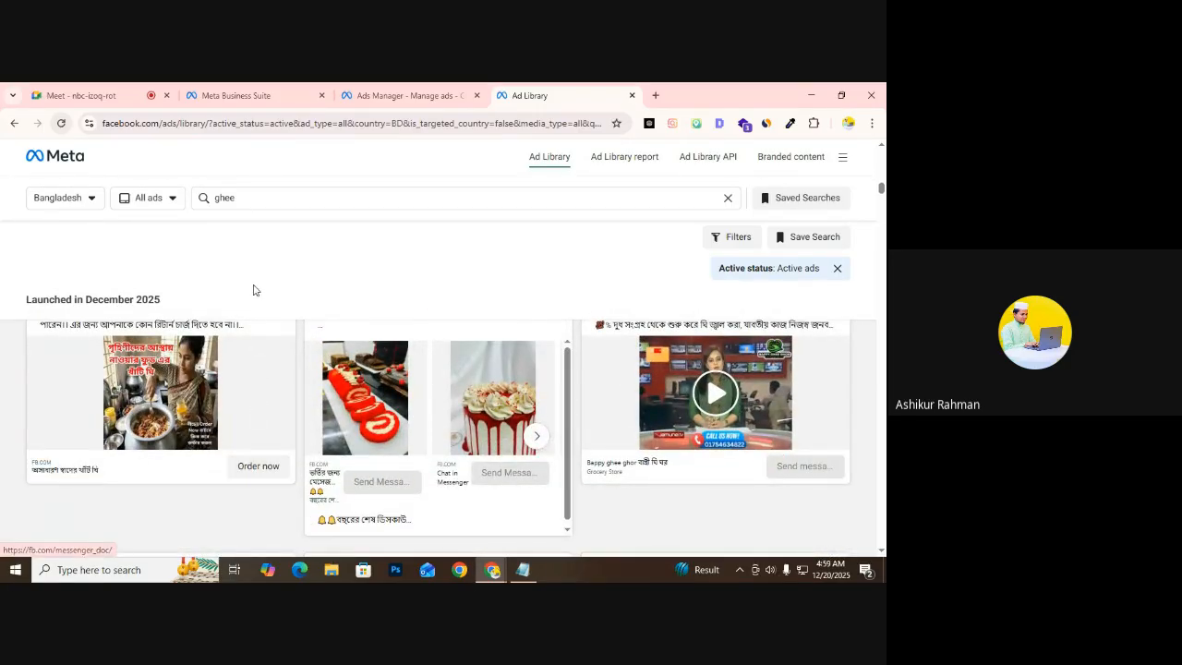
scroll(338, 403, "down", 5)
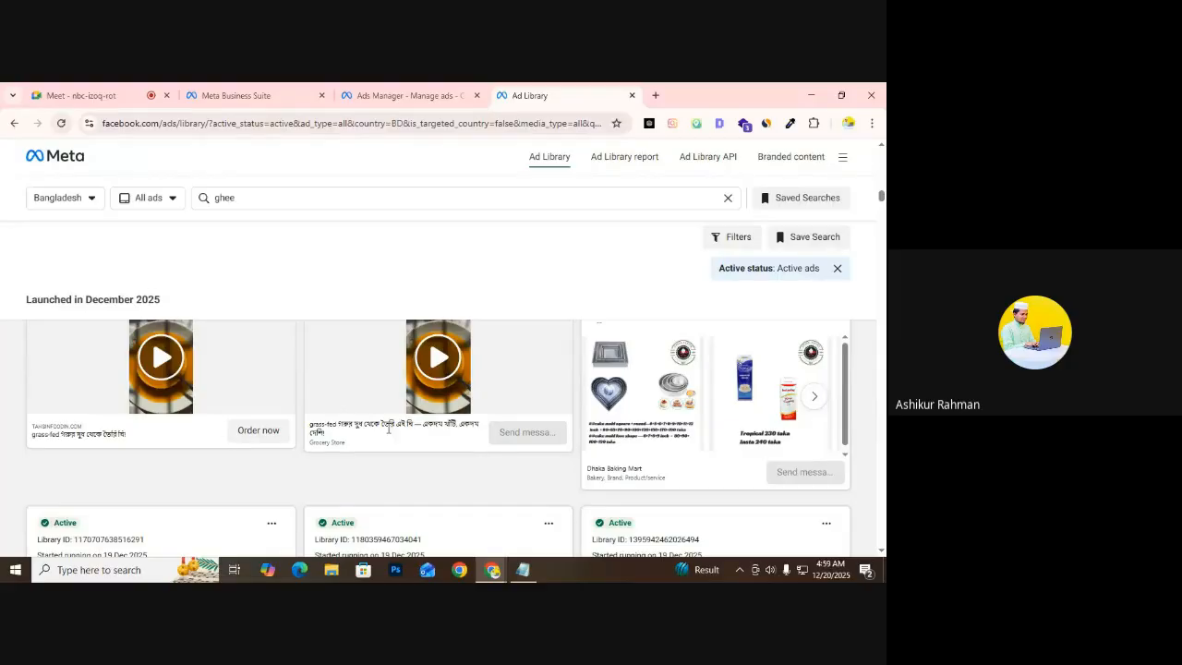
scroll(213, 394, "up", 2)
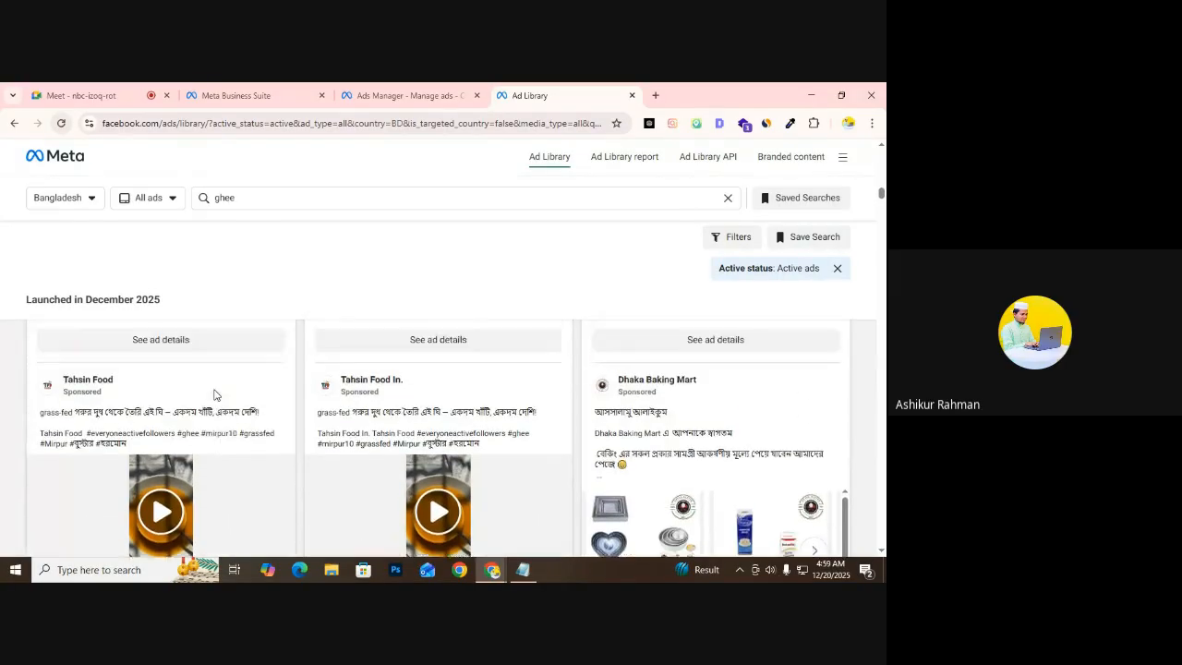
scroll(215, 396, "down", 4)
scroll(218, 398, "down", 5)
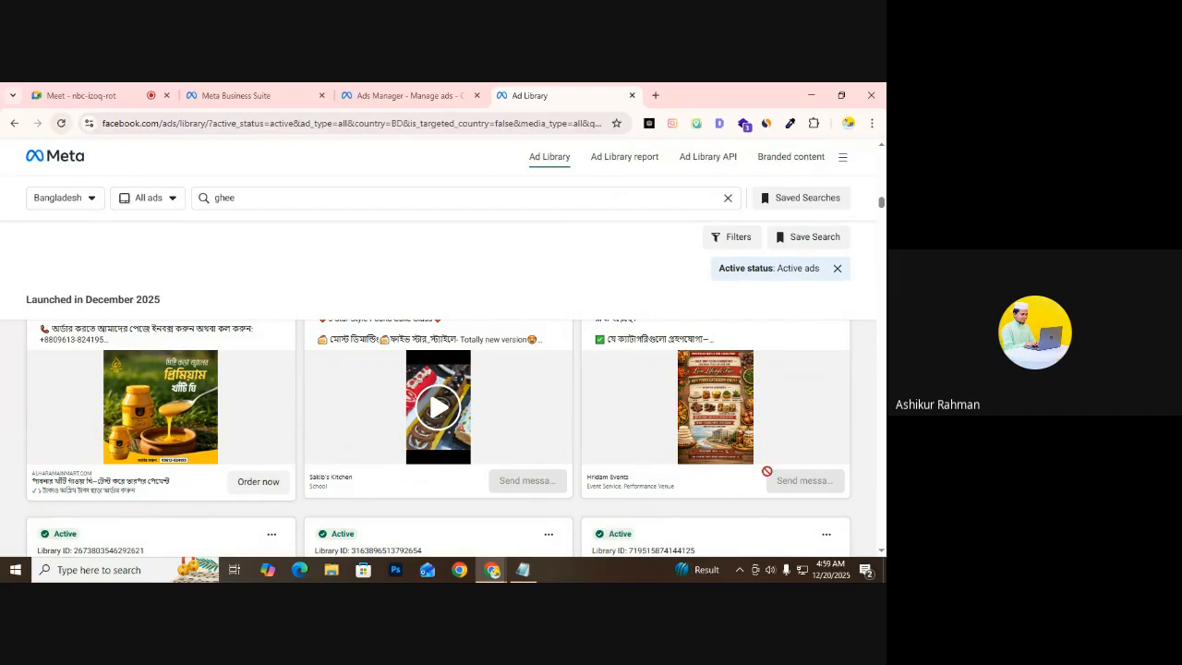
scroll(738, 469, "down", 5)
scroll(709, 464, "up", 2)
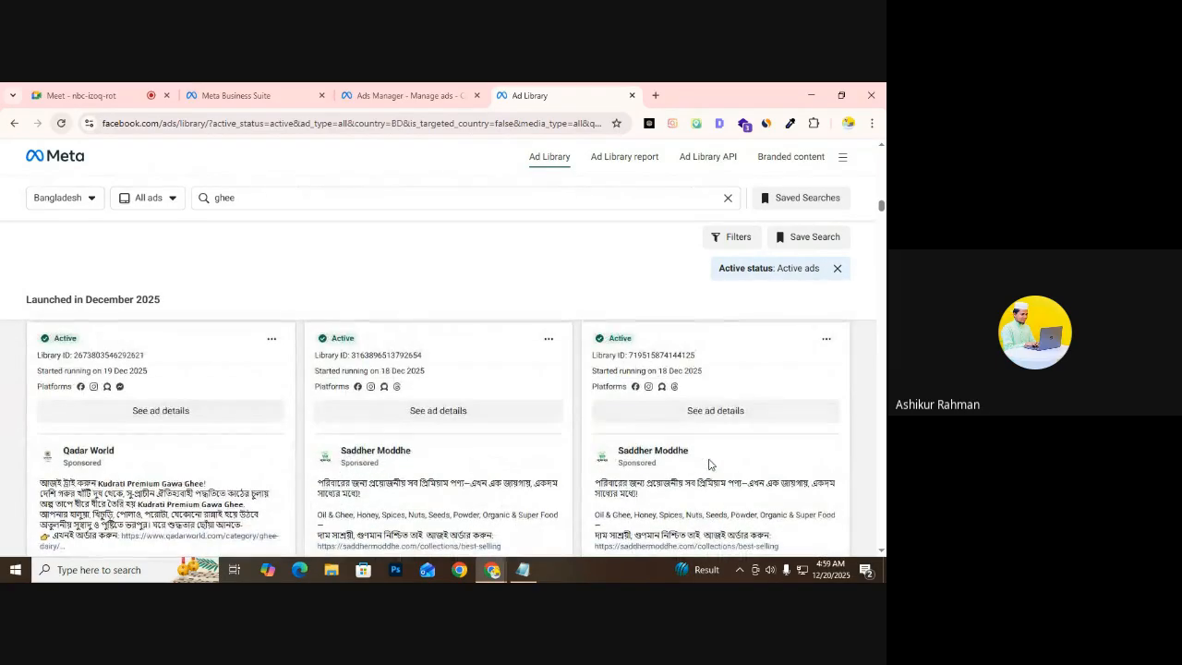
scroll(649, 431, "down", 3)
scroll(647, 431, "down", 1)
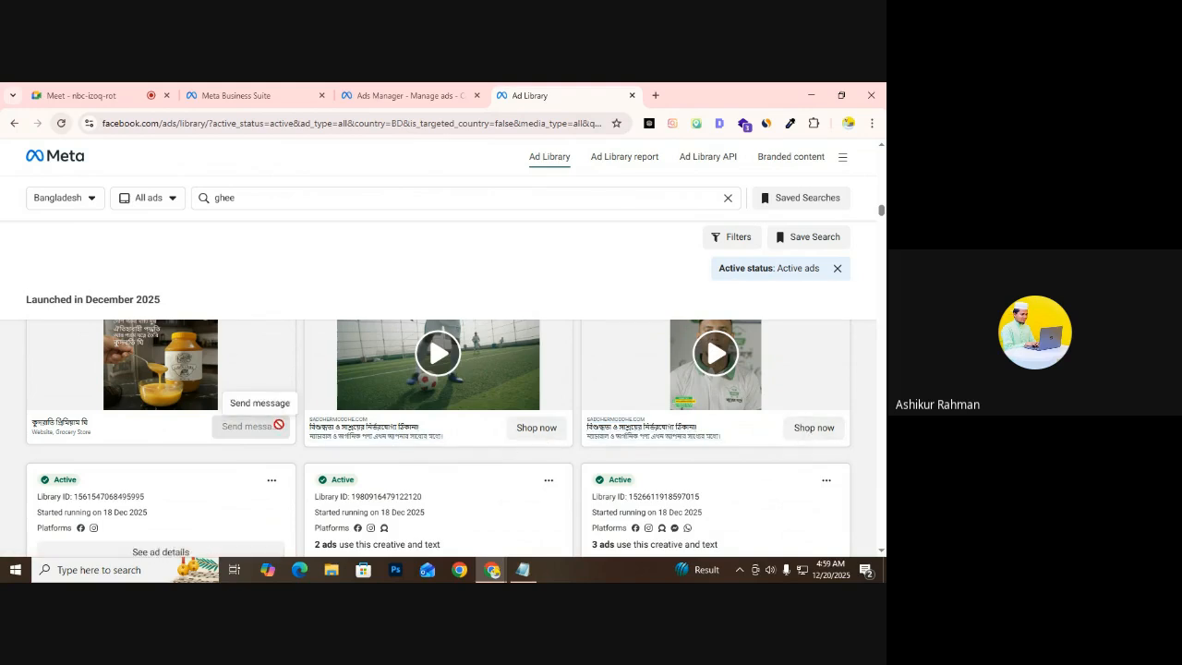
Return to the Engagement ad set in Ads Manager and set its conversion location to Instagram or Facebook
left_click(406, 95)
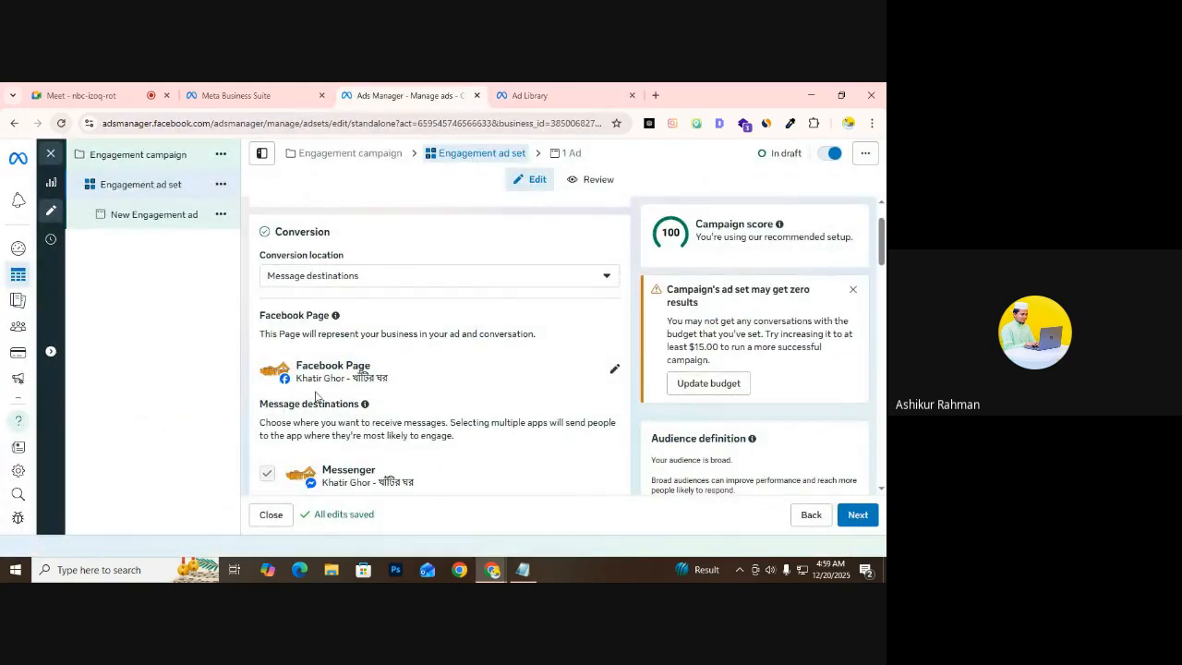
left_click(335, 277)
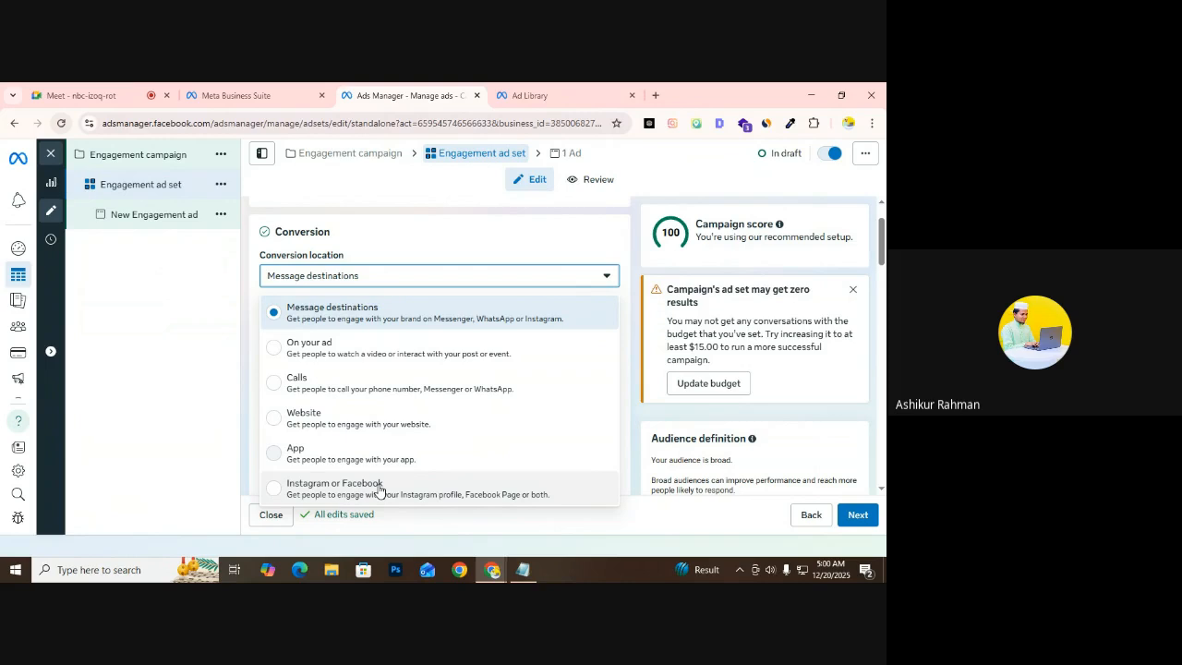
left_click(323, 480)
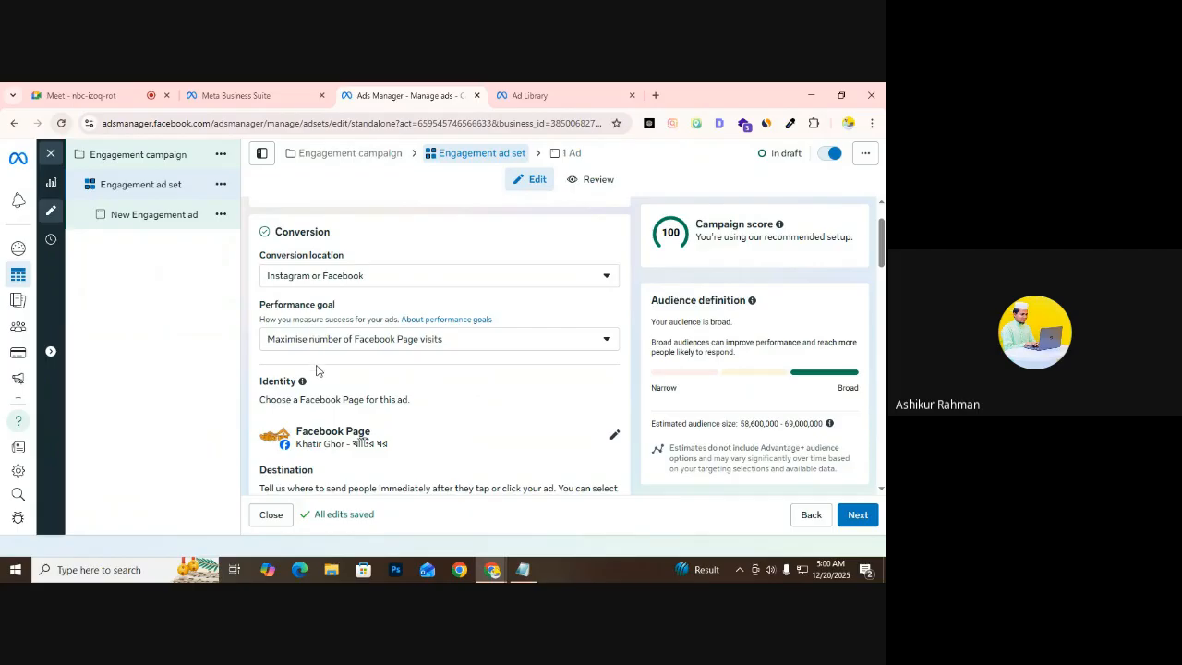
Review the available performance goal options for the ad set, keeping Maximise number of Facebook Page visits
left_click(428, 341)
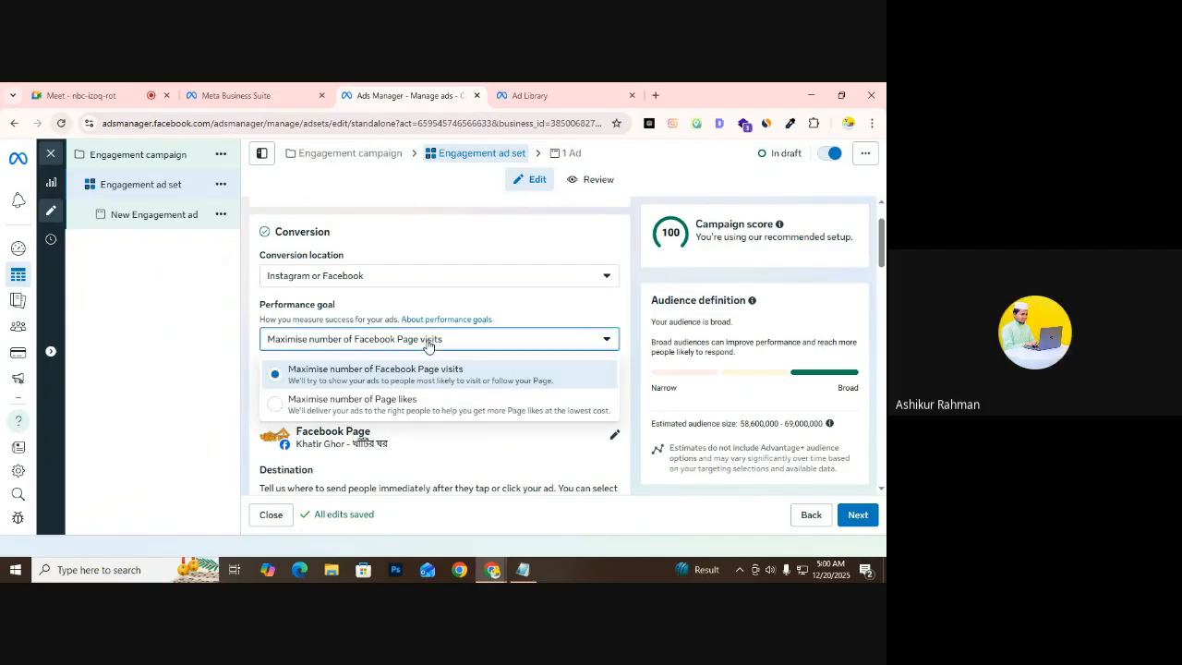
left_click(428, 343)
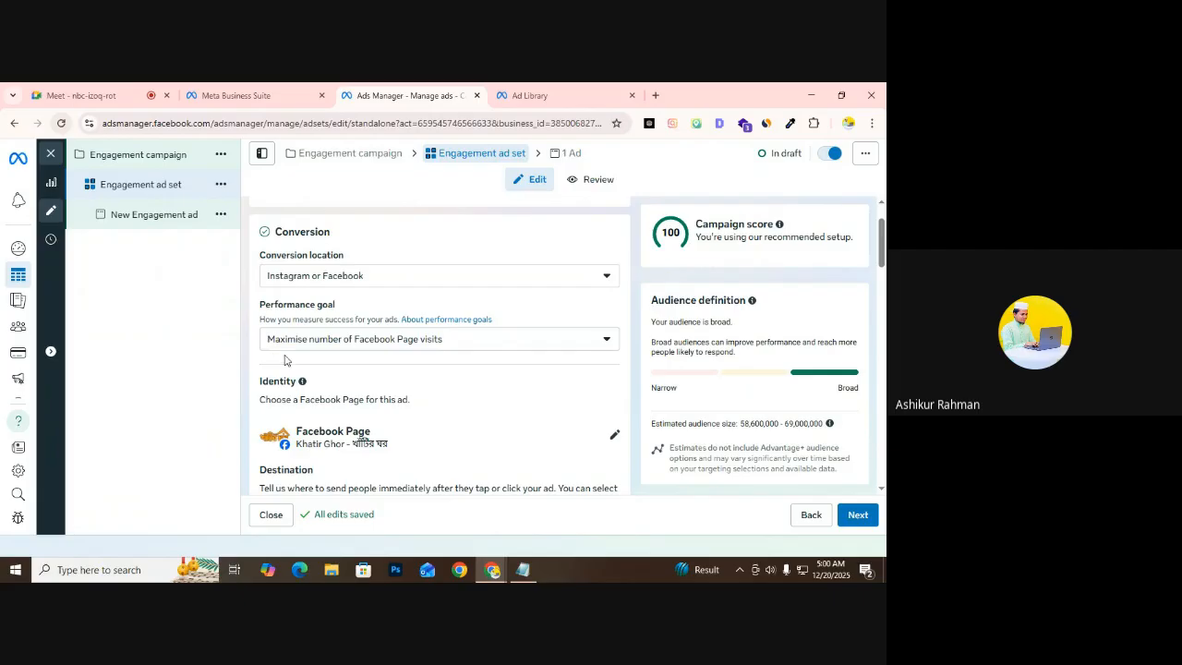
scroll(303, 369, "down", 1)
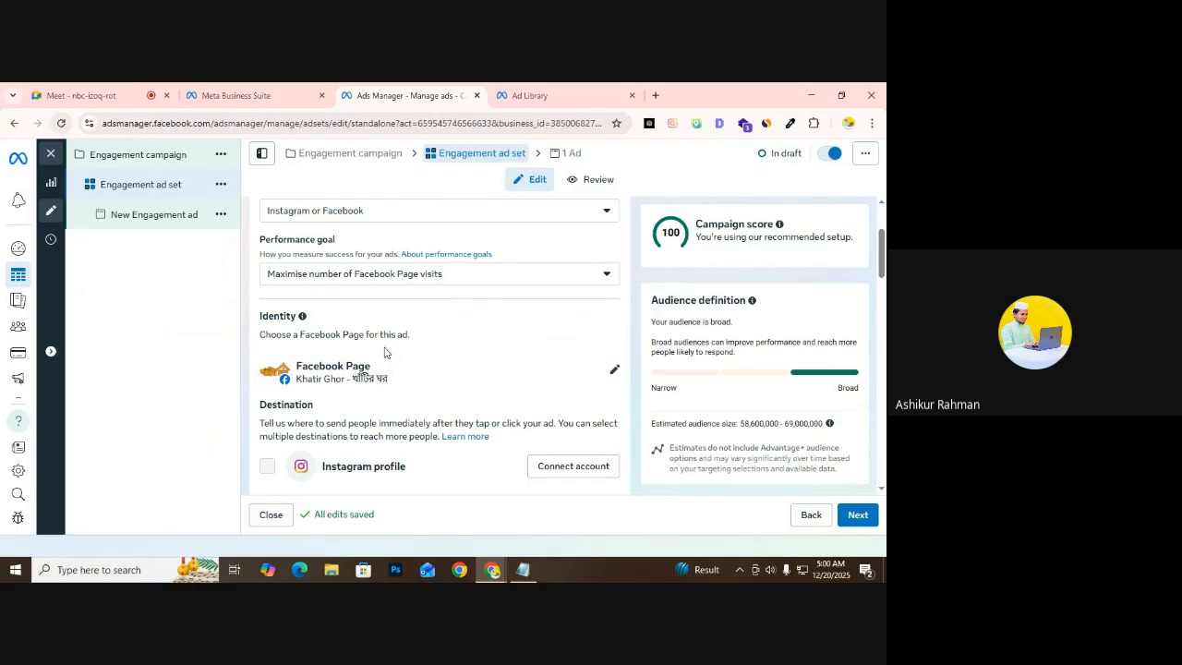
scroll(361, 349, "down", 1)
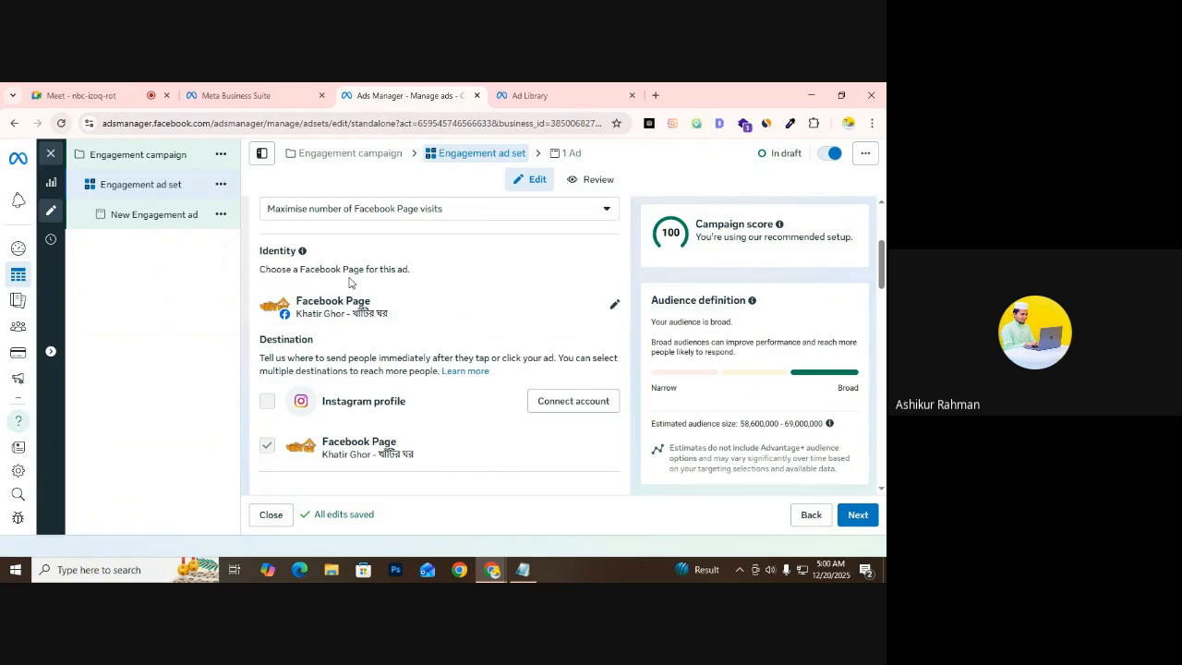
scroll(349, 283, "up", 2)
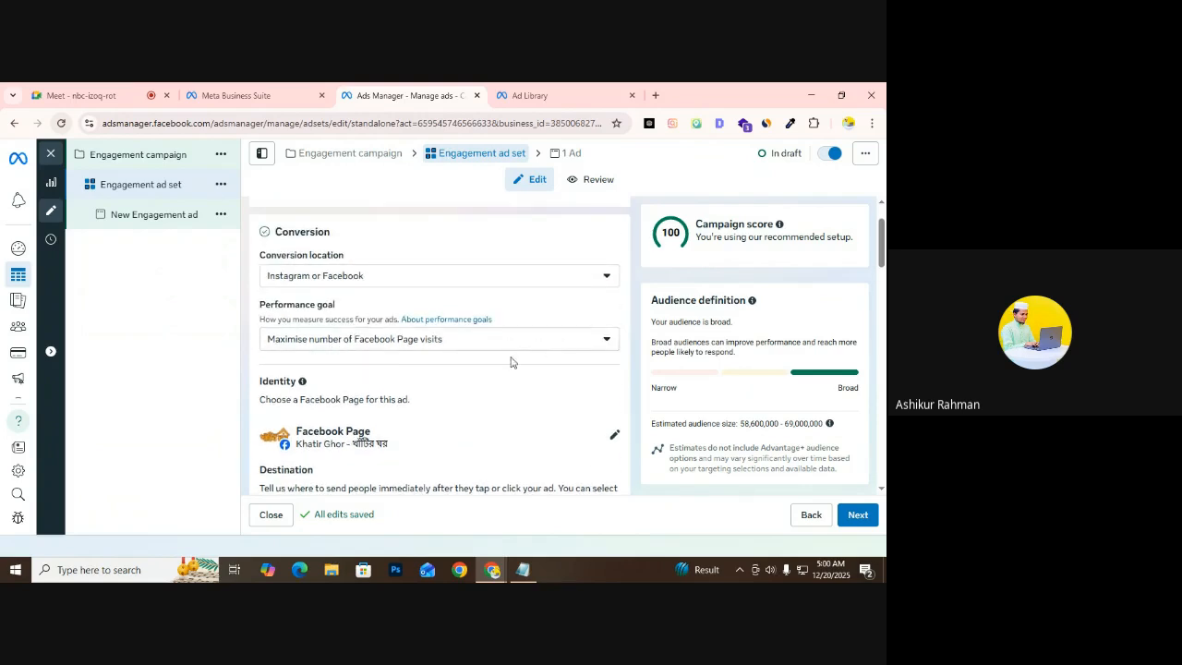
scroll(341, 360, "down", 1)
left_click(300, 279)
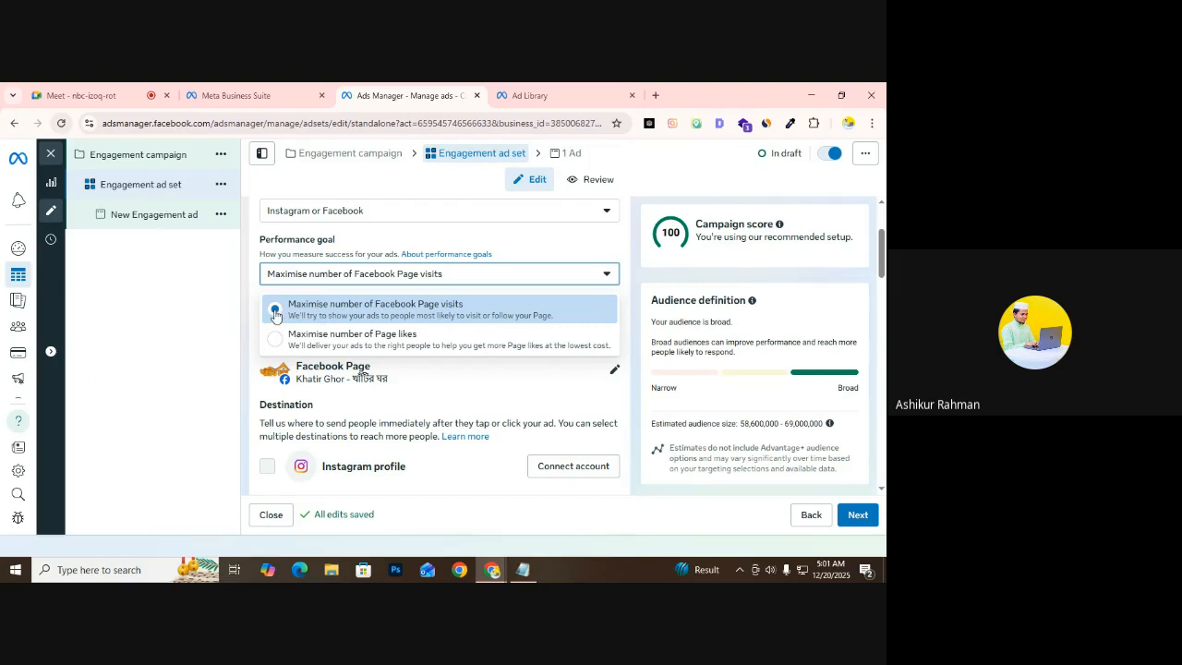
left_click(256, 310)
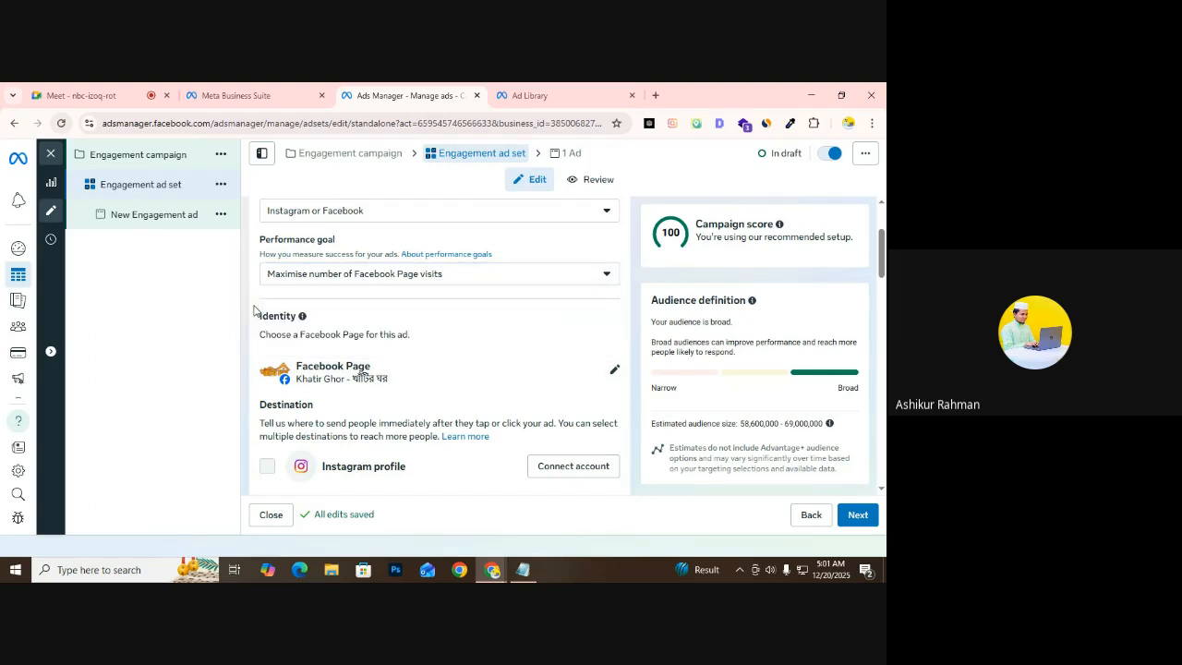
Examine the ad set's Identity and Destination settings, comparing the Instagram profile and Facebook Page destinations
scroll(395, 336, "down", 1)
scroll(388, 351, "down", 2)
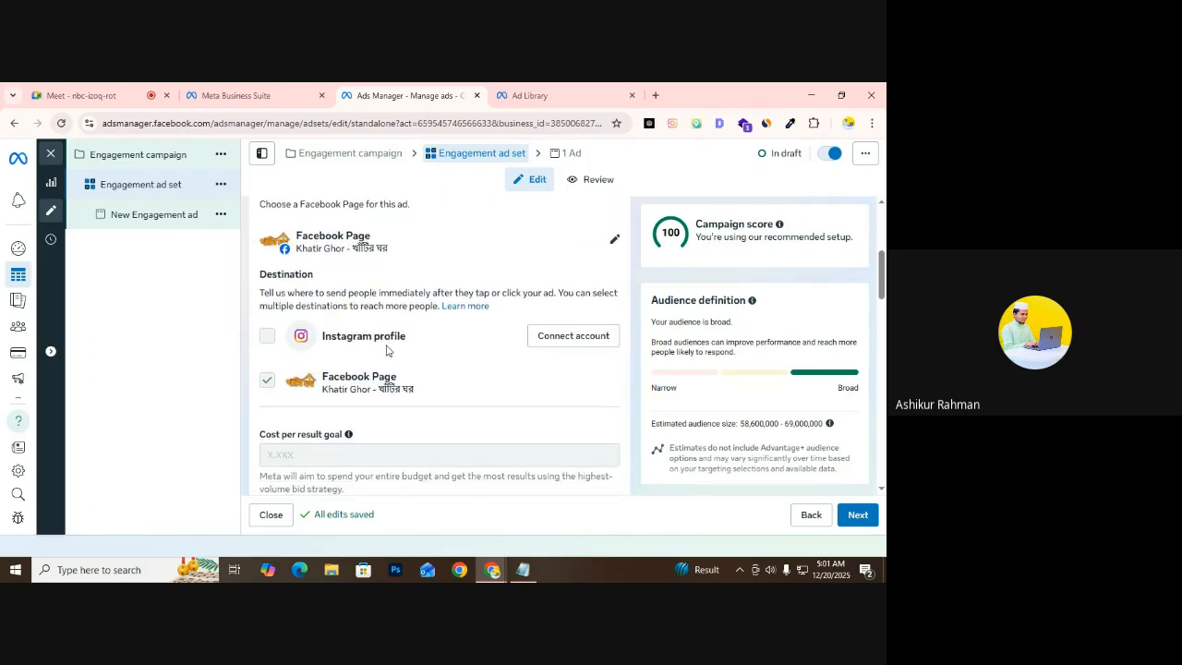
scroll(386, 351, "up", 2)
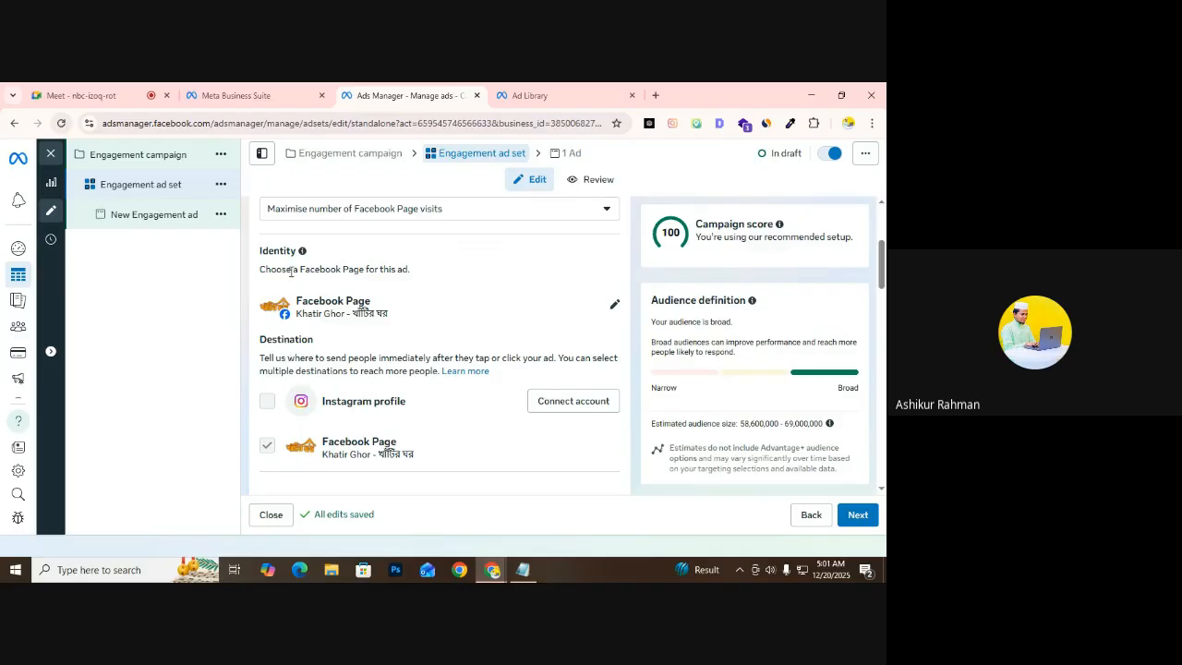
scroll(291, 270, "up", 3)
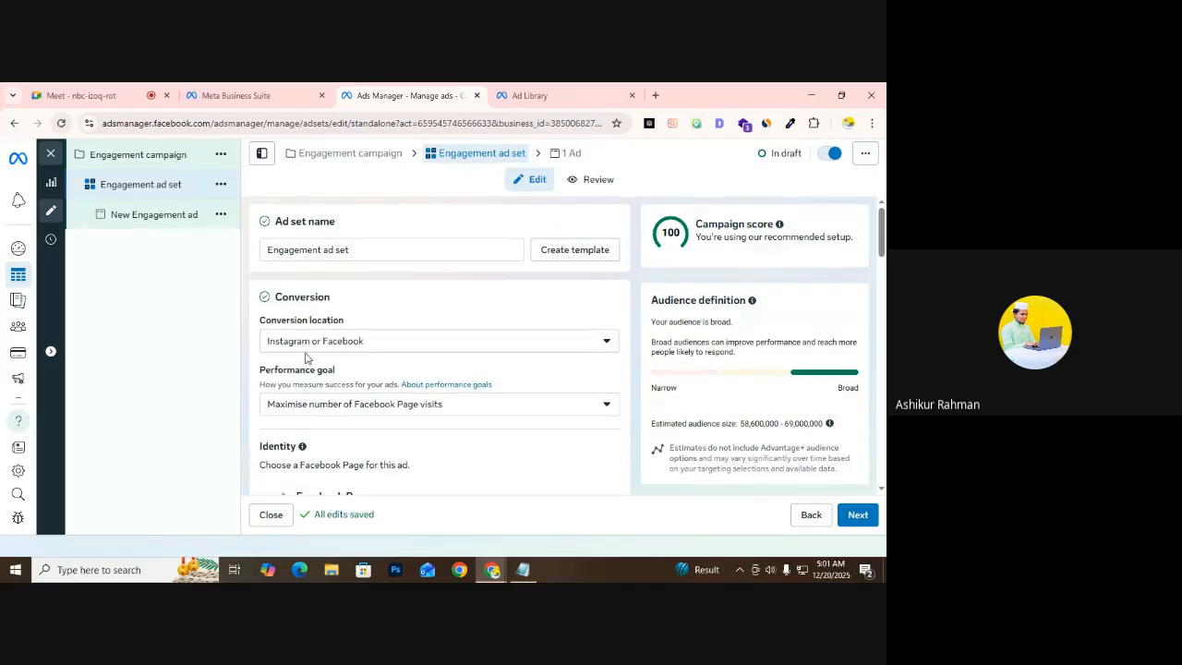
scroll(312, 360, "down", 2)
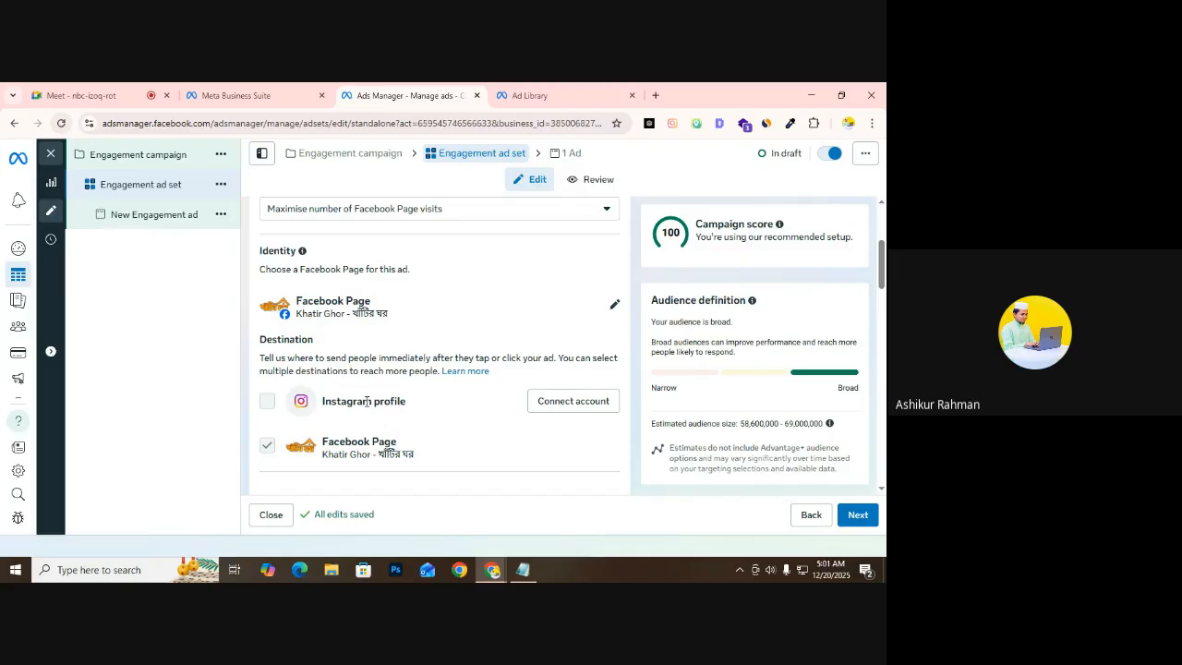
triple_click(351, 404)
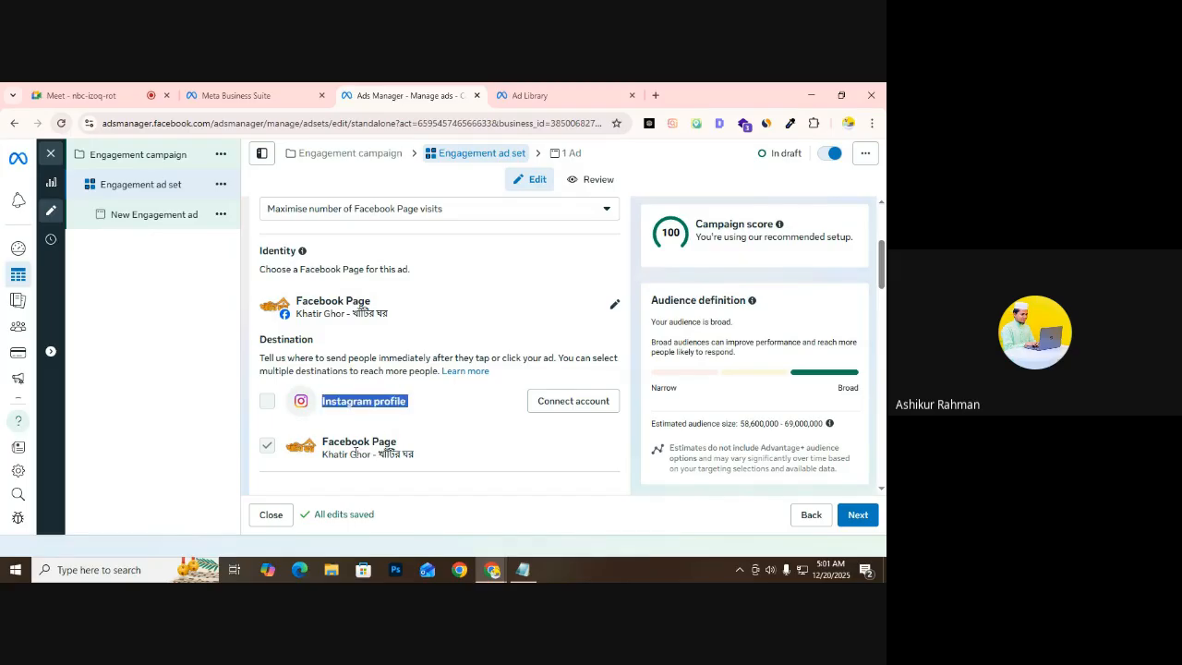
double_click(344, 444)
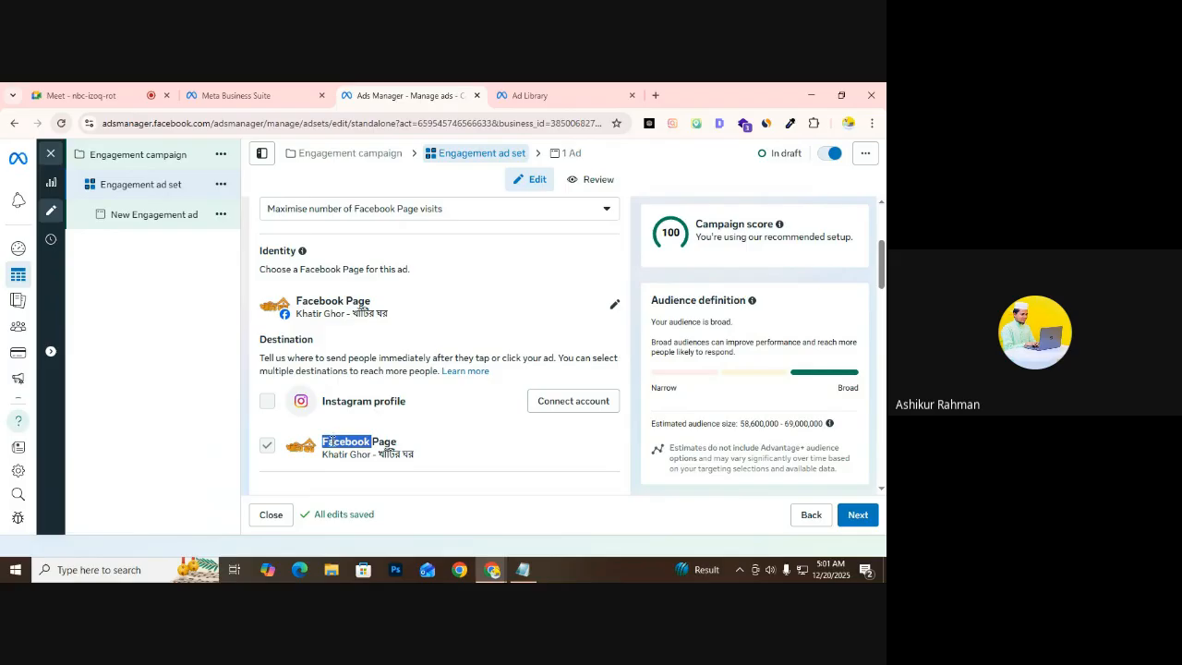
Open the Instagram account connection for the ad set and check which personal Pages can be promoted, keeping the Khatir Ghor Page
left_click(585, 412)
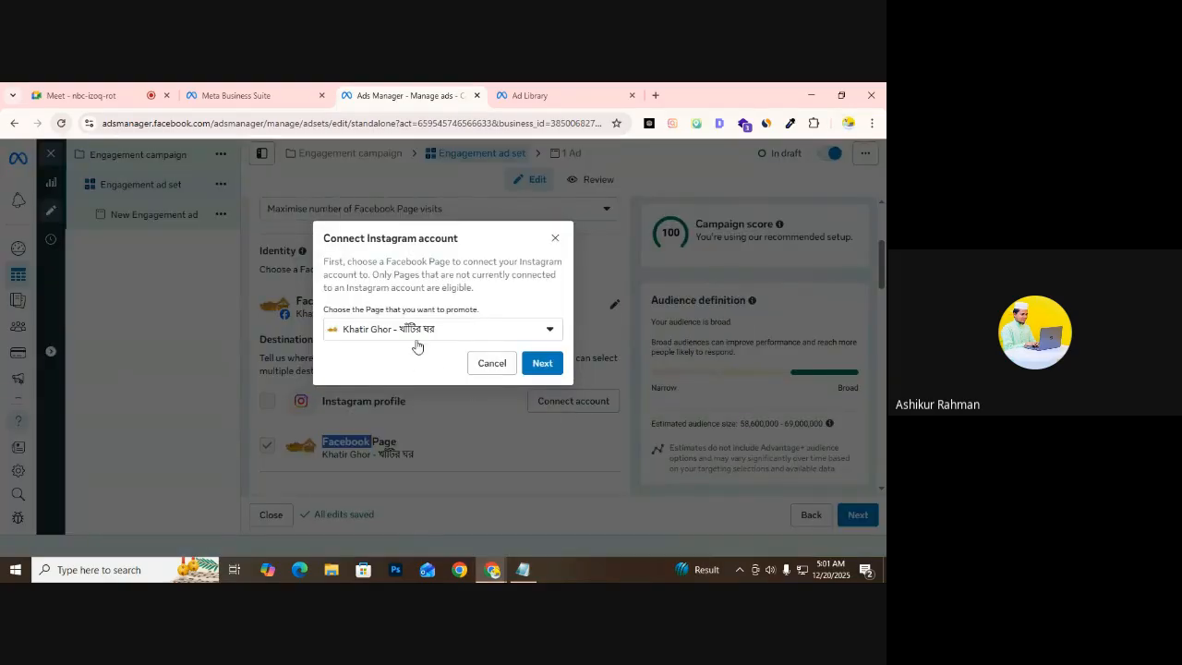
left_click(366, 329)
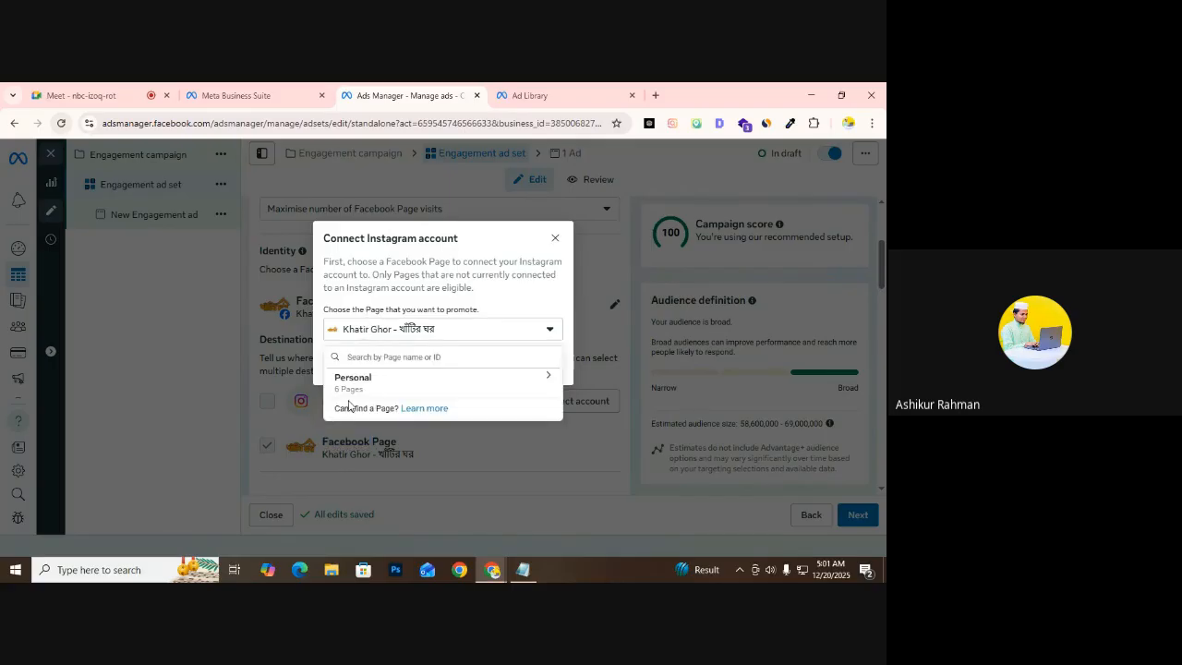
left_click(351, 314)
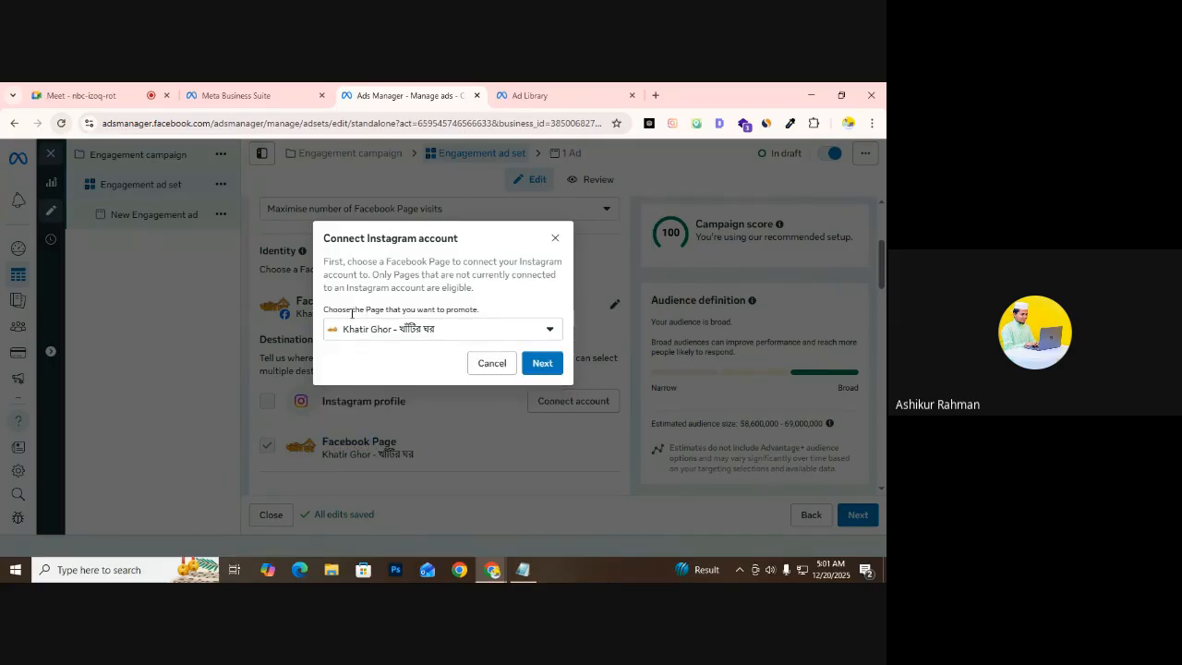
left_click(368, 332)
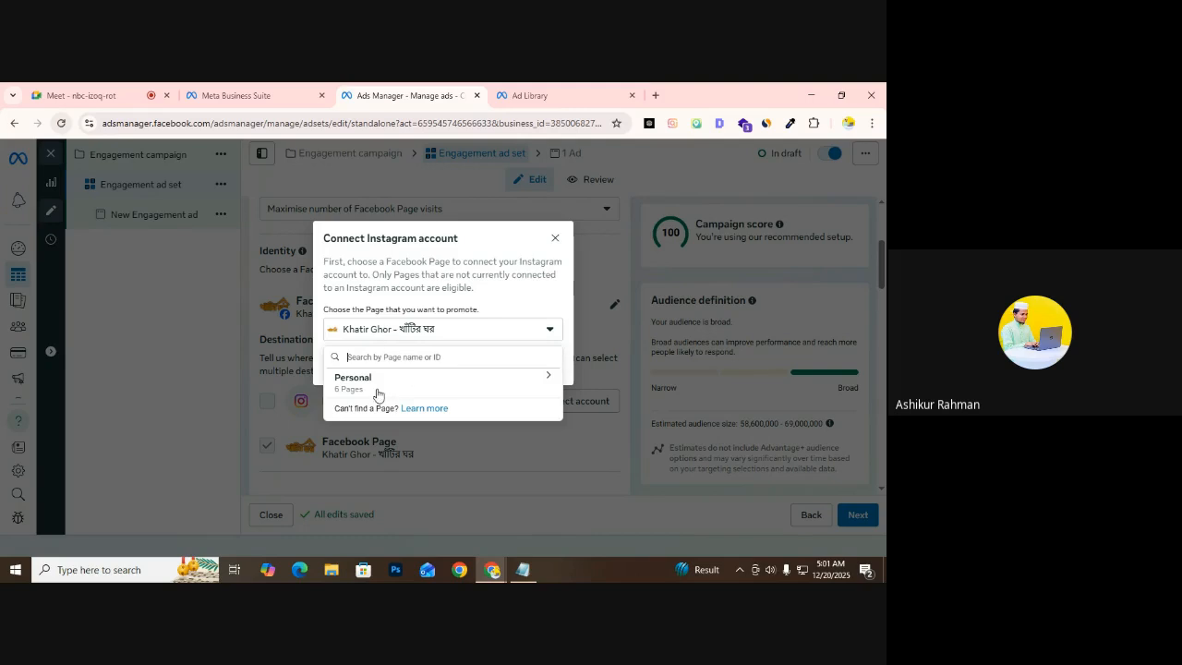
left_click(377, 394)
scroll(454, 475, "down", 3)
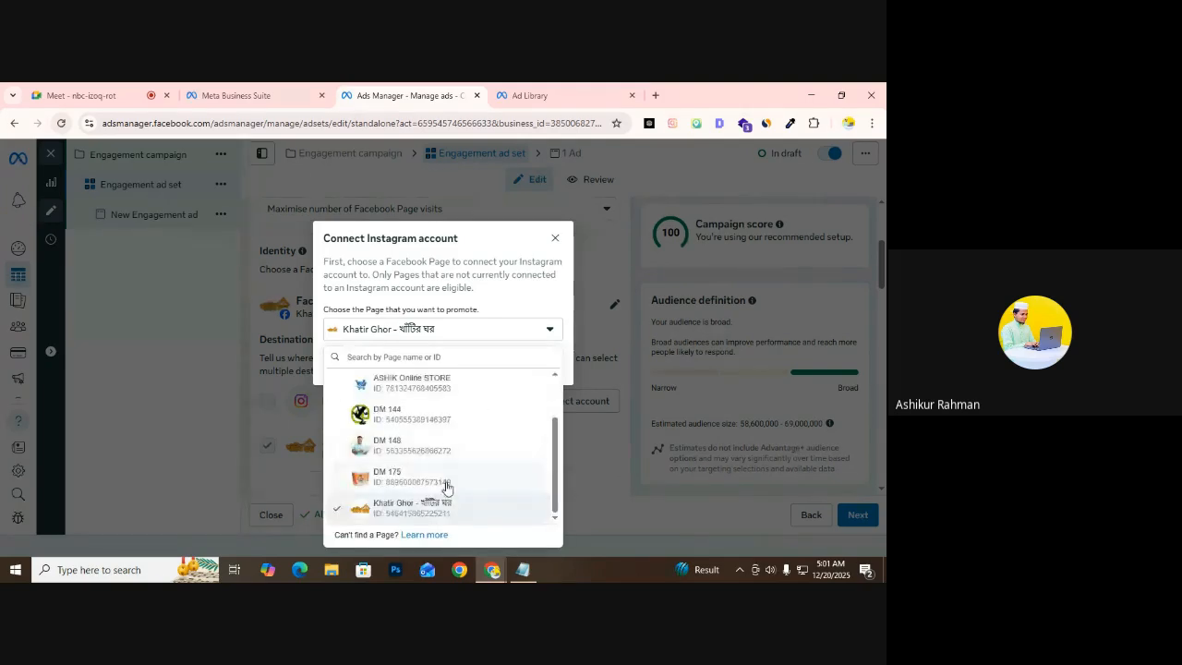
left_click(365, 306)
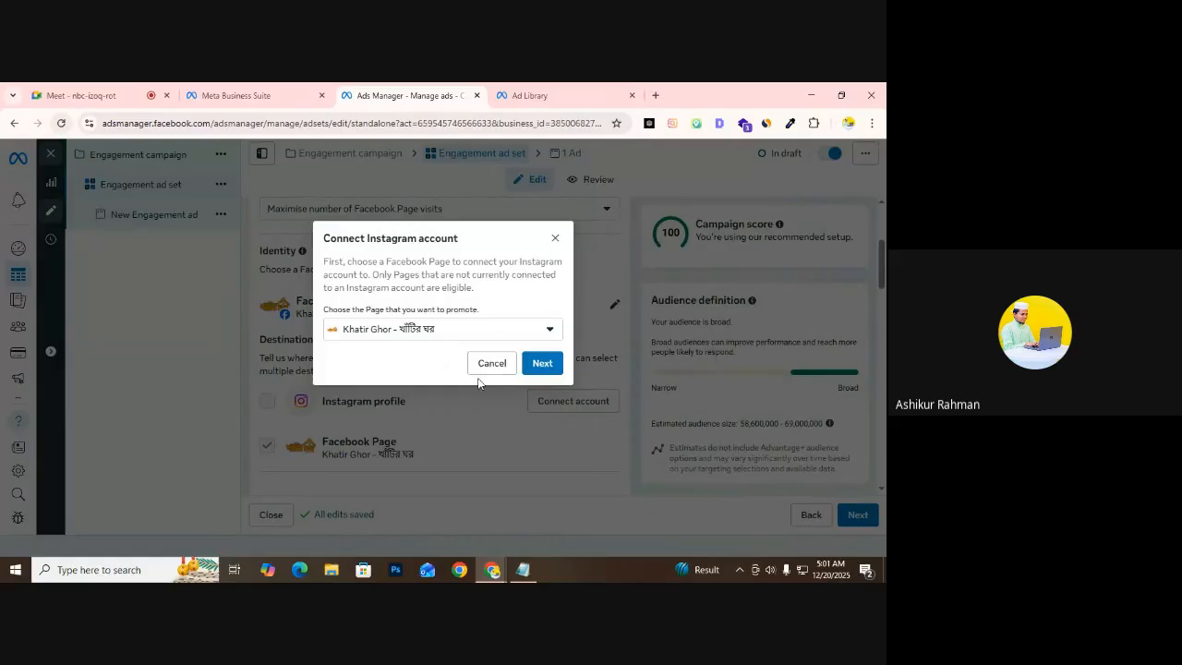
Try connecting the Khatir Ghor Page to Instagram with inbox message access allowed, then abandon the Instagram login and close the message settings
left_click(546, 367)
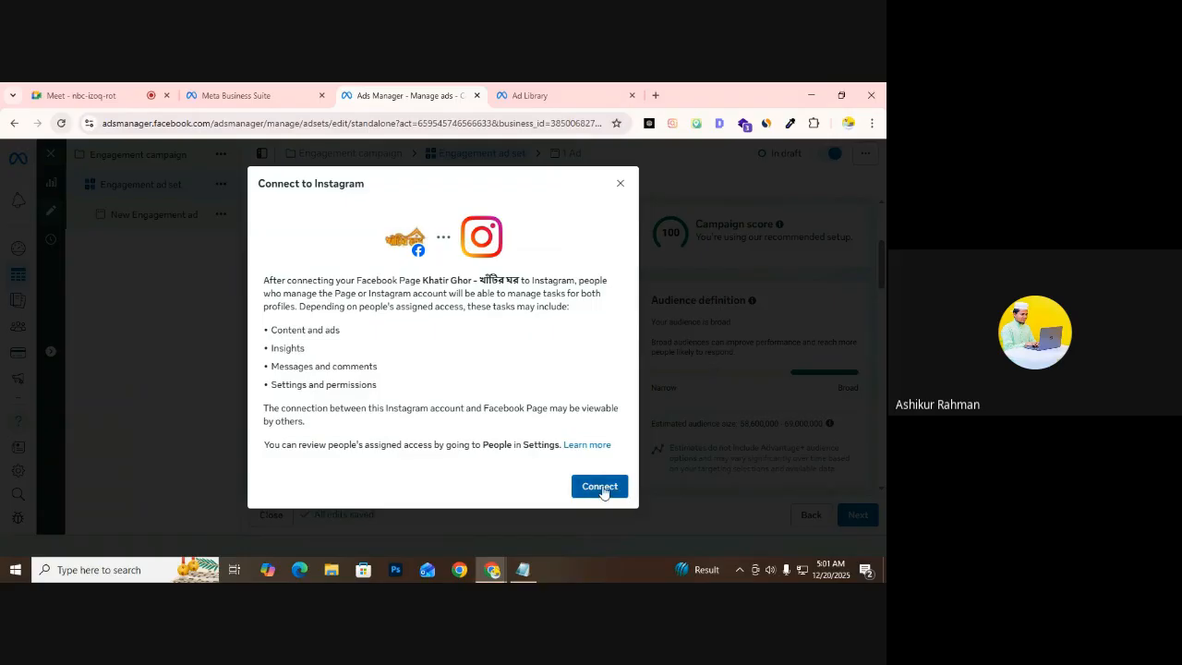
left_click(600, 487)
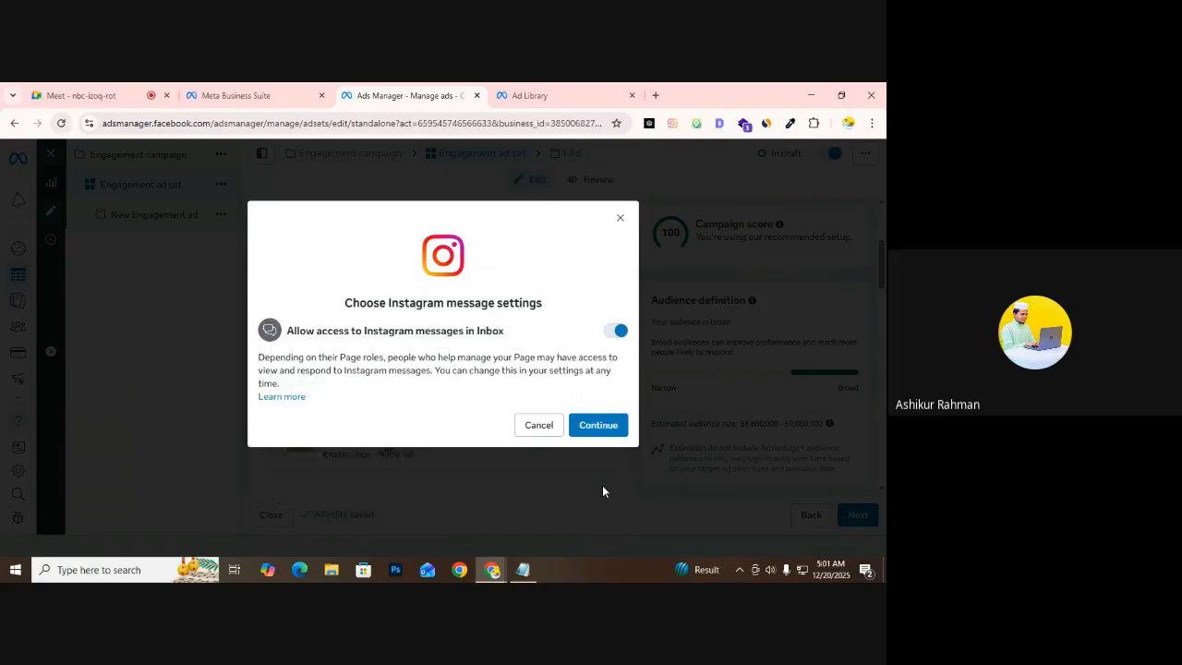
left_click(609, 417)
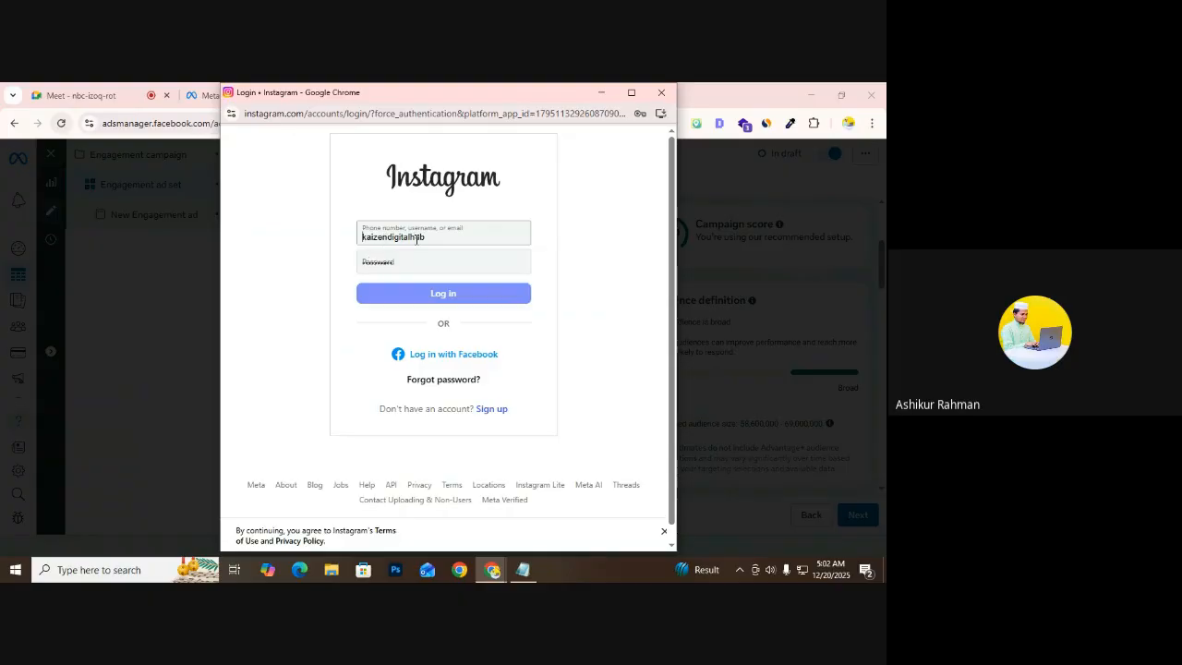
left_click(447, 230)
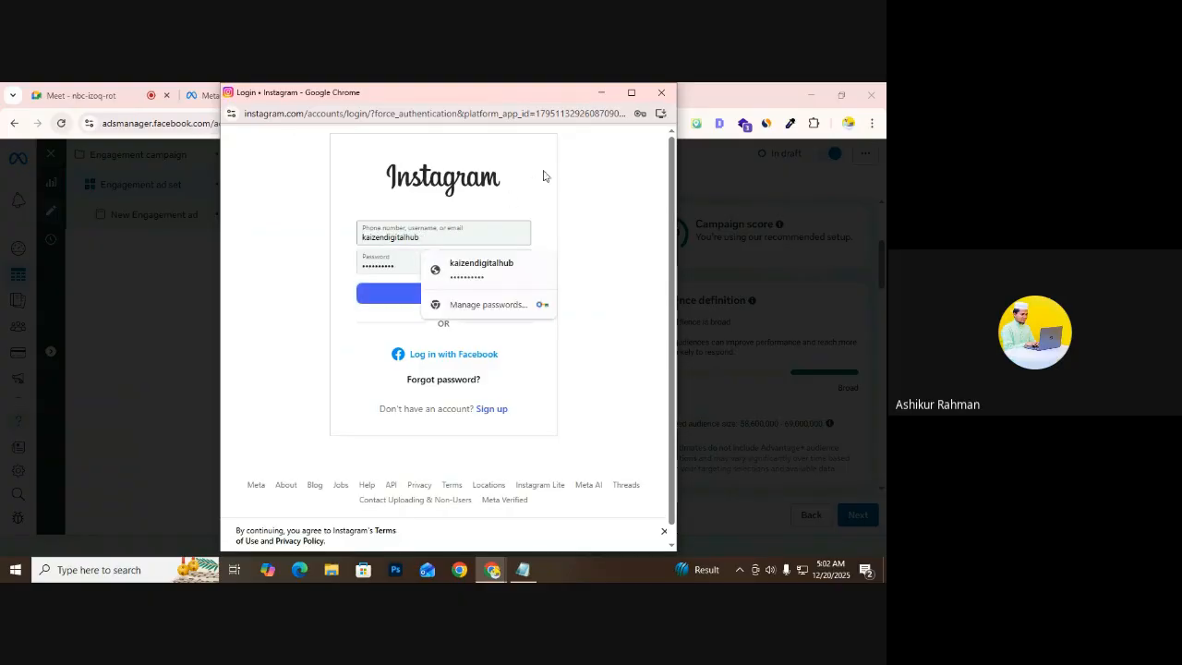
left_click(665, 94)
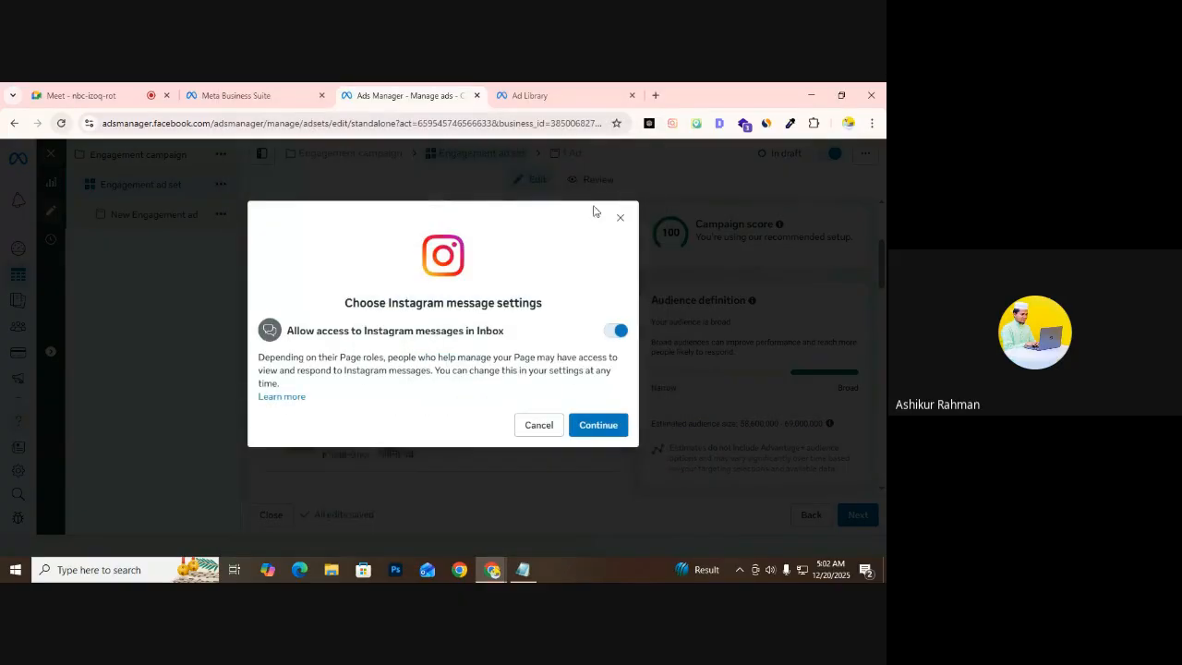
left_click(619, 219)
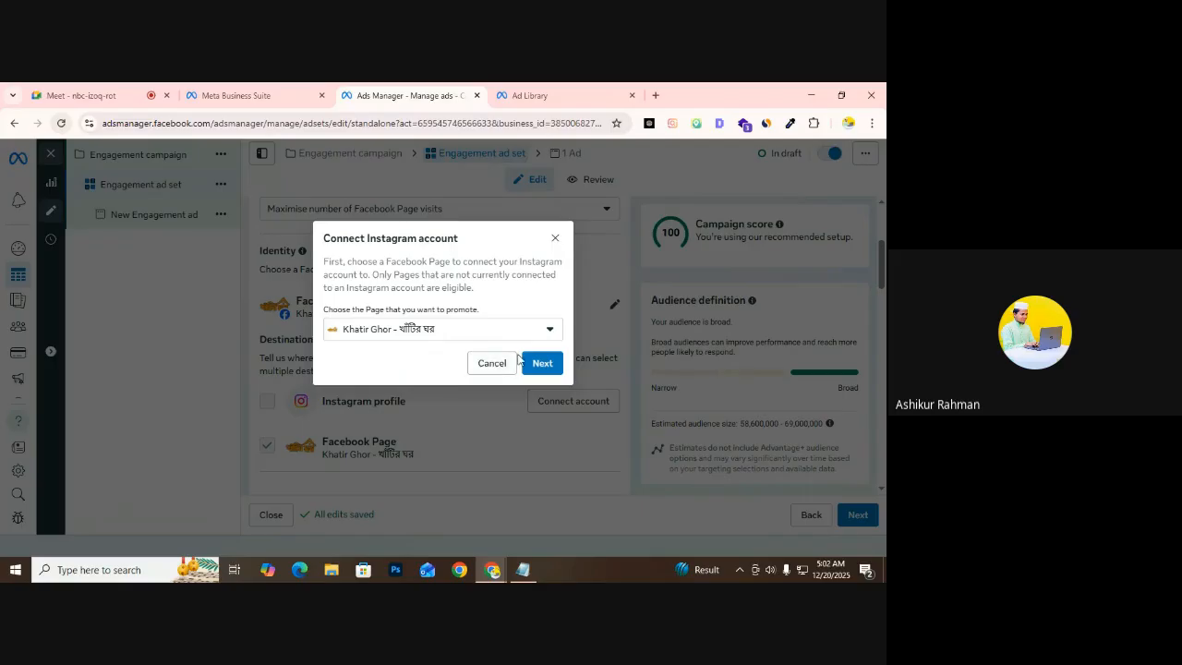
Cancel the Instagram account connection and review the ad set's cost per result goal, value rules and additional conversion options
left_click(495, 365)
scroll(414, 449, "down", 3)
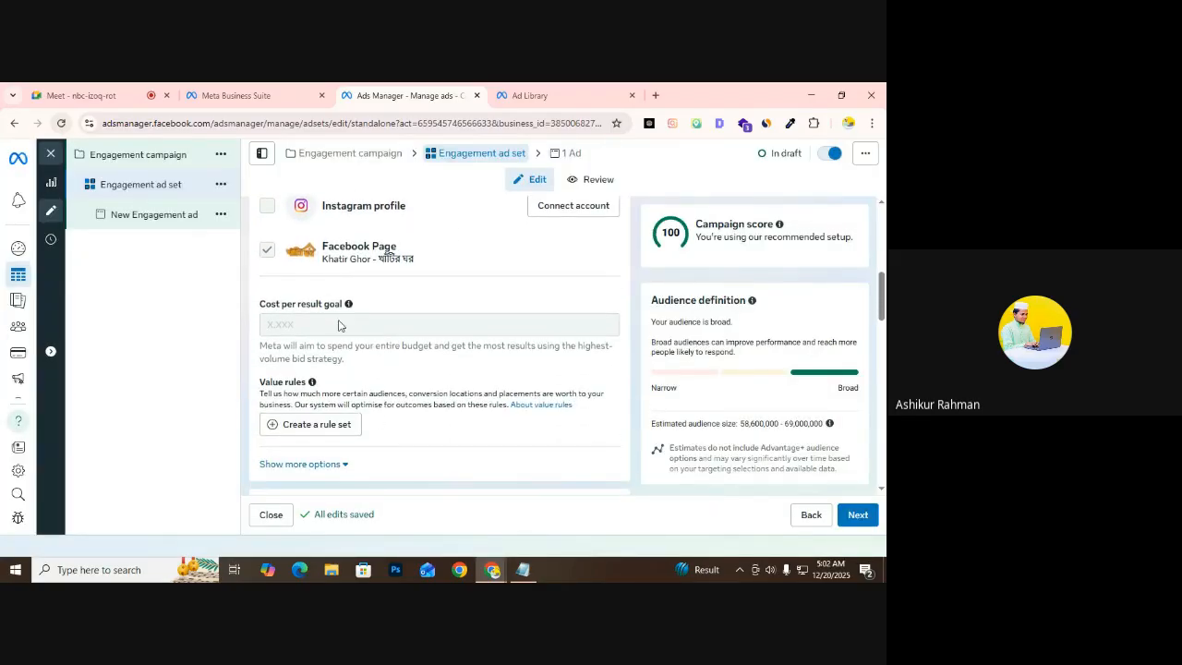
scroll(305, 380, "down", 1)
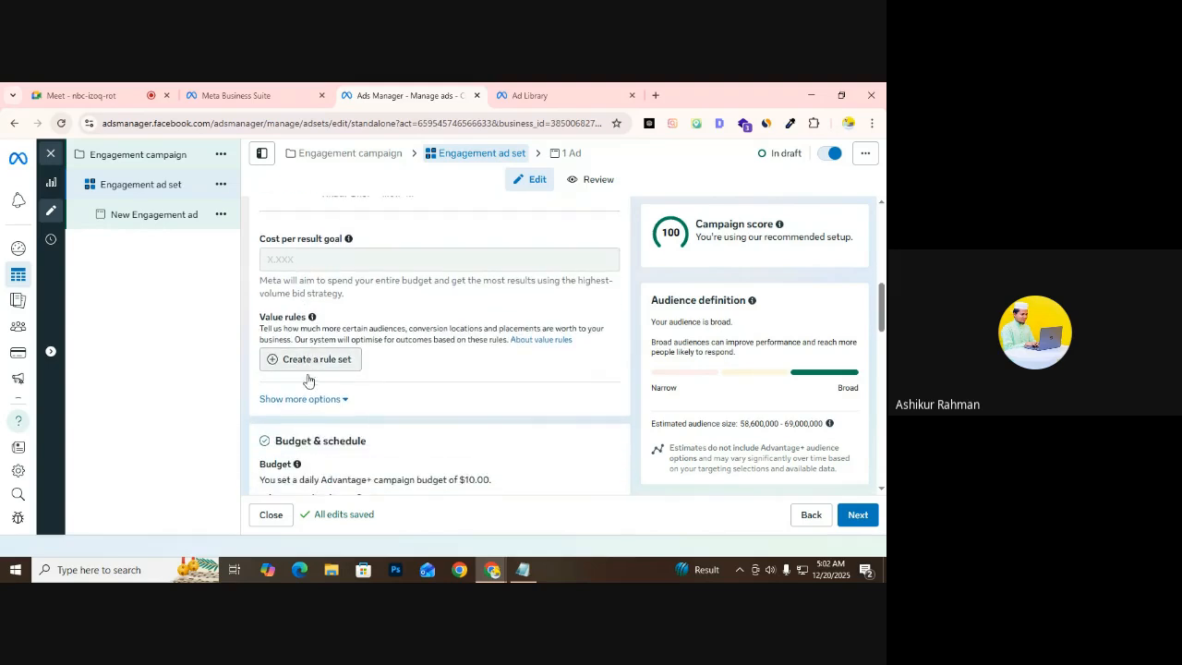
scroll(282, 312, "down", 1)
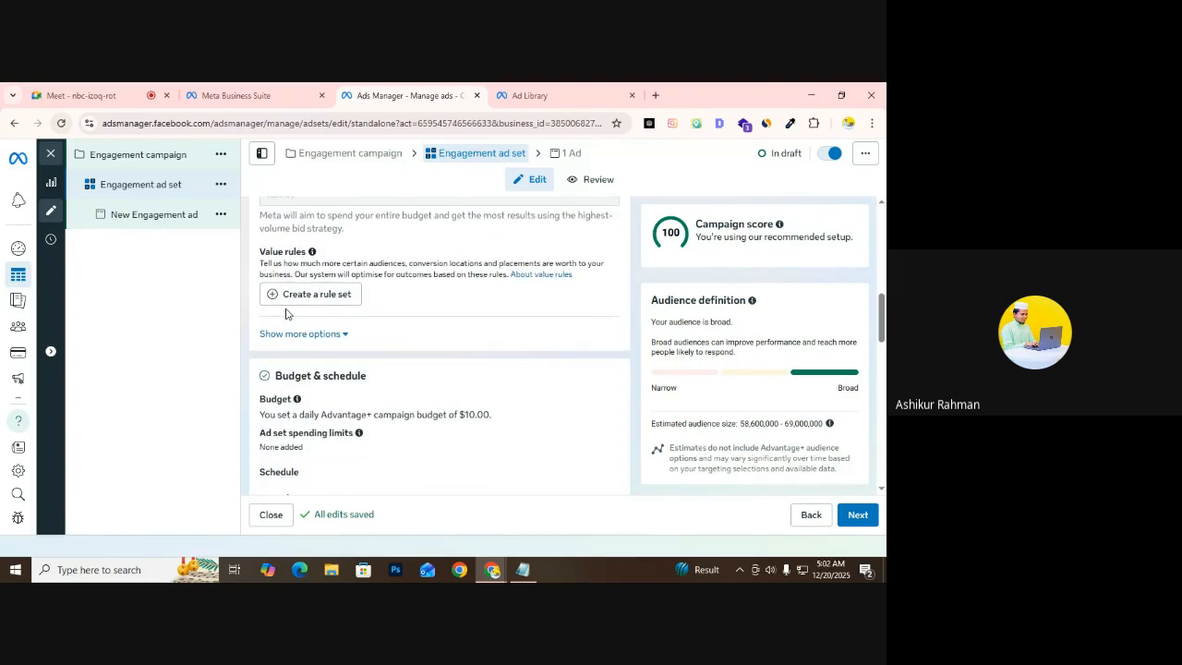
left_click(323, 338)
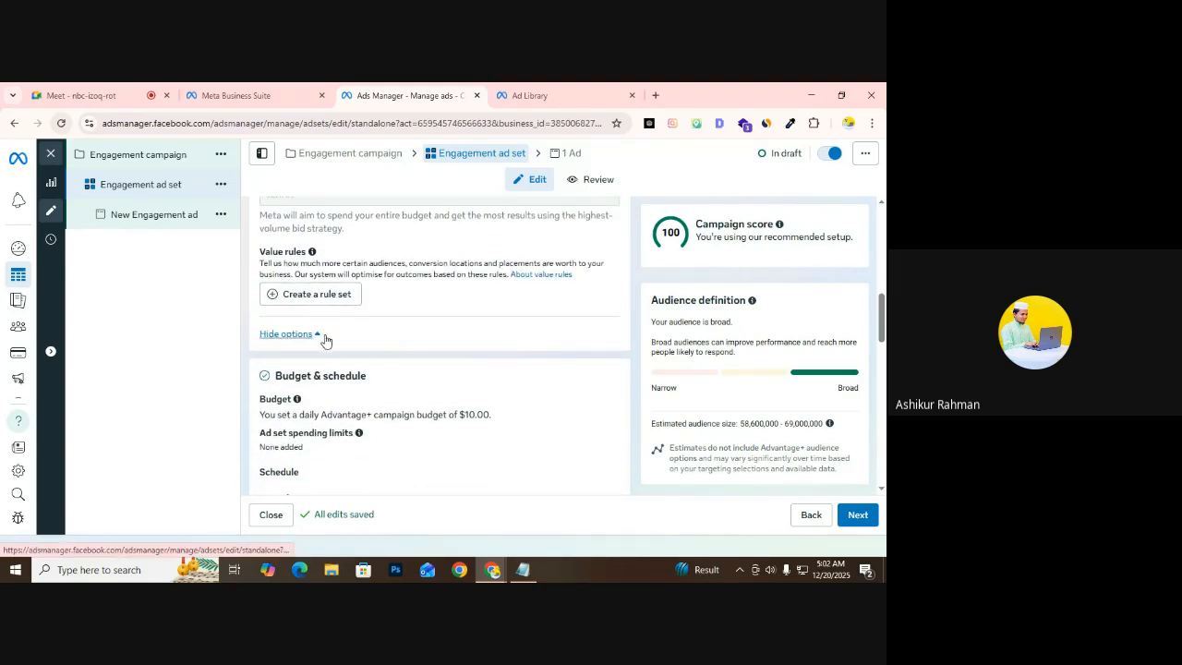
scroll(324, 341, "down", 2)
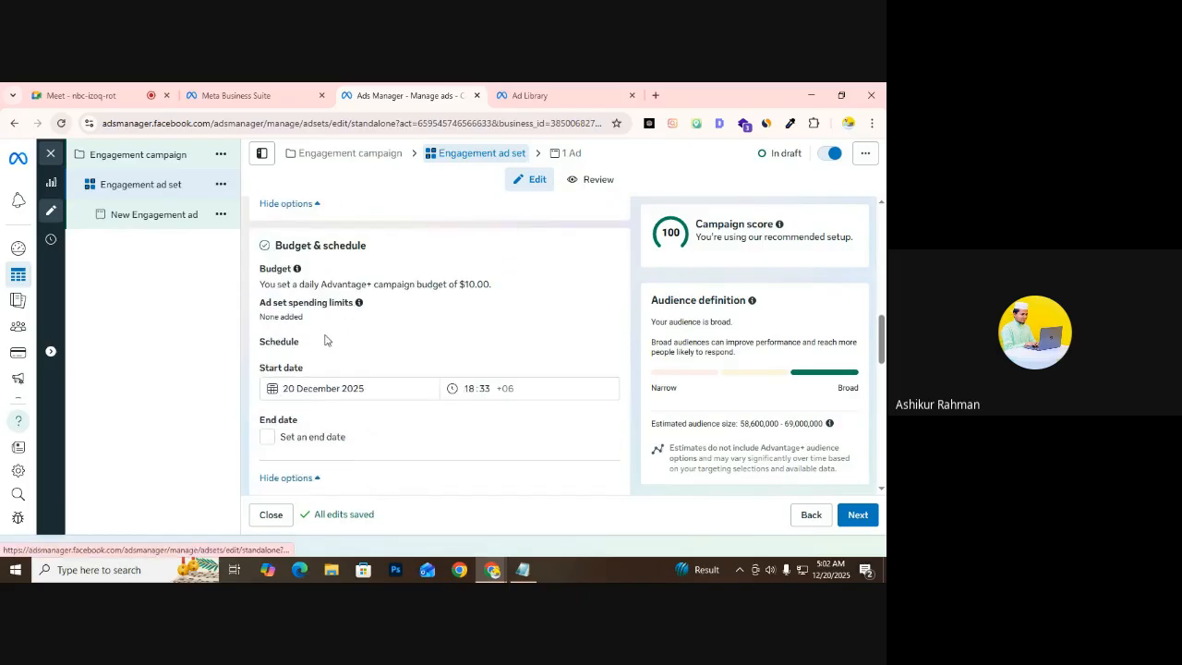
scroll(324, 340, "up", 2)
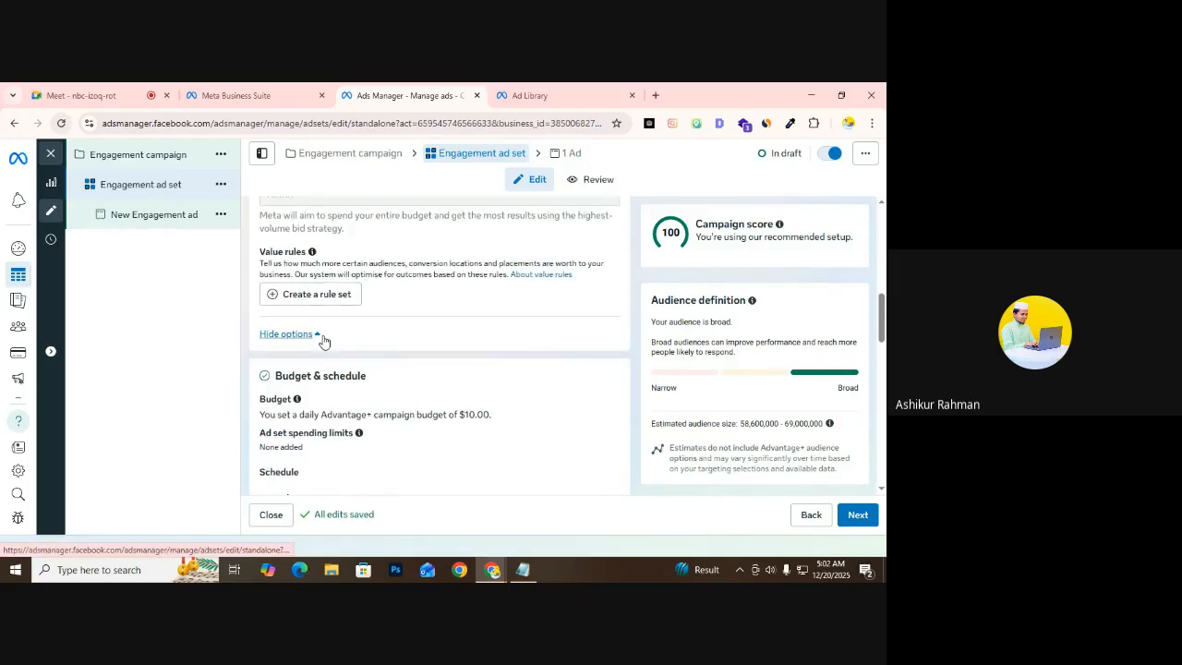
scroll(323, 341, "down", 1)
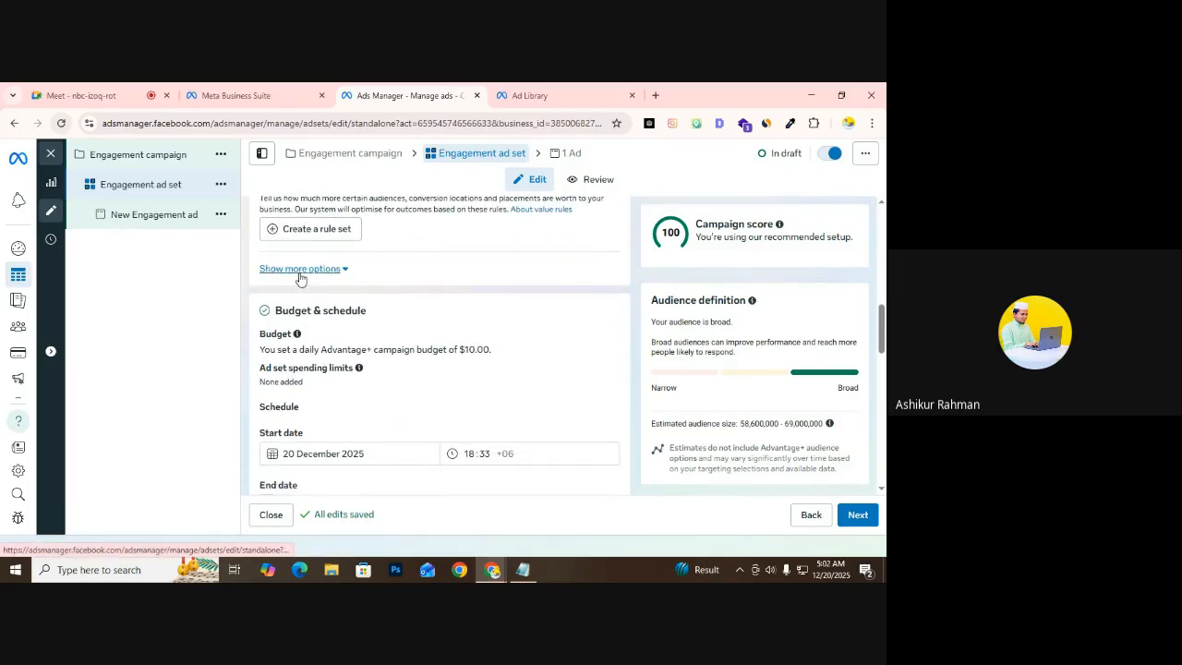
scroll(309, 285, "down", 2)
scroll(311, 306, "up", 1)
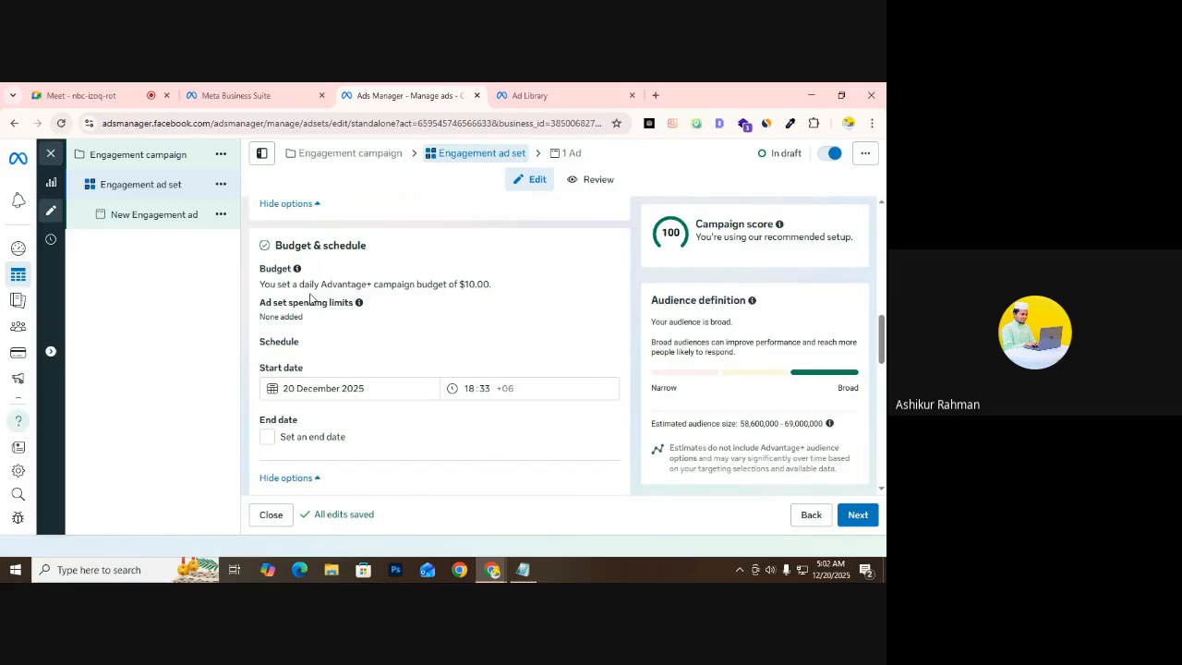
Review the Engagement campaign's daily budget, bid strategy and budget scheduling settings
left_click(143, 160)
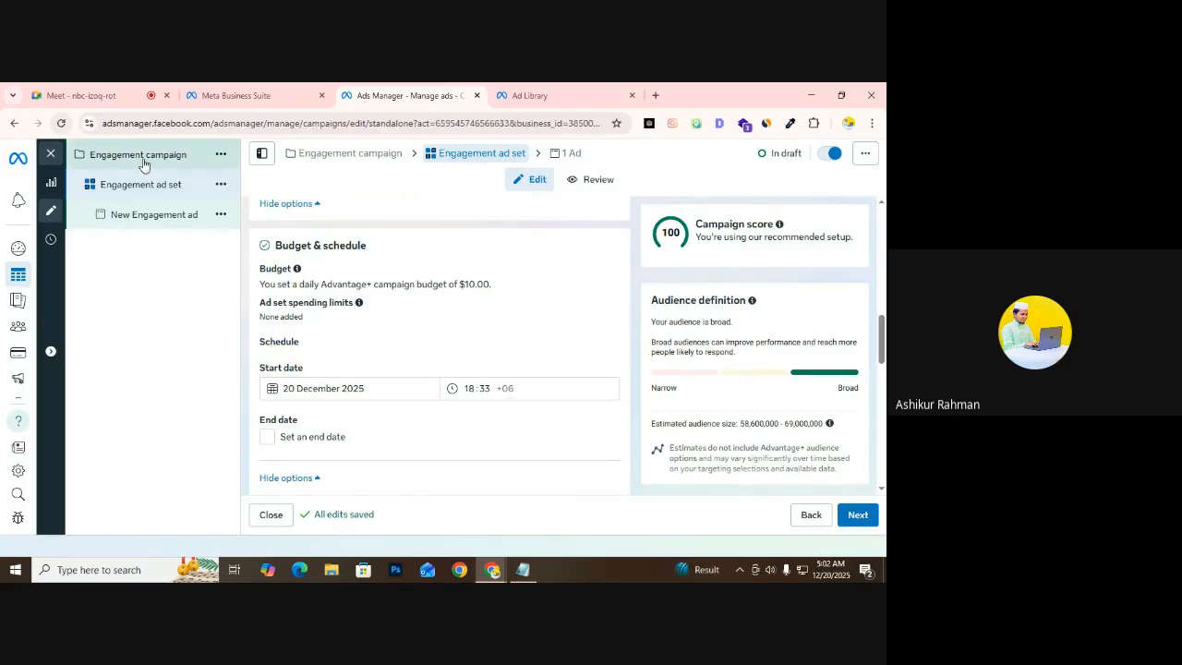
scroll(327, 382, "down", 2)
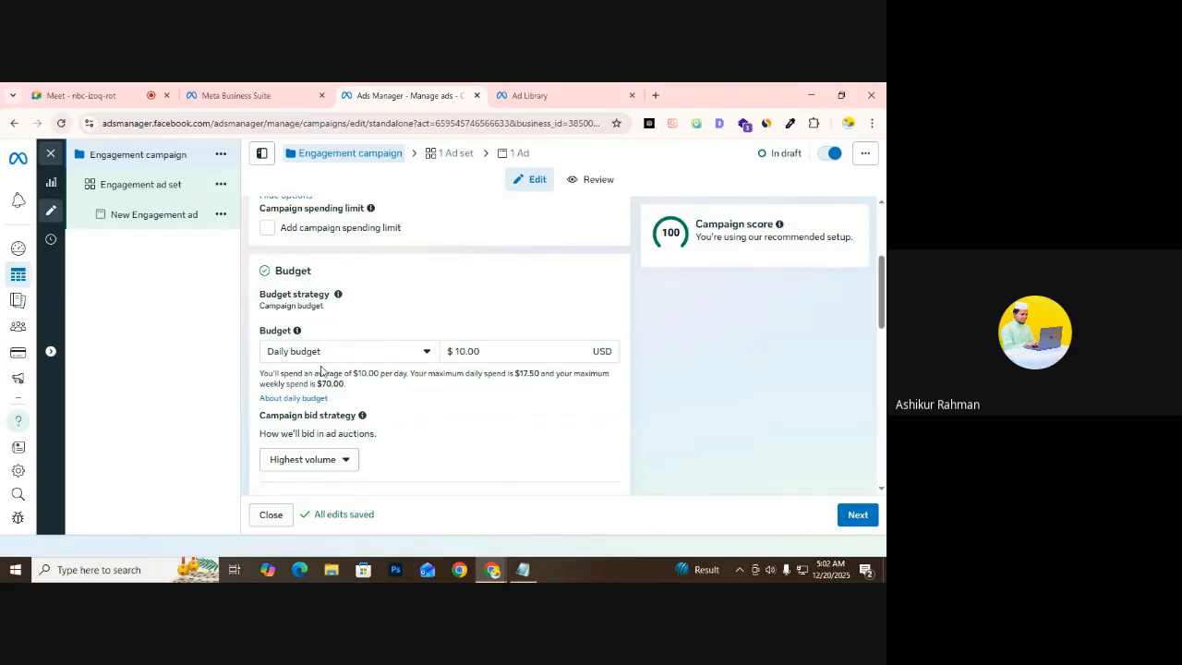
scroll(295, 370, "down", 2)
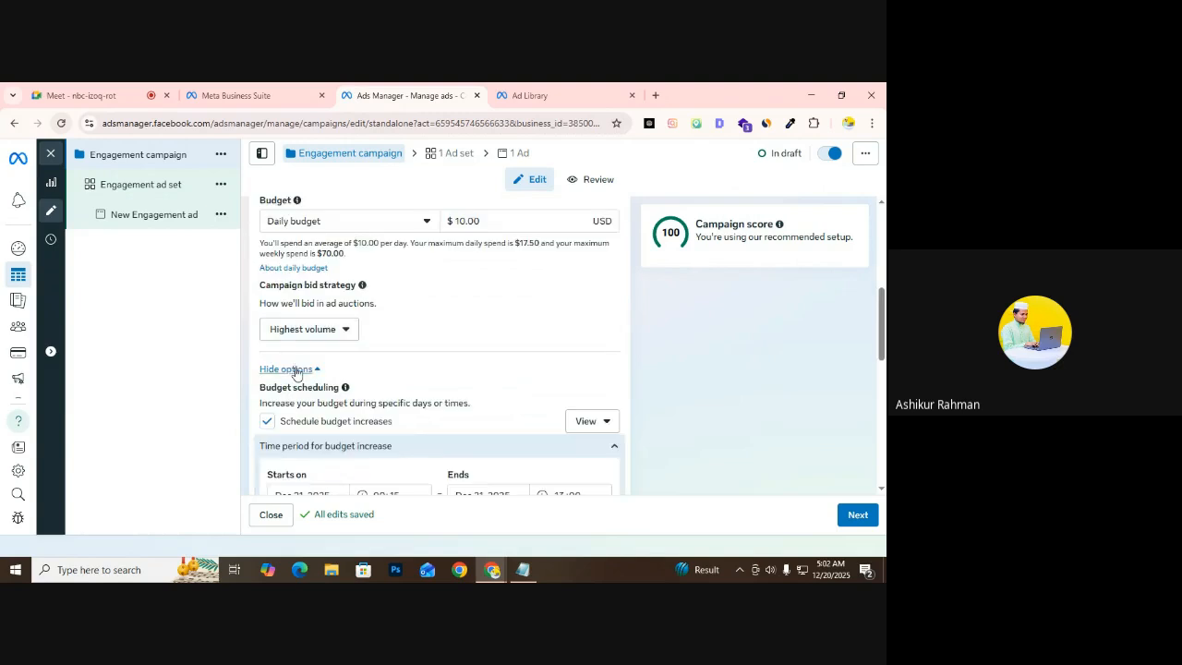
scroll(295, 372, "down", 1)
triple_click(289, 322)
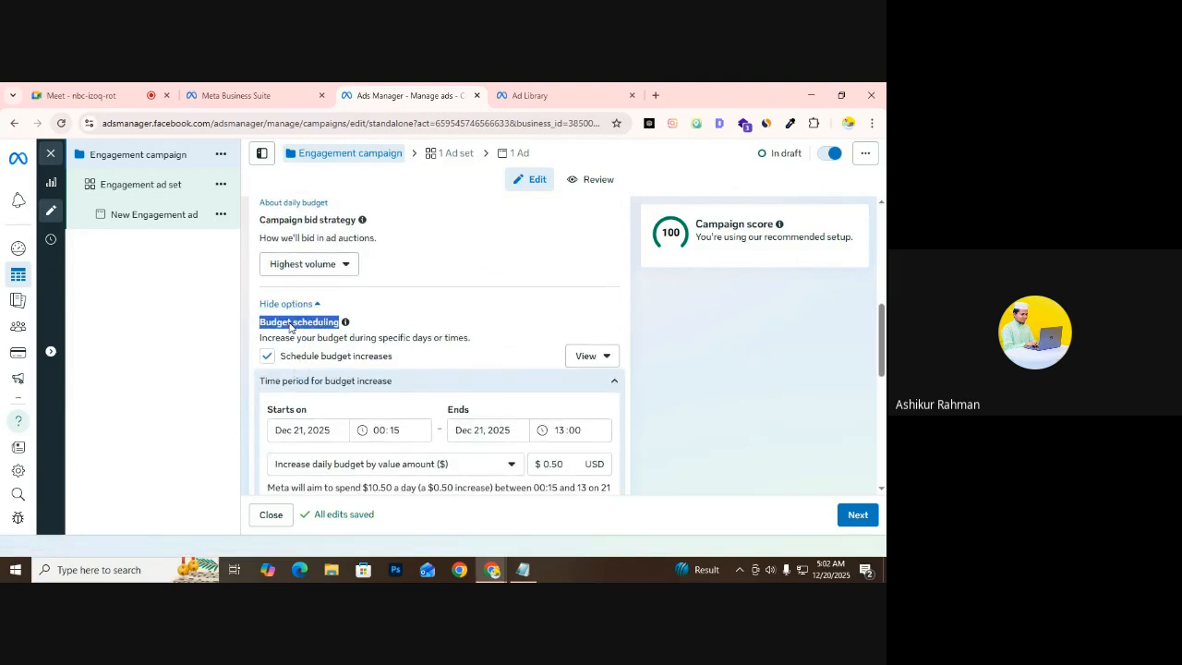
Return to the Engagement ad set and locate its Budget & schedule section
left_click(103, 185)
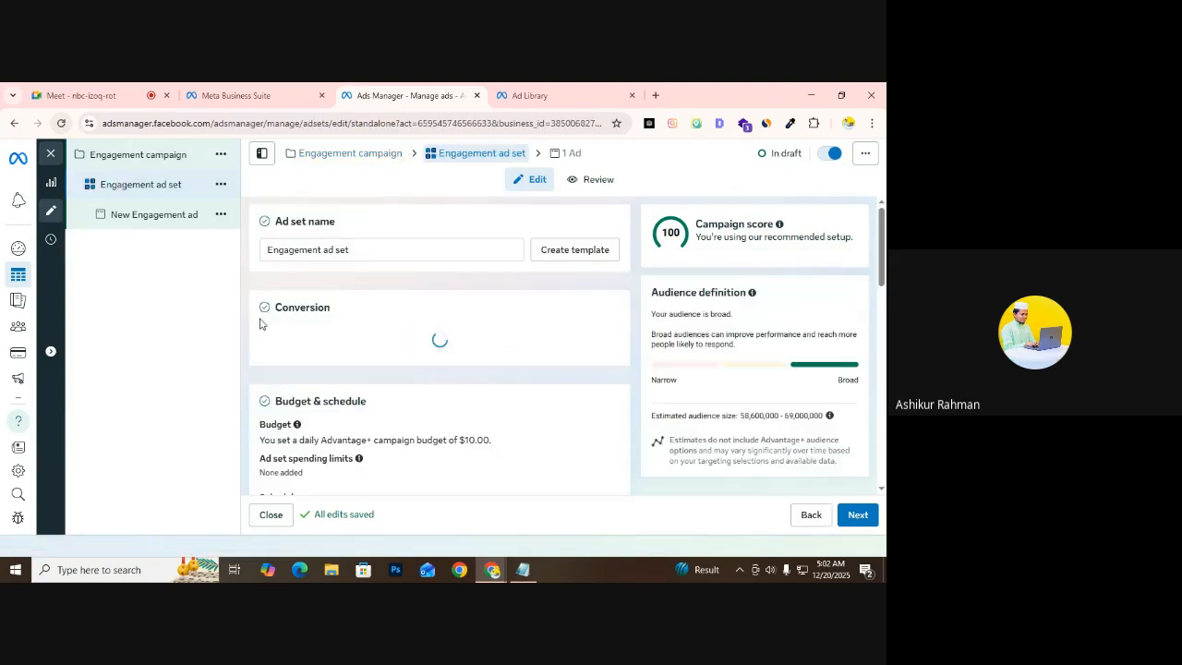
scroll(277, 333, "down", 5)
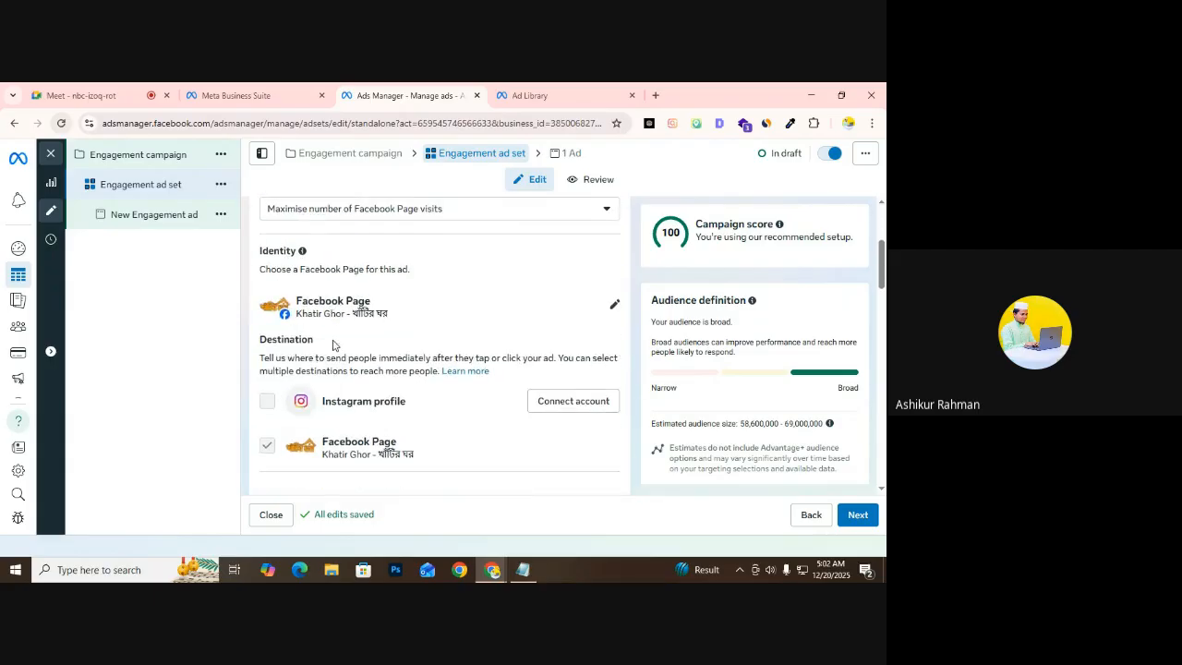
scroll(329, 351, "down", 5)
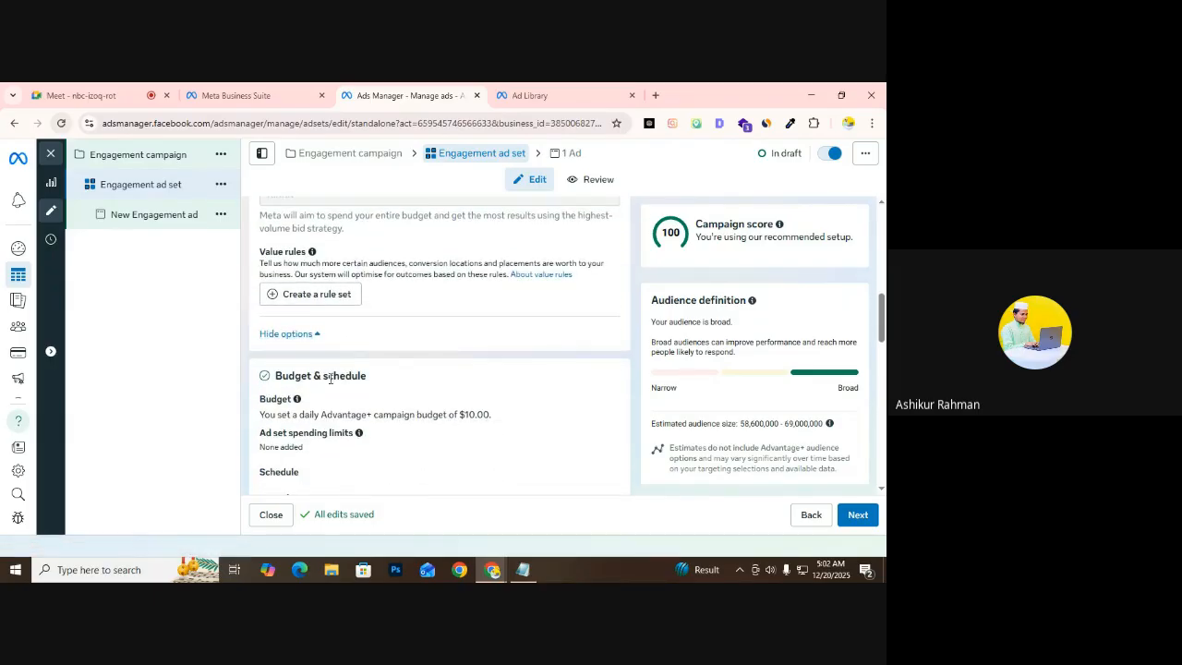
triple_click(329, 379)
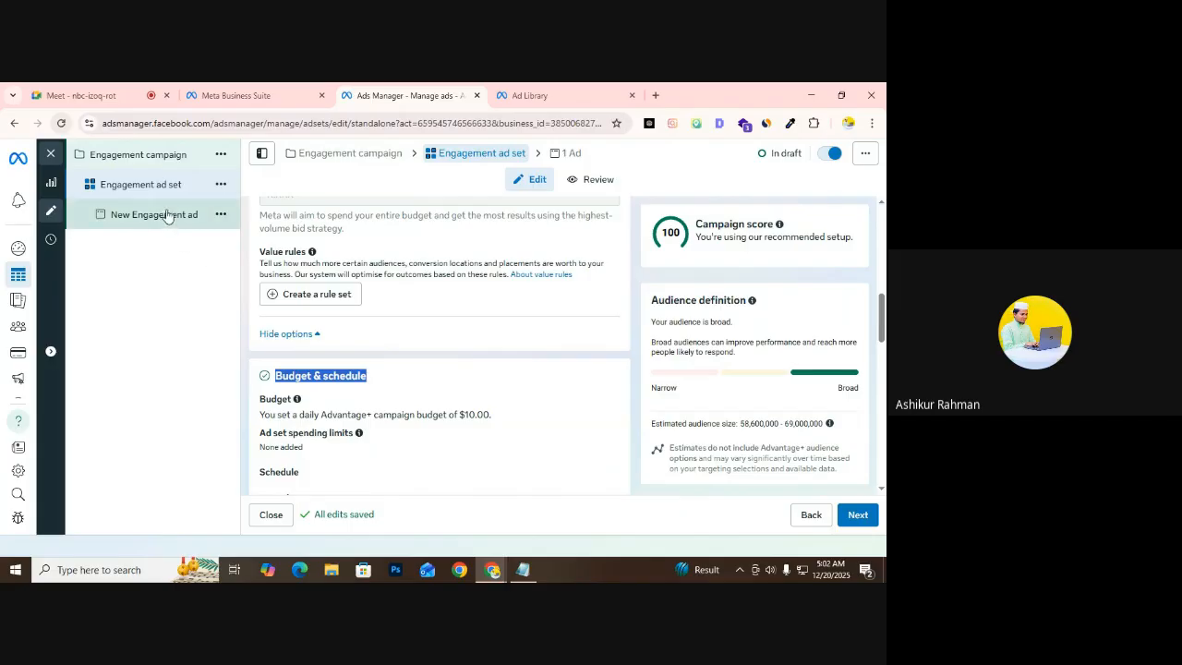
left_click(101, 95)
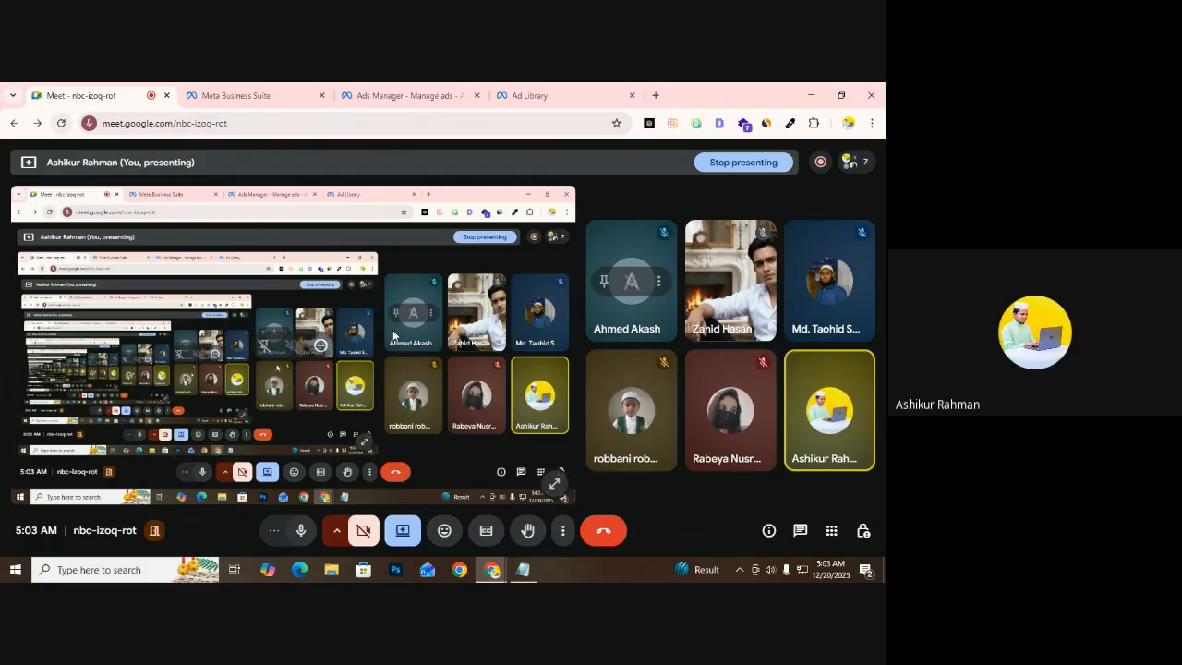
left_click(425, 92)
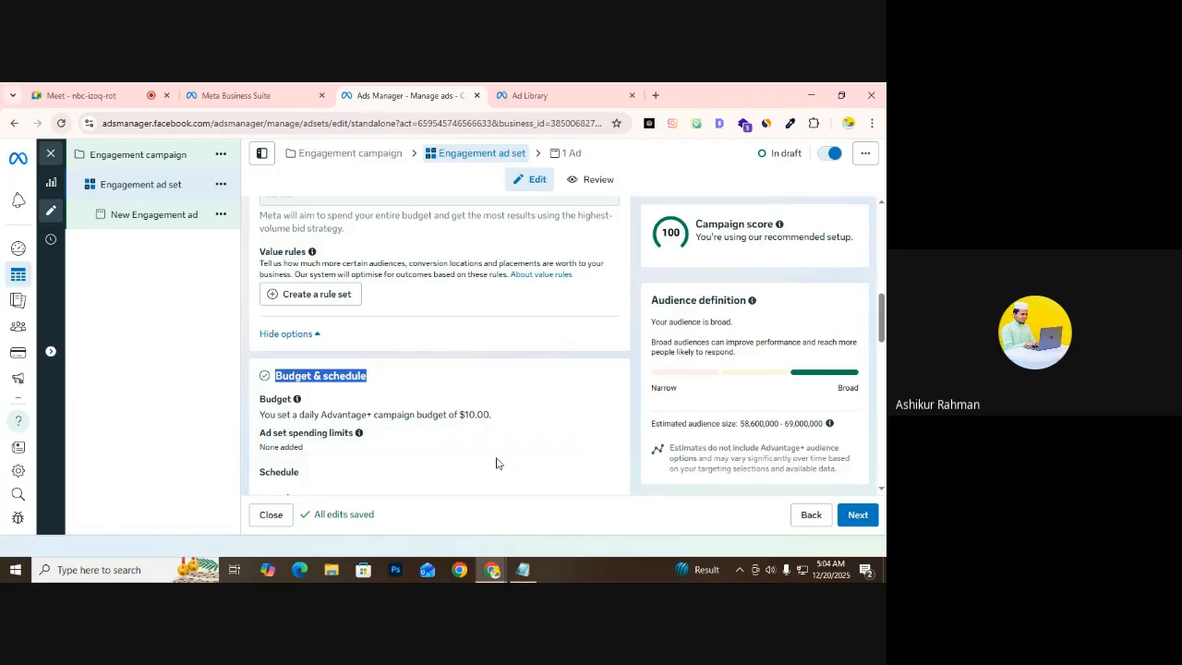
Examine the campaign budget and spending limit information in the ad set's Budget & schedule section
scroll(456, 424, "down", 1)
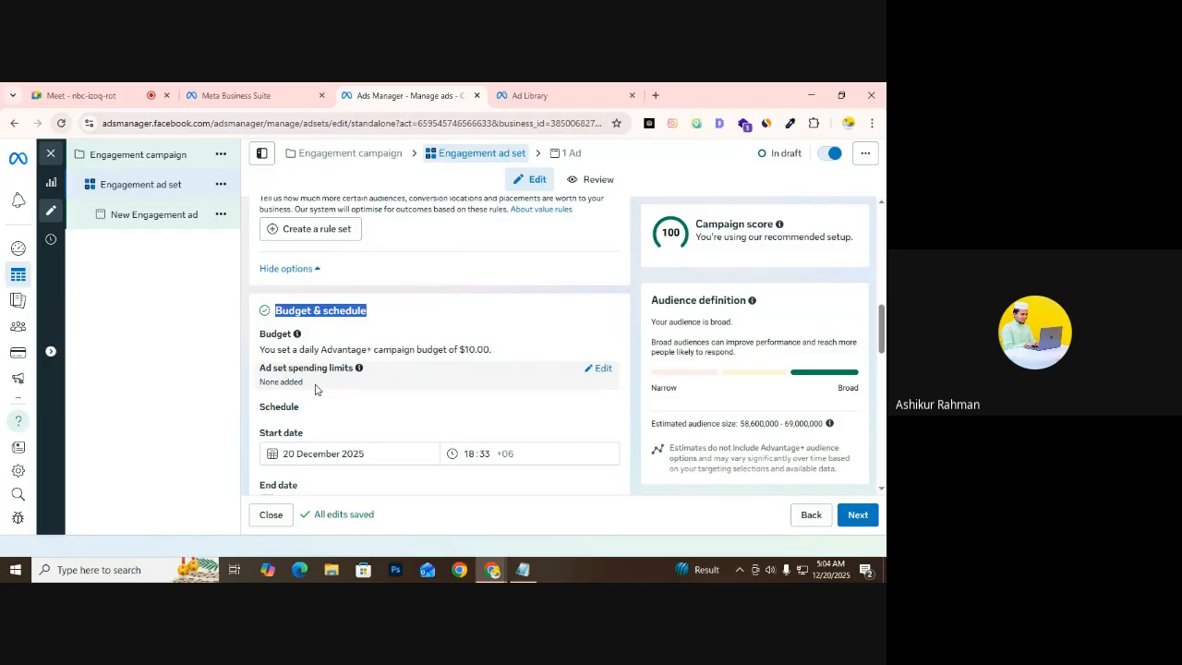
scroll(337, 351, "down", 1)
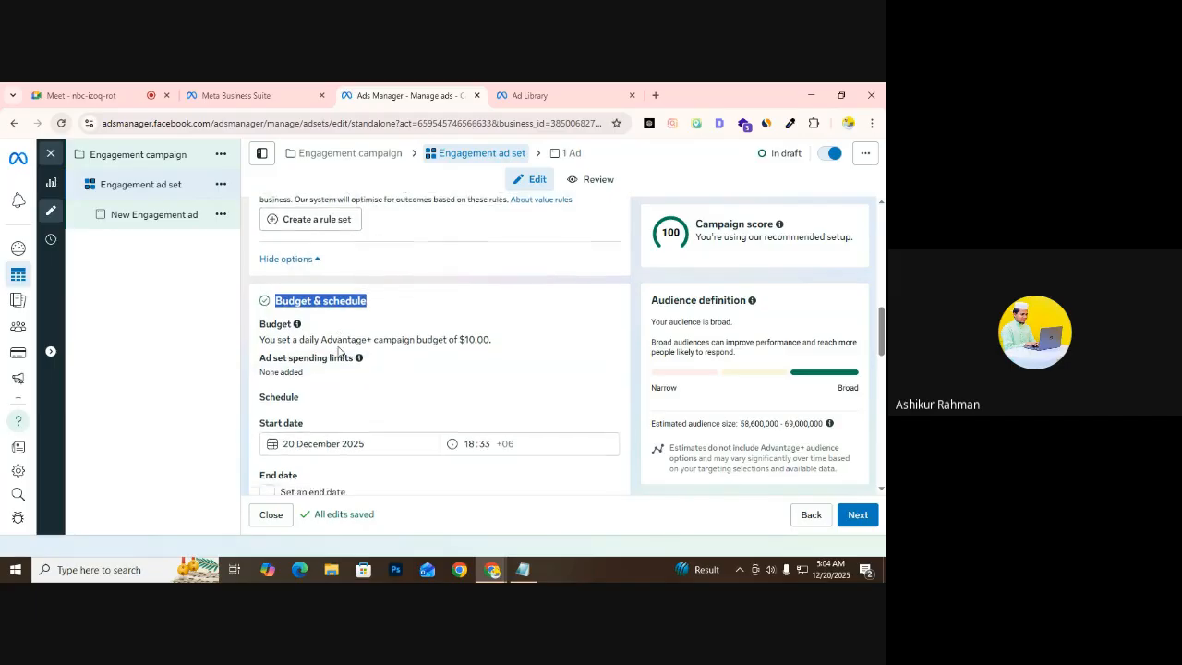
scroll(338, 351, "down", 1)
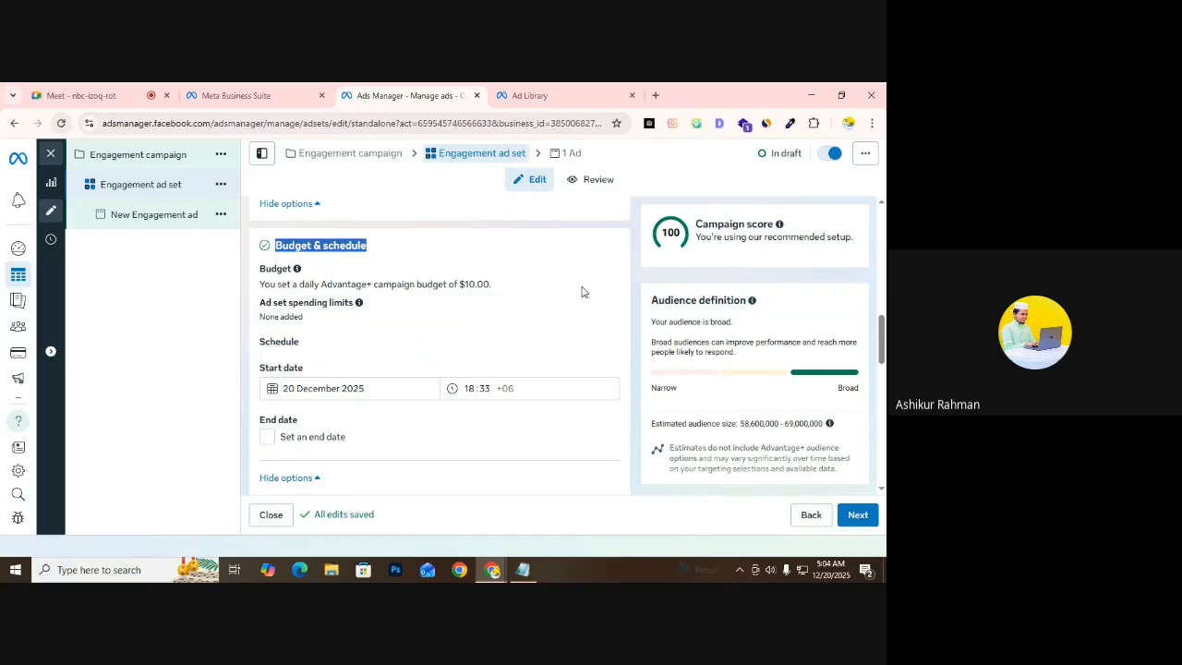
double_click(276, 269)
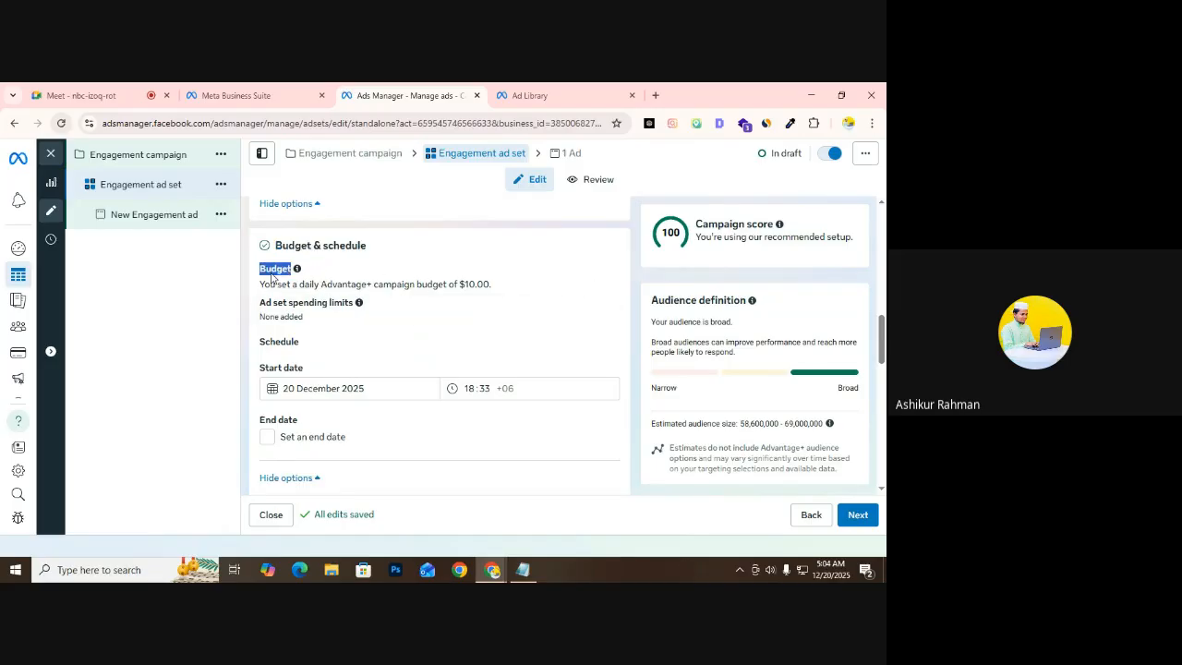
left_click_drag(462, 283, 483, 284)
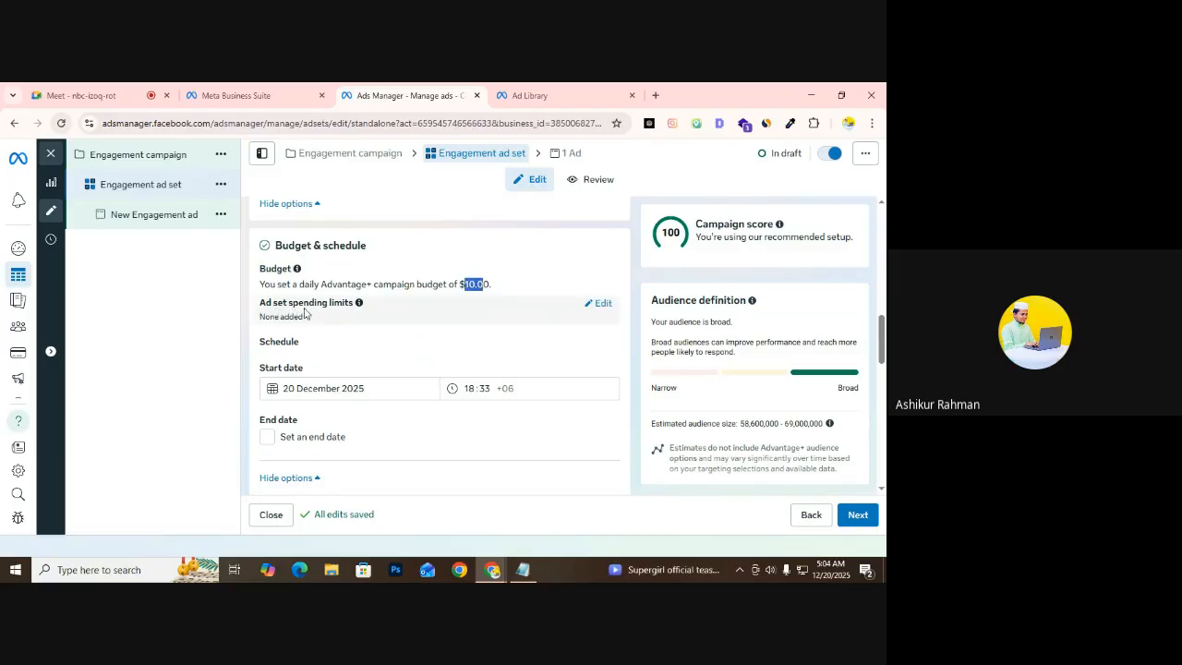
Try enabling the ad set spending limit, check its daily minimum, maximum and value type options, and turn it off again
left_click(600, 304)
left_click(268, 322)
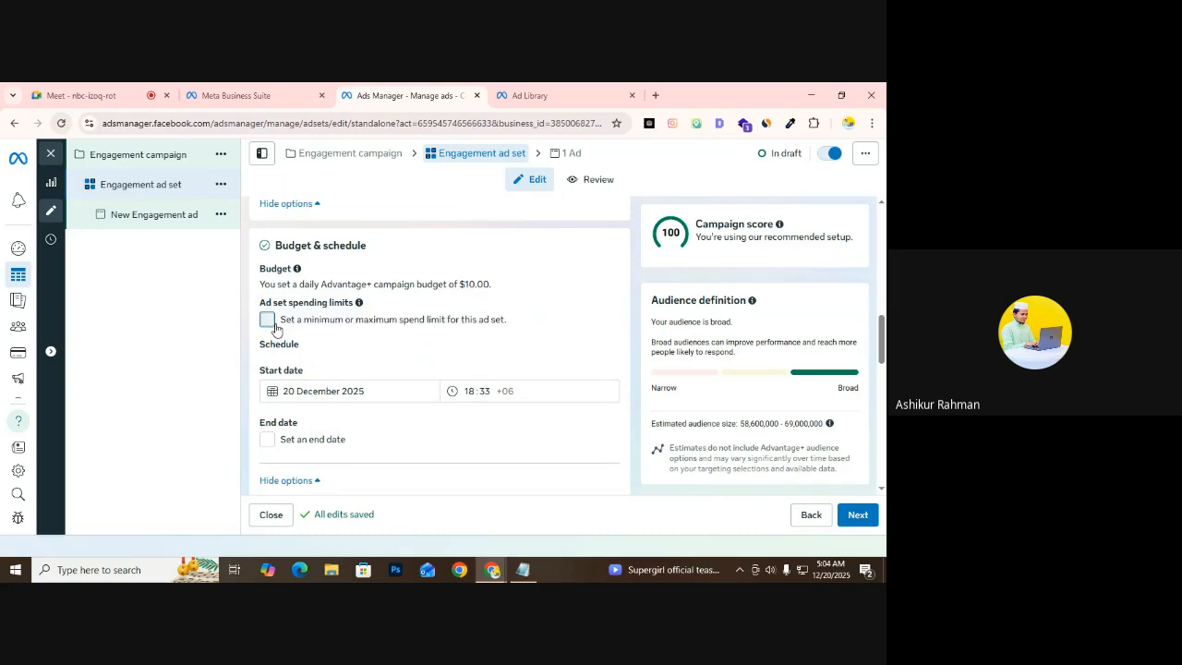
left_click(299, 385)
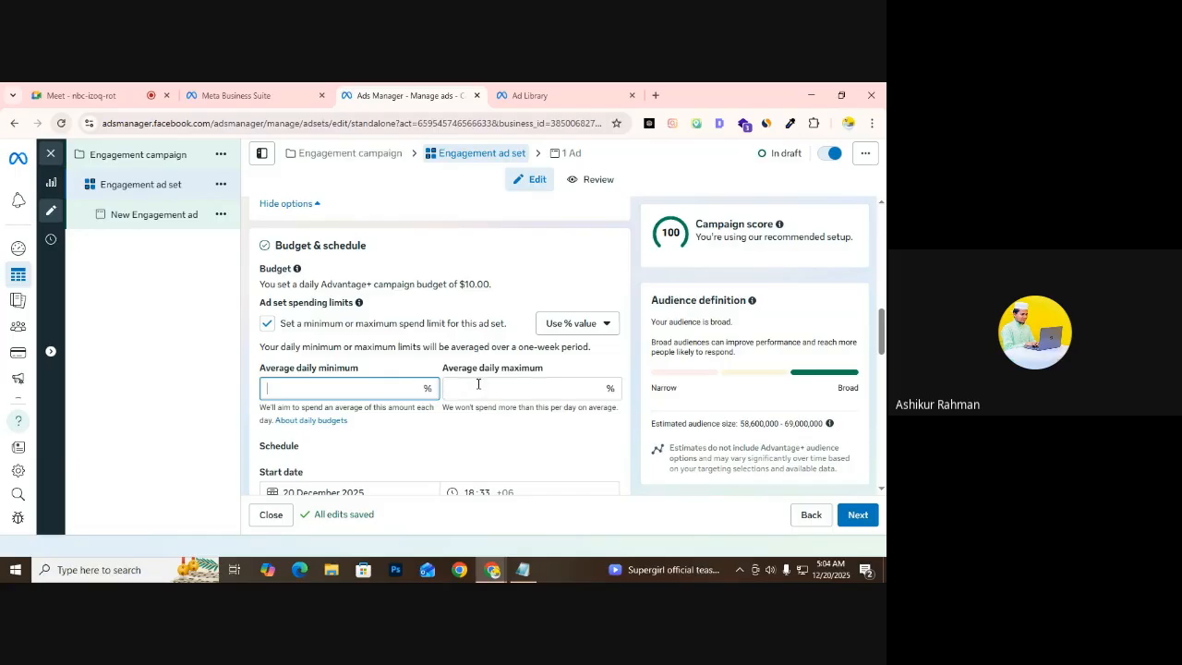
left_click(522, 390)
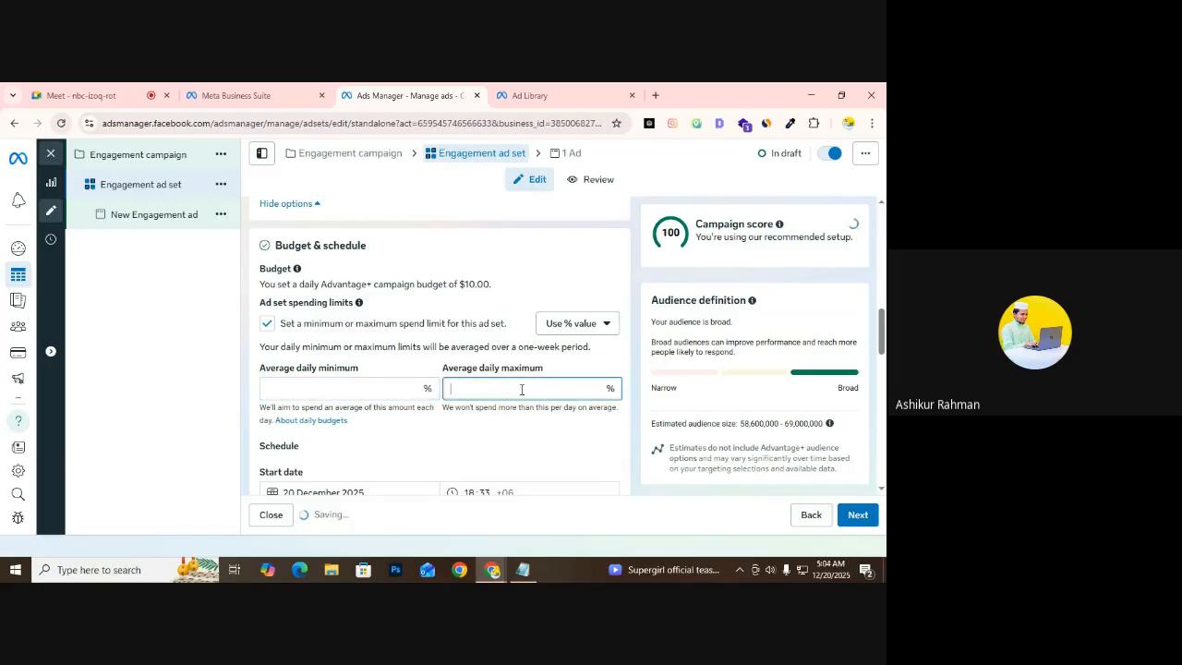
left_click(576, 323)
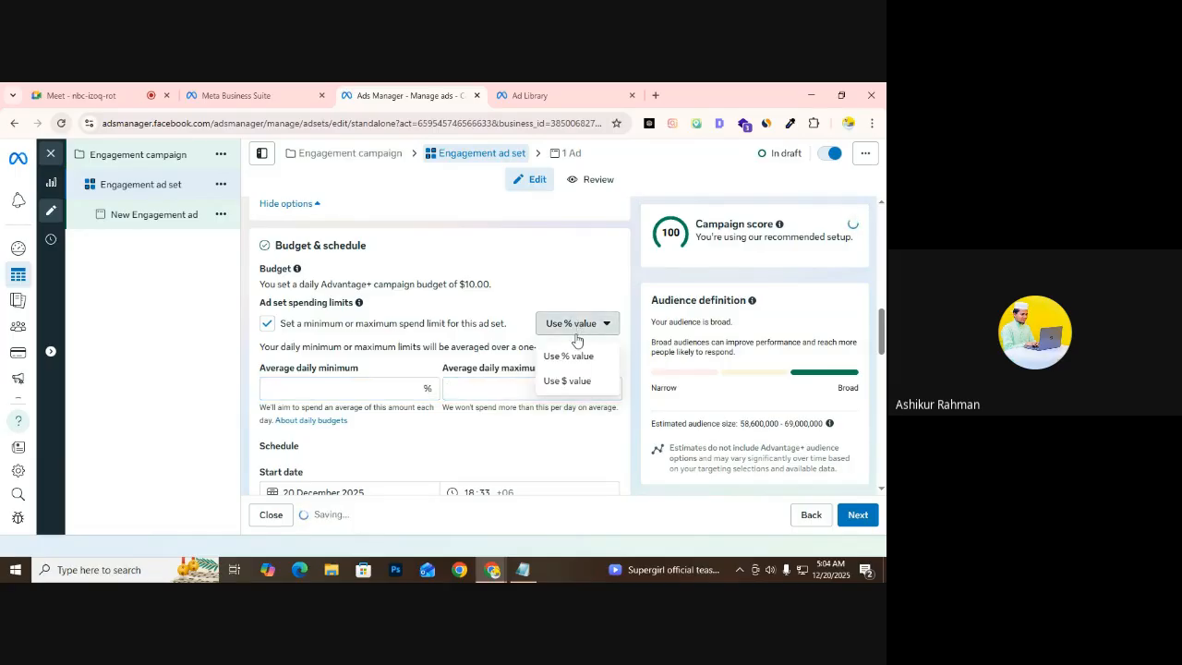
left_click(267, 324)
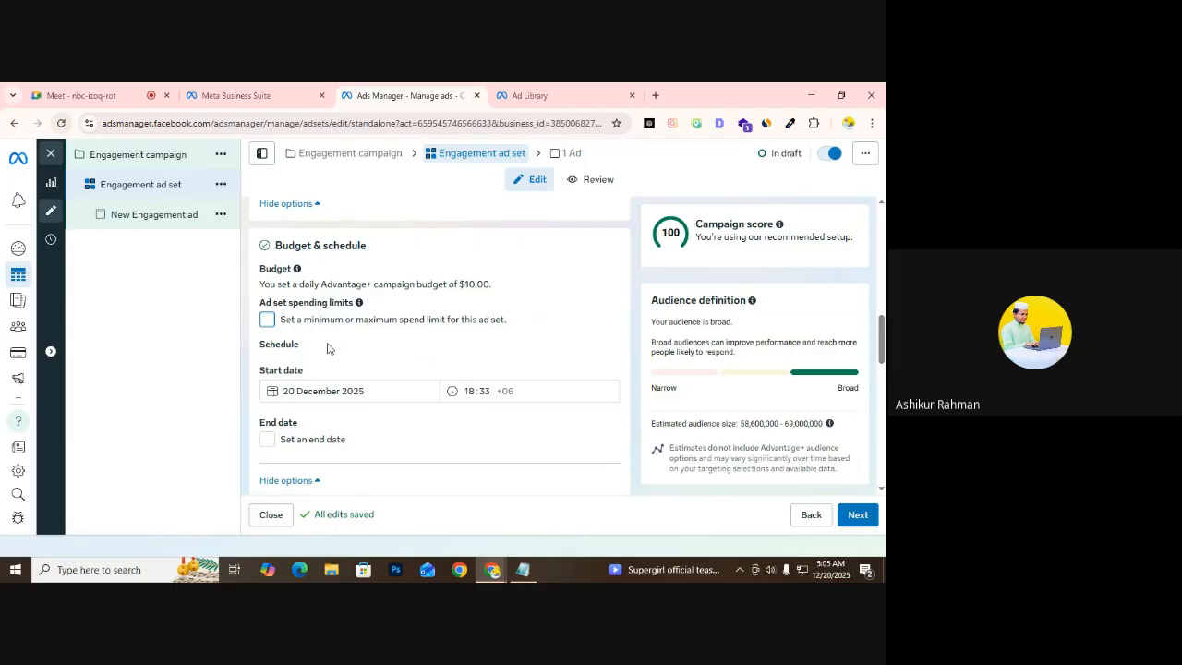
Compare the ad set's schedule settings with the Engagement campaign's budget and budget scheduling settings
scroll(330, 349, "down", 1)
scroll(277, 268, "up", 1)
scroll(304, 358, "down", 2)
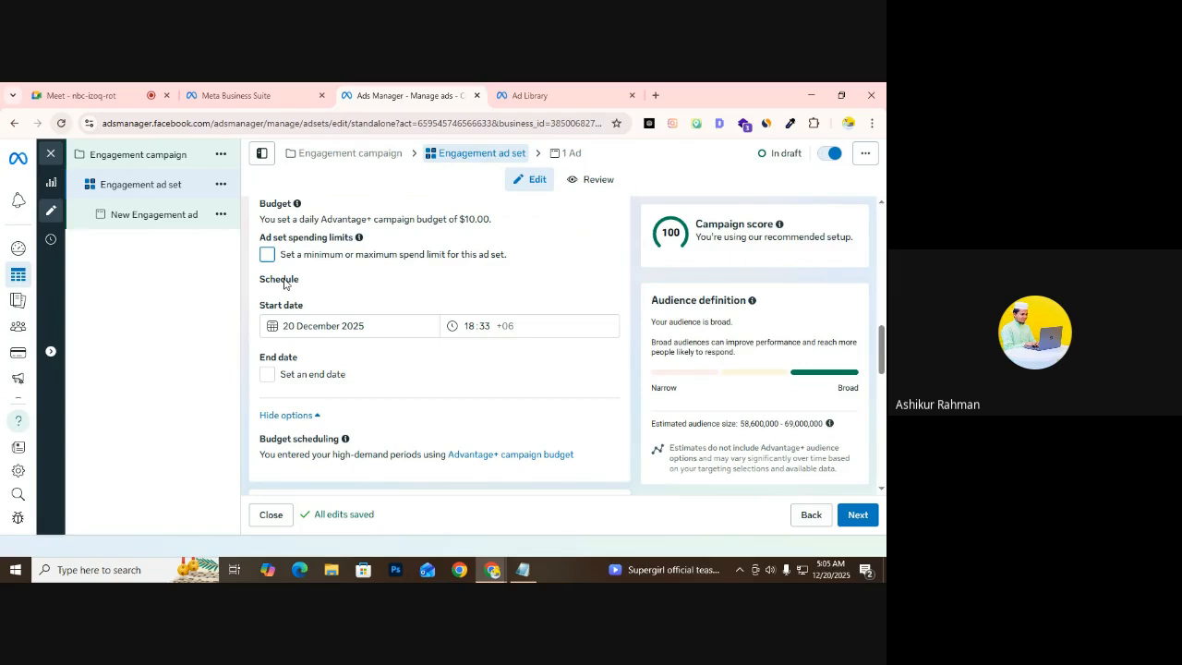
left_click(139, 161)
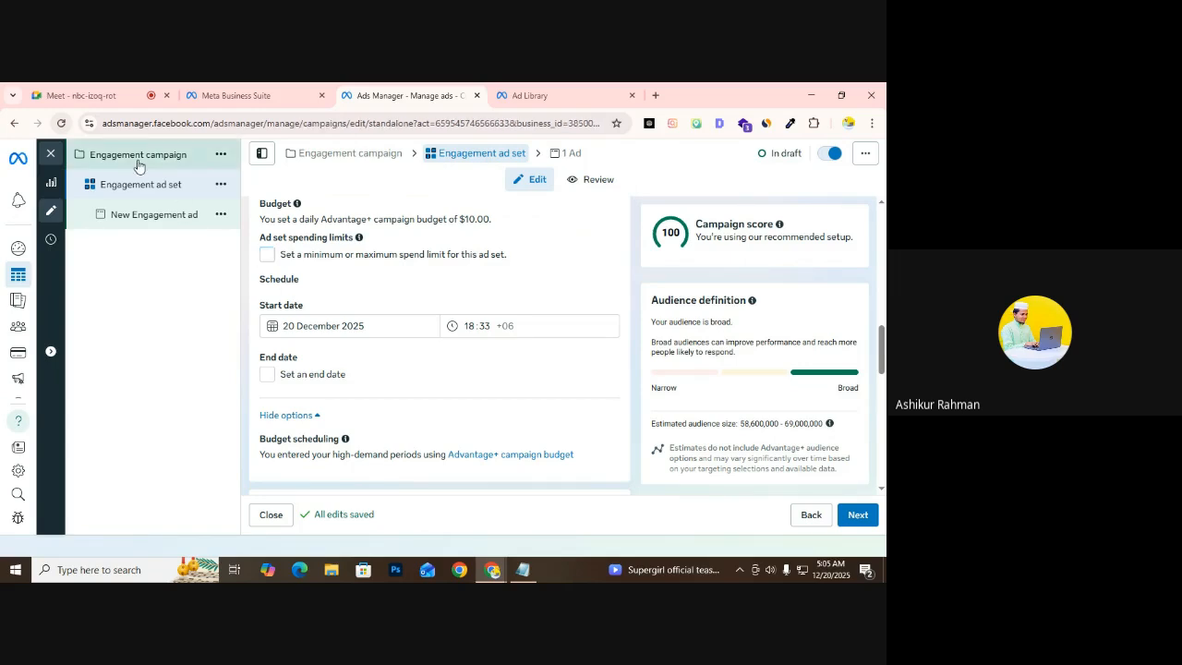
scroll(335, 407, "down", 3)
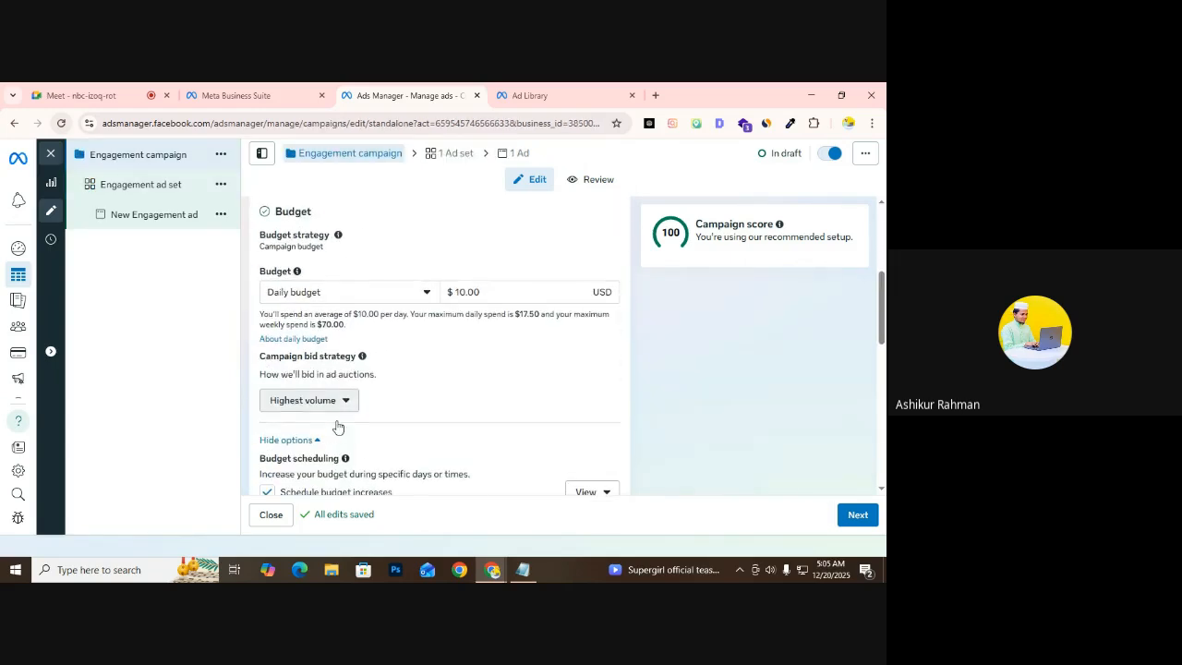
Return to the Engagement ad set and set its schedule to start on 21 December 2025 at 18:00
left_click(116, 185)
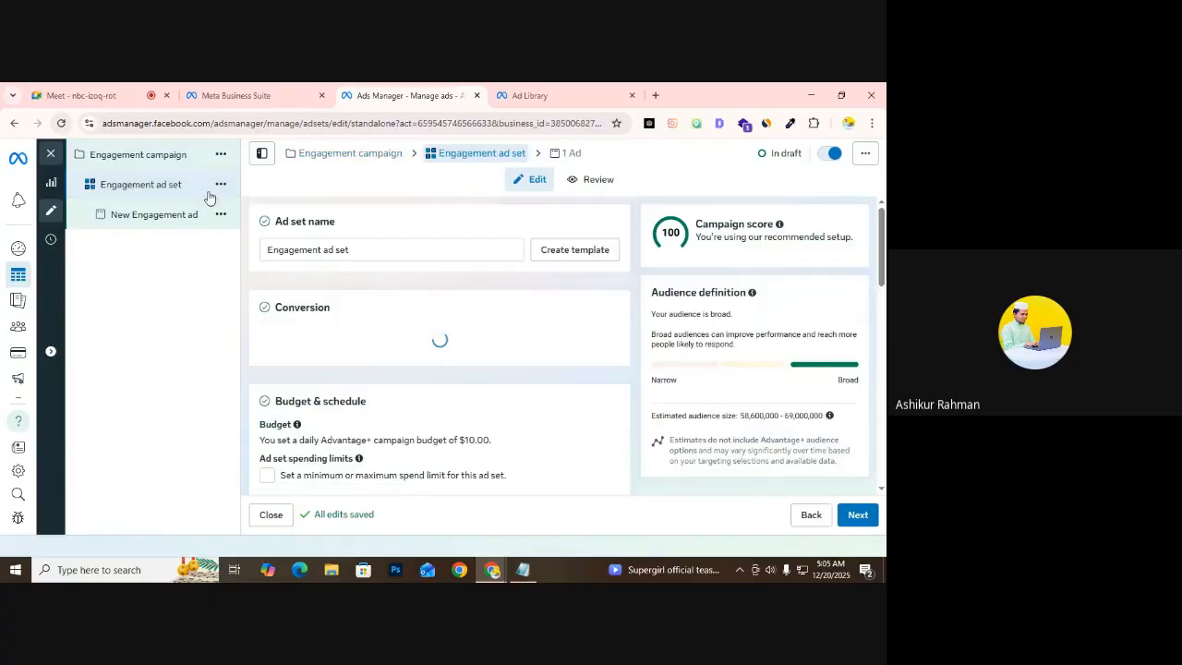
scroll(347, 424, "down", 8)
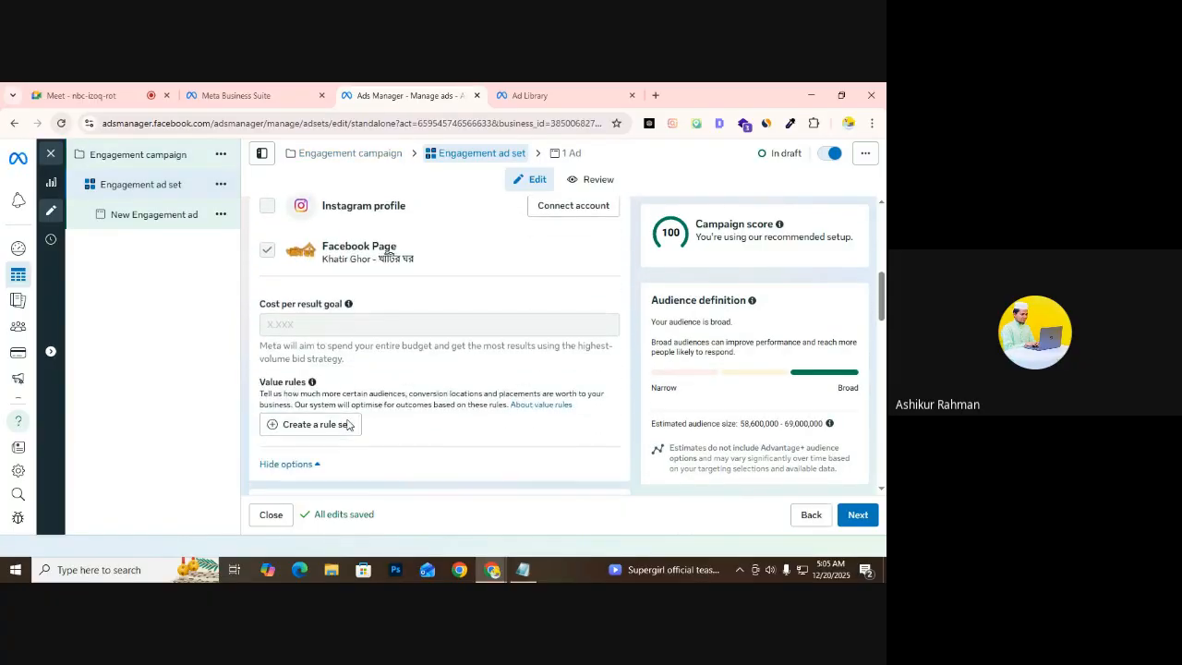
scroll(347, 424, "down", 2)
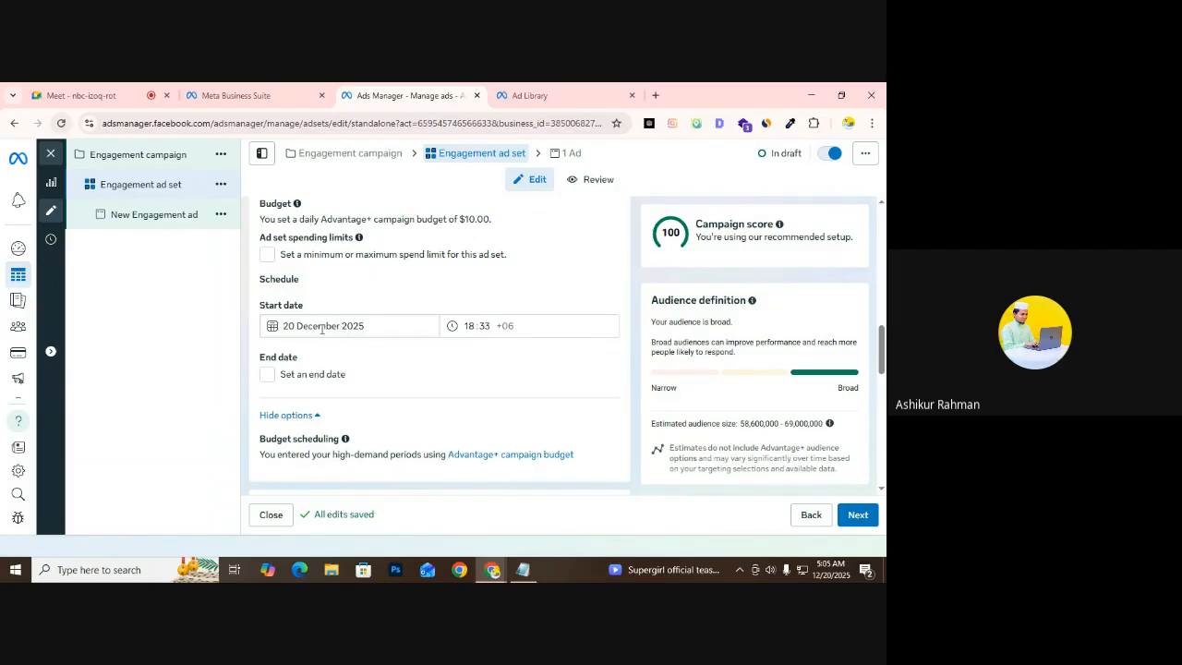
left_click(321, 327)
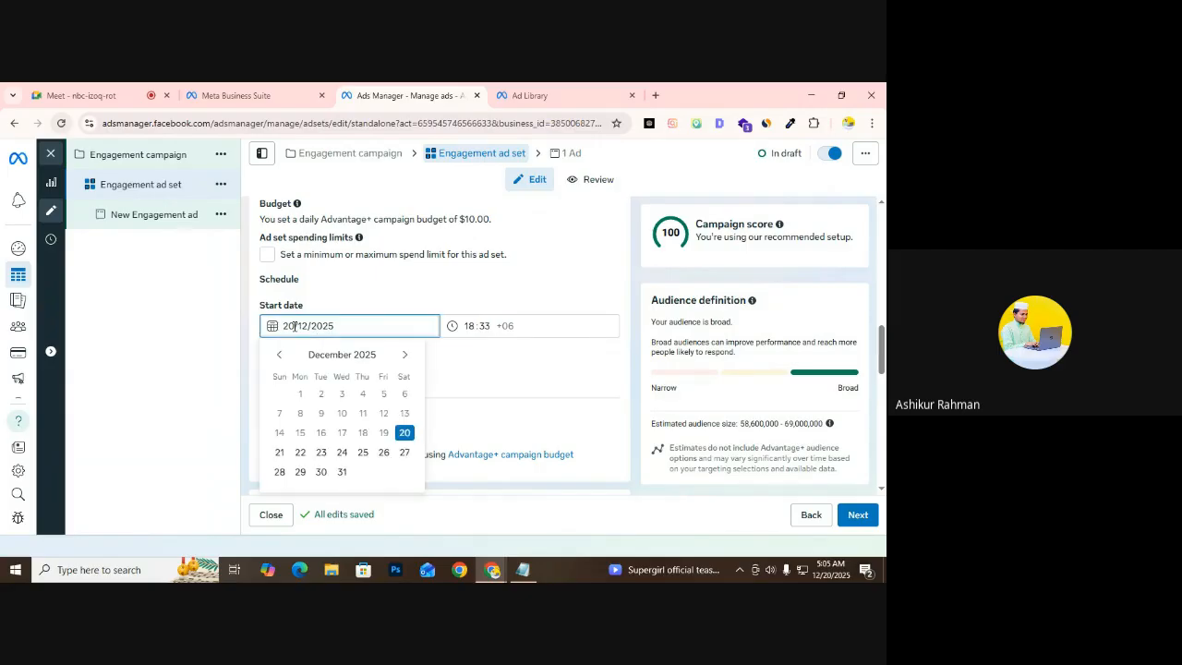
left_click(281, 453)
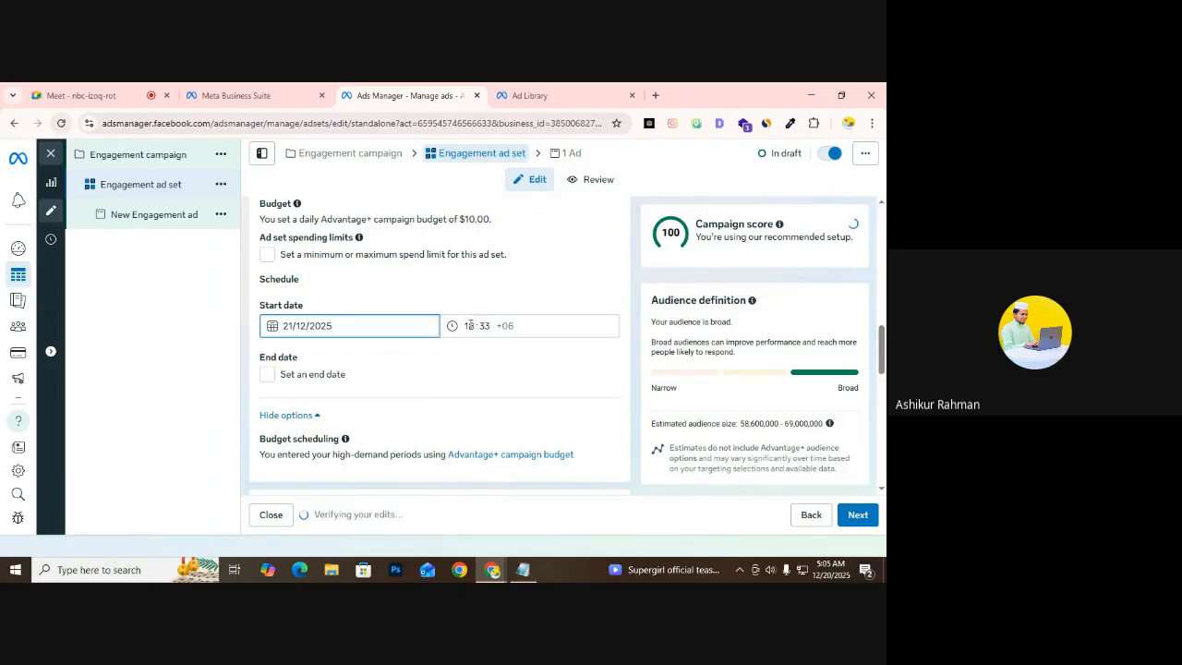
left_click(469, 325)
left_click(483, 326)
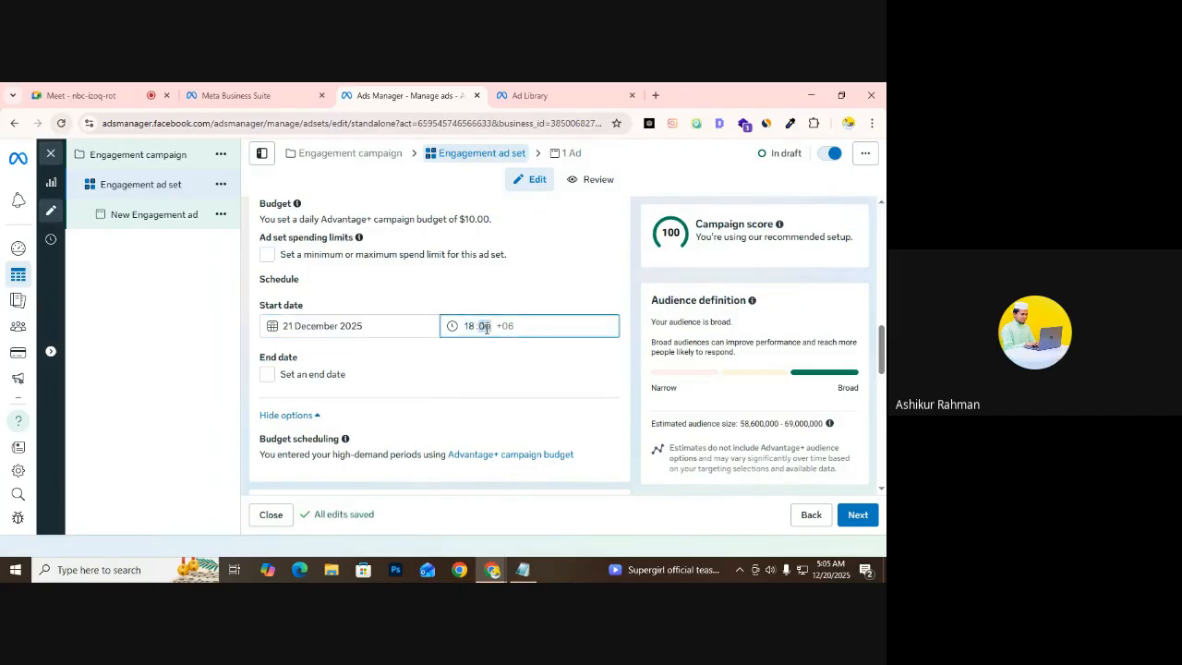
left_click(260, 356)
left_click(268, 374)
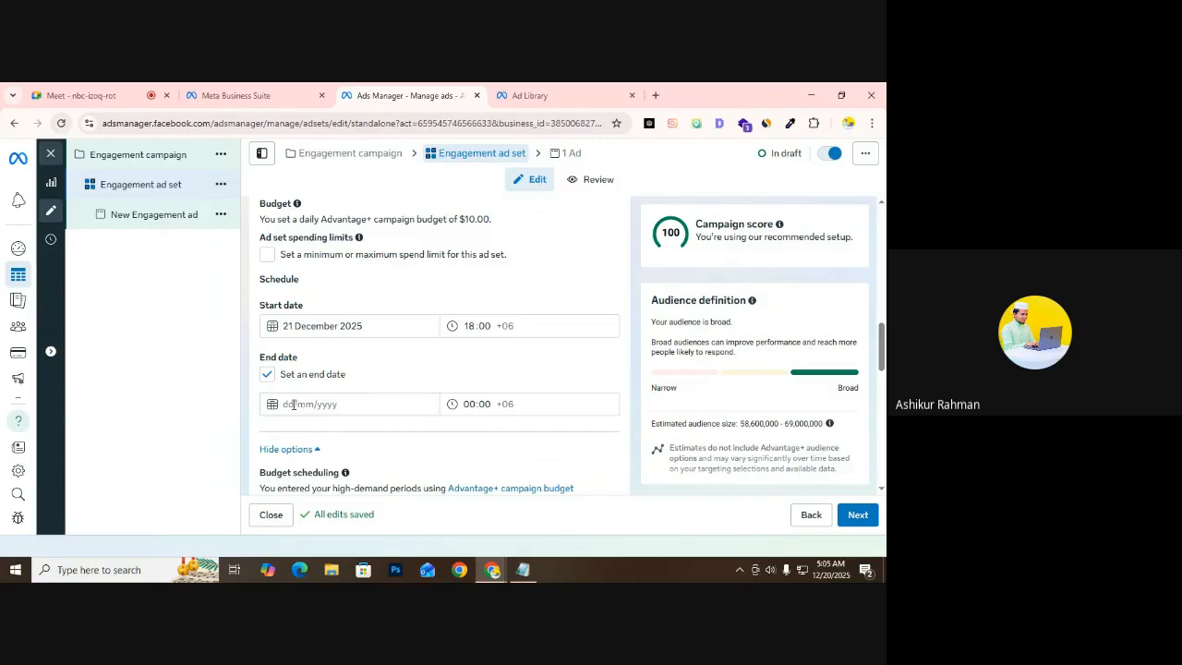
left_click(297, 404)
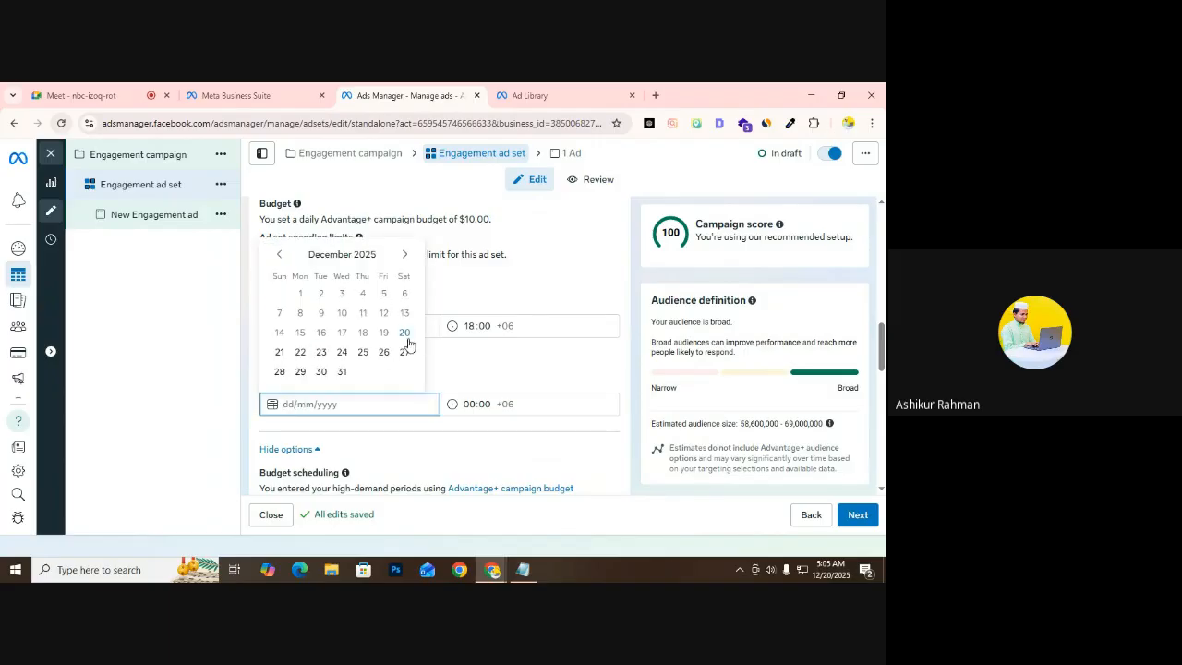
left_click(447, 361)
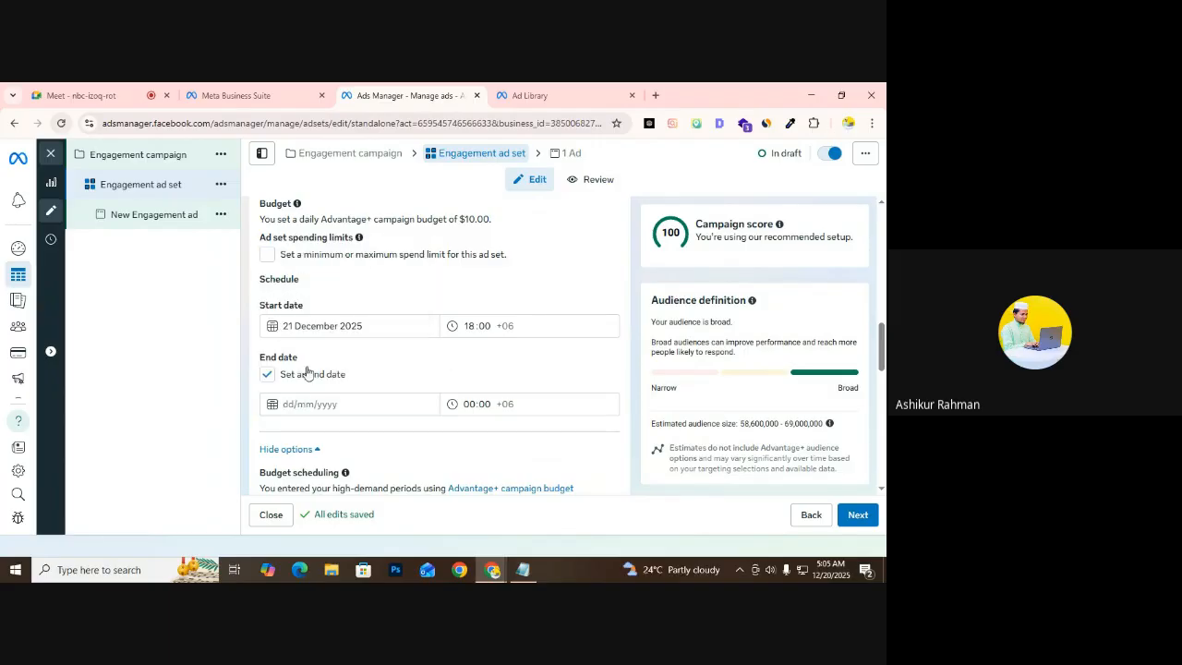
left_click(267, 376)
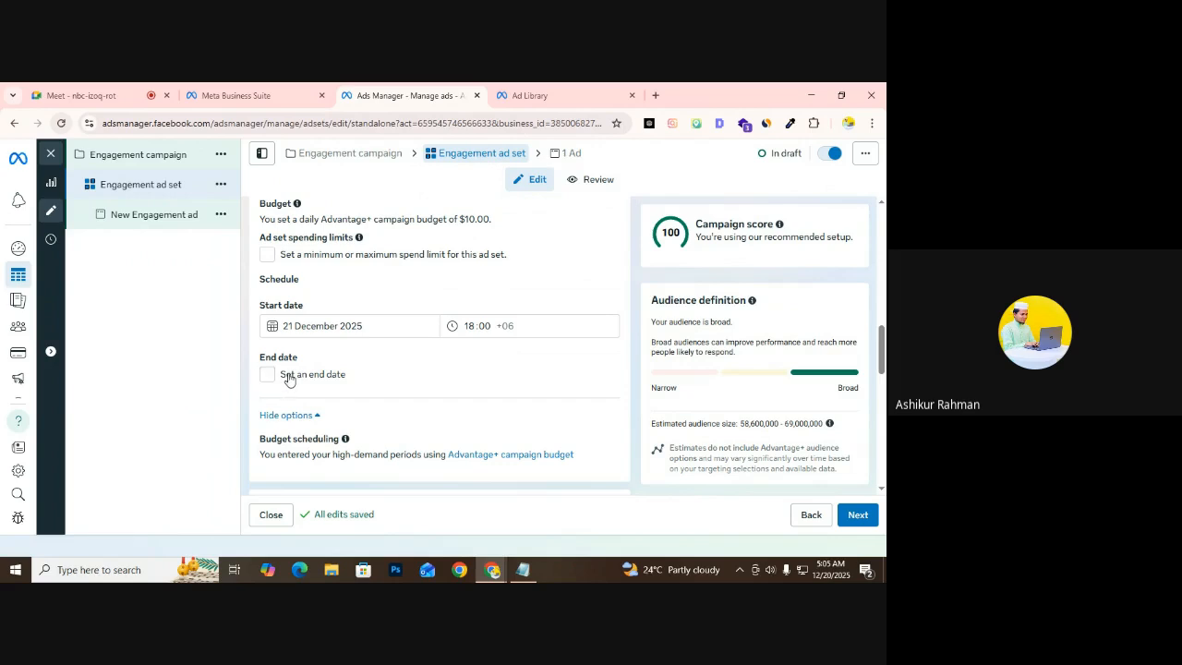
Enable an end date for the ad set schedule and choose 24 December 2025
left_click(286, 376)
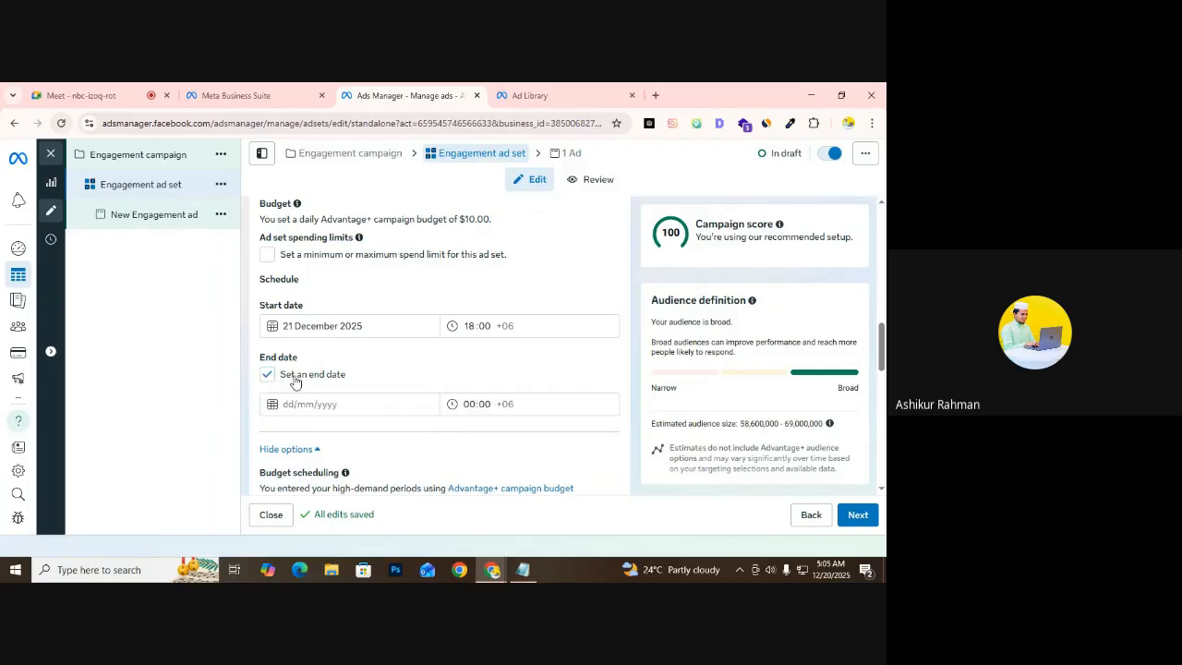
scroll(297, 372, "down", 2)
left_click(303, 274)
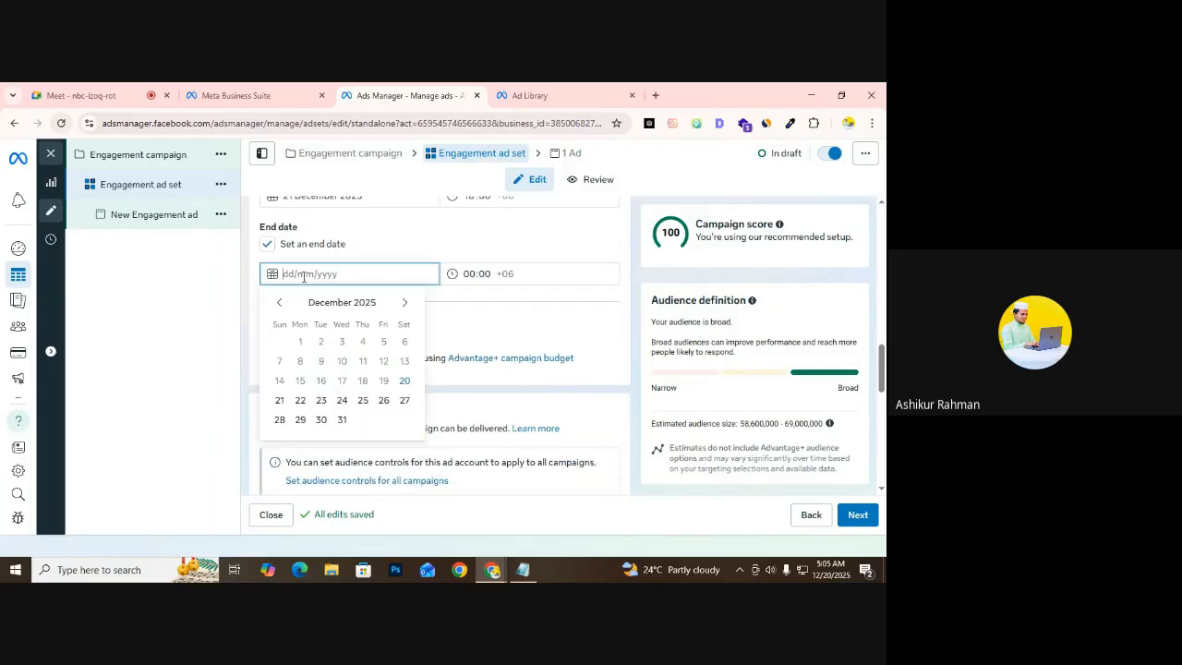
left_click(340, 402)
Set the end time of the ad set schedule to 23:59
left_click(466, 273)
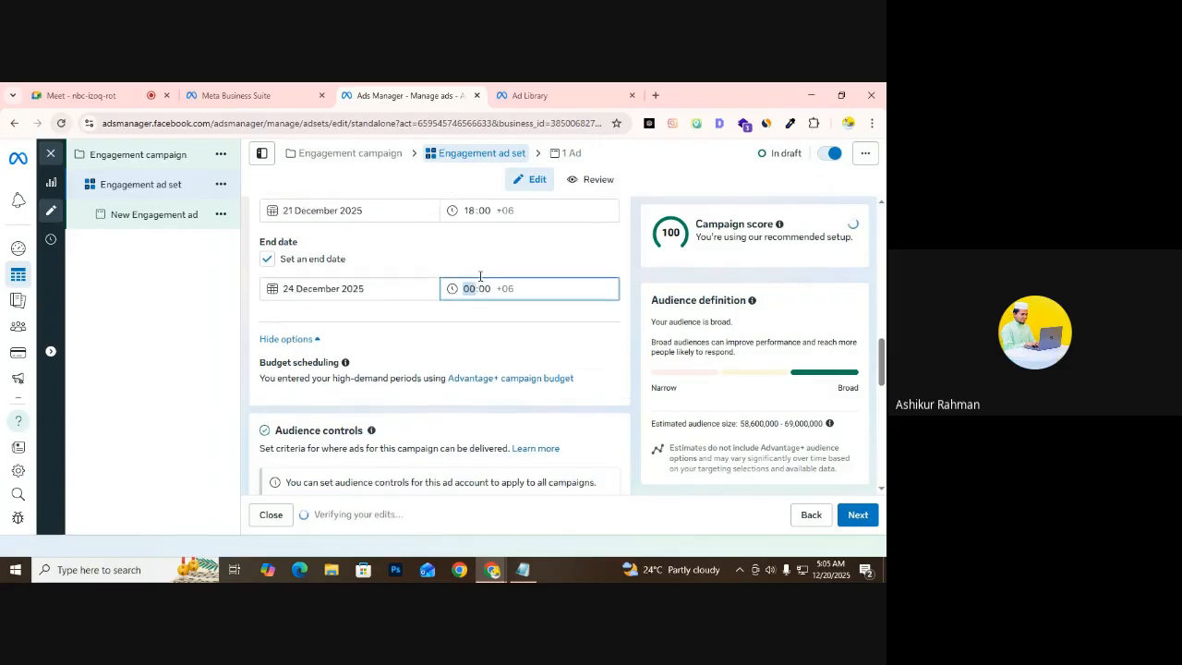
scroll(471, 351, "up", 2)
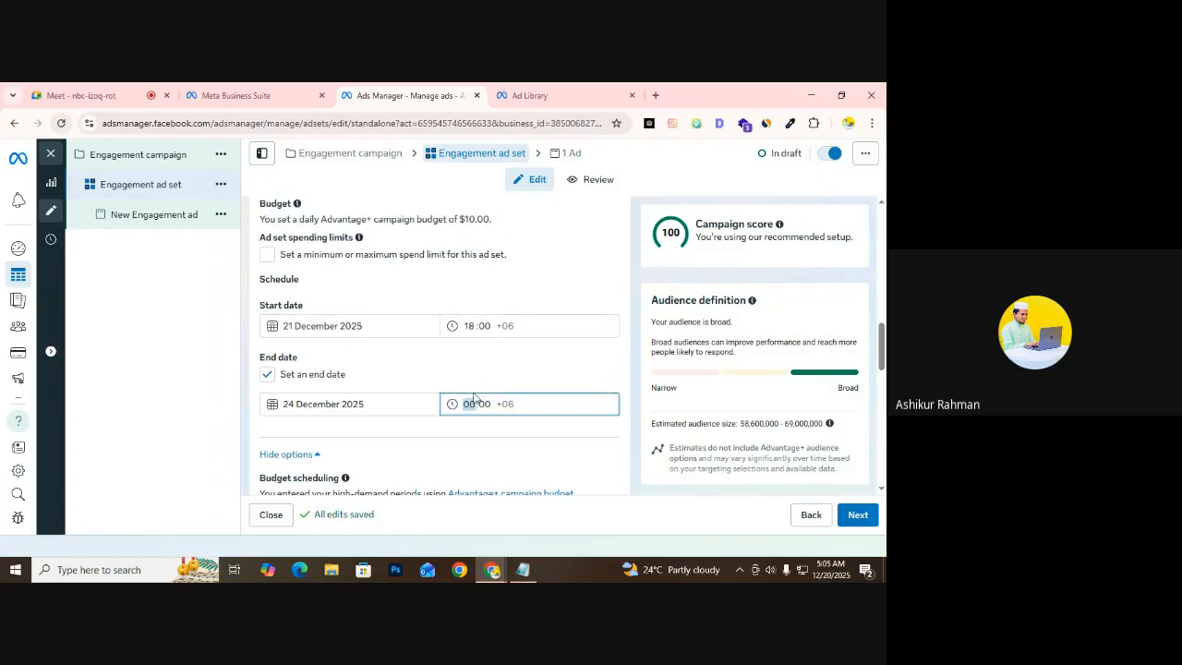
type("1")
key("Up")
key("Up")
key("Down")
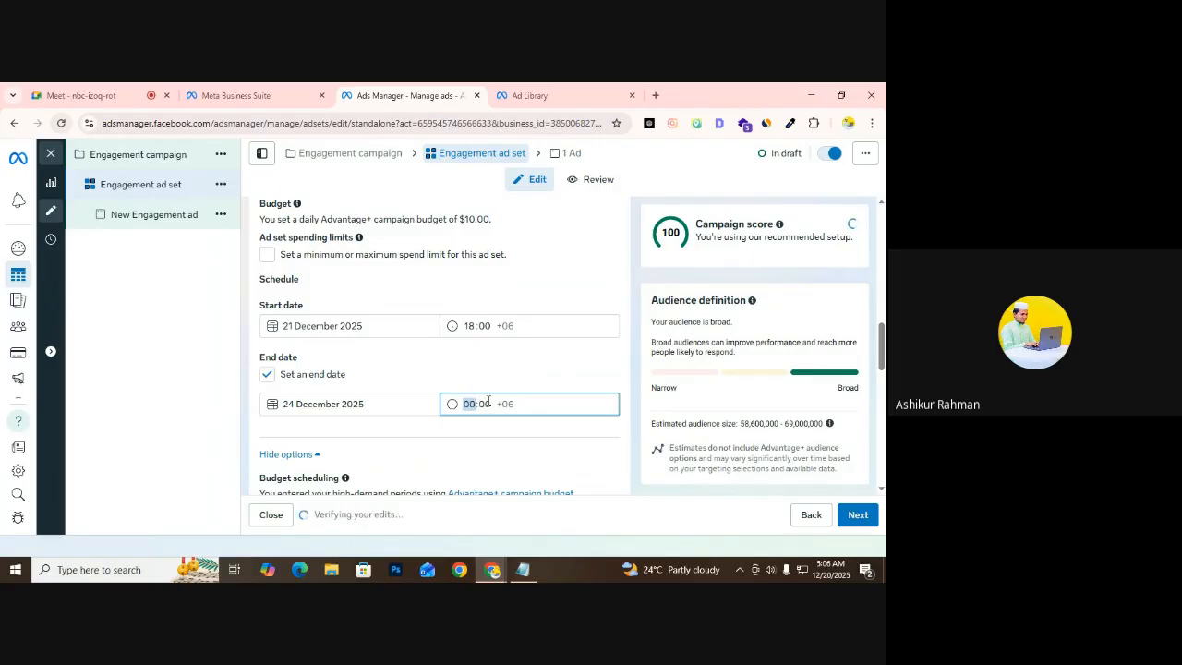
type("20")
key("Down")
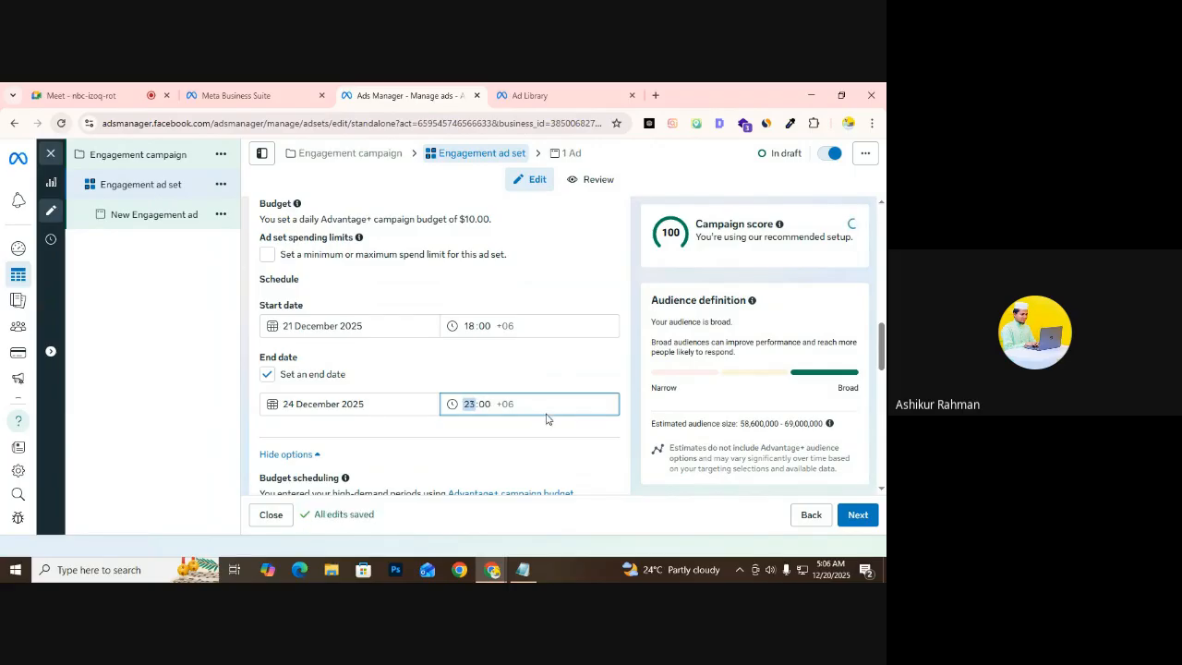
left_click(483, 406)
left_click(449, 425)
Review the ad set's start and end dates and budget scheduling note, and open the linked Advantage+ campaign budget
scroll(481, 328, "down", 1)
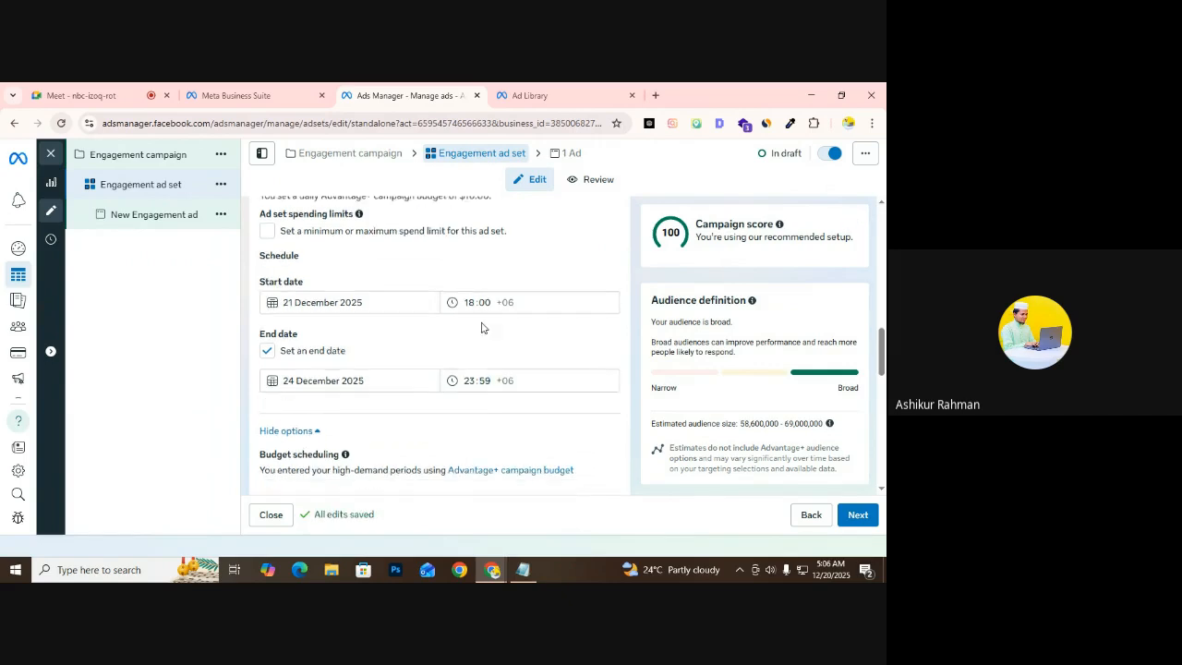
scroll(373, 315, "down", 1)
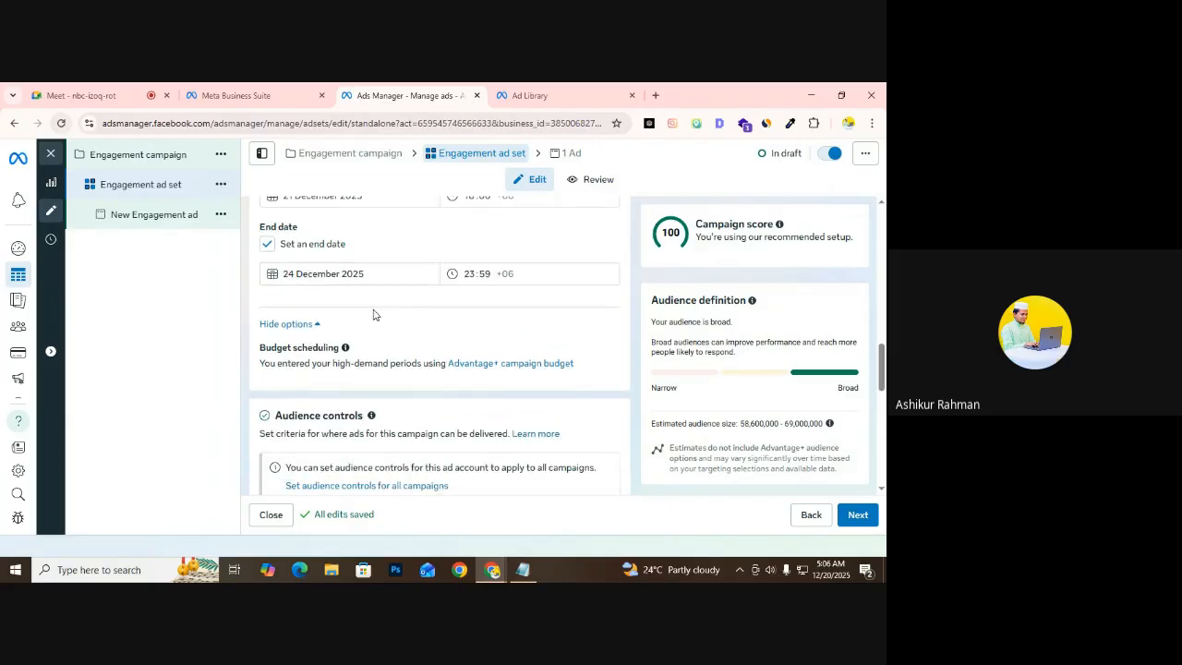
scroll(373, 315, "up", 1)
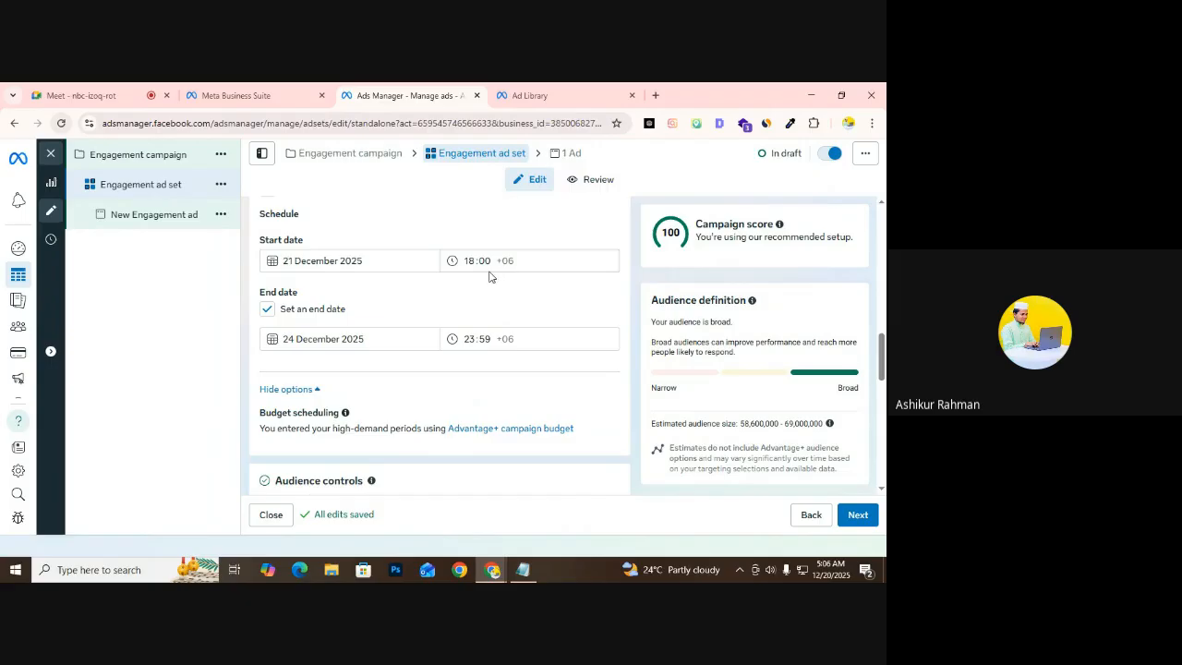
scroll(354, 302, "down", 1)
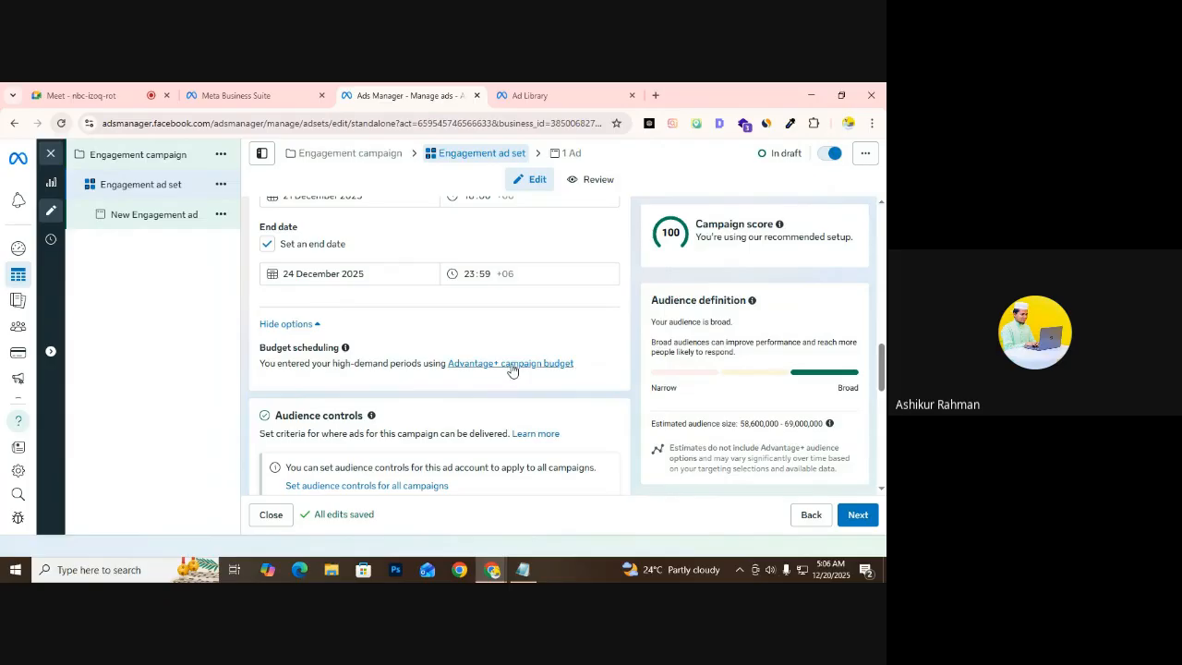
scroll(387, 359, "up", 1)
scroll(504, 306, "down", 2)
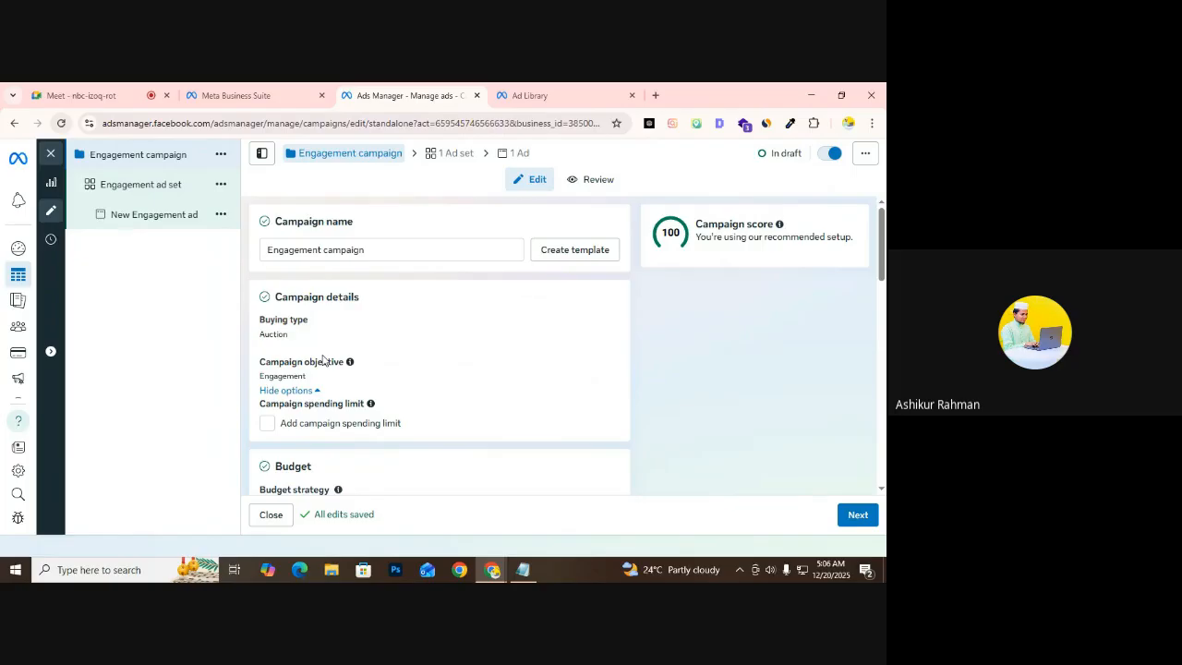
Examine the campaign's budget, bid strategy options, A/B test, Special Ad Categories and spending limit settings
scroll(323, 360, "down", 10)
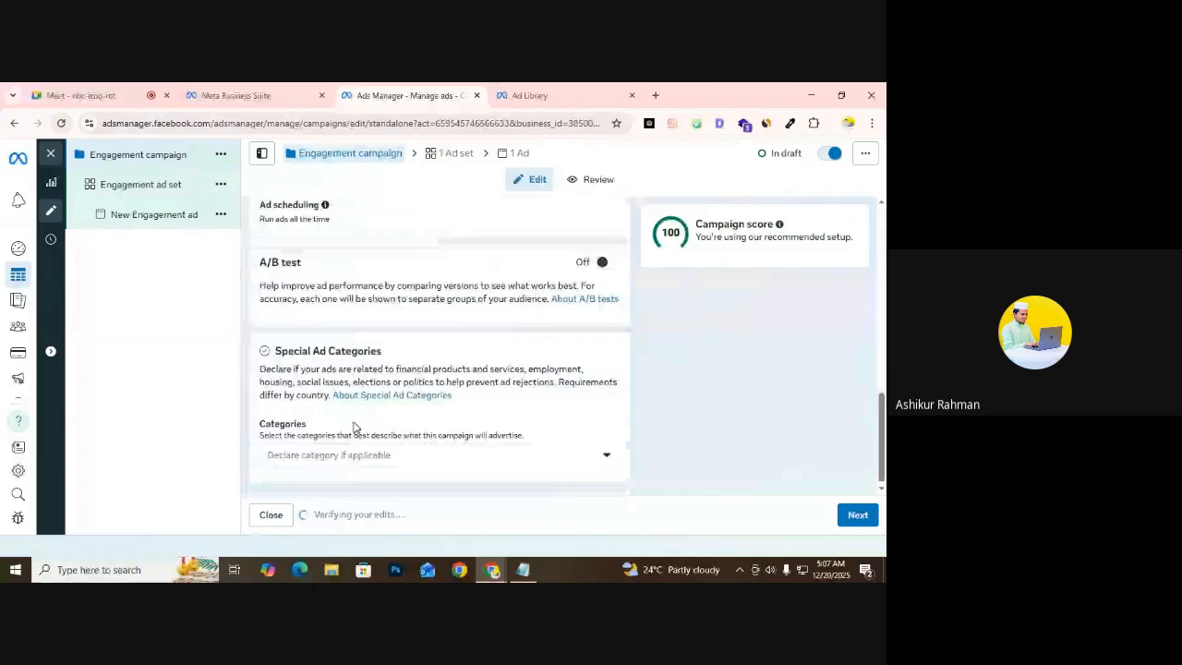
scroll(353, 428, "up", 2)
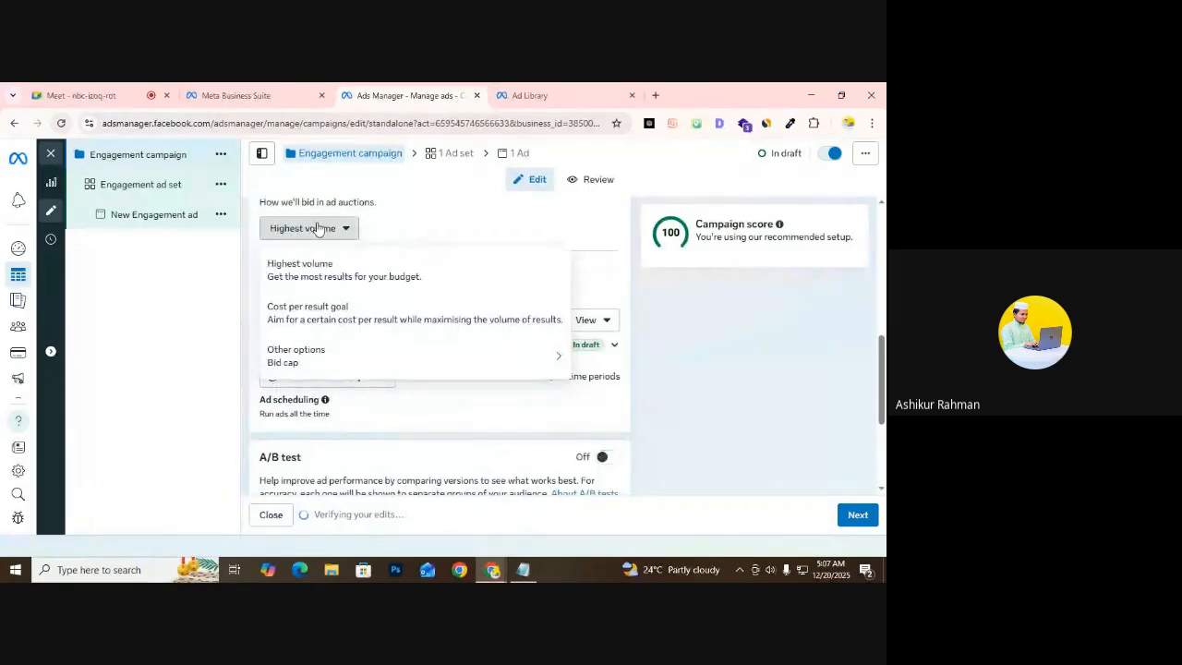
left_click(317, 227)
scroll(338, 388, "down", 2)
scroll(339, 391, "down", 1)
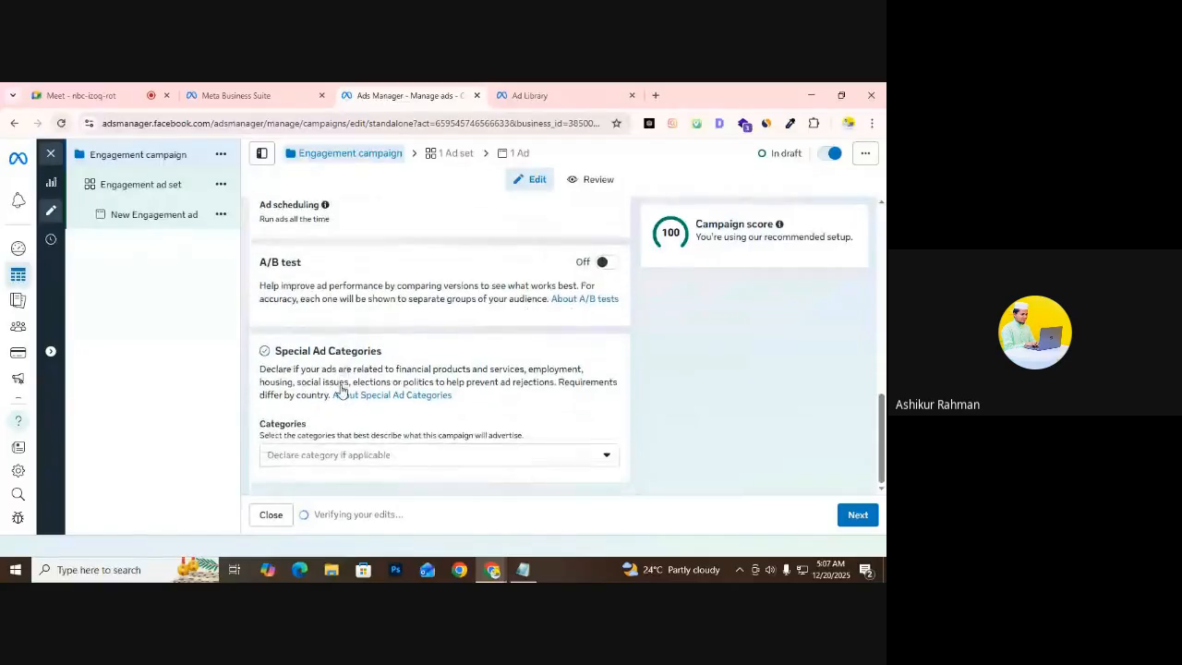
scroll(340, 391, "up", 6)
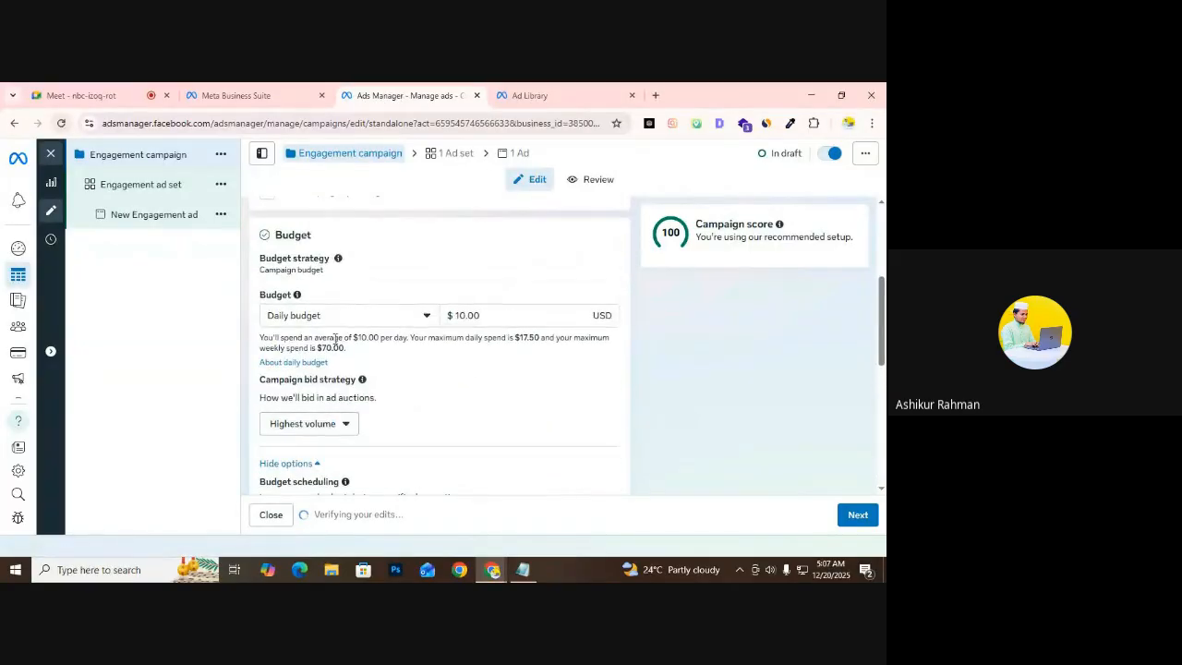
scroll(338, 323, "up", 3)
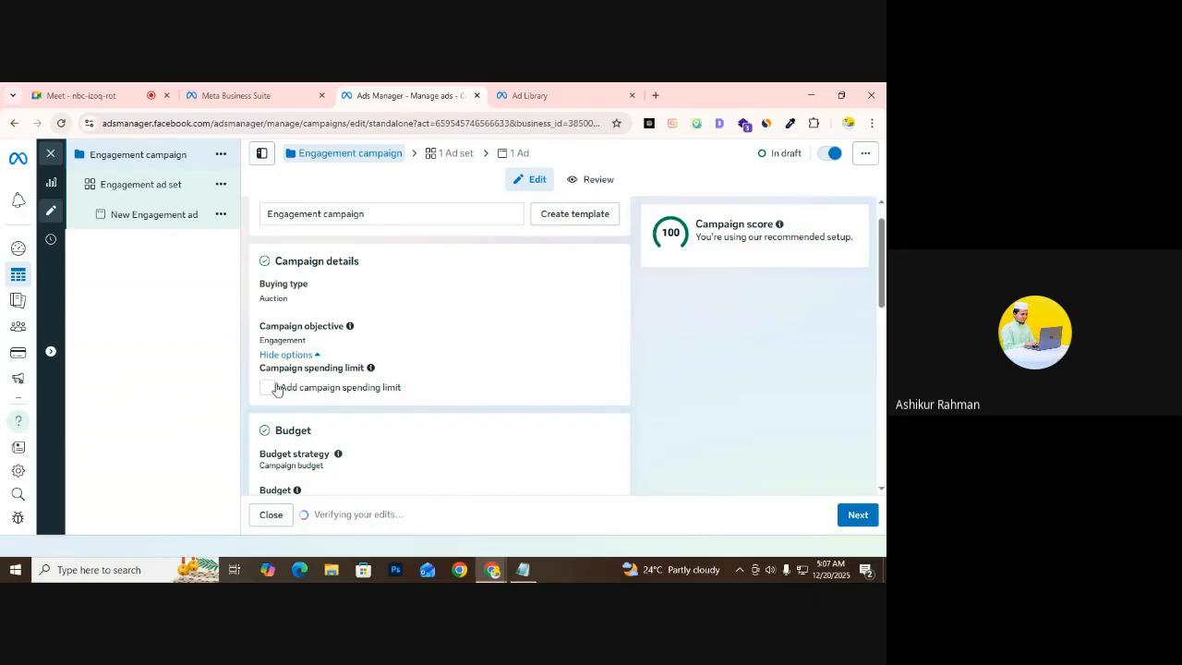
scroll(350, 425, "down", 3)
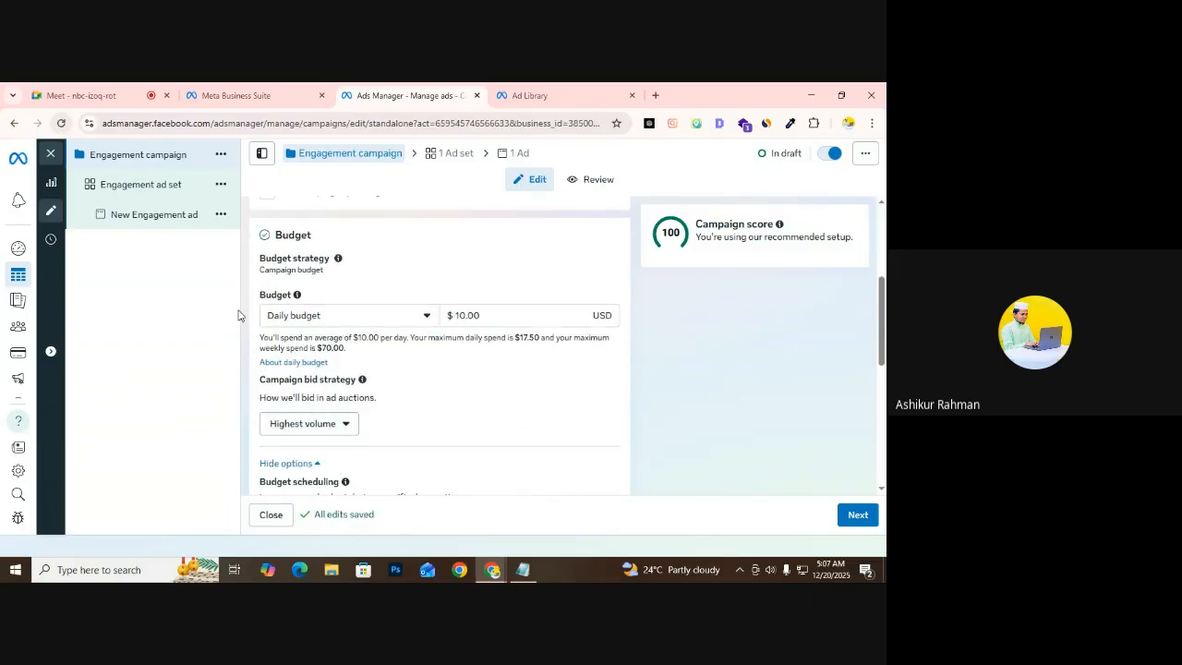
Return to the Engagement ad set and read its budget scheduling information about high-demand periods
left_click(125, 200)
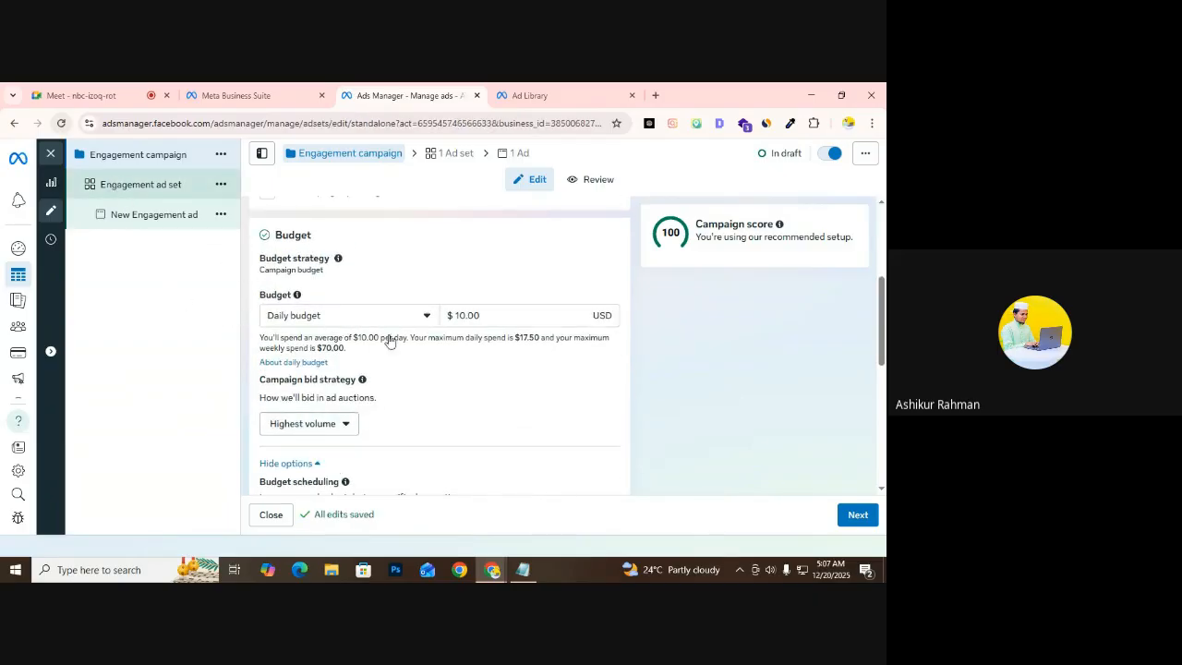
scroll(438, 396, "down", 3)
scroll(304, 388, "down", 8)
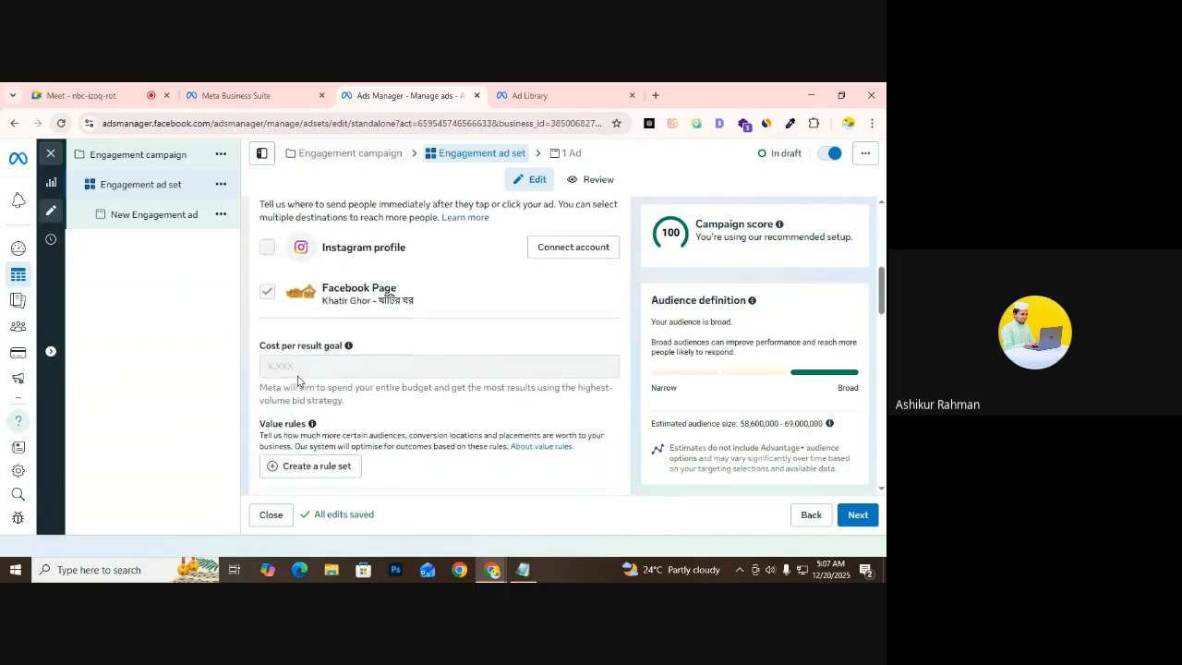
scroll(341, 333, "down", 2)
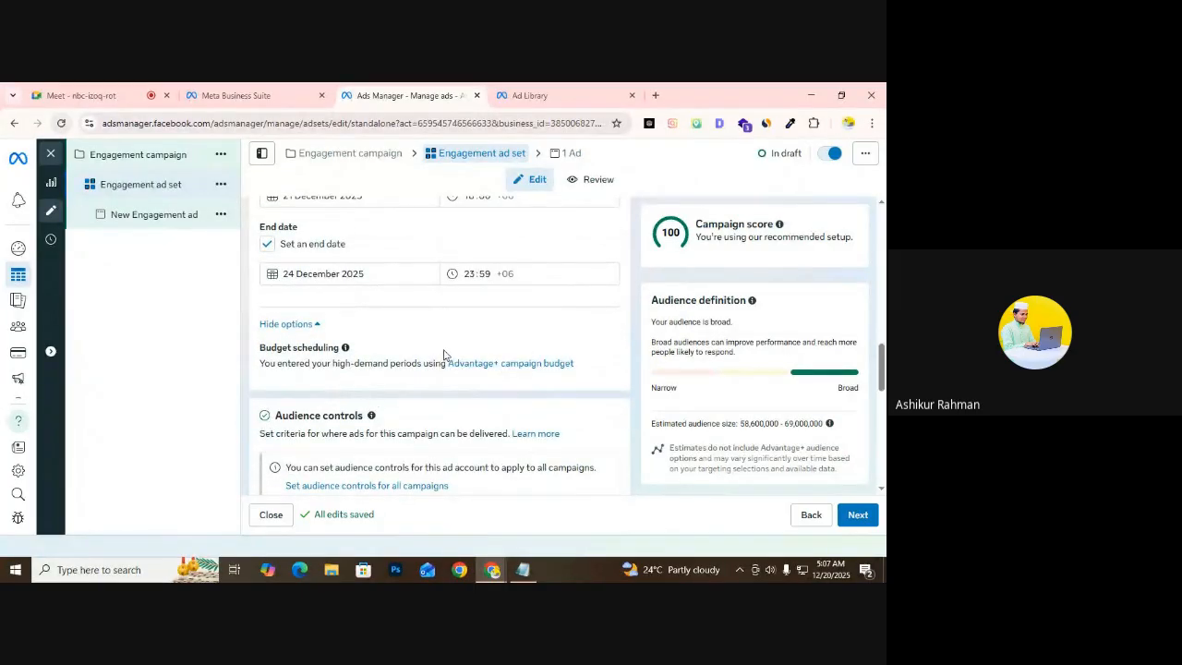
scroll(479, 400, "down", 2)
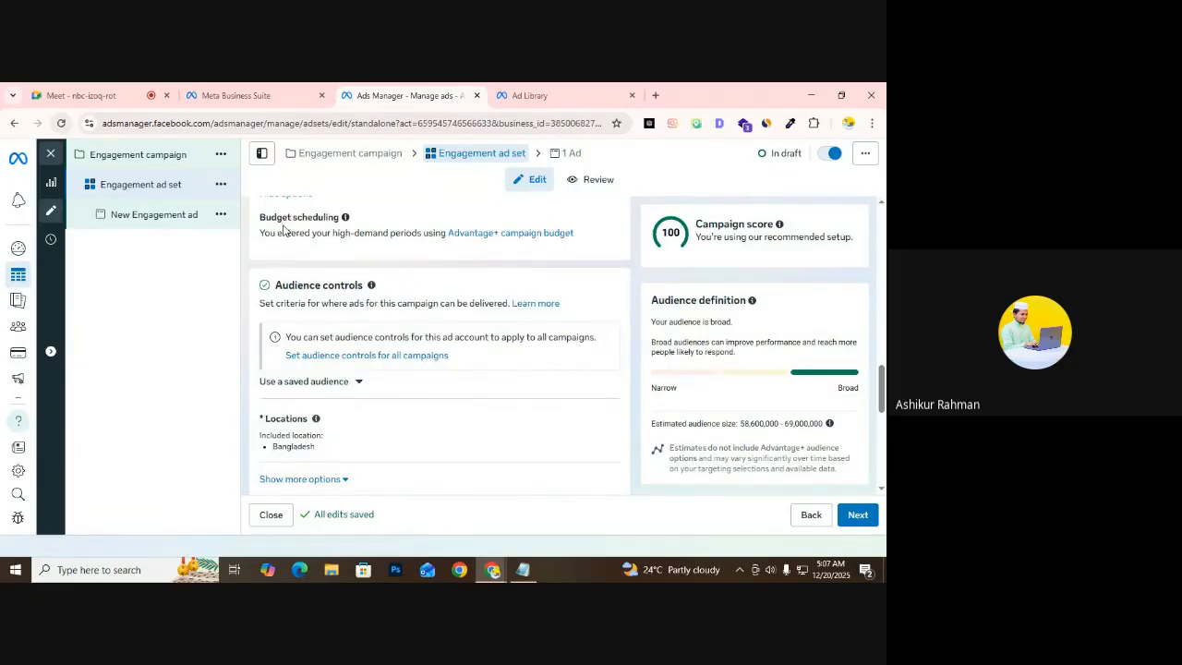
triple_click(396, 233)
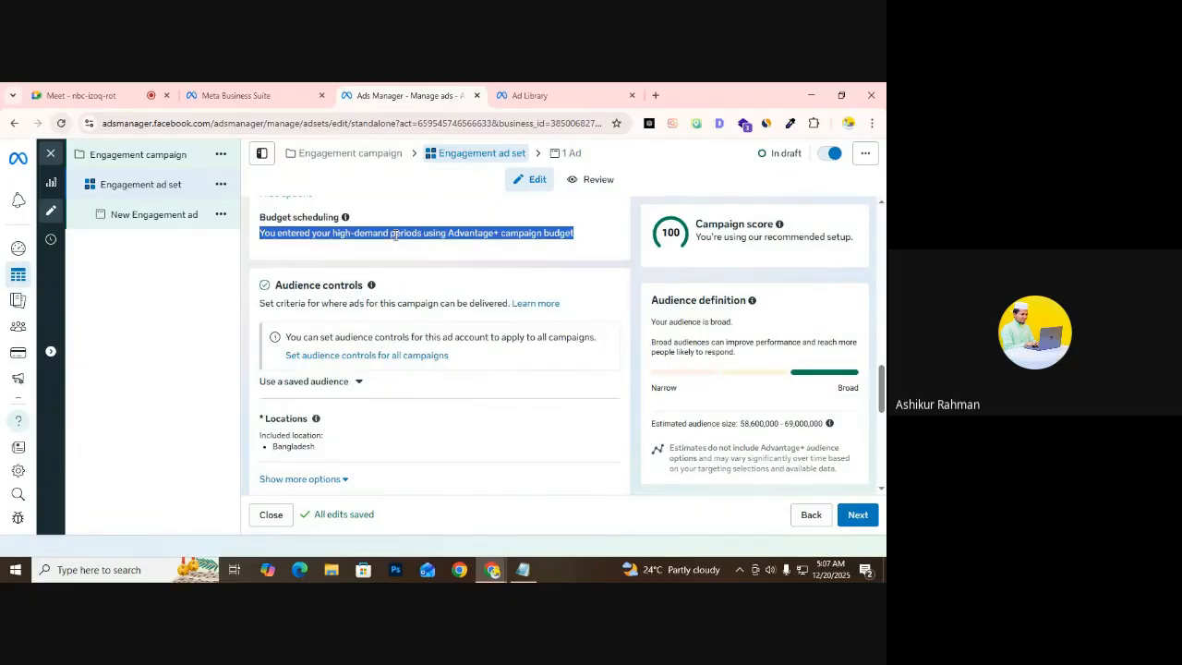
Examine the ad set's Audience controls, Locations and Advantage+ audience settings
scroll(397, 314, "down", 1)
scroll(399, 322, "down", 1)
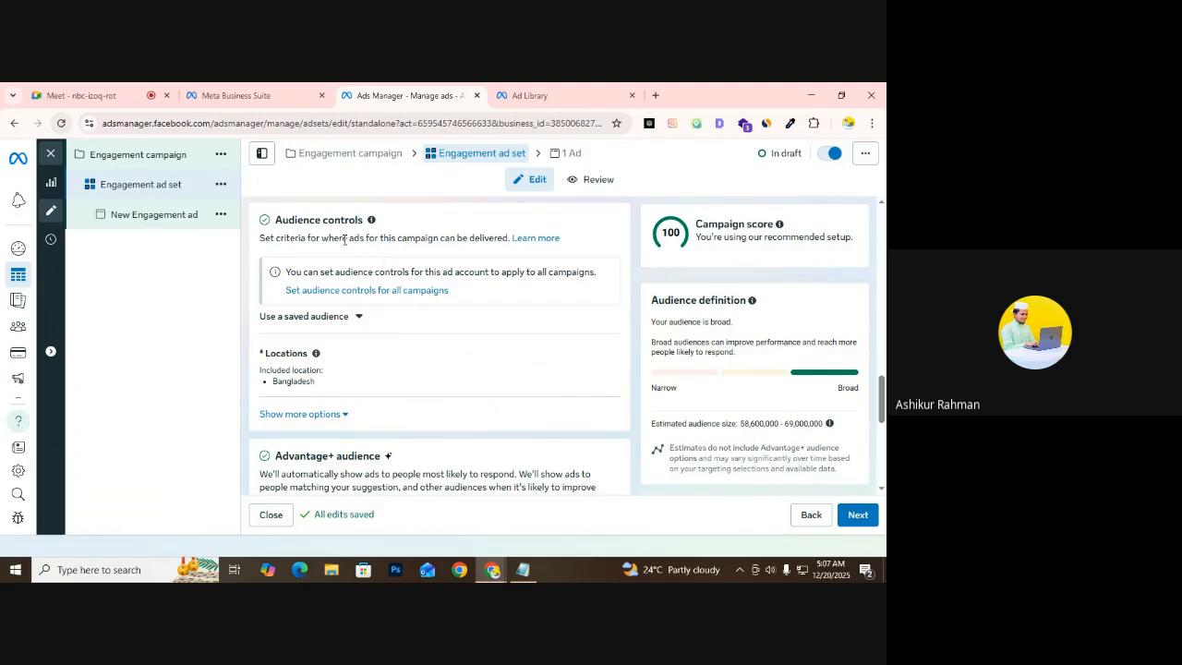
triple_click(321, 219)
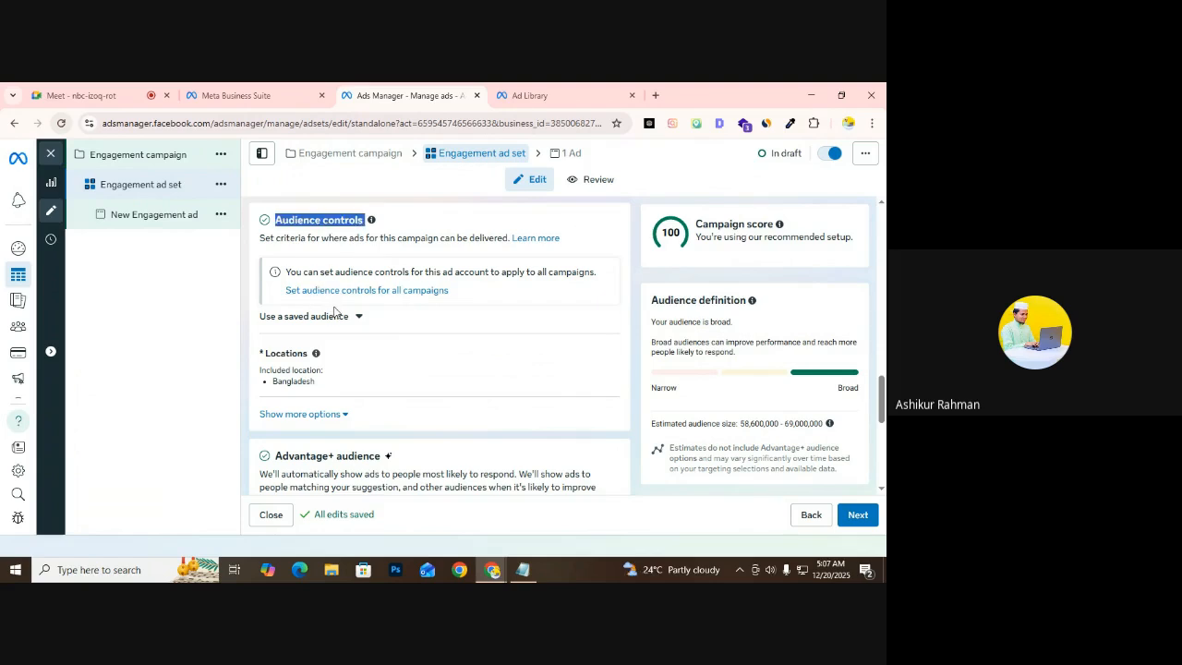
scroll(338, 319, "down", 3)
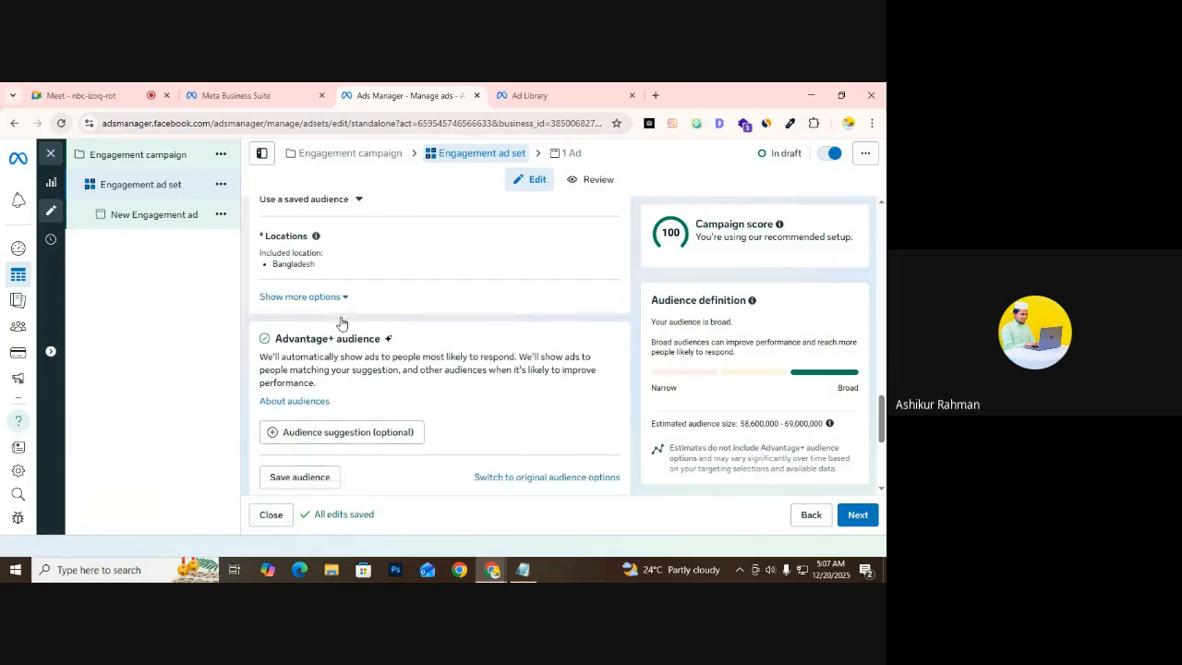
Open the ad set's Locations setting for editing under Audience controls
scroll(340, 321, "down", 1)
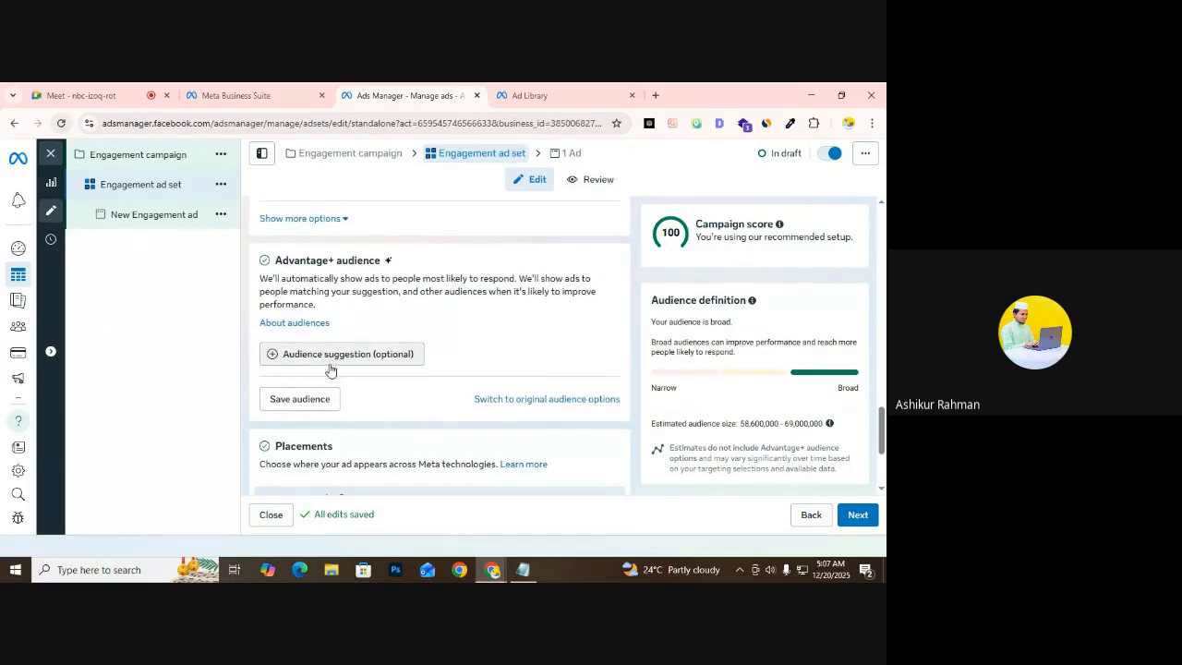
scroll(333, 370, "up", 3)
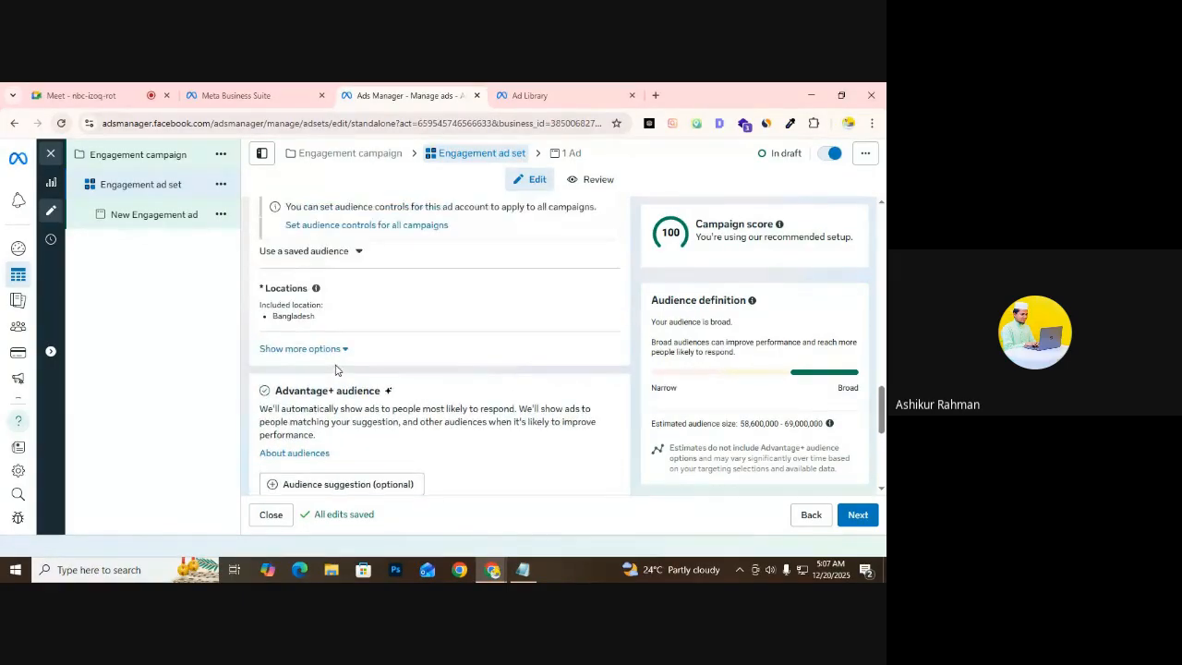
scroll(330, 353, "up", 1)
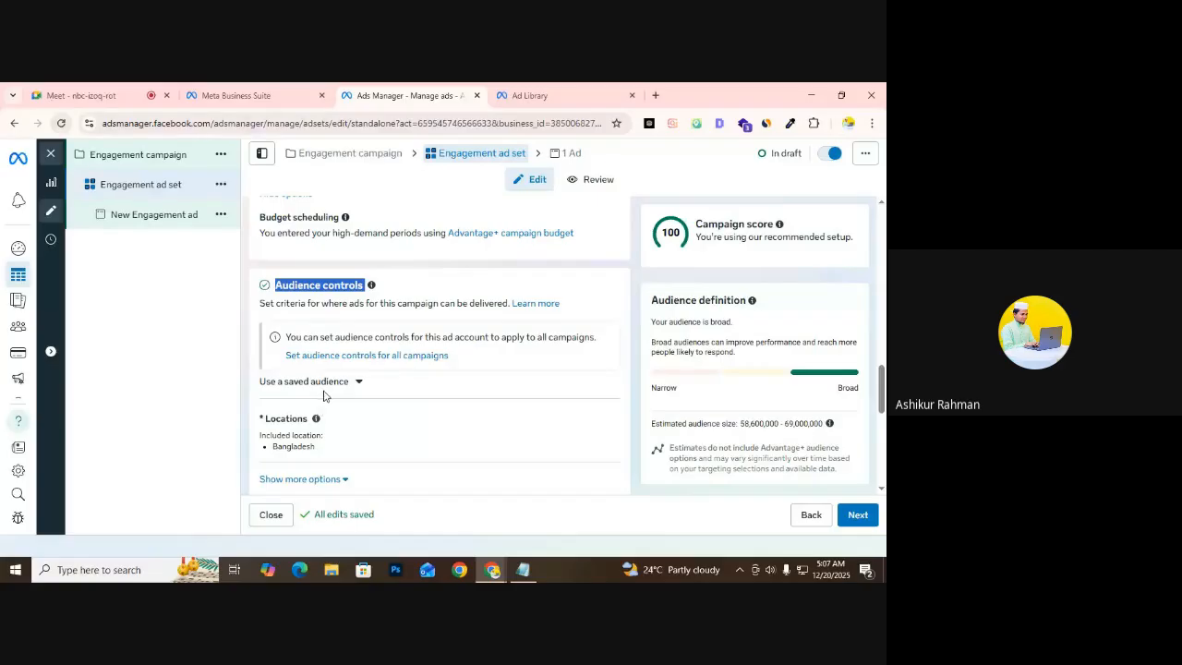
scroll(294, 391, "down", 1)
left_click(598, 364)
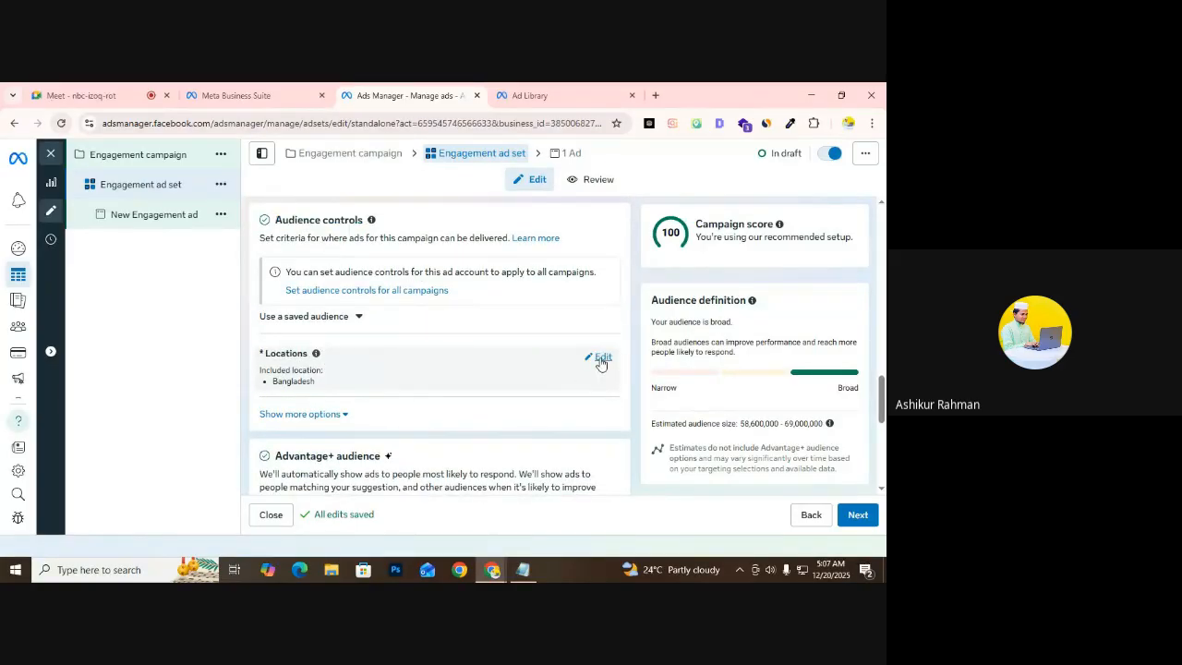
scroll(332, 370, "down", 2)
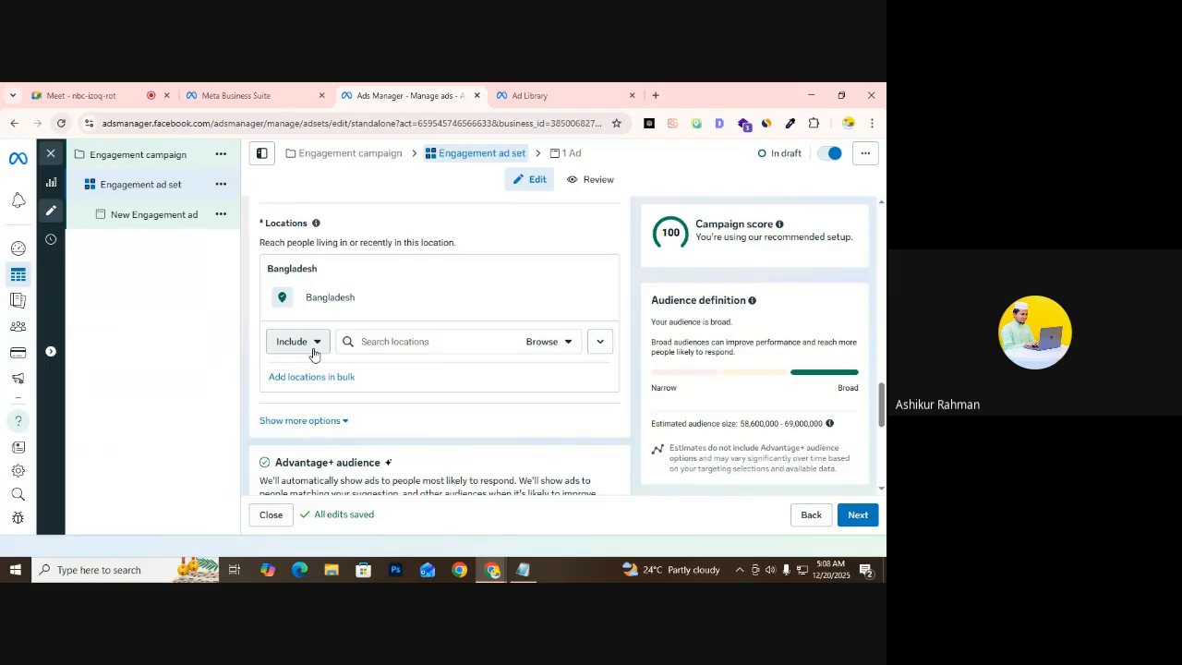
Exclude the place Chattogram, Bangladesh from the ad set's targeted locations
left_click(313, 354)
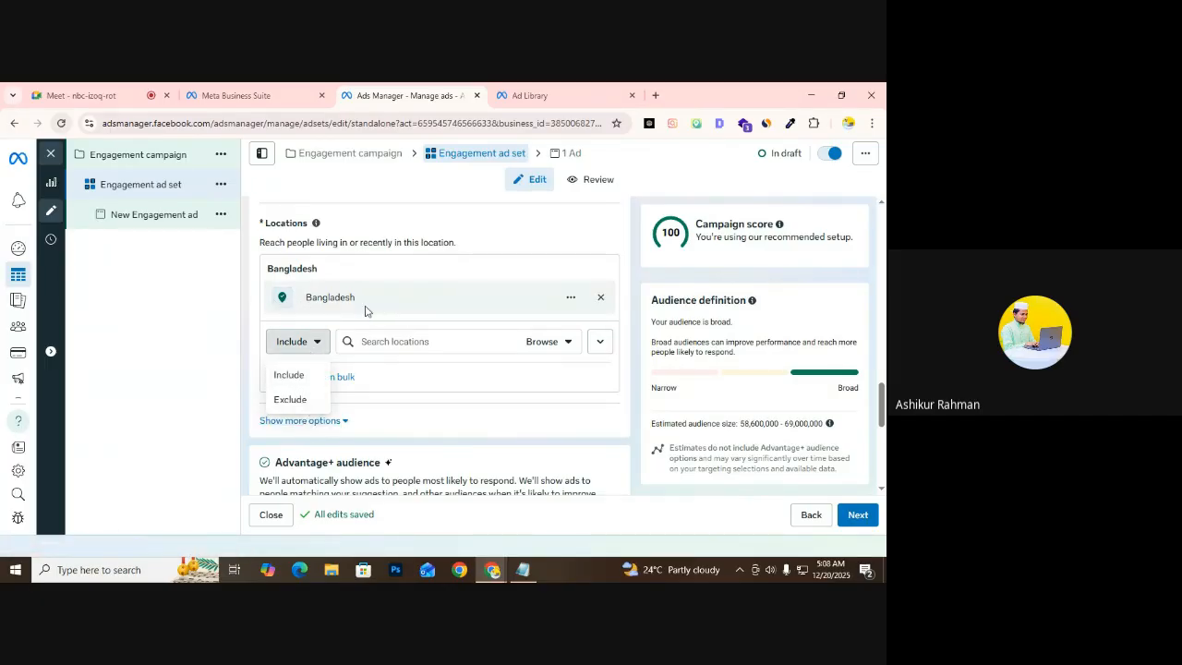
left_click(325, 330)
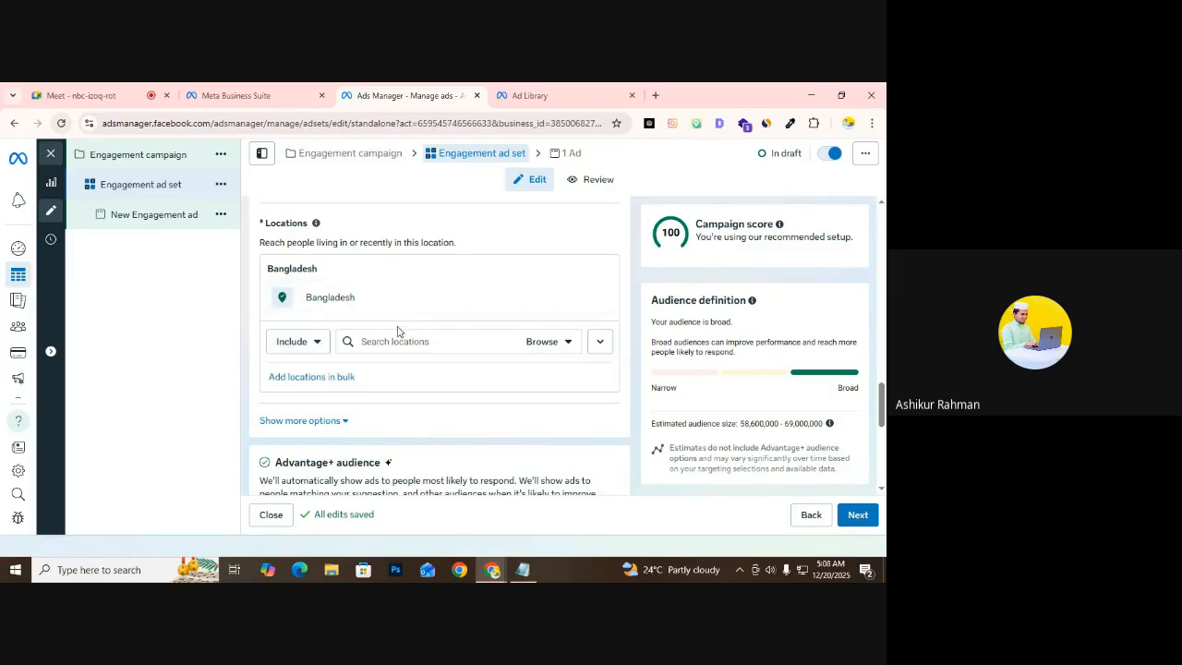
left_click(312, 342)
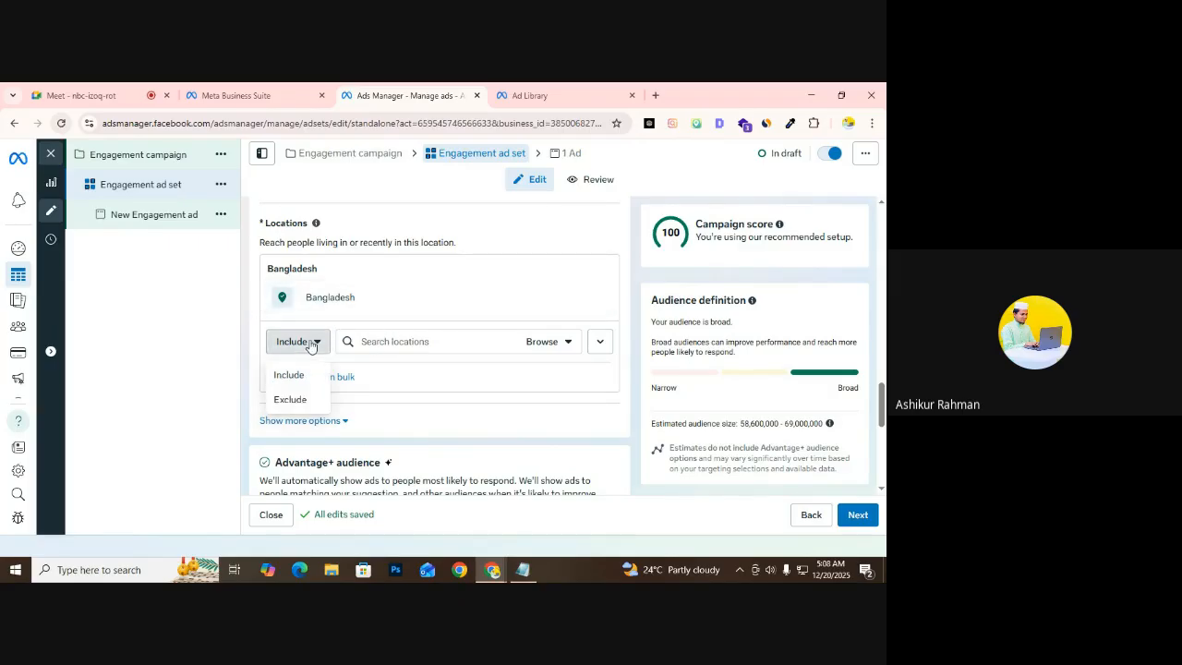
left_click(286, 400)
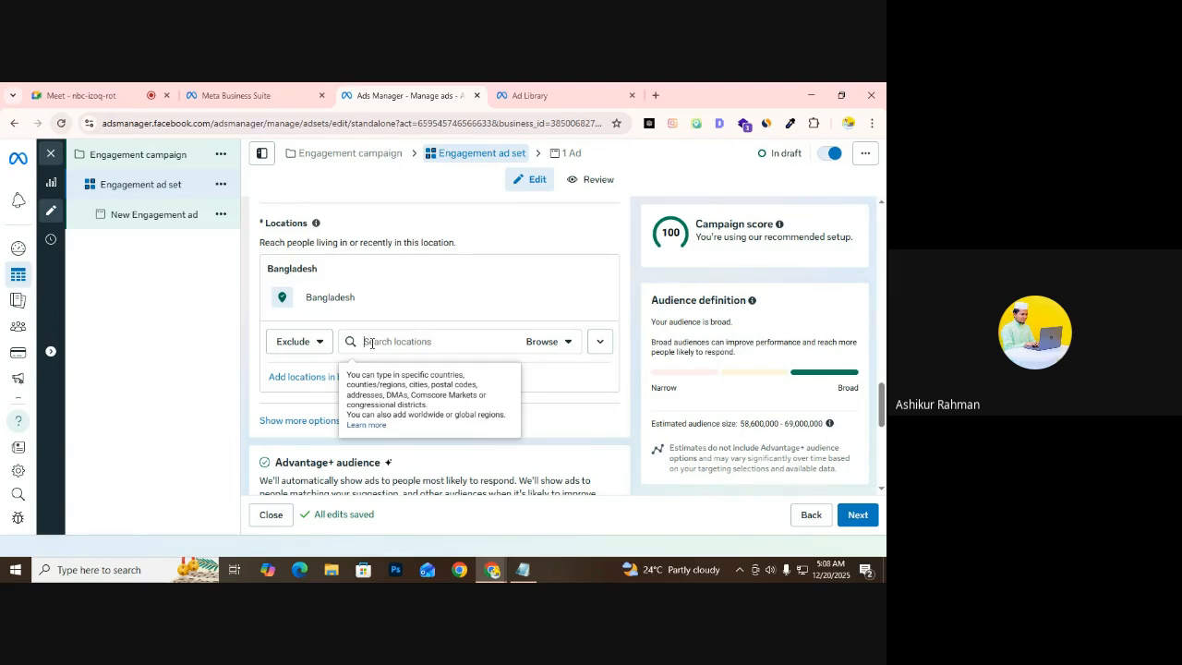
type("chattogram")
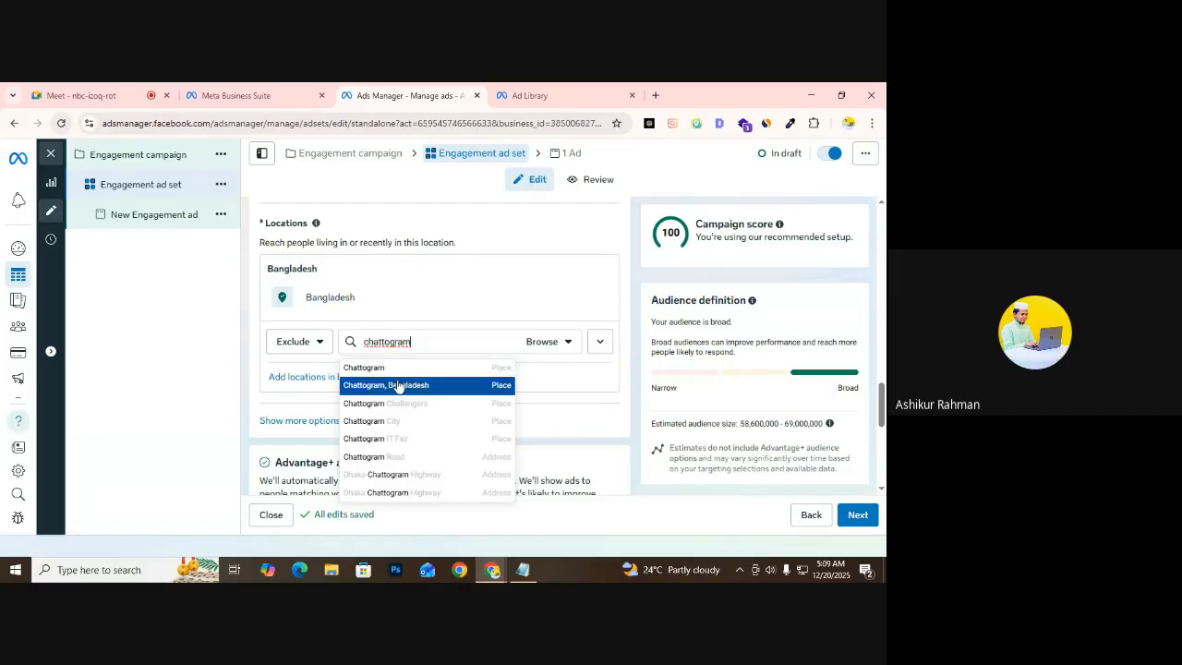
left_click(402, 387)
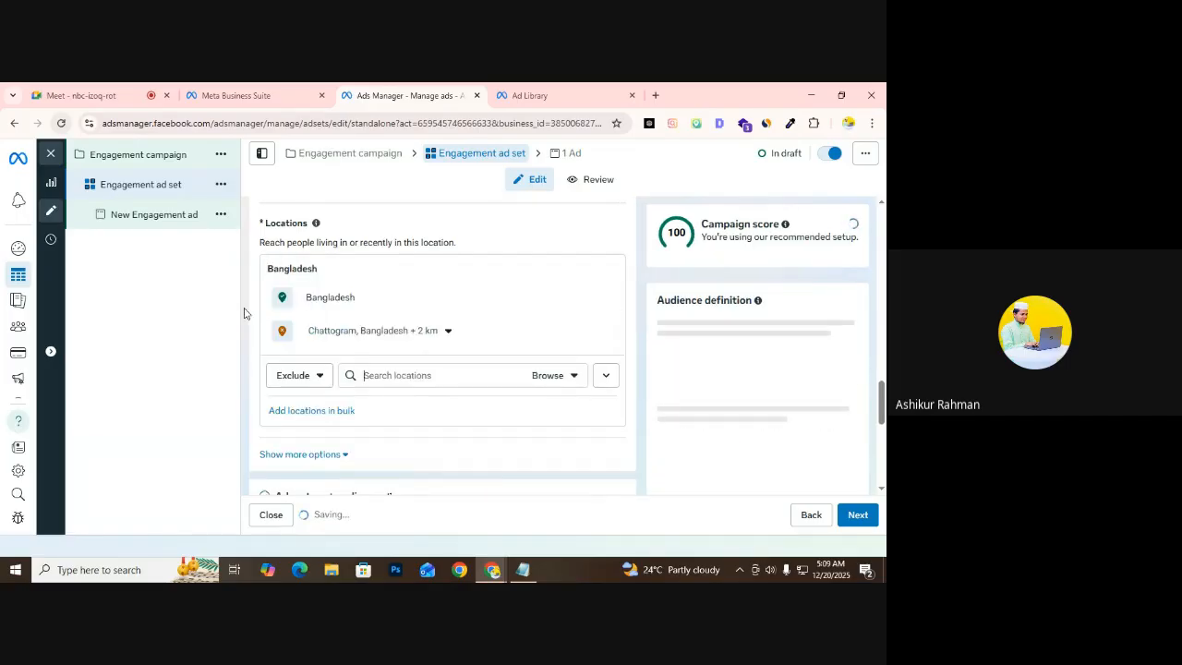
Show the locations map and set the excluded radius around Chattogram to 19 km
left_click(450, 332)
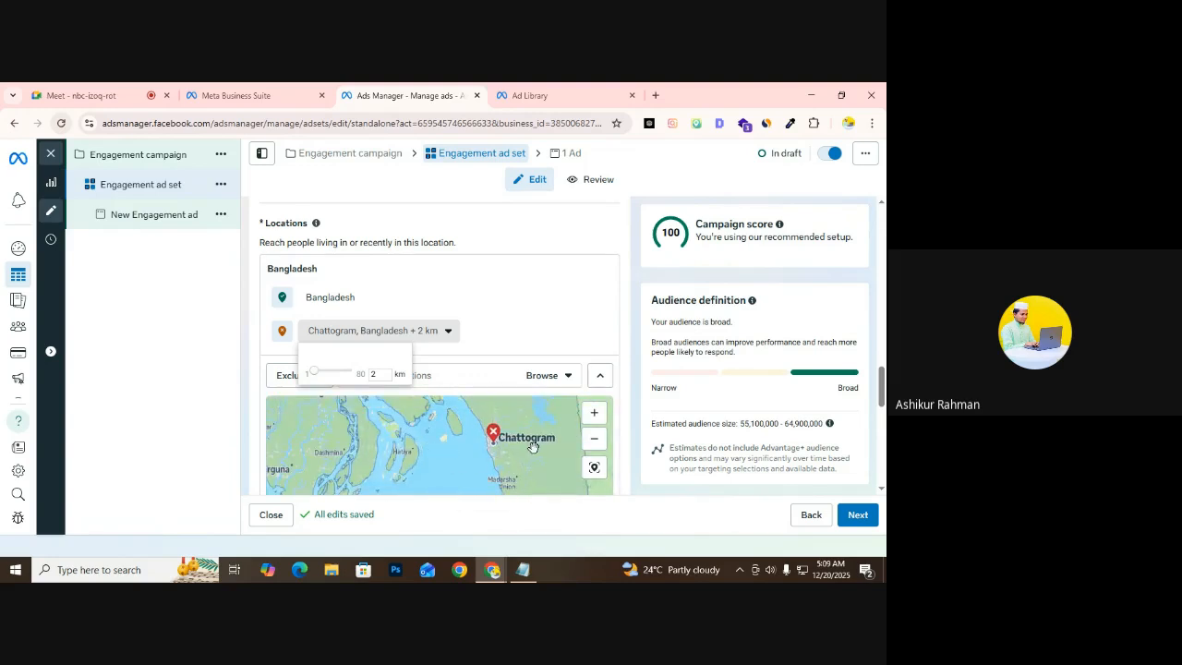
scroll(516, 438, "down", 1)
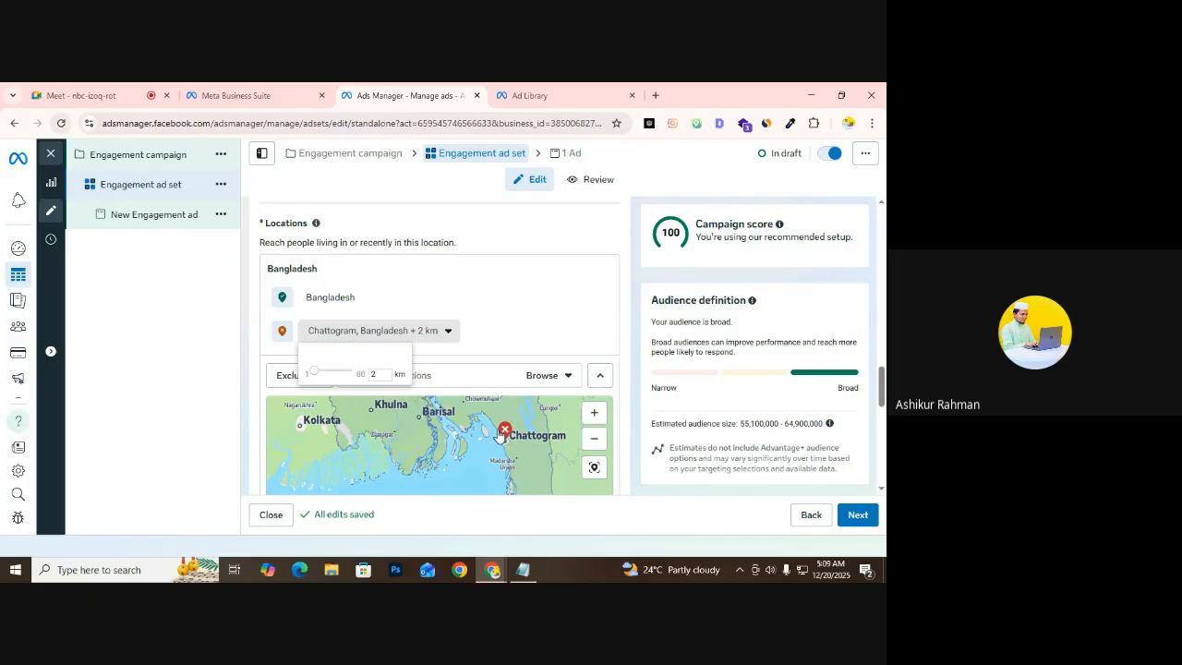
scroll(413, 426, "down", 1)
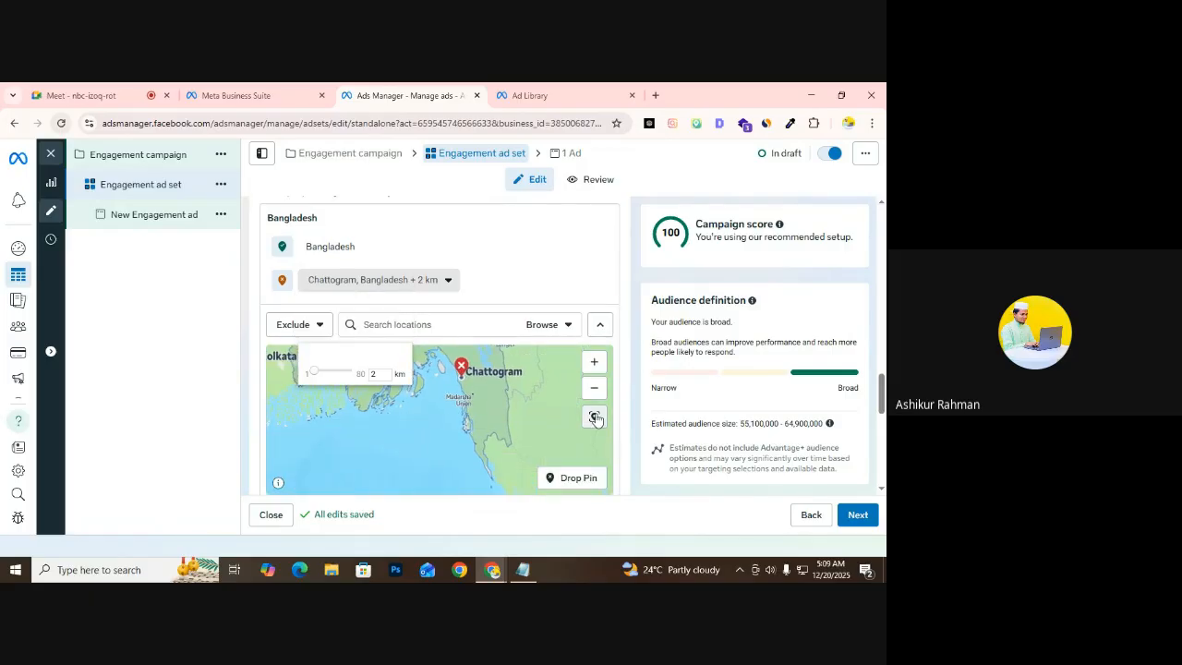
scroll(465, 395, "up", 2)
scroll(464, 394, "down", 1)
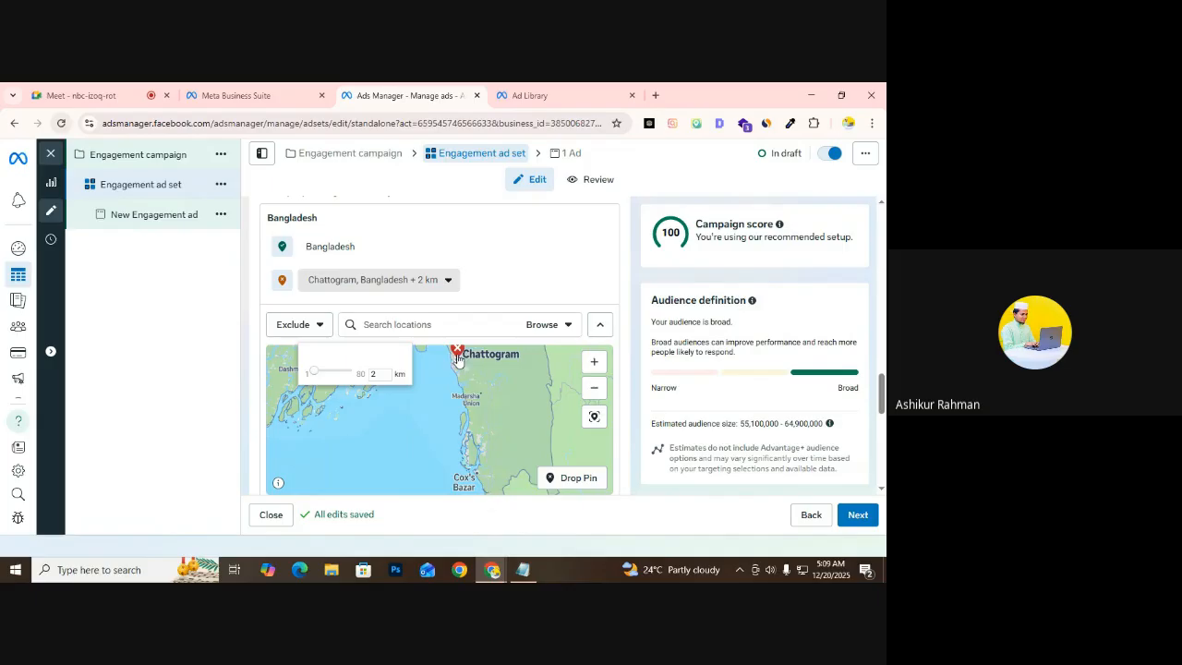
left_click_drag(457, 356, 464, 364)
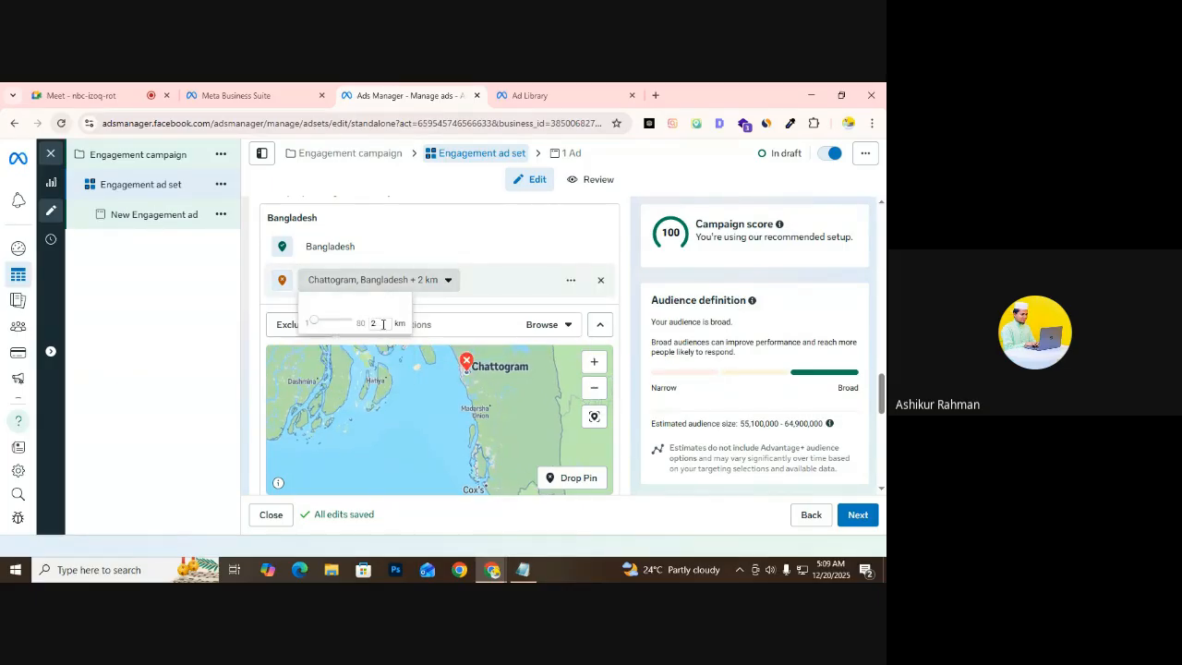
left_click_drag(382, 324, 366, 329)
left_click(317, 324)
left_click_drag(316, 324, 325, 325)
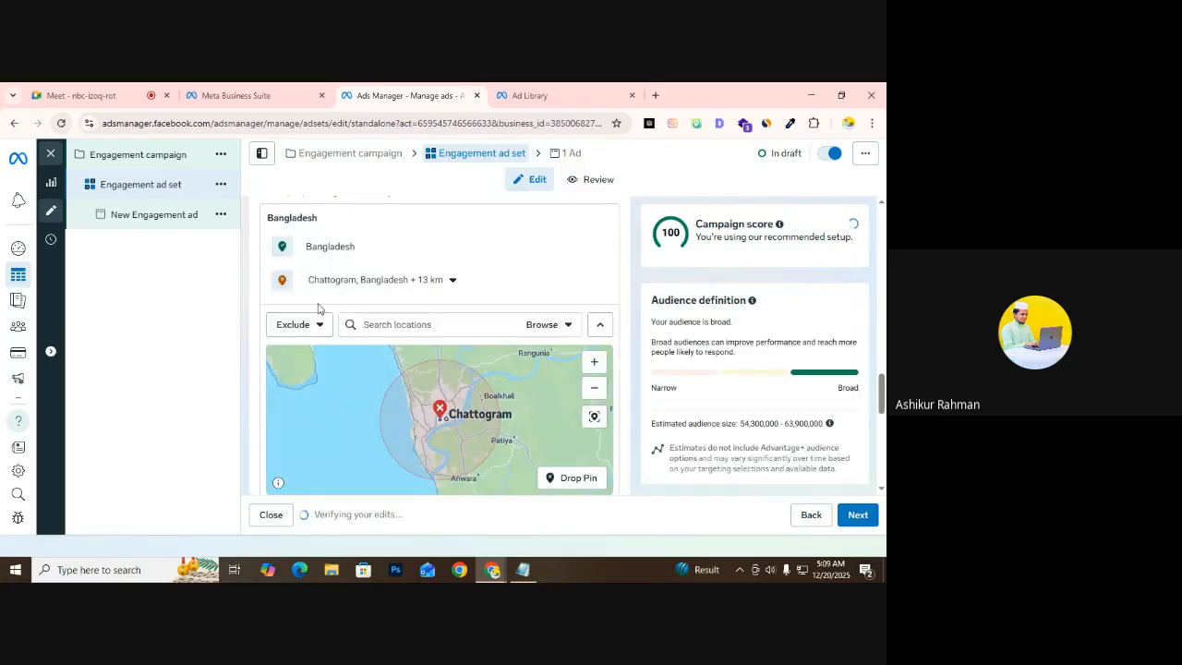
left_click(452, 279)
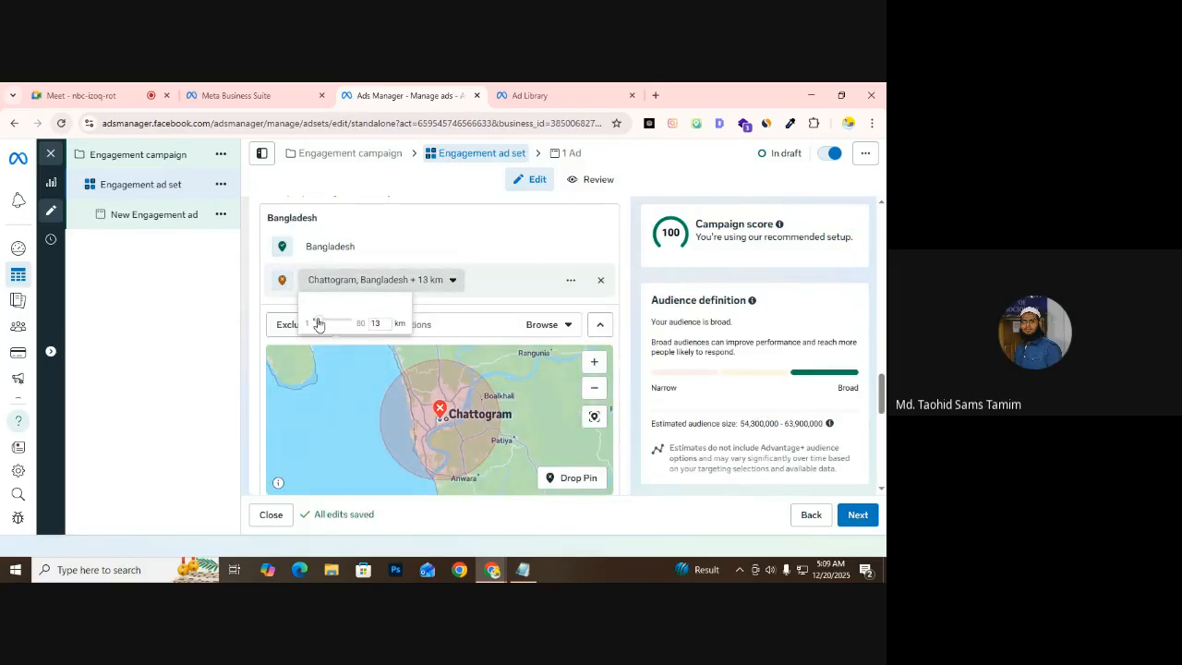
left_click_drag(317, 323, 325, 324)
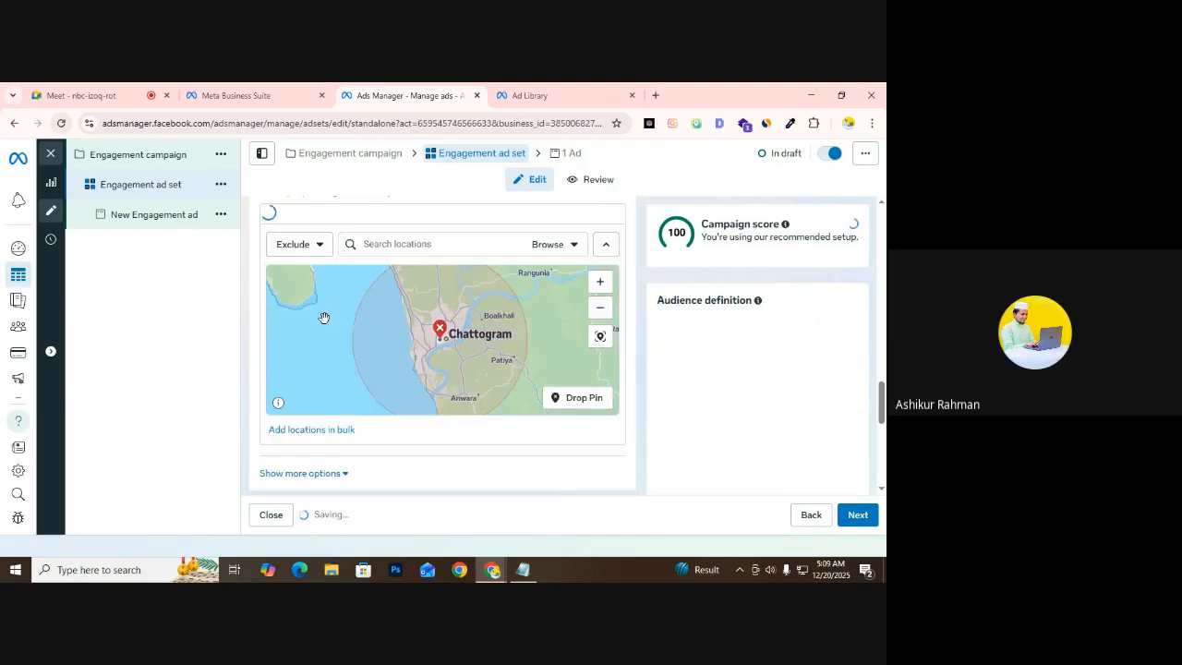
Examine the included Bangladesh area and the excluded Chattogram area on the locations map, then recentre the map
scroll(404, 387, "down", 5)
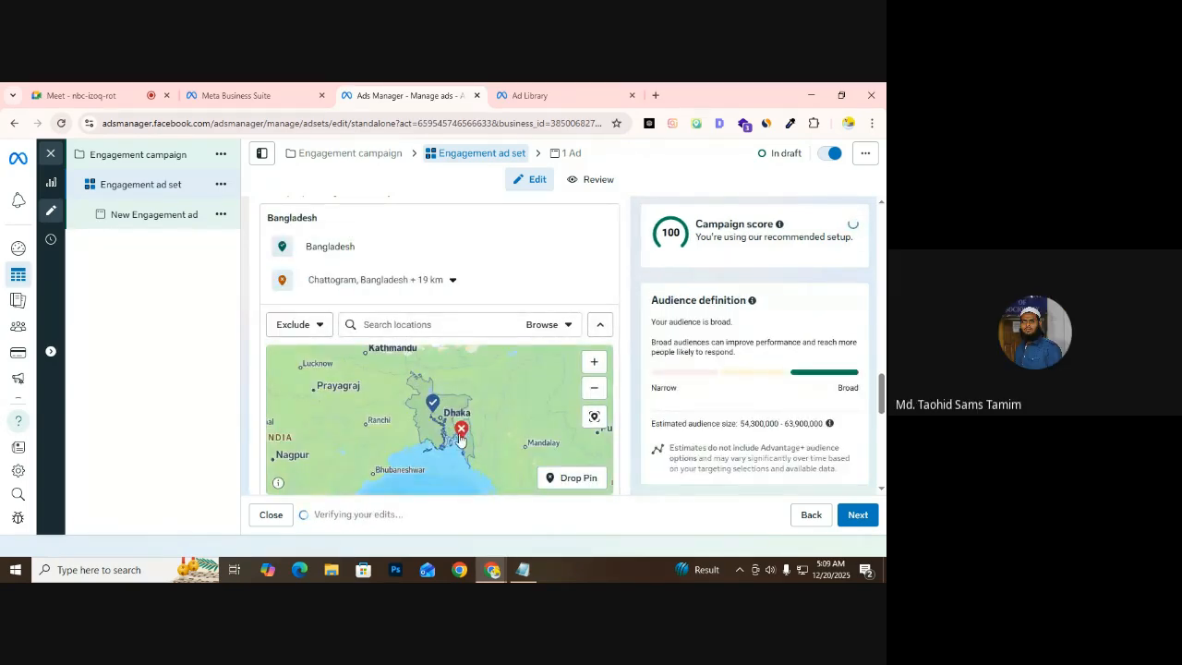
scroll(459, 428, "up", 4)
scroll(478, 475, "down", 2)
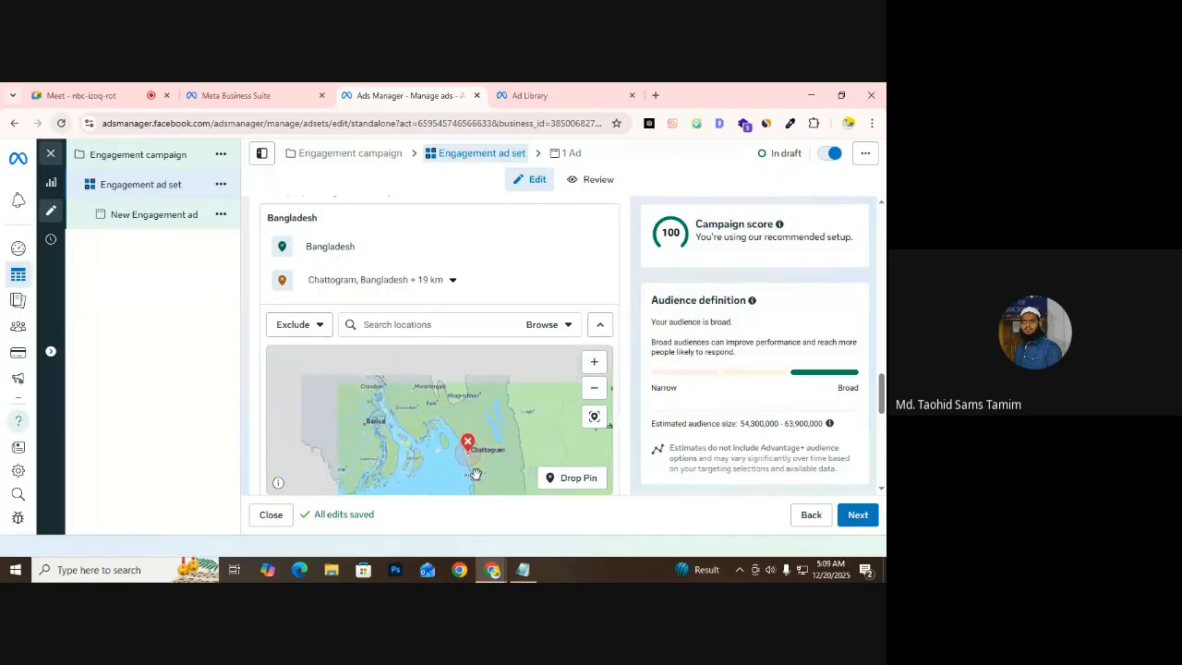
scroll(477, 476, "down", 2)
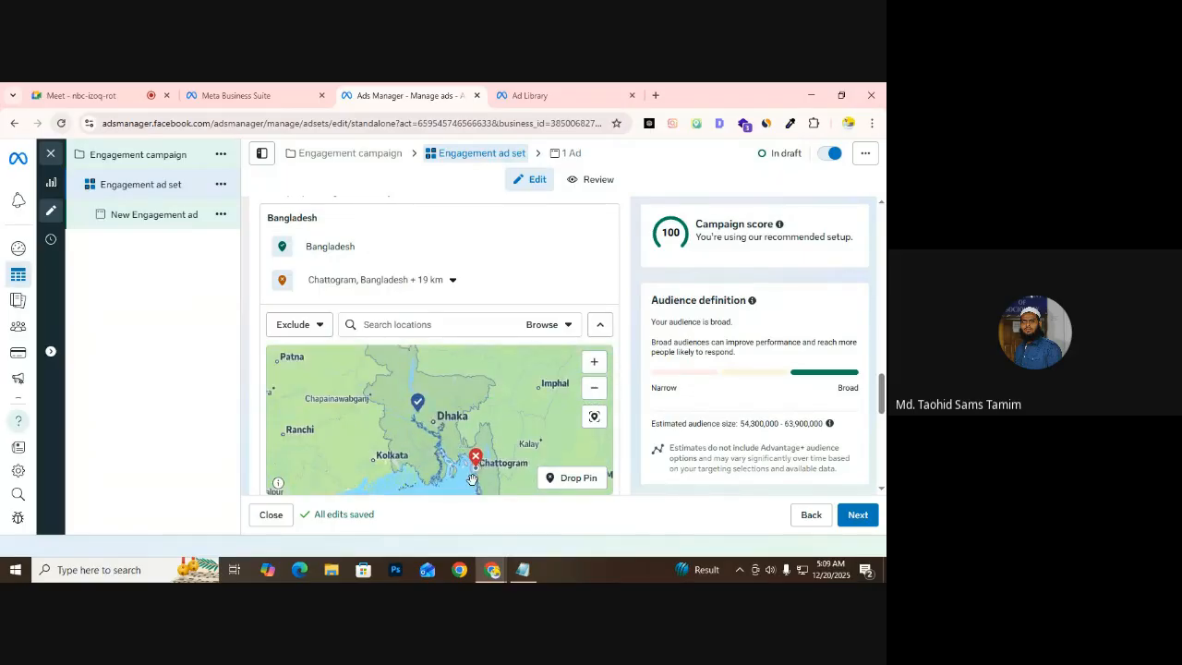
left_click_drag(456, 447, 390, 392)
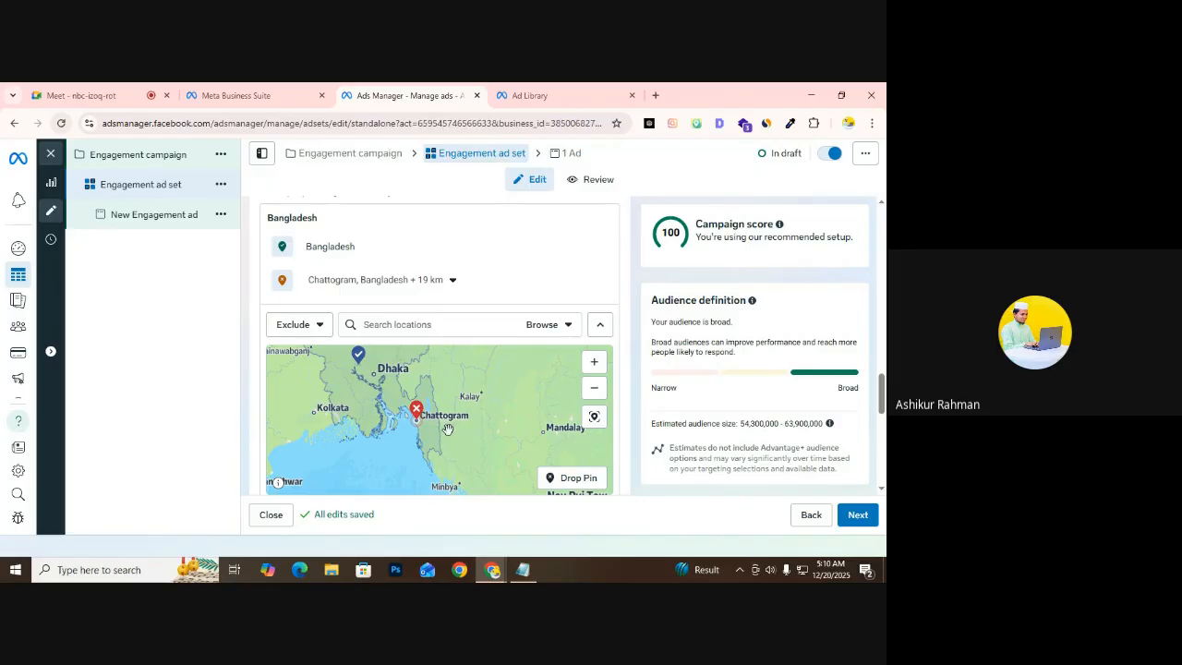
scroll(426, 414, "down", 2)
scroll(426, 413, "up", 5)
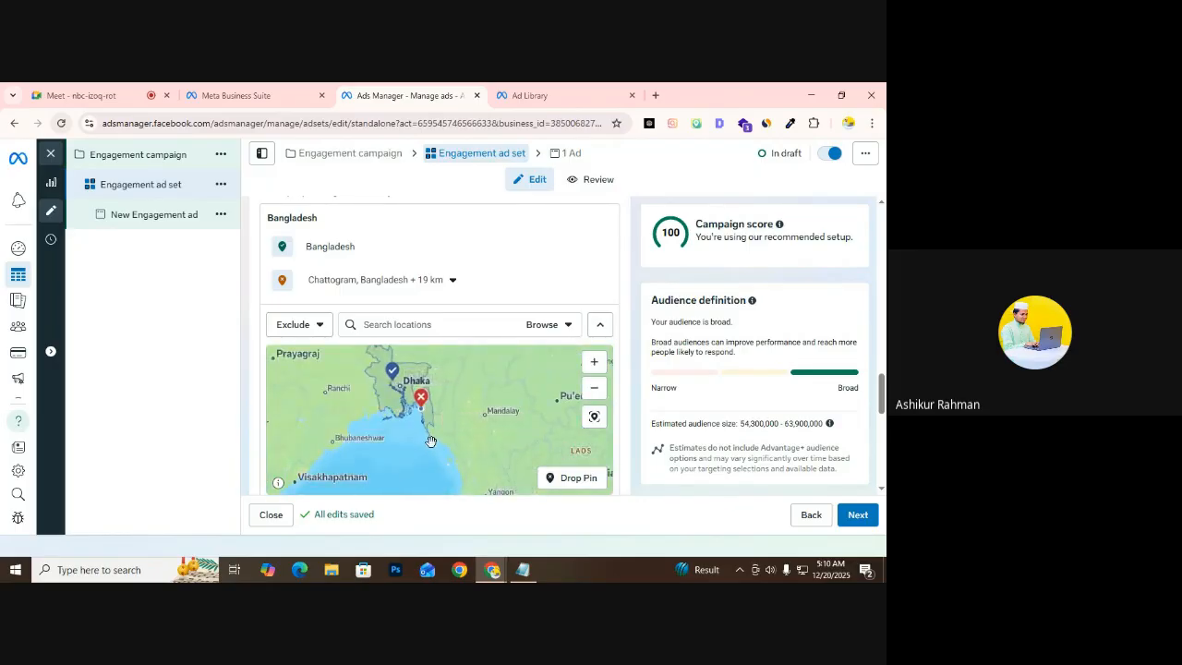
left_click_drag(469, 379, 527, 408)
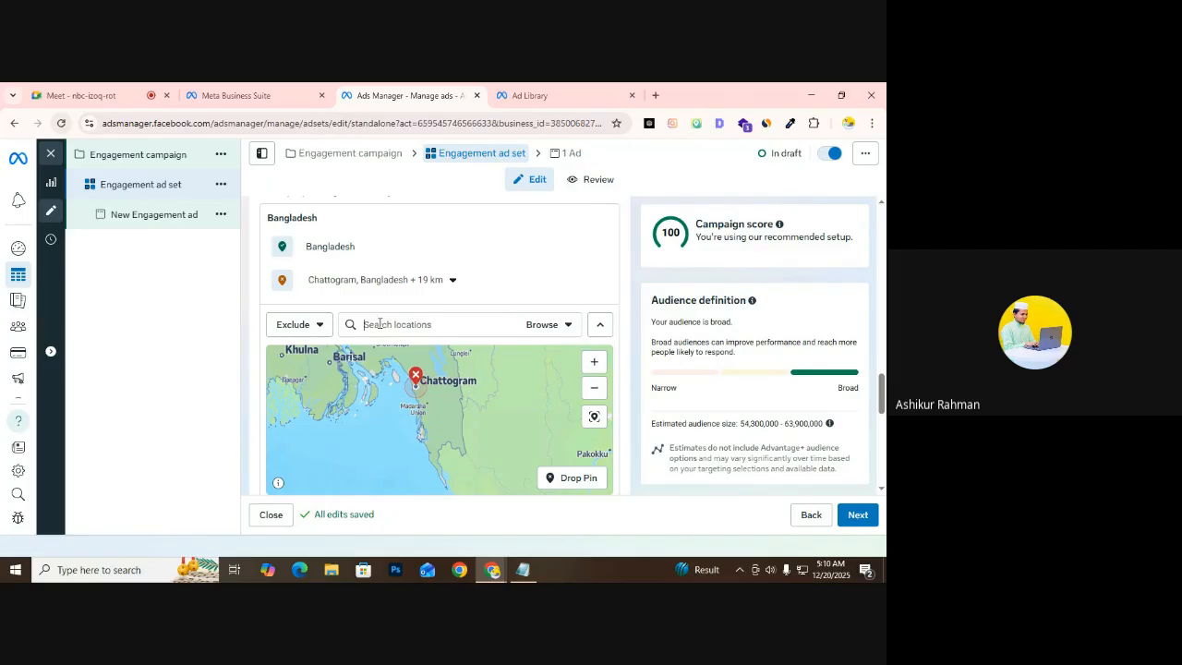
left_click_drag(469, 439, 518, 464)
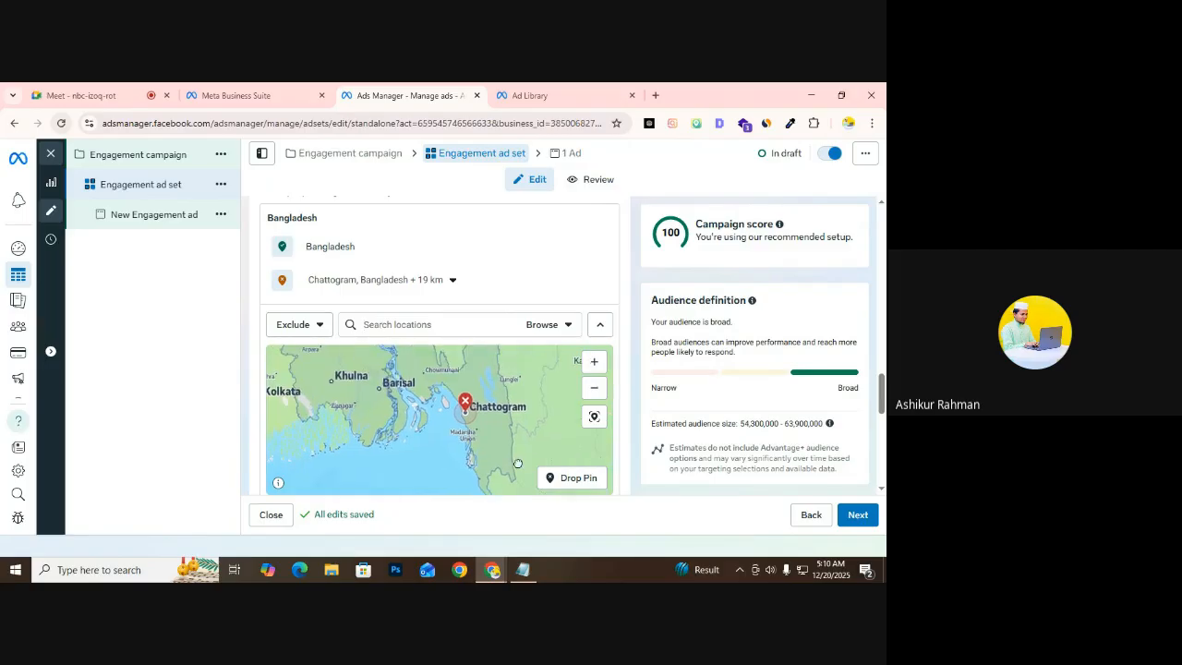
left_click(594, 418)
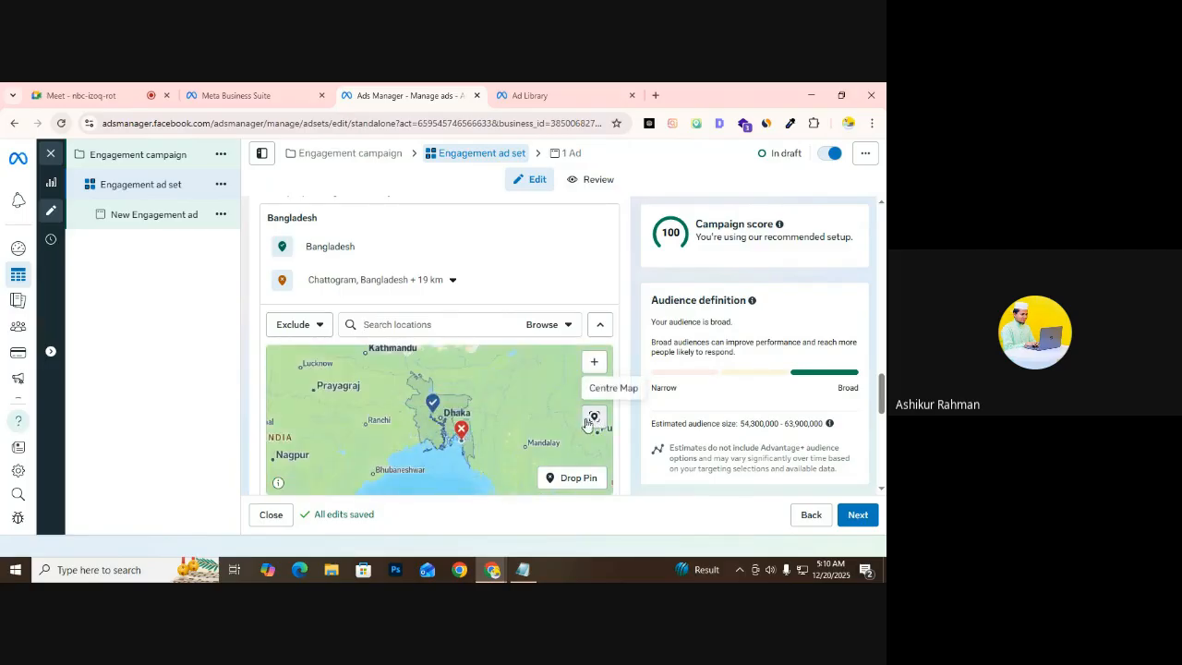
Drop an exclusion pin on the map south-east of Chattogram, at about (21.6204, 92.2192), and inspect its placement
left_click(551, 480)
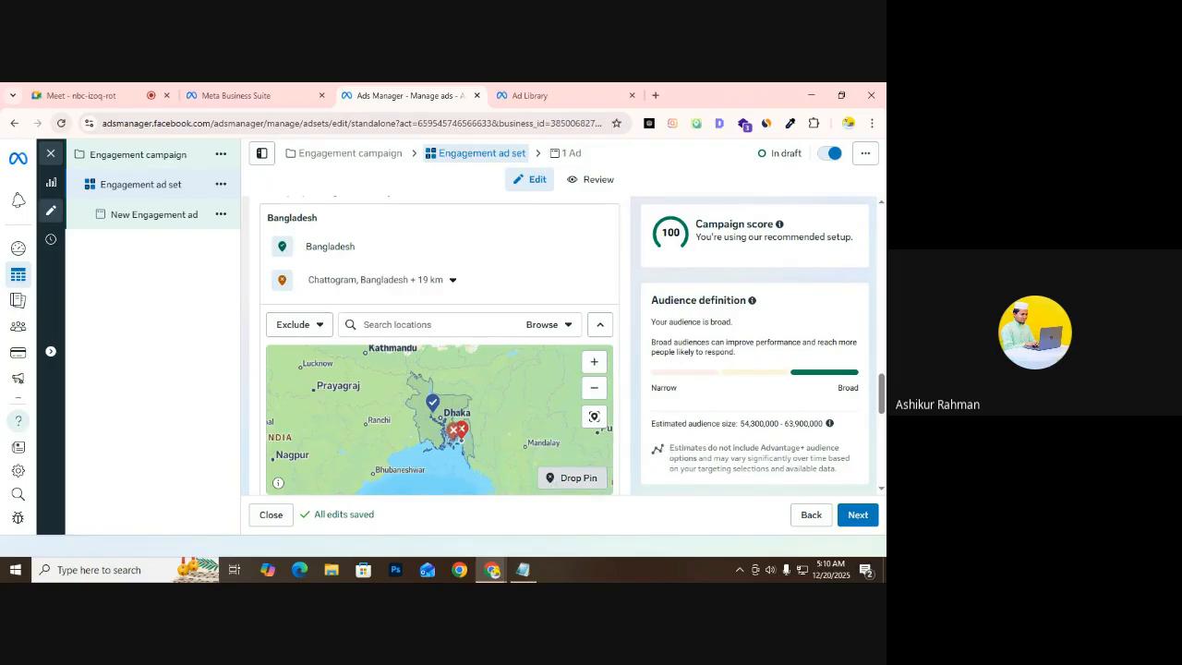
scroll(452, 435, "up", 2)
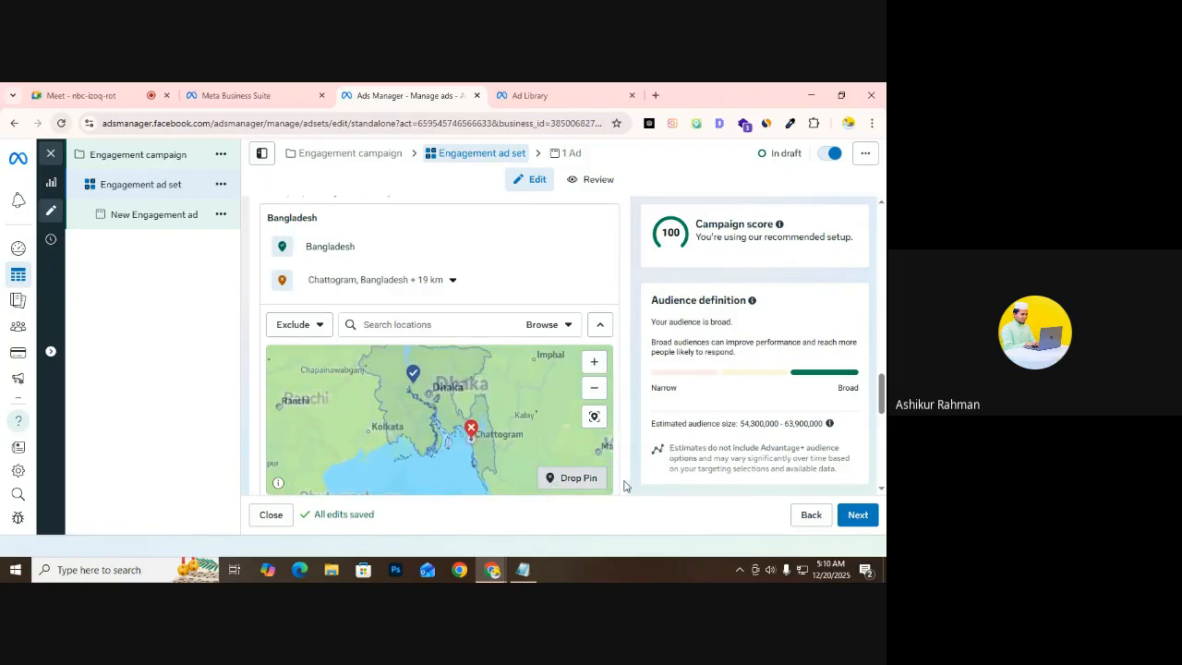
left_click(551, 478)
scroll(471, 430, "up", 5)
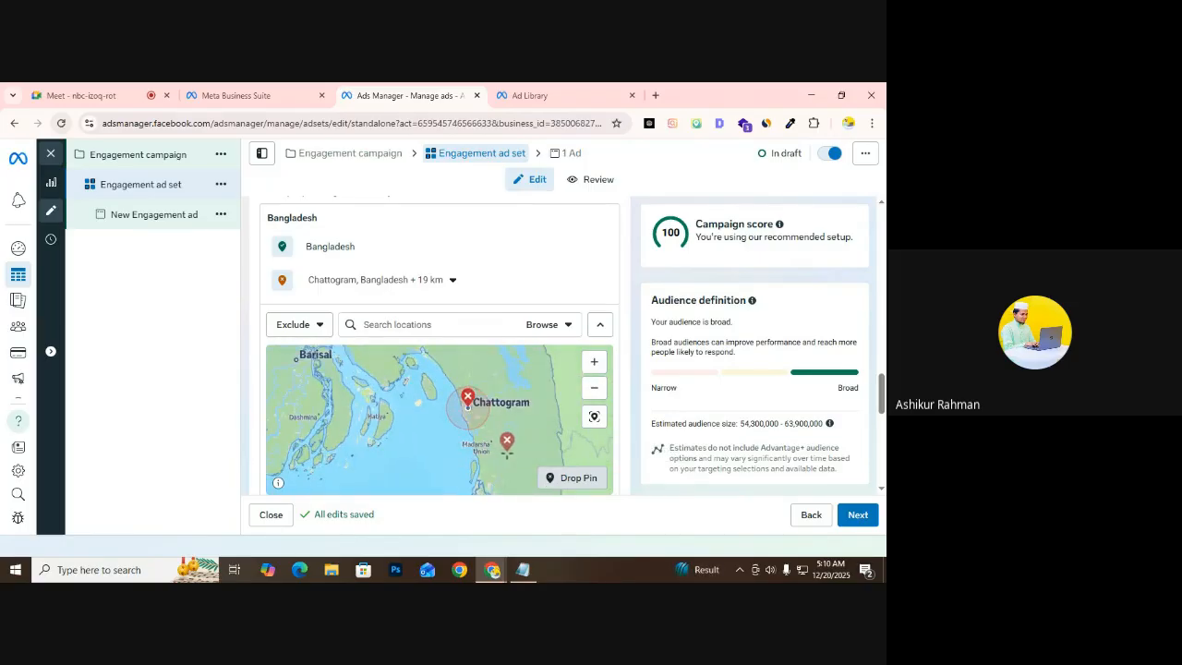
scroll(513, 462, "down", 2)
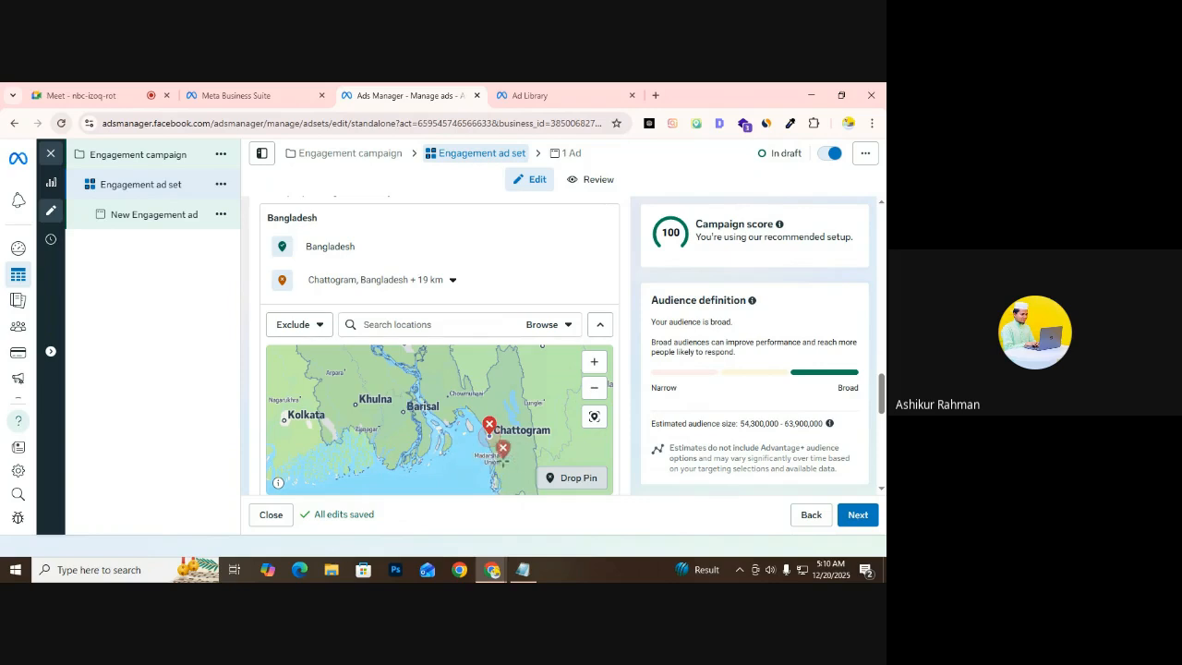
scroll(522, 461, "down", 2)
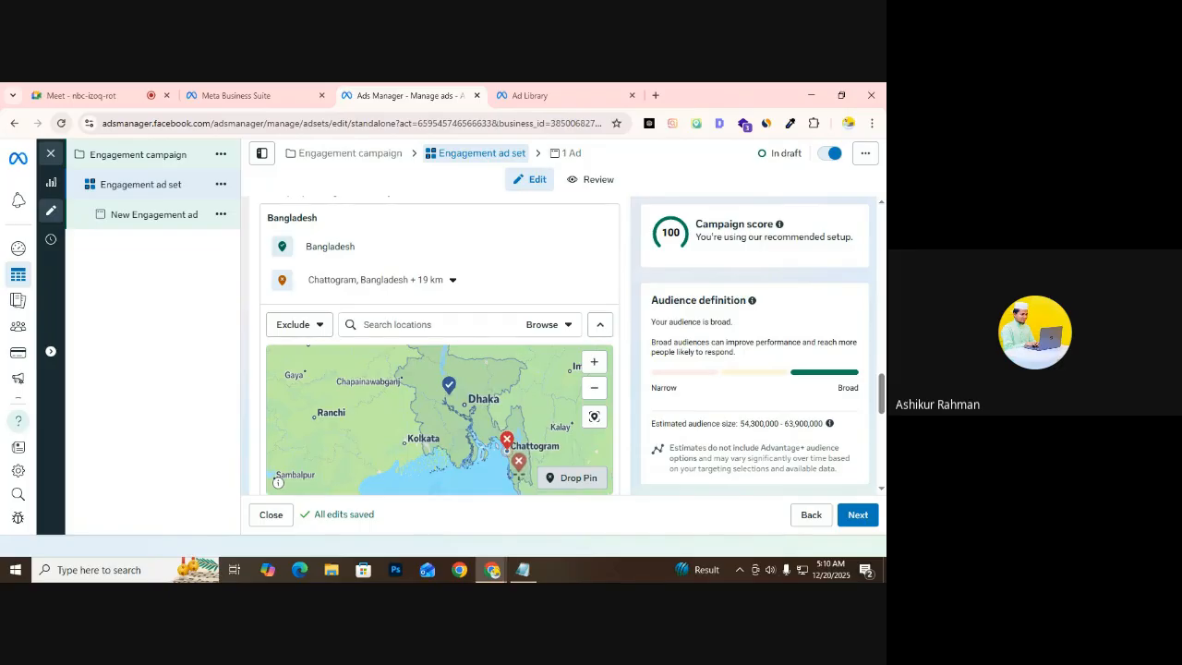
left_click(518, 473)
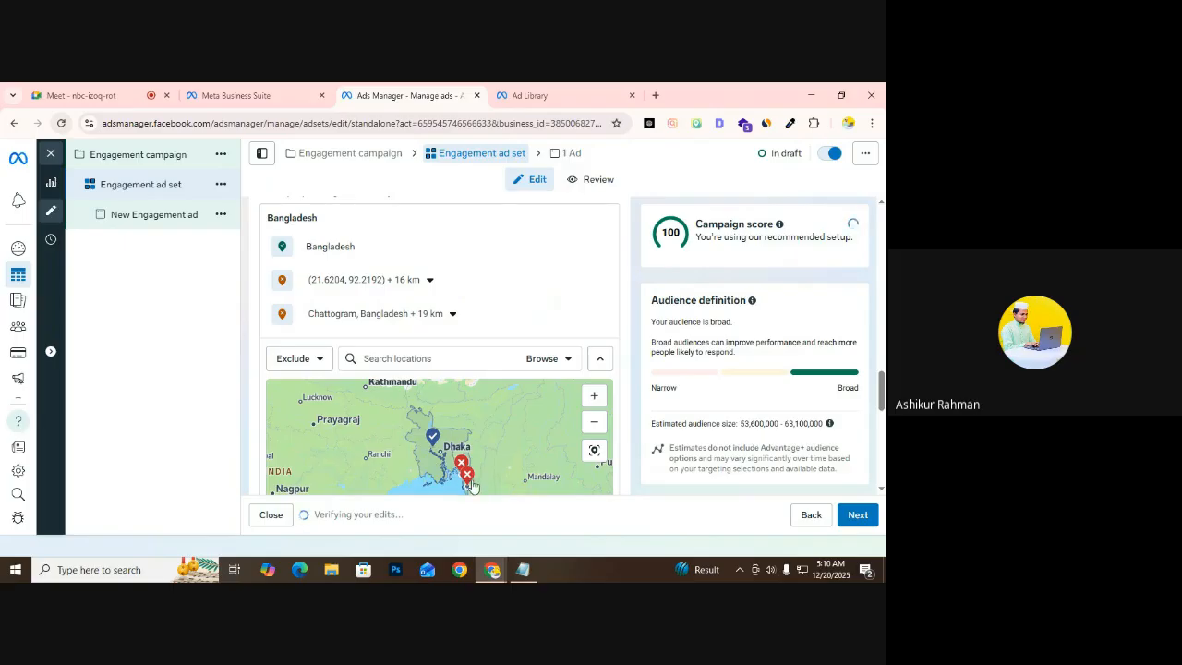
scroll(470, 477, "up", 5)
scroll(472, 434, "down", 5)
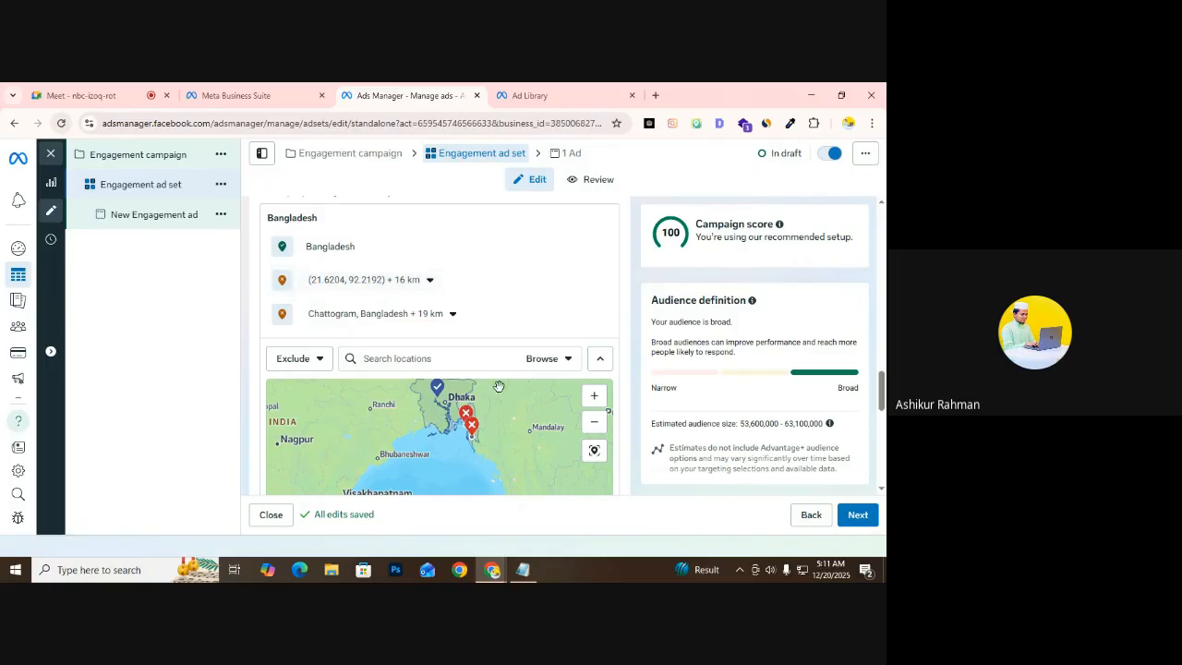
scroll(490, 434, "up", 2)
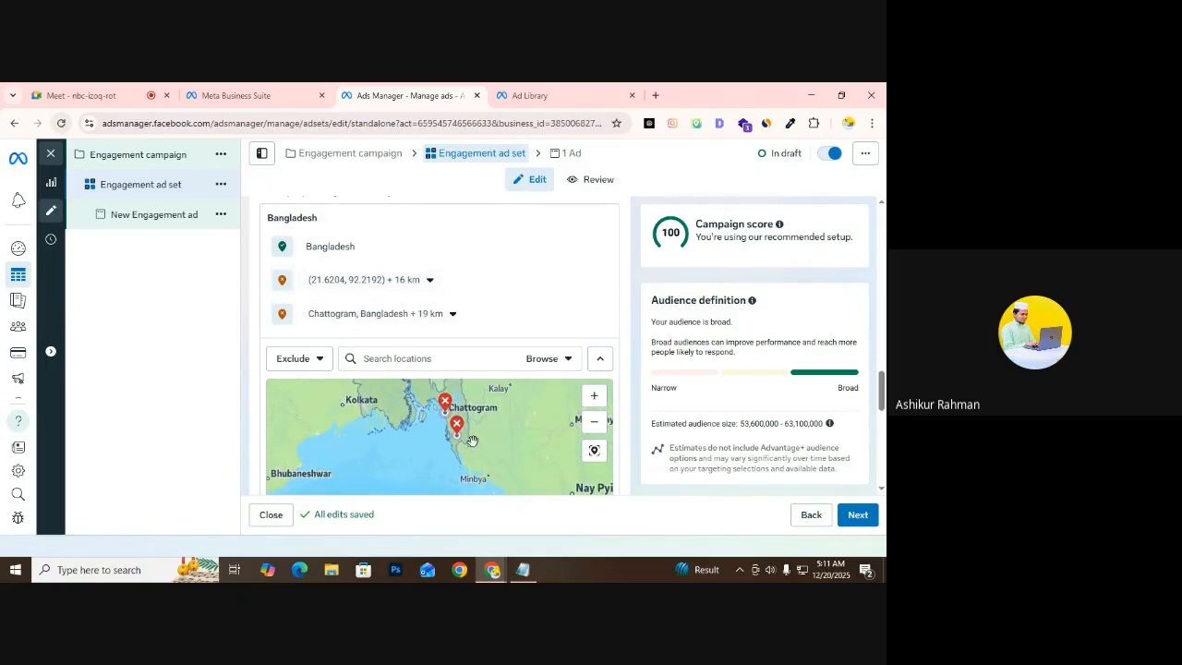
Examine the included Bangladesh area and both excluded areas in the locations list and at different map scales
scroll(471, 441, "down", 2)
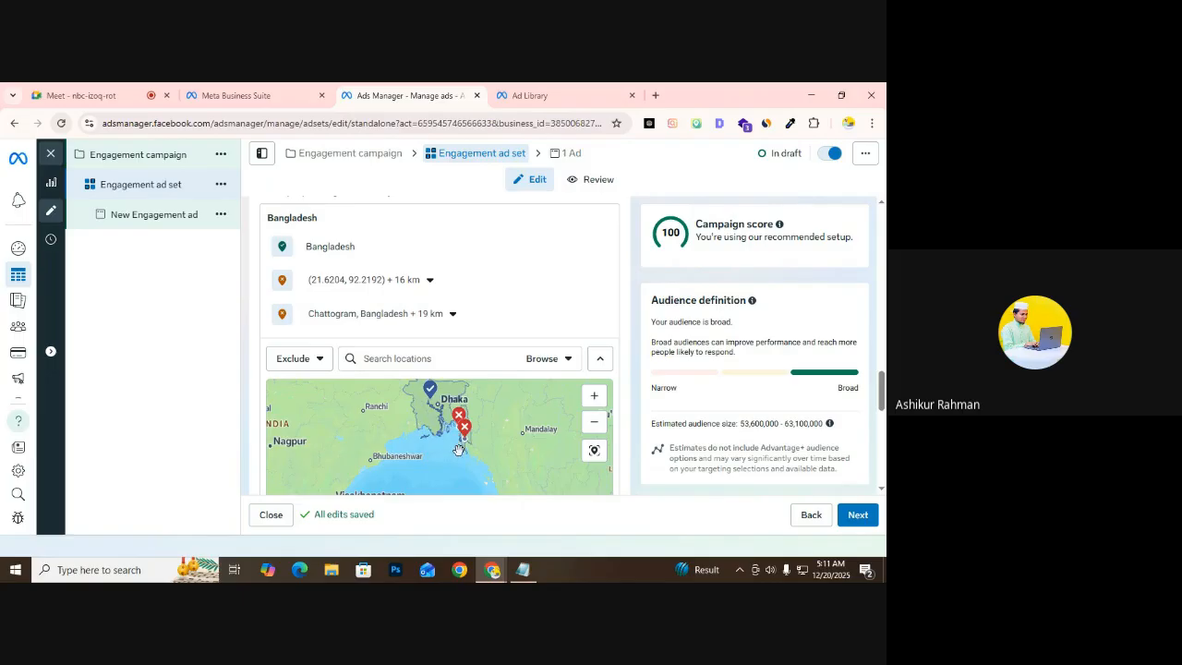
scroll(259, 373, "up", 3)
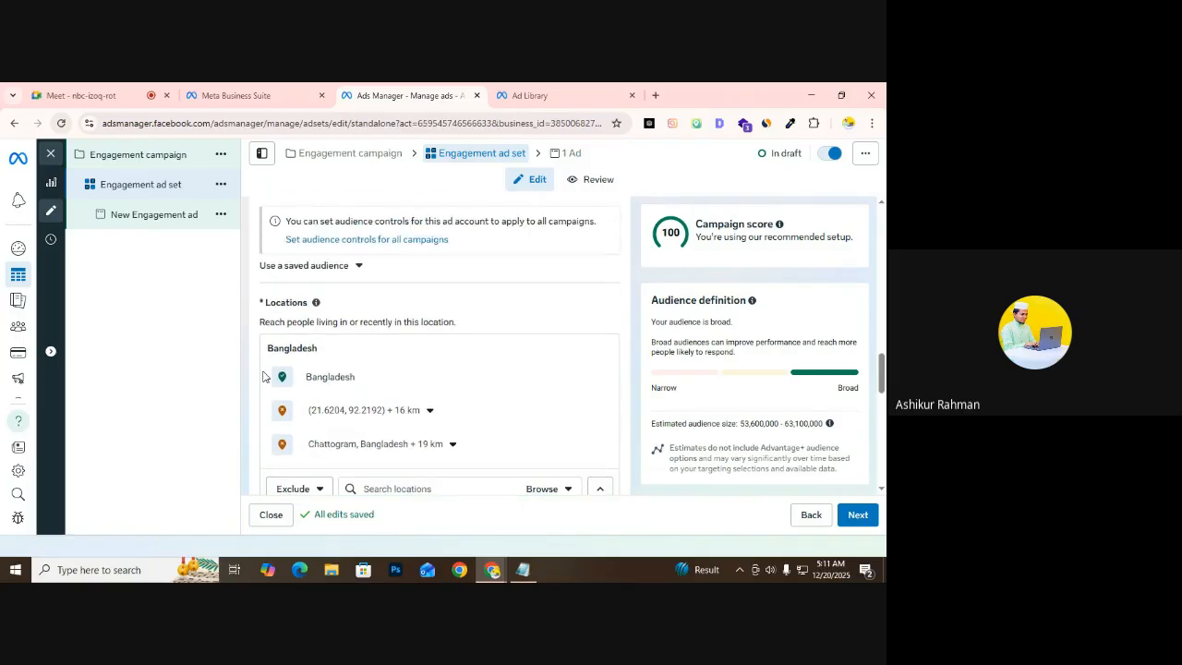
scroll(322, 366, "down", 5)
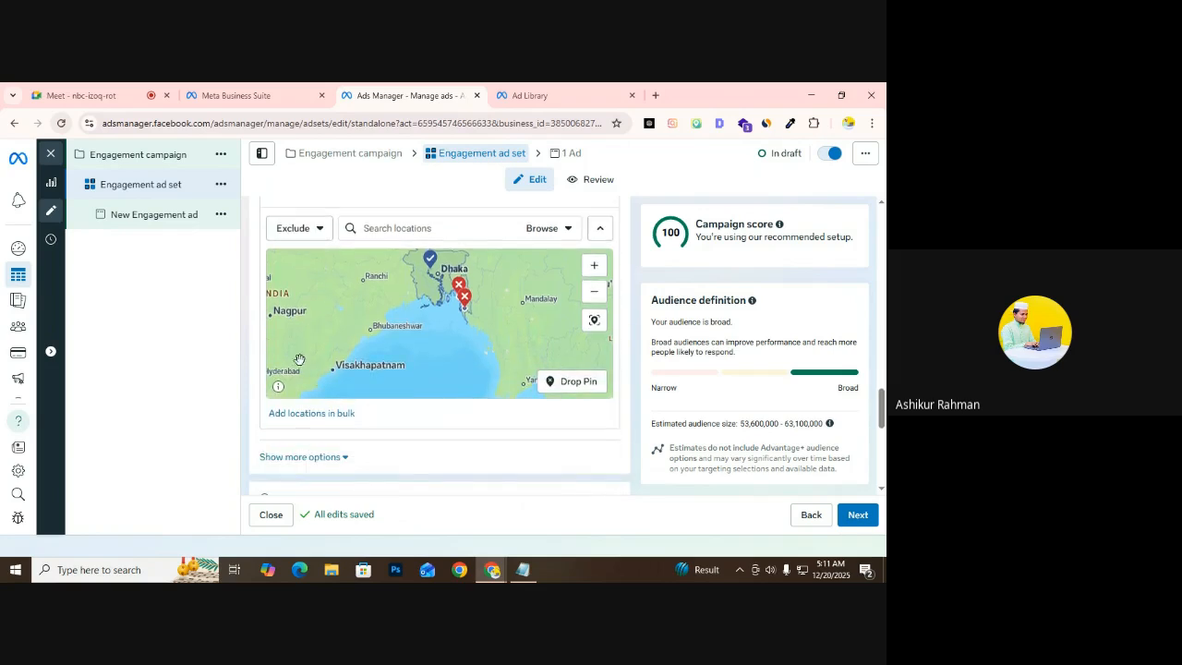
scroll(541, 382, "down", 2)
scroll(541, 381, "up", 1)
scroll(507, 311, "down", 1)
scroll(507, 311, "up", 3)
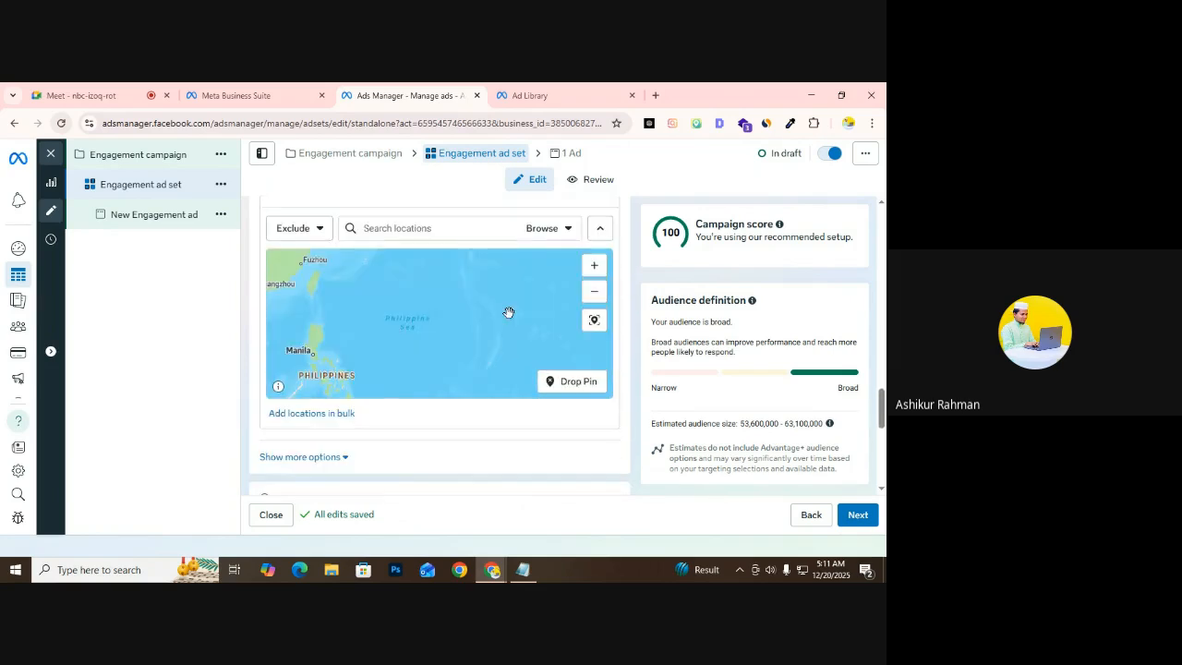
scroll(509, 317, "down", 5)
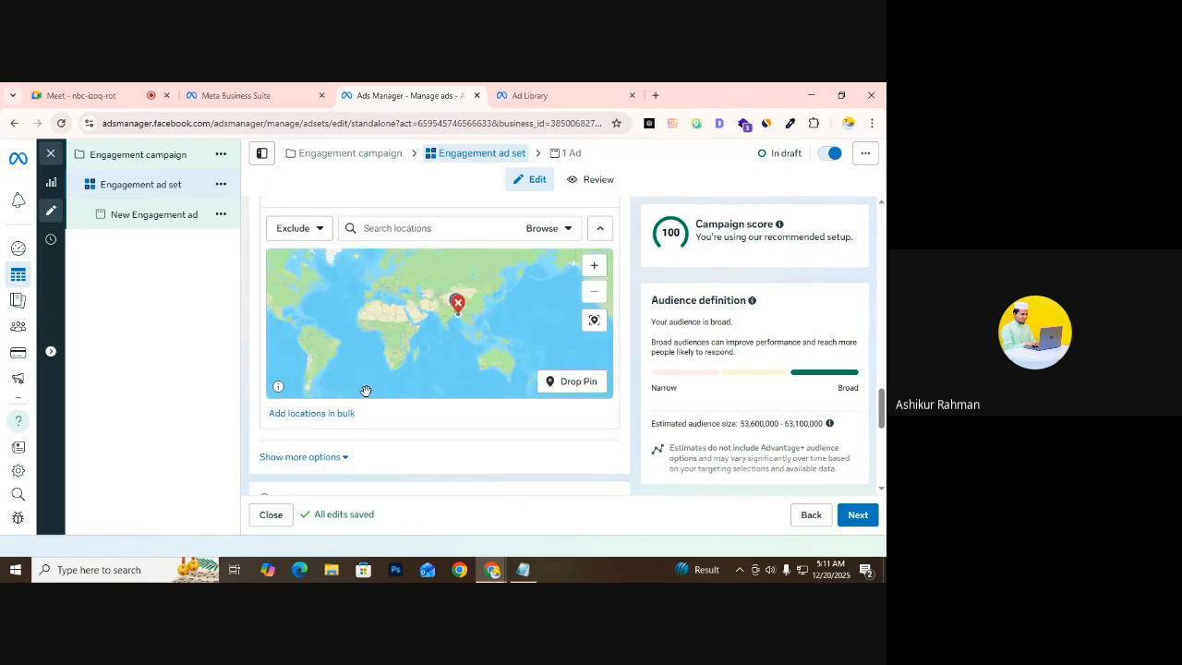
Show the additional audience options below the locations map and set the minimum age to 20
scroll(277, 426, "down", 1)
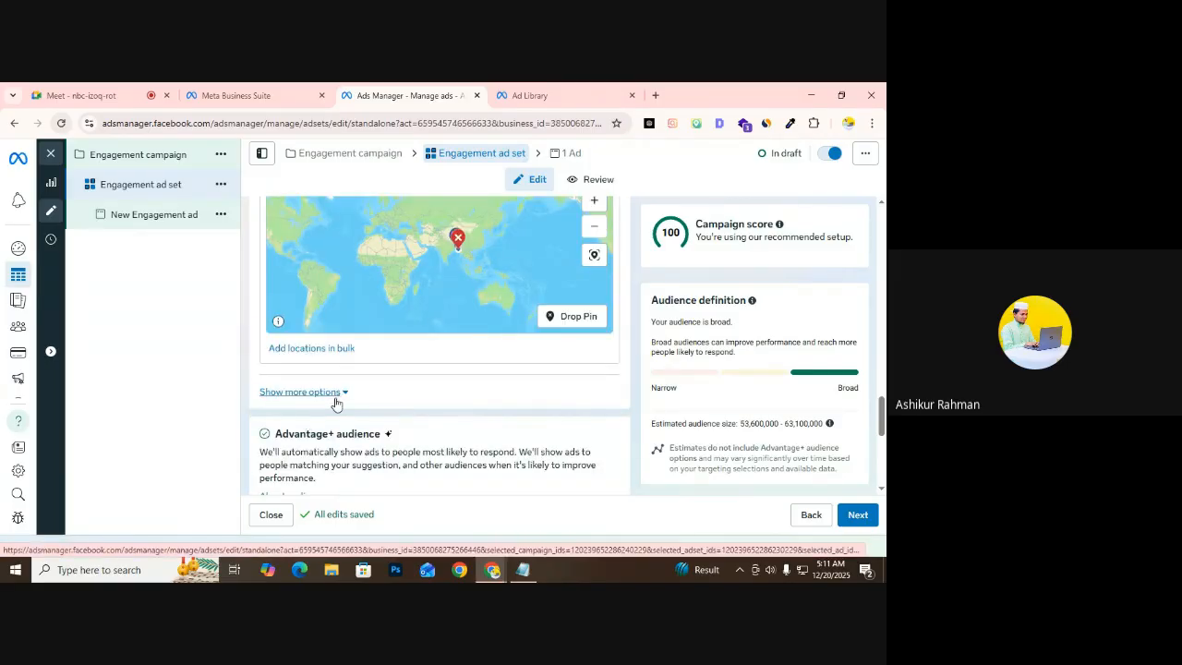
left_click(335, 393)
scroll(339, 399, "down", 1)
scroll(341, 382, "down", 1)
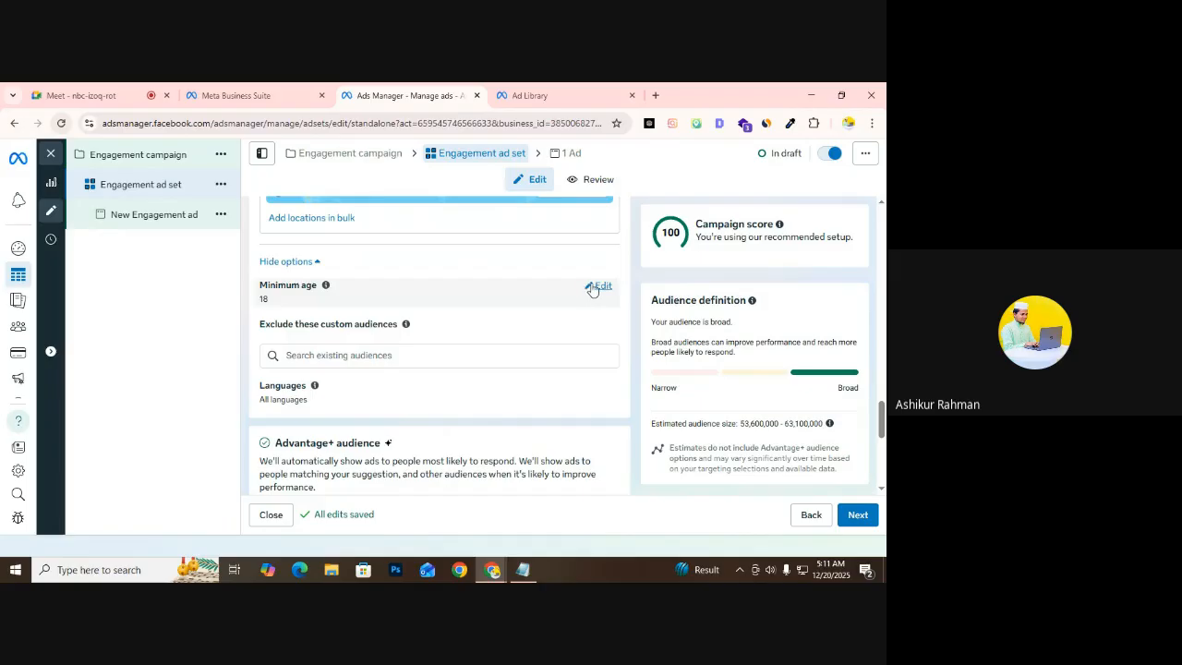
left_click(592, 288)
left_click(305, 307)
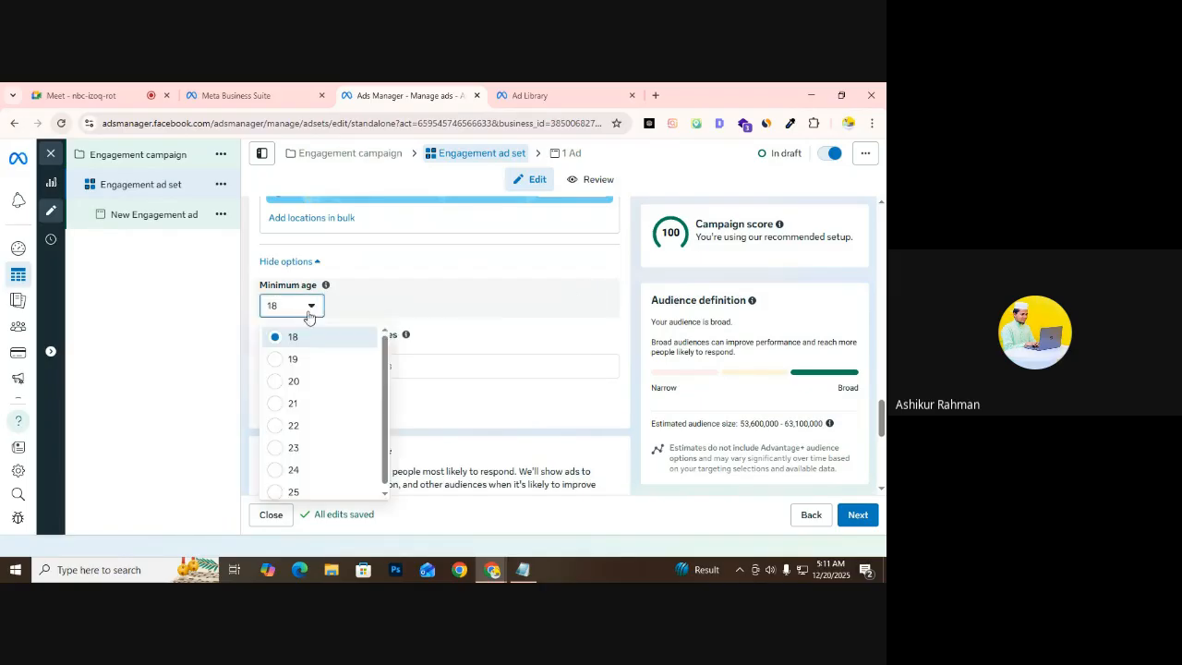
left_click(279, 385)
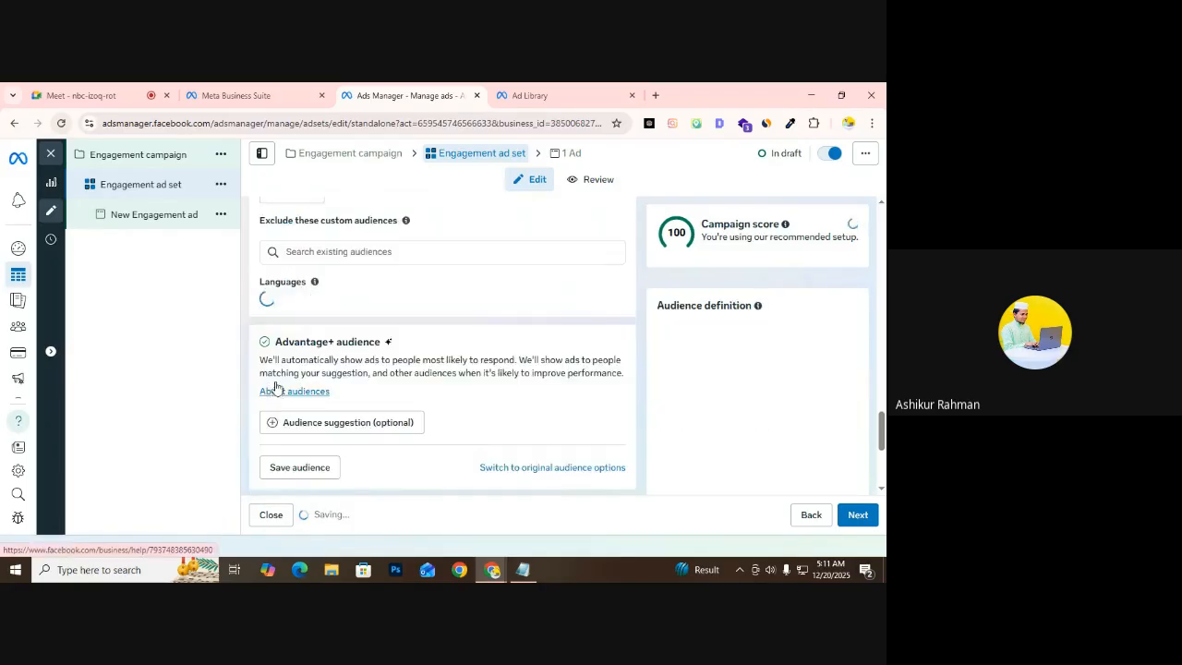
Check the estimated audience size and campaign score, then look over the custom audience exclusion and language settings
scroll(348, 341, "up", 3)
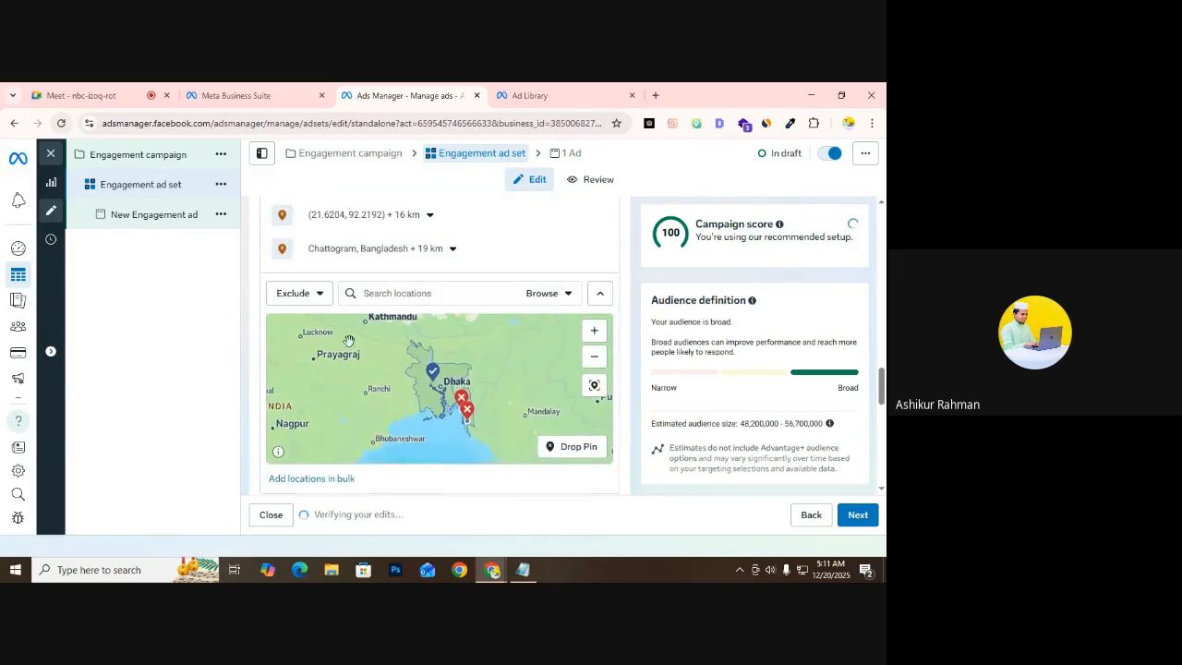
scroll(757, 420, "down", 1)
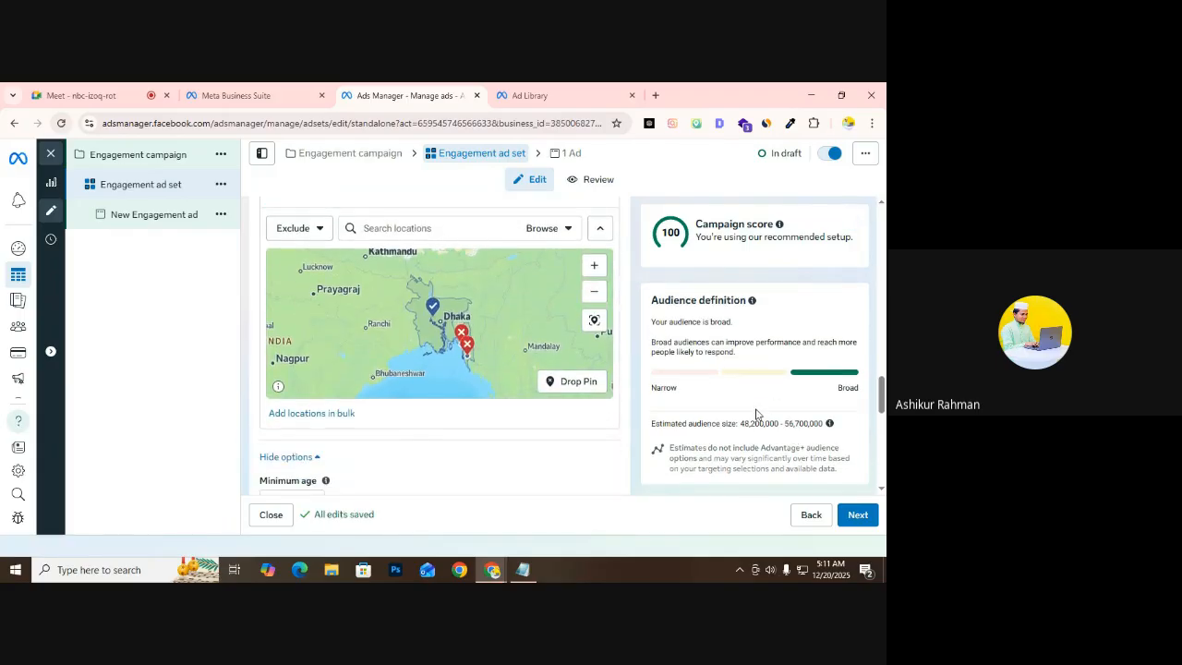
left_click_drag(741, 422, 793, 423)
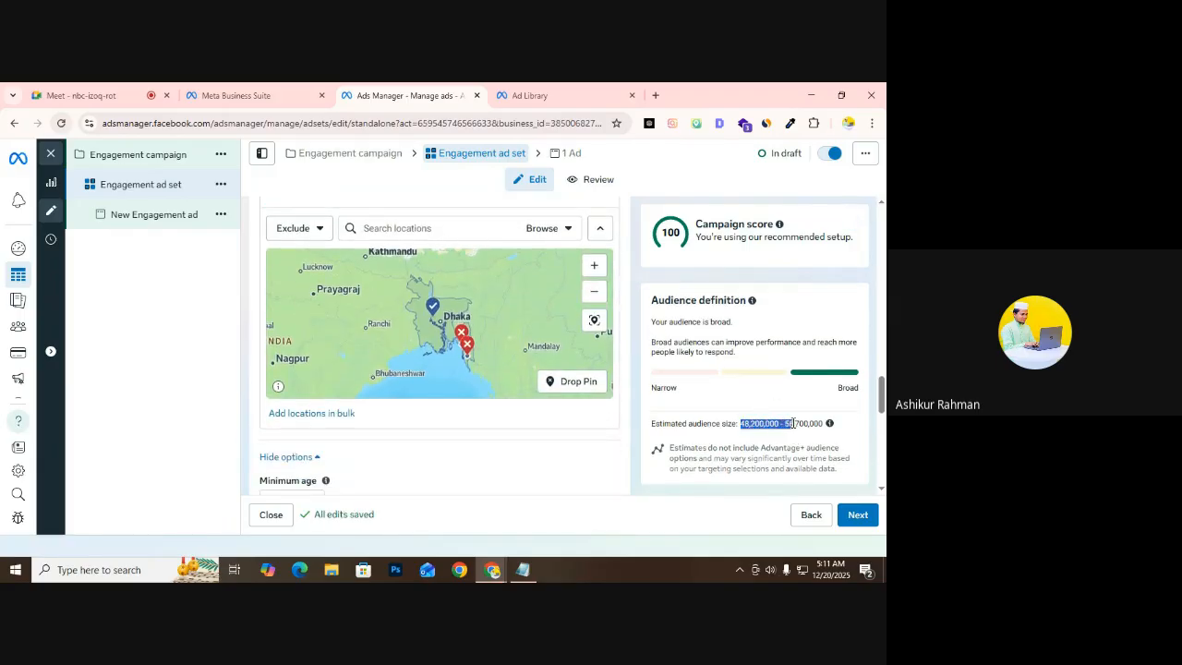
double_click(674, 232)
scroll(422, 409, "down", 3)
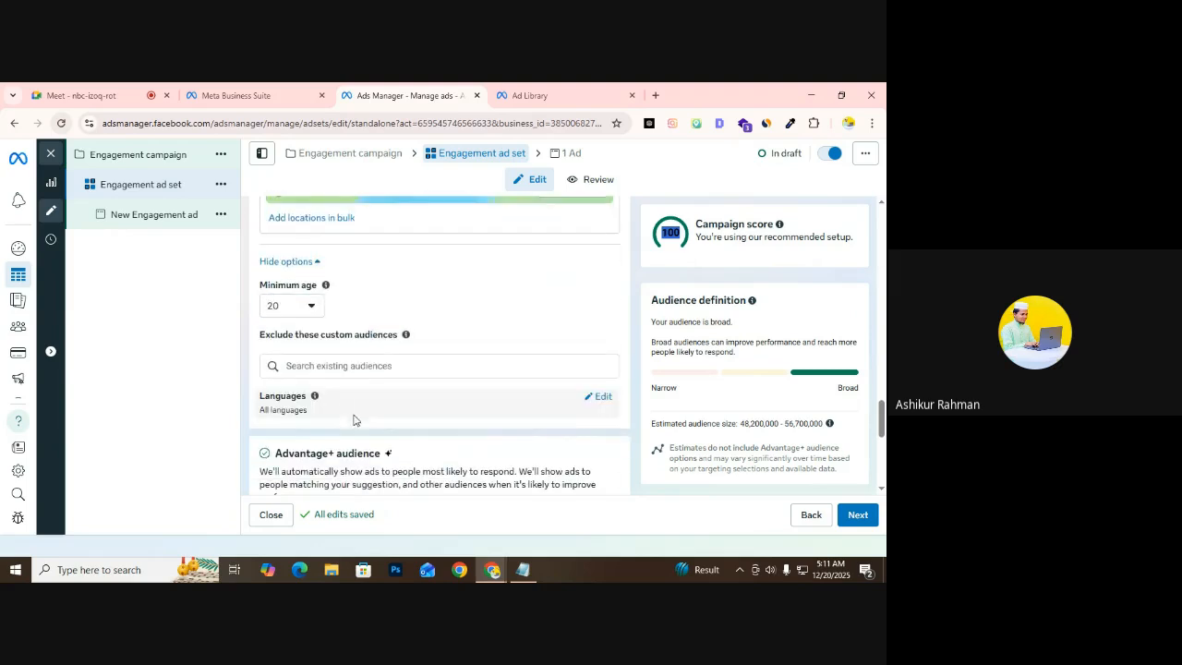
mouse_move(314, 397)
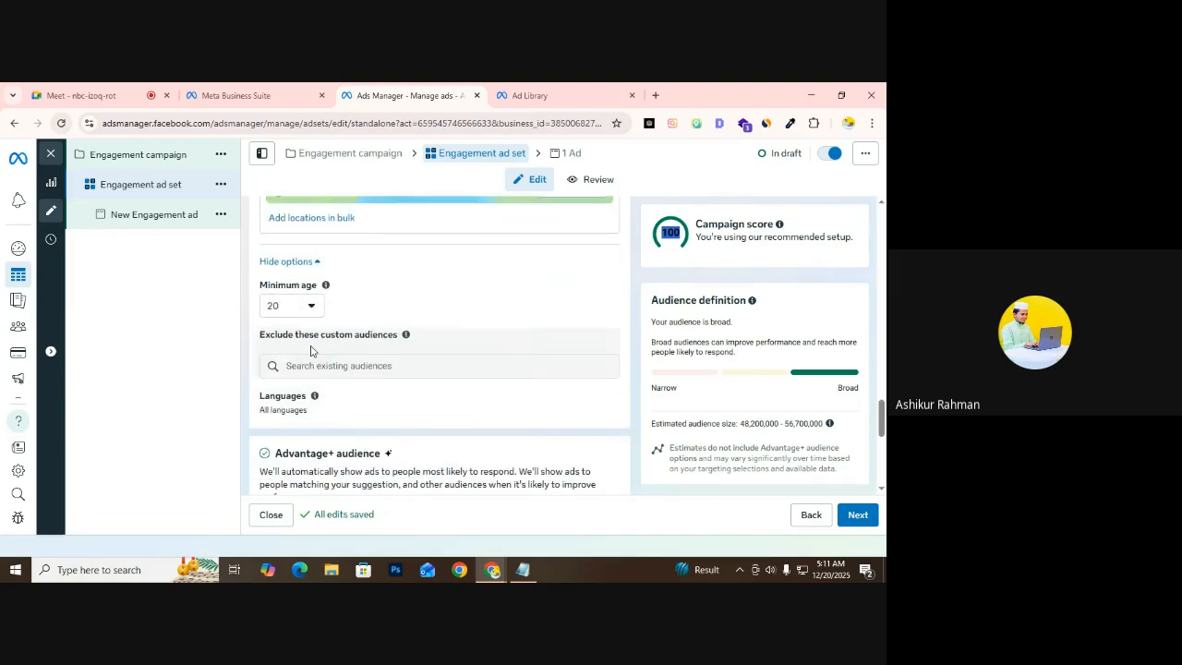
Switch the location search mode to Include and look over the locations map again
scroll(311, 351, "up", 3)
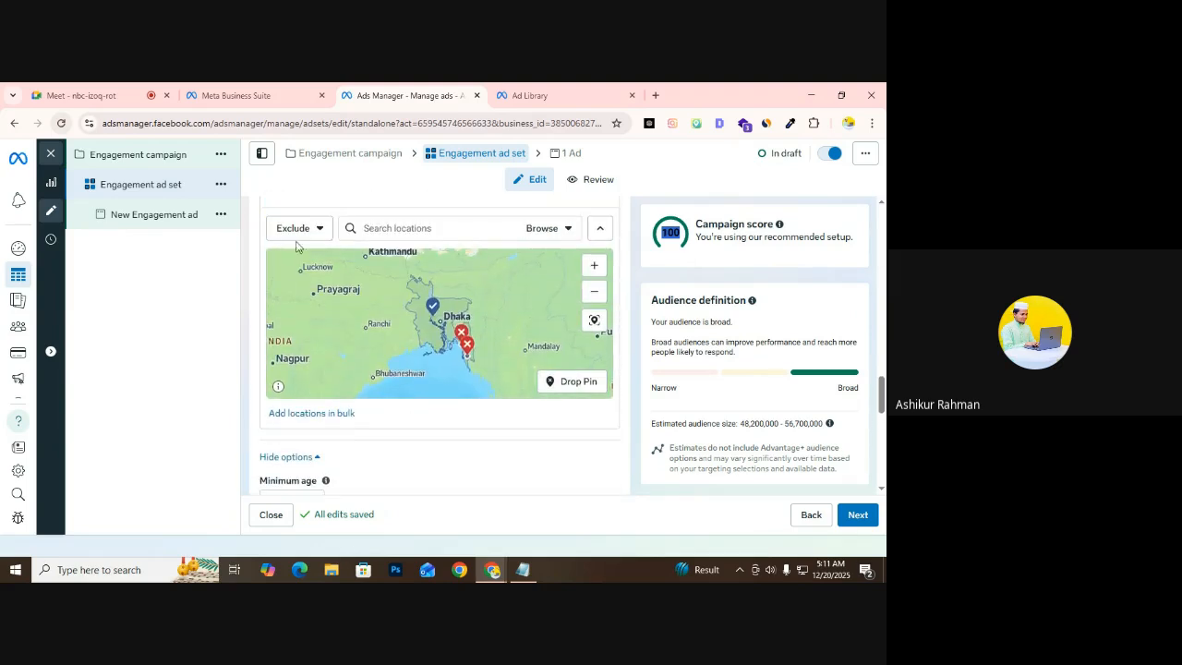
left_click(299, 237)
left_click(287, 263)
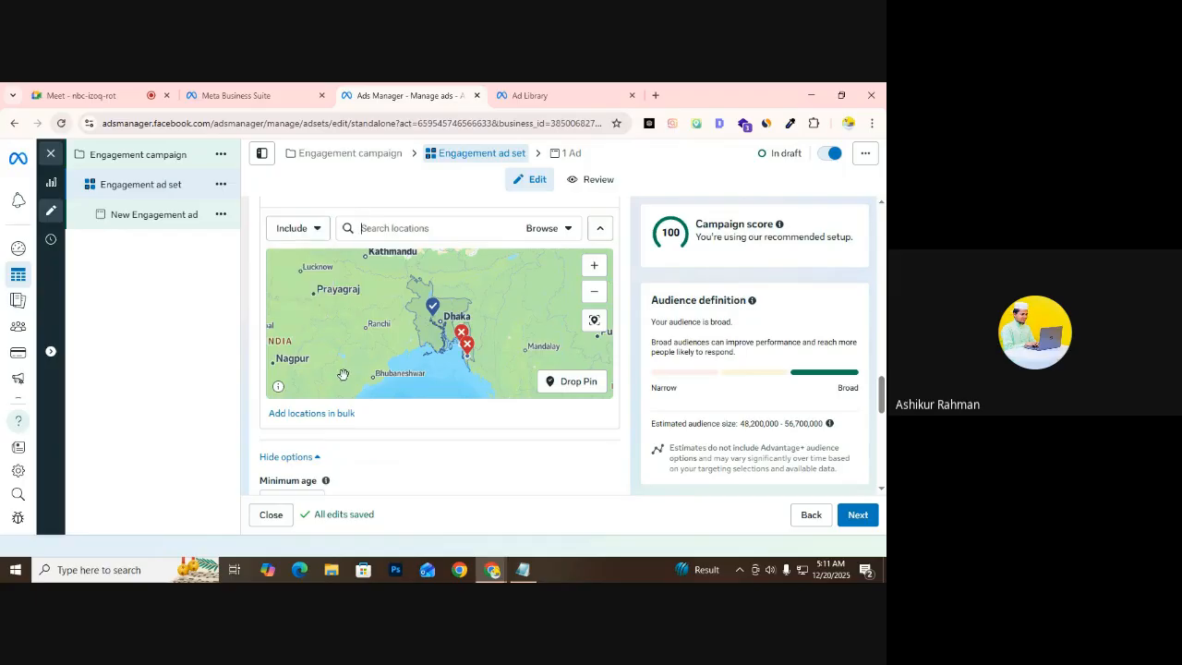
scroll(374, 459, "down", 1)
scroll(374, 459, "down", 2)
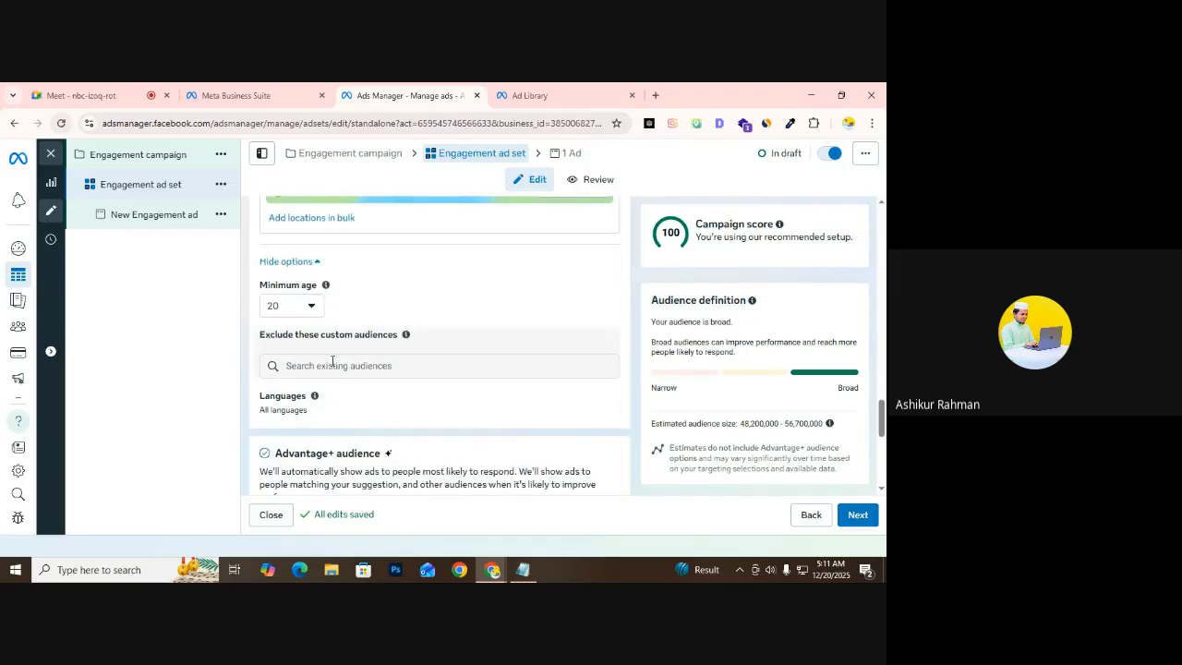
scroll(402, 337, "up", 3)
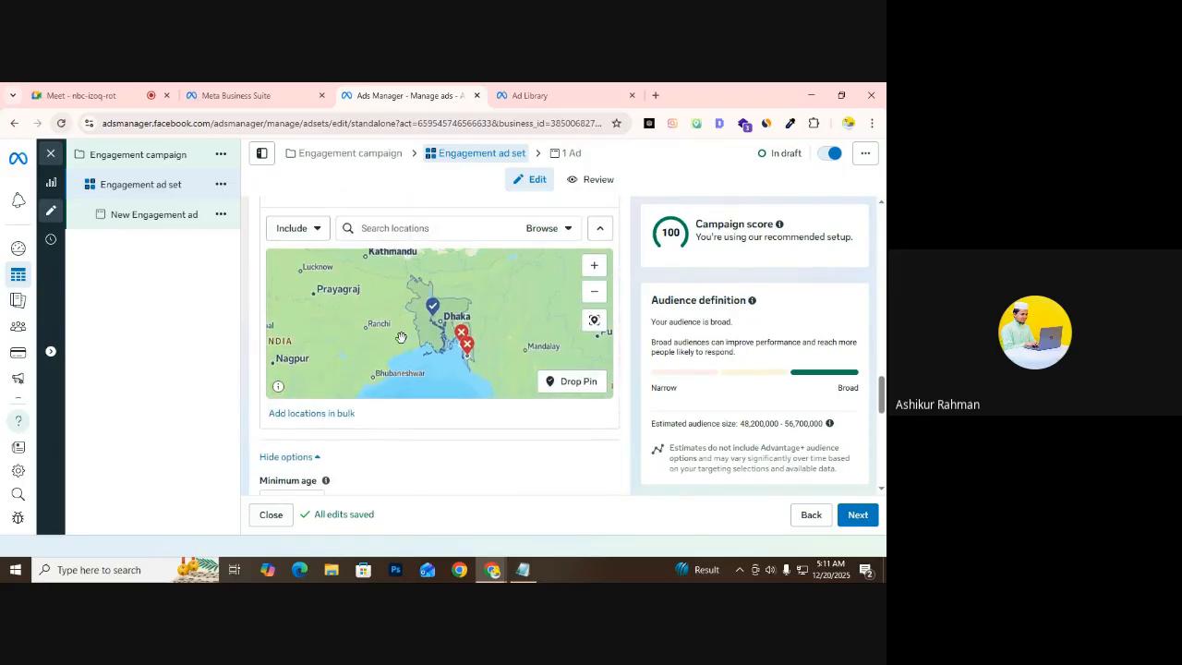
scroll(387, 347, "down", 1)
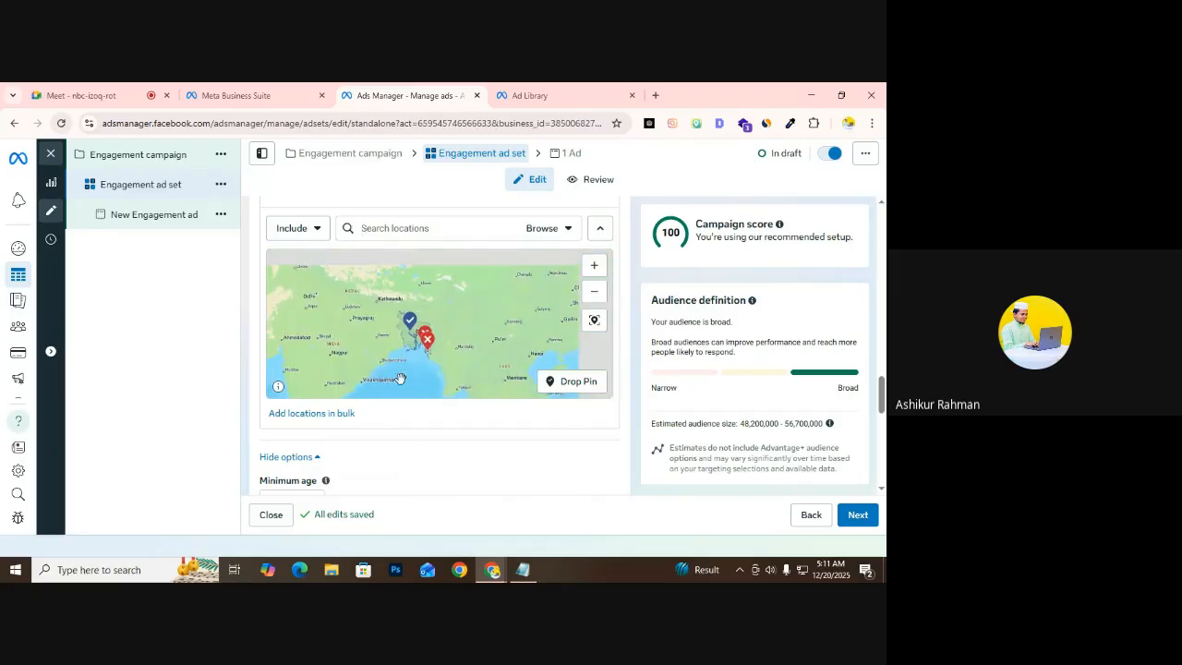
scroll(398, 449, "down", 1)
scroll(398, 449, "down", 2)
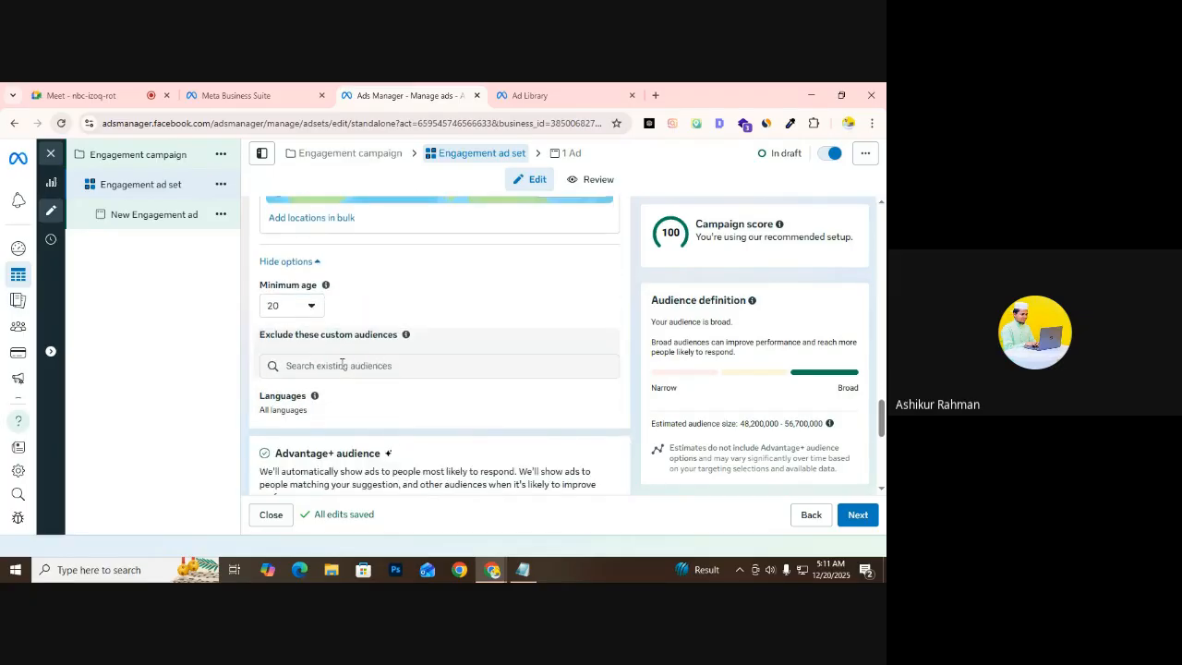
Look up the existing custom audiences available for exclusion and glance at the Ad Library page before returning to the ad set
left_click(306, 368)
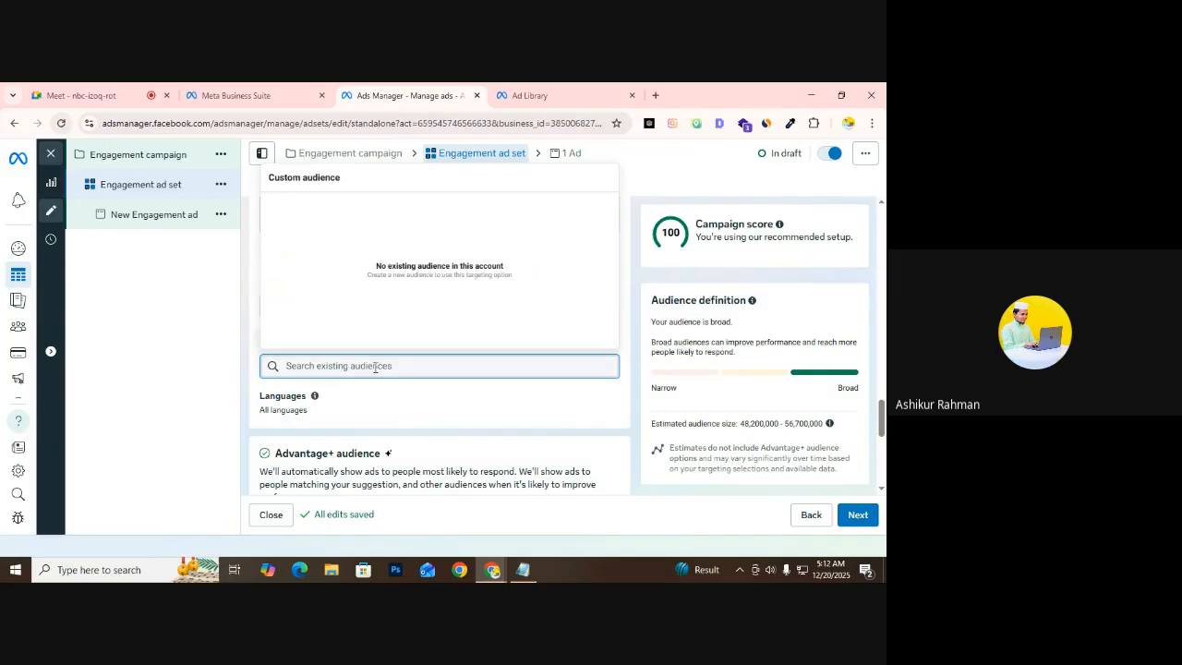
left_click(252, 341)
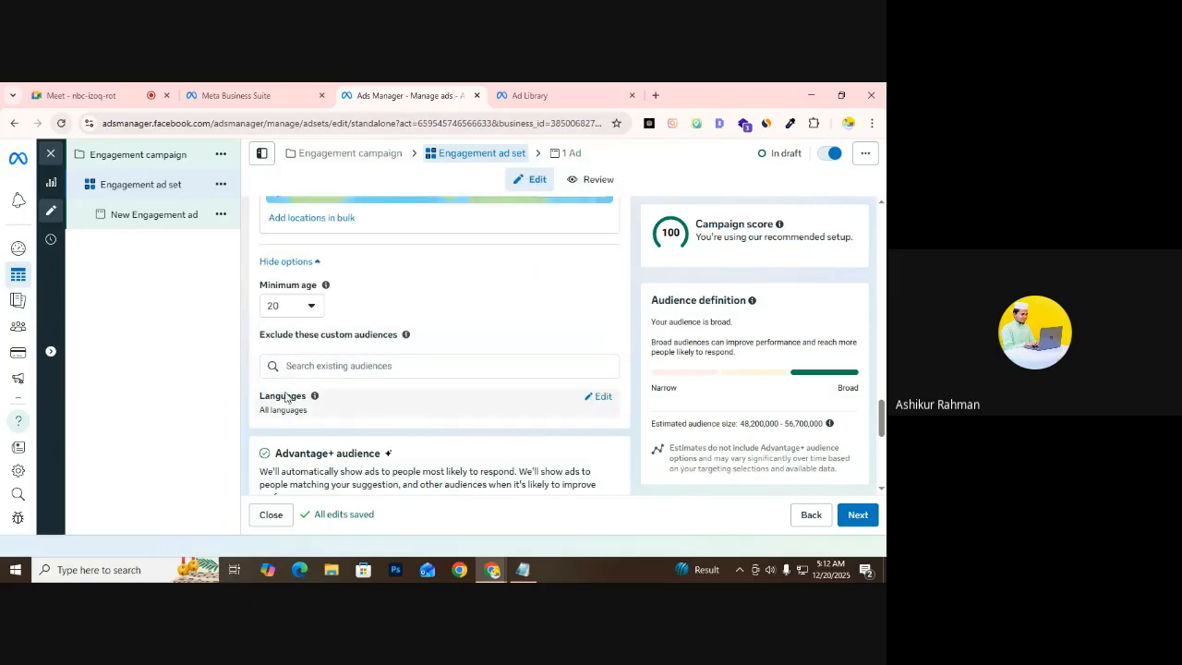
scroll(296, 351, "down", 1)
left_click(322, 304)
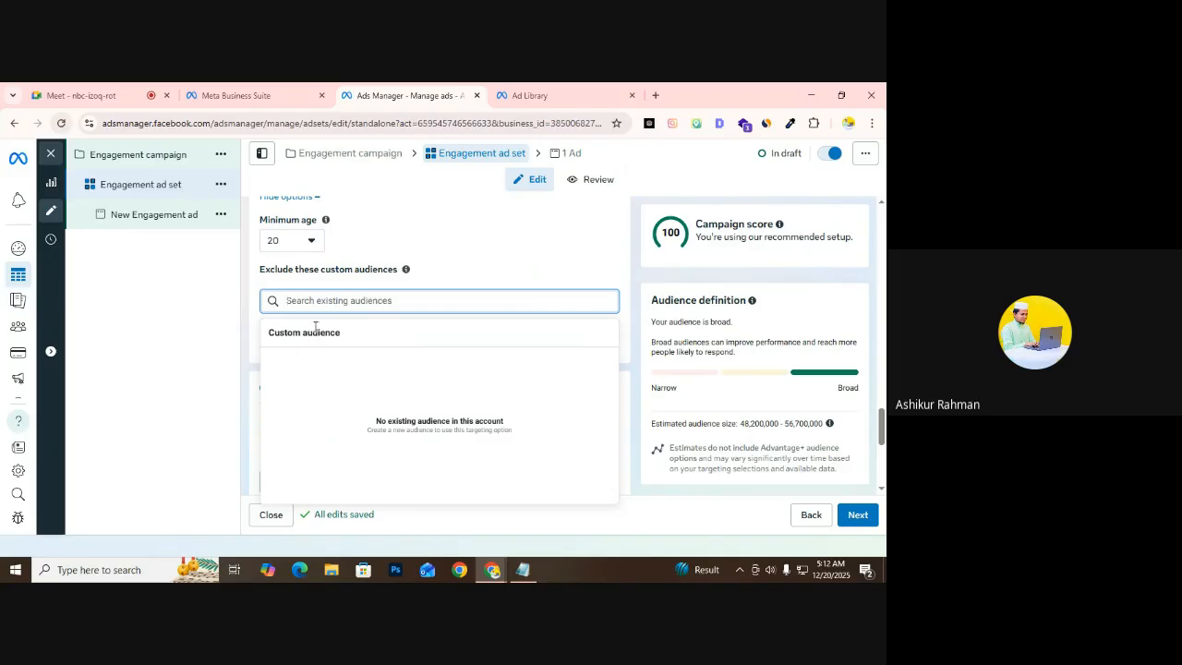
left_click(531, 95)
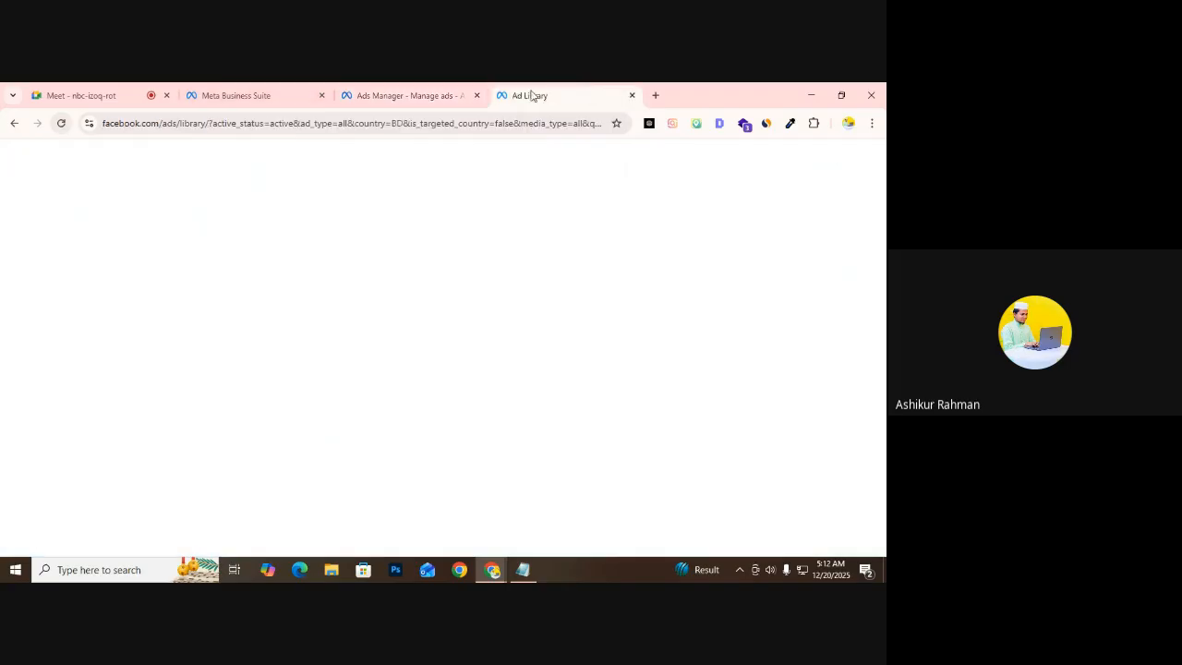
left_click(407, 95)
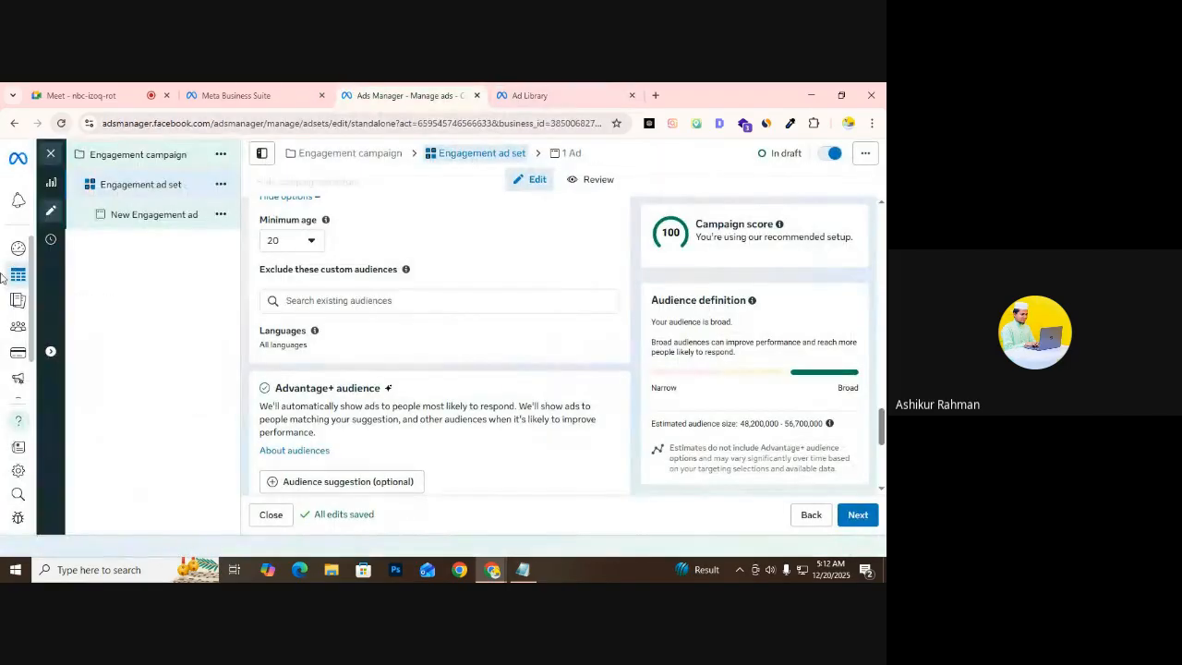
Locate the Audiences section in the main navigation and recheck the list of custom audiences available for exclusion
mouse_move(13, 277)
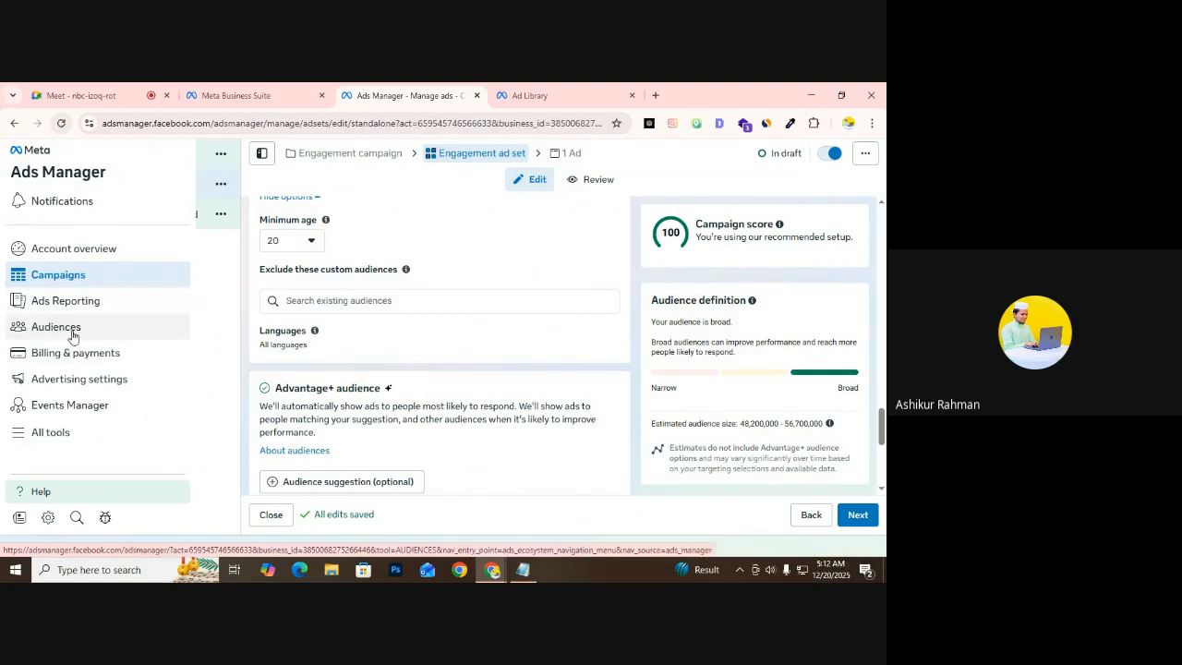
left_click(366, 301)
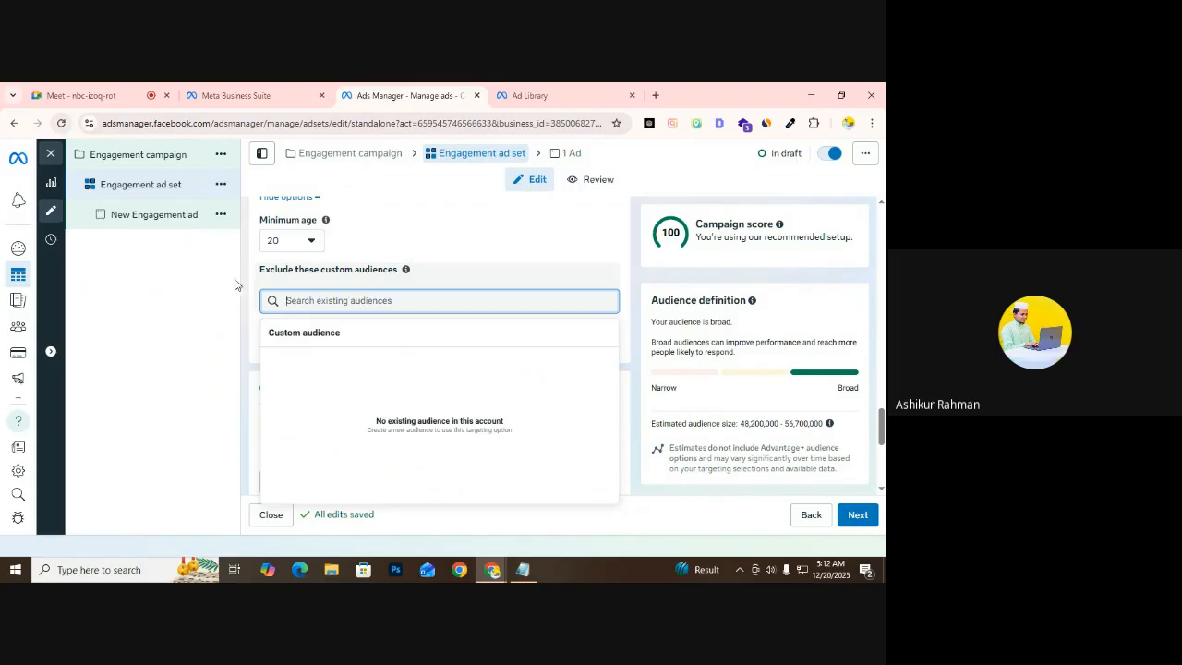
mouse_move(22, 344)
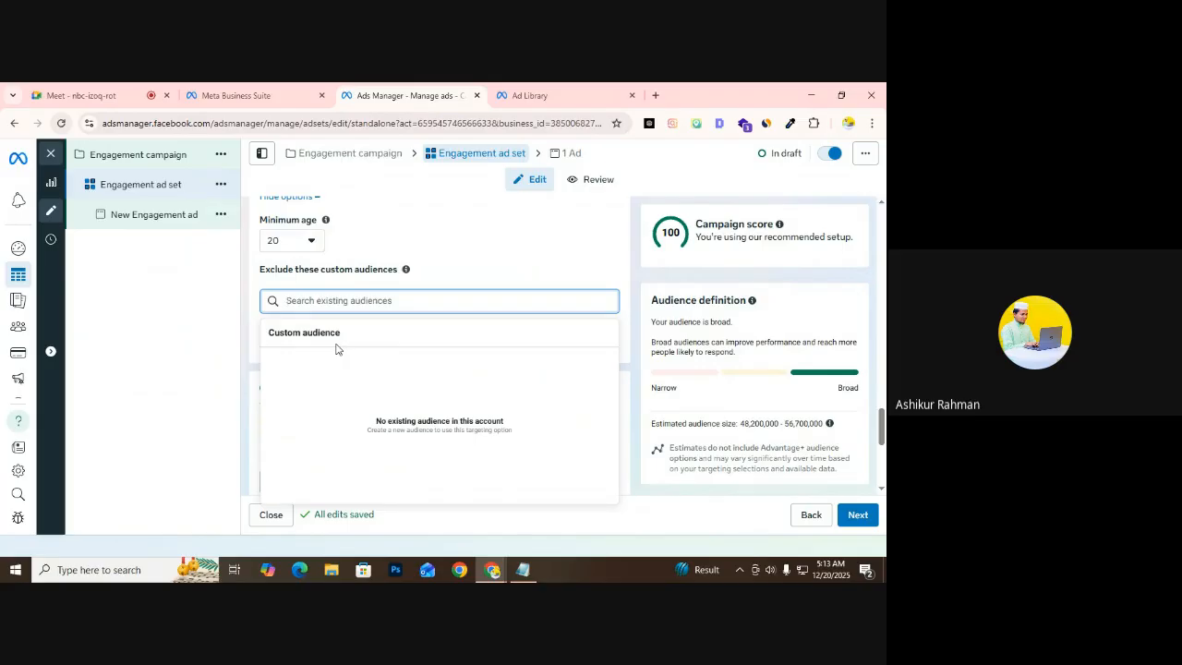
left_click(278, 280)
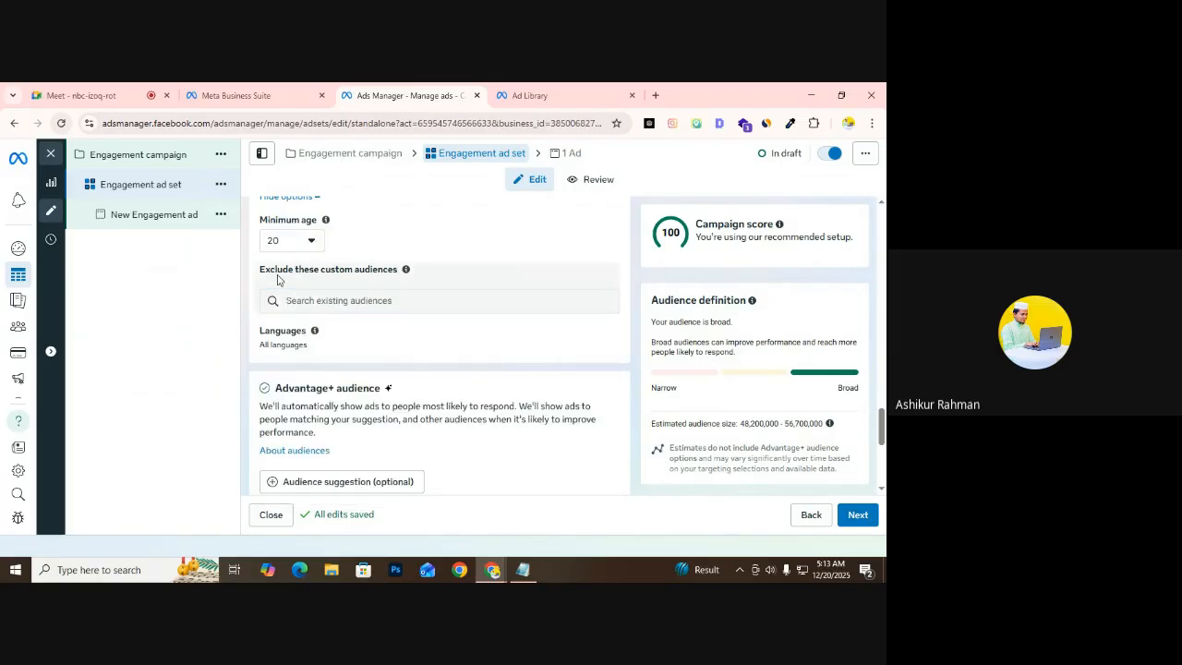
left_click(315, 303)
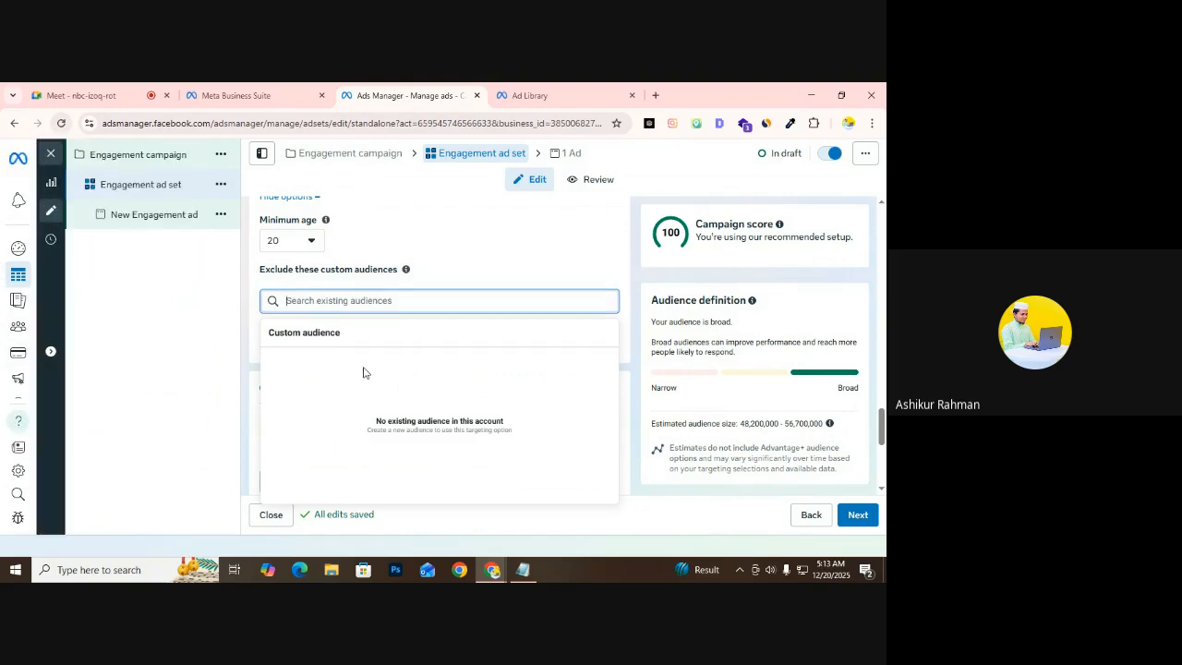
left_click(253, 290)
Examine the language setting and the Advantage+ audience section with its description and optional audience suggestion
scroll(308, 275, "down", 1)
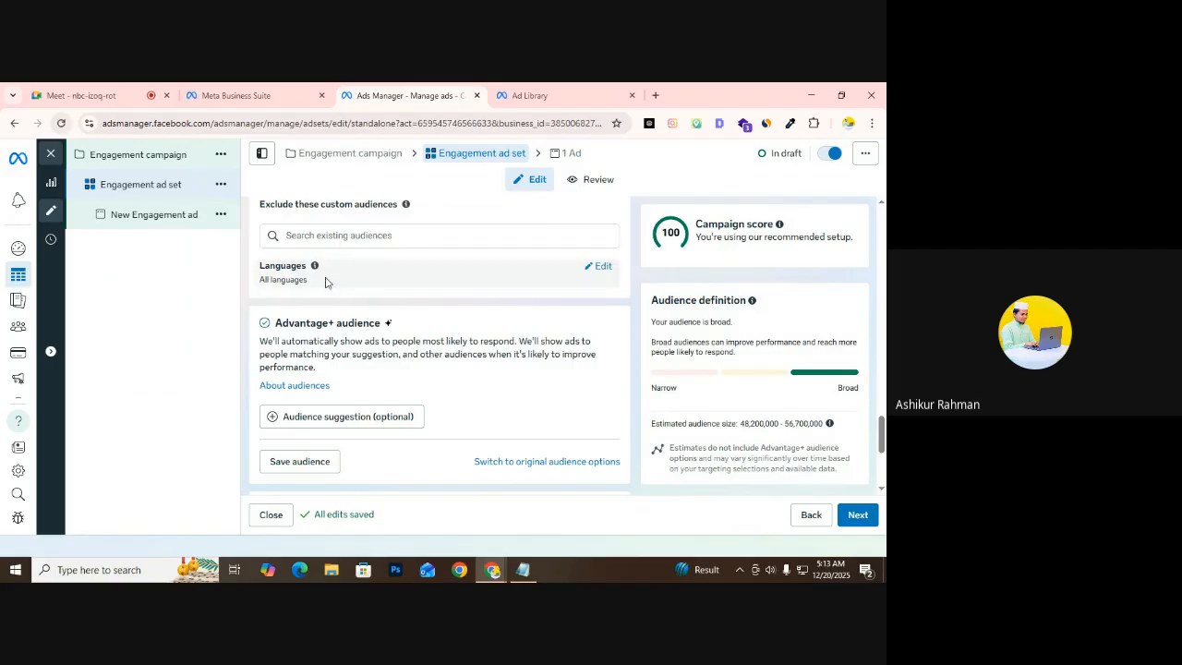
scroll(358, 312, "down", 1)
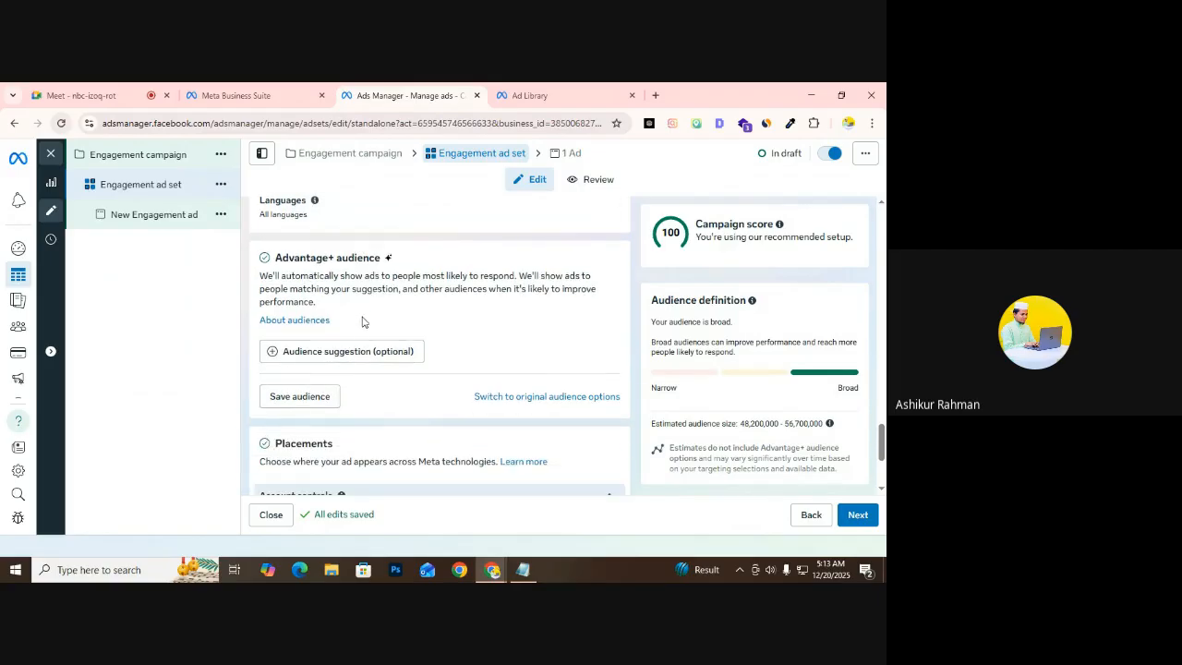
double_click(341, 258)
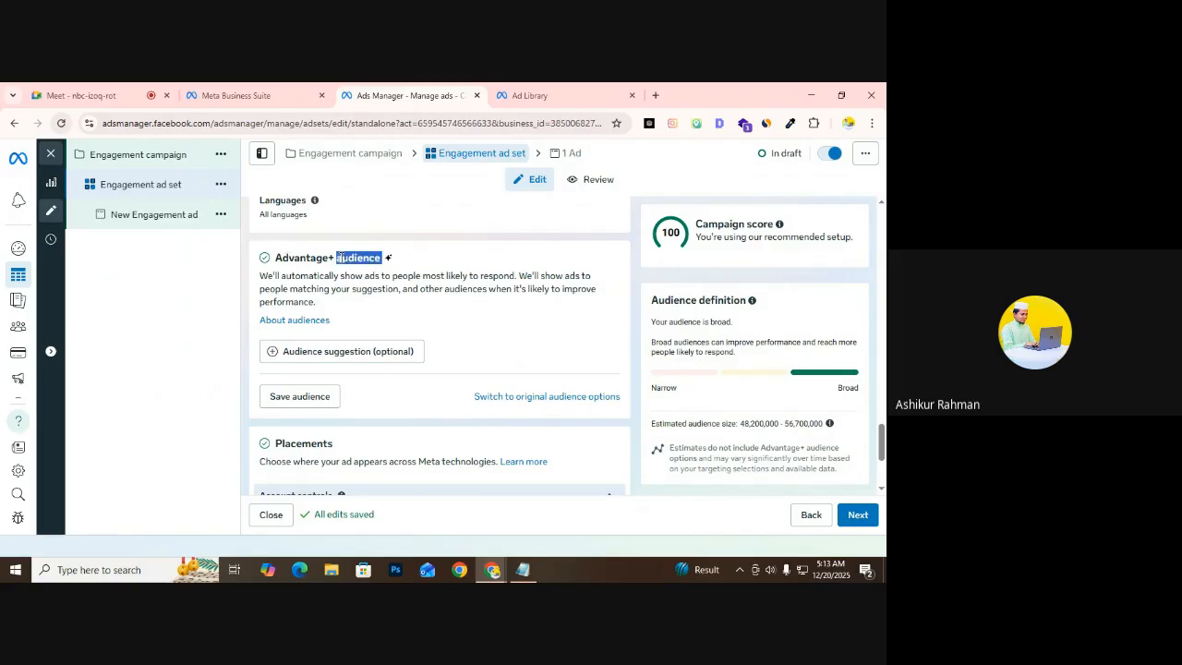
left_click(388, 263)
mouse_move(388, 264)
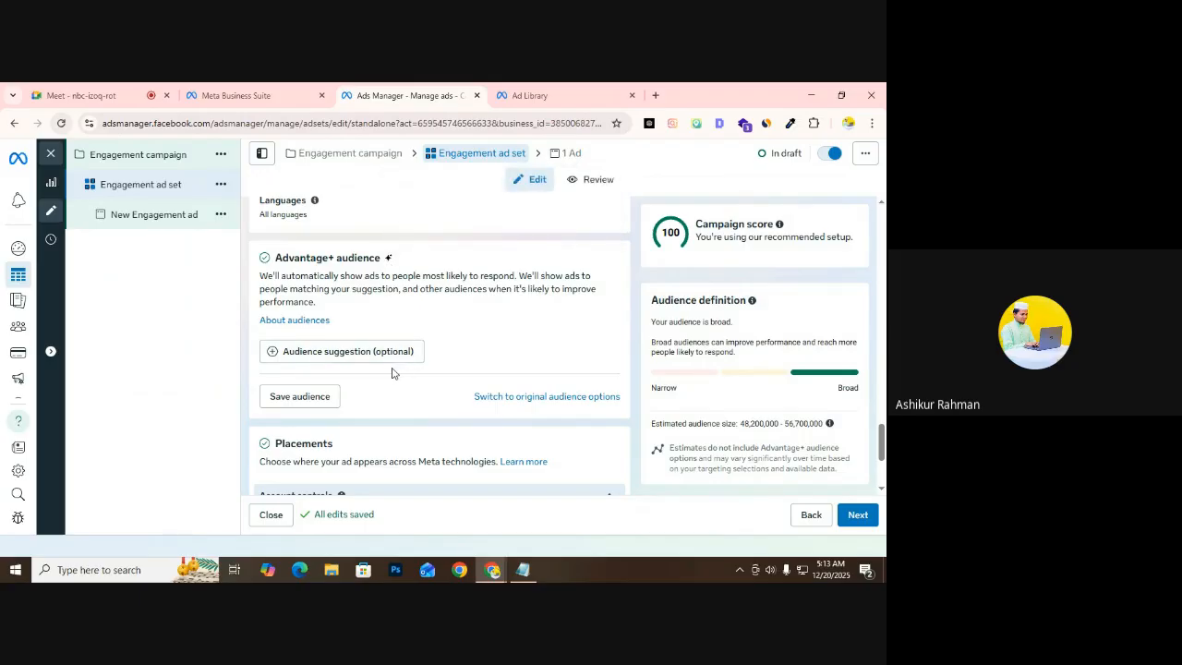
scroll(452, 389, "up", 2)
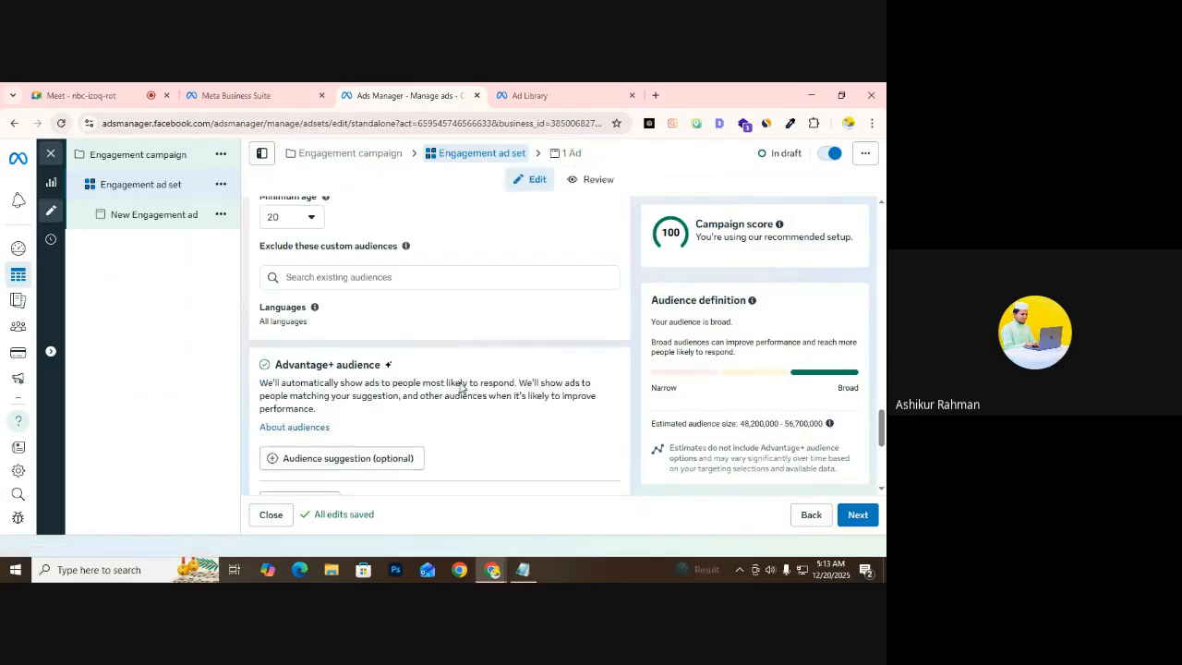
Expand the optional audience suggestion fields in the Advantage+ audience section
scroll(429, 395, "up", 1)
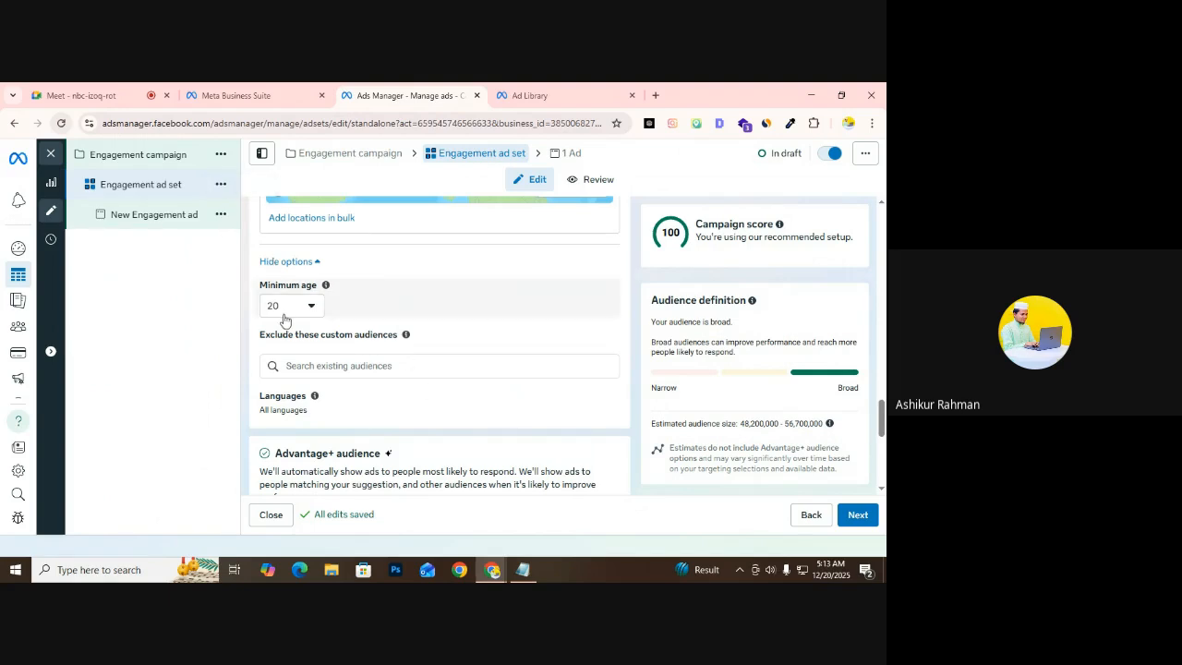
scroll(305, 319, "down", 1)
scroll(322, 321, "down", 2)
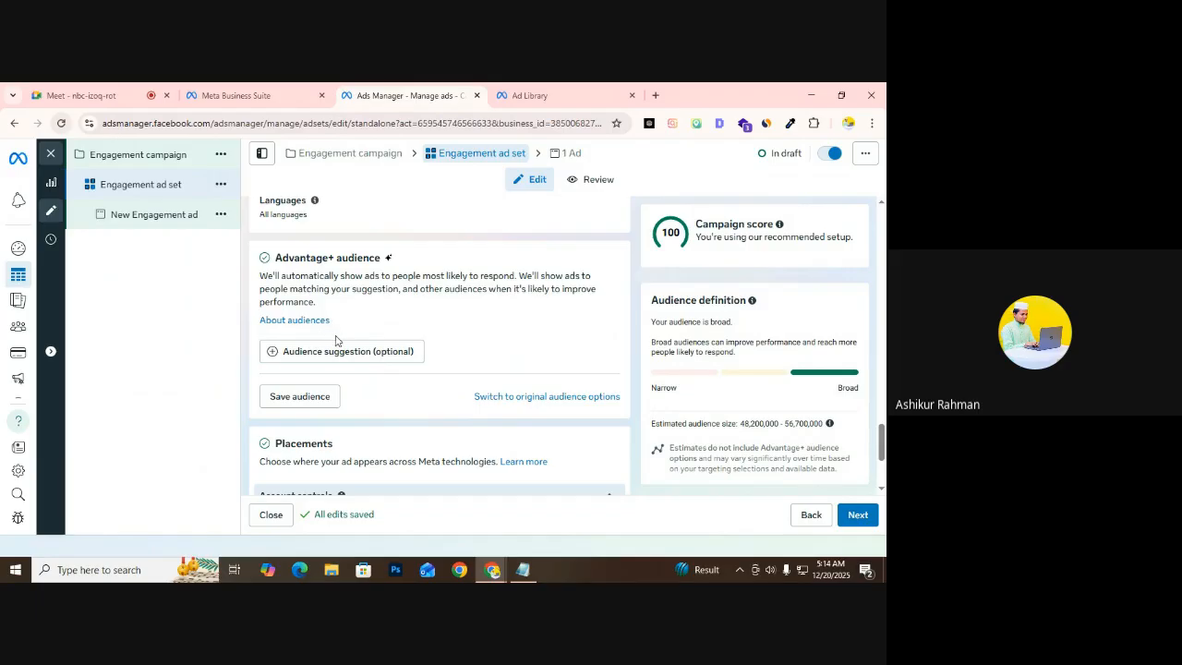
left_click(358, 355)
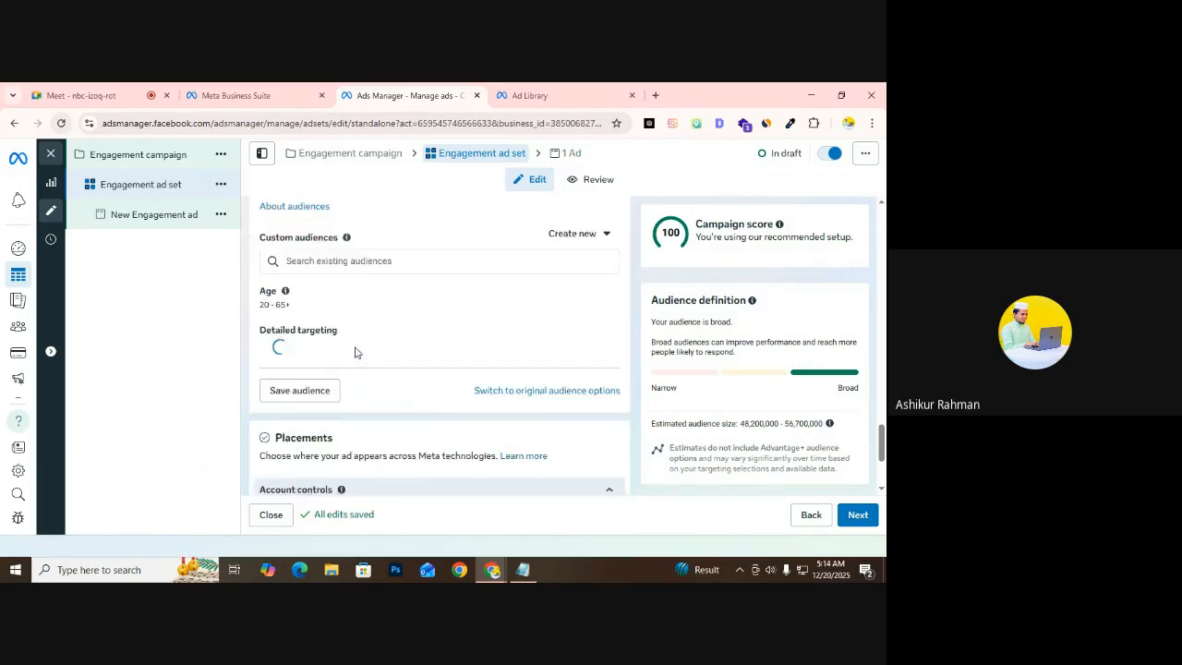
scroll(270, 355, "down", 3)
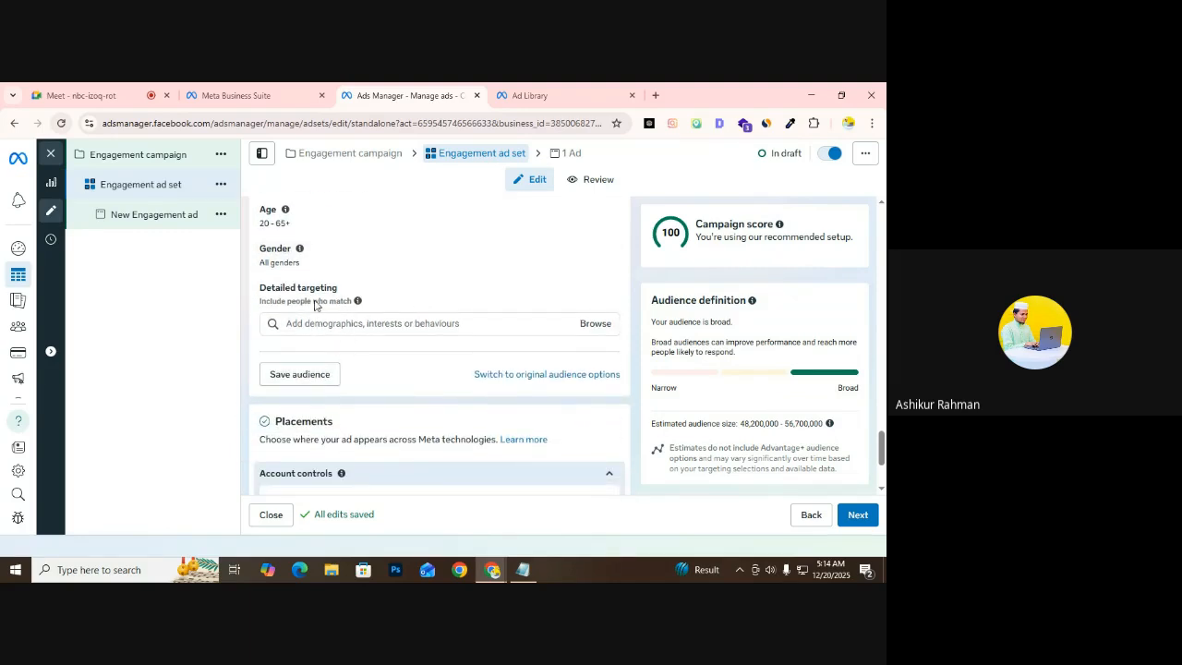
Review the ad set from the Advantage+ audience fields through locations, schedule and conversion settings
scroll(364, 328, "up", 2)
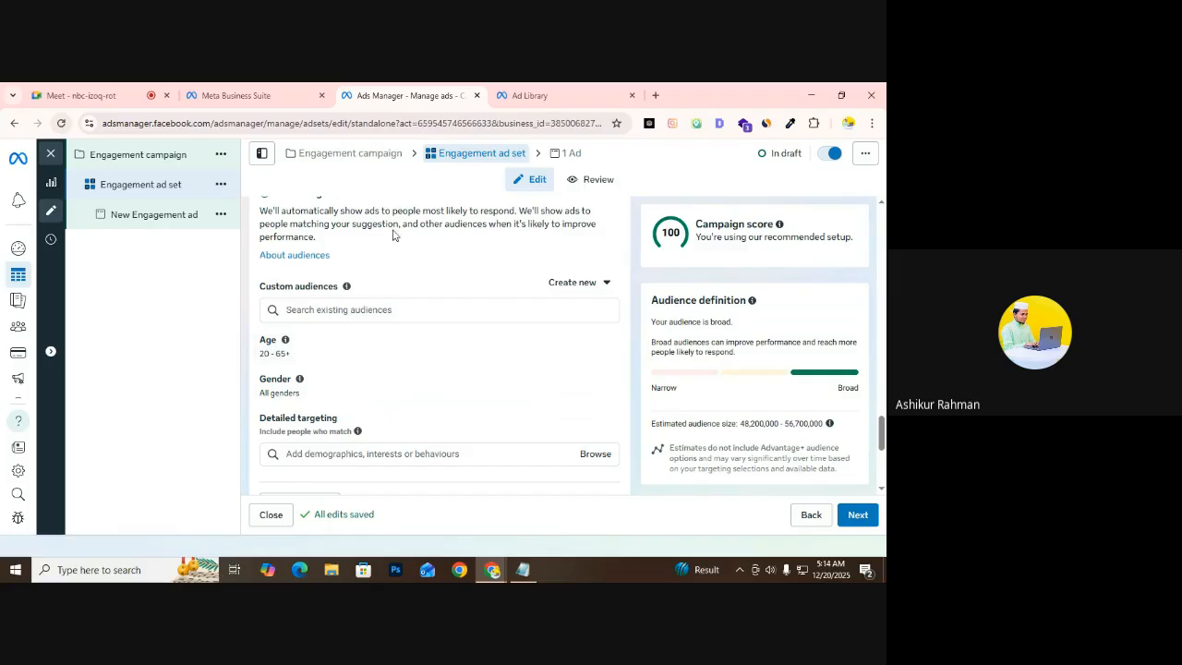
scroll(393, 234, "up", 2)
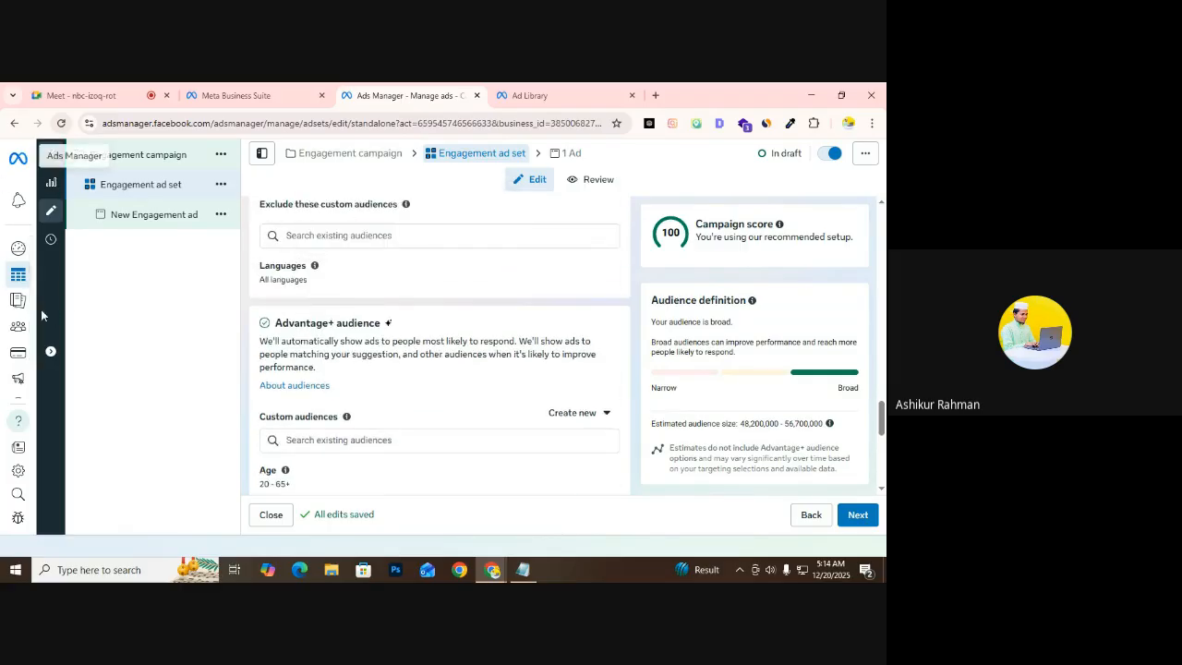
scroll(417, 396, "up", 4)
scroll(602, 395, "up", 1)
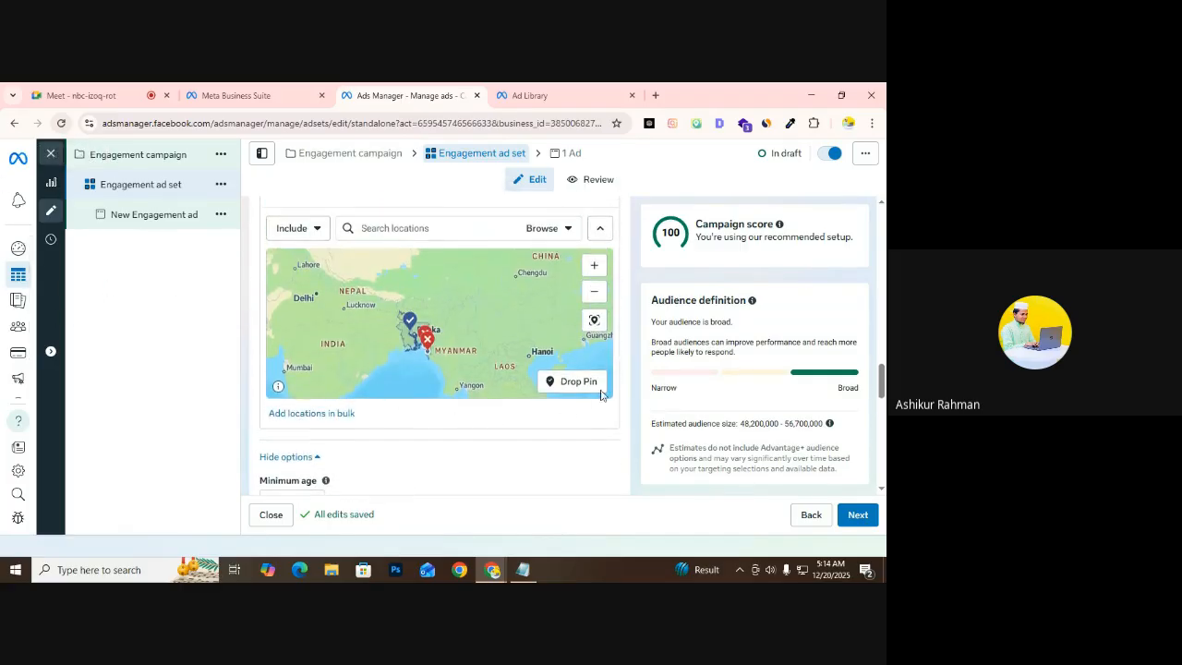
scroll(389, 245, "up", 2)
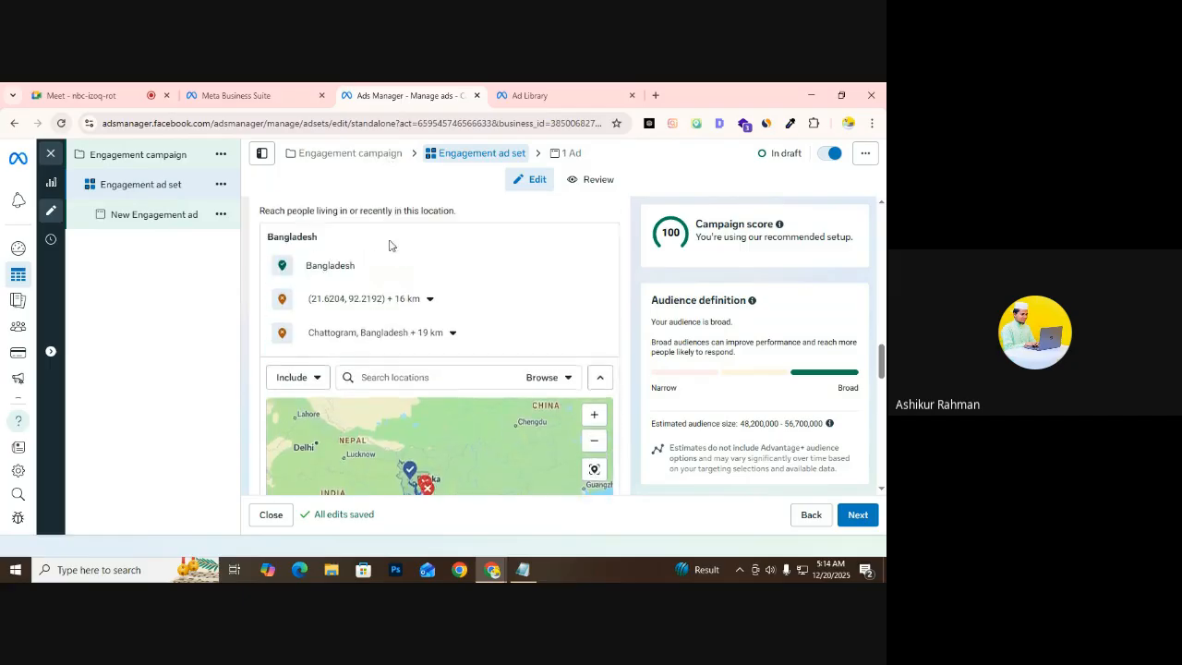
scroll(389, 245, "up", 5)
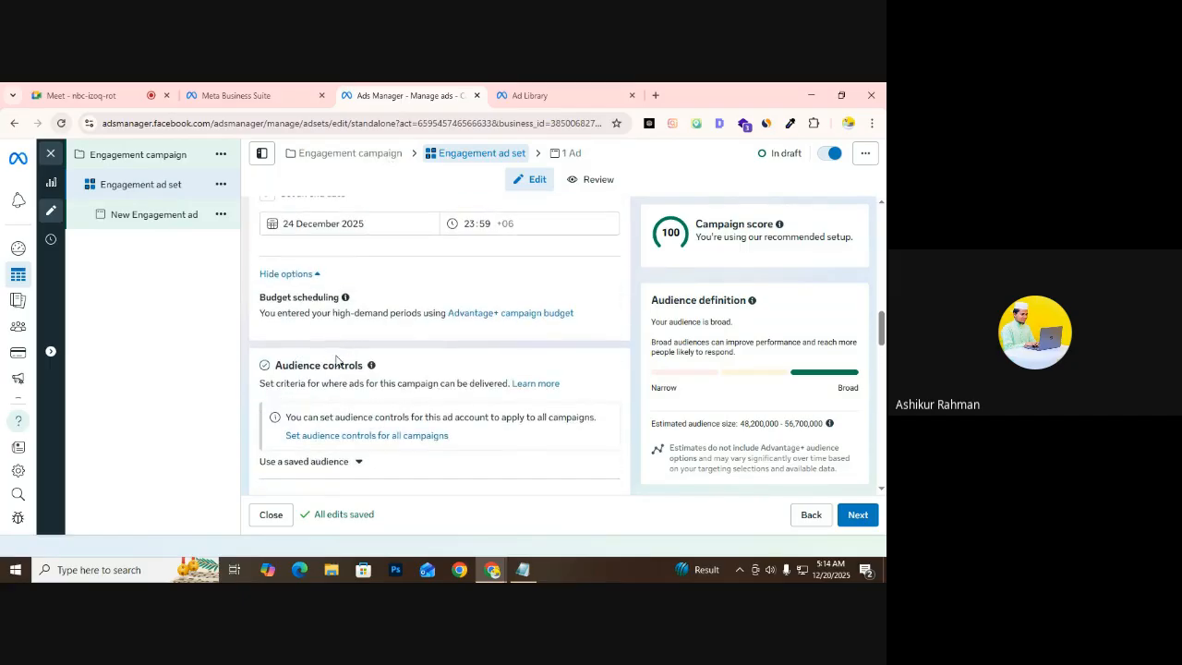
scroll(336, 360, "up", 3)
scroll(303, 399, "up", 14)
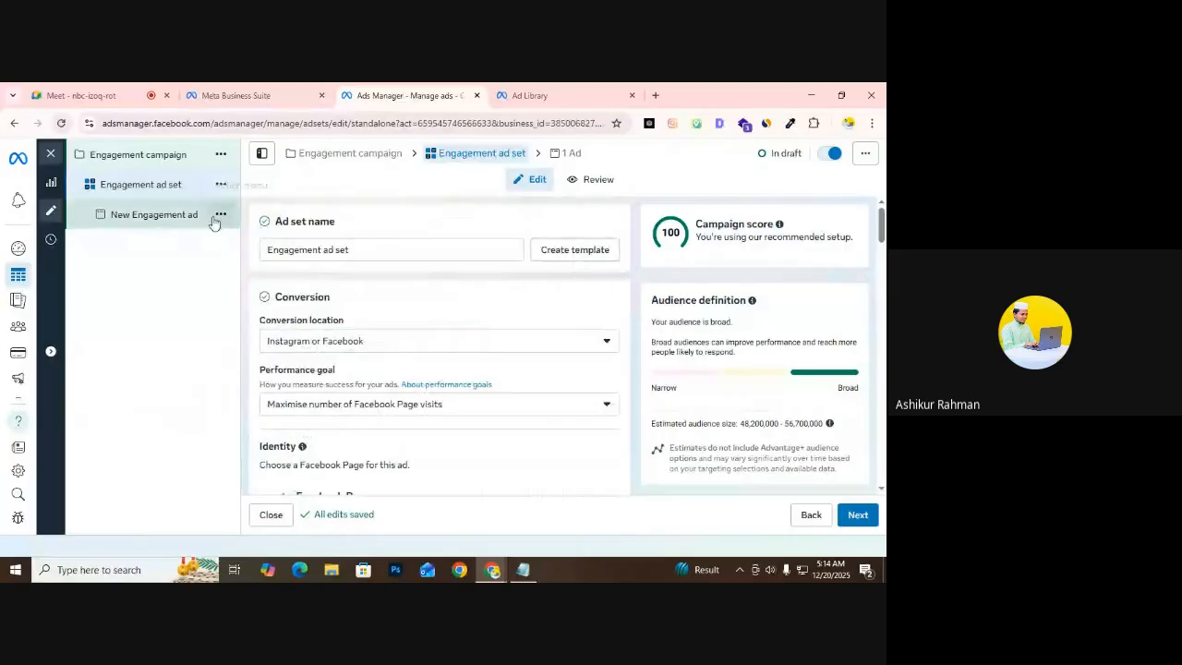
scroll(401, 324, "down", 10)
scroll(407, 357, "down", 8)
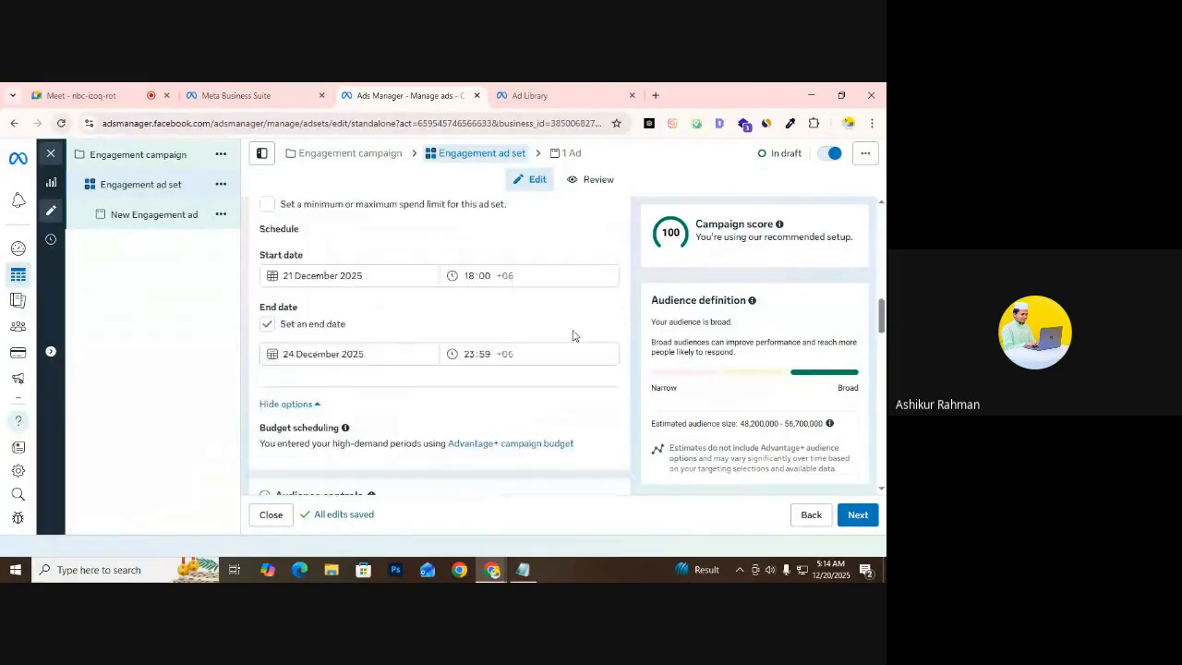
scroll(263, 295, "up", 3)
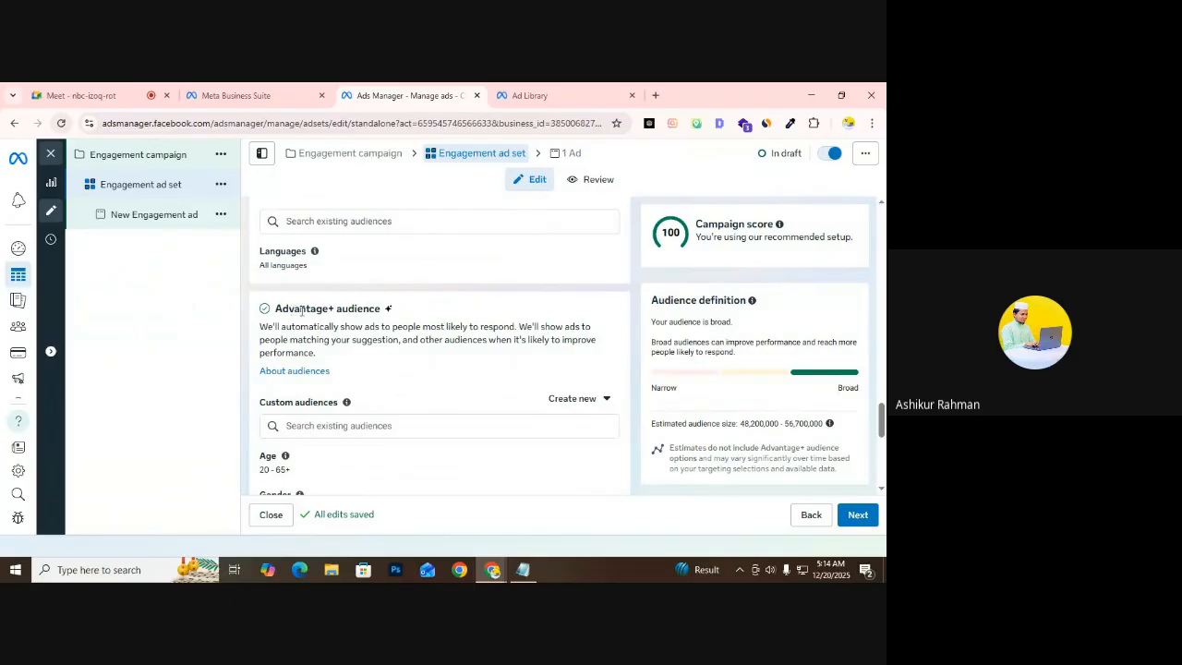
Examine the Advantage+ audience suggestion fields for age, gender and targeting, and check the list of existing custom audiences
double_click(361, 310)
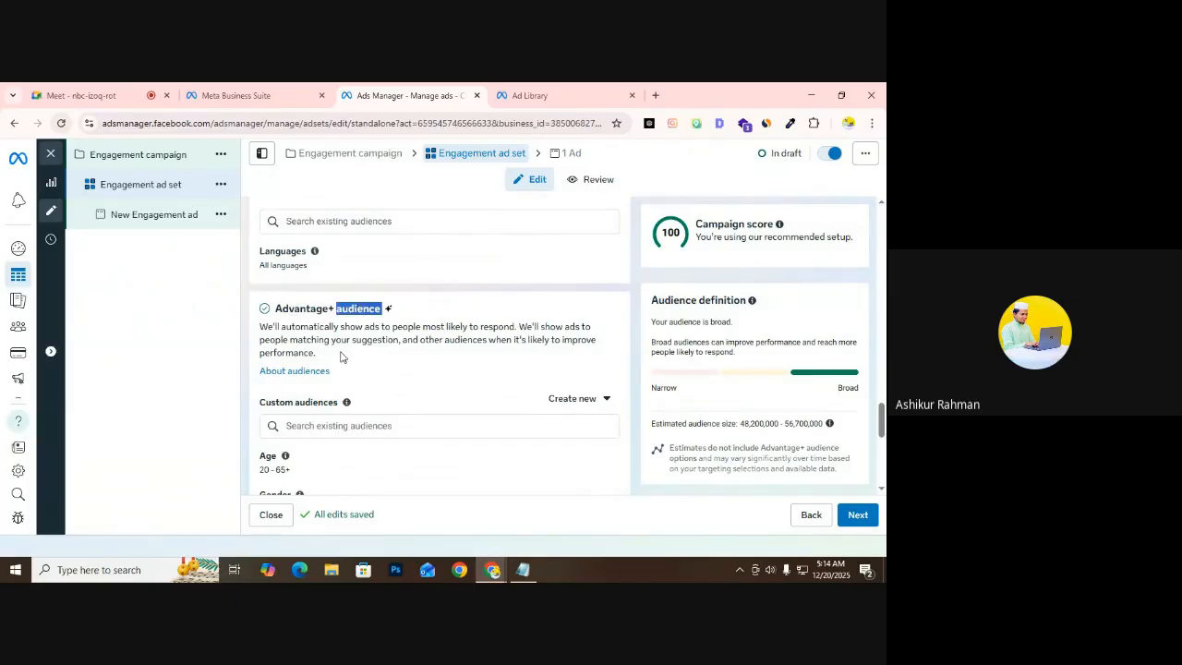
scroll(340, 357, "down", 3)
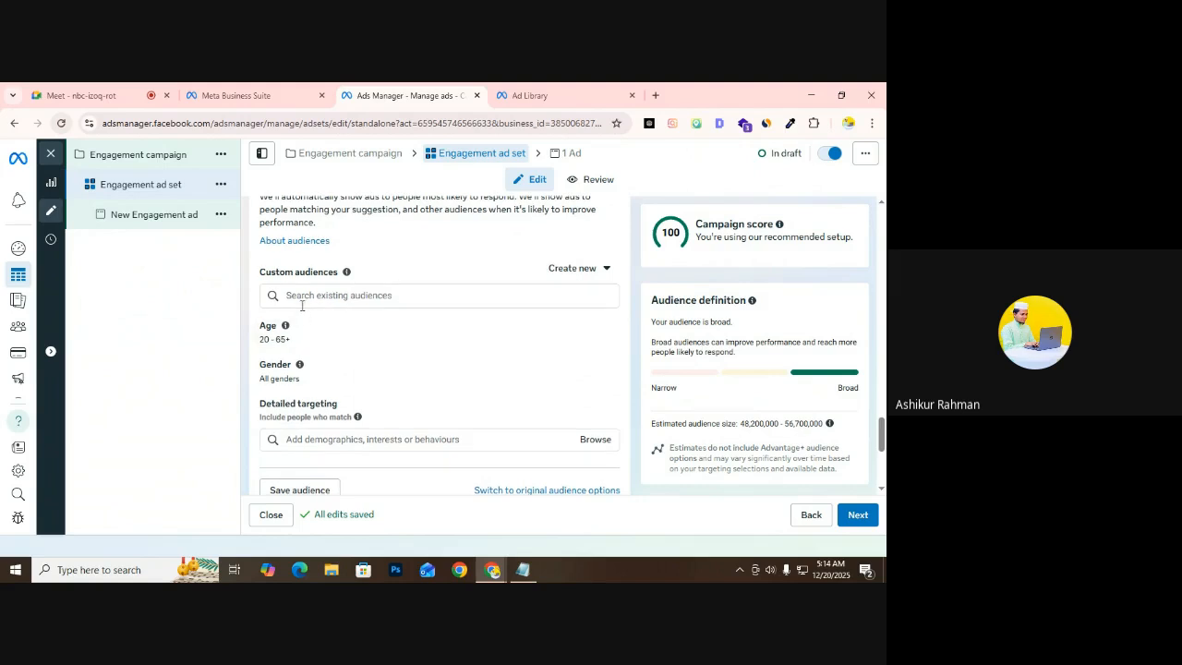
left_click(308, 297)
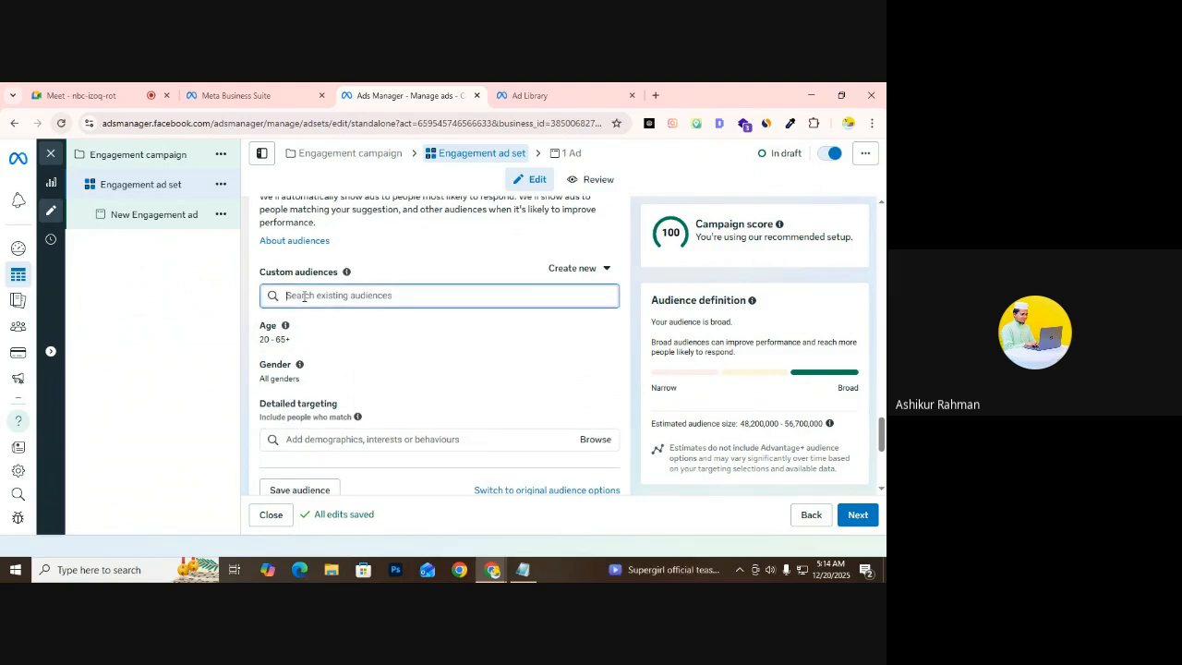
left_click(256, 301)
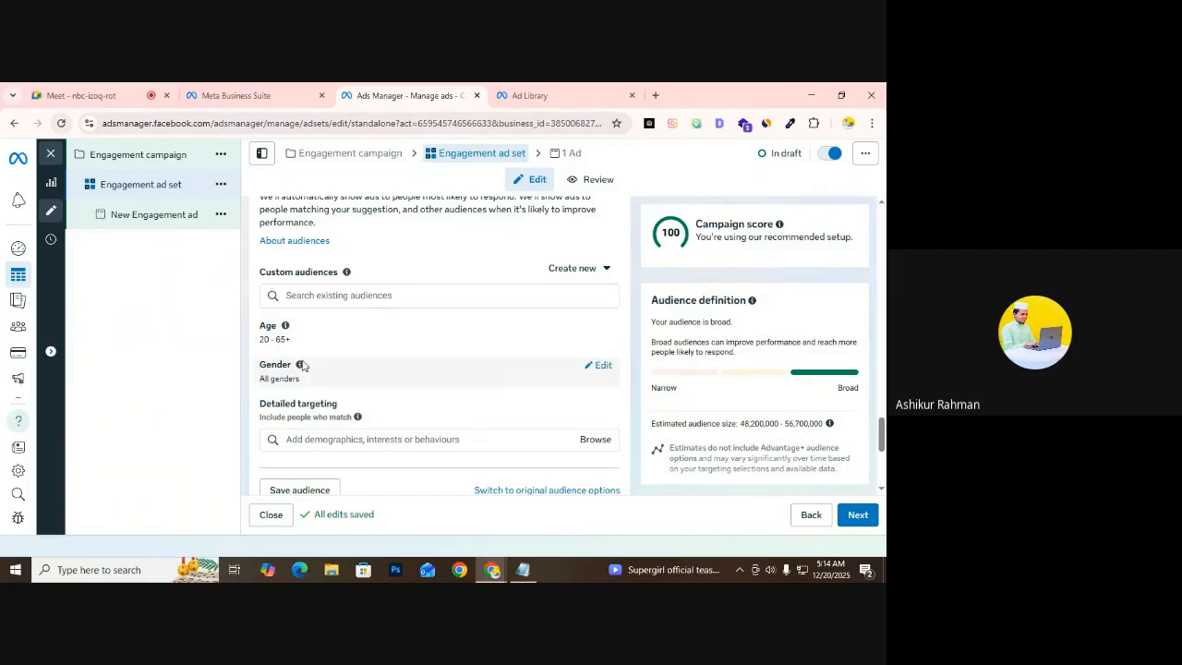
mouse_move(299, 366)
scroll(323, 402, "down", 1)
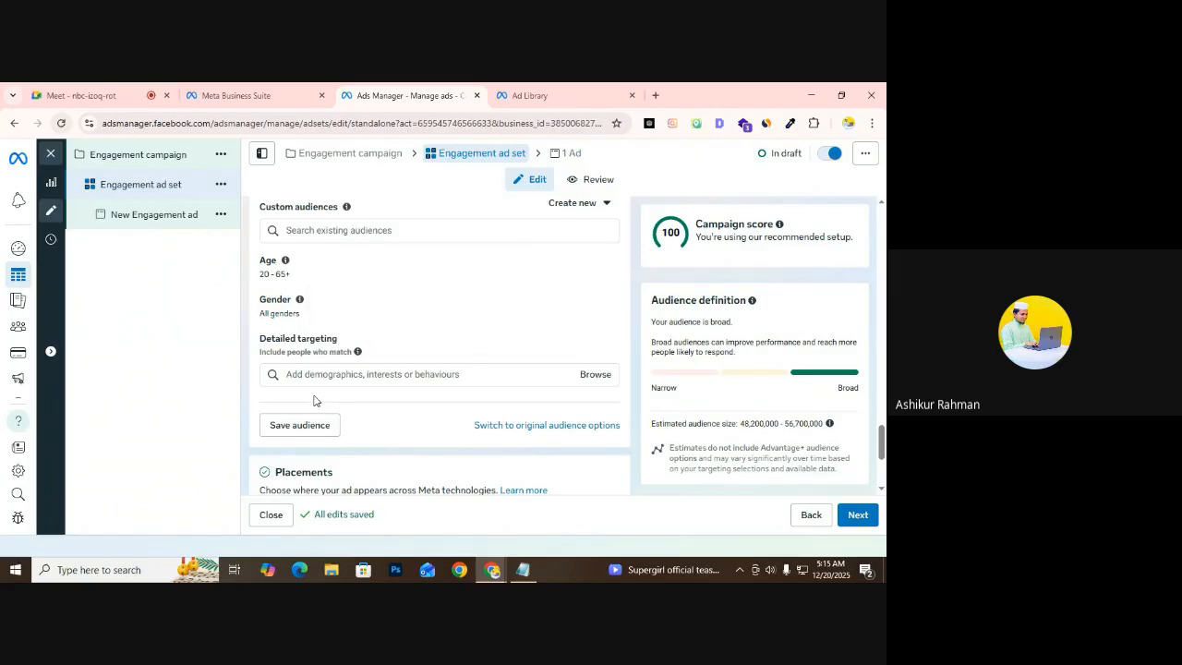
scroll(353, 360, "up", 1)
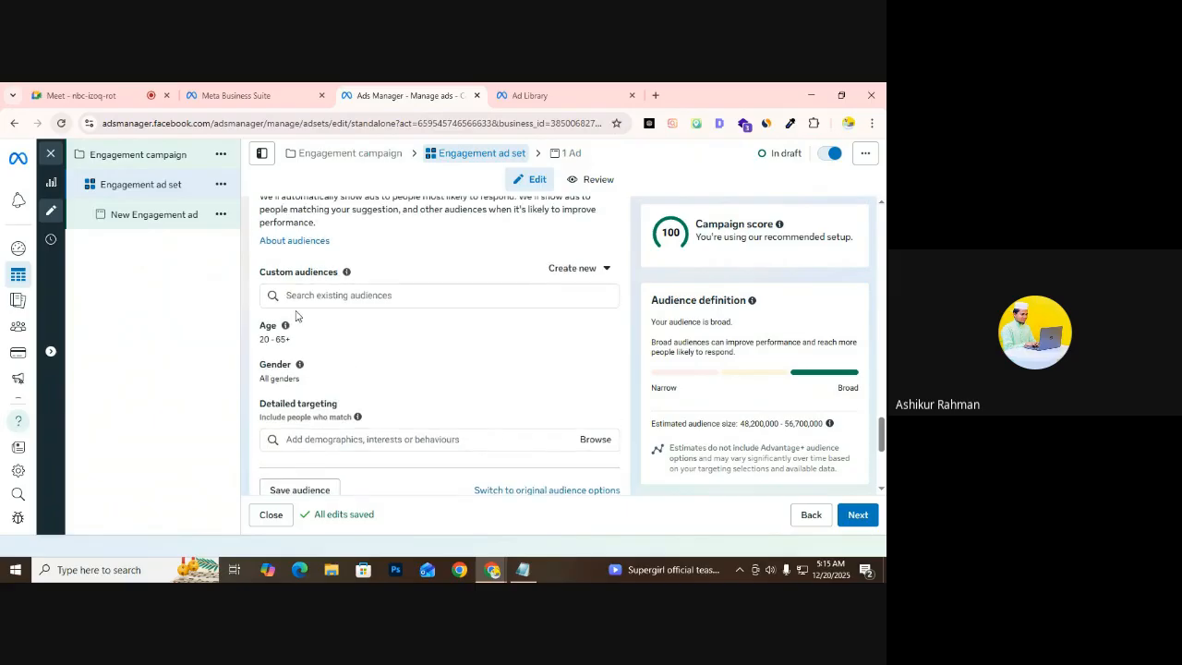
left_click(313, 292)
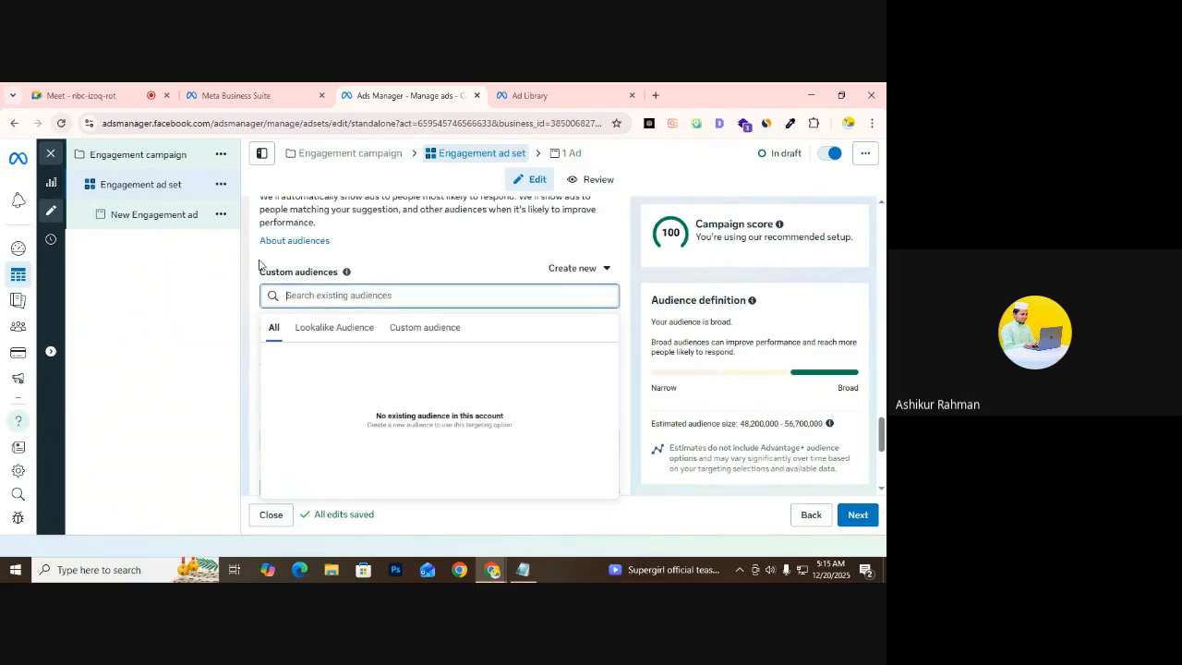
Compare the custom audience exclusion field with the Advantage+ custom audiences field and recheck its list of existing audiences
scroll(278, 373, "up", 1)
scroll(278, 373, "up", 3)
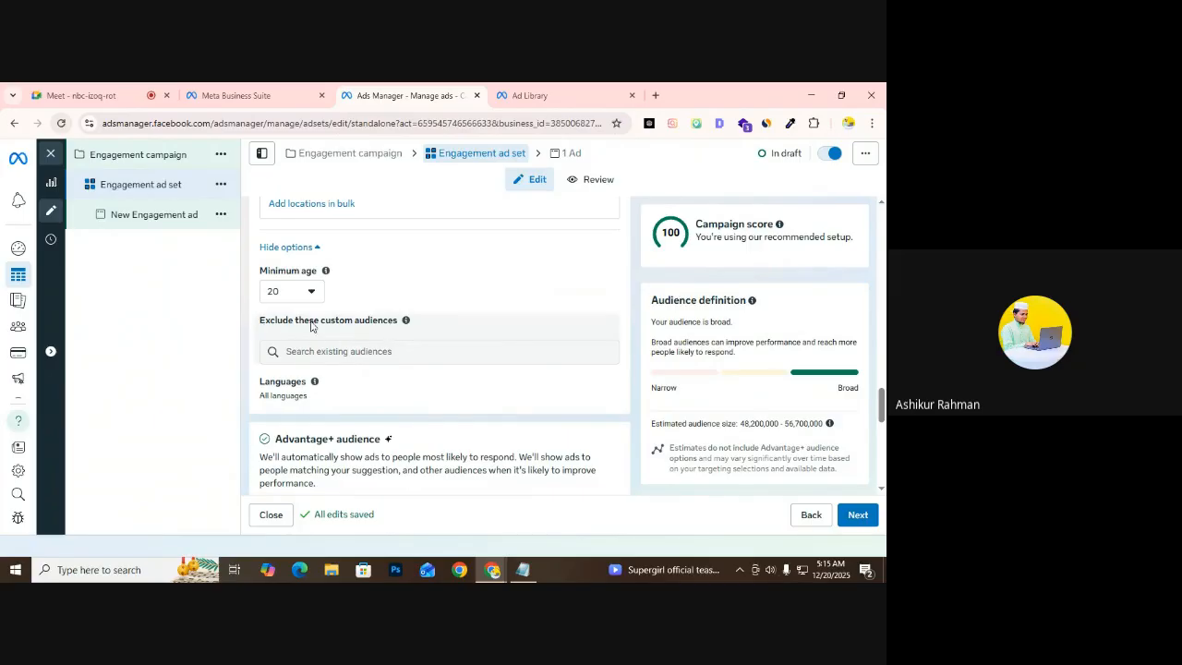
mouse_move(406, 321)
scroll(405, 344, "down", 2)
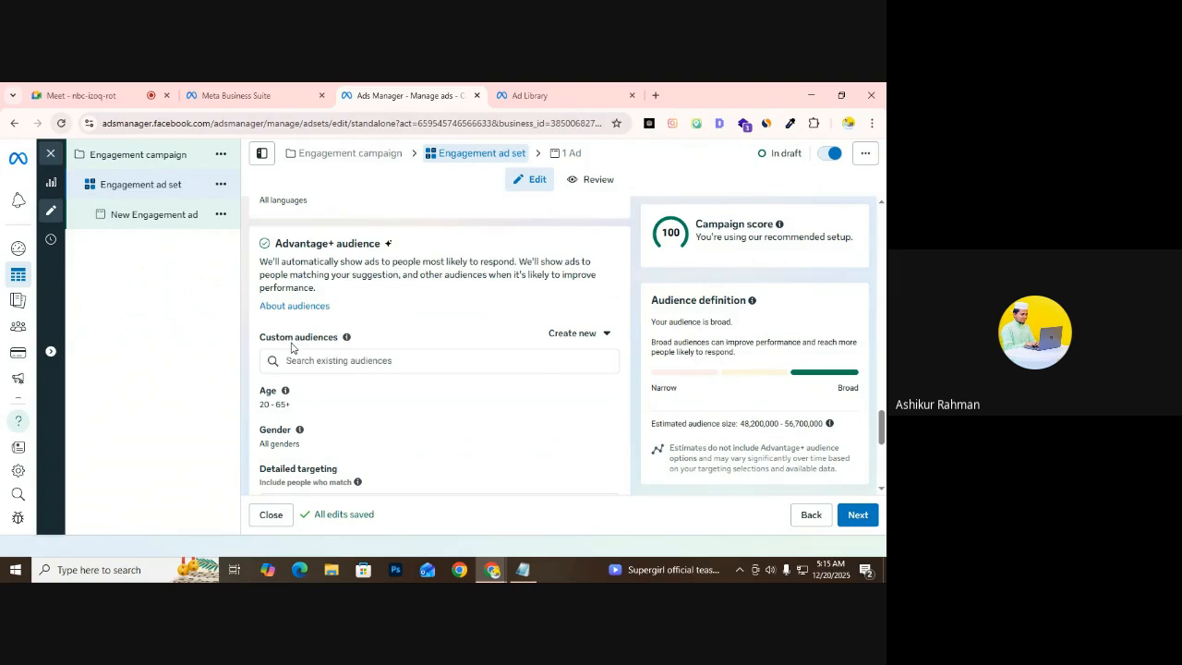
left_click(330, 359)
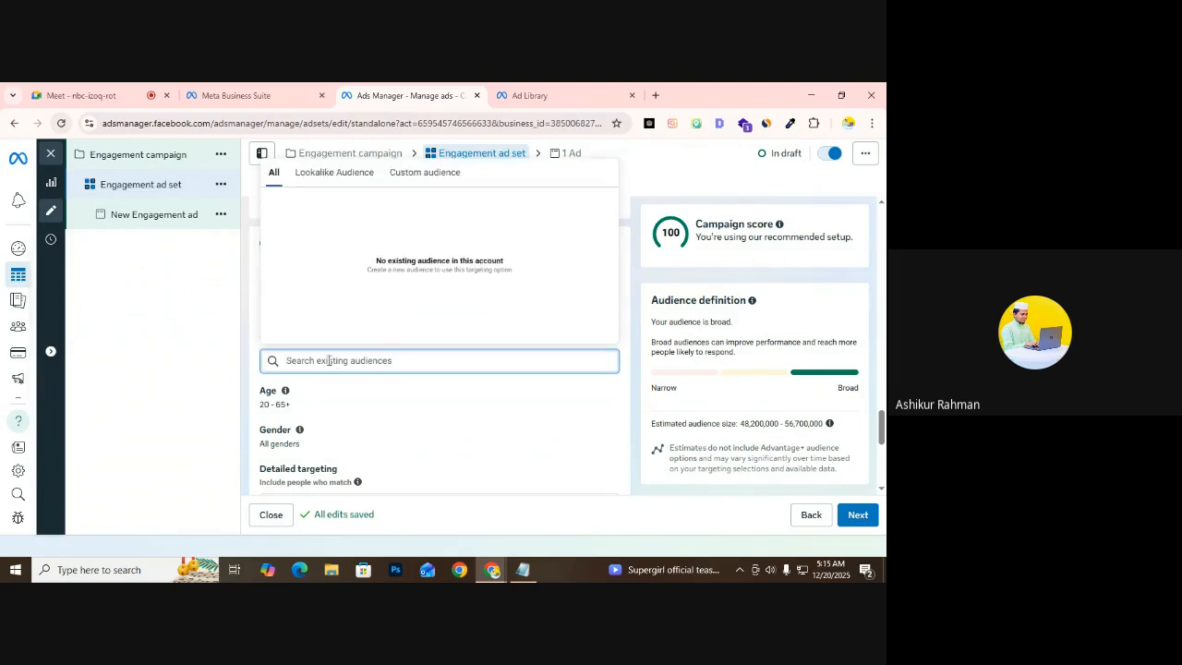
left_click(254, 333)
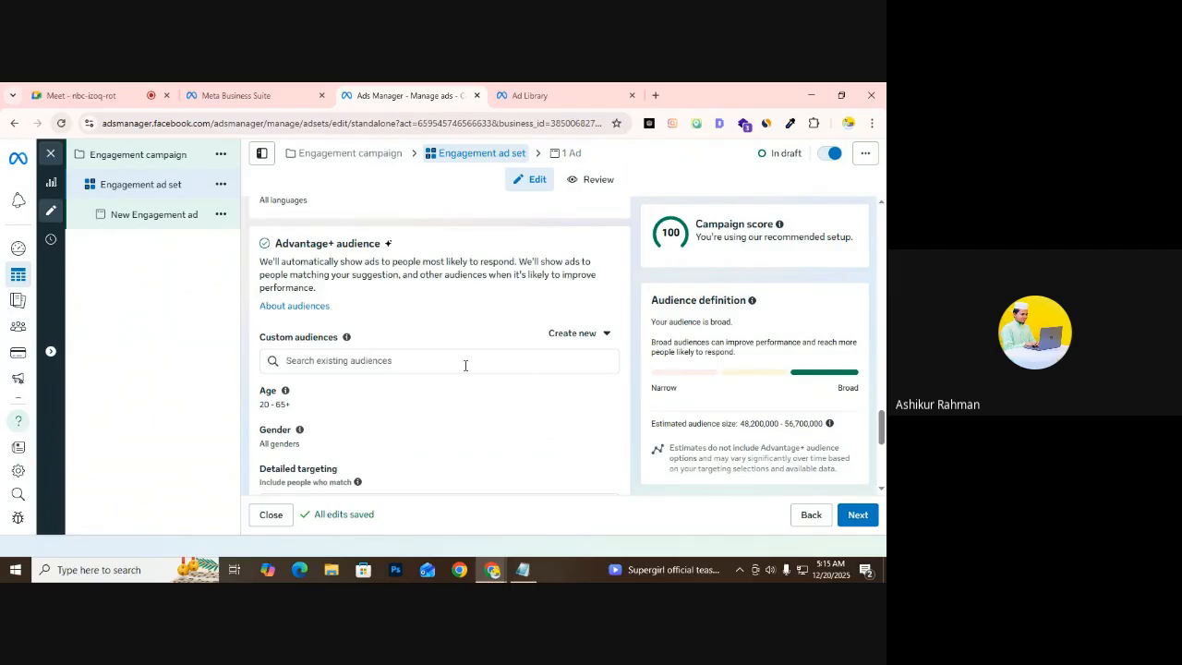
Locate Audiences in the main navigation, search the Advantage+ custom audiences for "f", then clear the search
mouse_move(35, 346)
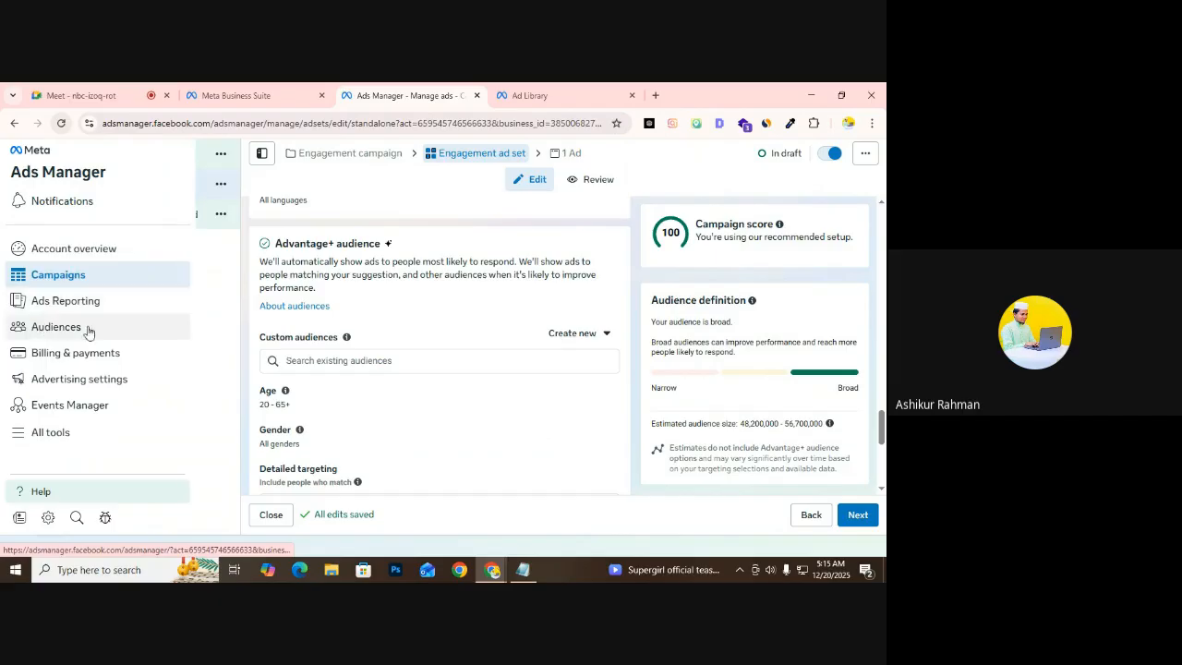
left_click(318, 362)
type("f")
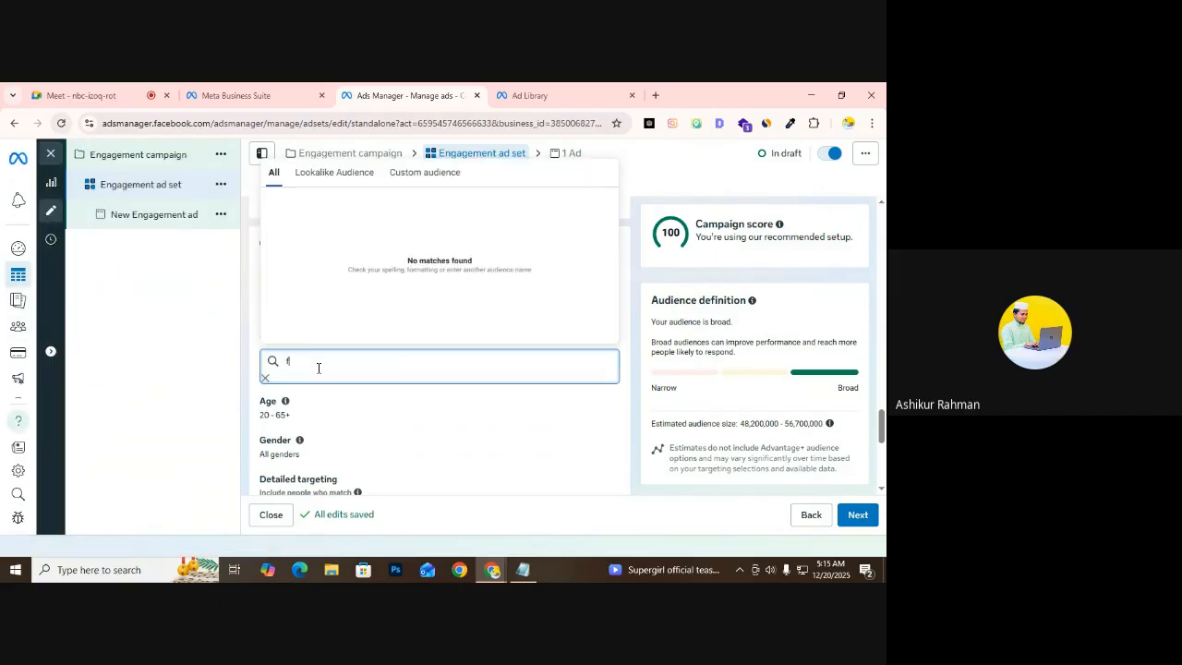
key("BackSpace")
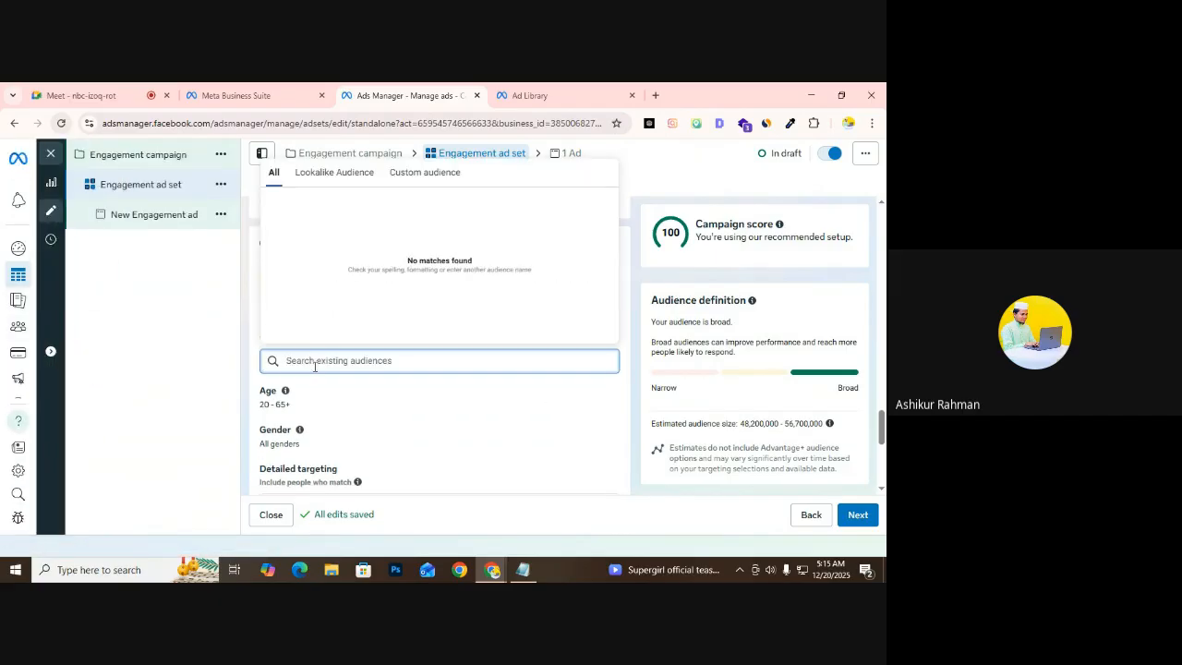
left_click(248, 338)
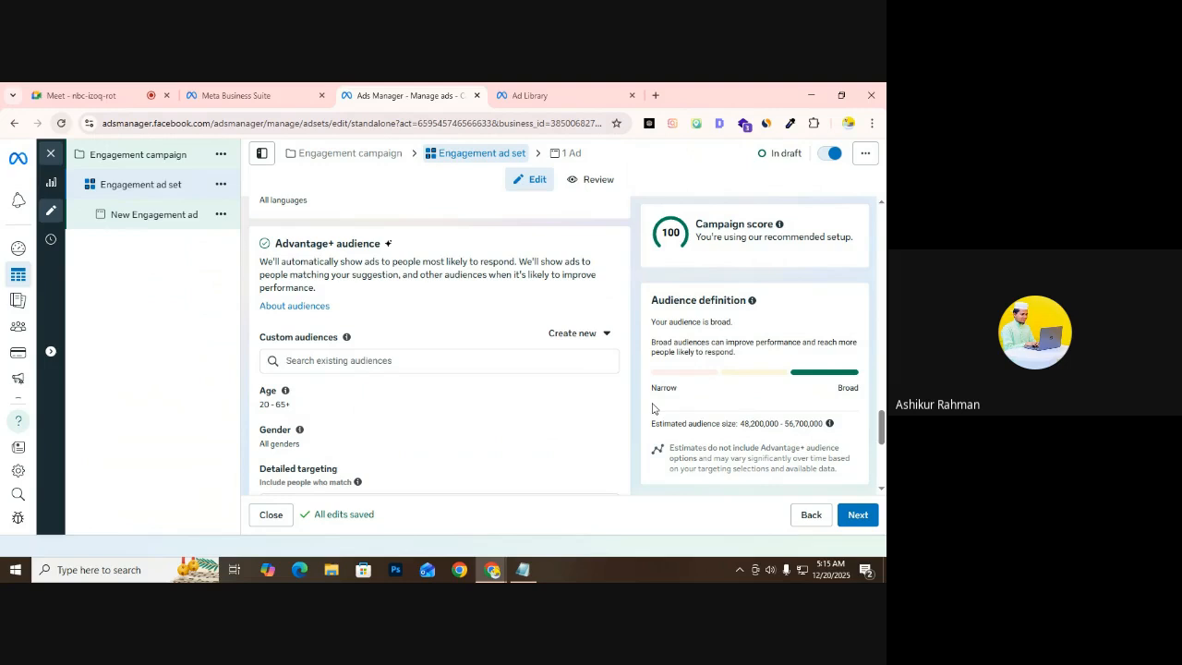
Set the upper age limit of the Advantage+ audience suggestion to 50
scroll(365, 390, "down", 1)
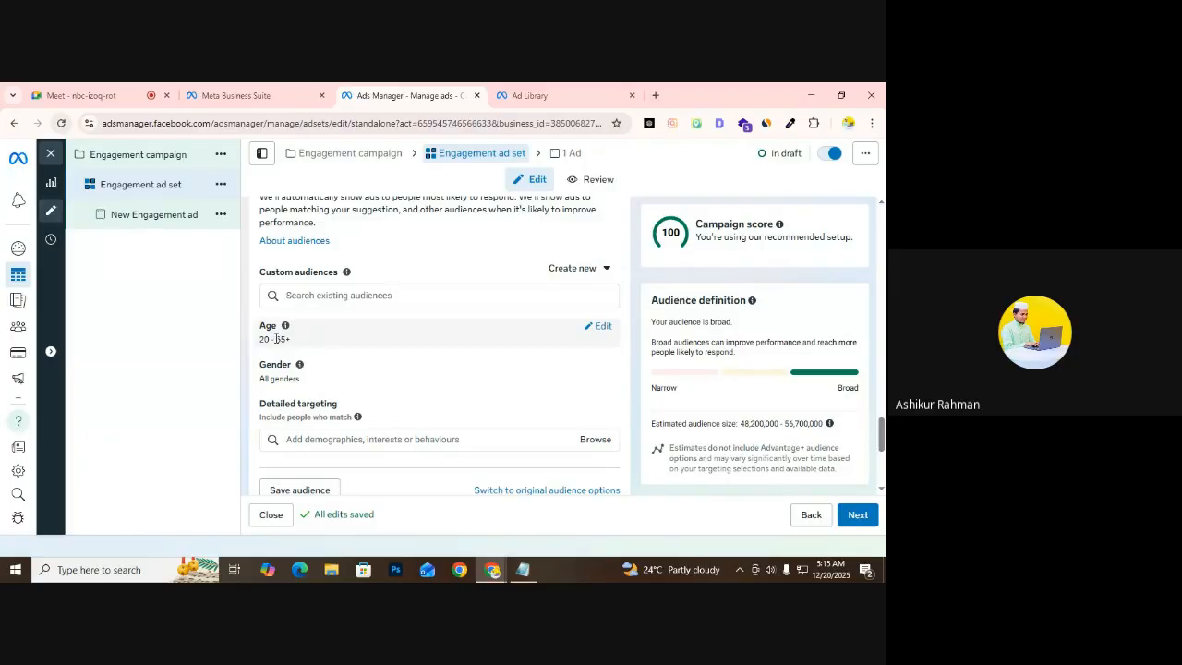
left_click(598, 329)
left_click(362, 346)
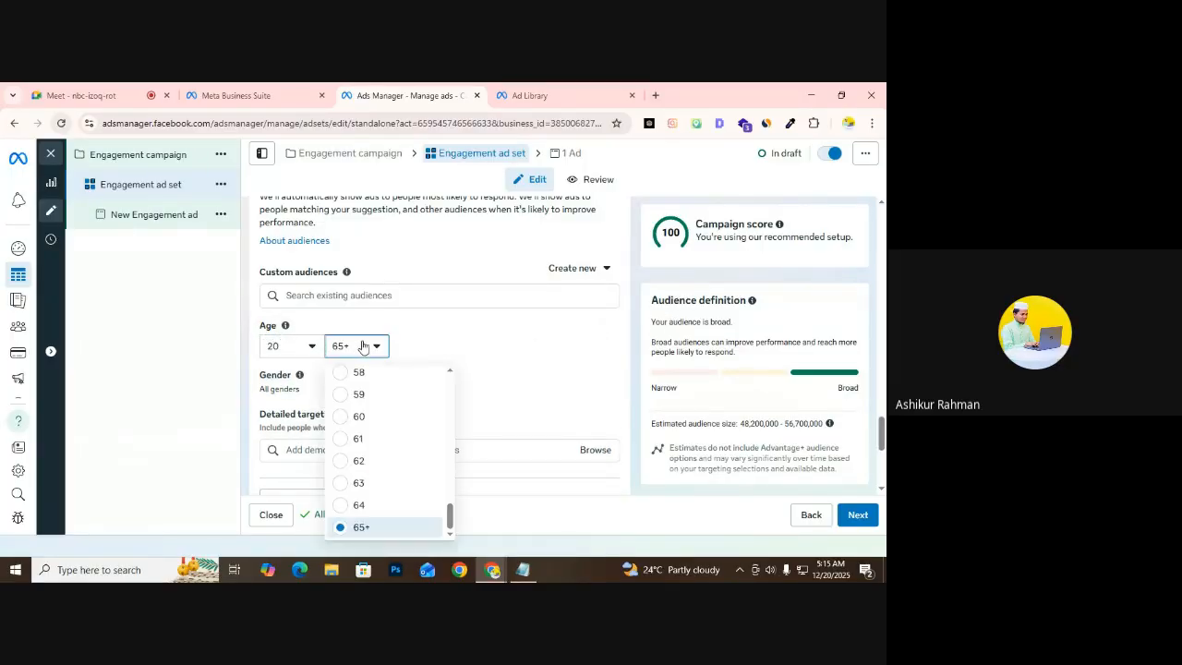
scroll(358, 425, "up", 5)
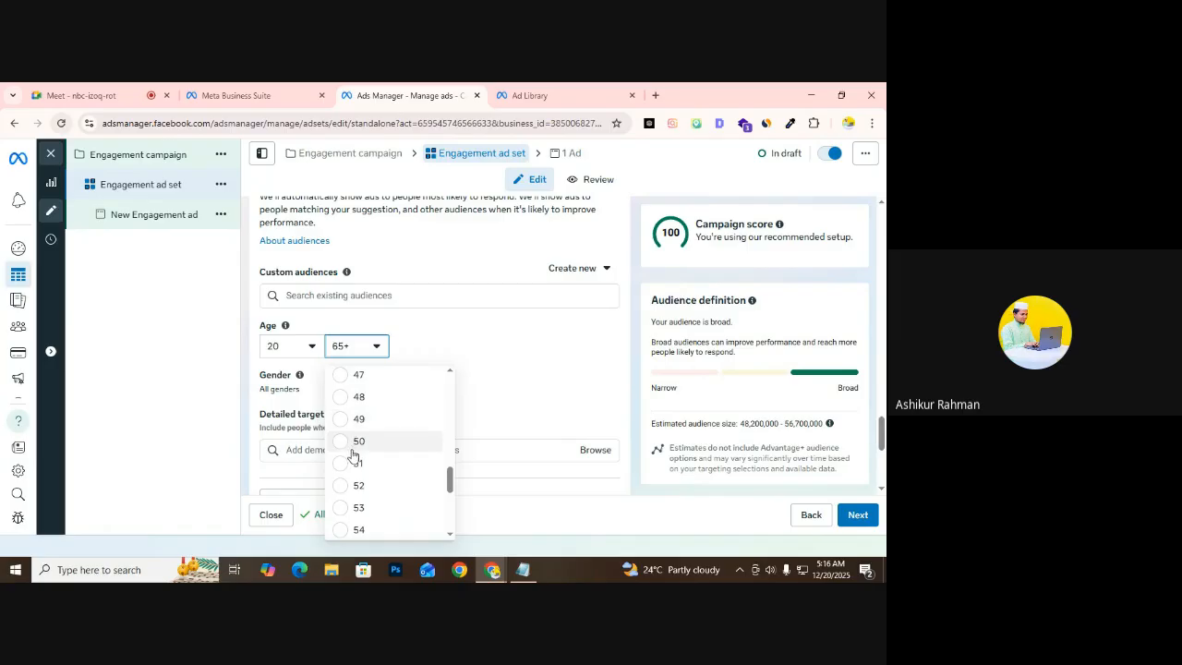
left_click(356, 442)
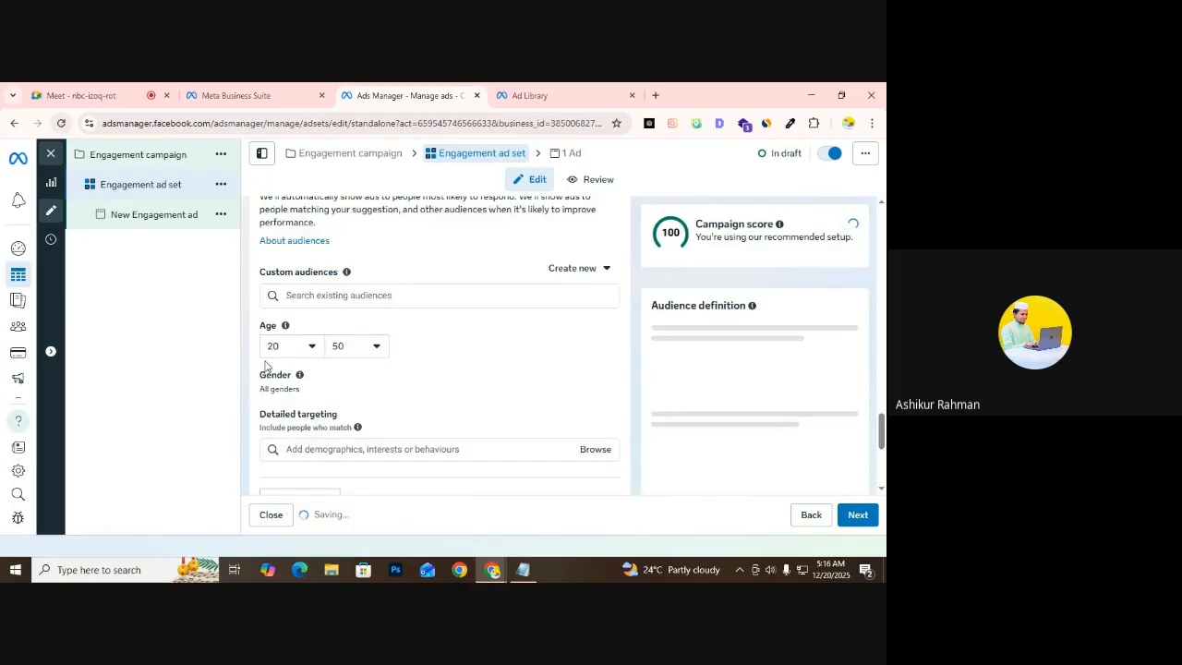
Examine the Gender setting and the Detailed targeting field in the audience suggestion
scroll(265, 366, "down", 1)
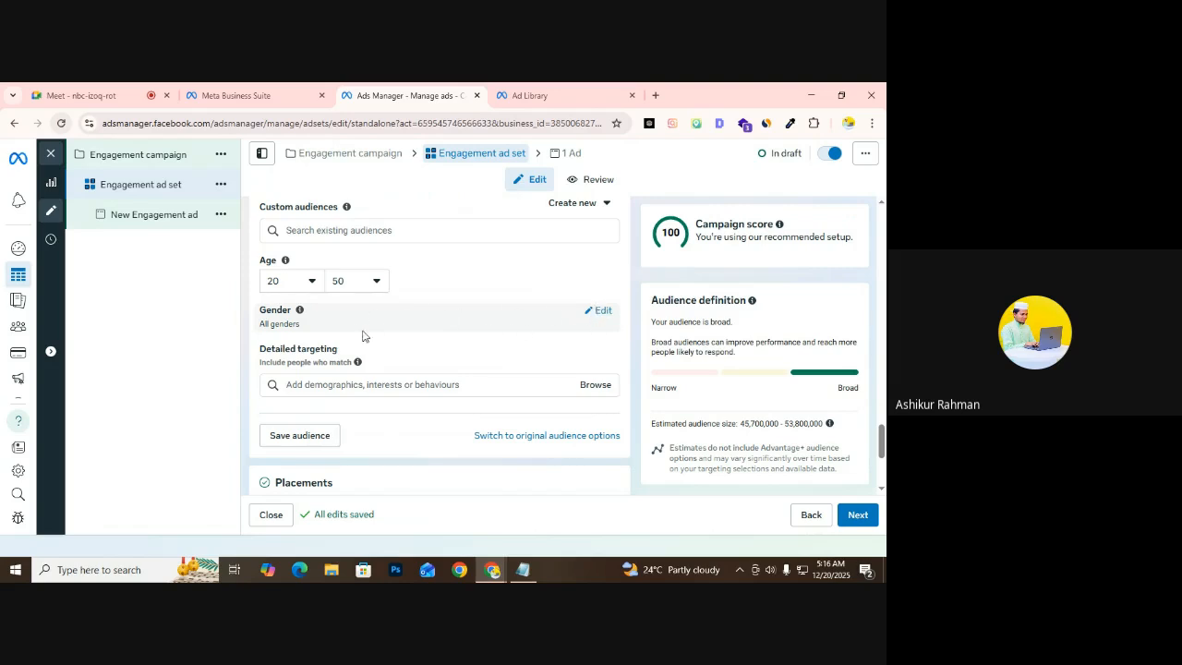
mouse_move(300, 310)
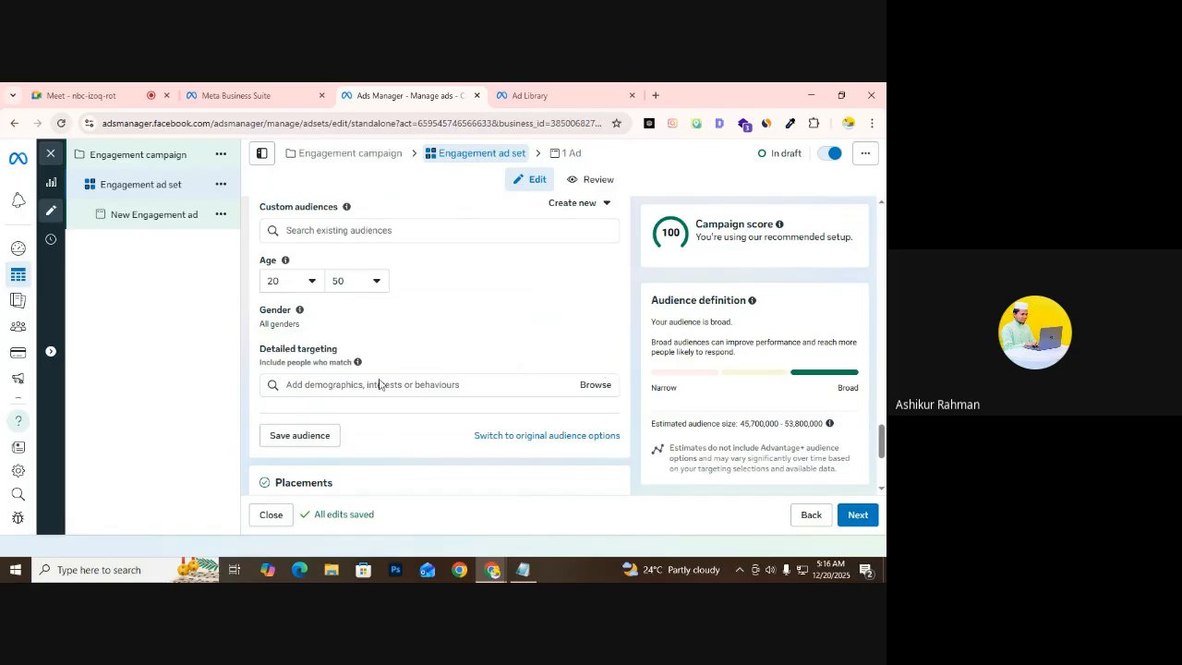
scroll(266, 345, "down", 1)
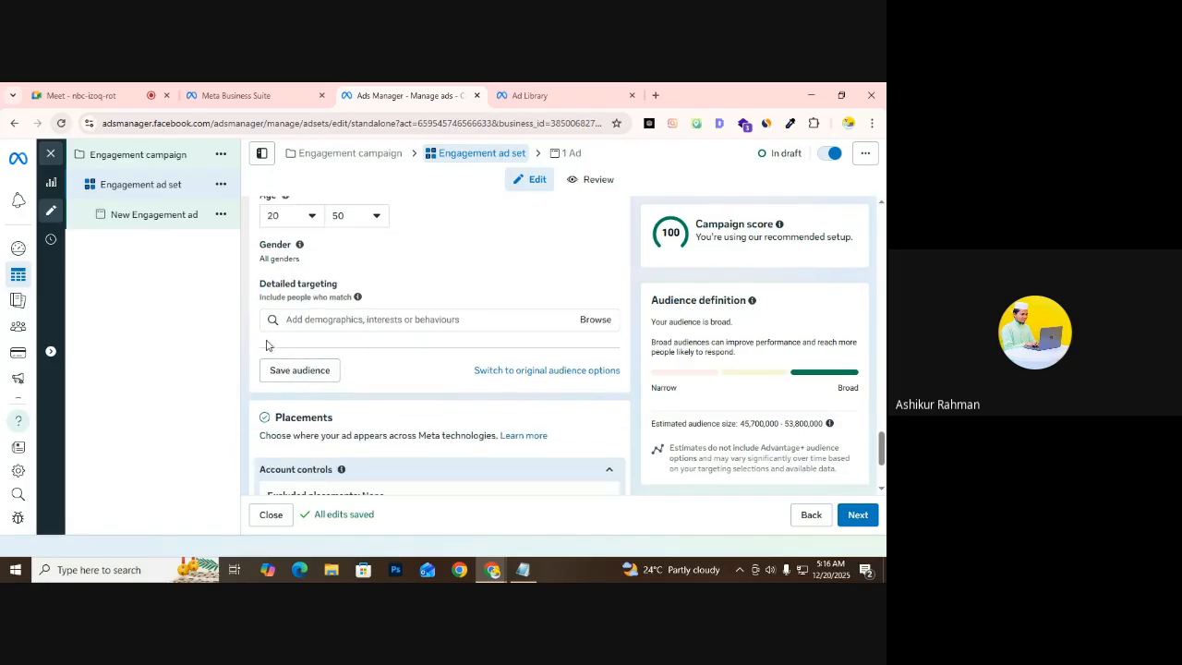
triple_click(280, 289)
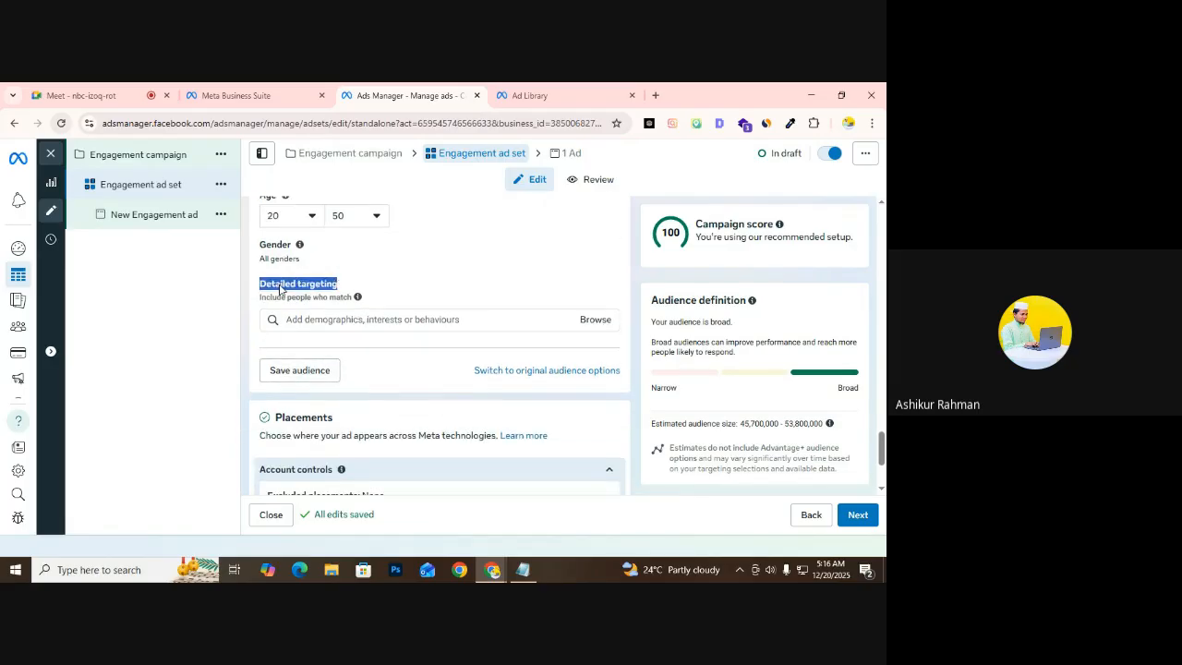
Browse the Detailed targeting categories and examine the education levels under Demographics > Education
left_click(311, 320)
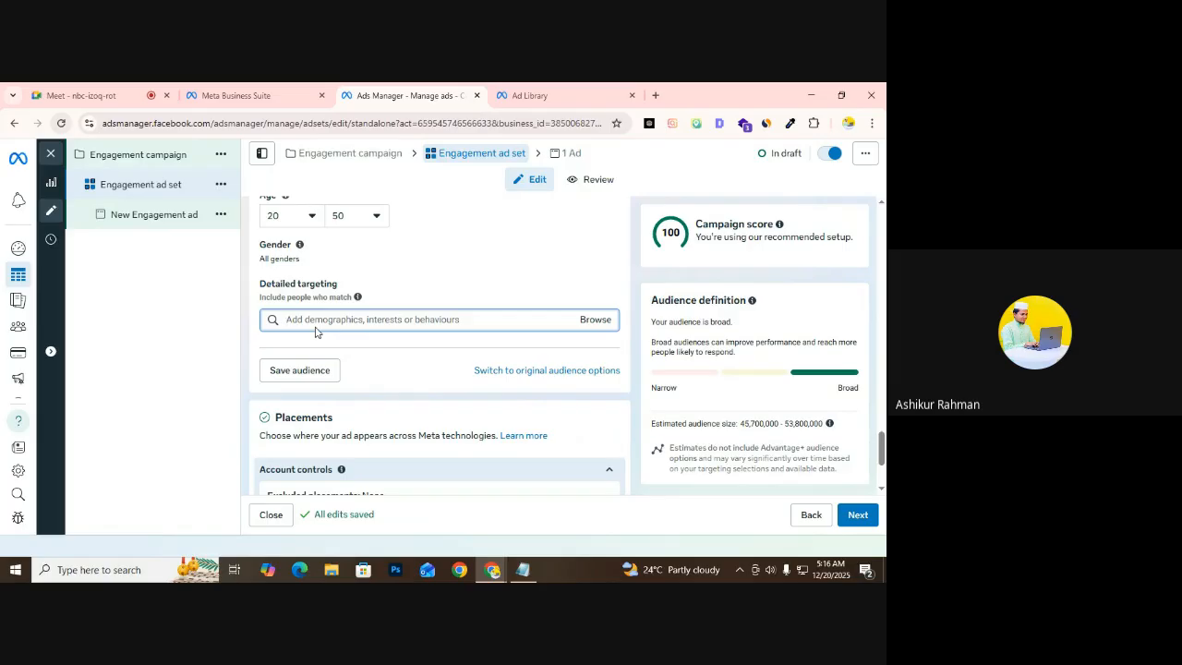
left_click(593, 325)
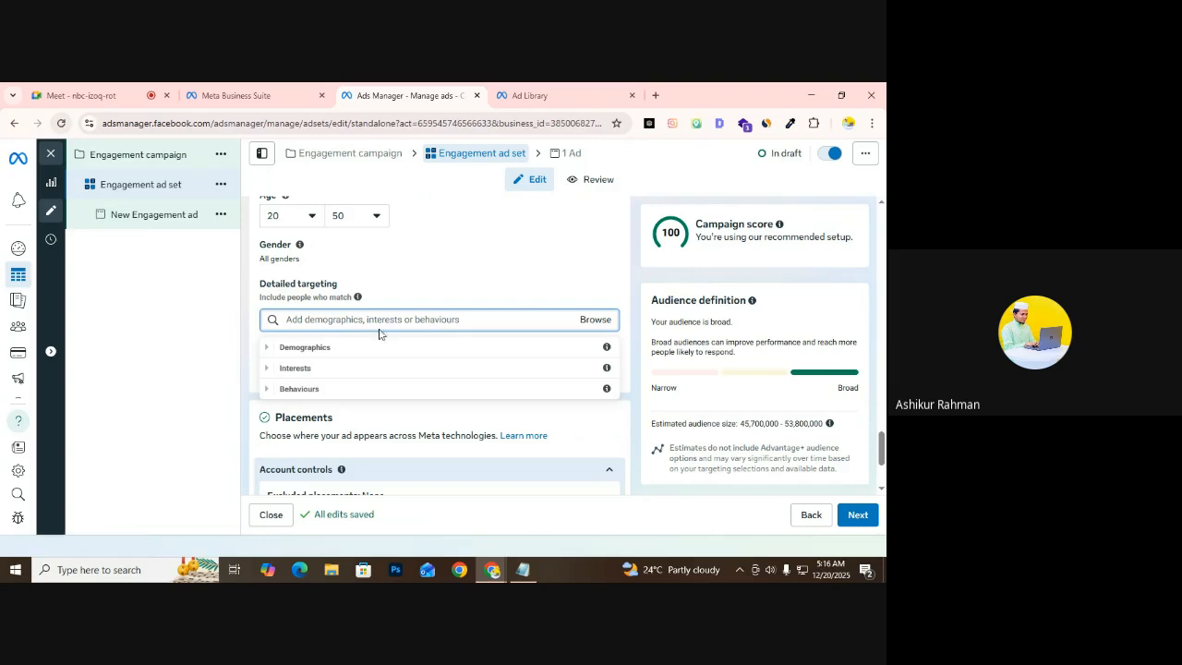
left_click(264, 349)
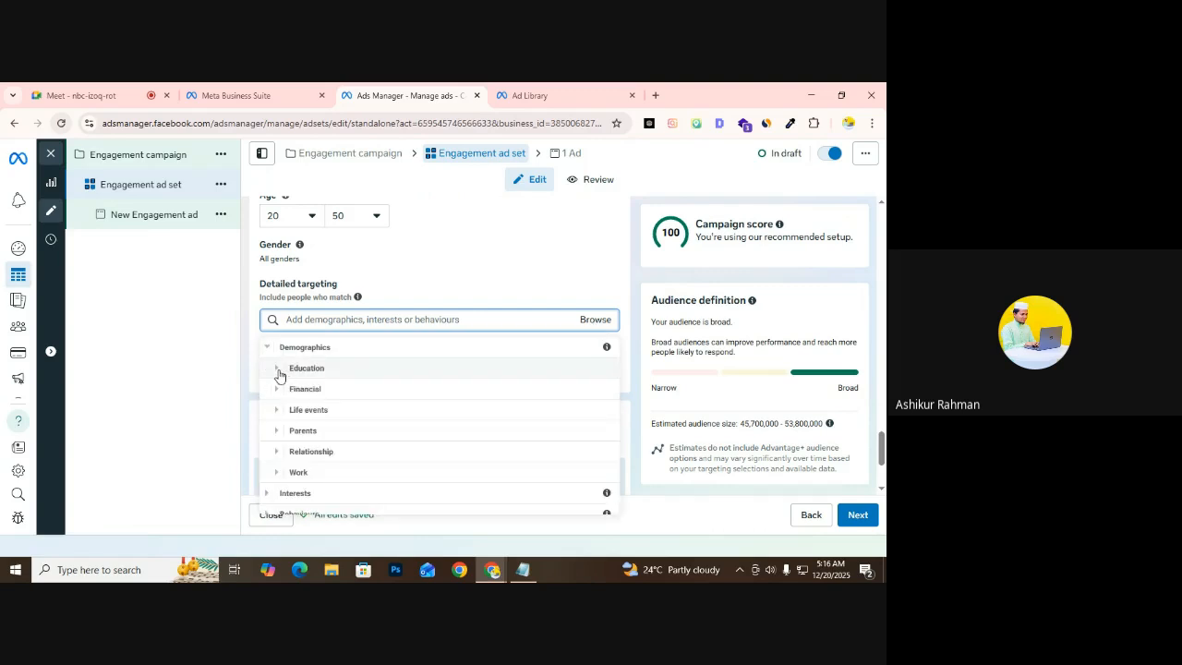
left_click(280, 372)
left_click(287, 373)
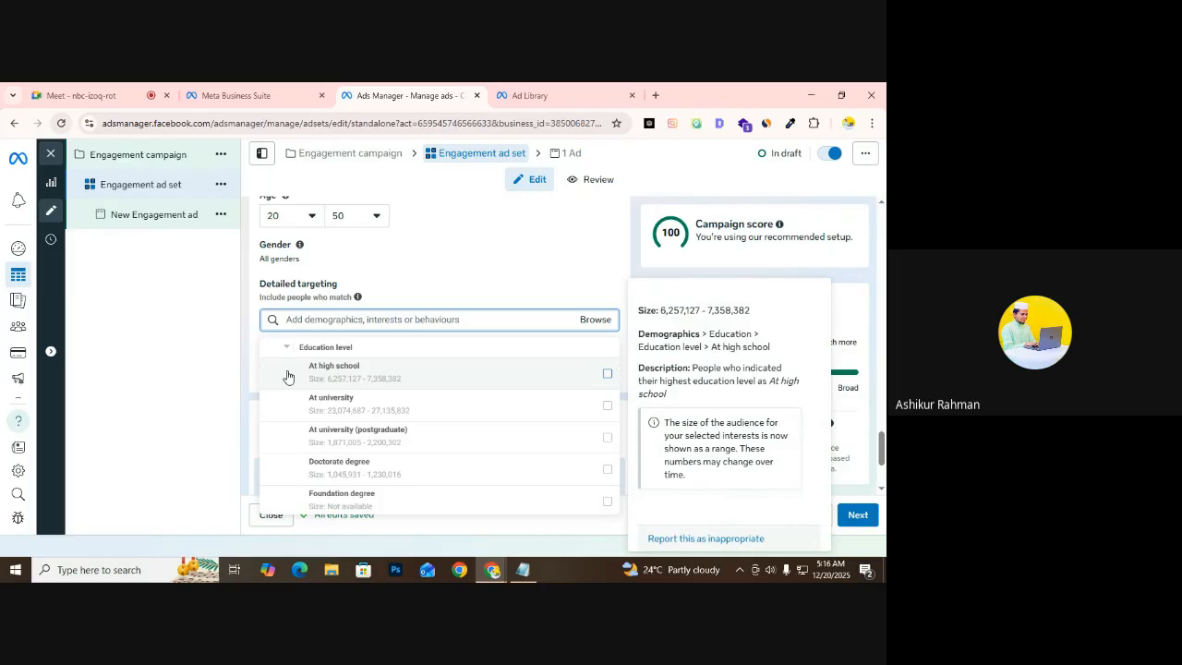
scroll(303, 411, "down", 5)
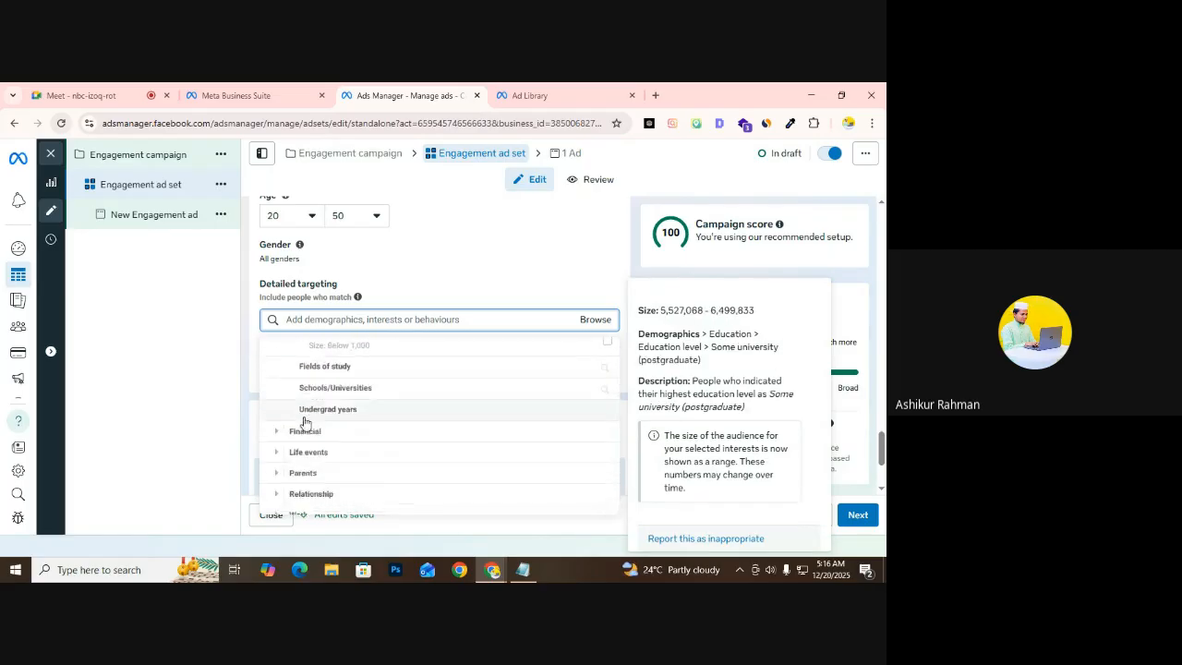
Examine the household income options under Demographics > Financial > Income, then collapse the Demographics category
left_click(279, 394)
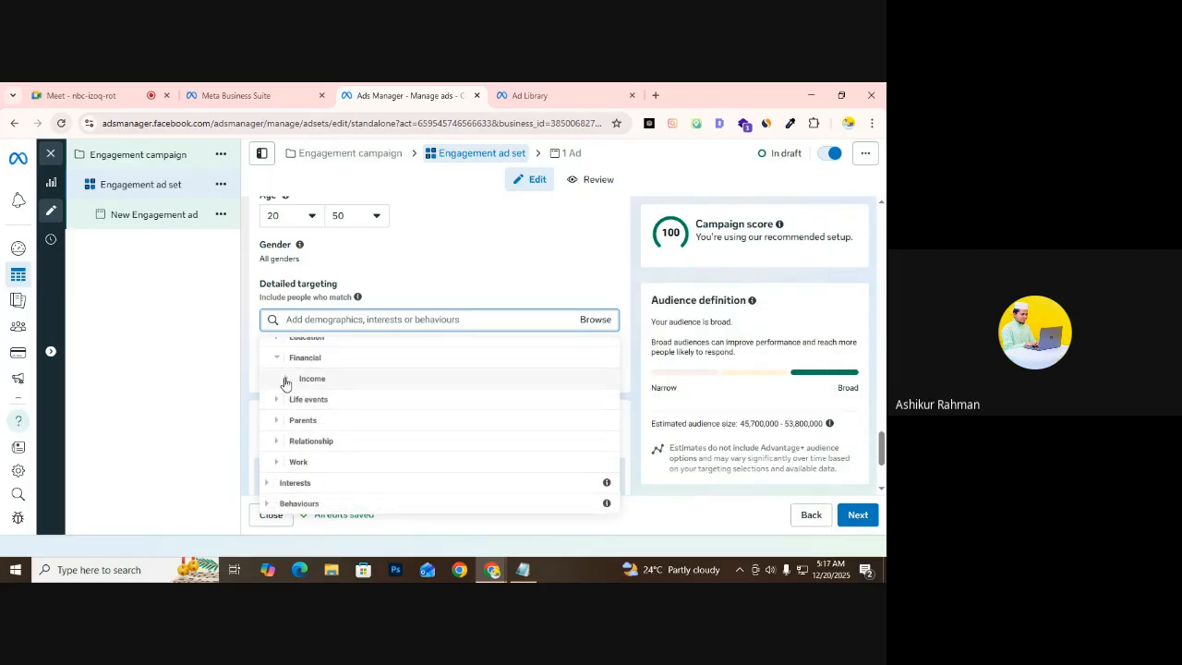
left_click(285, 381)
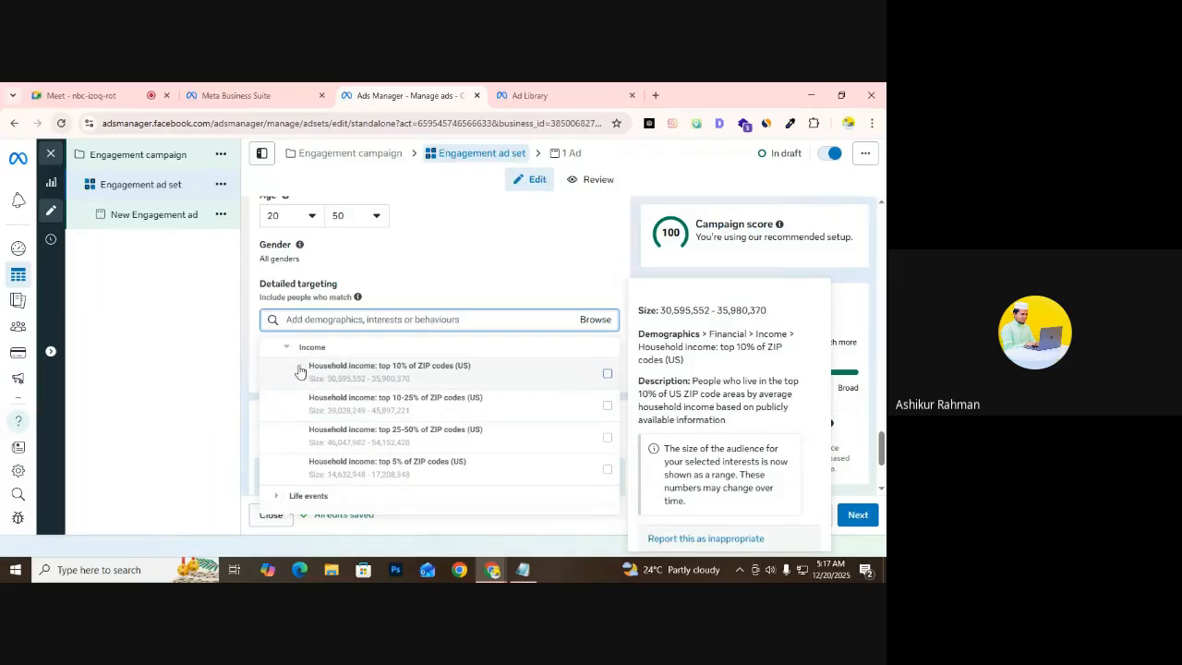
left_click(291, 348)
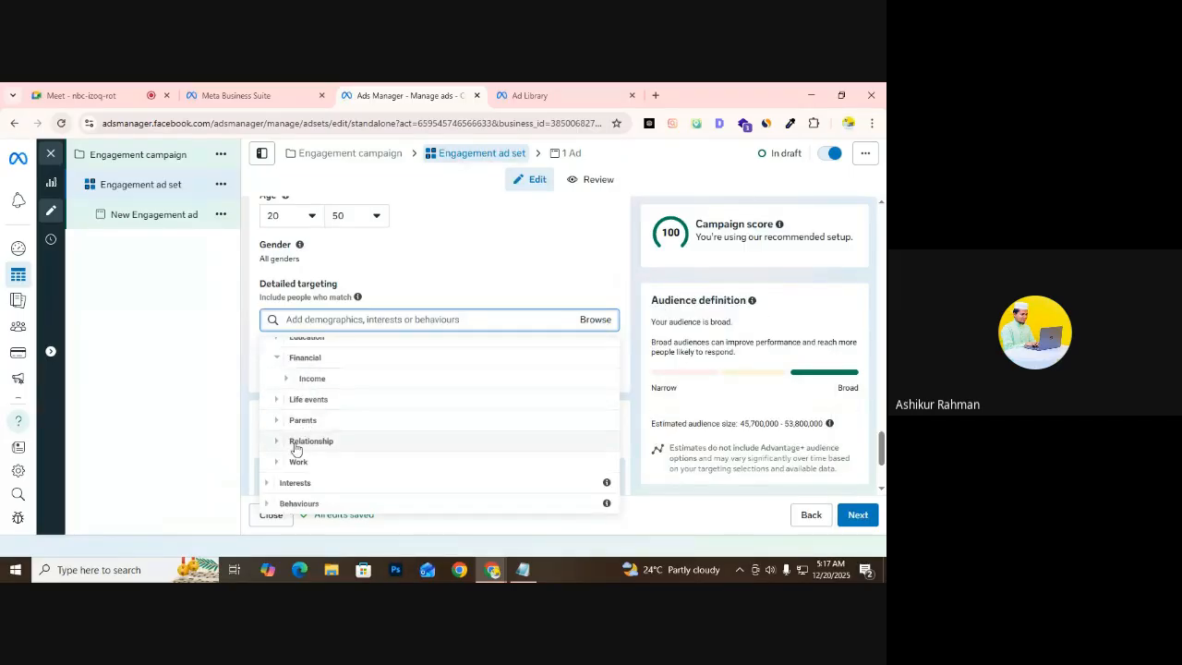
scroll(295, 430, "up", 1)
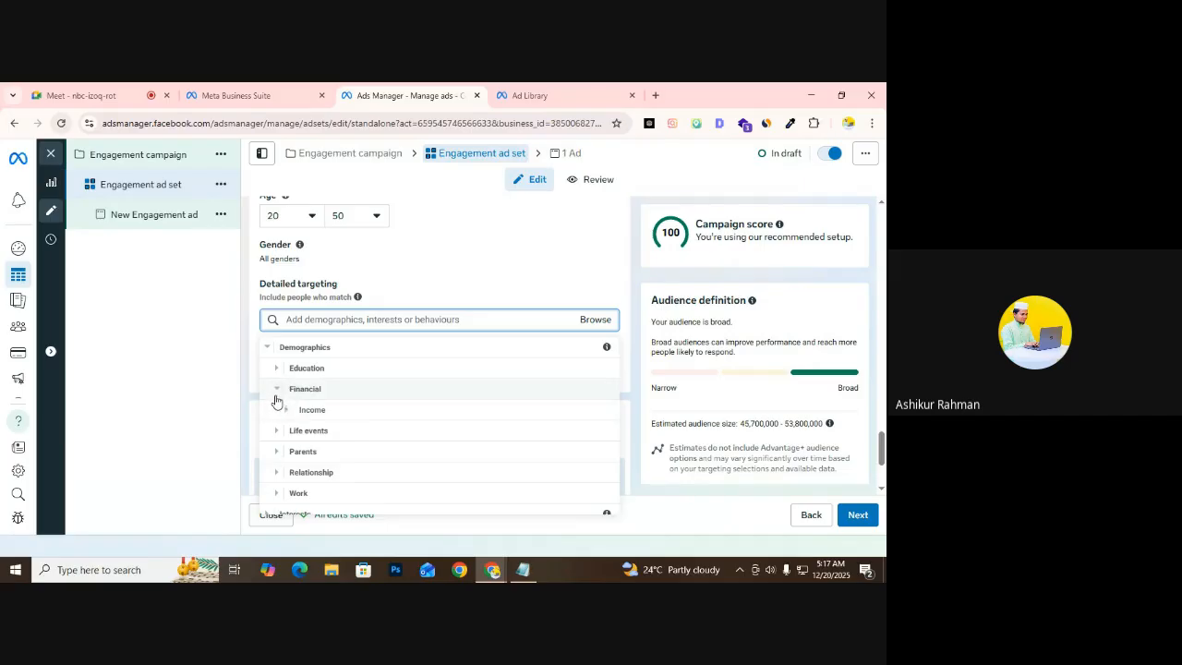
left_click(276, 389)
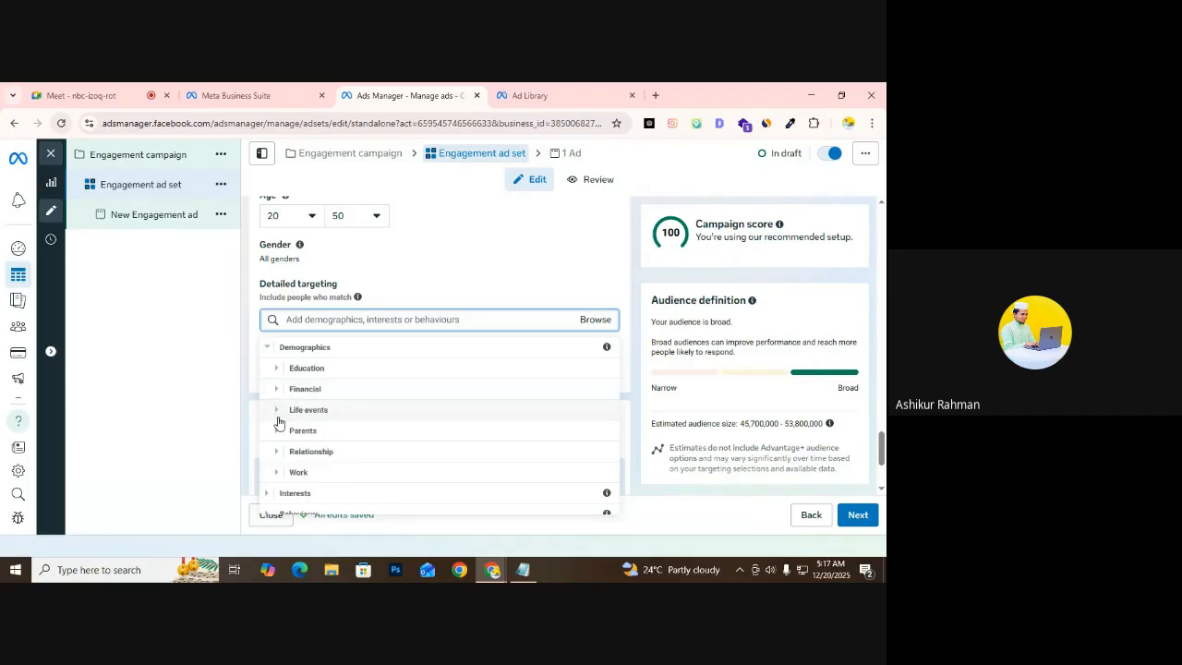
left_click(267, 347)
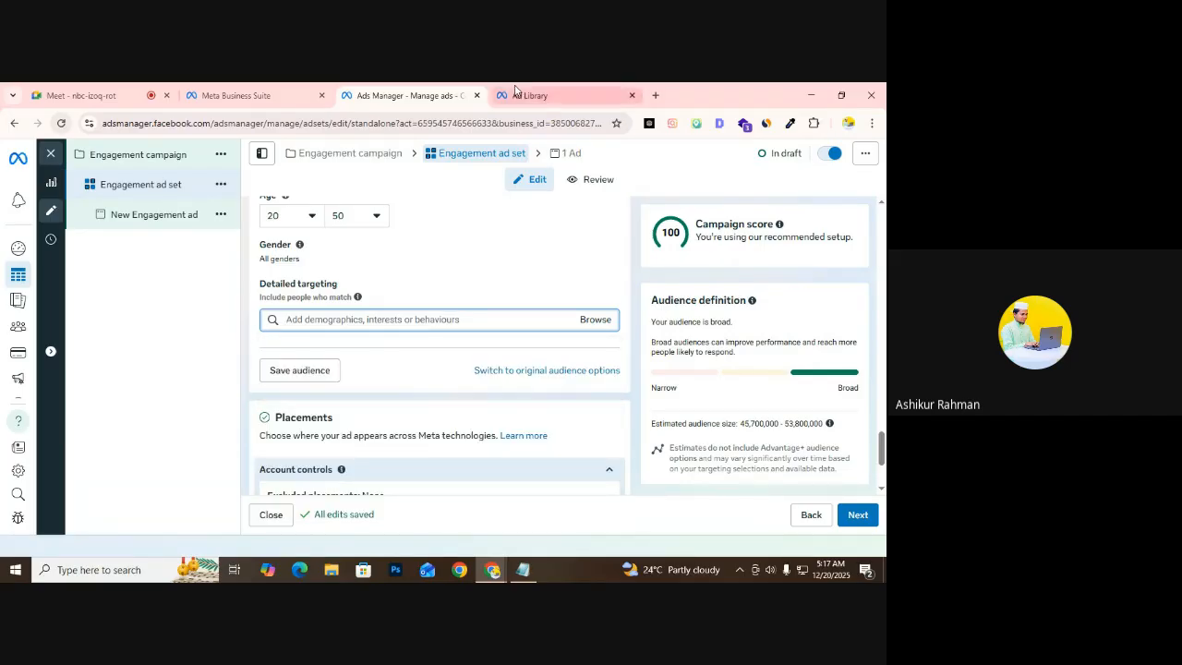
Switch to the Ad Library and look through the active Bangladesh ads for ghee
left_click(560, 89)
scroll(222, 351, "up", 3)
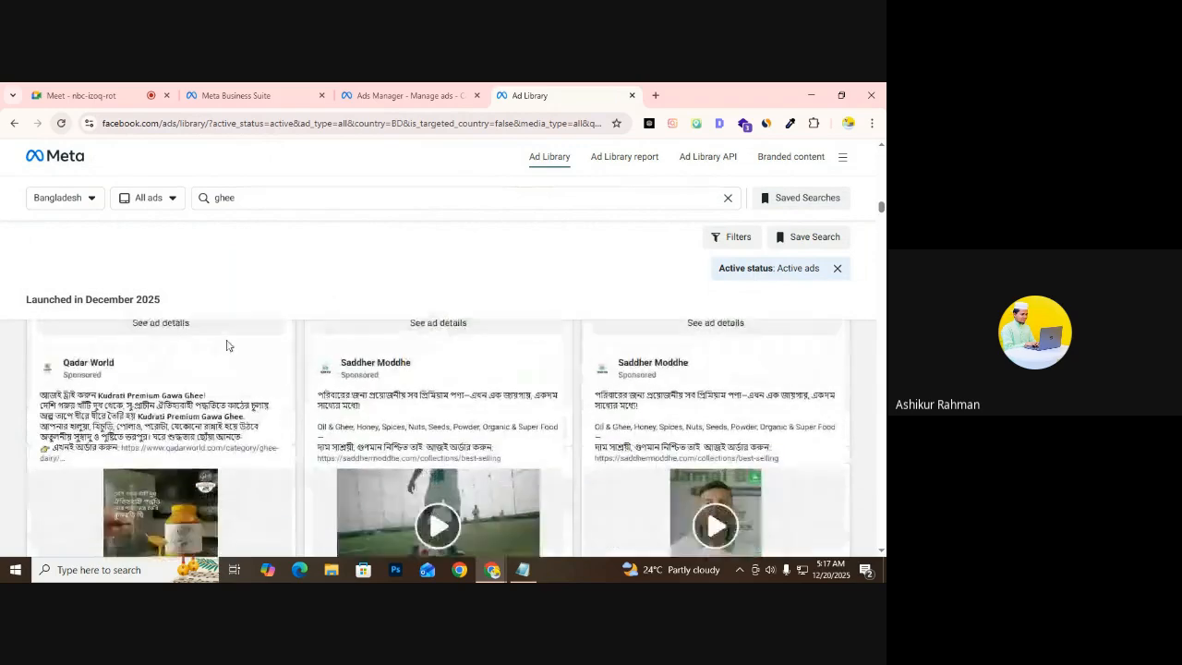
scroll(175, 430, "down", 2)
scroll(173, 433, "down", 5)
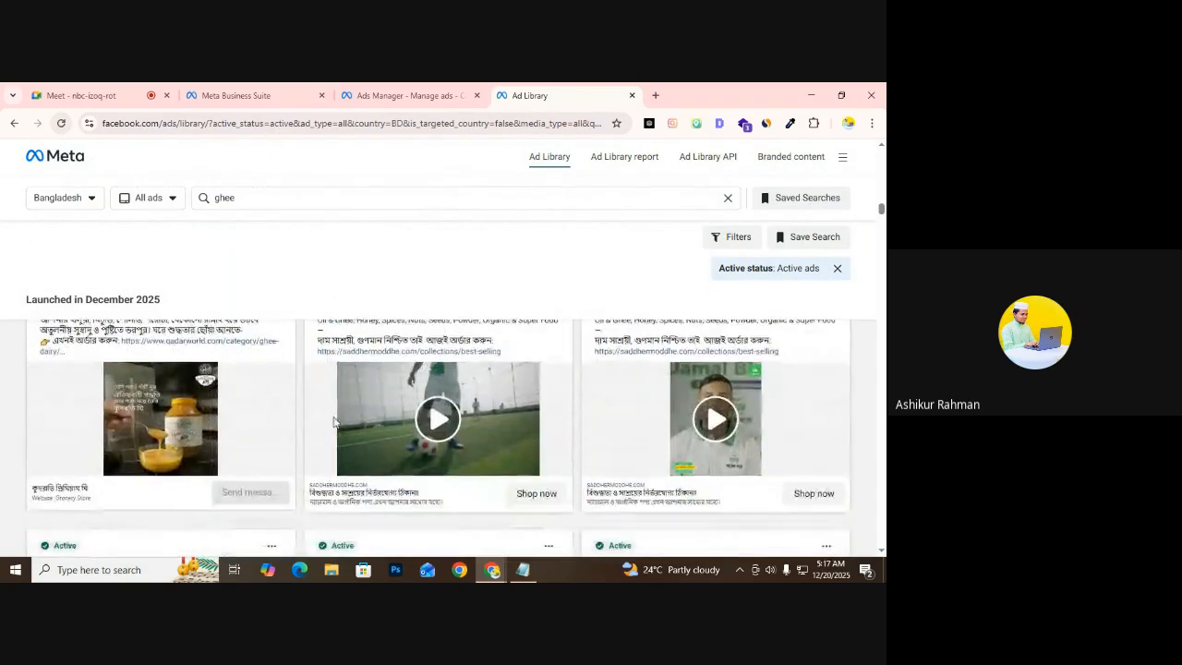
scroll(297, 402, "down", 5)
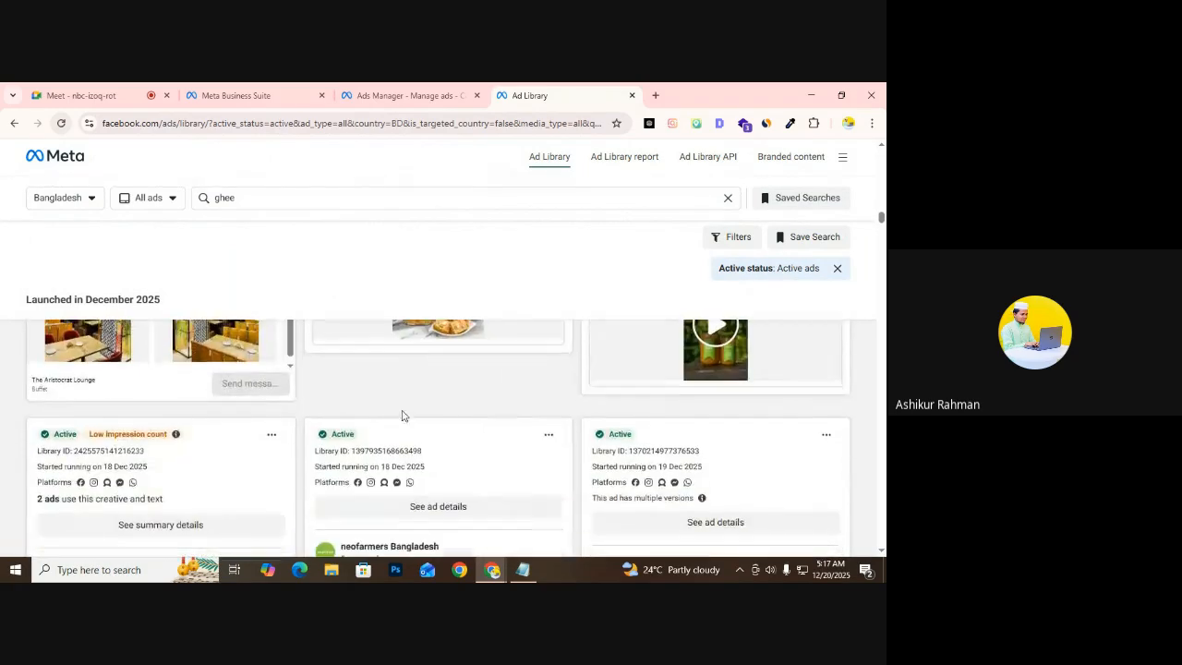
scroll(421, 404, "up", 6)
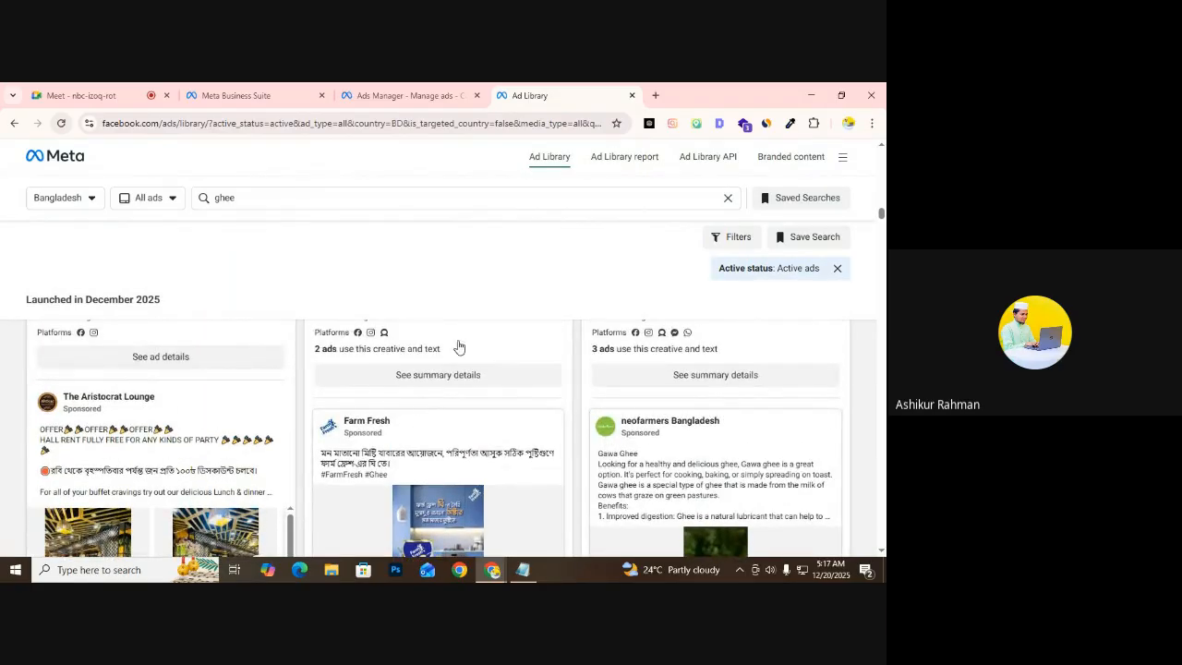
scroll(459, 347, "up", 3)
Open Google Gemini in a new browser tab and bring up the SEO Keyword Research Pro Gem
left_click(656, 96)
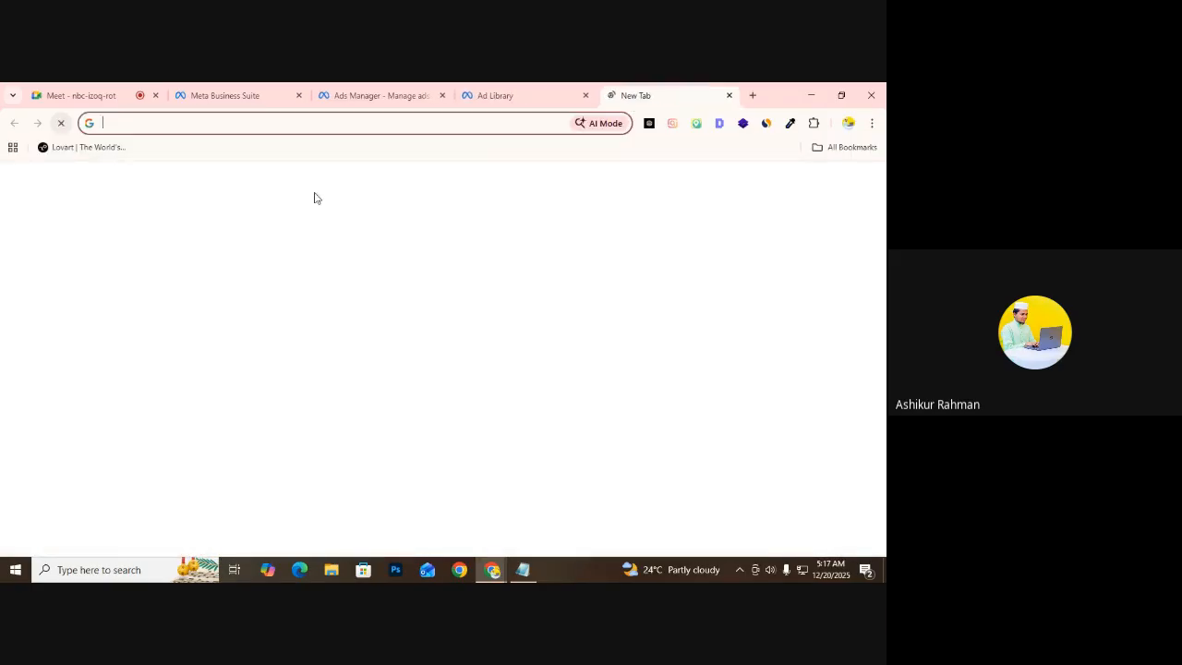
left_click(238, 130)
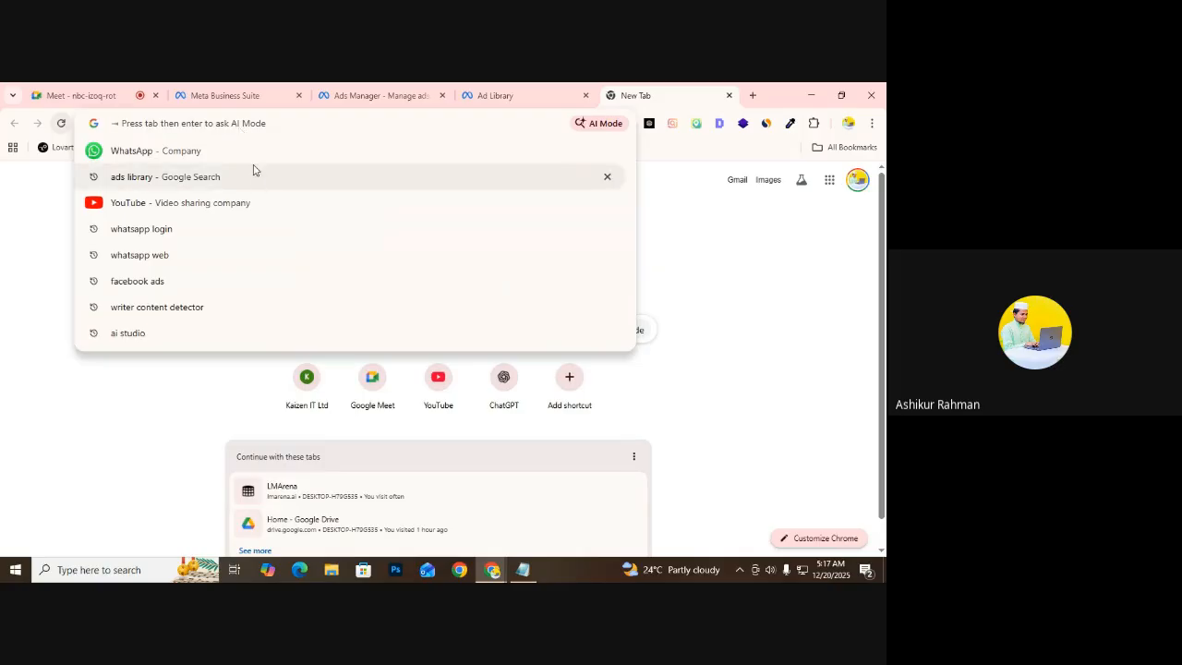
type("gemini")
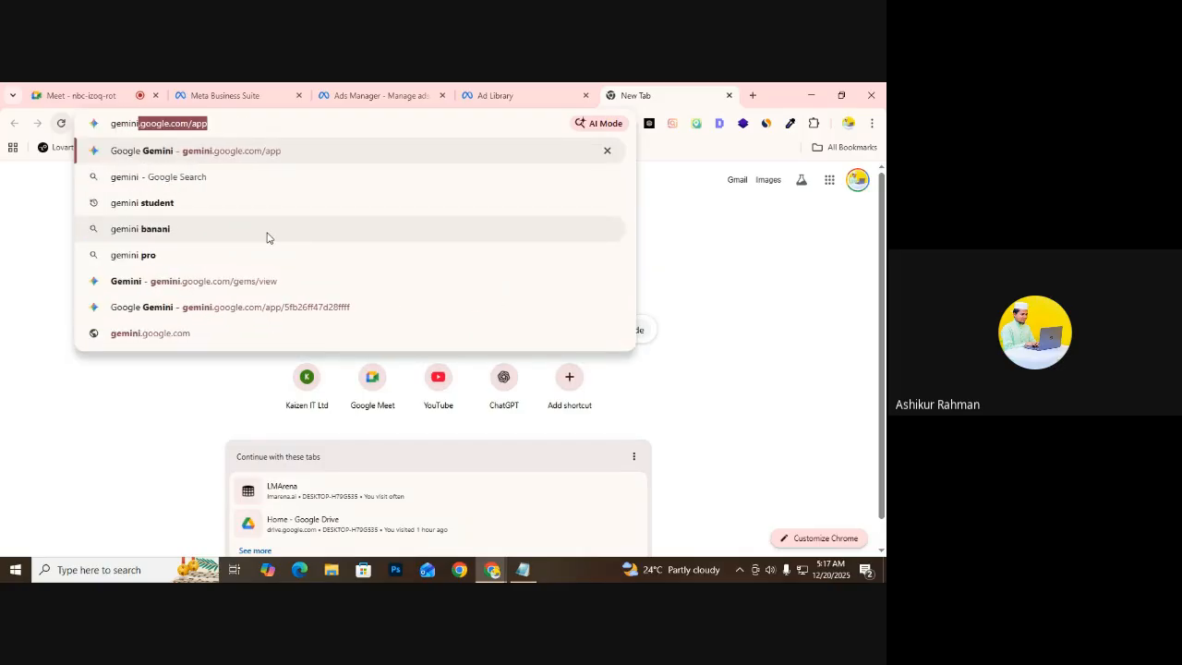
key("Return")
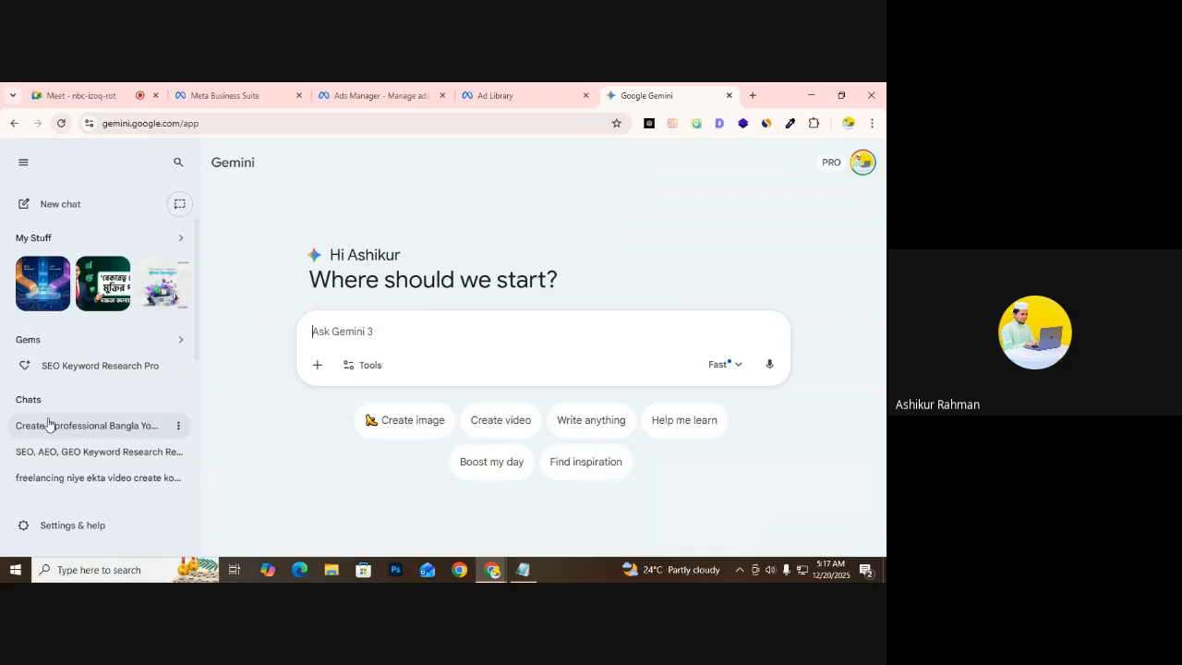
scroll(45, 412, "down", 1)
scroll(63, 347, "up", 1)
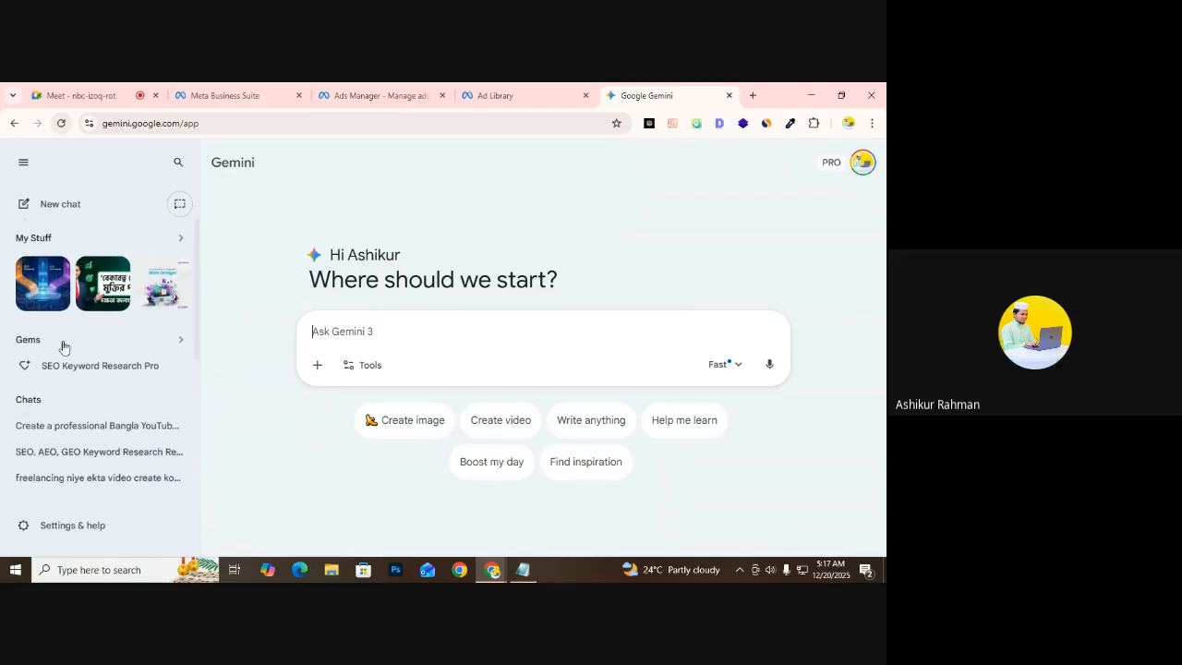
left_click(117, 373)
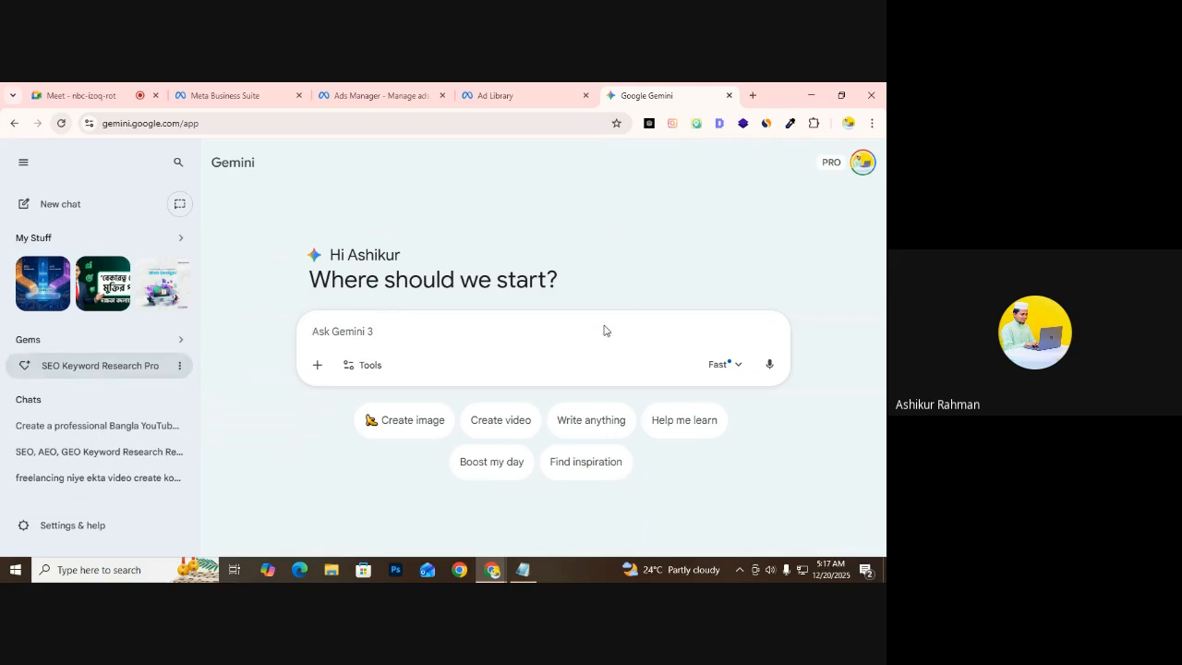
Review the ghee ads in the Ad Library again, then return to the ad set's Detailed targeting field in Ads Manager
left_click(495, 95)
scroll(176, 501, "up", 2)
scroll(176, 500, "up", 5)
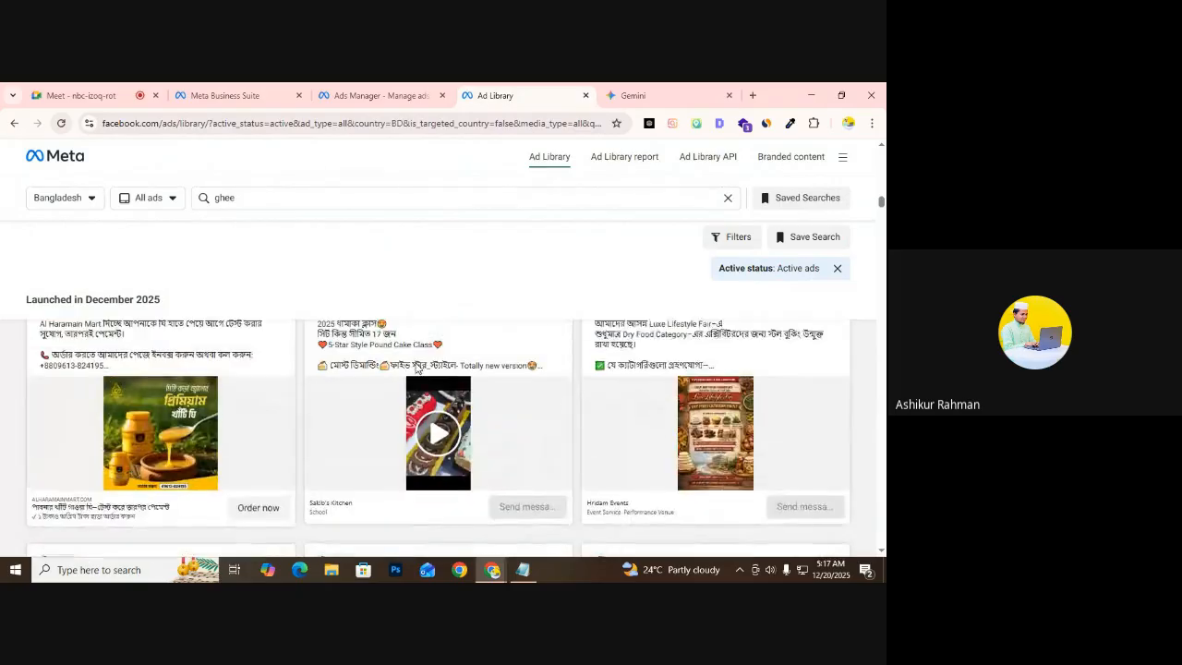
scroll(552, 430, "up", 10)
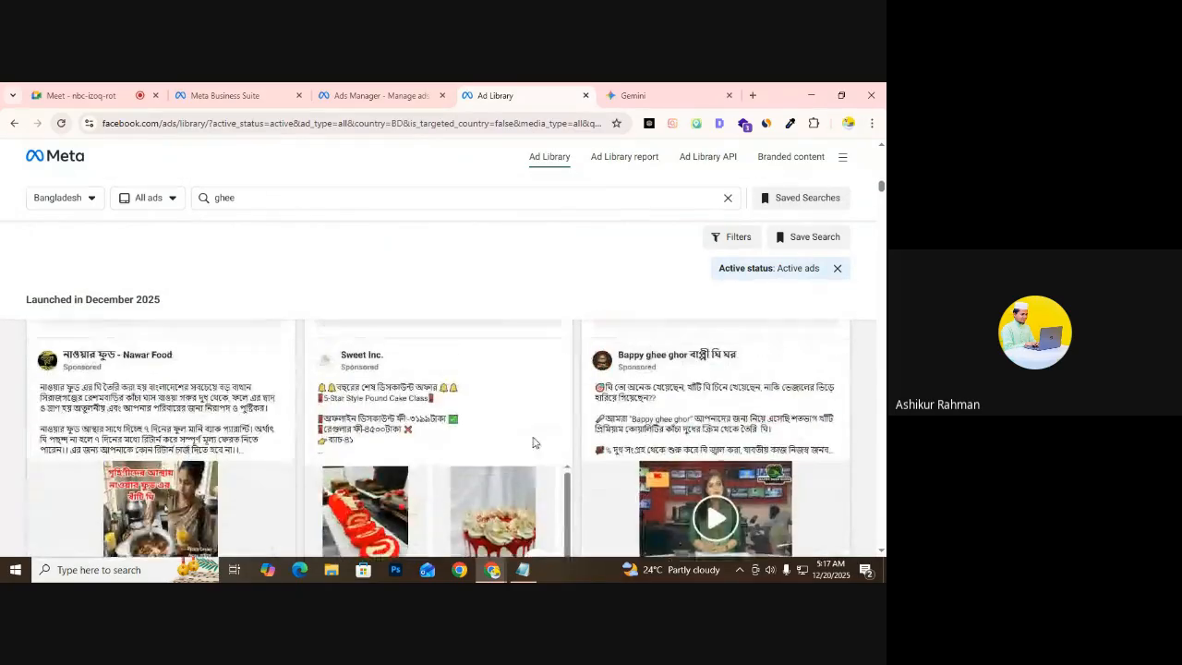
scroll(548, 447, "up", 3)
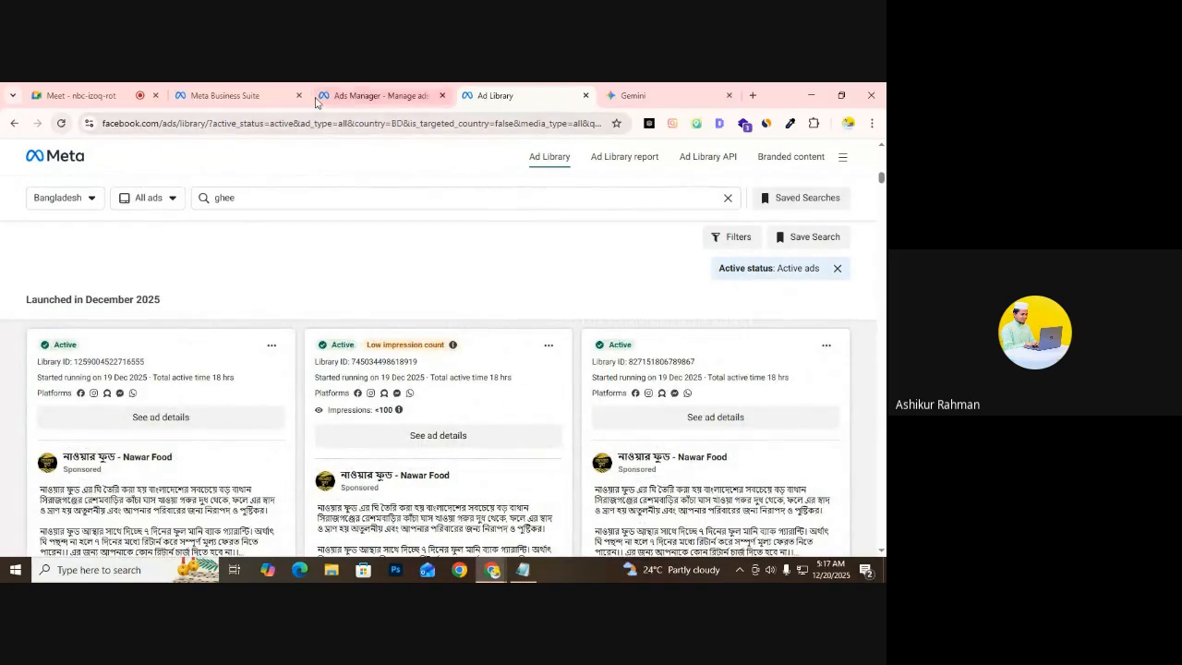
left_click(347, 88)
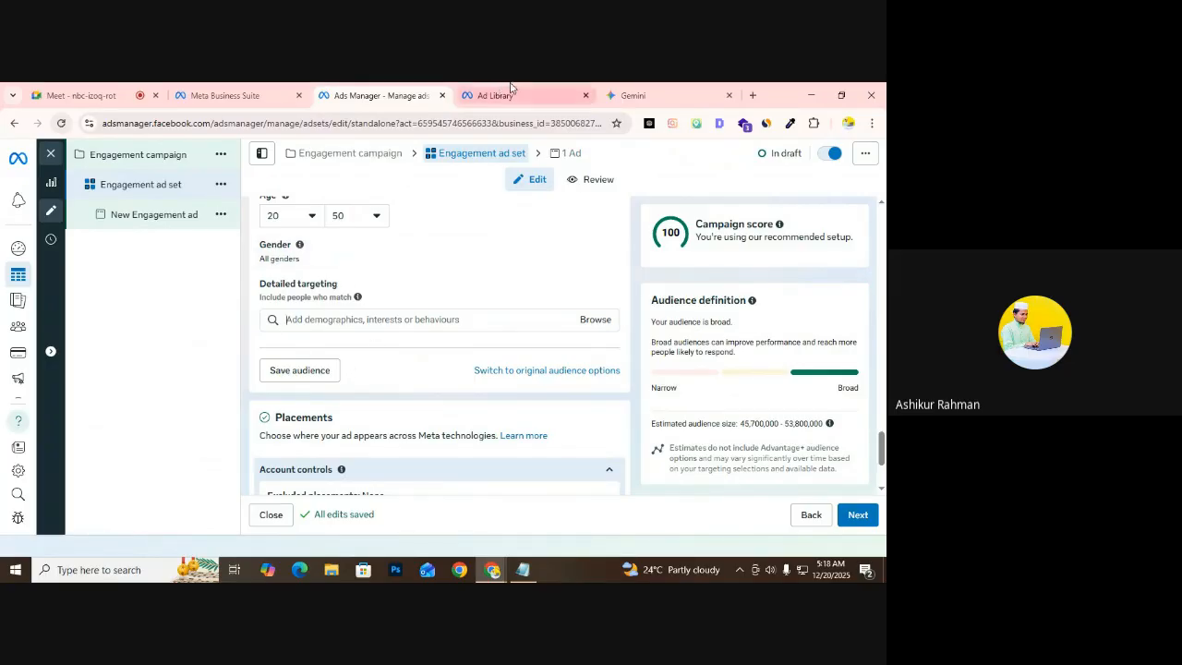
Switch to Gemini, start a new chat and dismiss the Veo 3.1 video generation notice
left_click(635, 96)
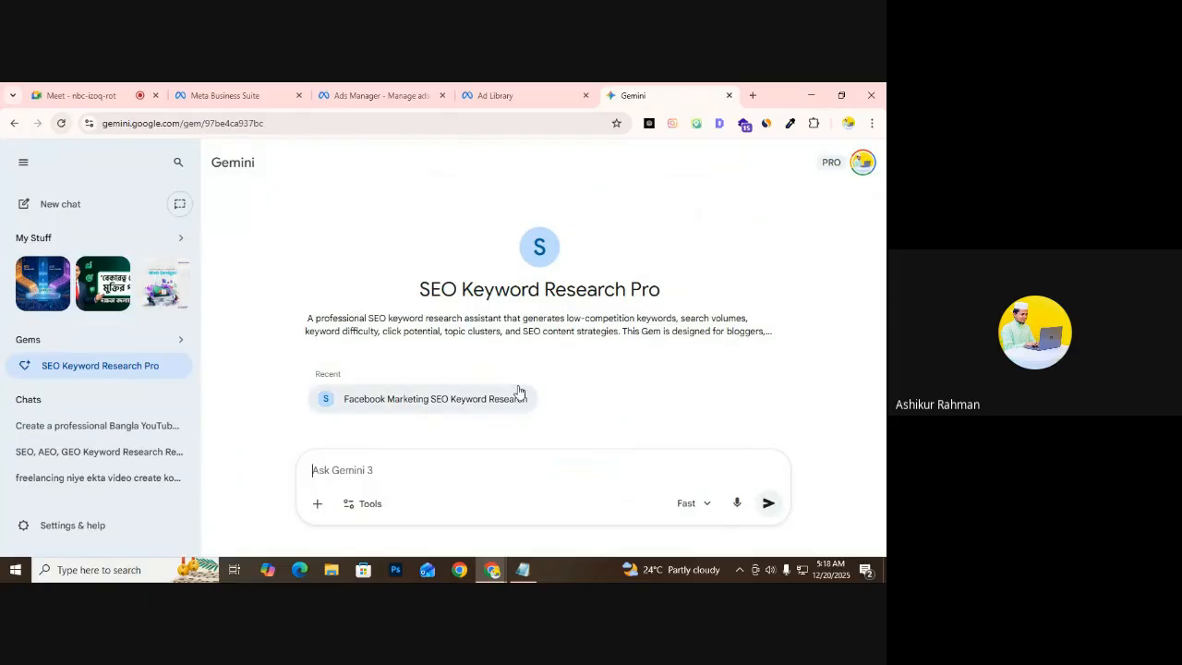
left_click(41, 203)
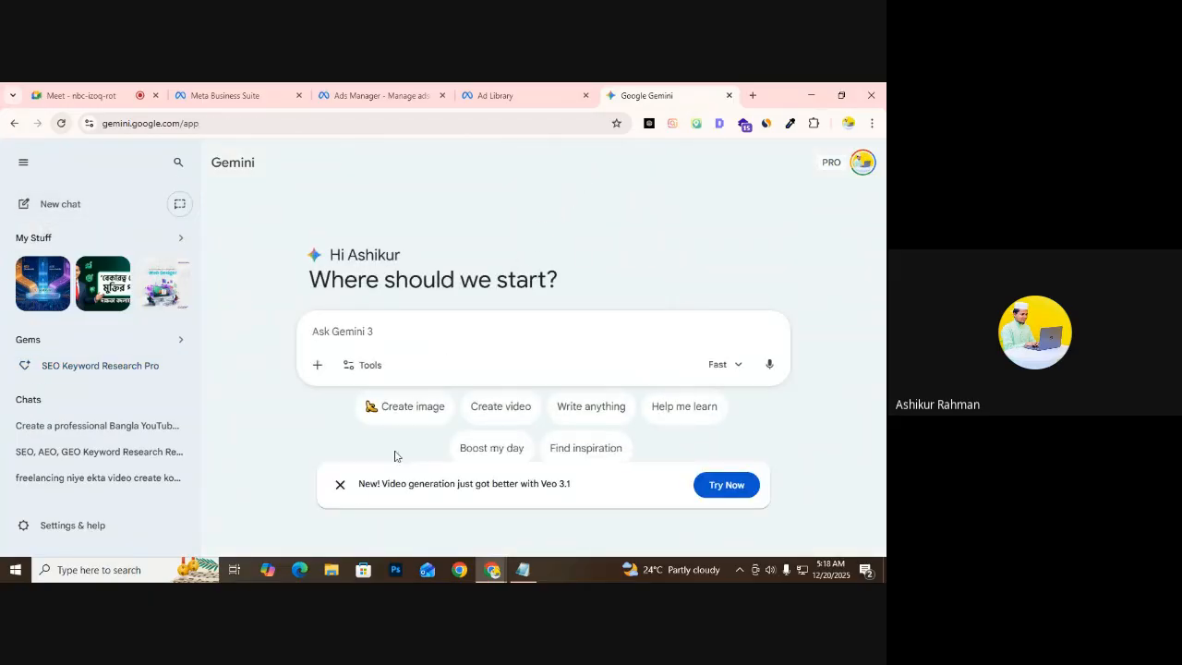
left_click(340, 487)
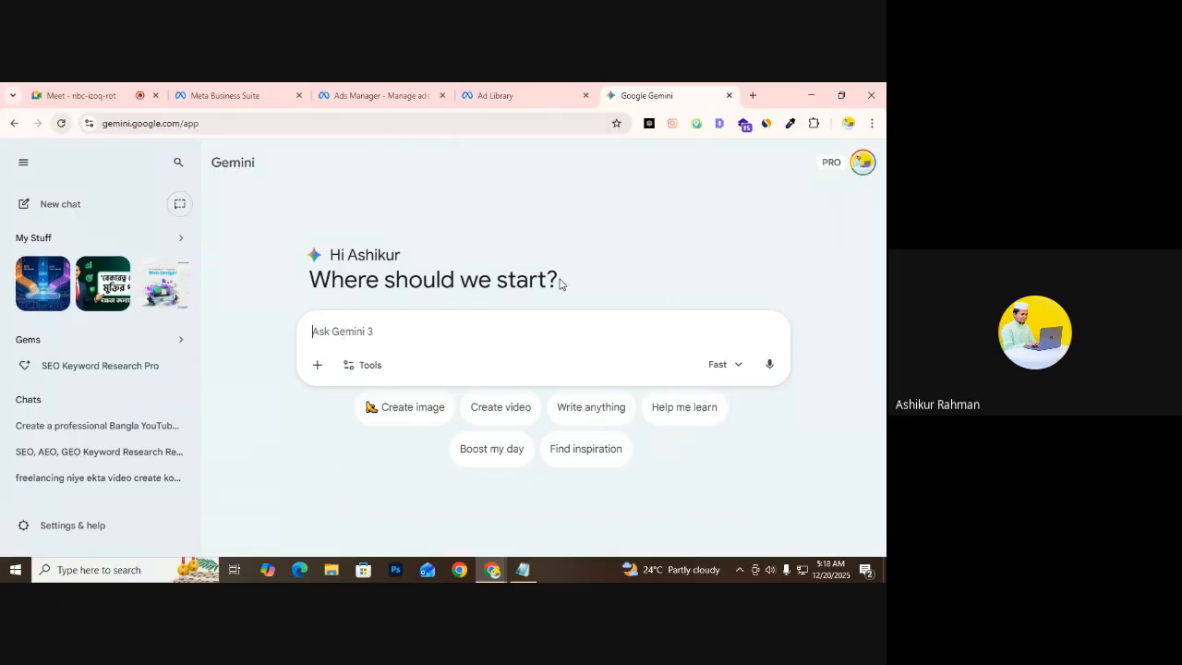
left_click_drag(554, 277, 353, 256)
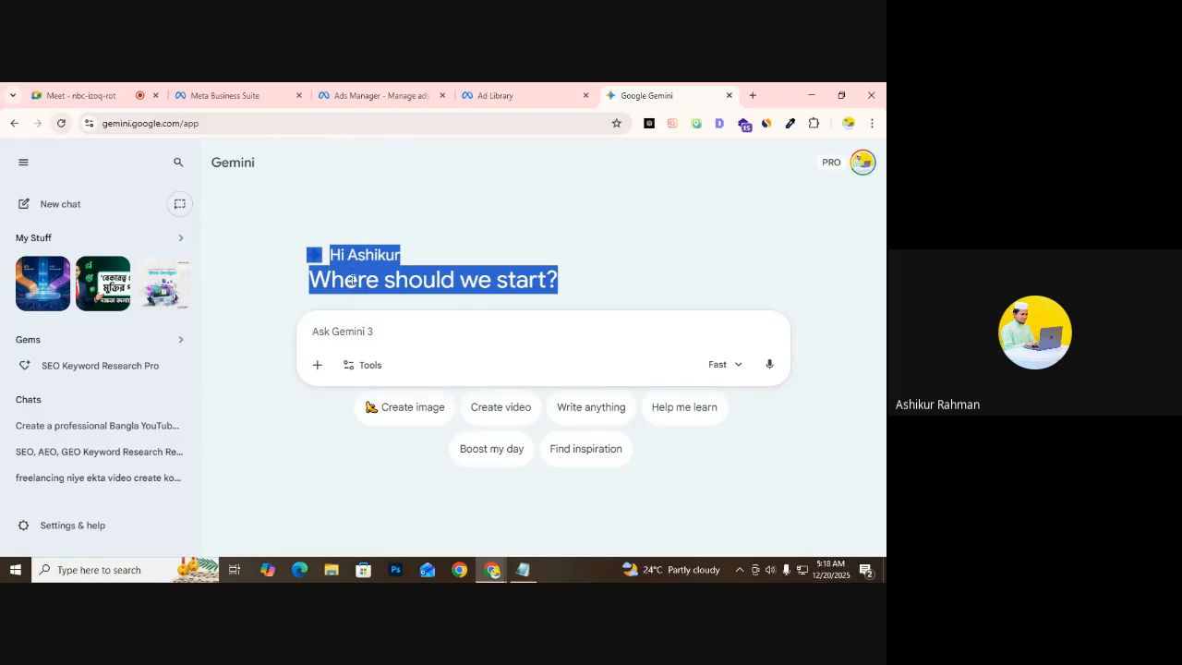
left_click(862, 162)
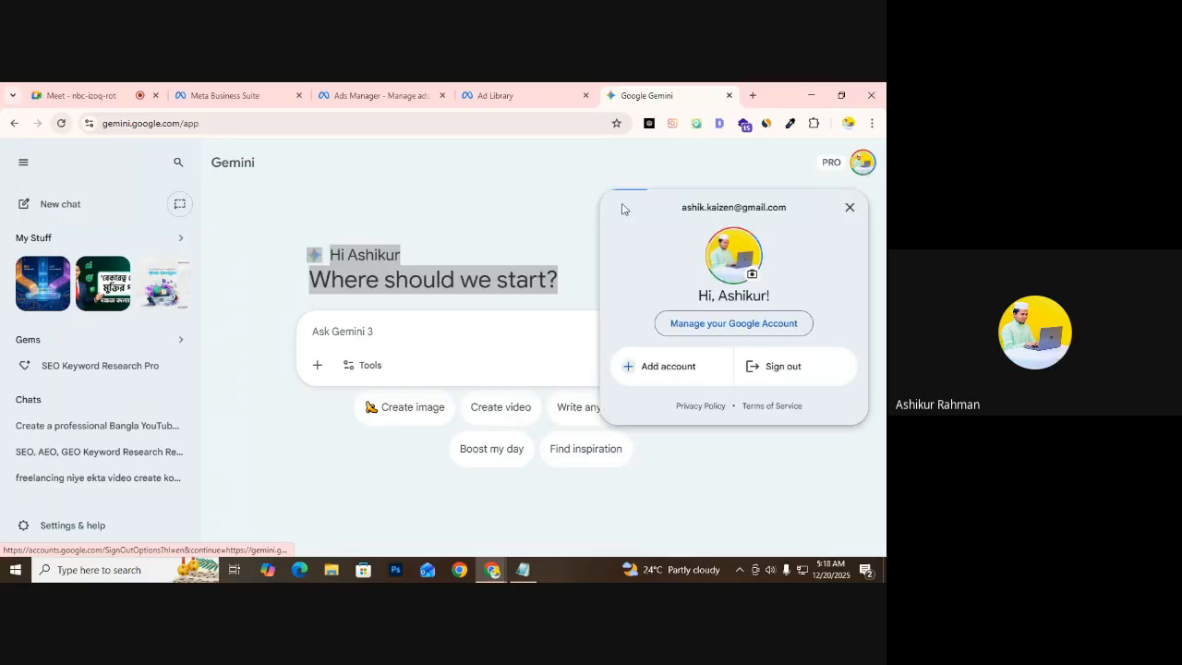
left_click(848, 218)
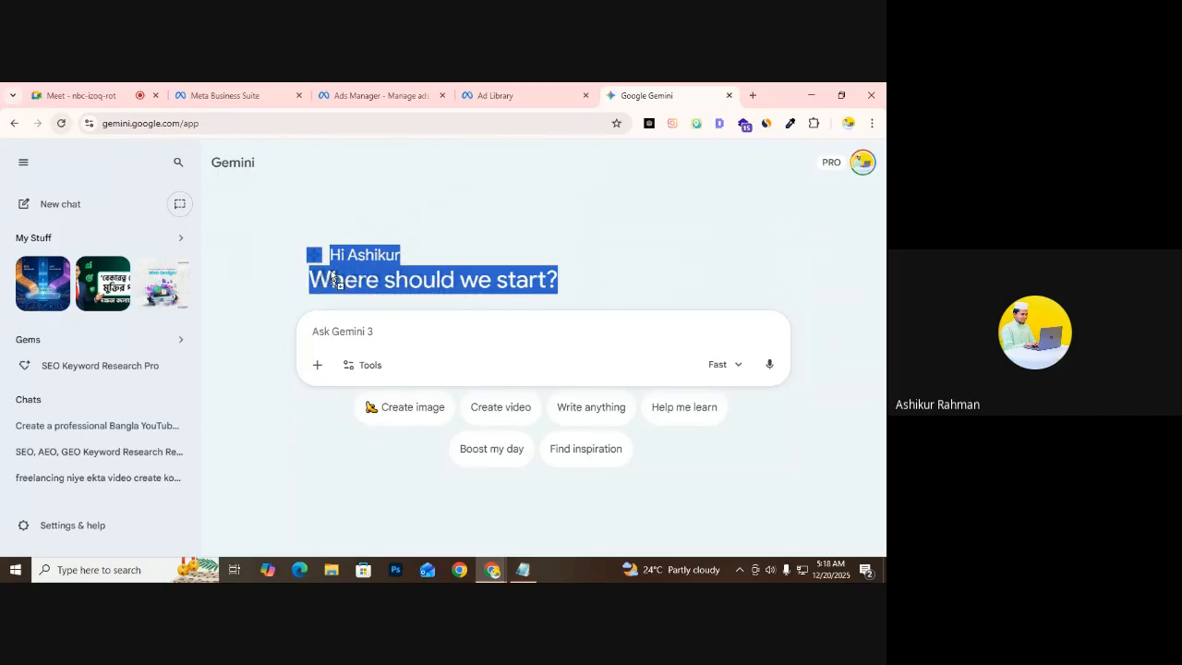
left_click(359, 222)
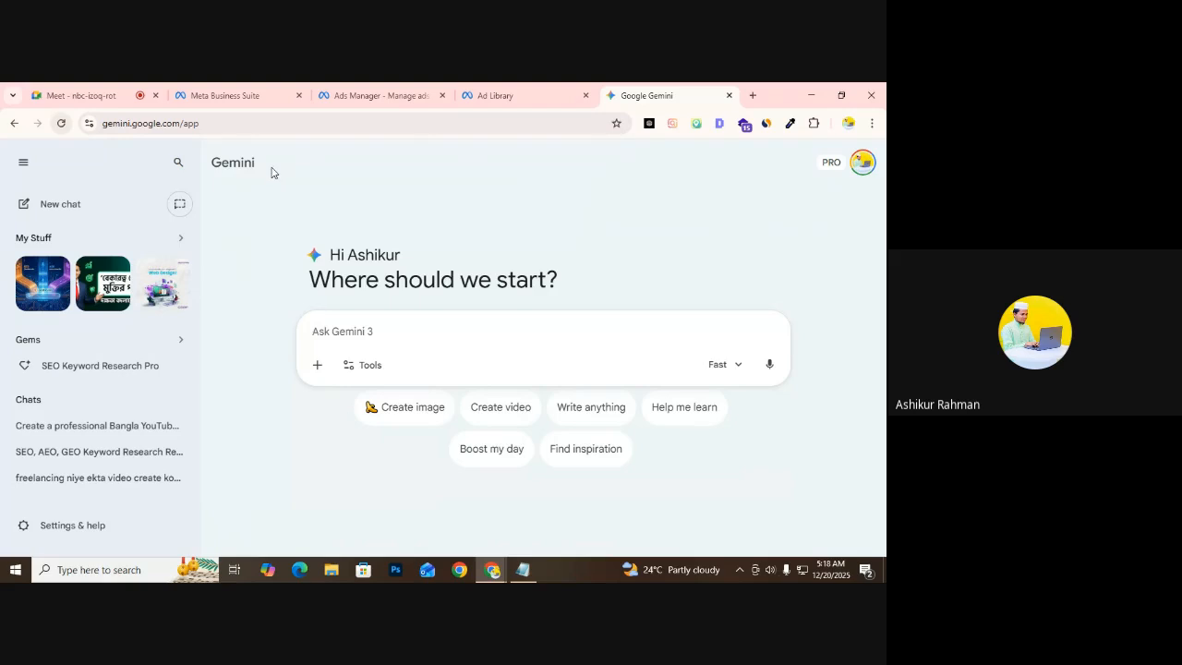
left_click_drag(254, 168, 236, 224)
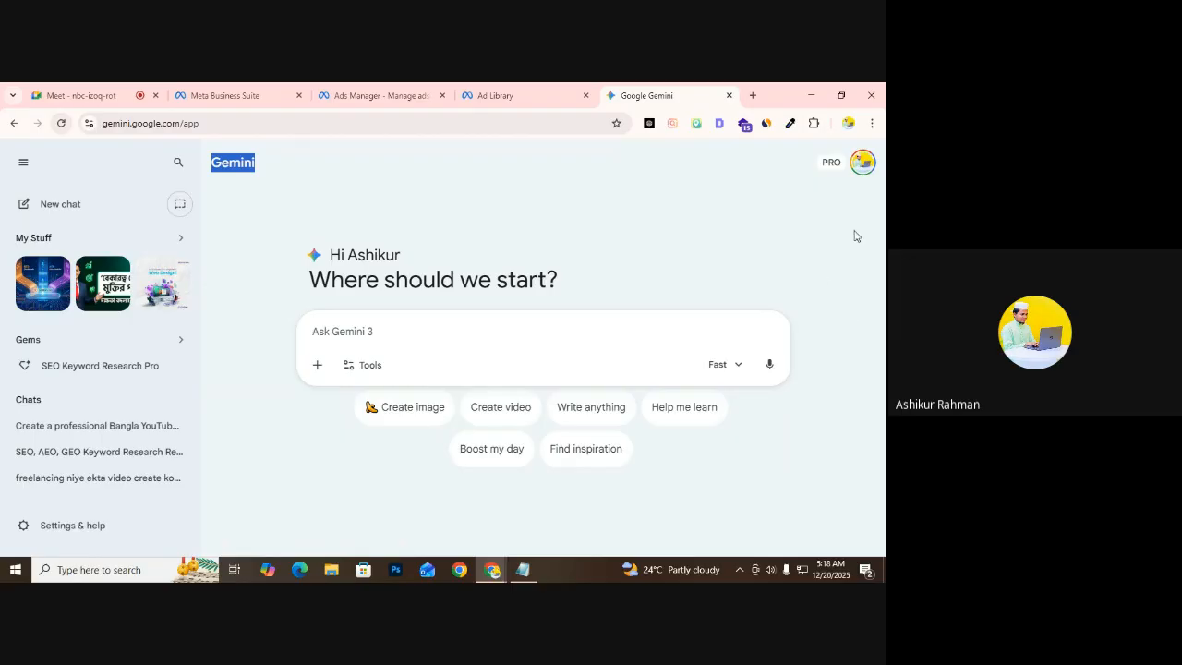
left_click(863, 162)
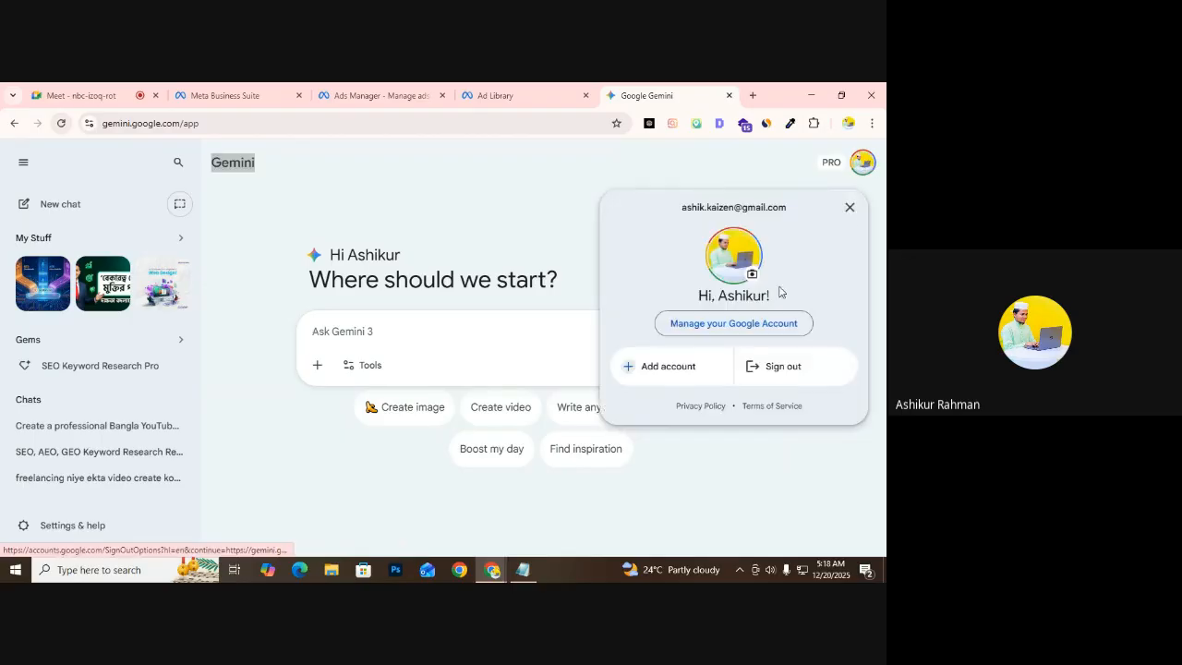
left_click(476, 170)
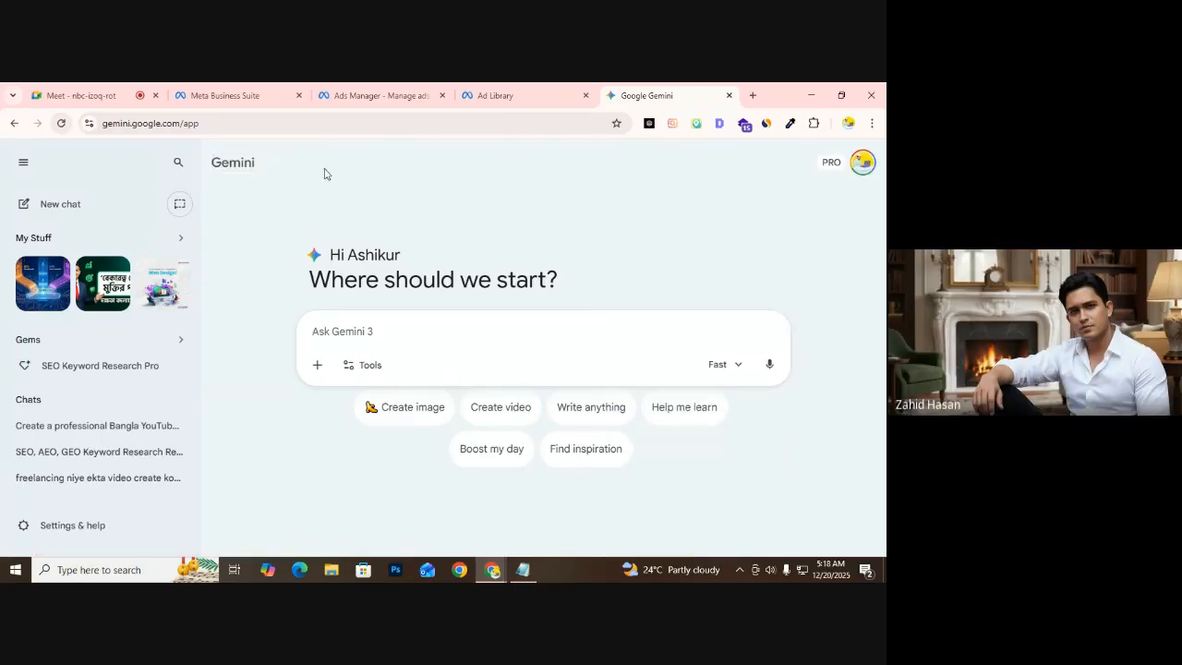
View the Gem manager, return to a new chat and dismiss the Veo 3.1 notice
left_click(176, 344)
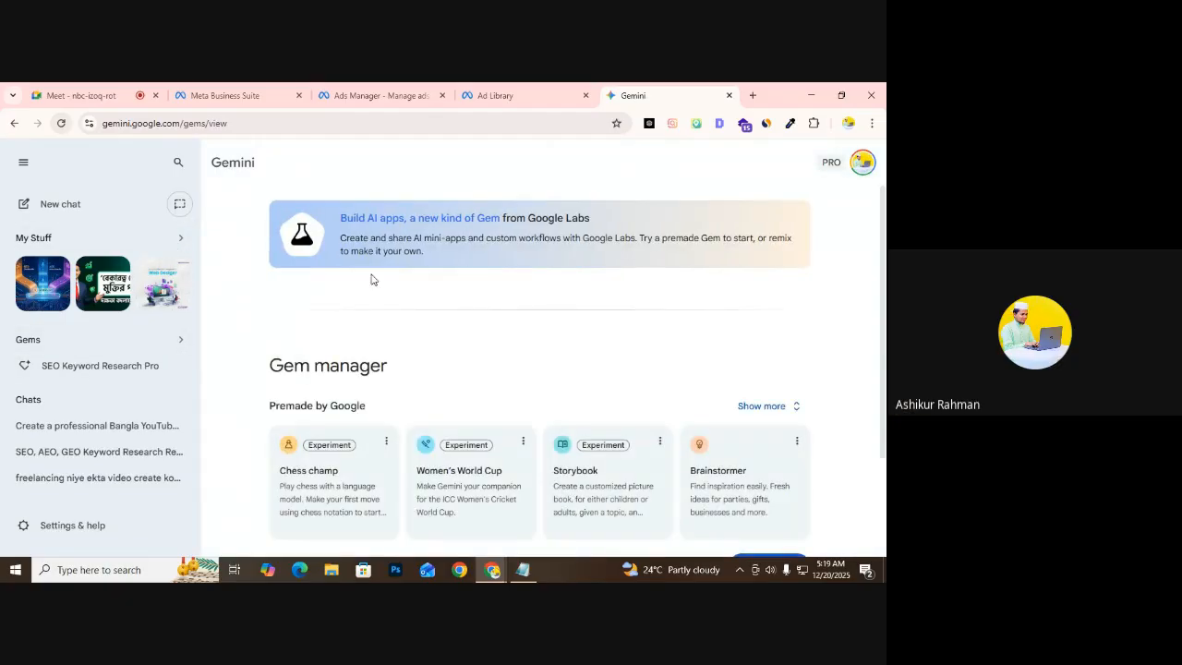
left_click(63, 204)
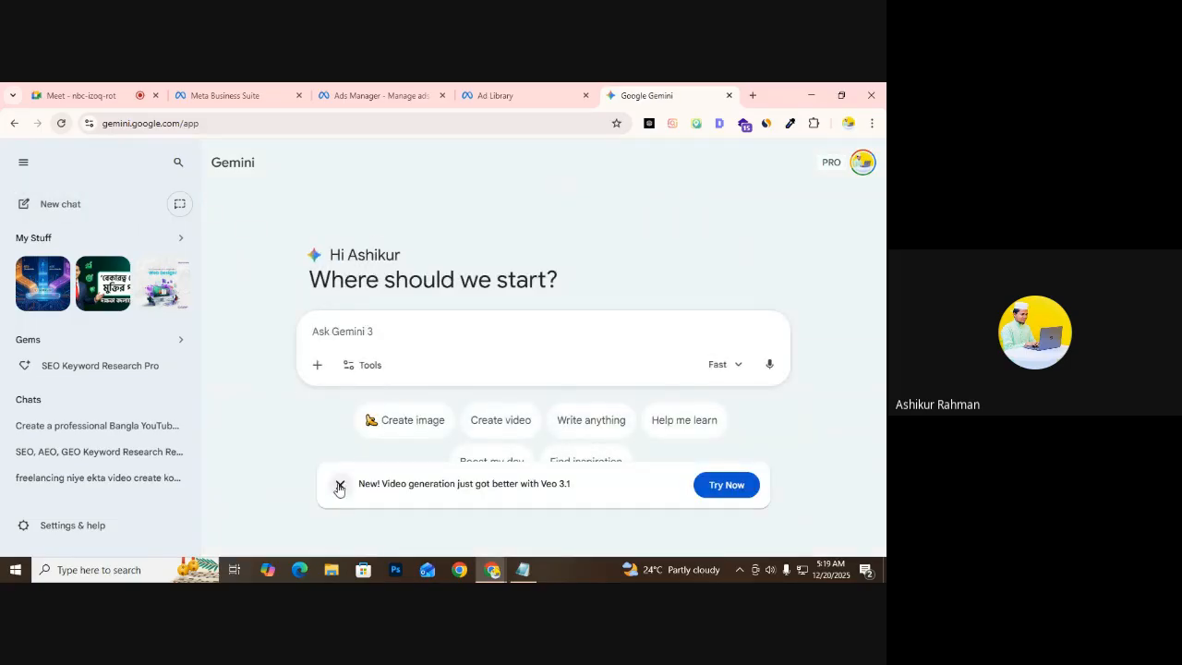
left_click(340, 484)
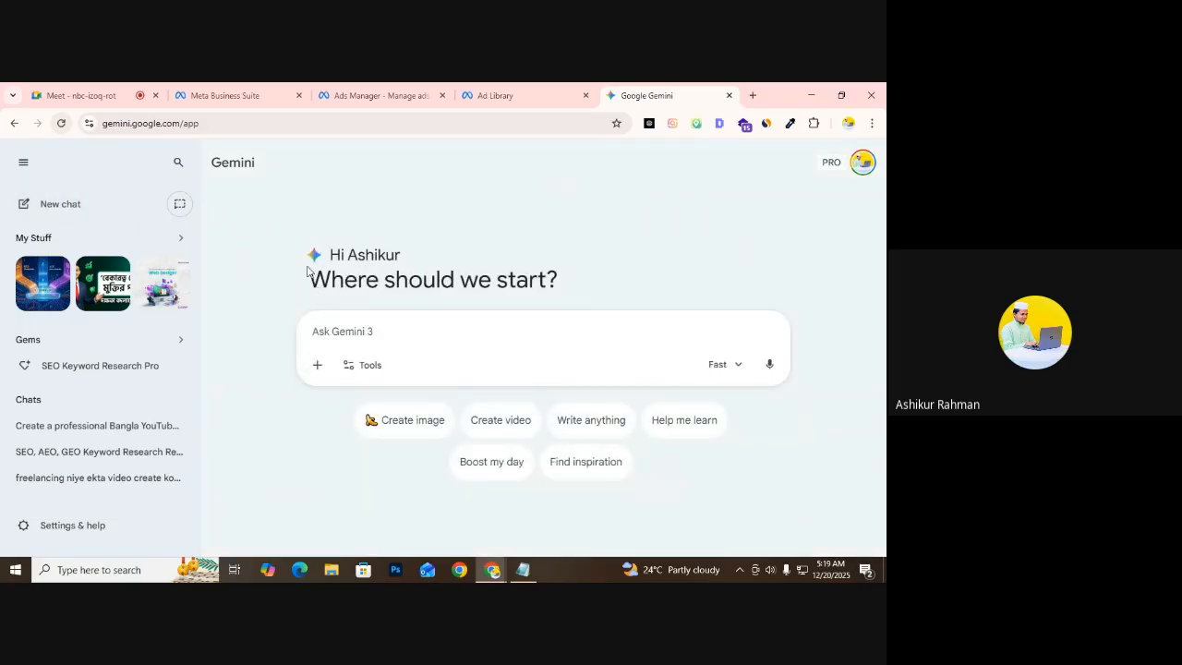
left_click_drag(331, 254, 566, 281)
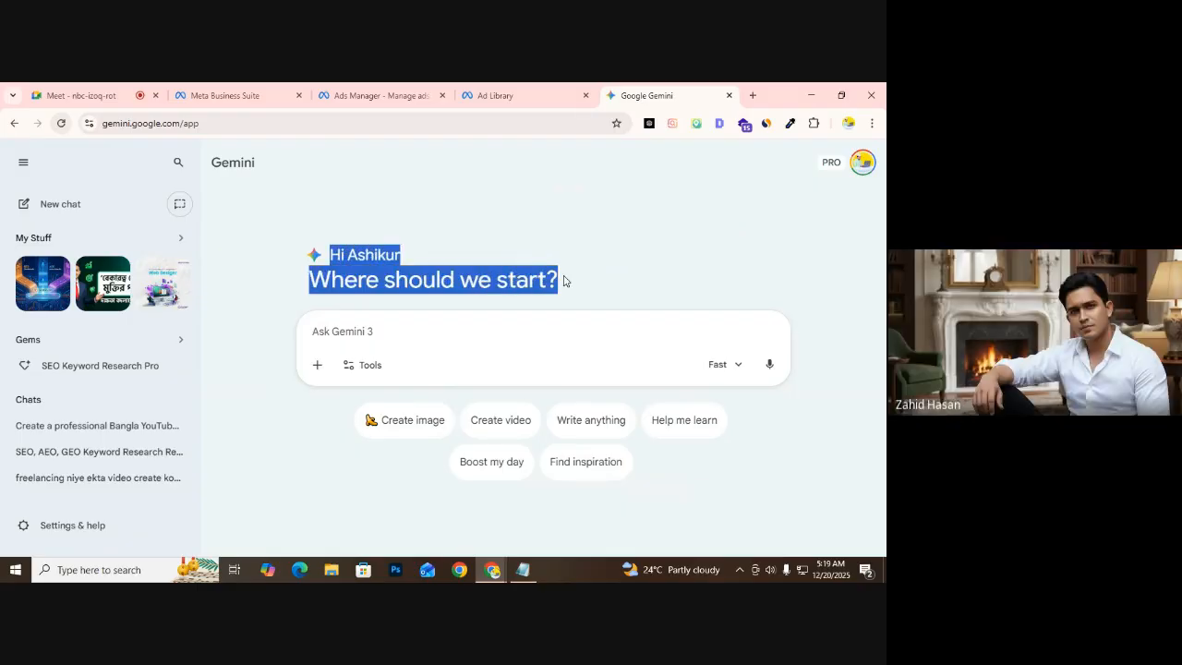
left_click(355, 251)
Switch to Meta Ad Library and look over the active ghee ads running in Bangladesh
left_click(489, 88)
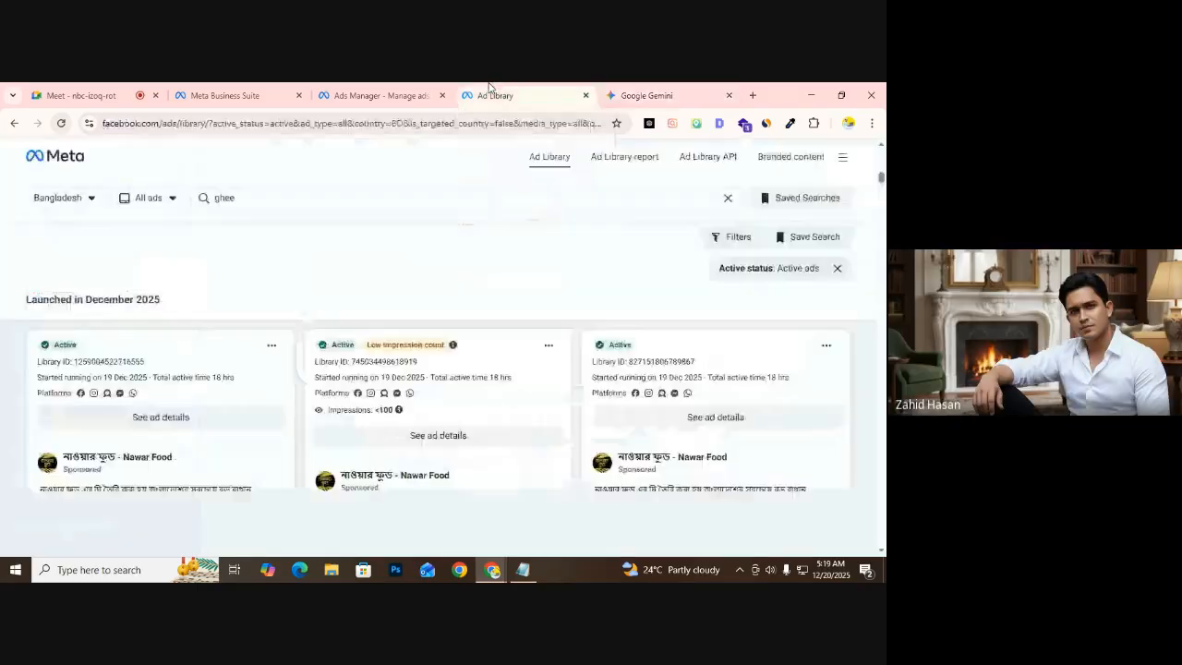
scroll(221, 397, "down", 3)
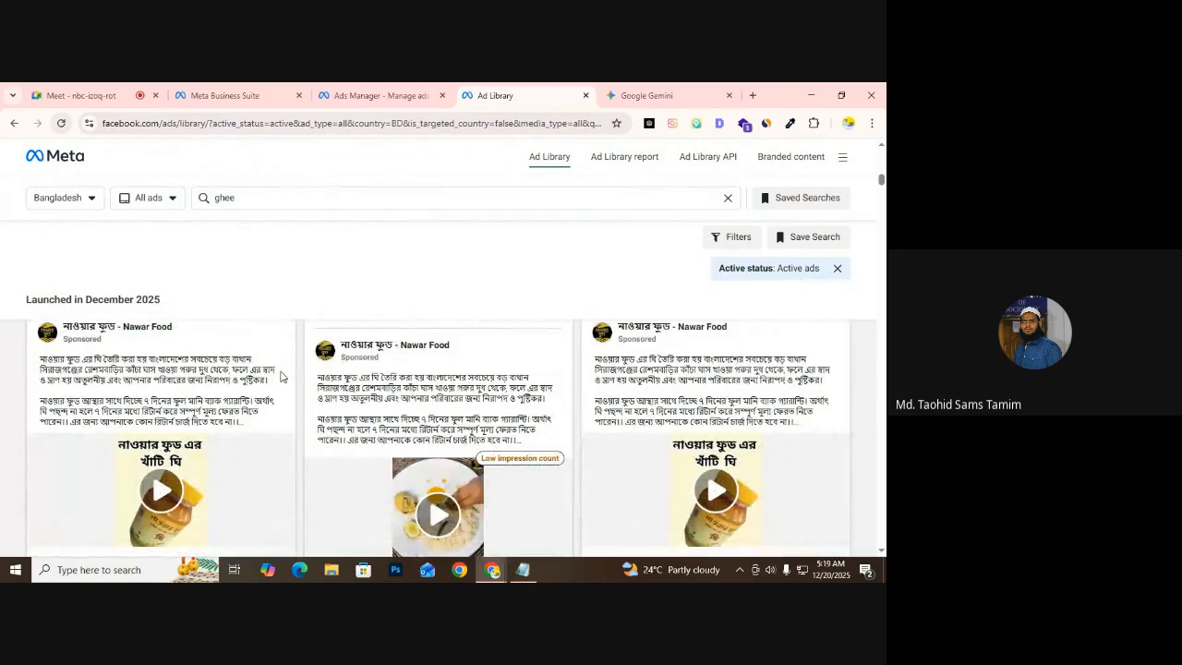
scroll(290, 401, "down", 2)
scroll(299, 395, "up", 4)
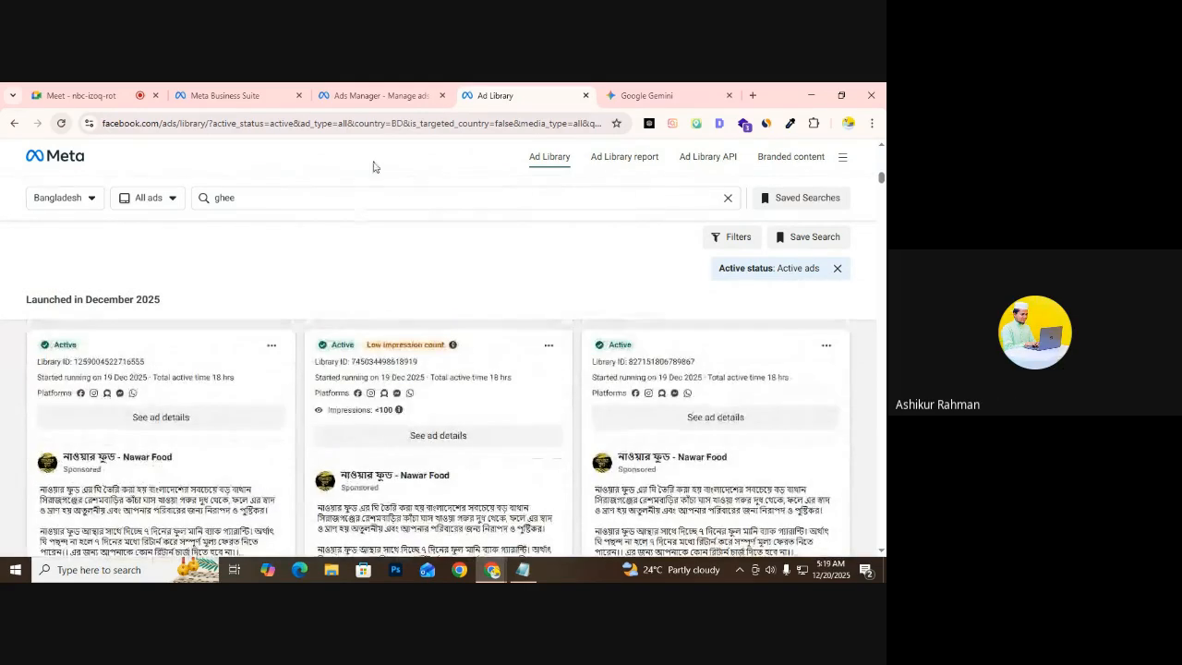
Switch to Ads Manager, try a detailed targeting search for "en" in the Engagement ad set, and clear the entry
left_click(379, 95)
scroll(391, 388, "down", 2)
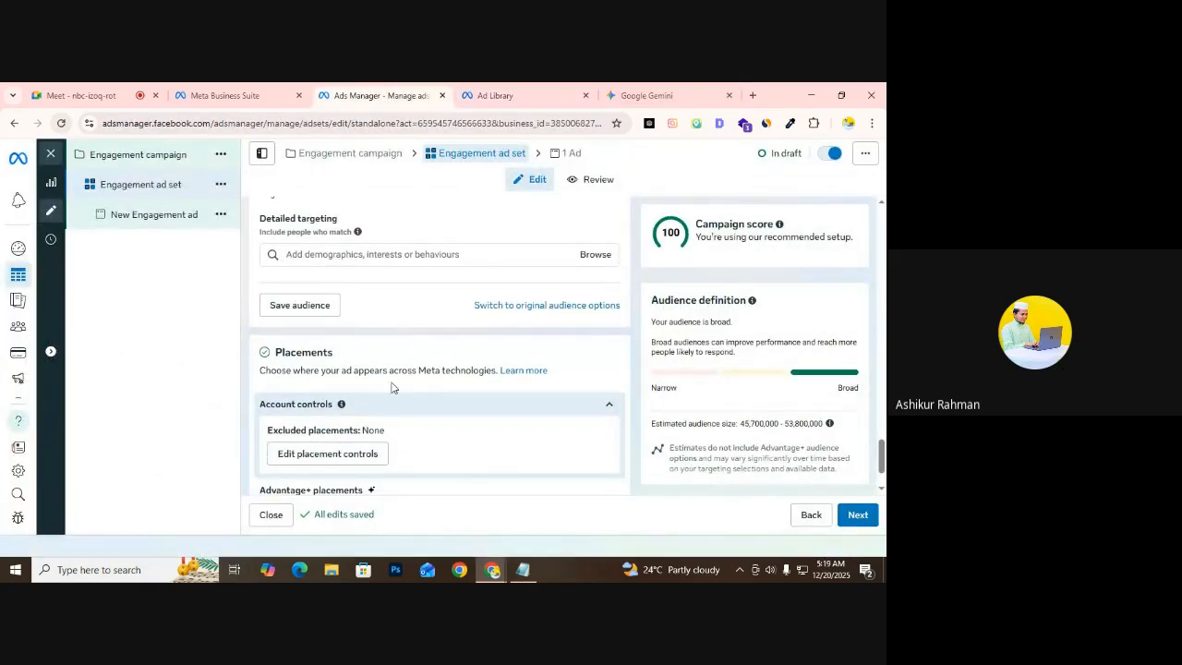
scroll(391, 388, "up", 2)
left_click(301, 388)
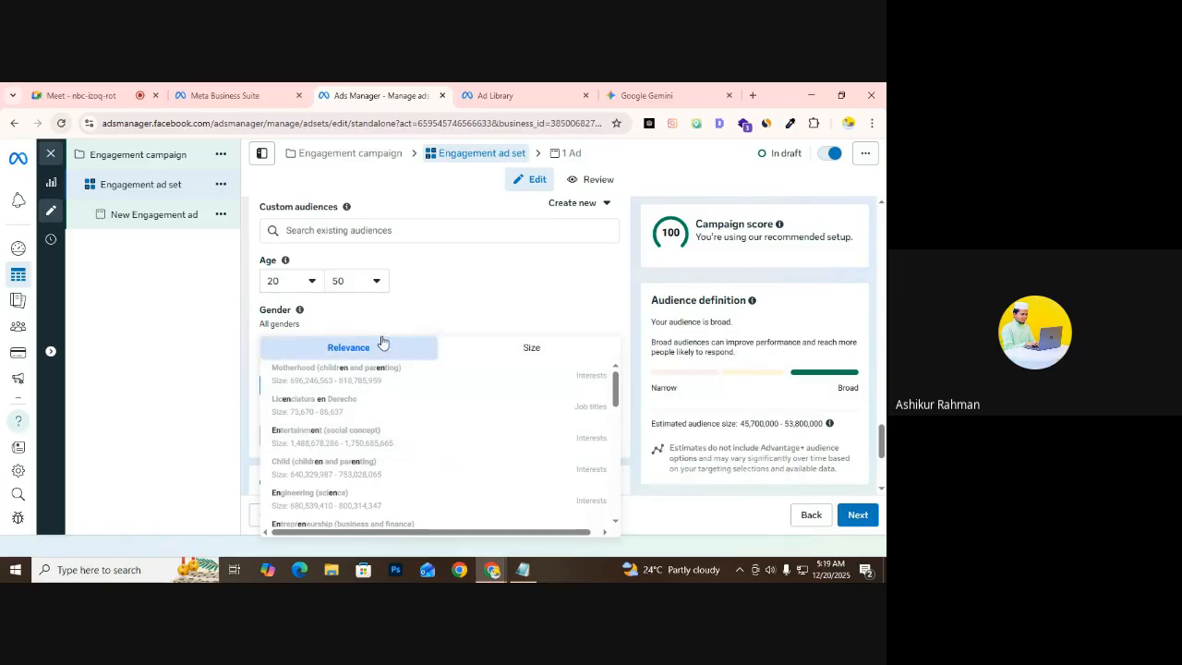
left_click(248, 327)
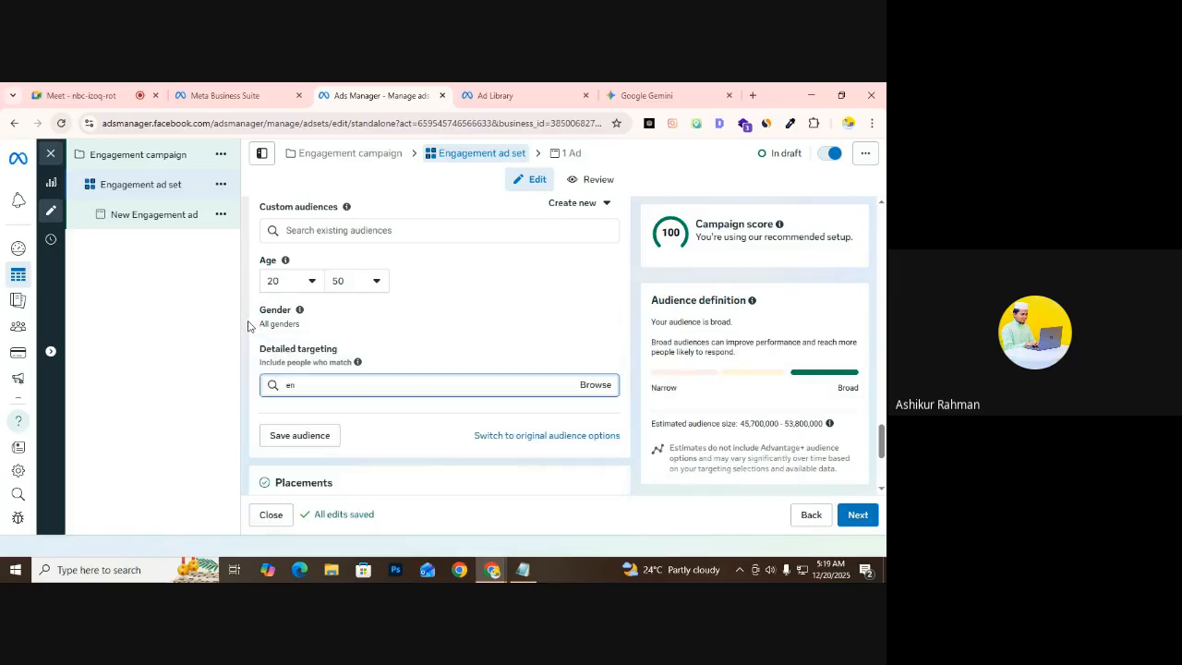
left_click(302, 386)
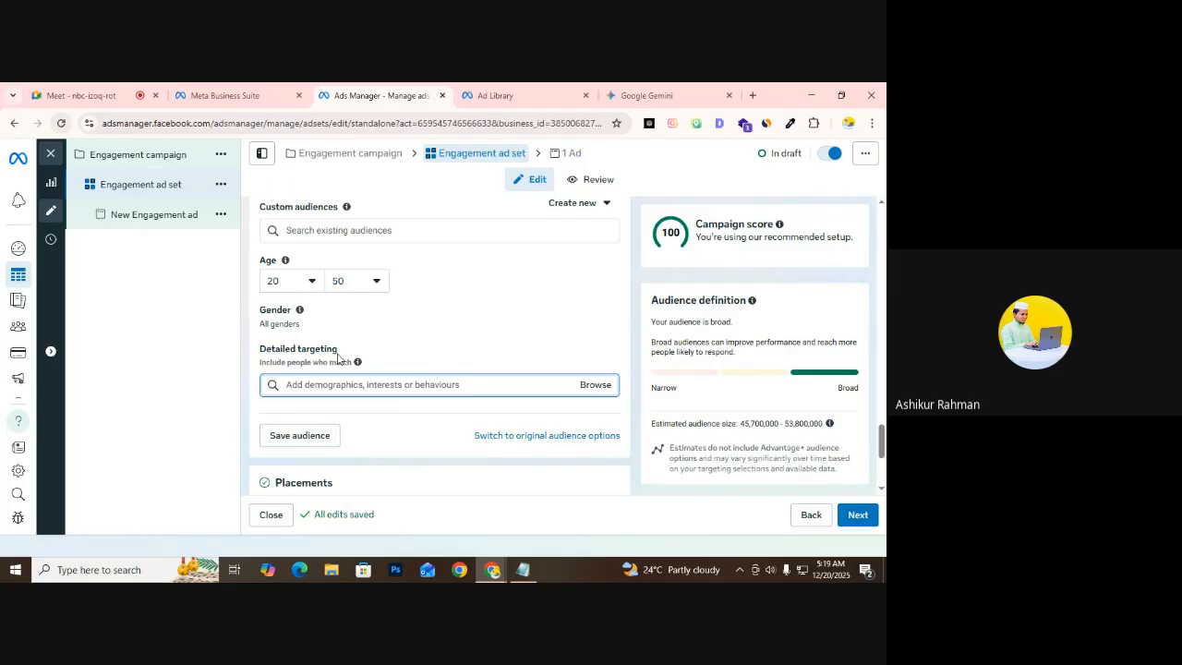
Browse the detailed targeting behaviours, examining the Anniversary, Behaviours and Consumer classification groups
mouse_move(362, 362)
left_click(595, 385)
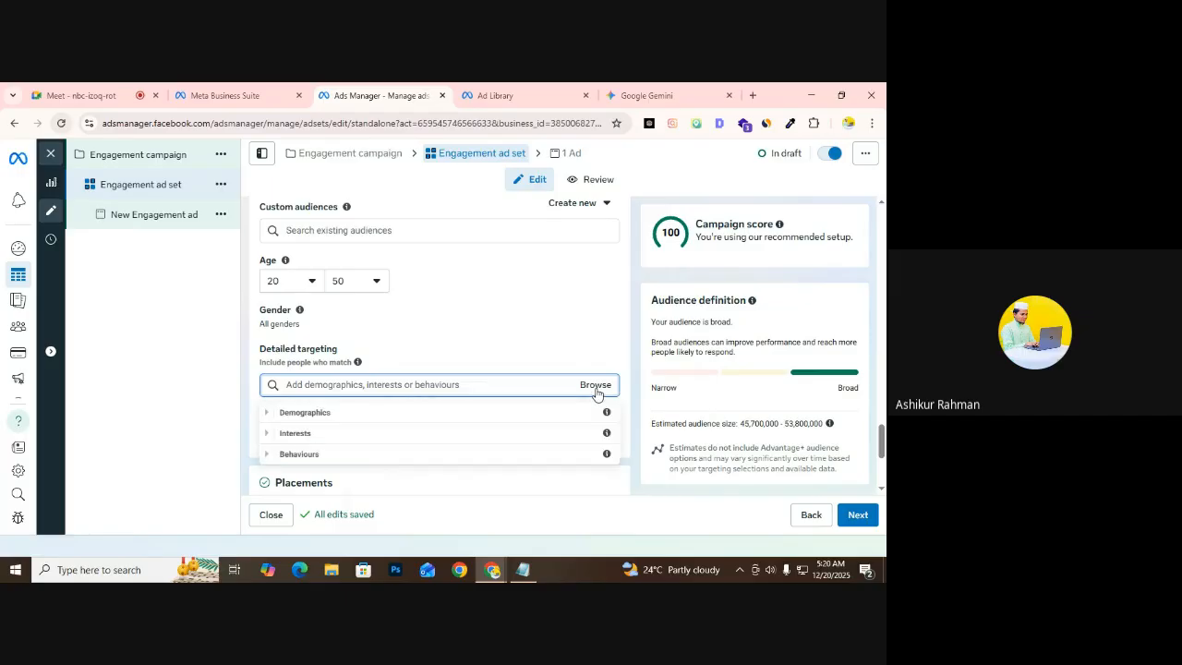
scroll(441, 338, "down", 2)
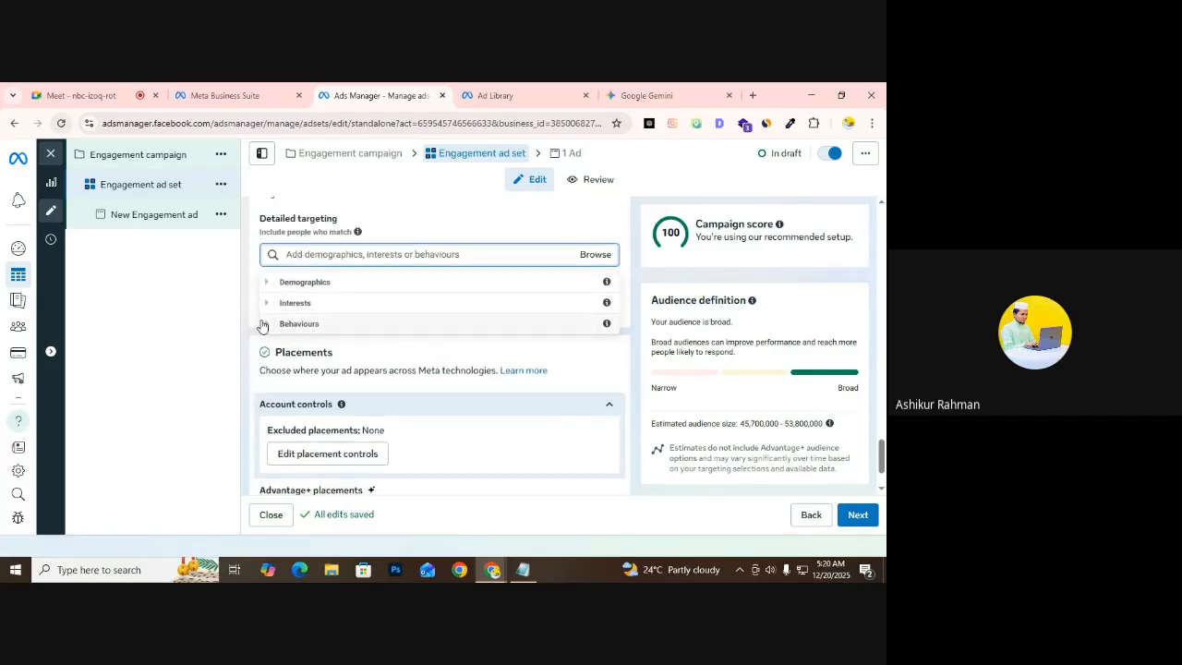
left_click(265, 324)
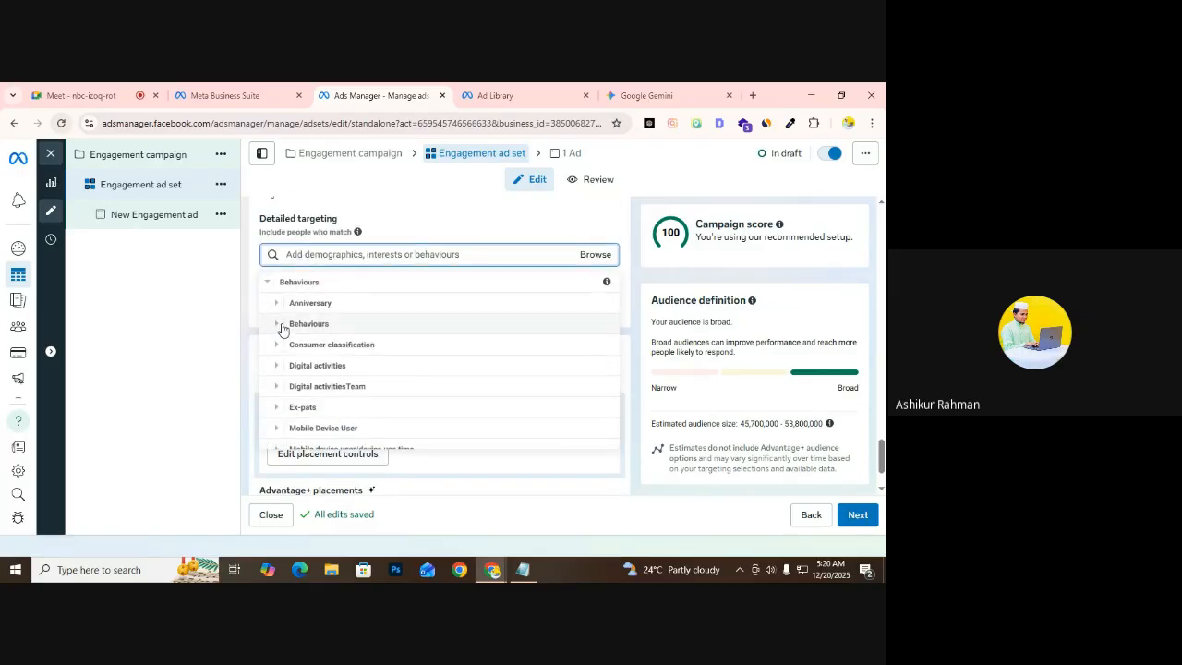
left_click(277, 311)
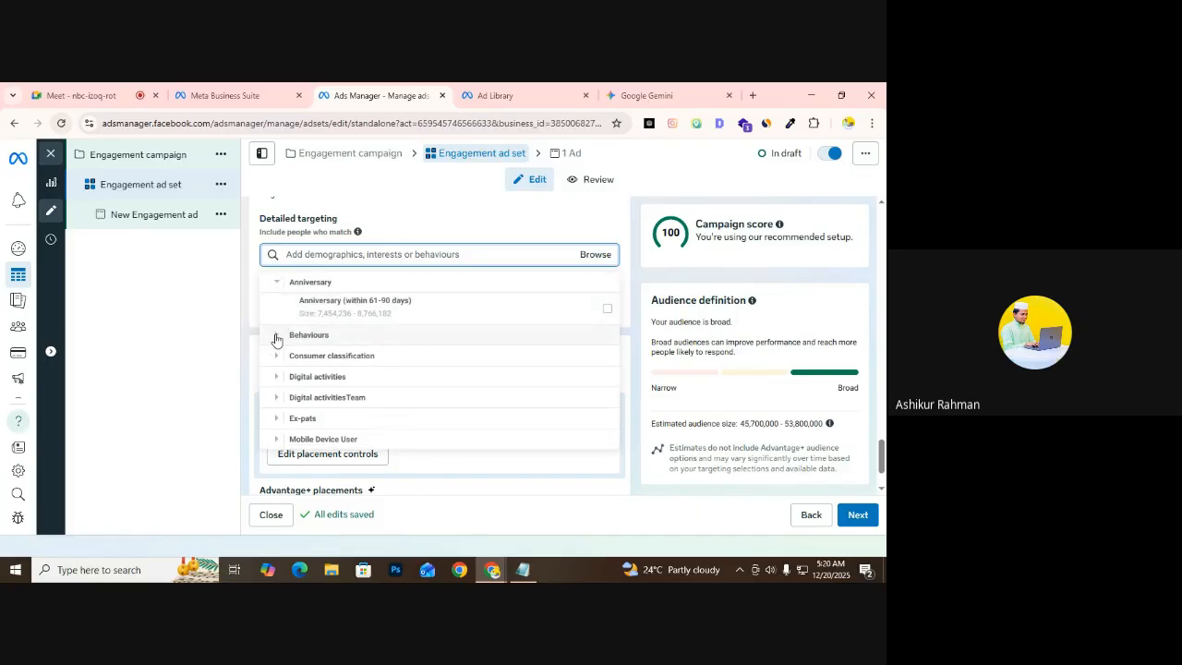
left_click(278, 335)
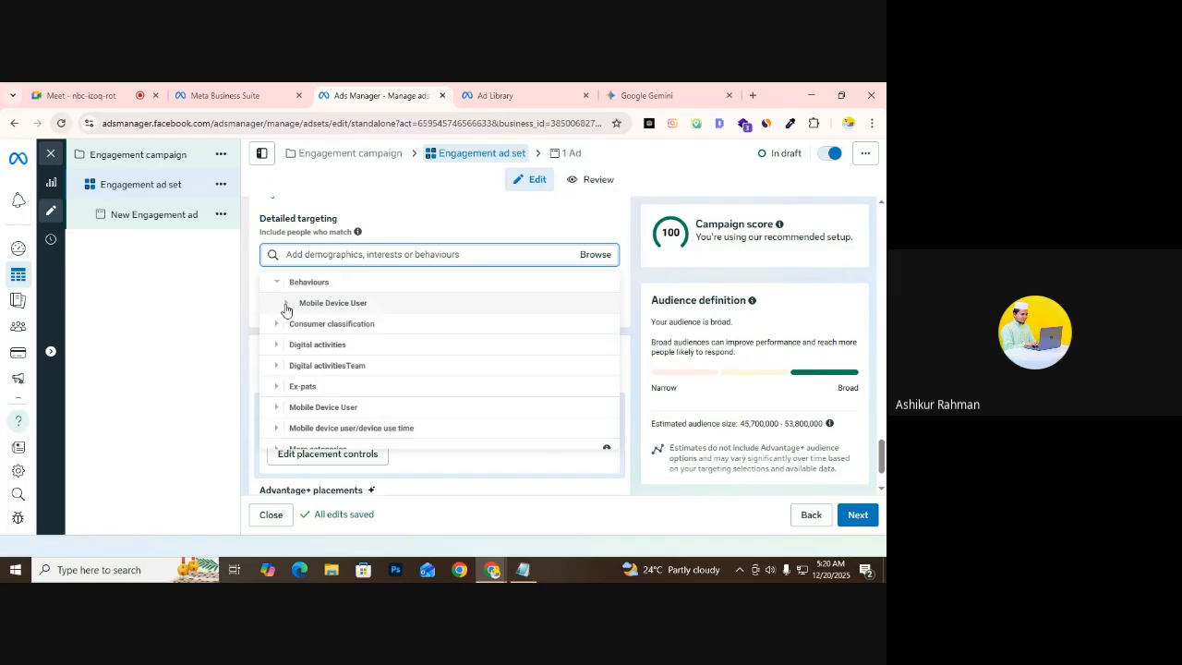
left_click(275, 328)
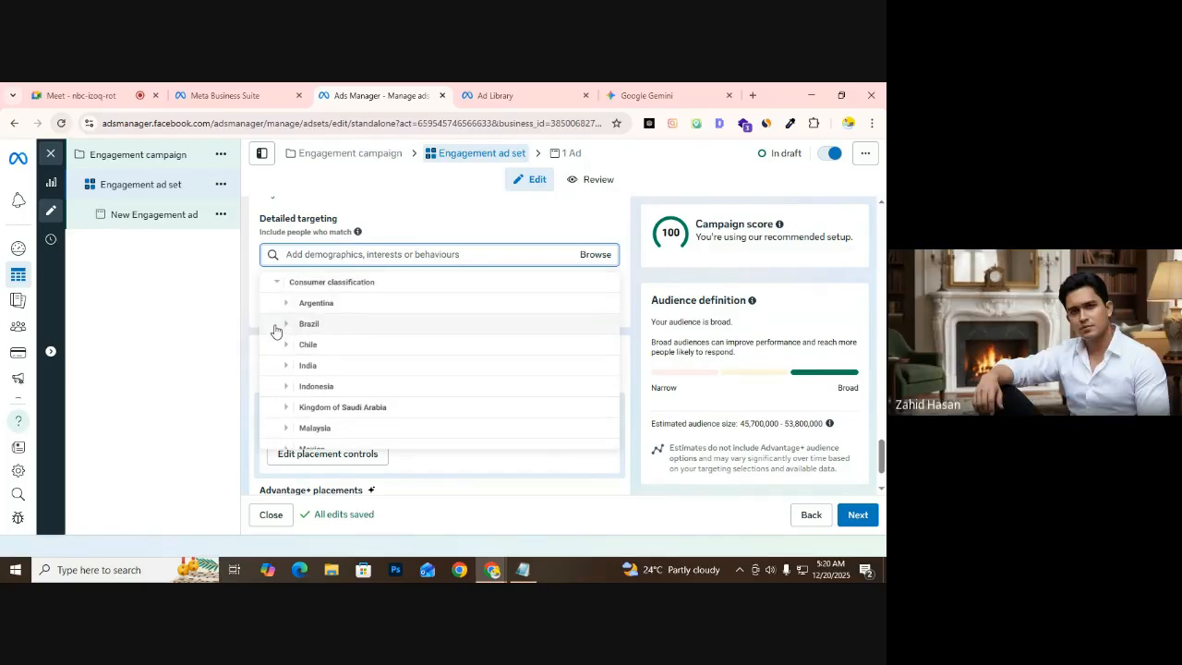
scroll(287, 389, "down", 1)
scroll(287, 390, "down", 5)
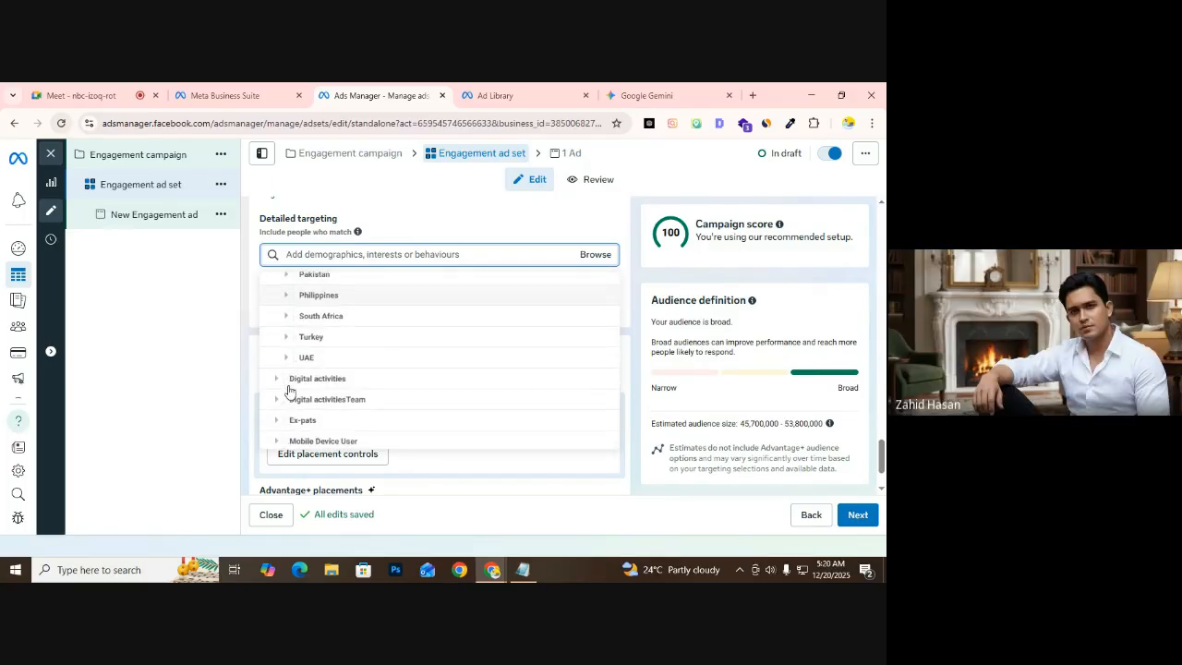
Add the behaviour Anniversary (within 61-90 days) to the ad set's detailed targeting
scroll(287, 390, "up", 8)
scroll(287, 389, "up", 1)
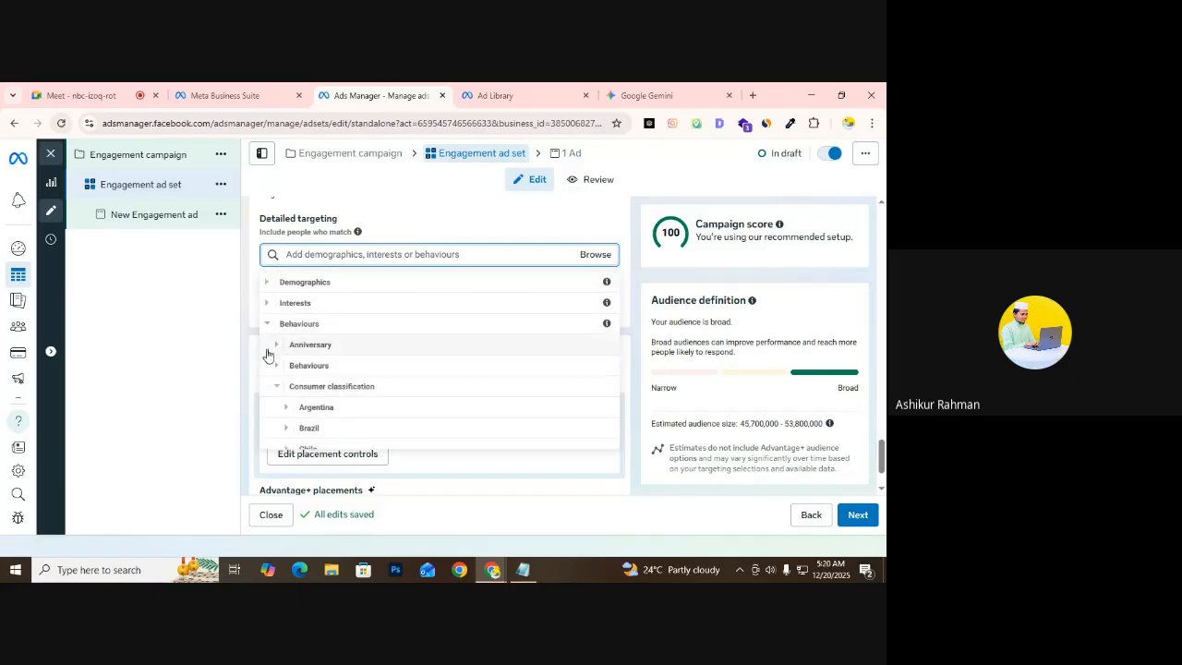
left_click(275, 345)
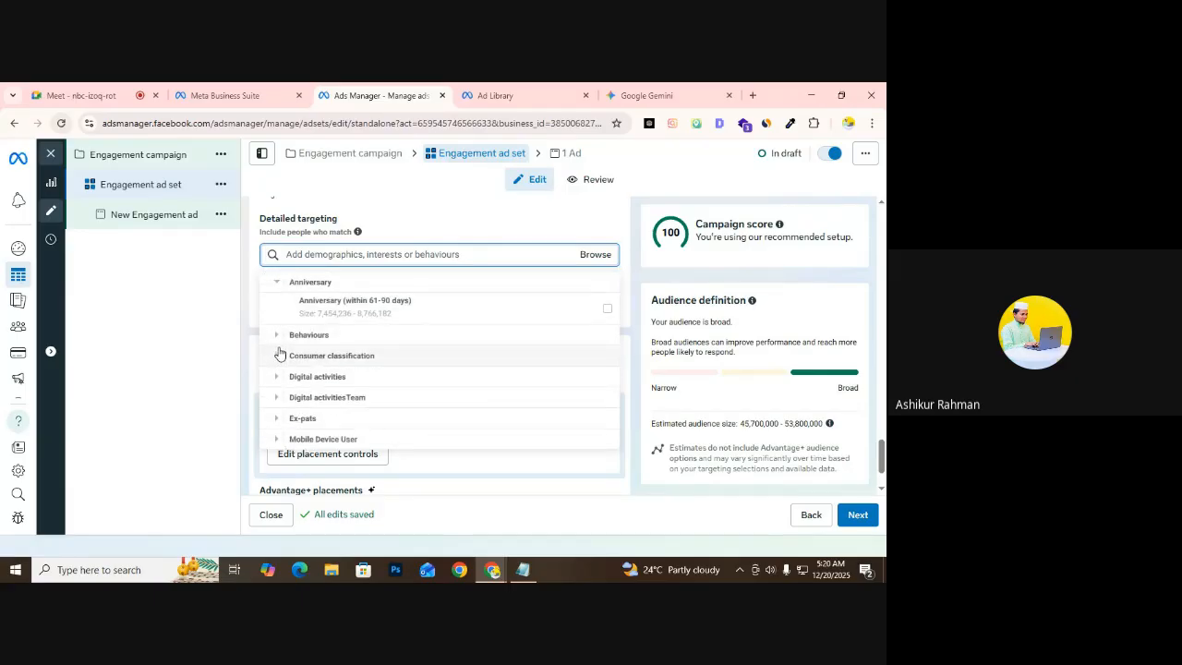
left_click(329, 310)
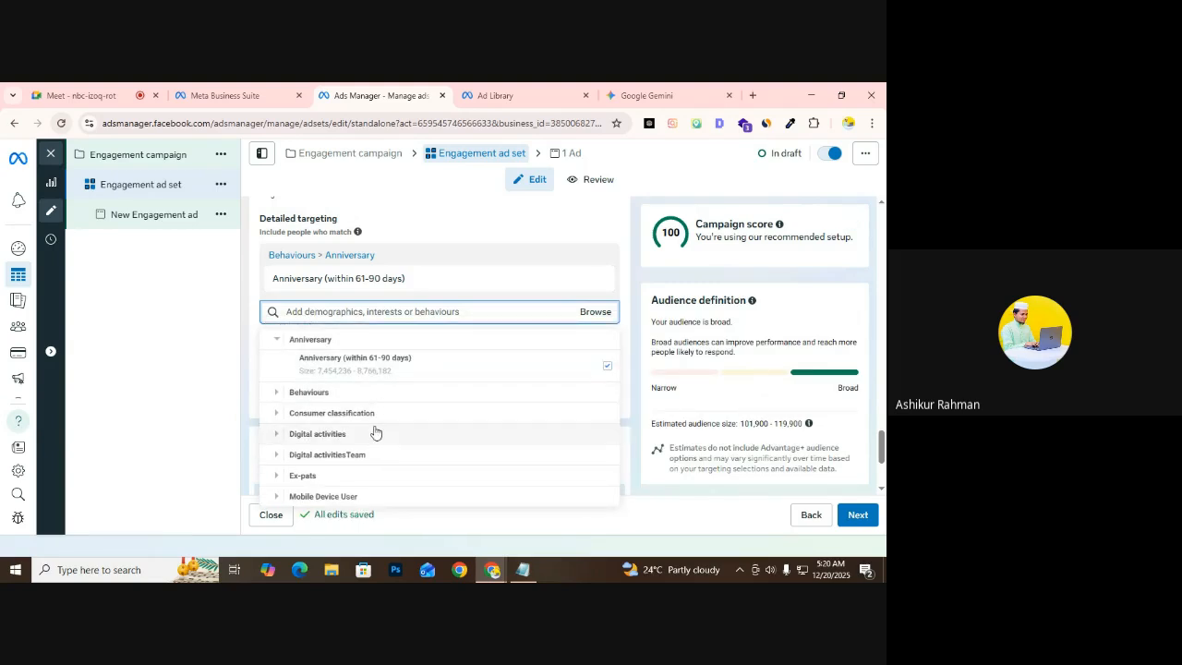
Look through the remaining Behaviours subcategories, from Mobile Device User to Purchase behaviour and Travel
left_click(276, 393)
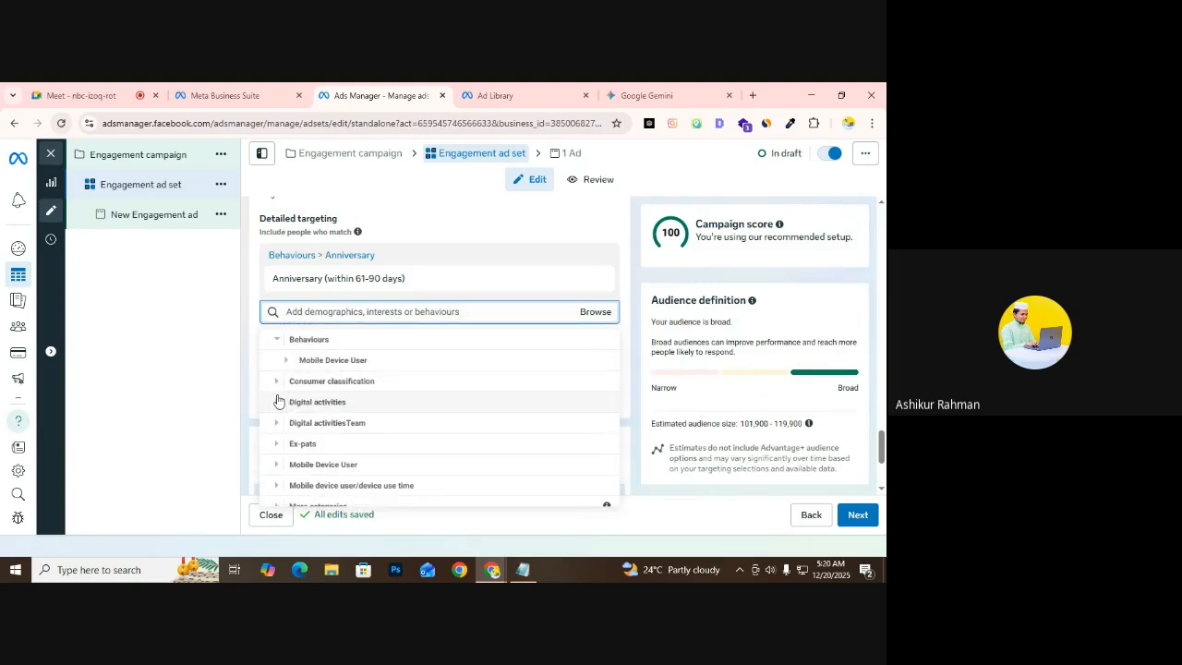
scroll(293, 404, "up", 1)
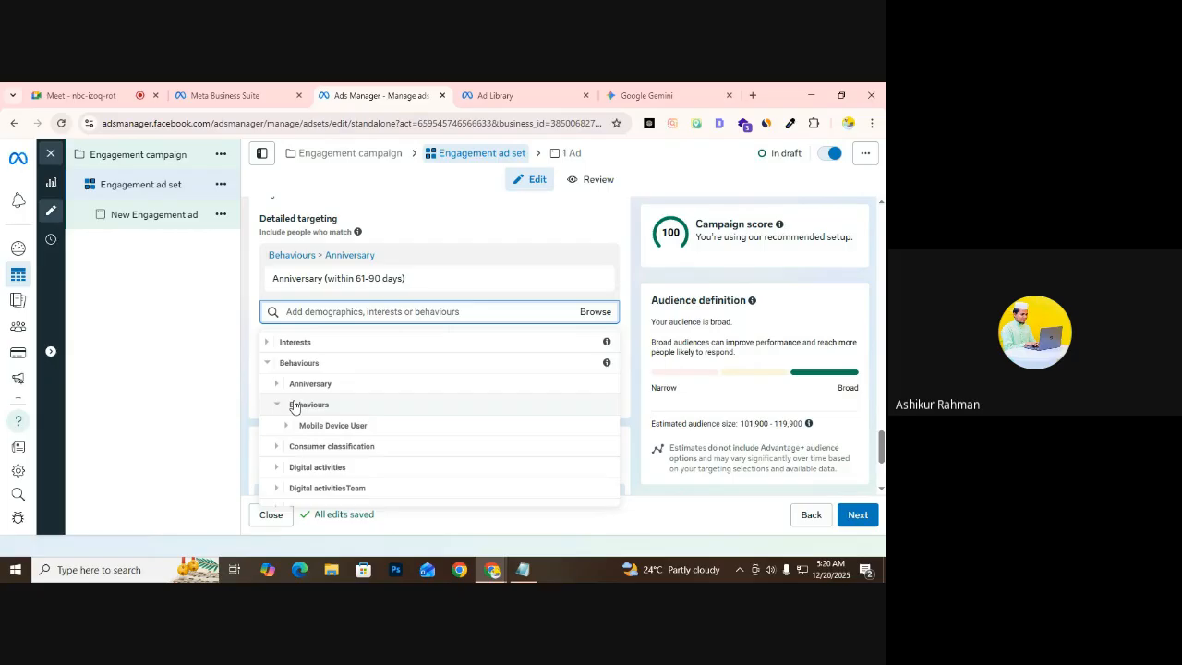
scroll(294, 406, "down", 1)
scroll(290, 440, "down", 1)
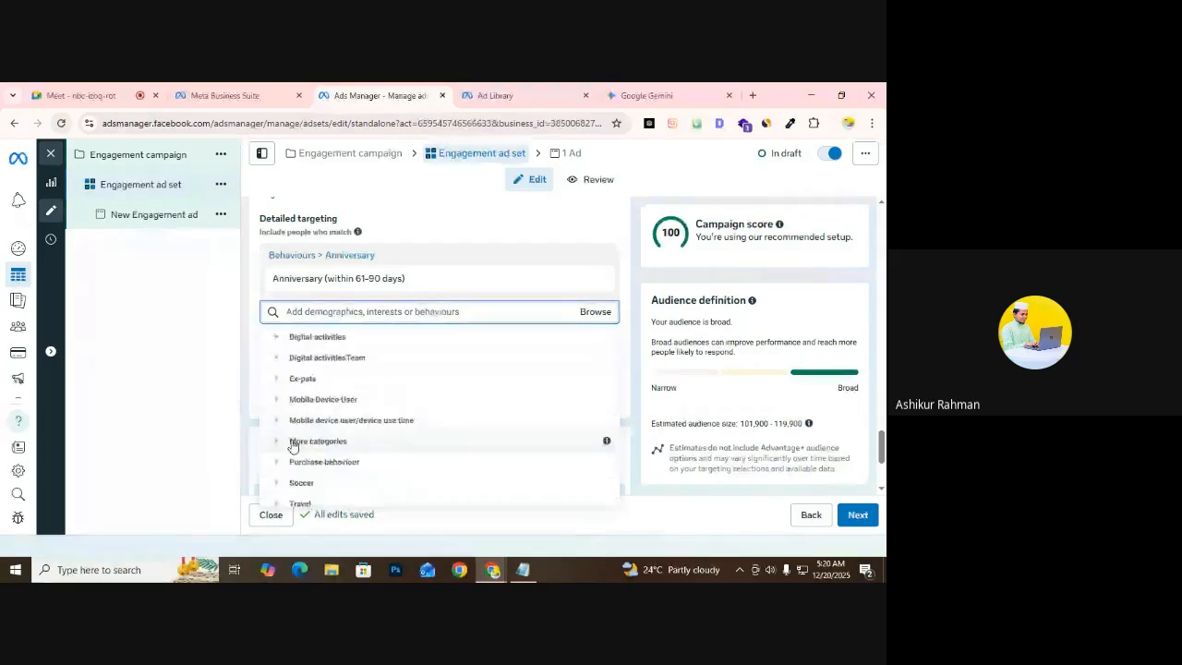
scroll(332, 466, "down", 1)
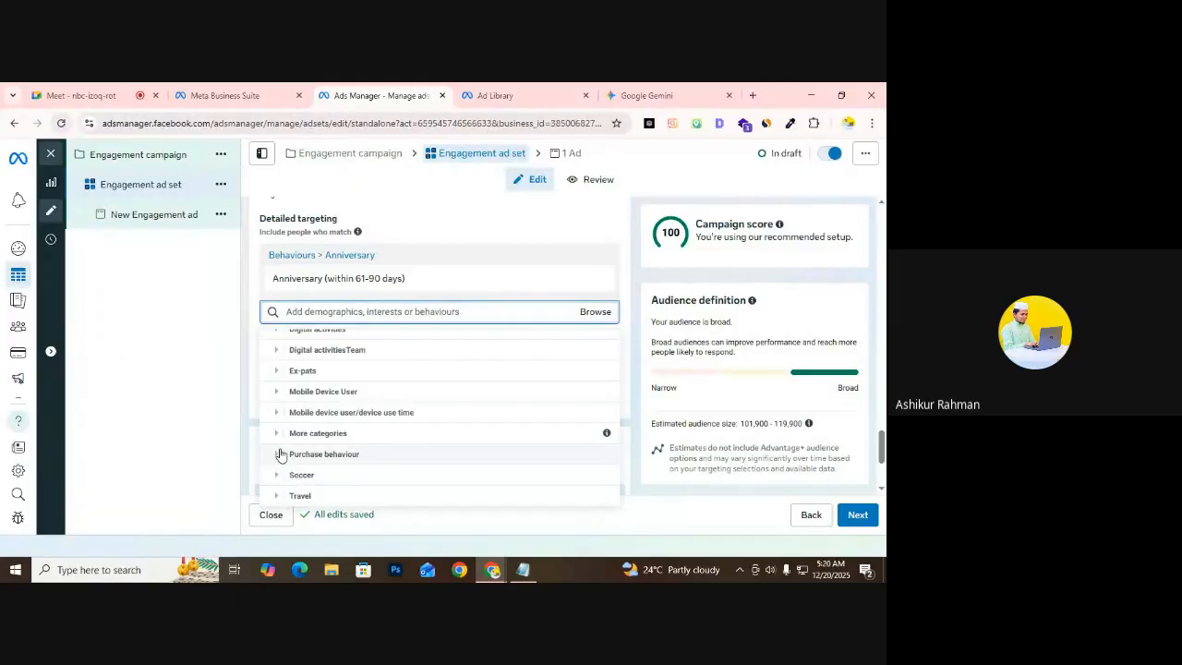
scroll(286, 443, "up", 3)
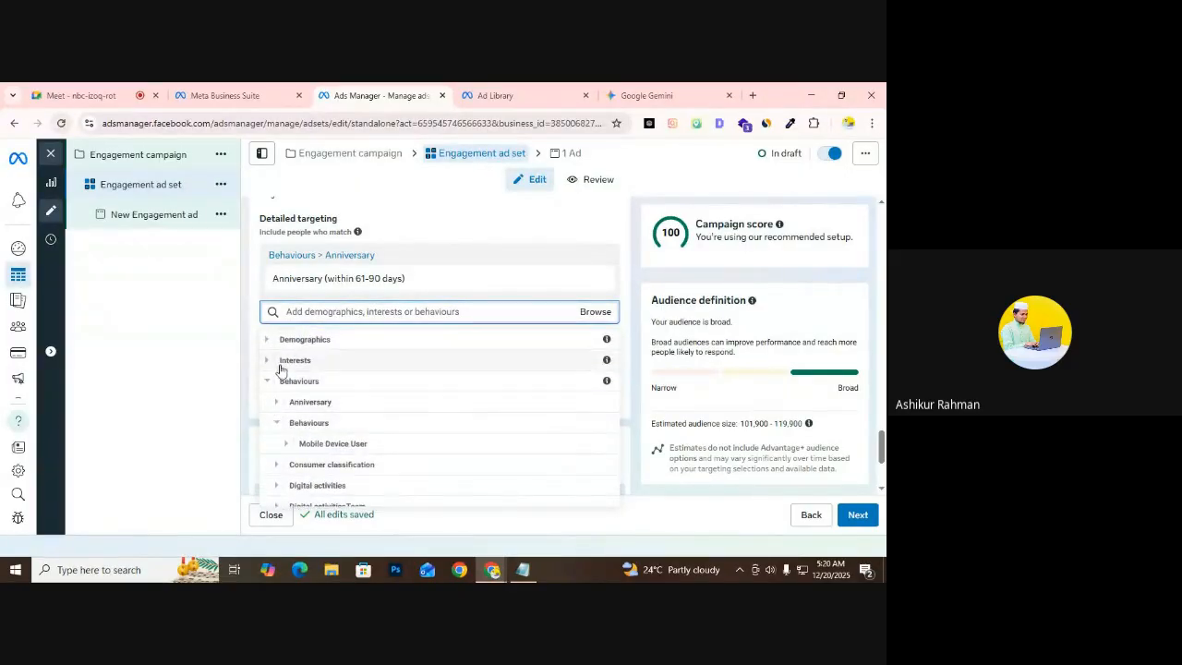
Add the Family and relationships interests Family (social concept) and Weddings (weddings) to the ad set's detailed targeting
left_click(267, 380)
left_click(268, 360)
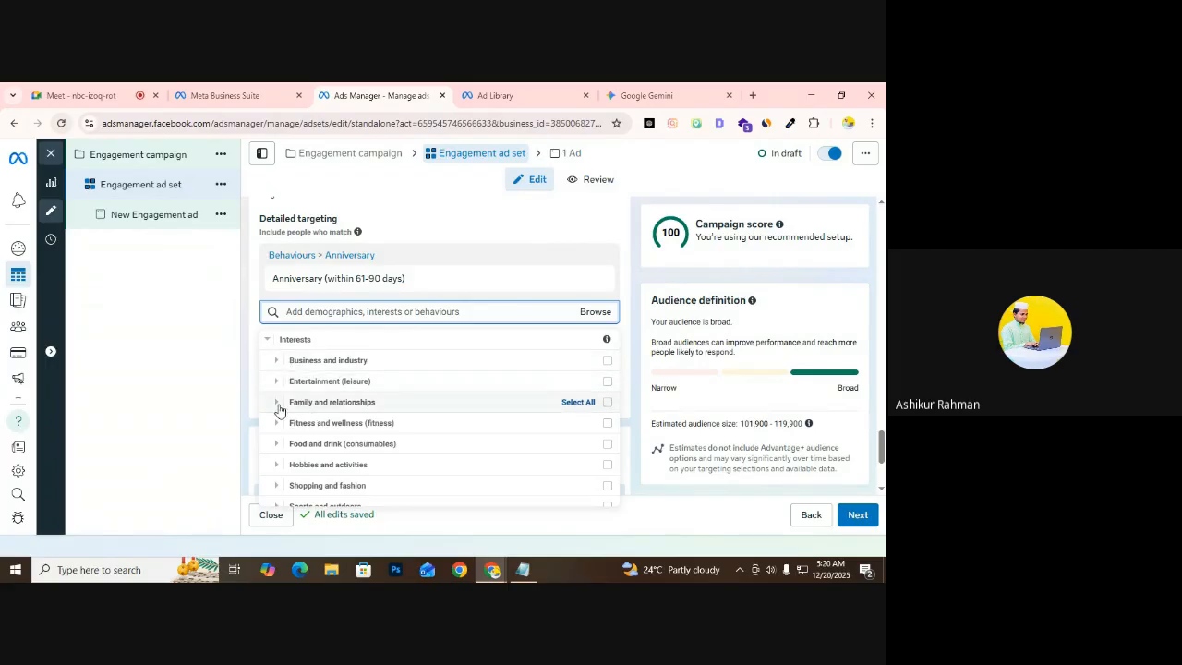
left_click(278, 409)
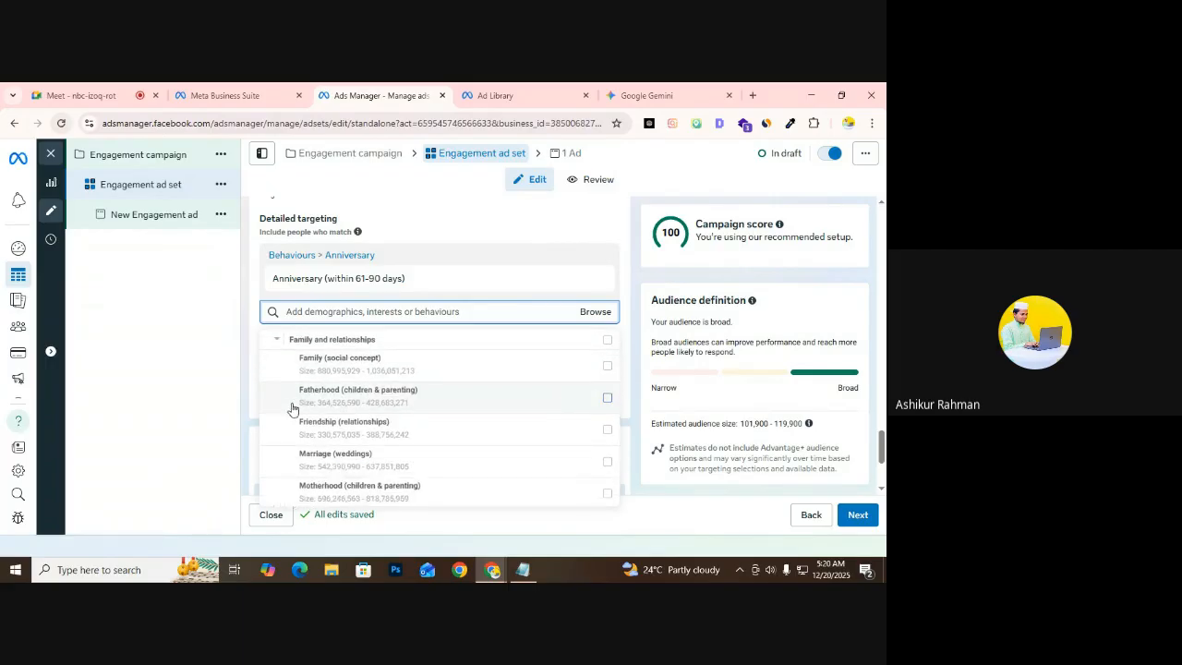
left_click(344, 372)
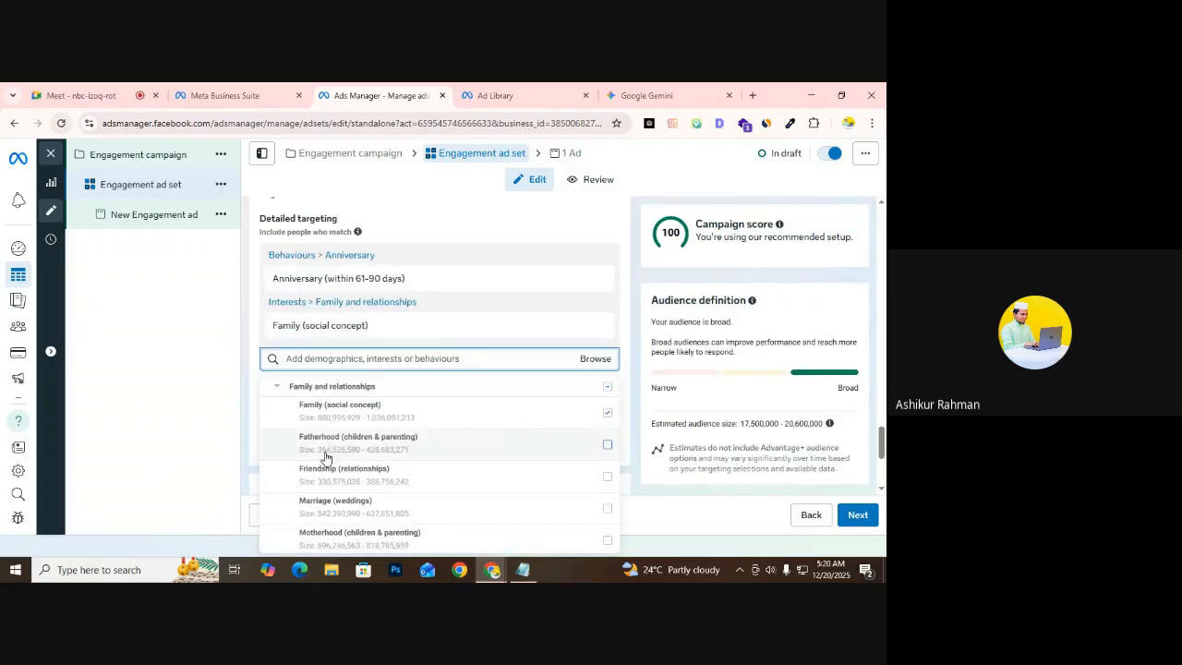
scroll(325, 459, "down", 1)
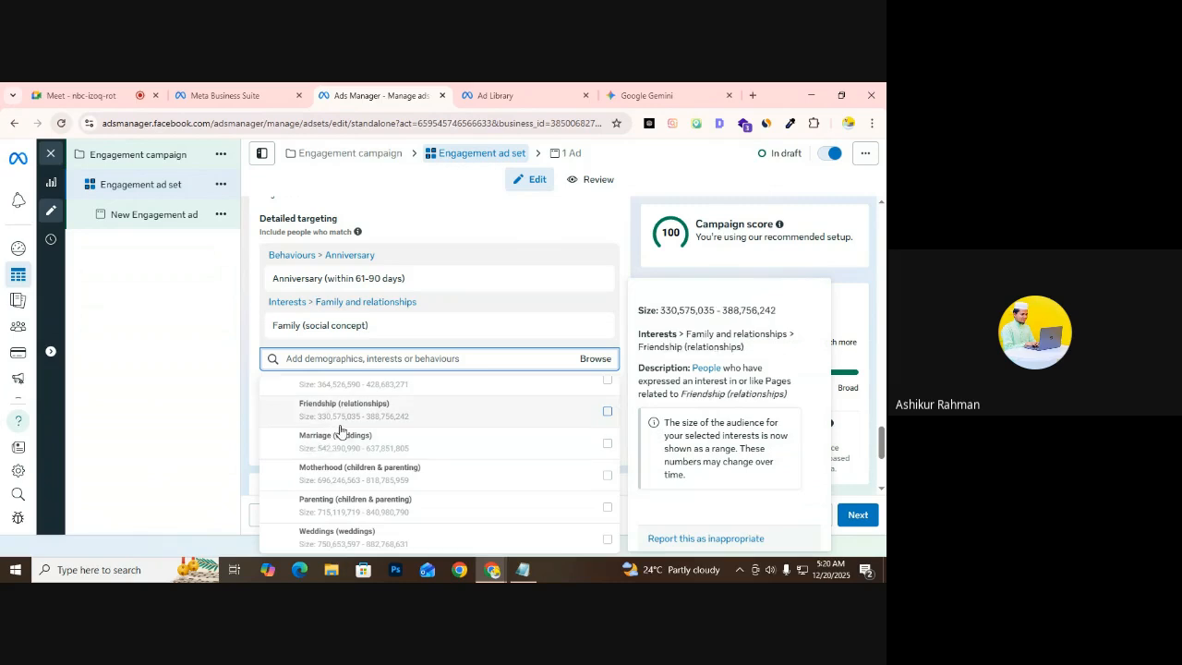
scroll(357, 473, "down", 2)
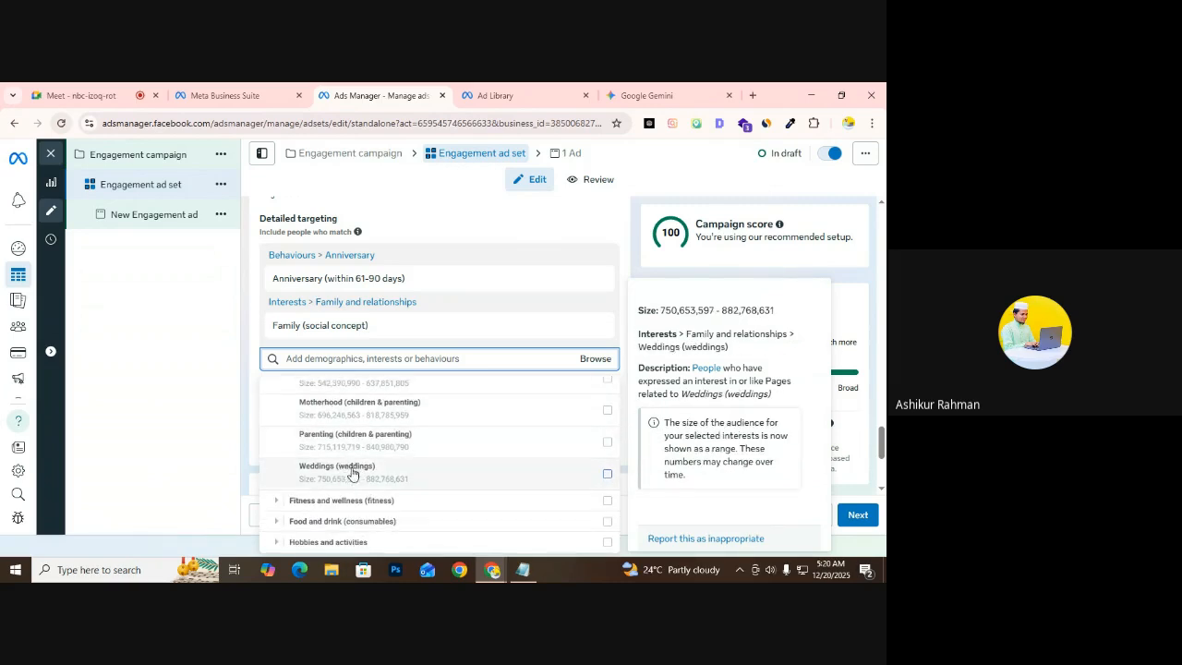
left_click(447, 477)
Add the interest Recipes (food & drink) from the Cooking group under Food and drink to the detailed targeting
scroll(317, 488, "down", 2)
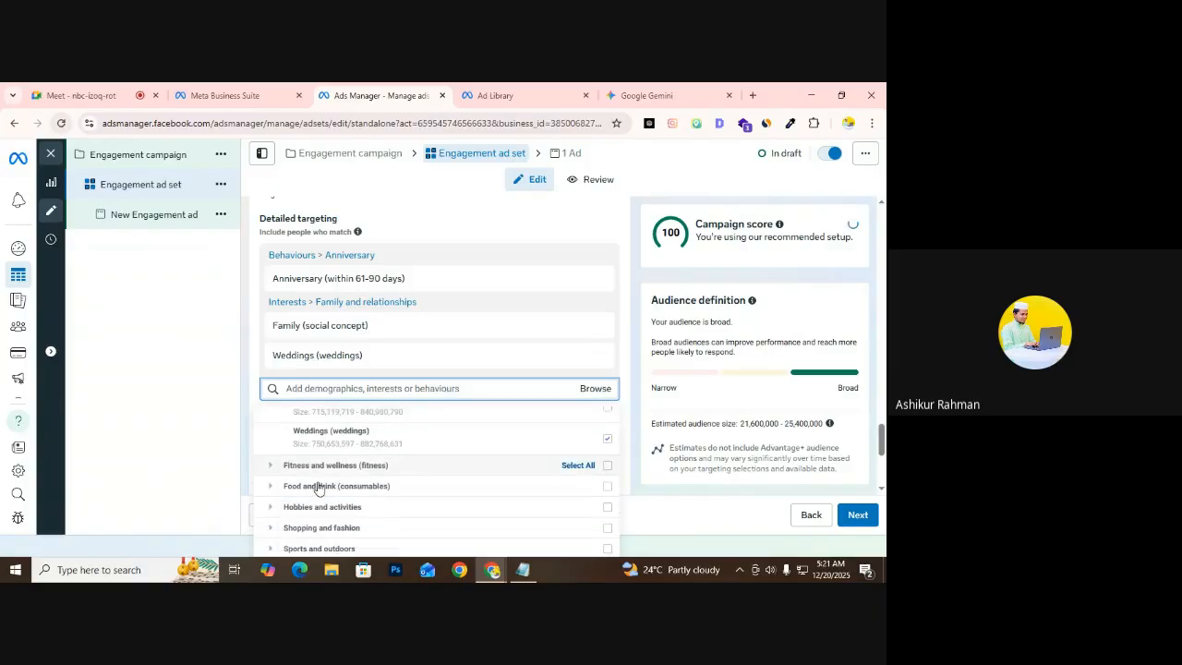
scroll(282, 482, "down", 1)
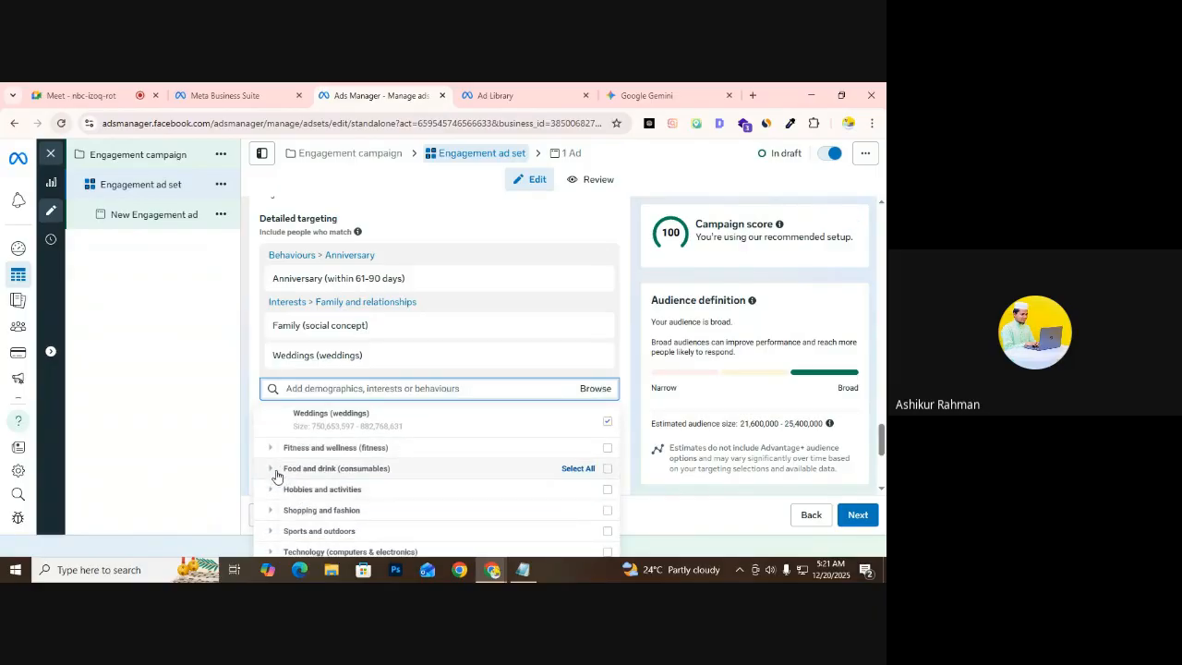
left_click(271, 469)
scroll(279, 467, "down", 2)
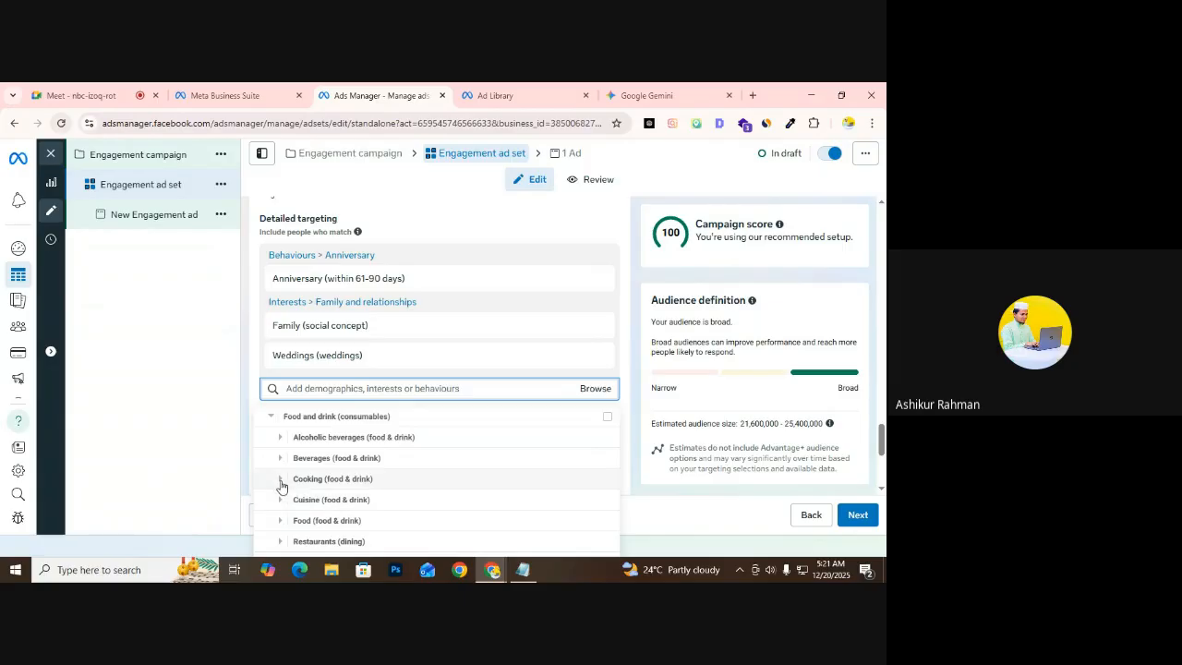
left_click(282, 479)
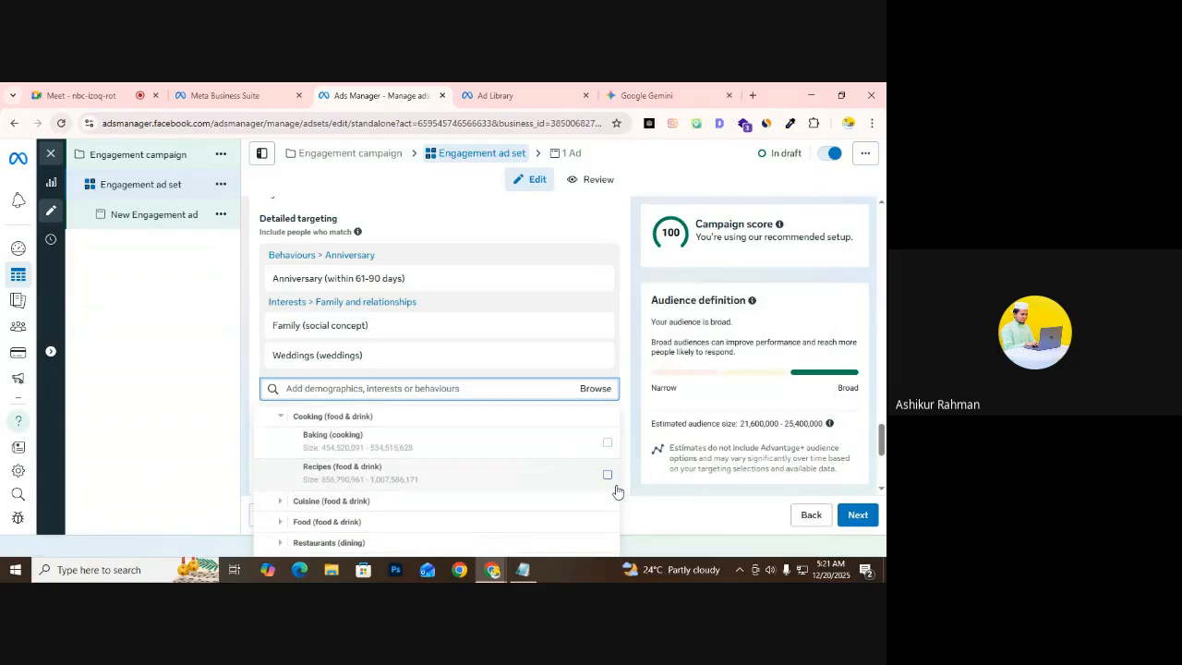
left_click(607, 476)
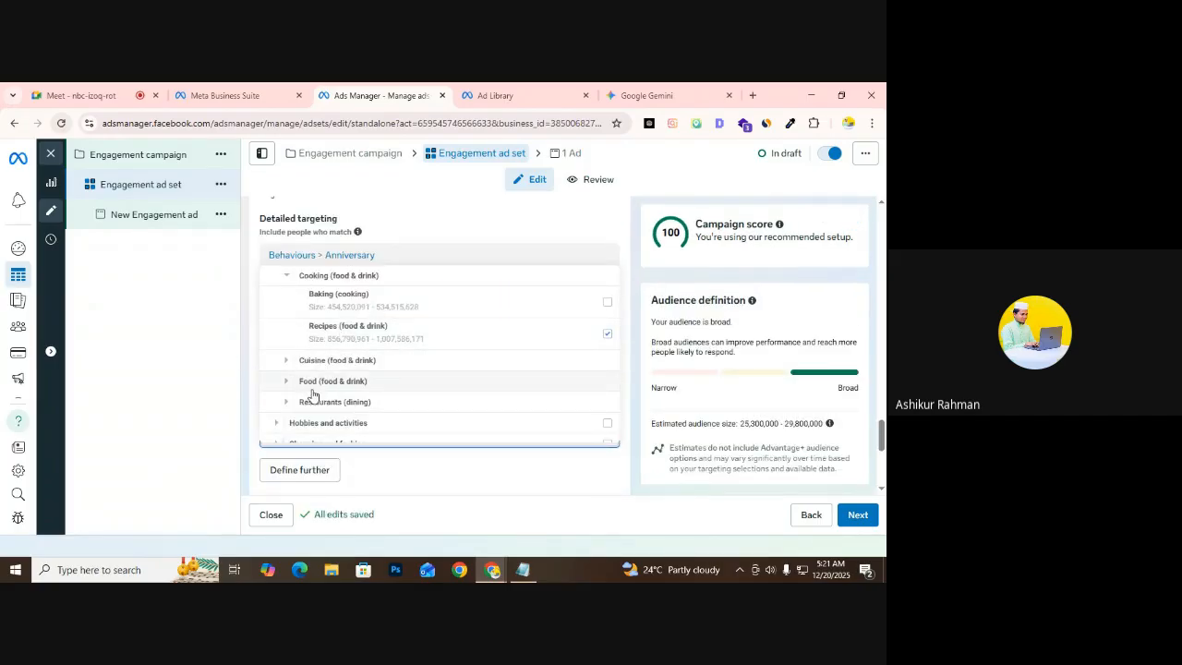
Look through the Shopping and fashion interests, examining its subcategories and the options within Beauty (social concept)
scroll(303, 408, "down", 1)
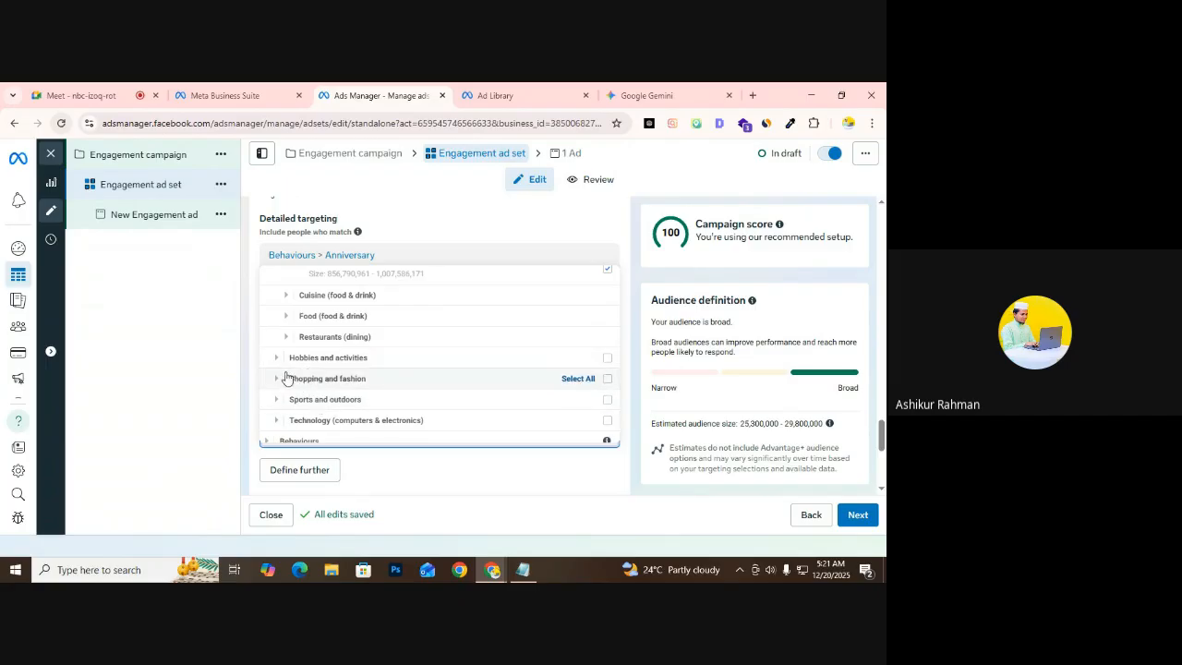
left_click(277, 379)
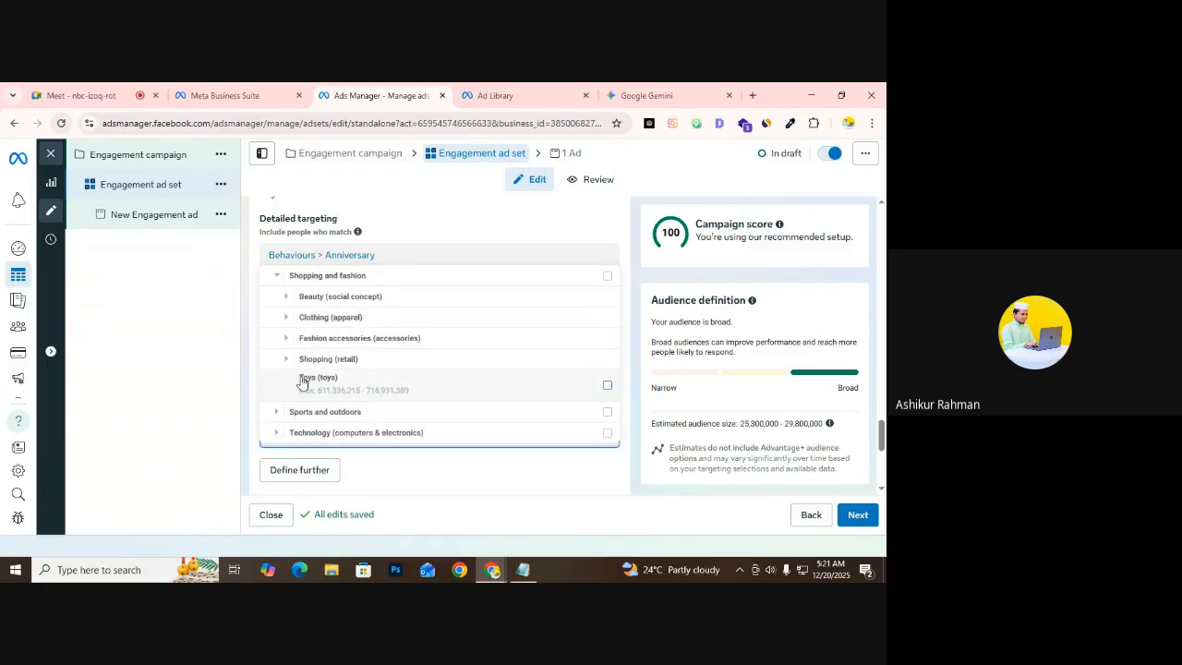
scroll(331, 377, "up", 1)
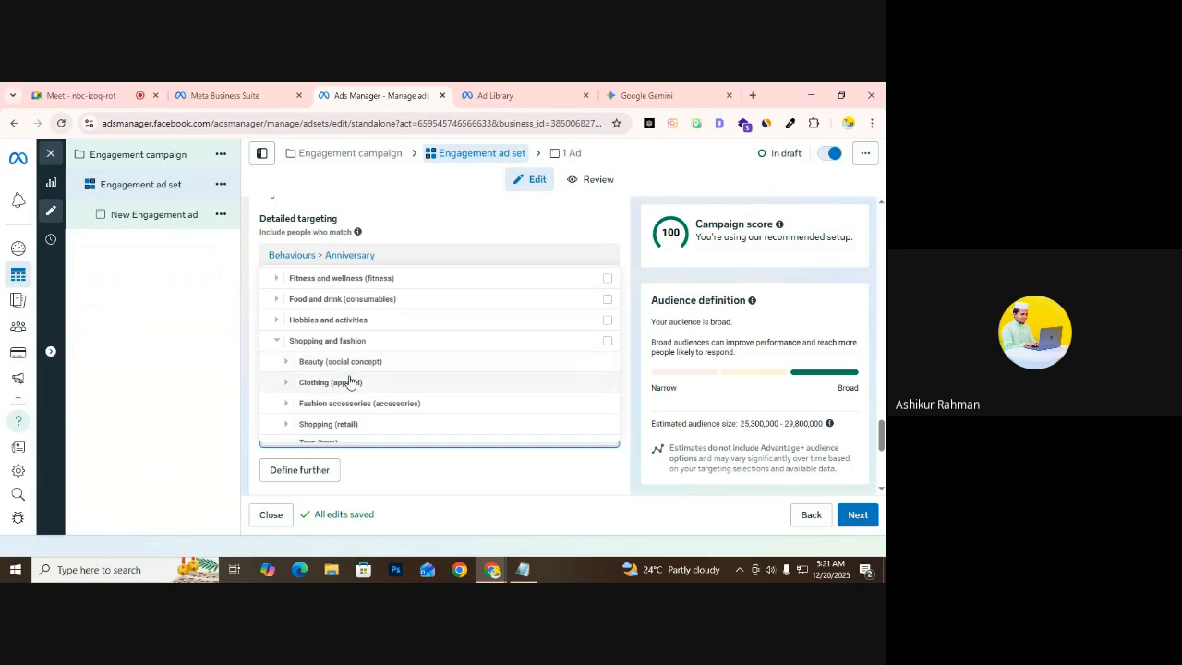
scroll(347, 378, "down", 1)
scroll(337, 369, "up", 1)
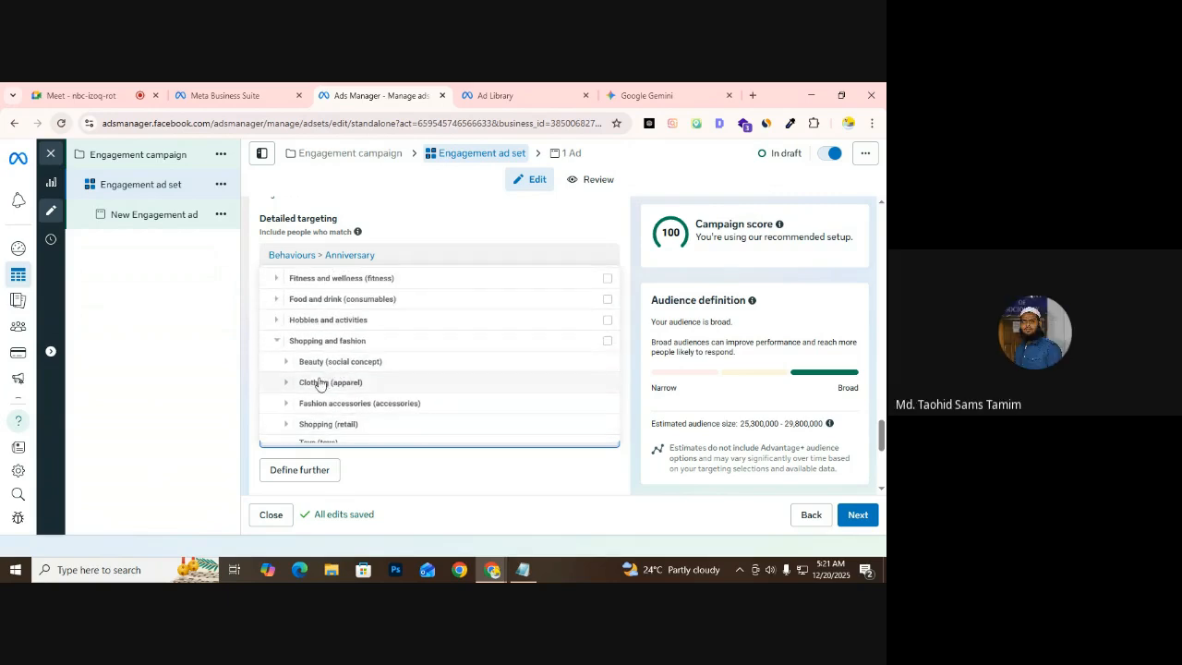
scroll(353, 395, "down", 1)
scroll(353, 396, "down", 1)
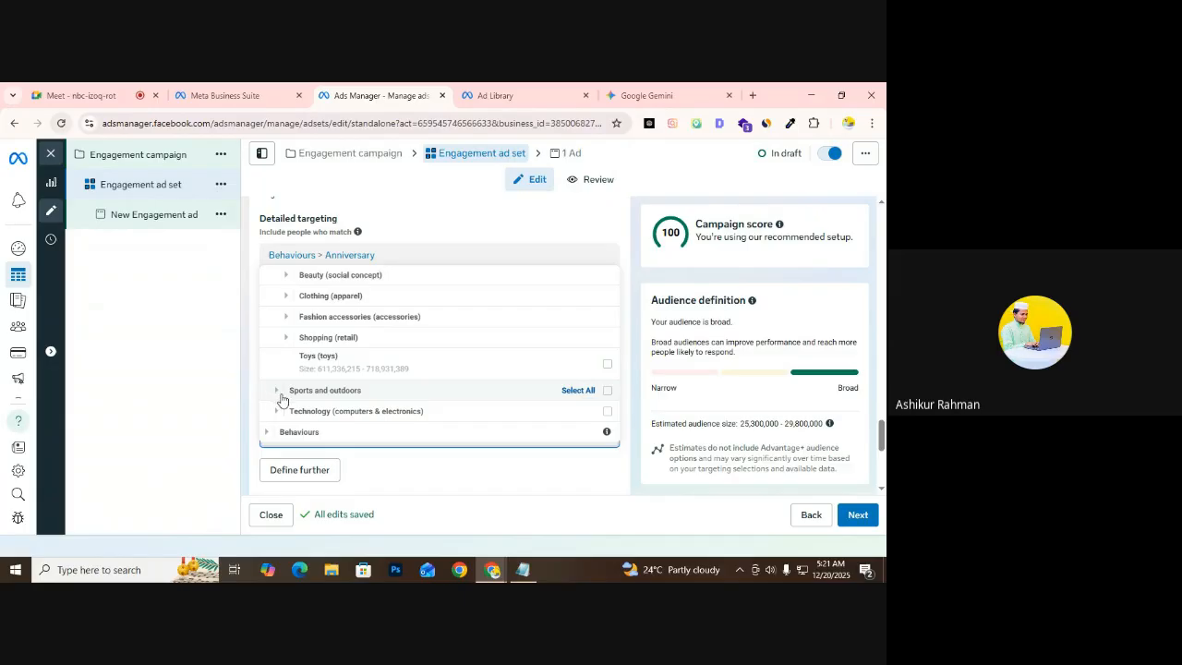
scroll(291, 407, "up", 3)
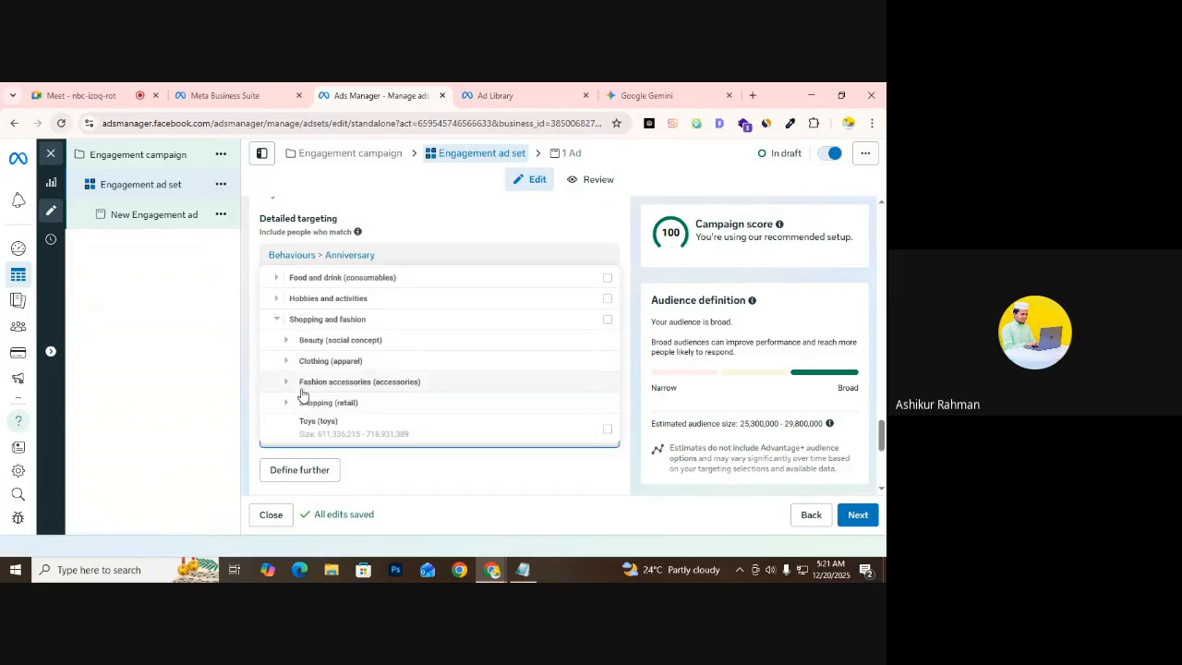
left_click(286, 341)
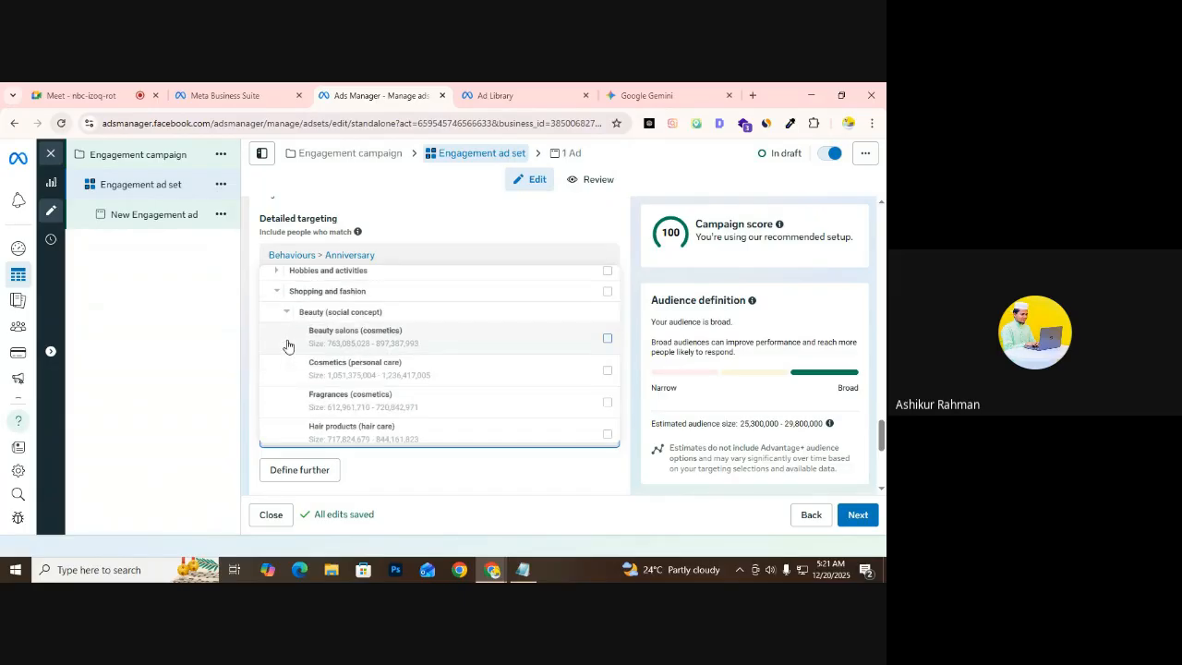
scroll(287, 346, "down", 4)
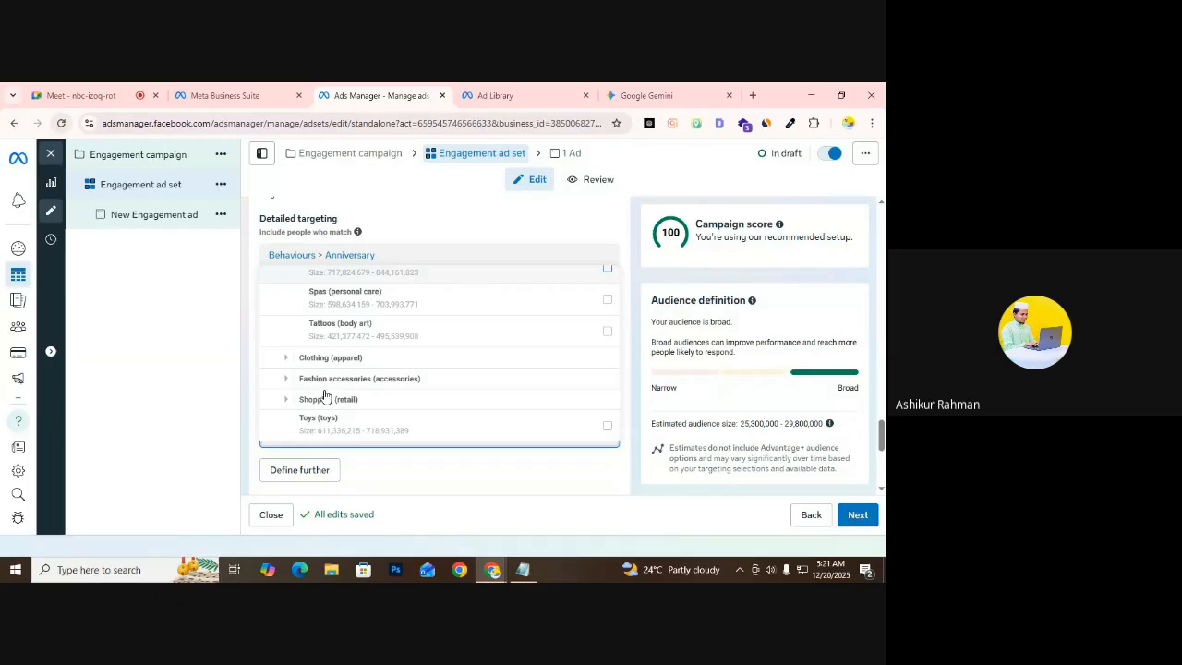
Add the interest Women's clothing (apparel) from the Clothing group to the detailed targeting
left_click(286, 357)
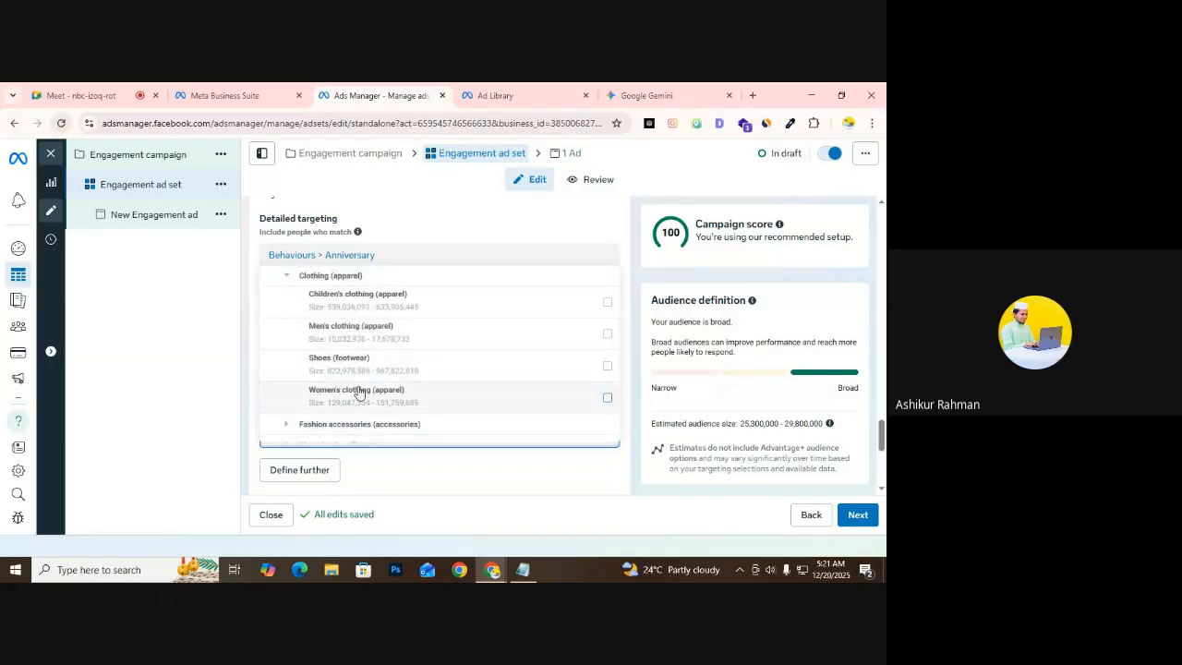
scroll(359, 392, "down", 2)
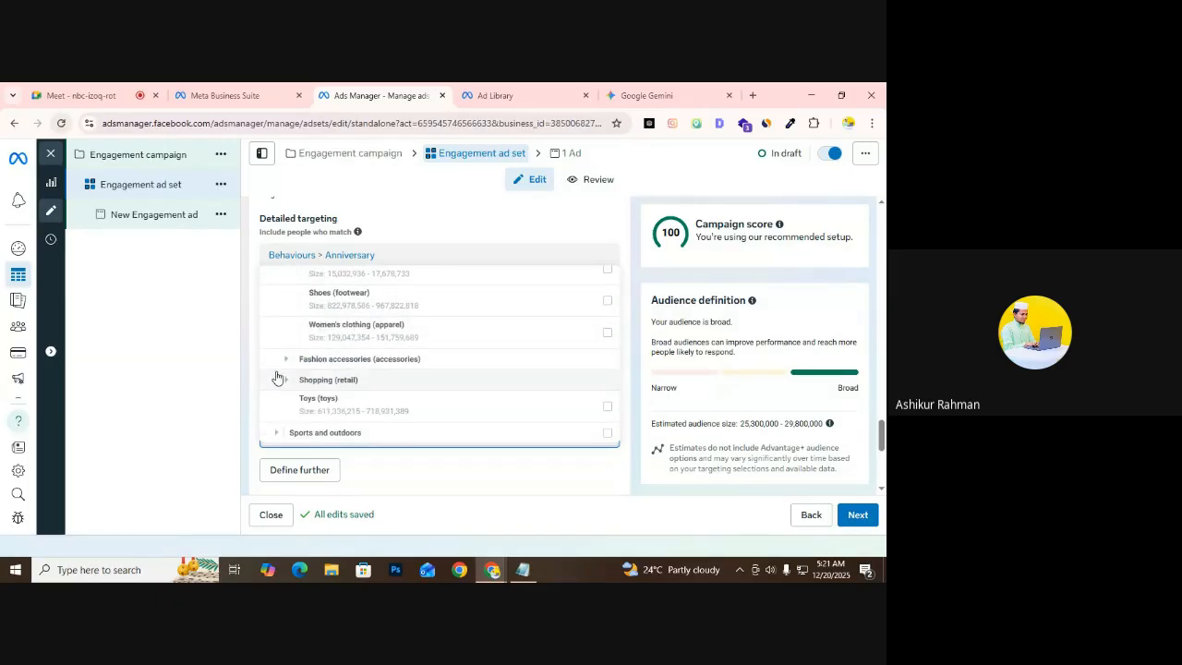
left_click(370, 342)
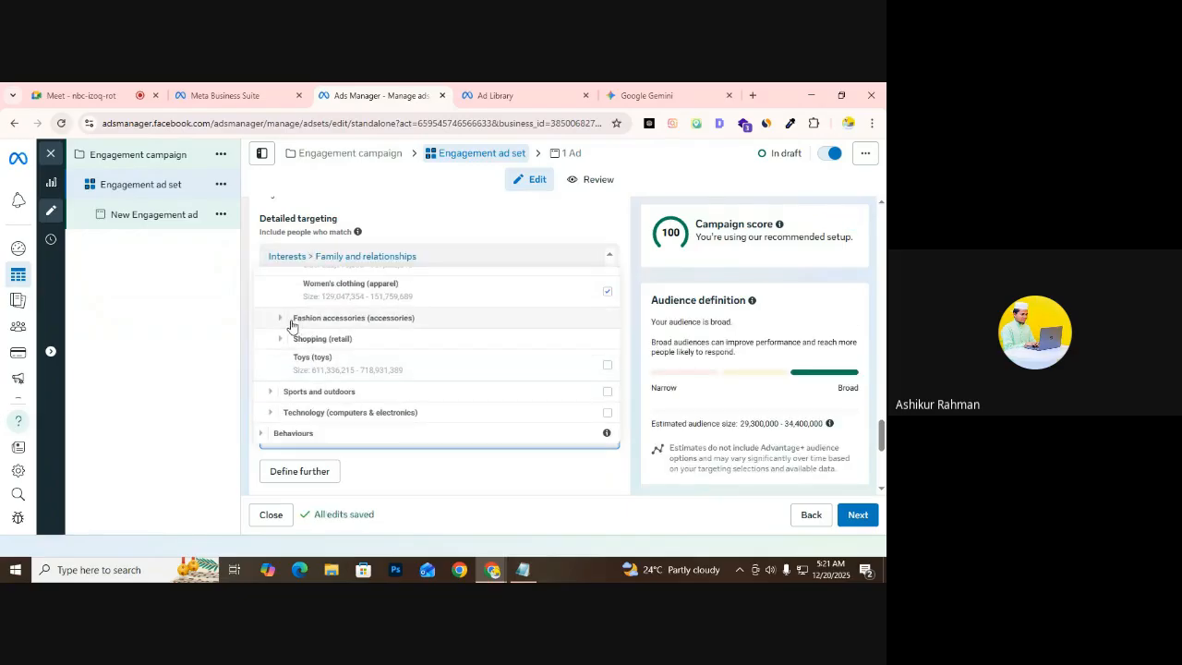
Examine the Fashion accessories interests and the Education demographics, including the Schools/Universities search
left_click(291, 322)
scroll(348, 391, "down", 2)
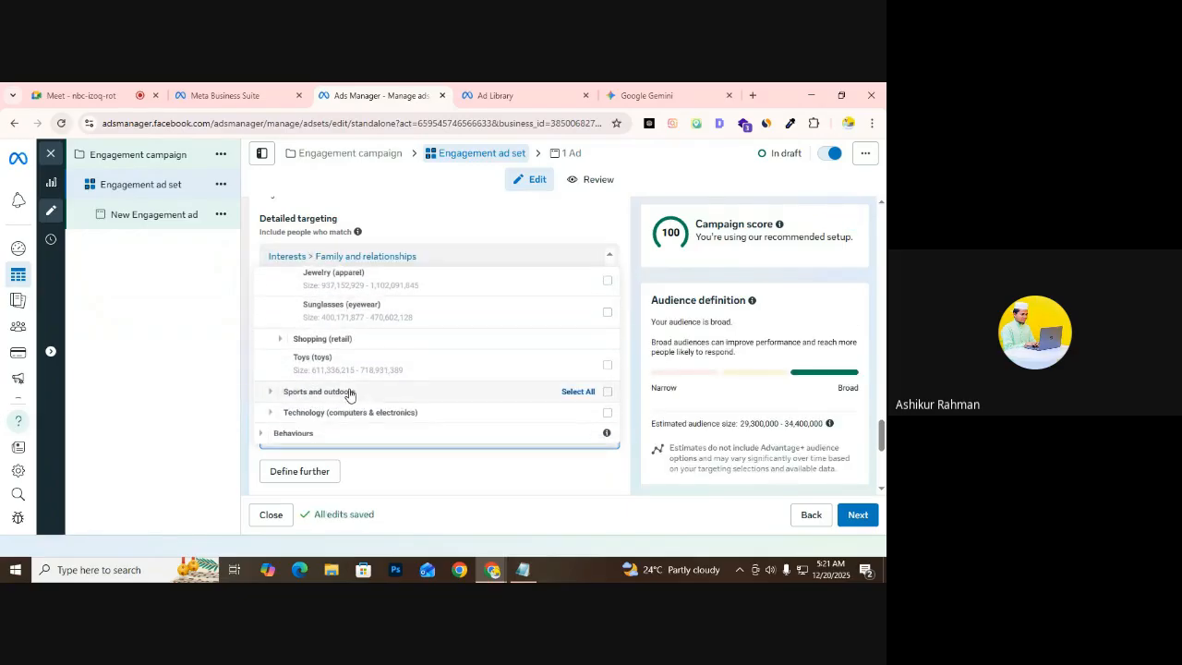
scroll(305, 342, "up", 5)
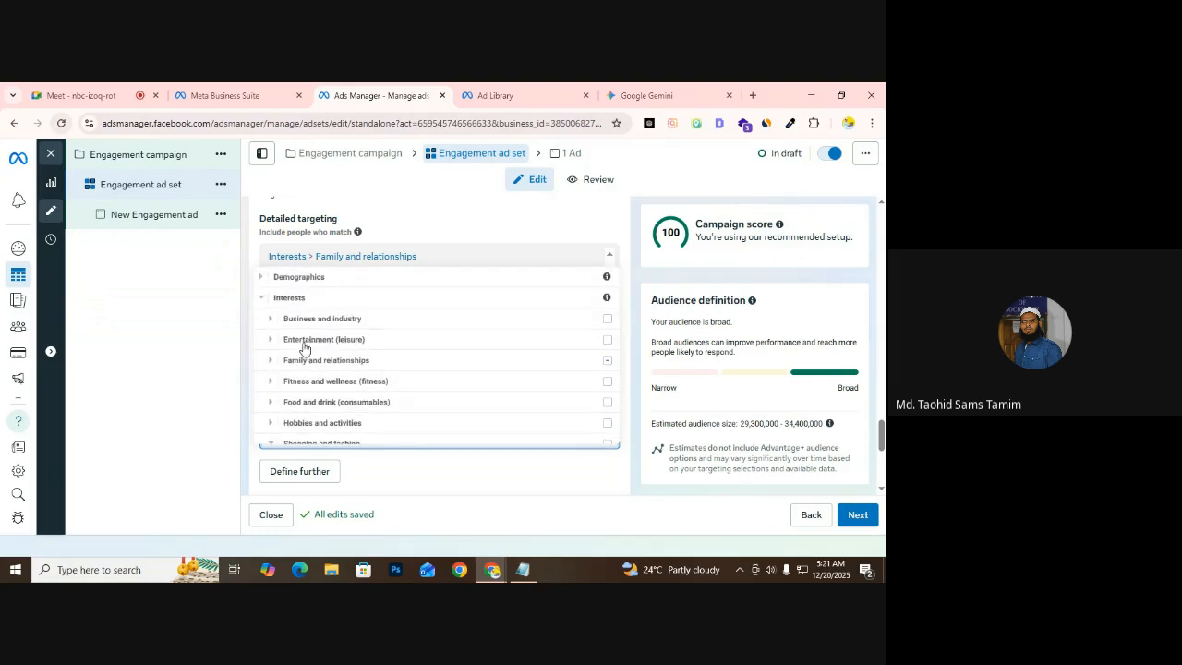
left_click(264, 279)
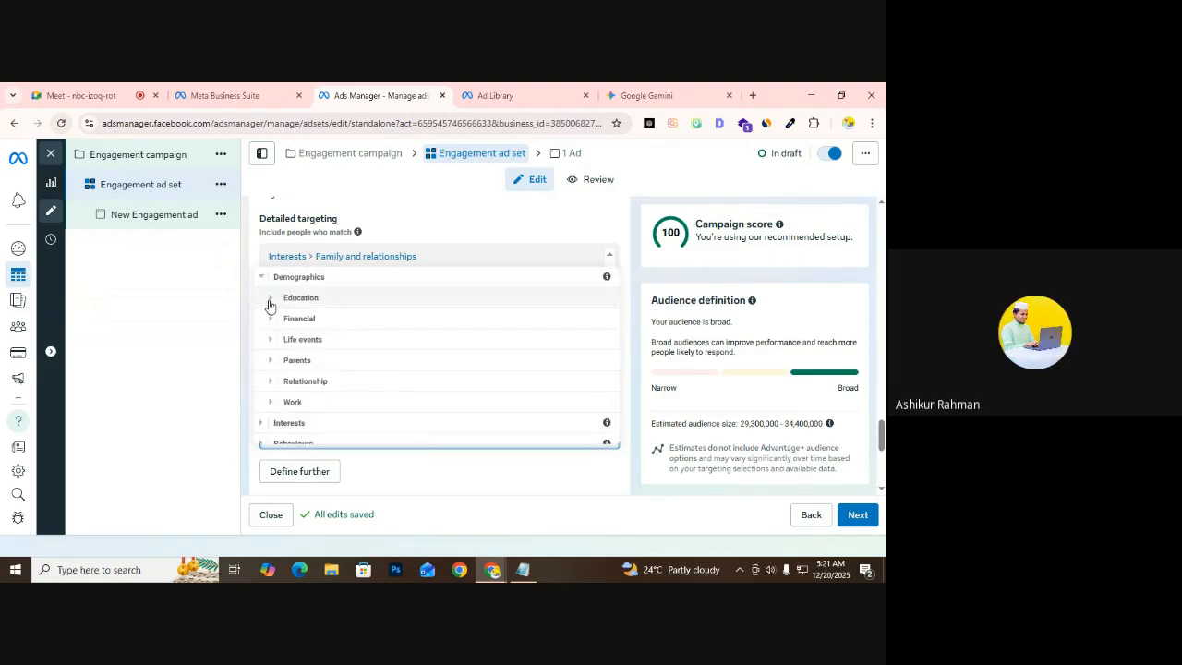
left_click(269, 301)
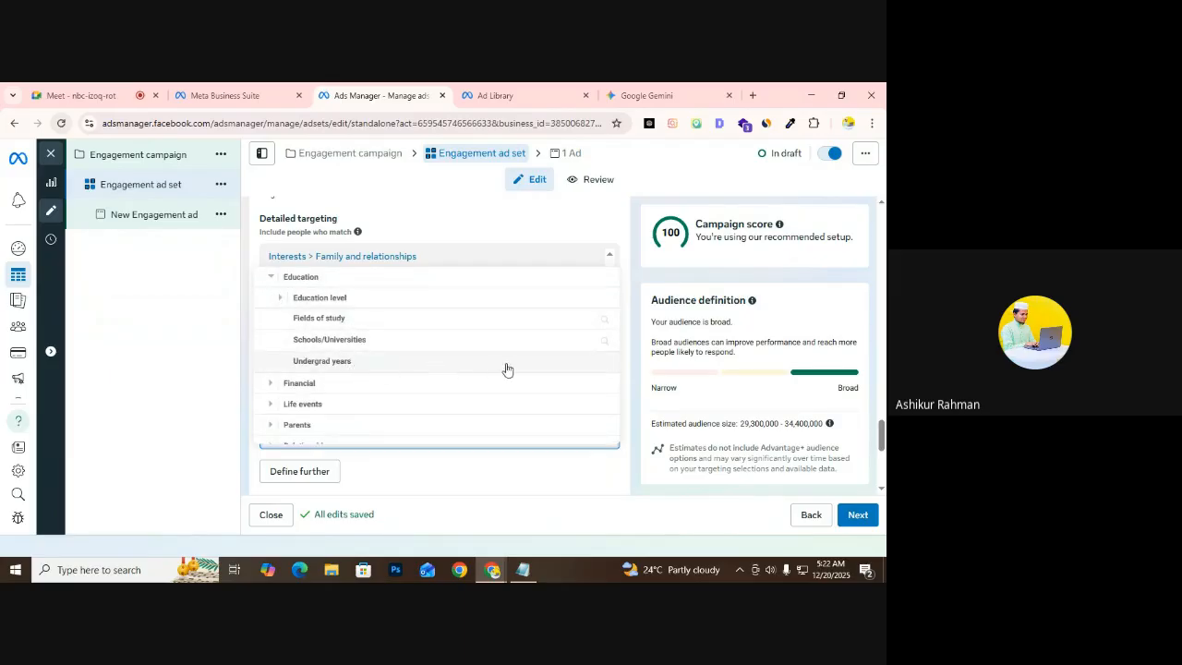
left_click(319, 340)
left_click(261, 285)
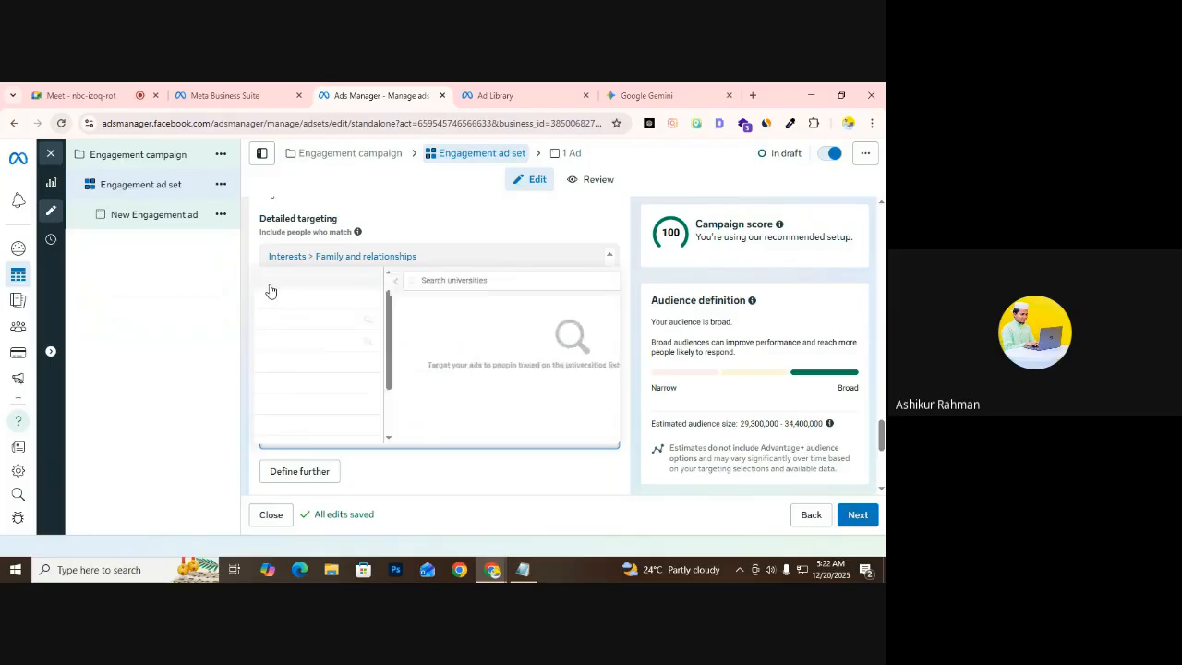
scroll(314, 390, "down", 1)
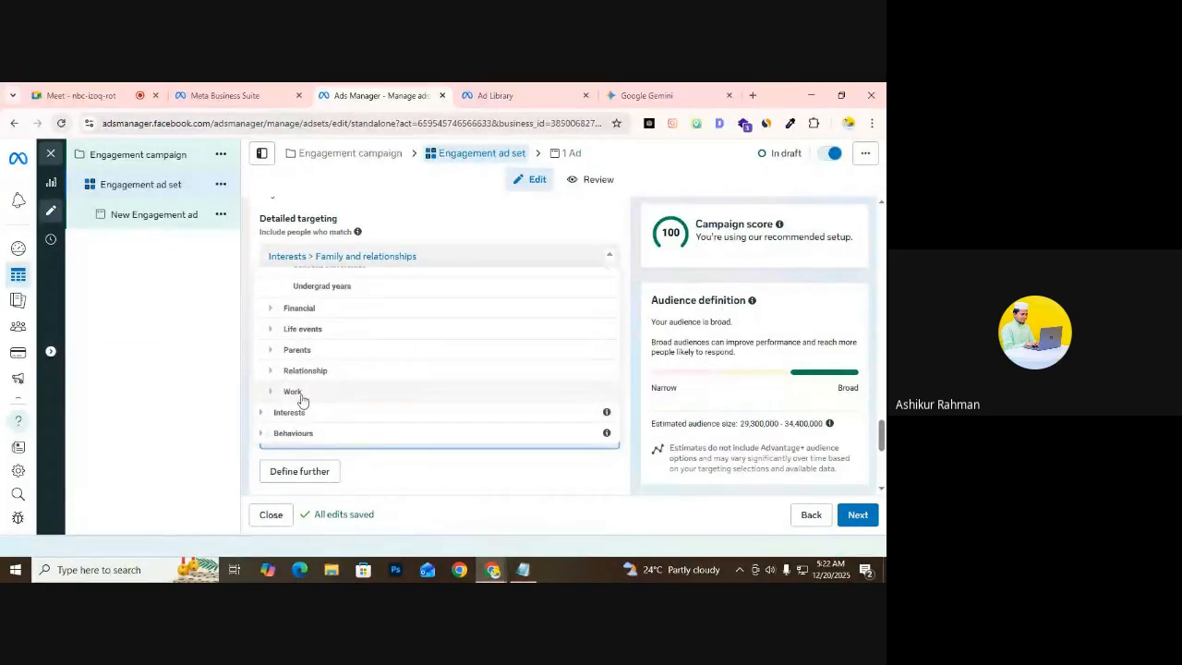
Look through the Work demographics, examining the Industries options and the Job titles search
left_click(294, 394)
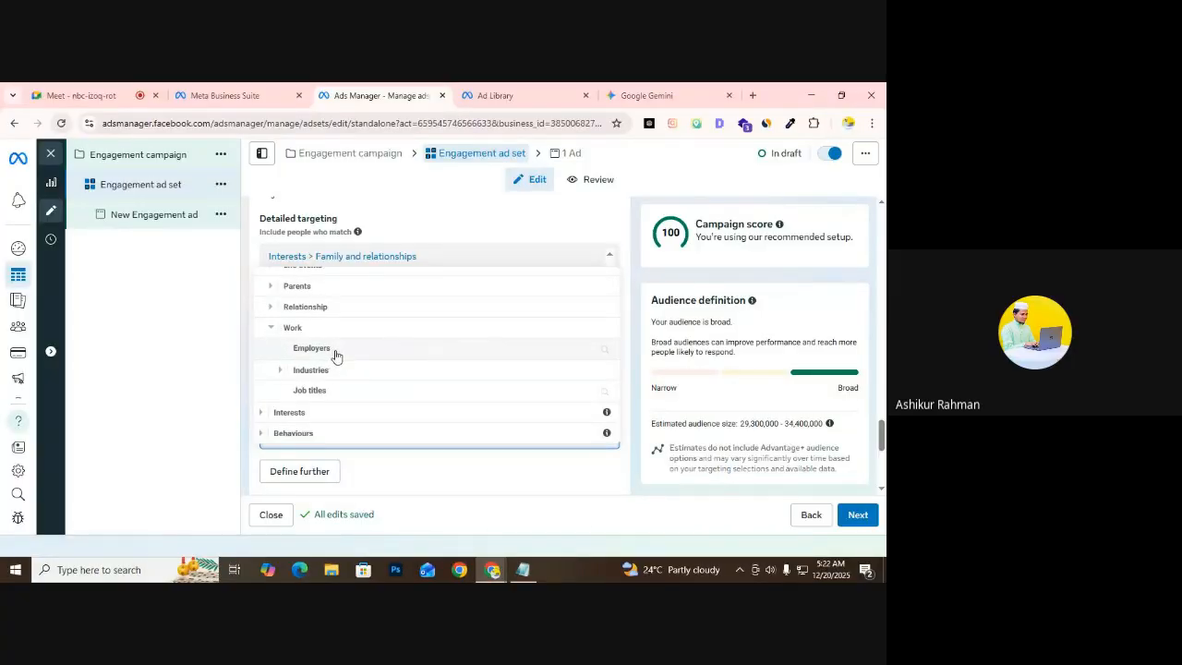
left_click(281, 371)
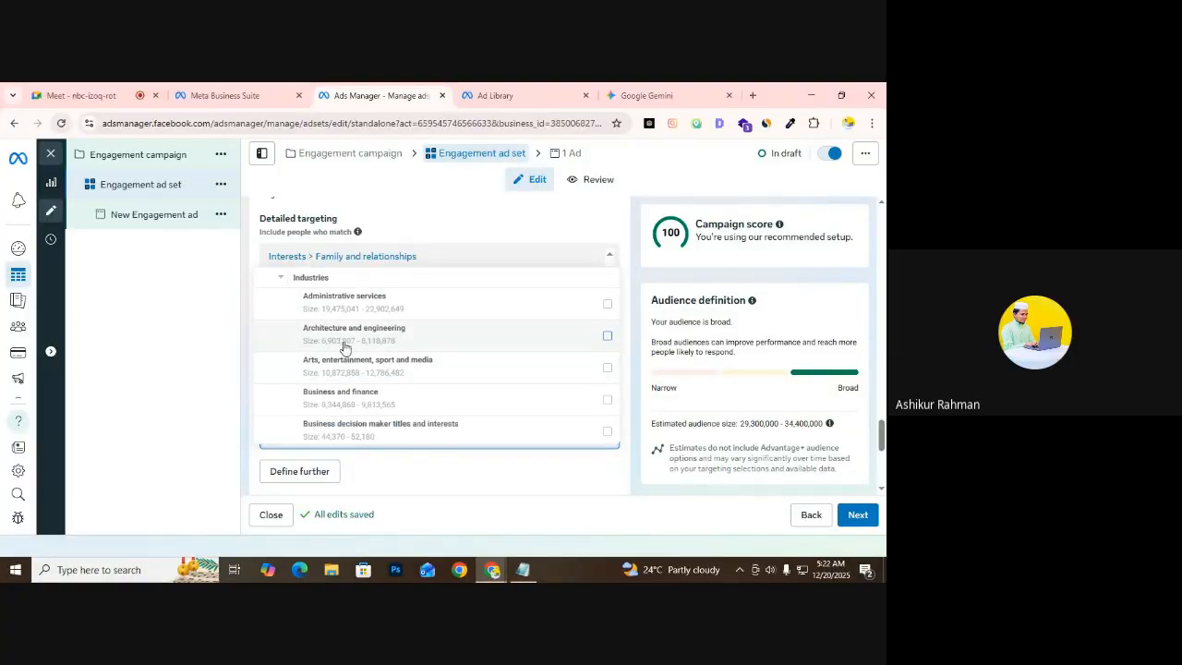
scroll(323, 406, "down", 3)
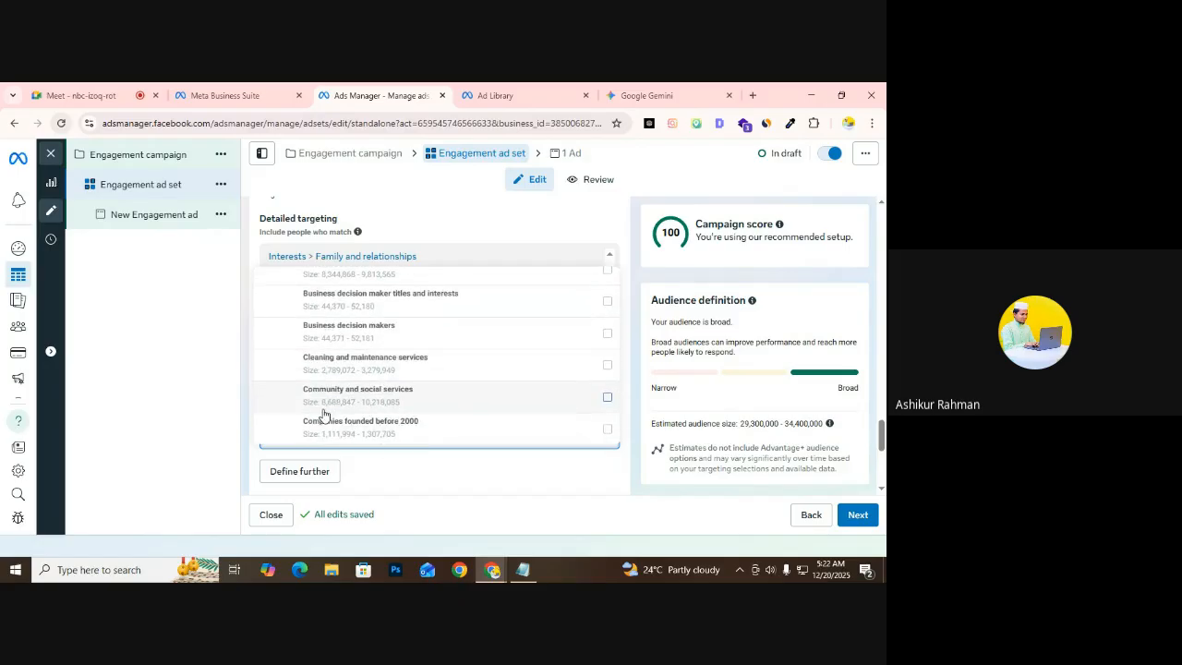
scroll(323, 411, "down", 5)
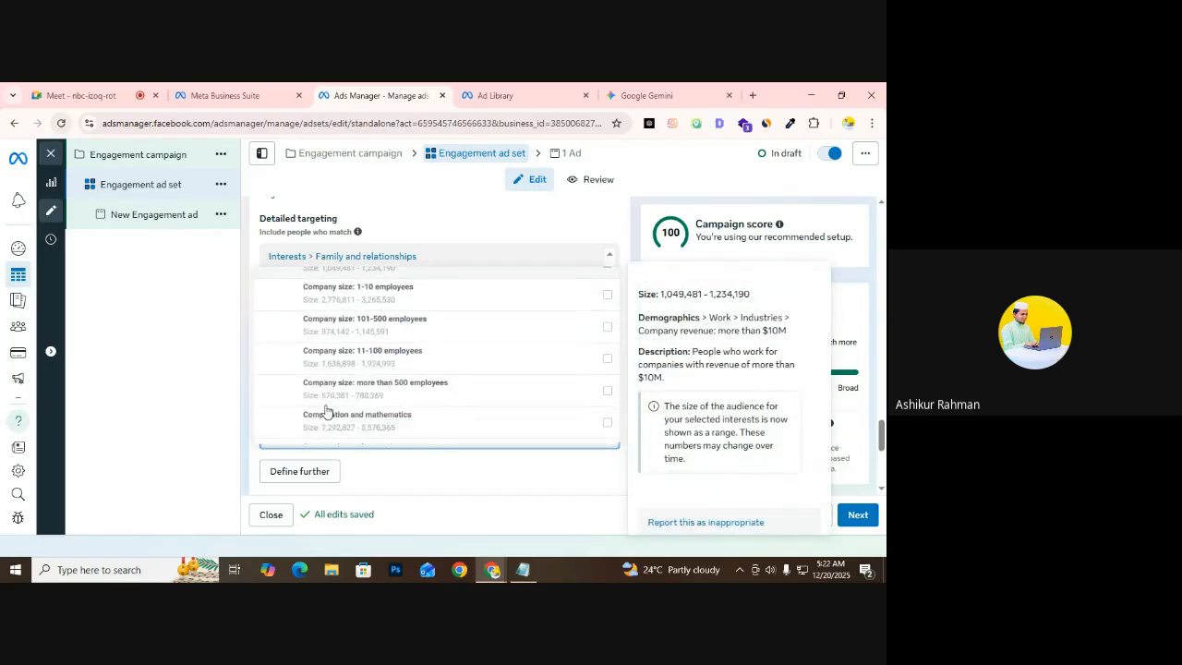
scroll(327, 411, "down", 8)
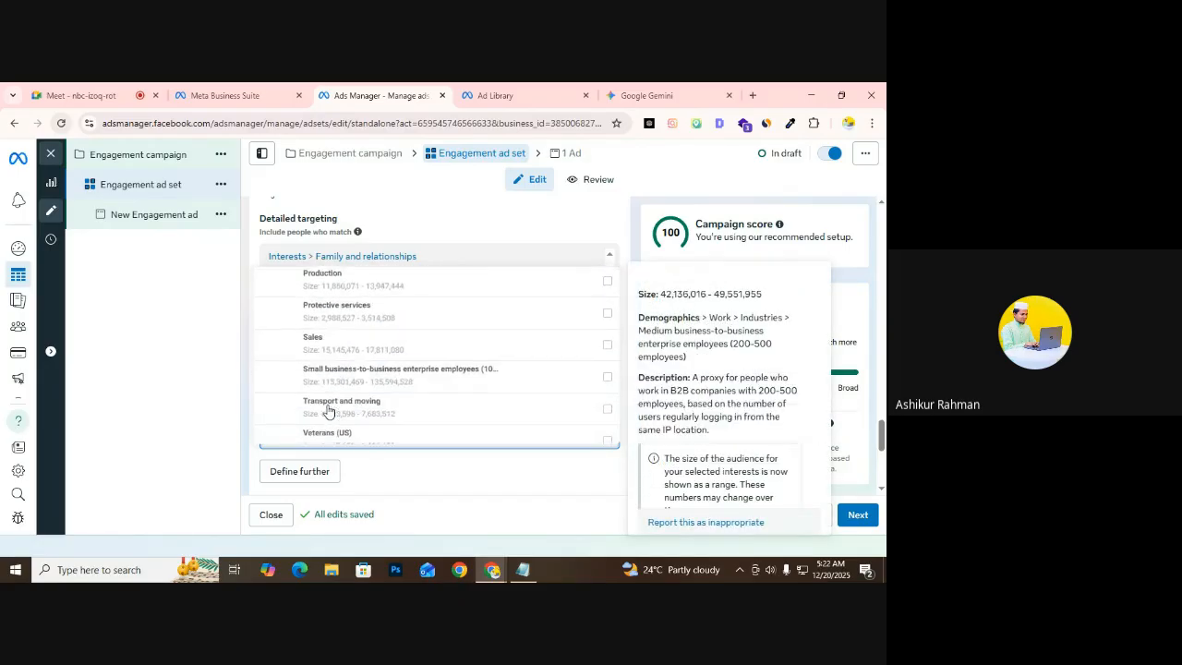
left_click(311, 389)
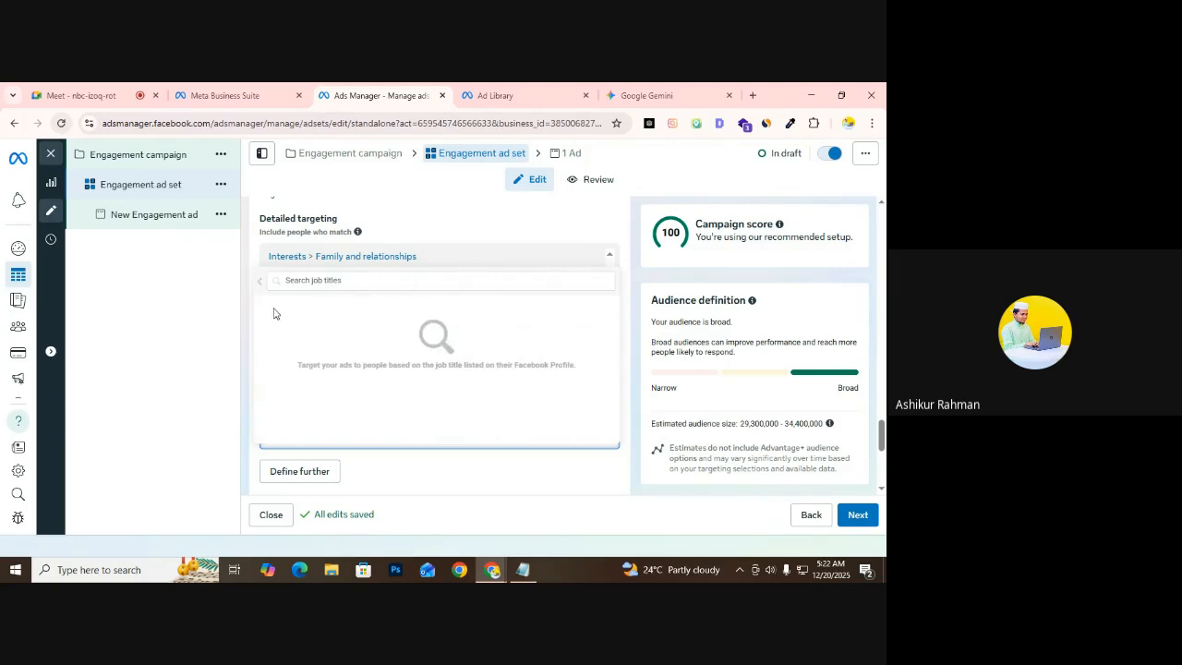
left_click(260, 280)
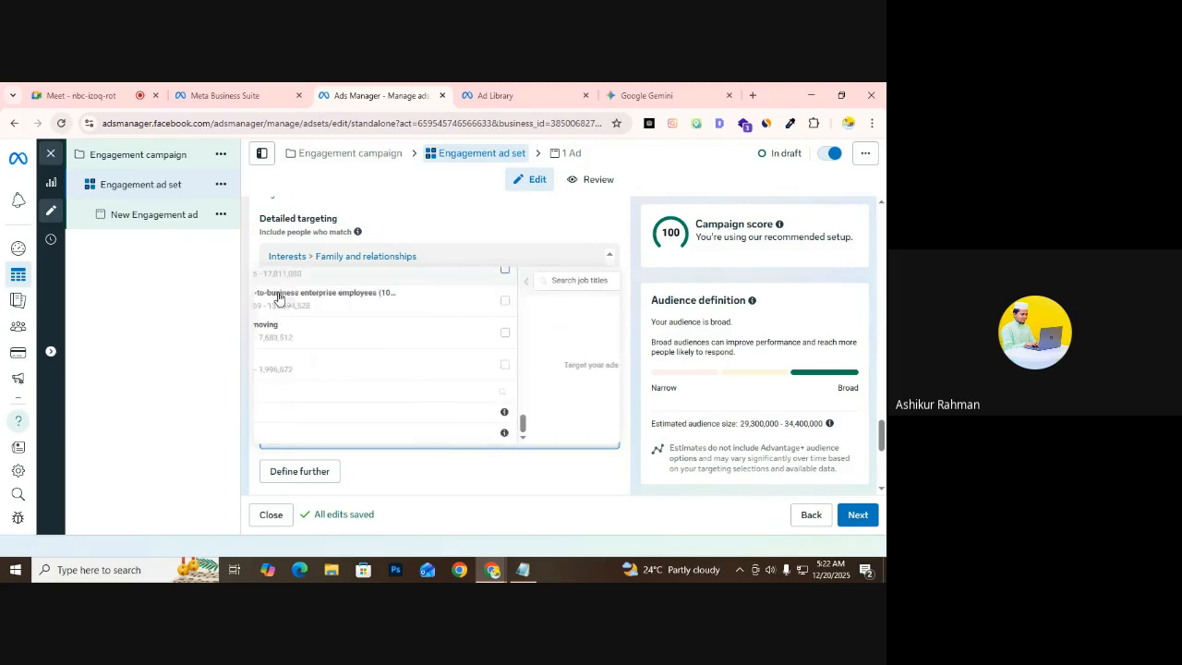
scroll(323, 397, "up", 5)
scroll(323, 399, "up", 6)
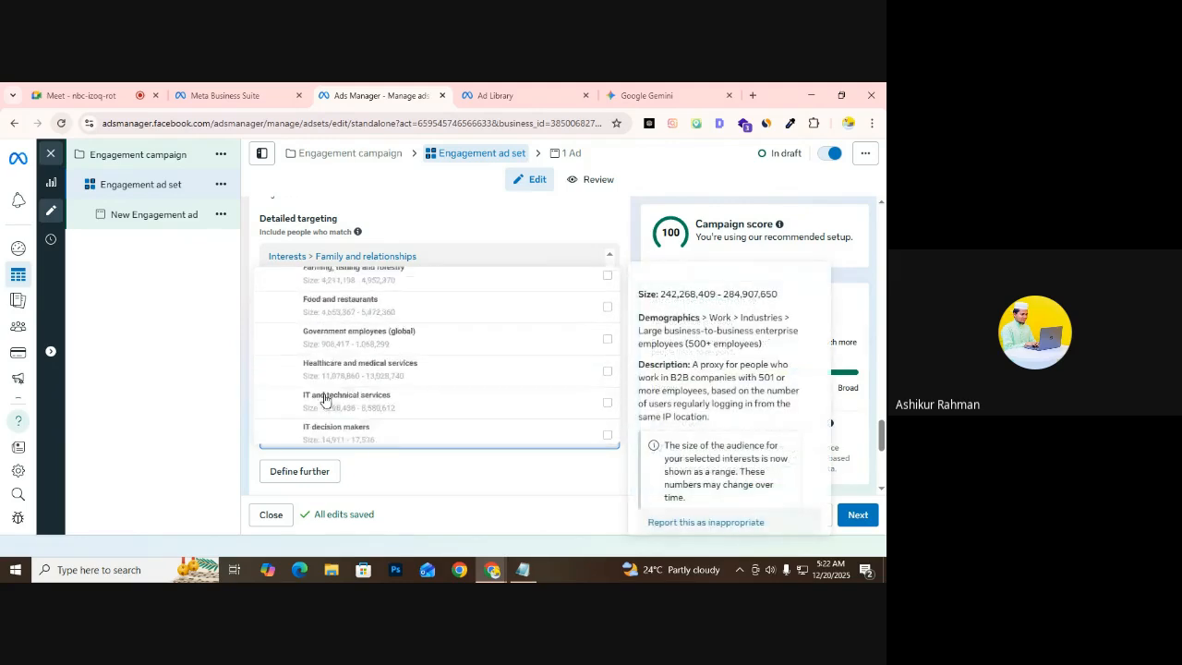
Add the demographic Parents (All) from the All parents group to the detailed targeting
scroll(323, 399, "up", 5)
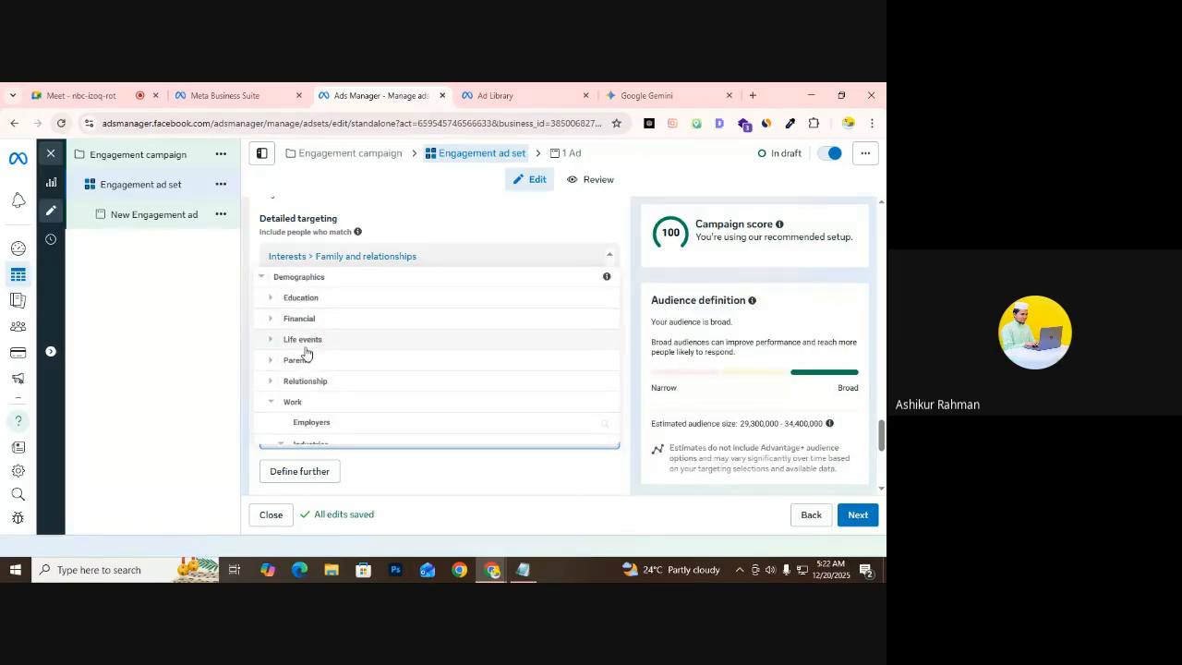
left_click(303, 360)
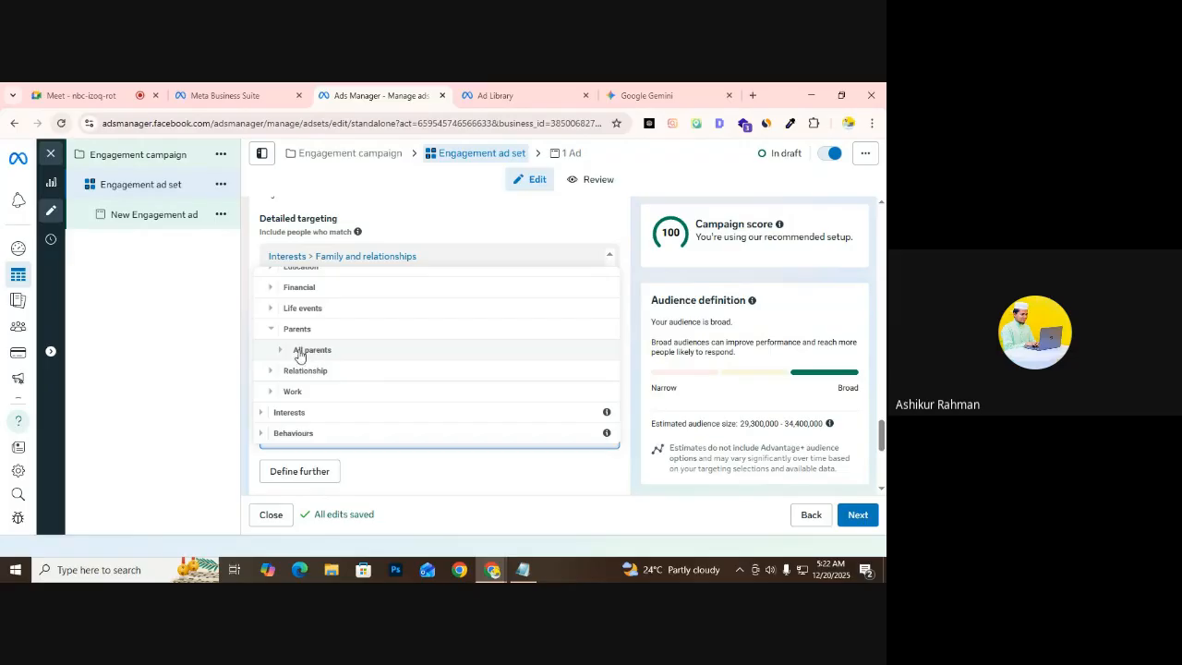
left_click(280, 354)
scroll(282, 351, "down", 1)
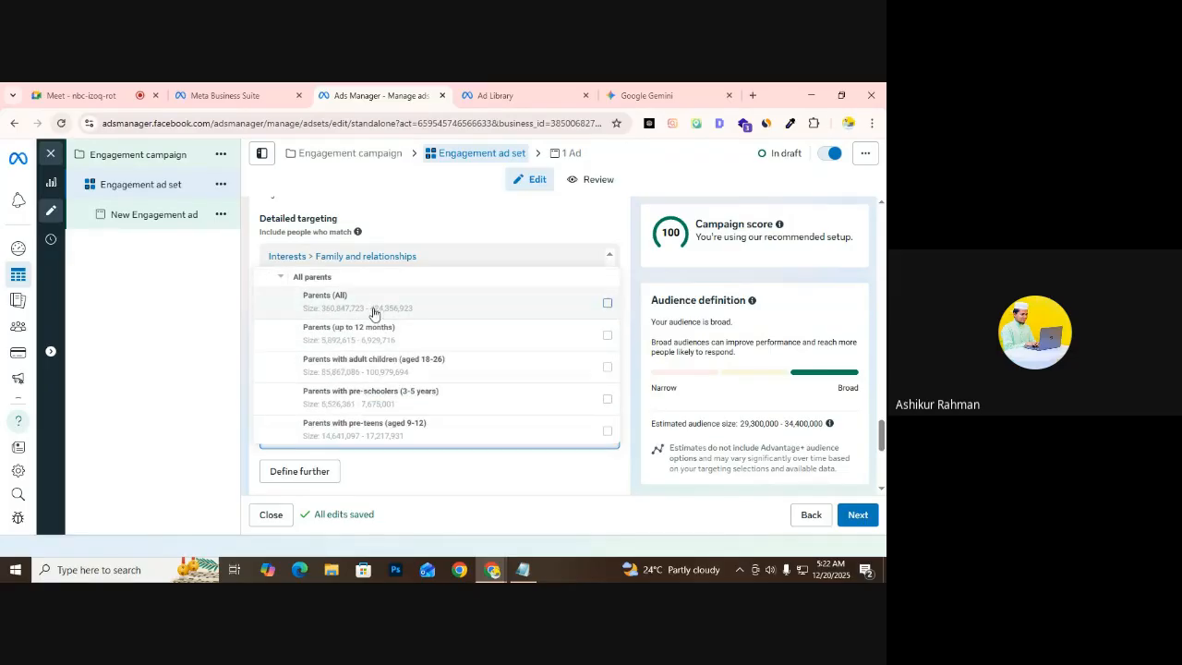
left_click(607, 305)
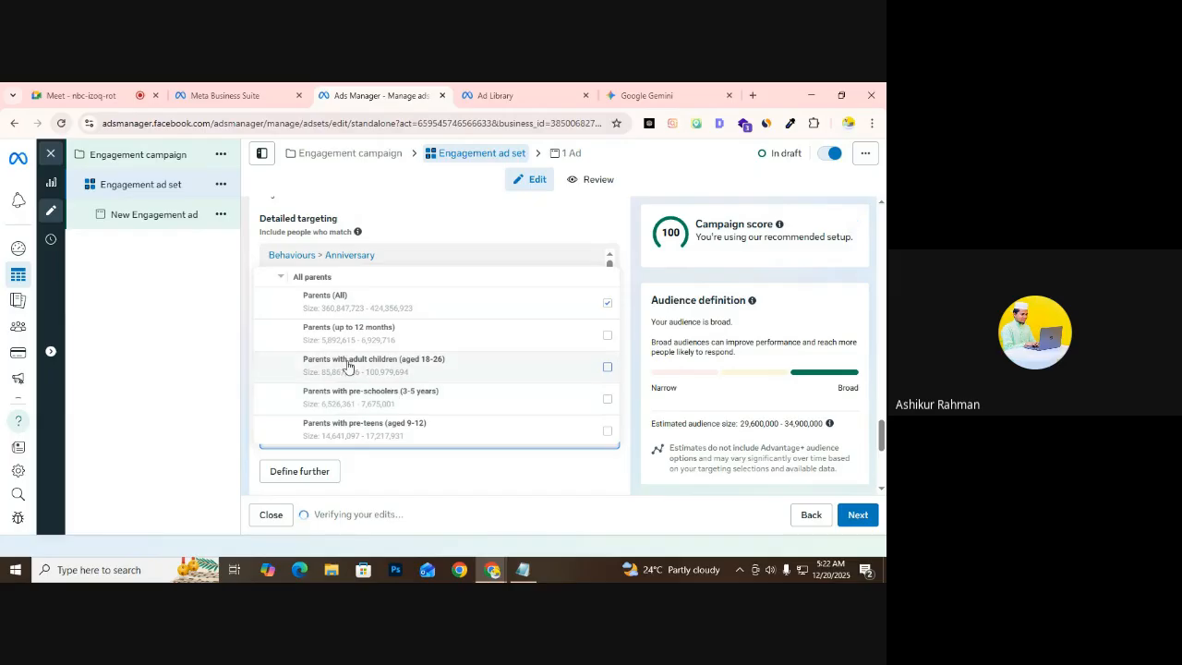
Look through the remaining All parents options and the Life events demographics, and close the browse list
scroll(335, 373, "down", 1)
scroll(335, 374, "down", 4)
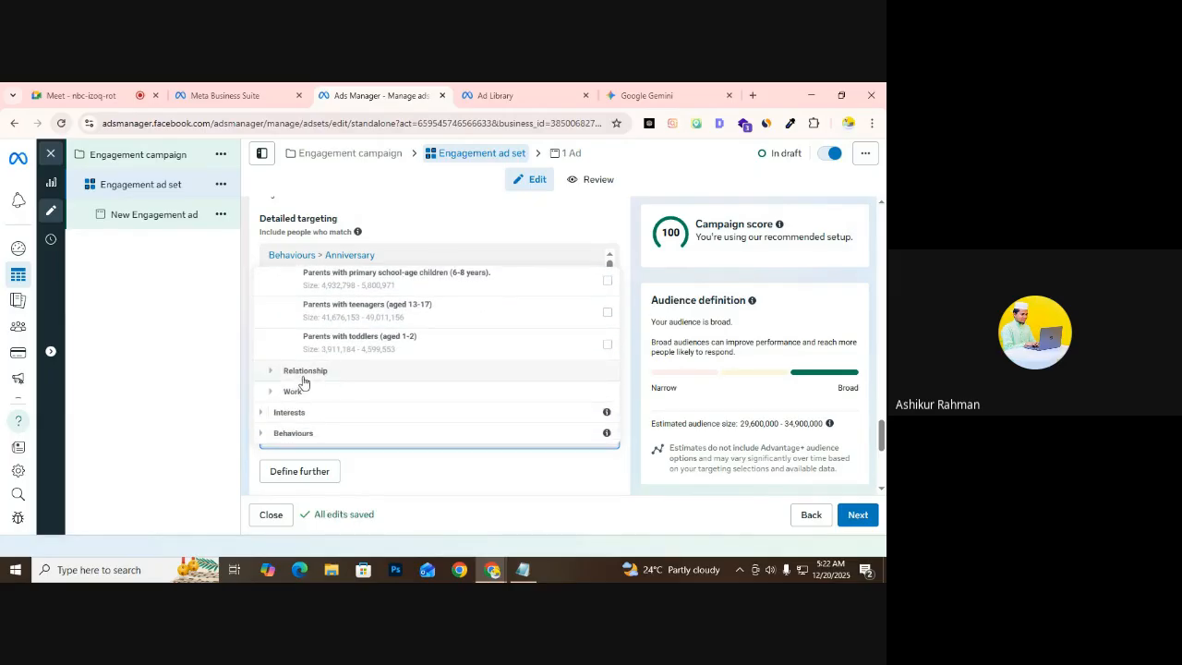
scroll(303, 382, "up", 5)
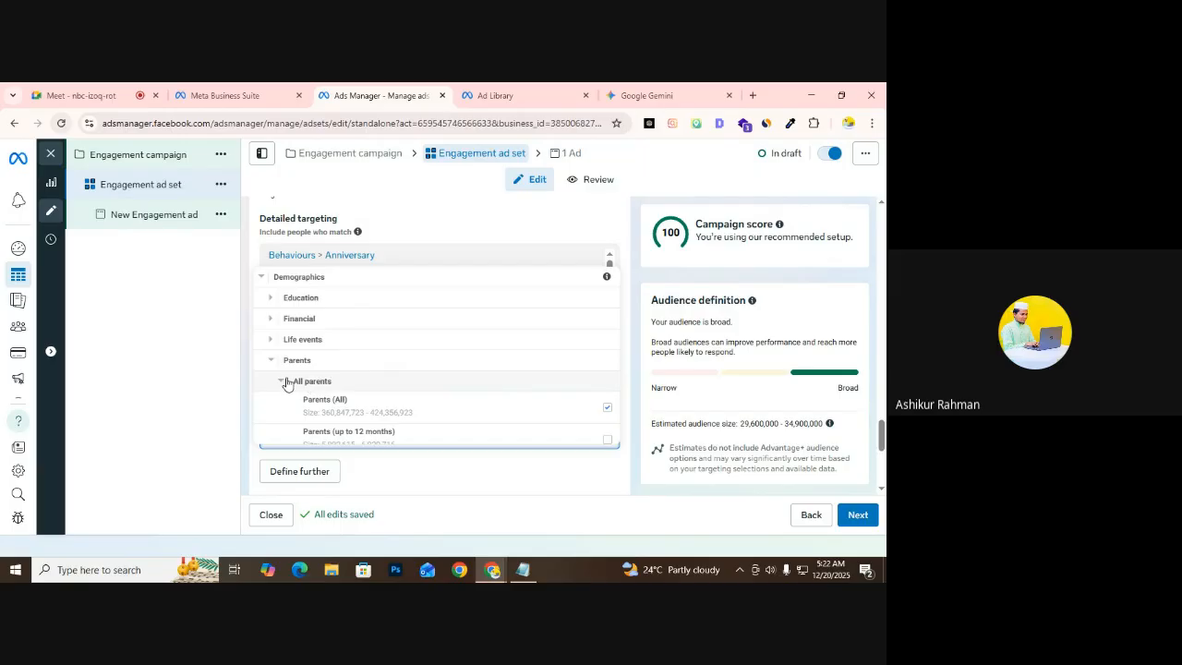
left_click(284, 382)
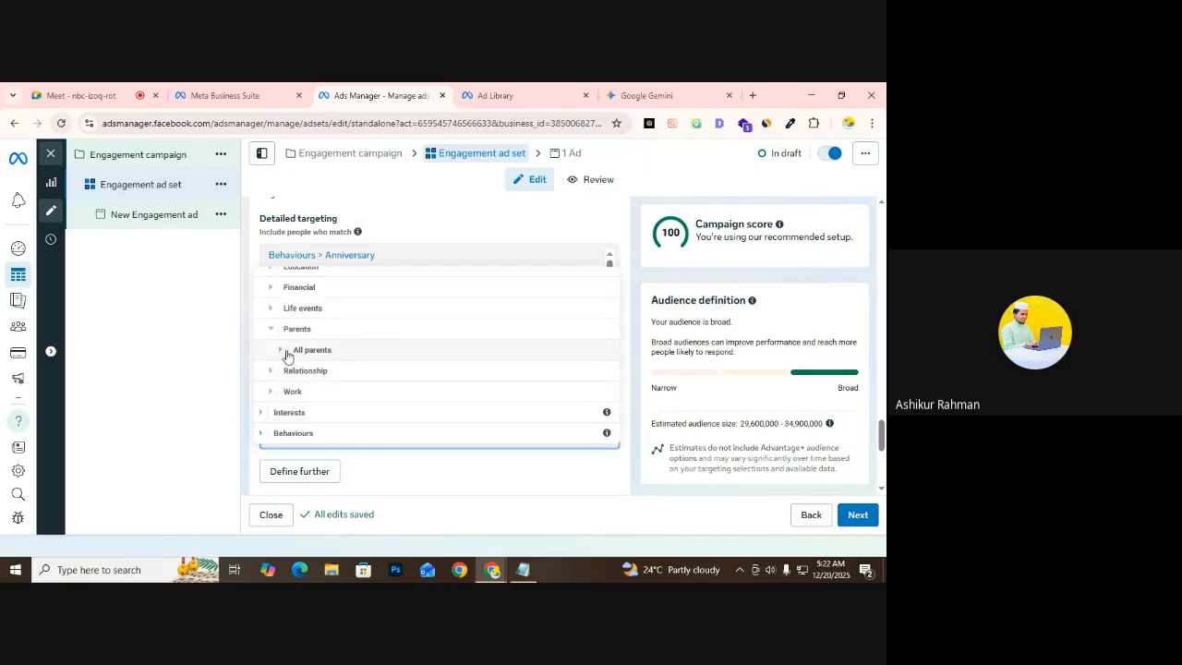
left_click(271, 311)
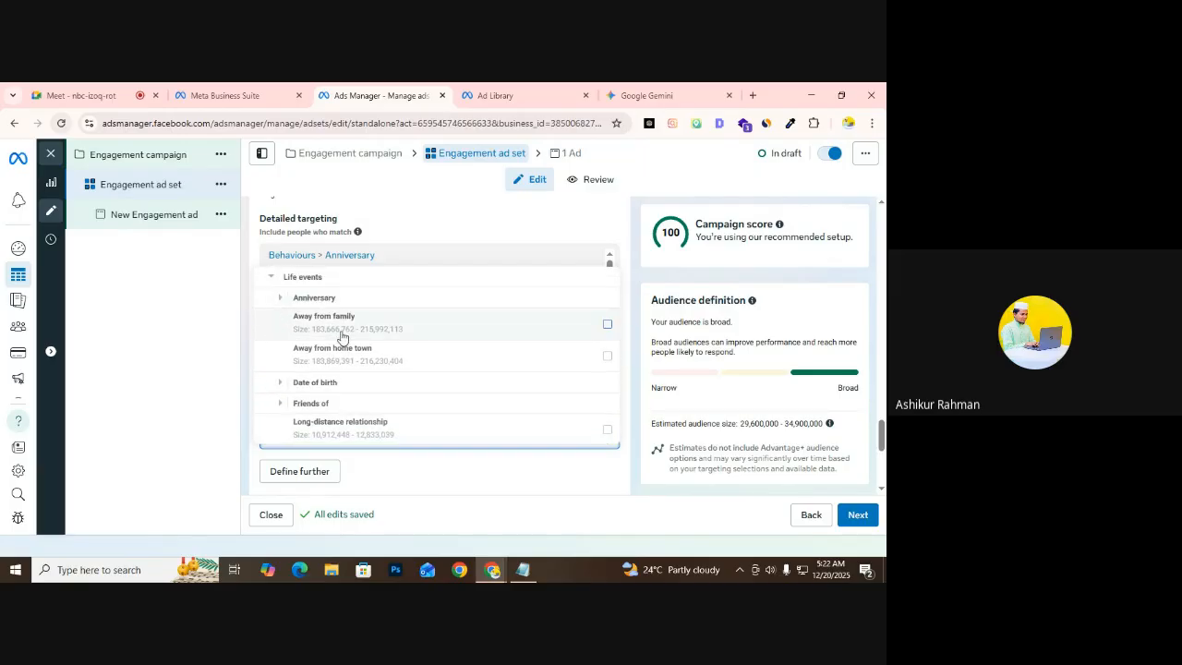
left_click(746, 425)
double_click(745, 425)
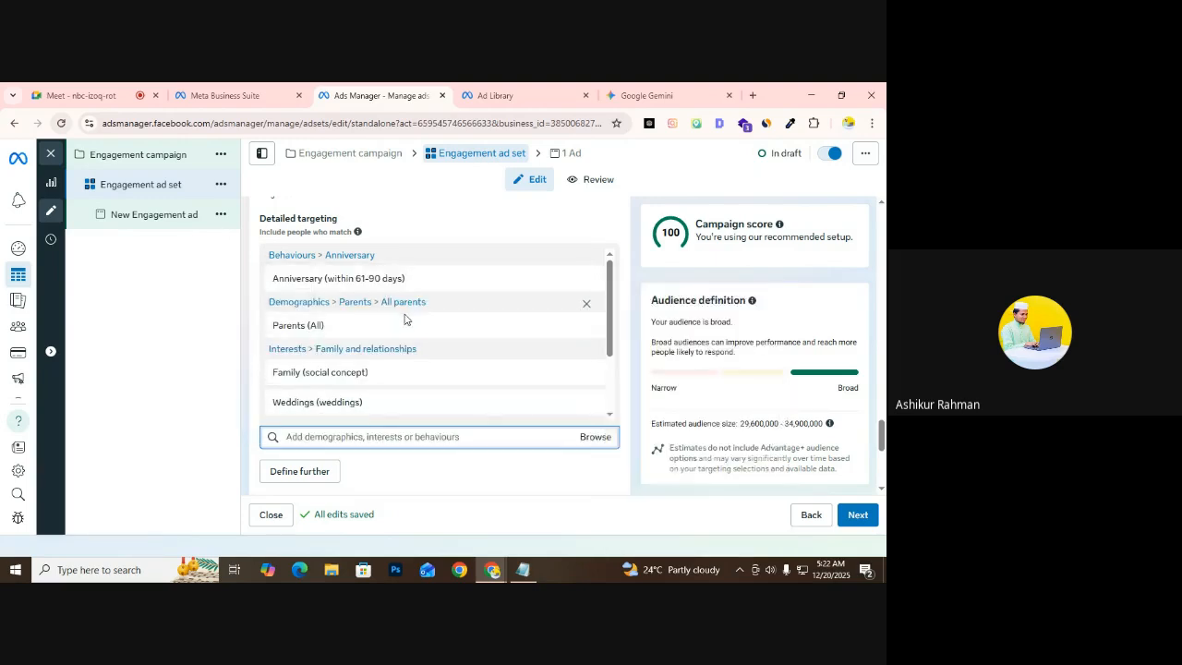
Search the detailed targeting for "engaging" and look through the suggested behaviours and demographics
scroll(361, 374, "down", 1)
scroll(361, 374, "down", 3)
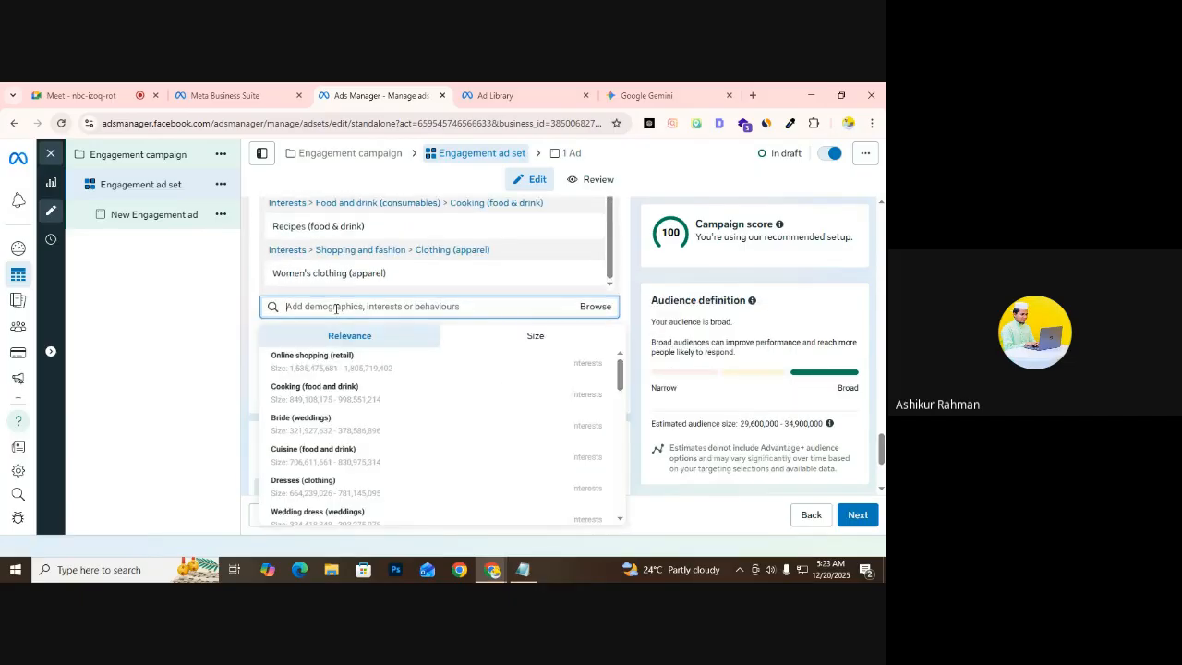
type("en")
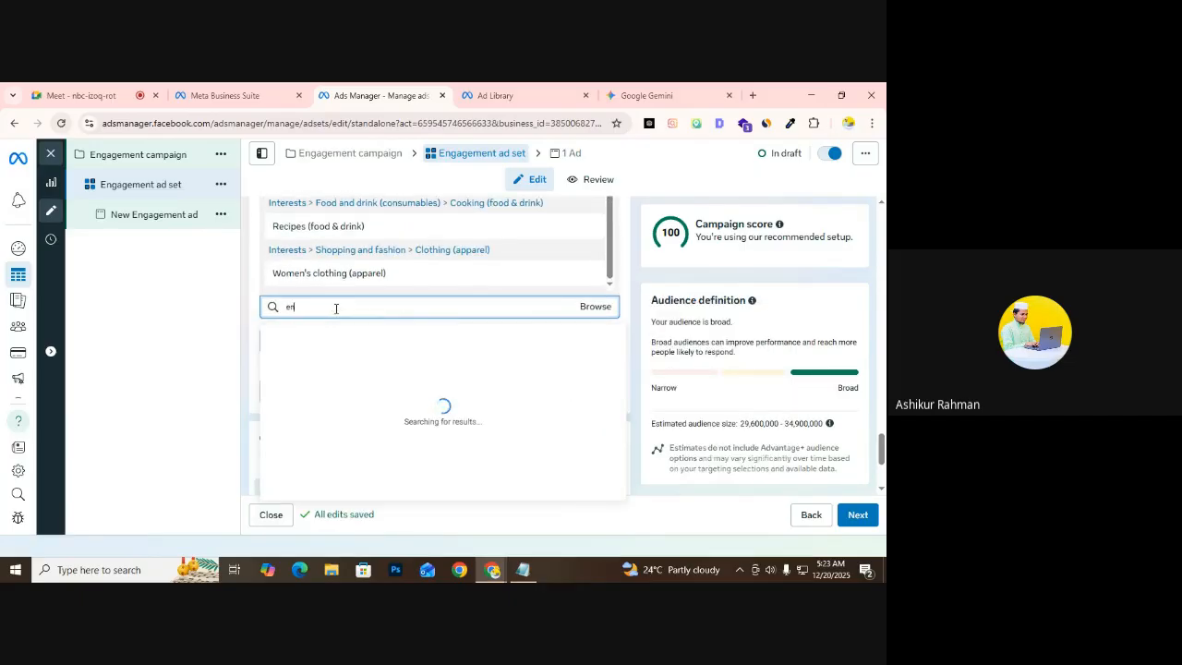
type("gging")
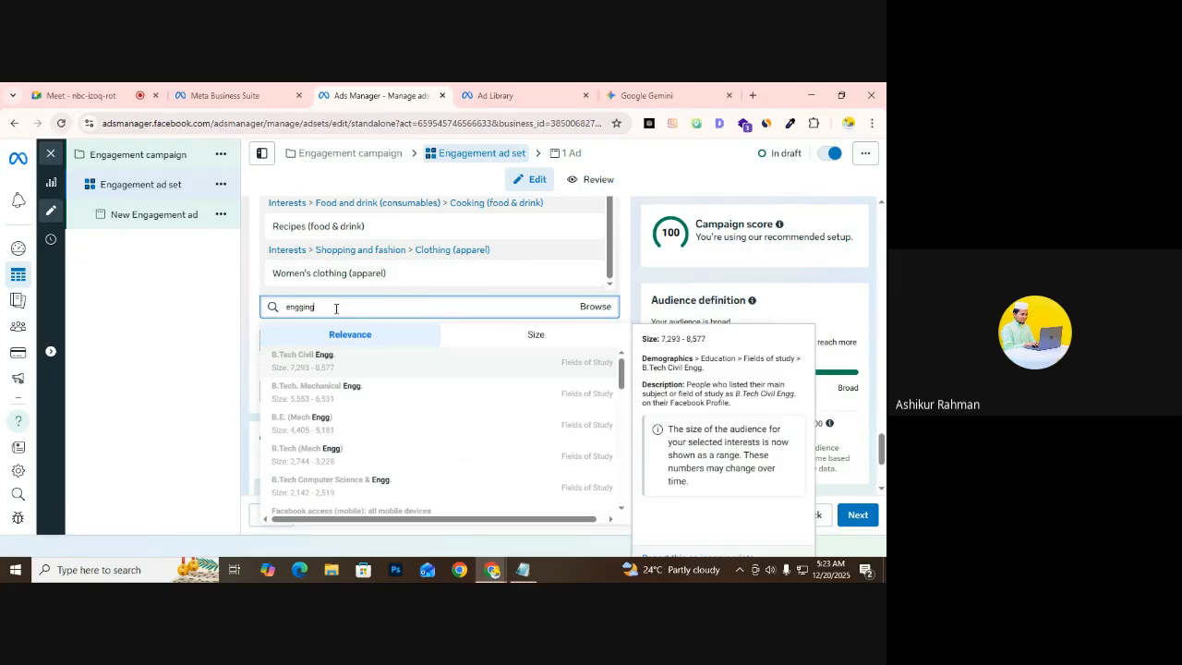
right_click(295, 308)
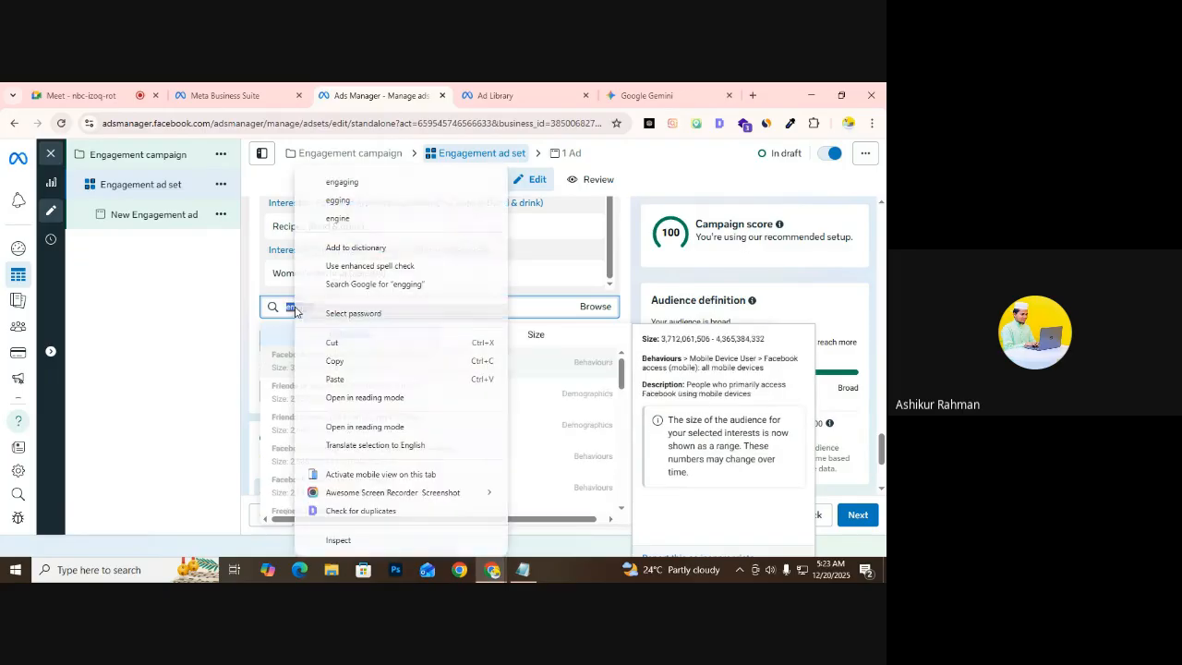
left_click(347, 189)
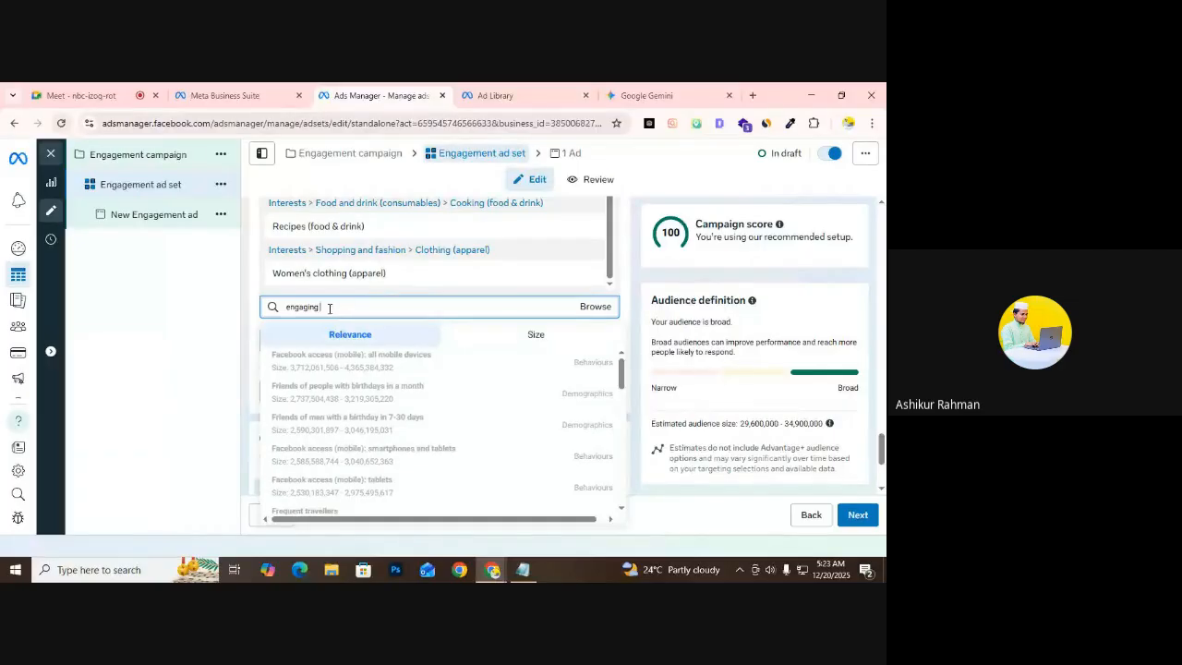
scroll(328, 406, "down", 2)
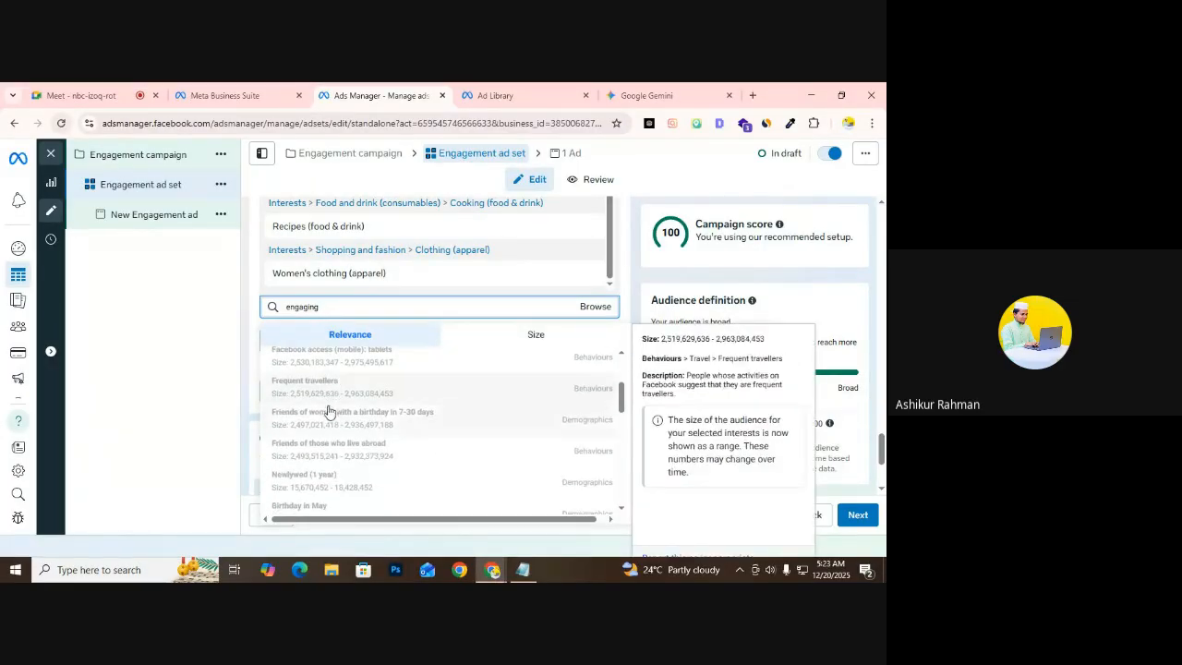
scroll(329, 418, "down", 2)
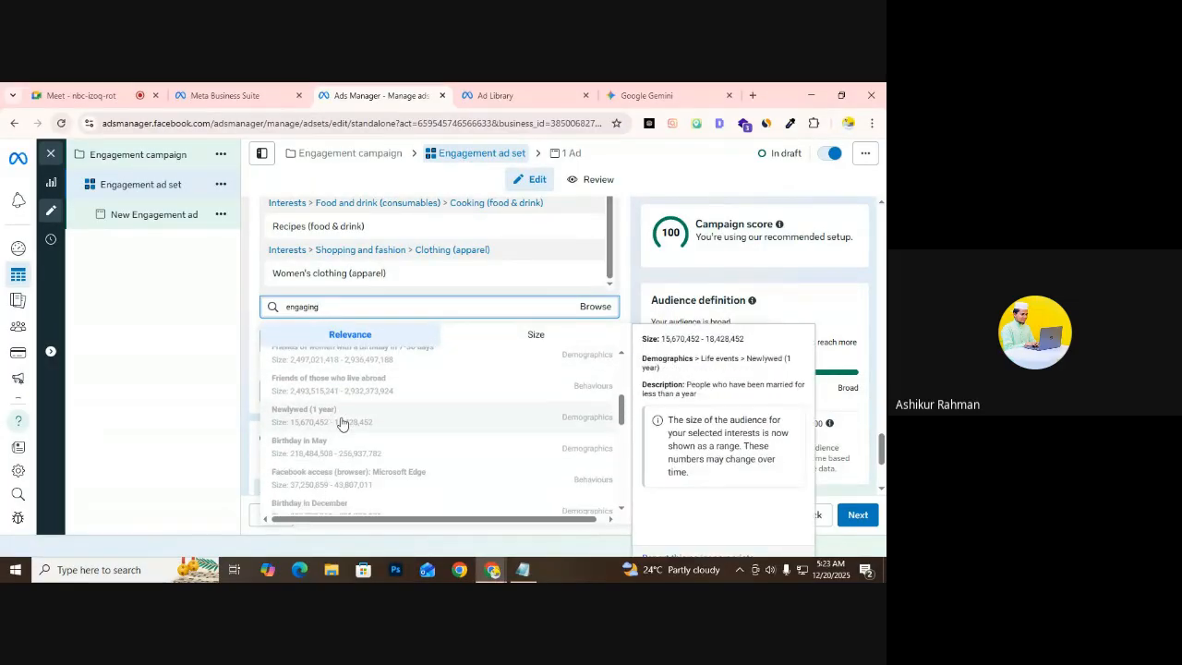
scroll(338, 418, "down", 3)
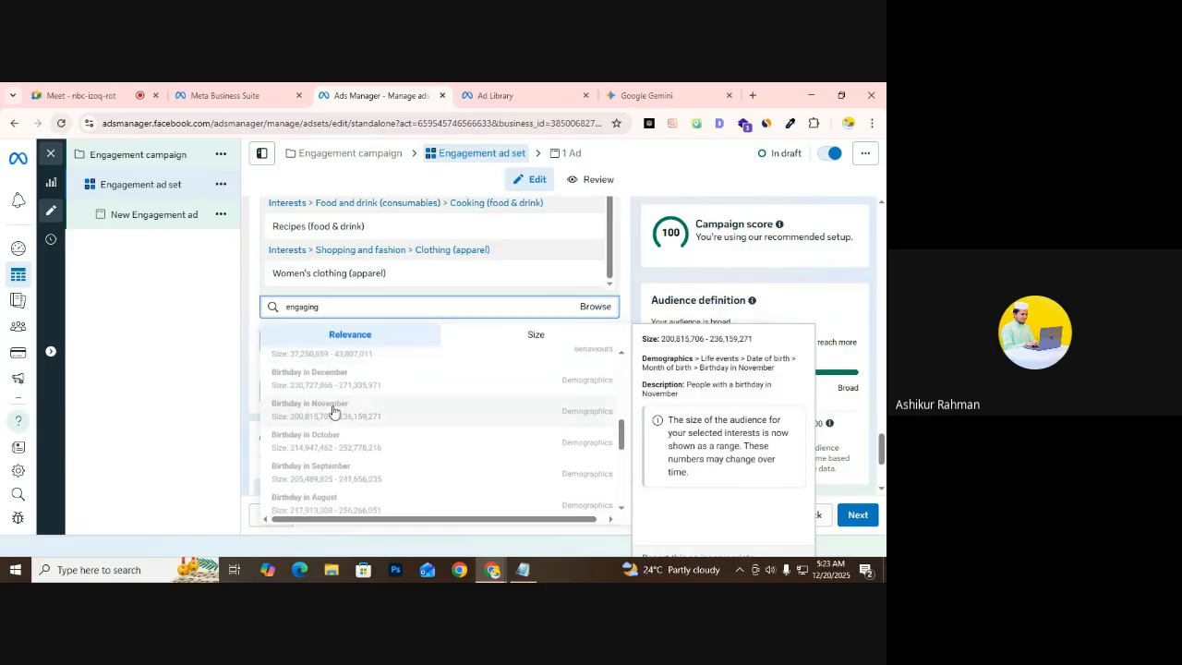
scroll(335, 412, "up", 5)
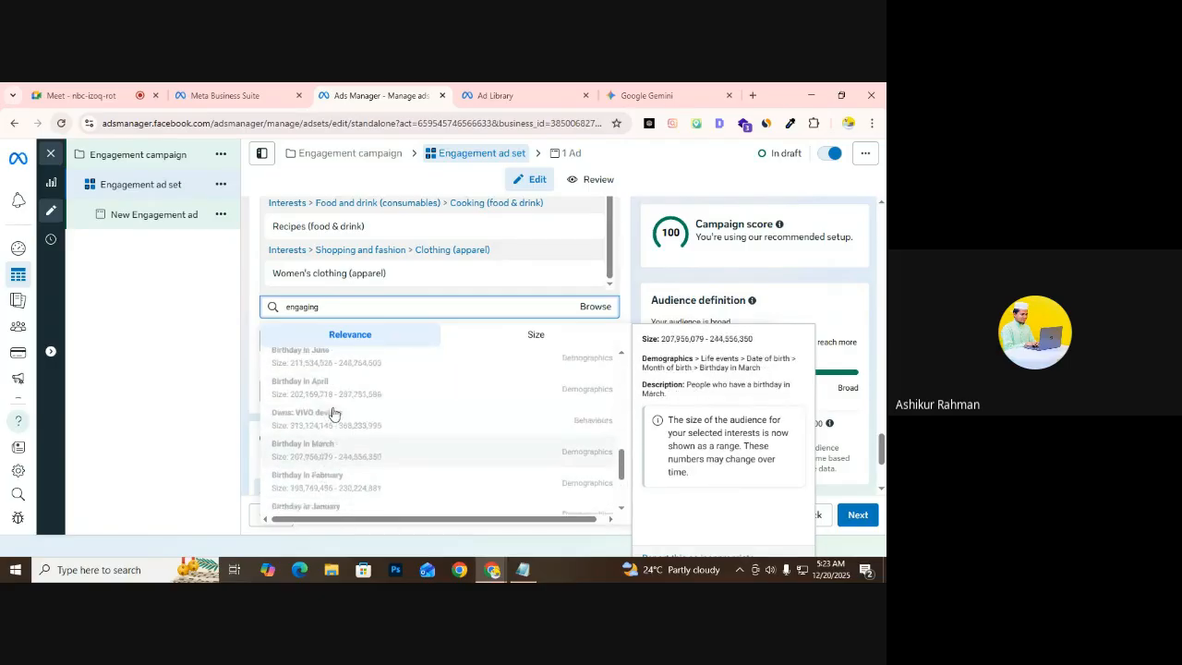
Extend the search to "engaging shopper" and add the Engaged shoppers behaviour to the detailed targeting
scroll(338, 412, "up", 2)
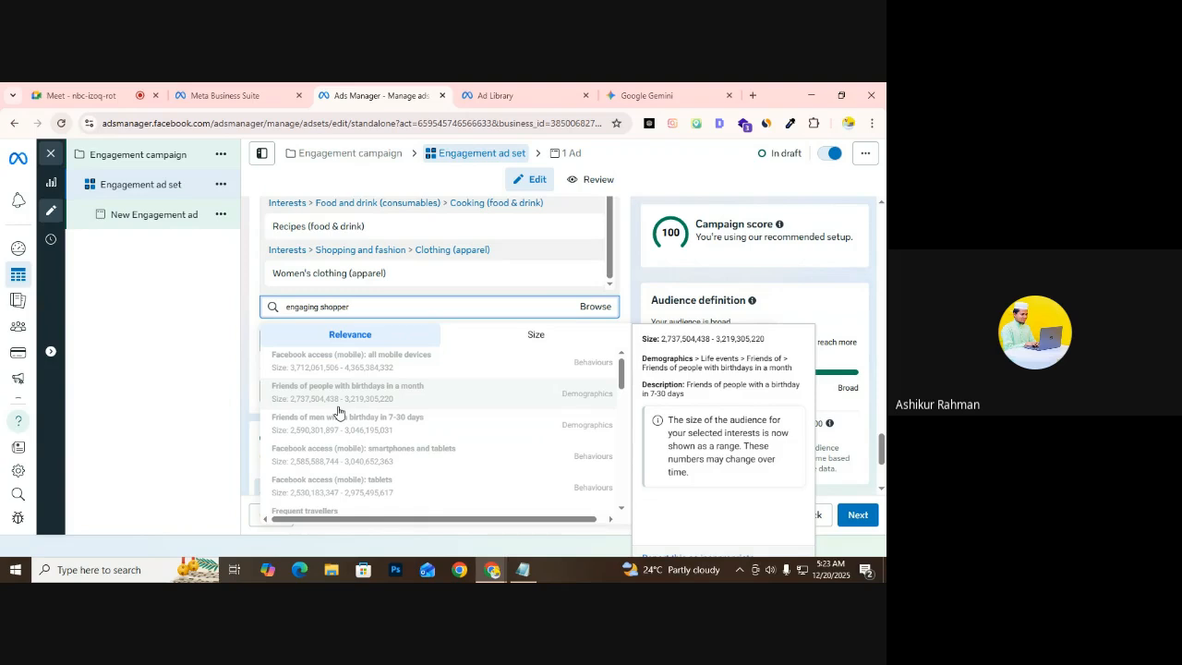
scroll(338, 412, "up", 1)
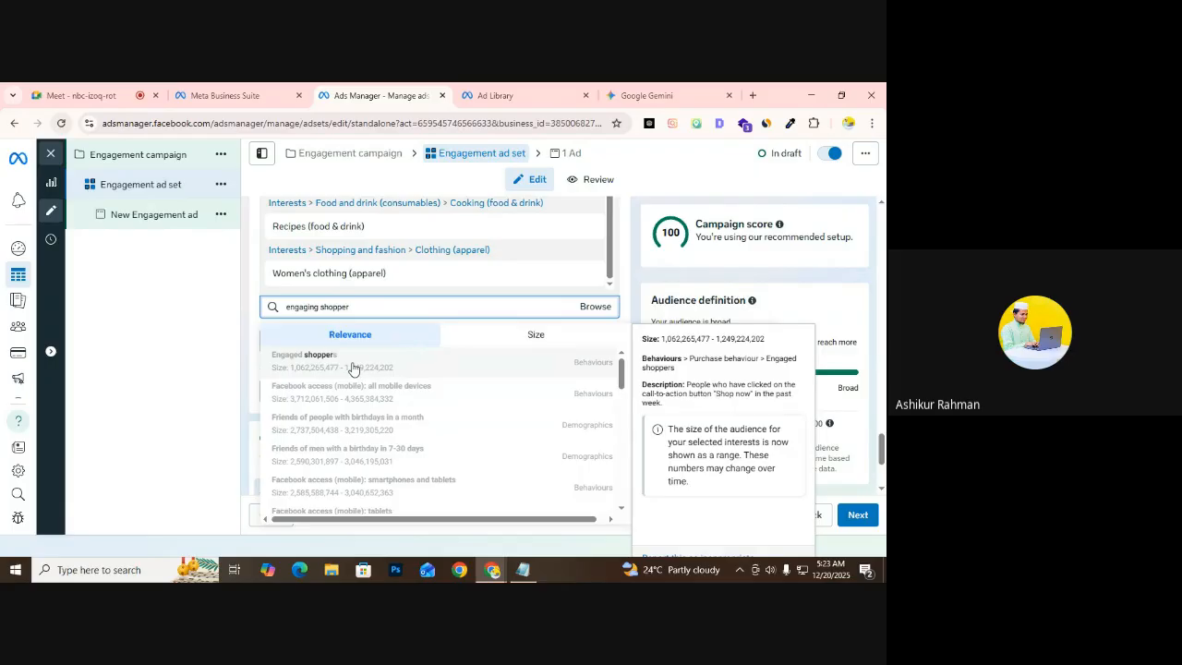
left_click(351, 369)
scroll(336, 422, "down", 5)
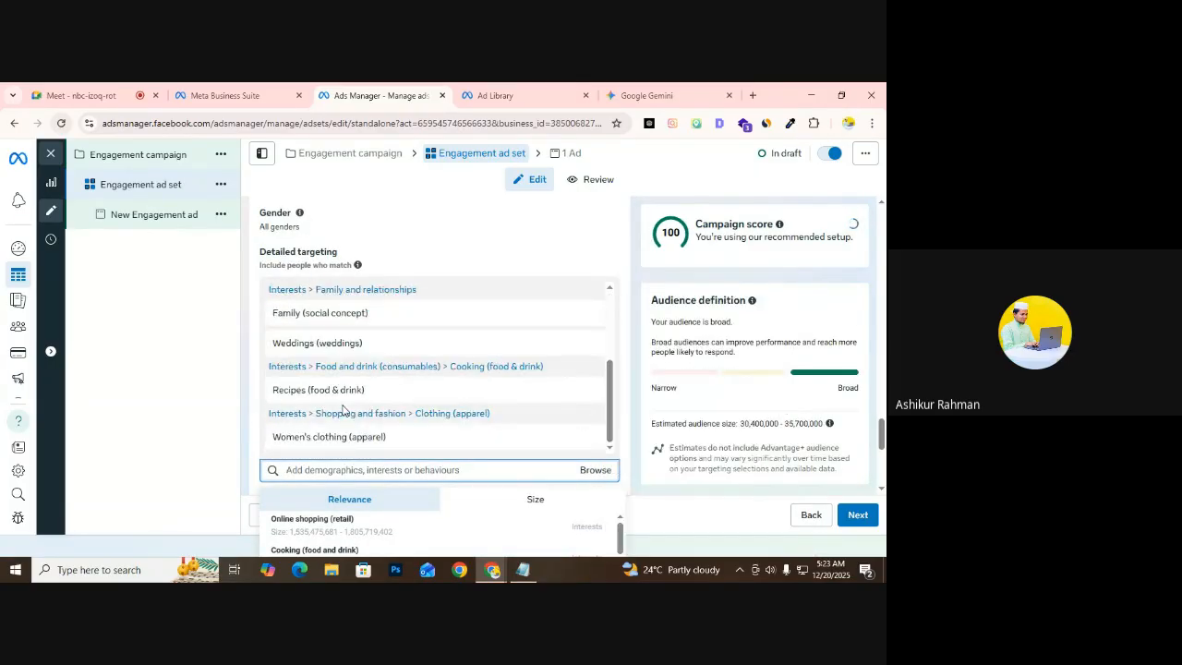
Review the included detailed targeting selections along with the custom audience, age and gender settings
scroll(302, 332, "up", 1)
scroll(305, 351, "up", 5)
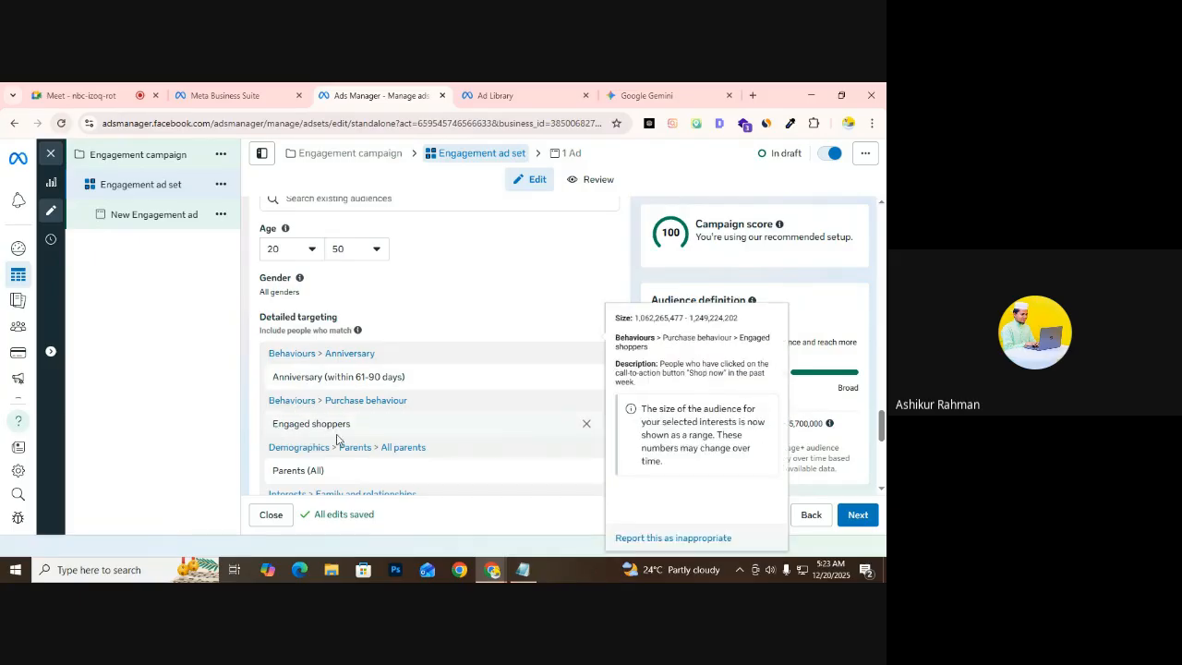
left_click_drag(356, 427, 265, 427)
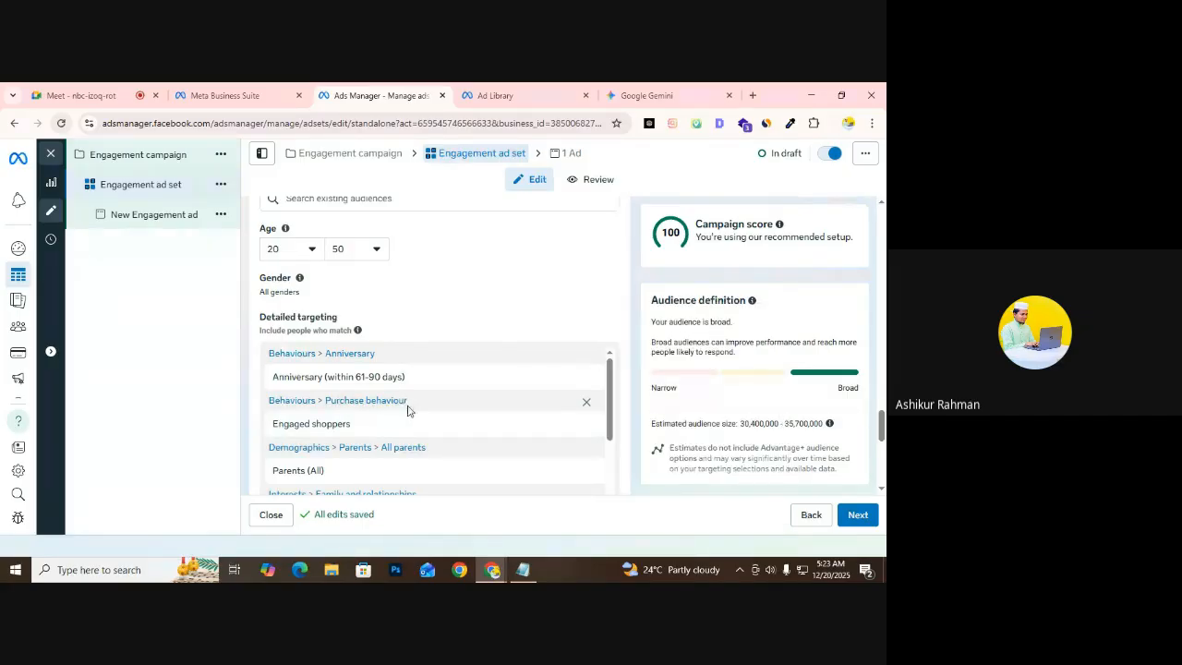
left_click_drag(351, 427, 283, 430)
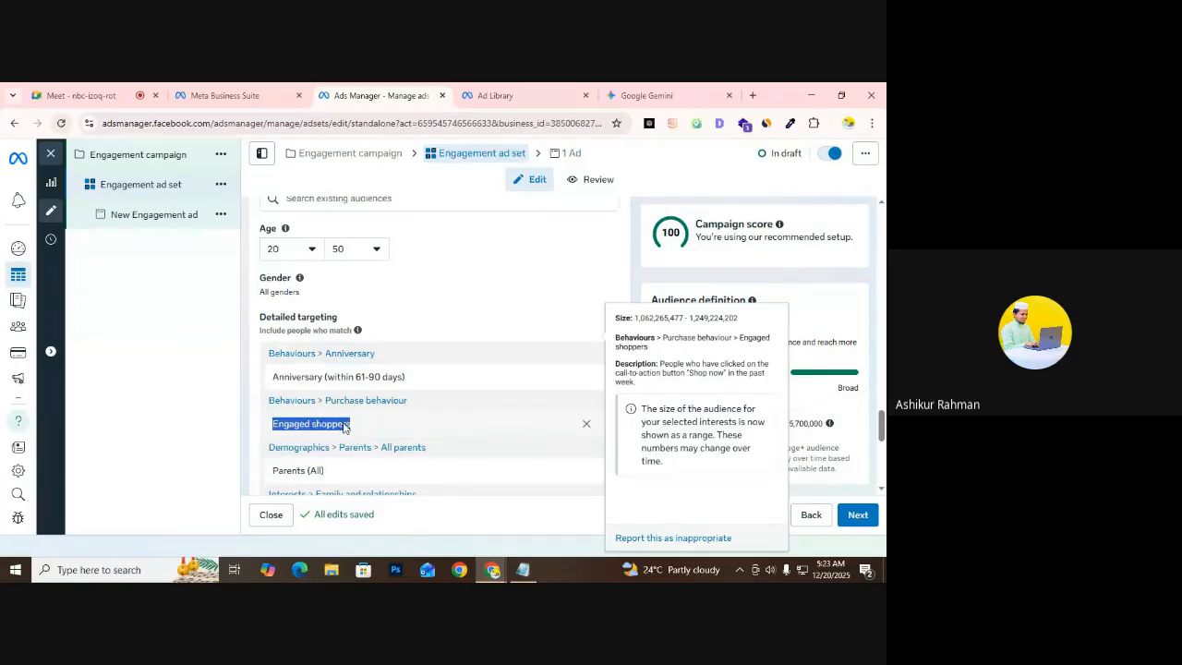
left_click(273, 438)
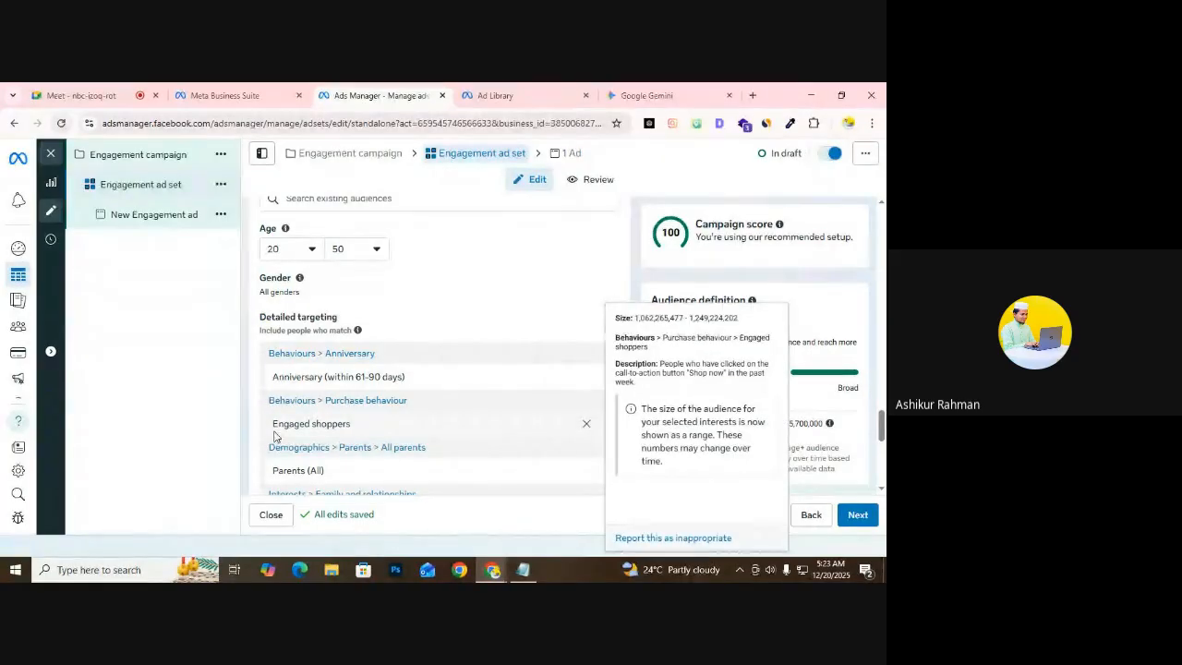
scroll(388, 332, "up", 5)
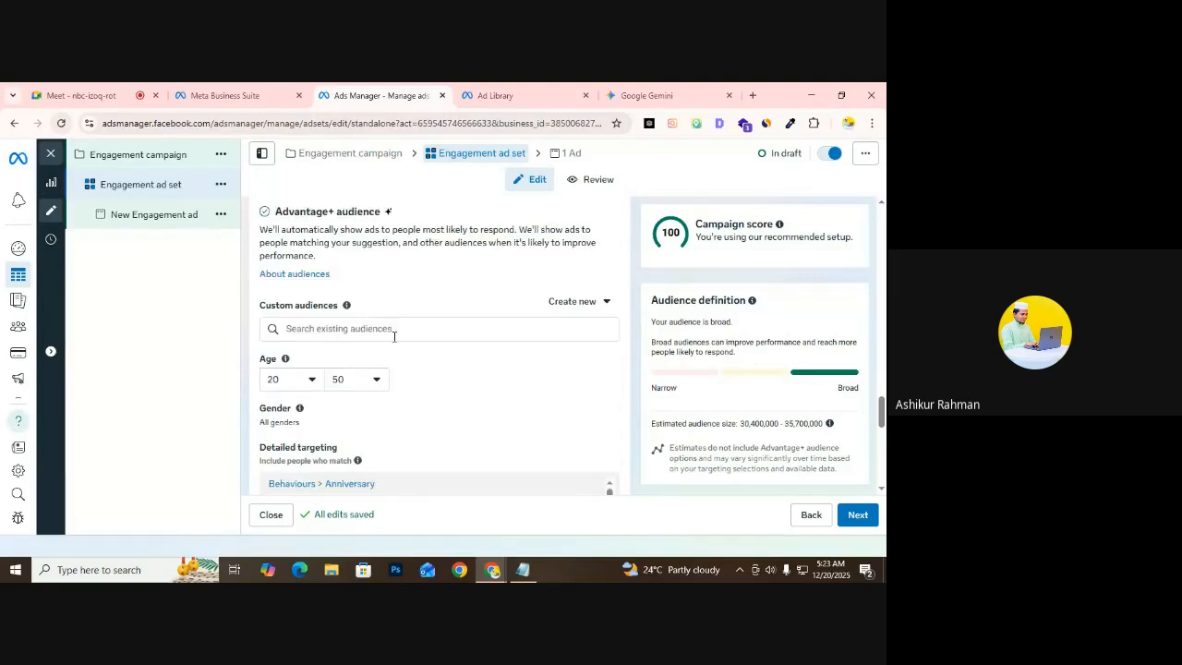
scroll(413, 379, "down", 1)
scroll(342, 406, "down", 2)
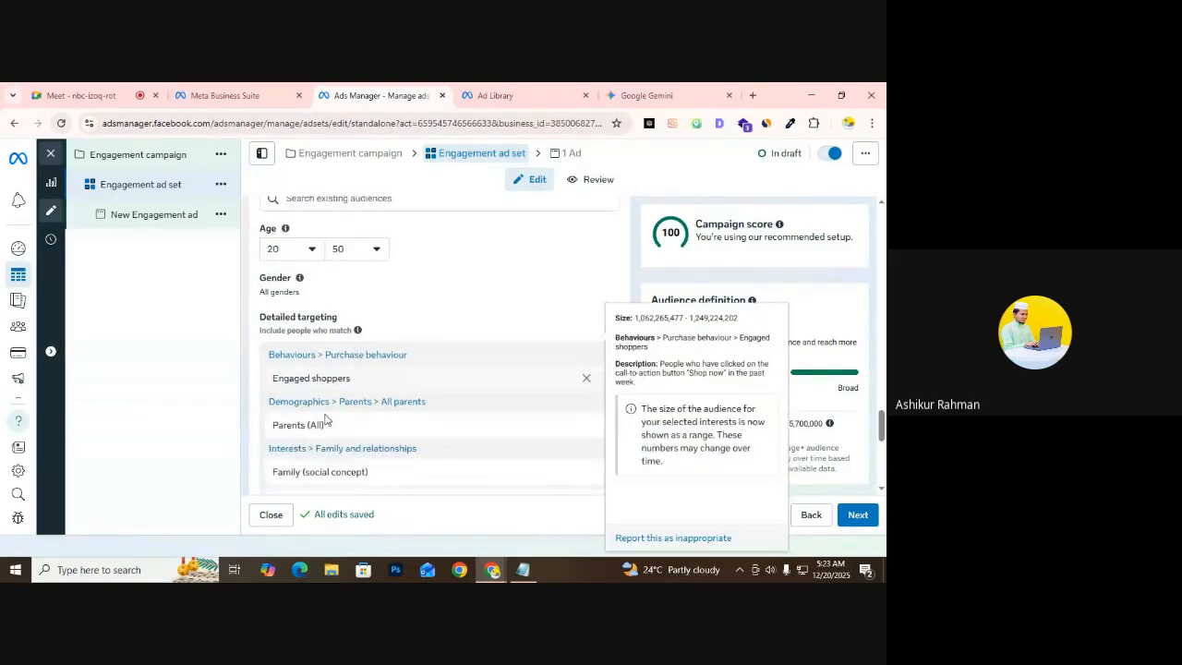
scroll(317, 402, "up", 2)
scroll(308, 409, "down", 2)
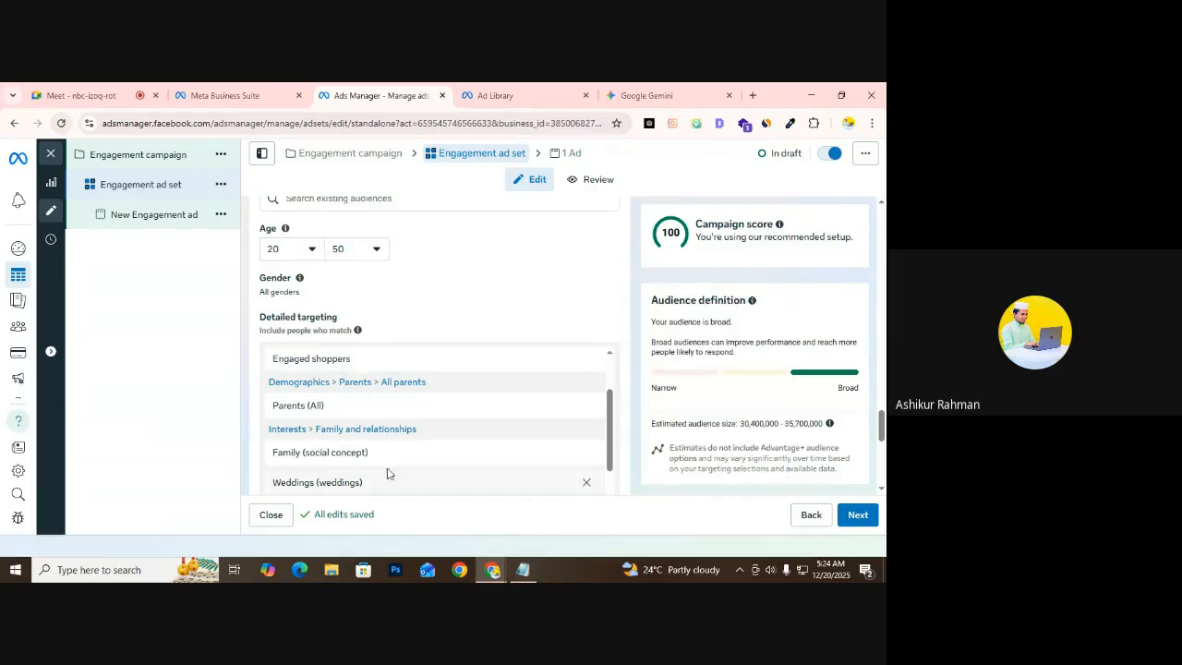
scroll(351, 407, "up", 2)
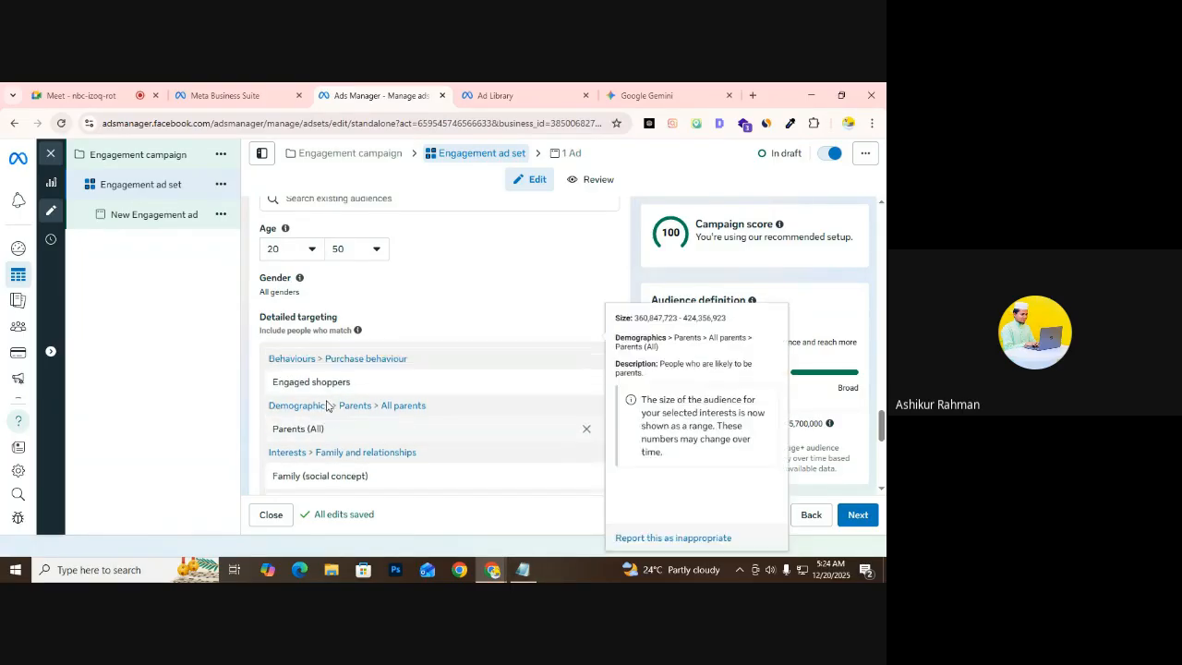
Examine the Engaged shoppers entry under Purchase behaviour, including its audience size and description
left_click_drag(362, 432, 270, 436)
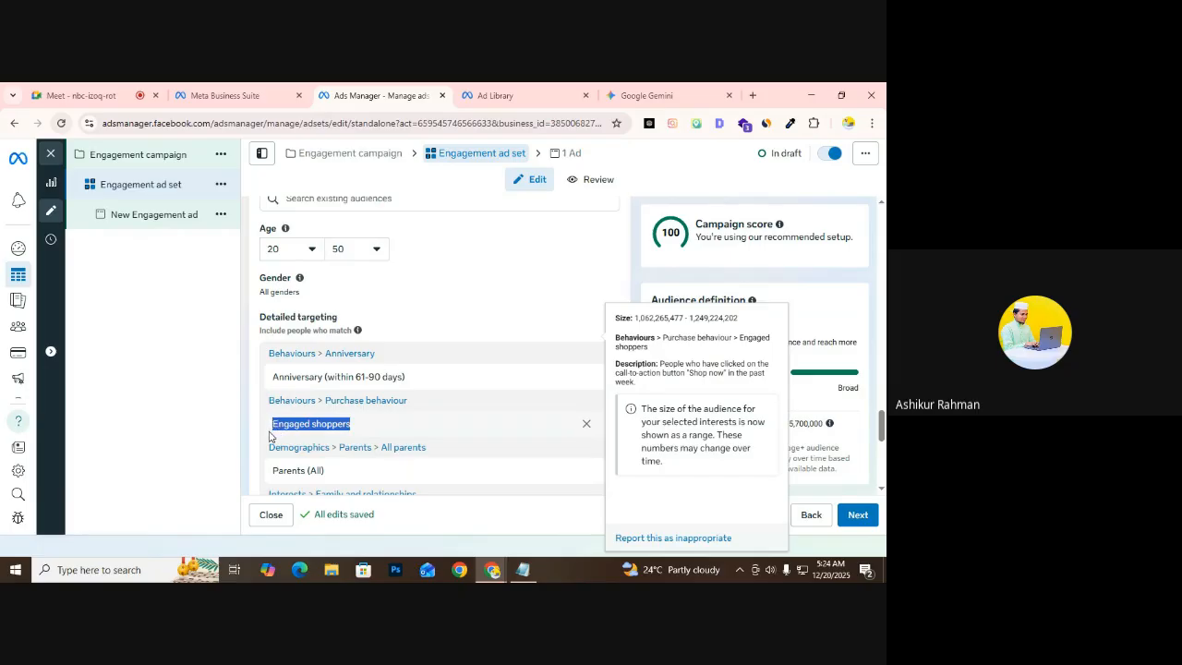
left_click(343, 450)
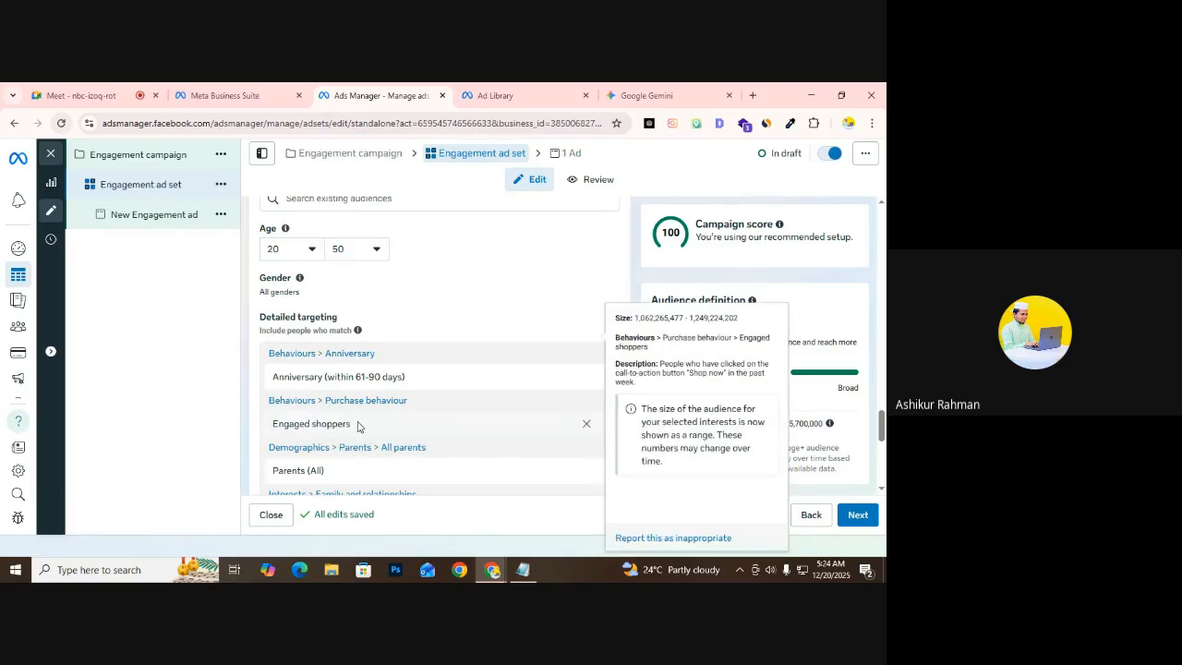
left_click_drag(360, 428, 266, 434)
left_click(263, 434)
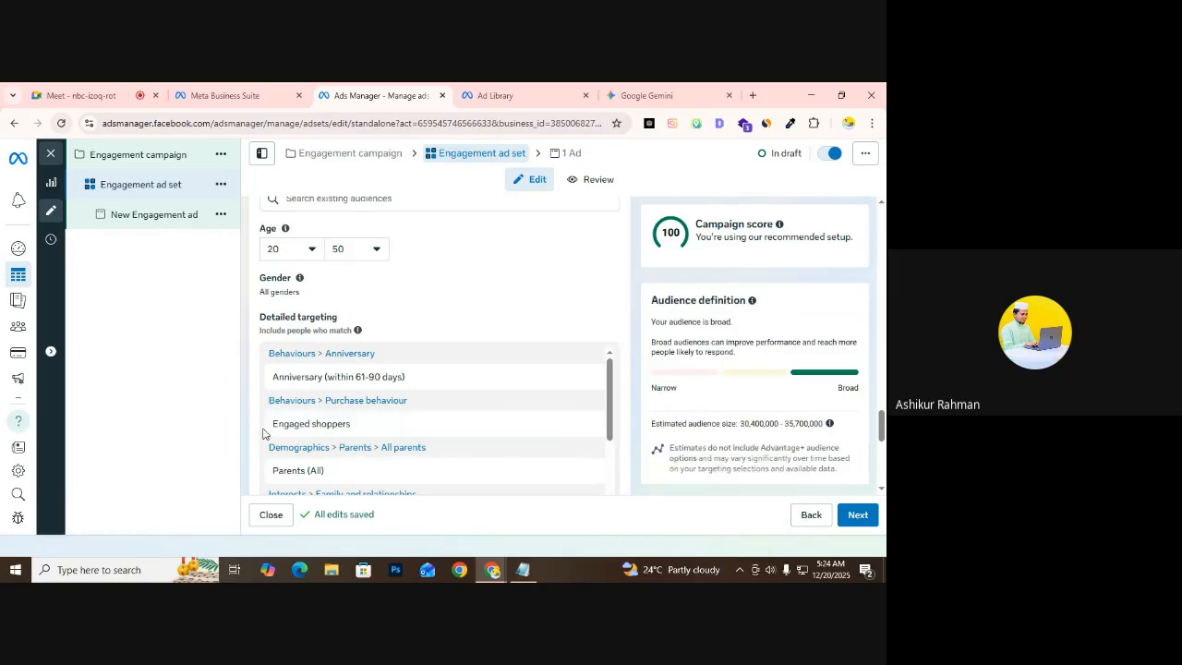
mouse_move(271, 432)
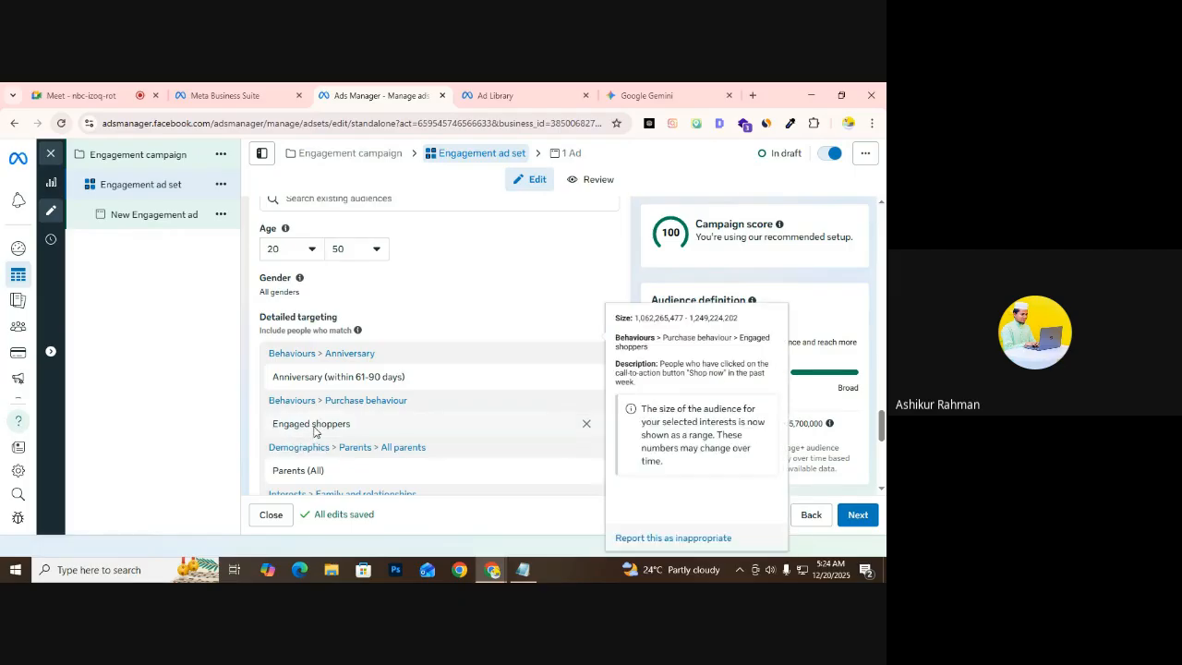
triple_click(309, 429)
left_click(290, 430)
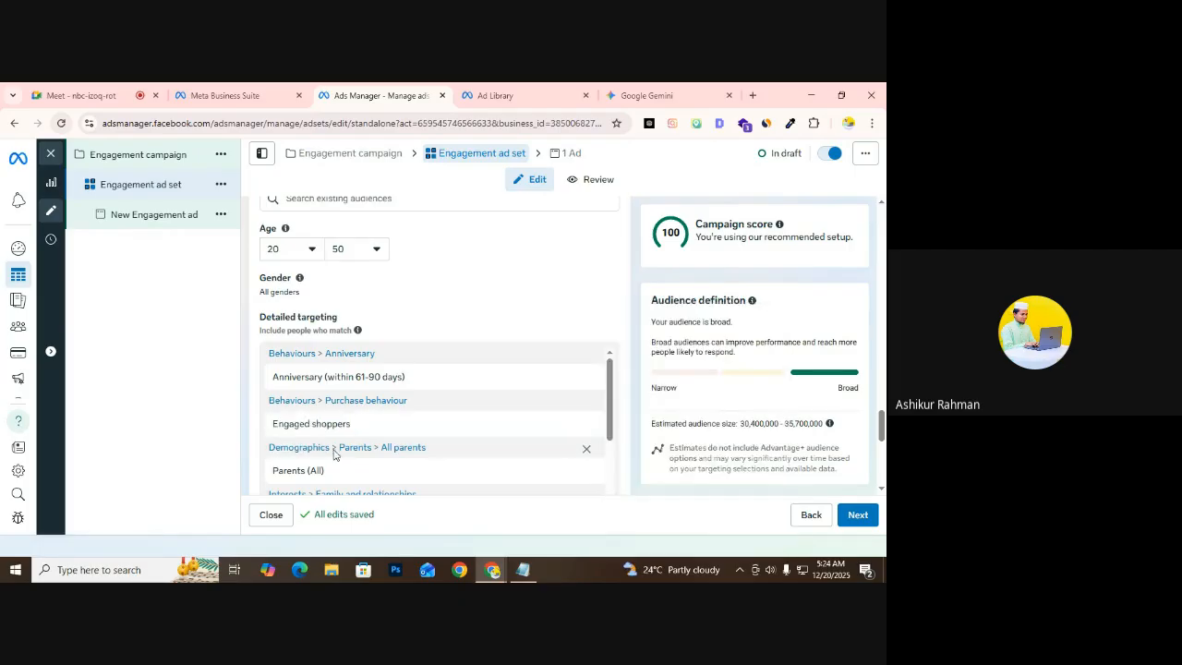
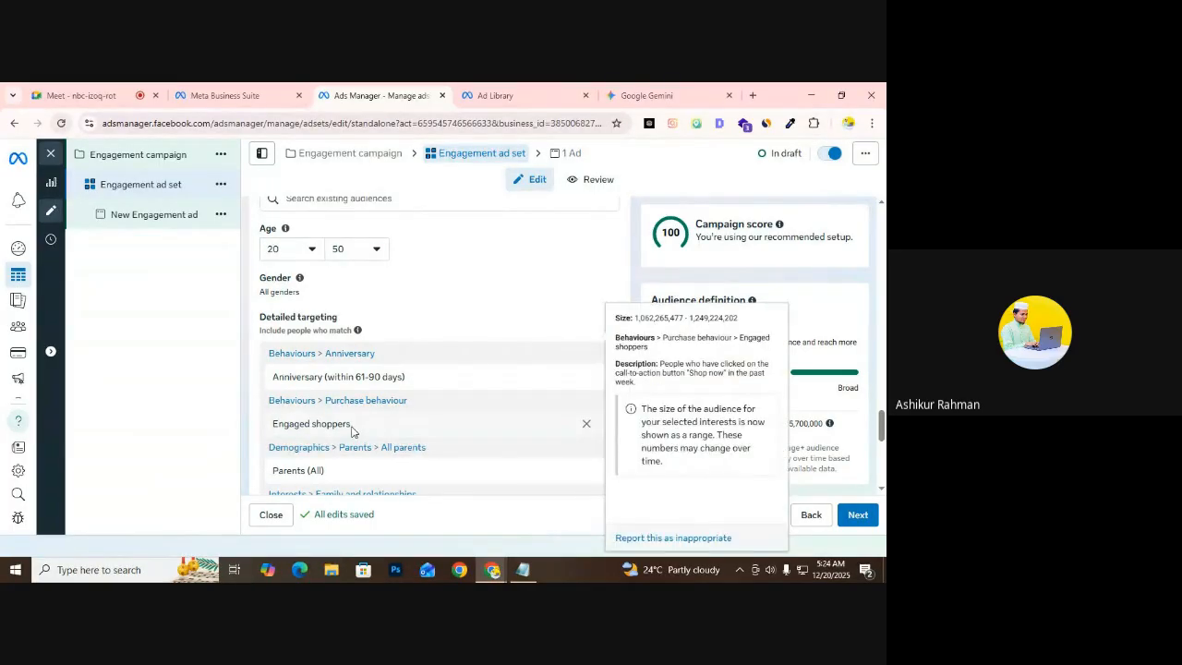
Review the detailed targeting selections from Engaged shoppers through Women's clothing, together with the custom audience, age and gender settings
double_click(345, 432)
triple_click(329, 429)
left_click(269, 419)
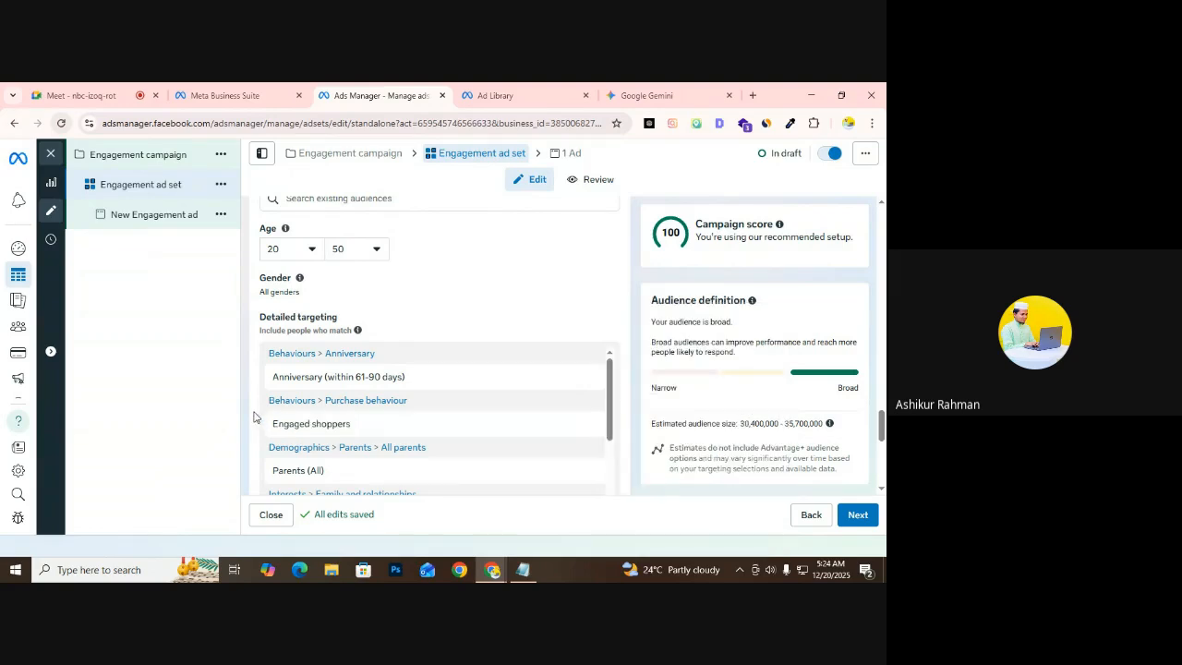
scroll(269, 447, "down", 1)
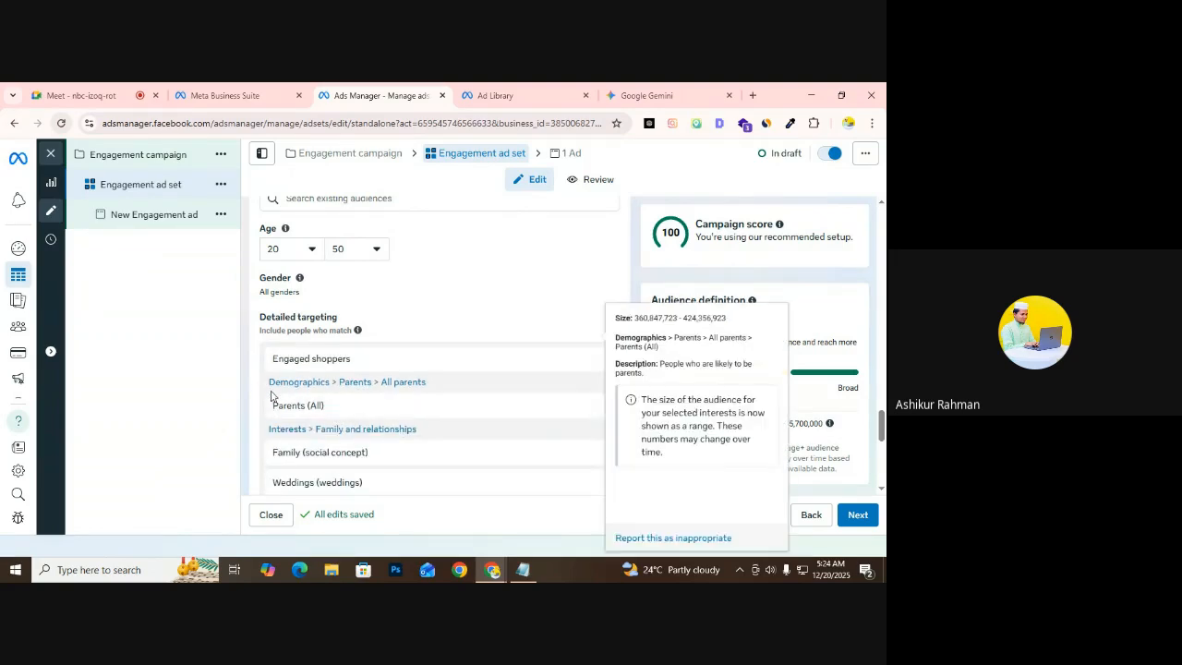
scroll(300, 365, "down", 8)
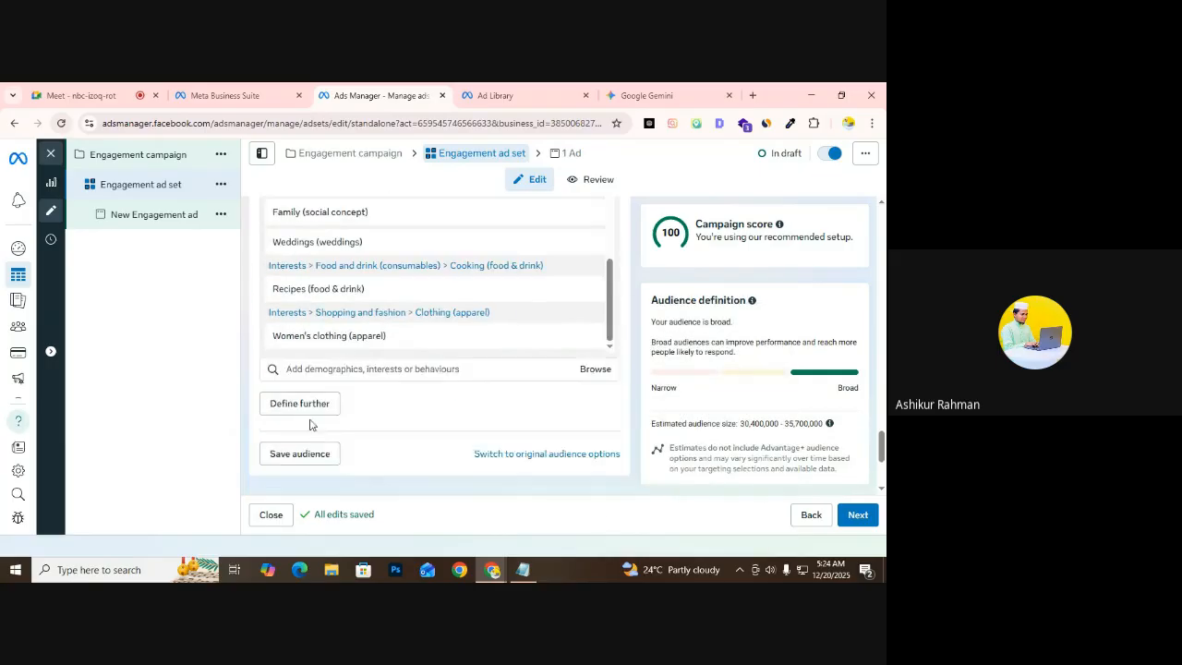
scroll(286, 338, "up", 3)
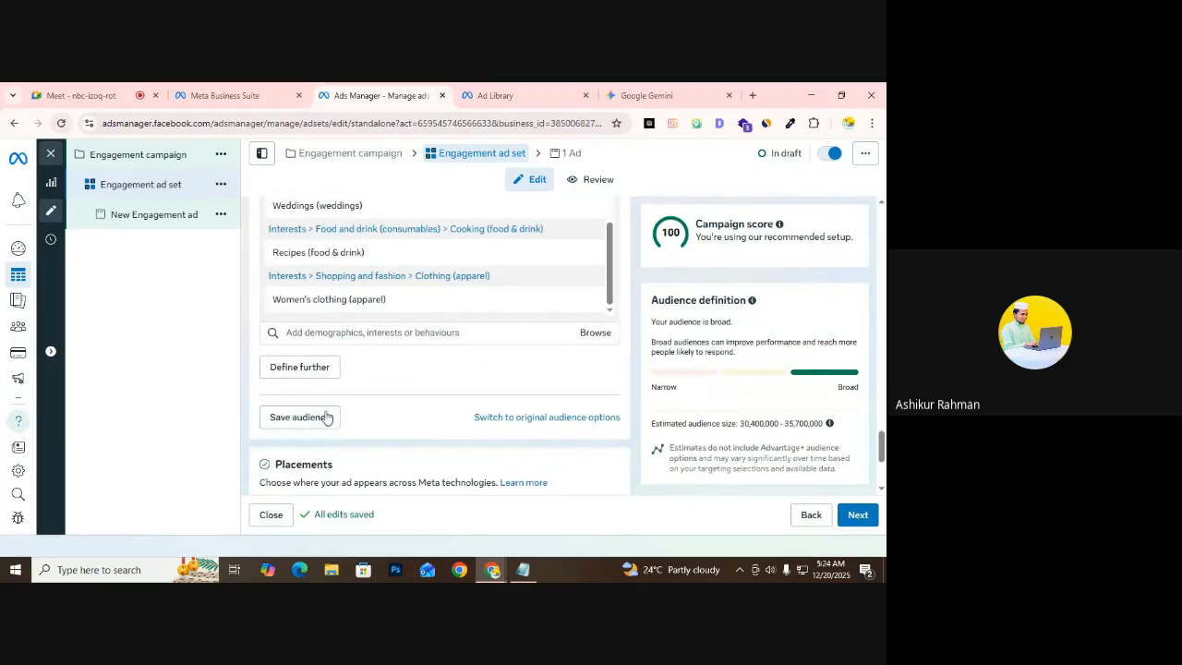
scroll(269, 378, "up", 5)
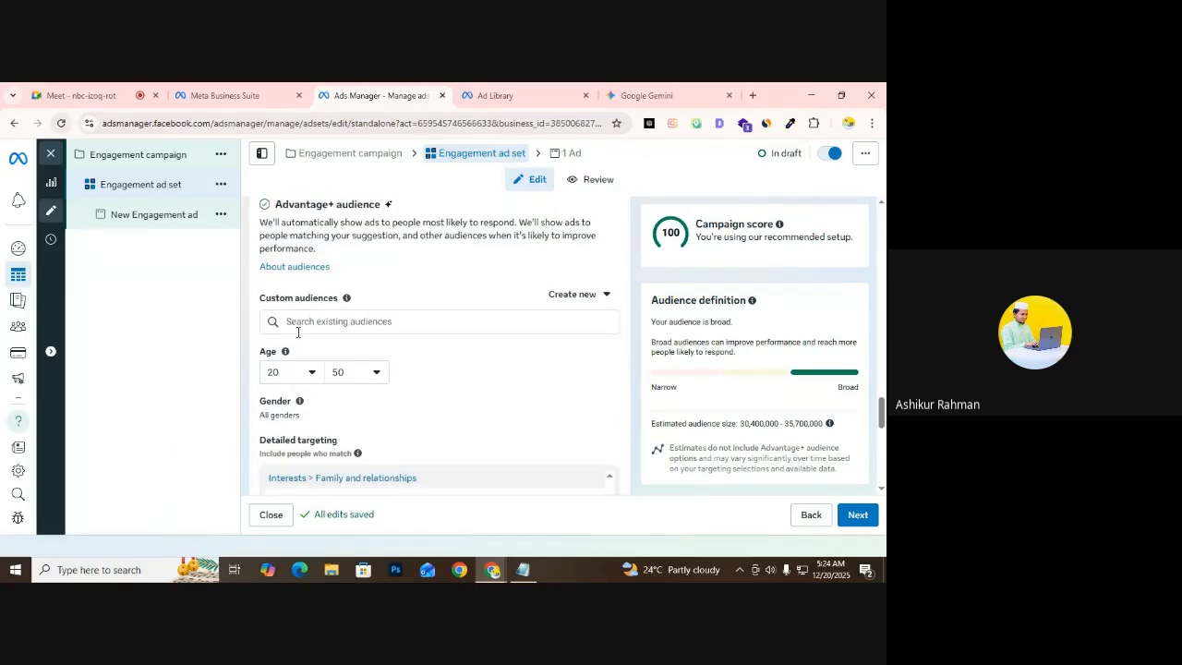
scroll(297, 333, "down", 2)
scroll(318, 248, "up", 1)
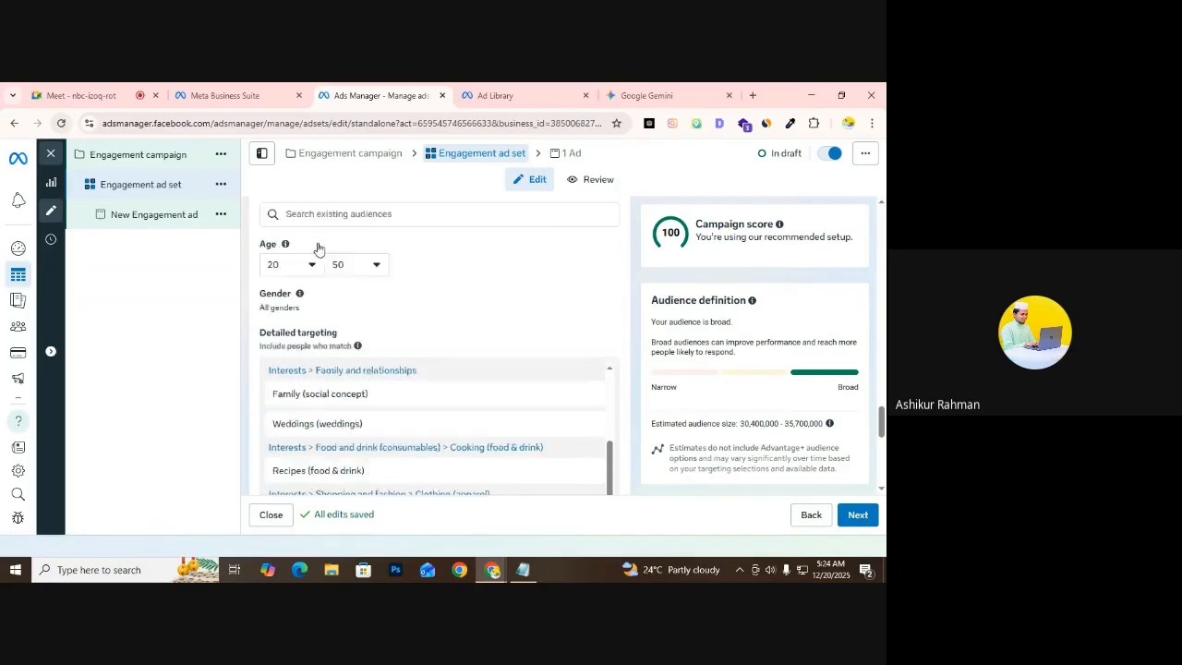
scroll(318, 247, "up", 1)
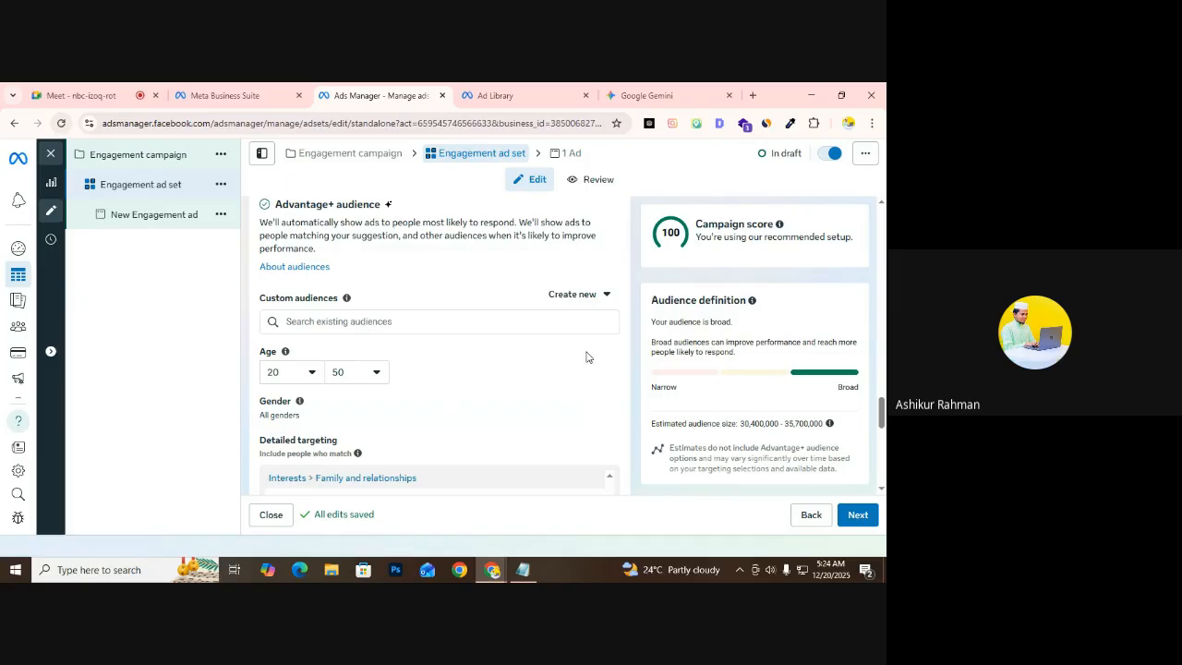
Read the age setting's help note and check the included interests, behaviours and parents demographic again
mouse_move(283, 353)
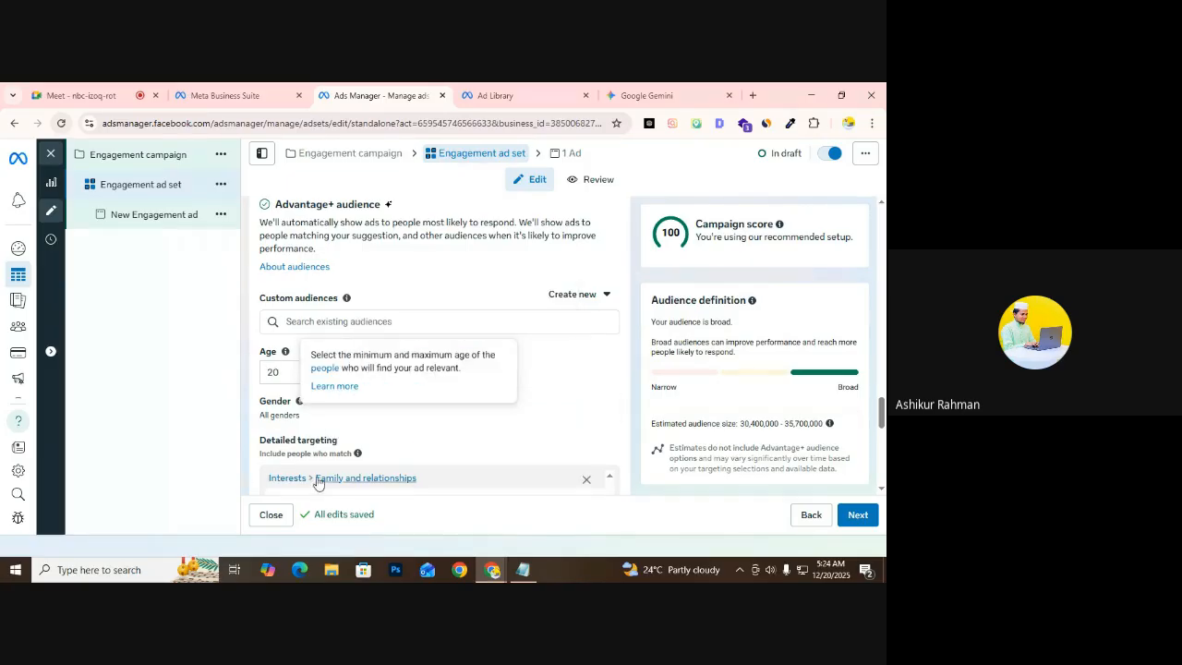
scroll(323, 406, "down", 1)
mouse_move(322, 393)
scroll(325, 395, "down", 2)
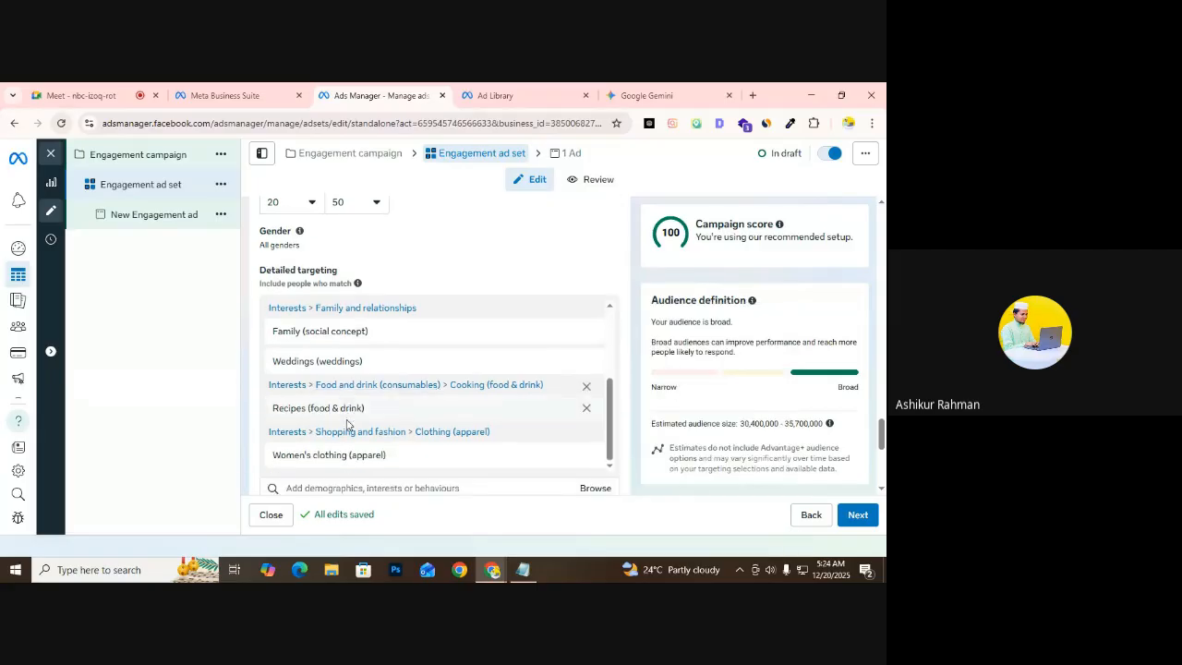
scroll(342, 402, "up", 1)
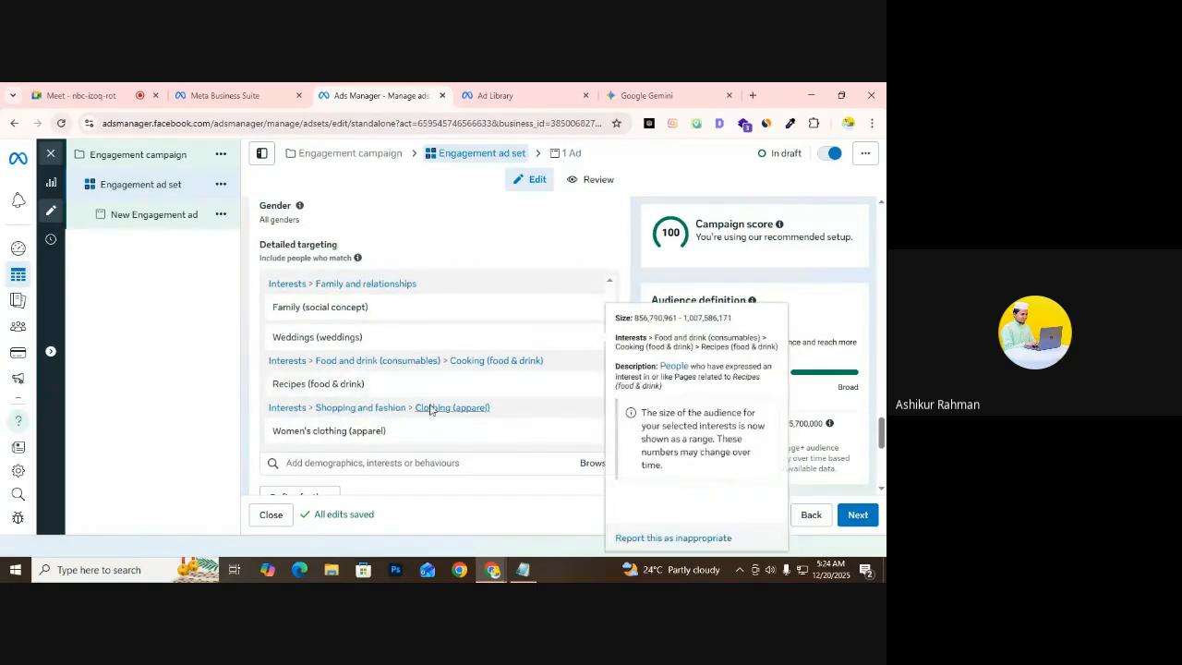
scroll(441, 375, "up", 3)
scroll(514, 330, "up", 1)
scroll(277, 401, "down", 2)
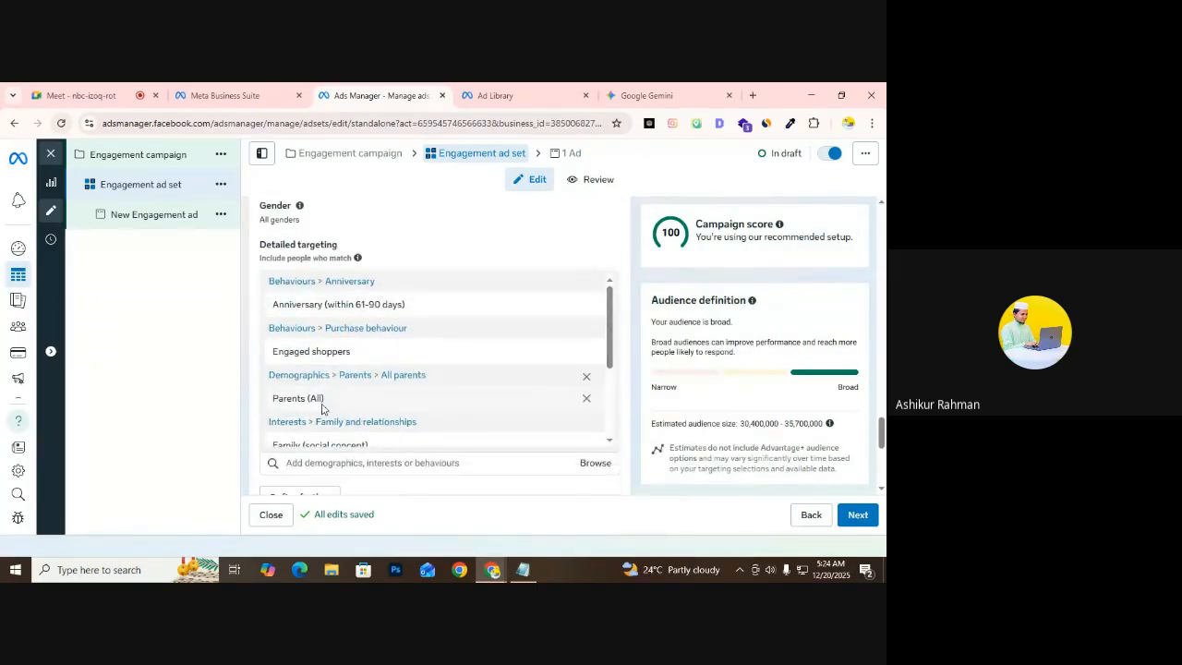
Save the ad set's targeting as a reusable audience, named with the person's full name
scroll(326, 463, "down", 2)
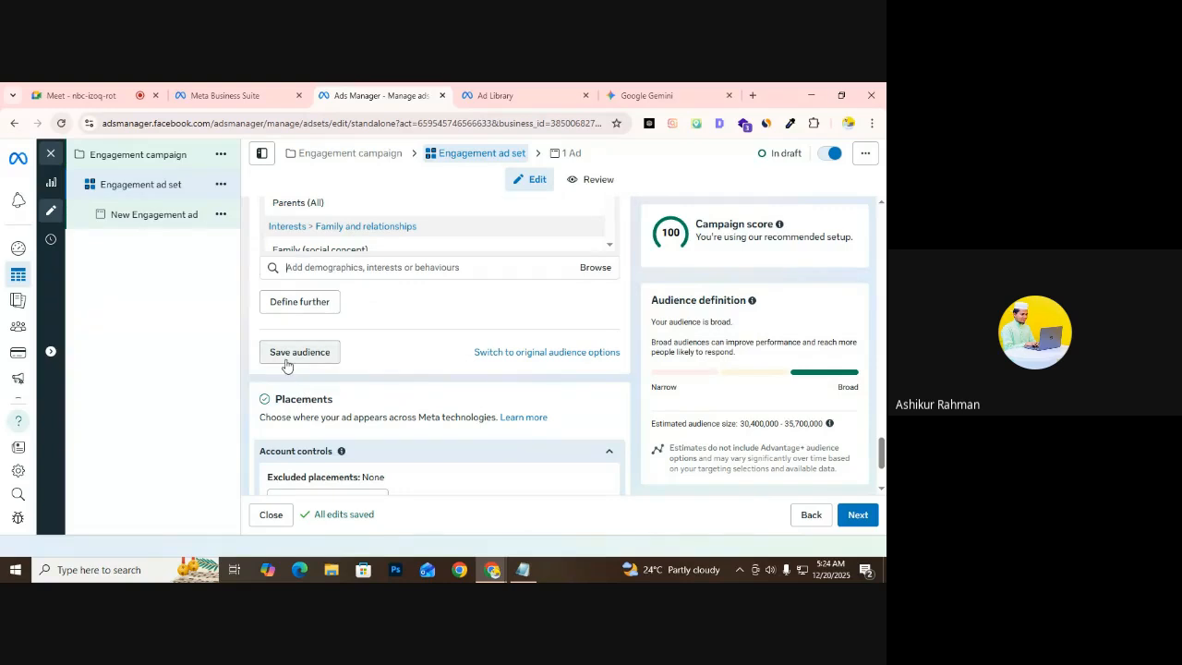
left_click(290, 357)
triple_click(293, 222)
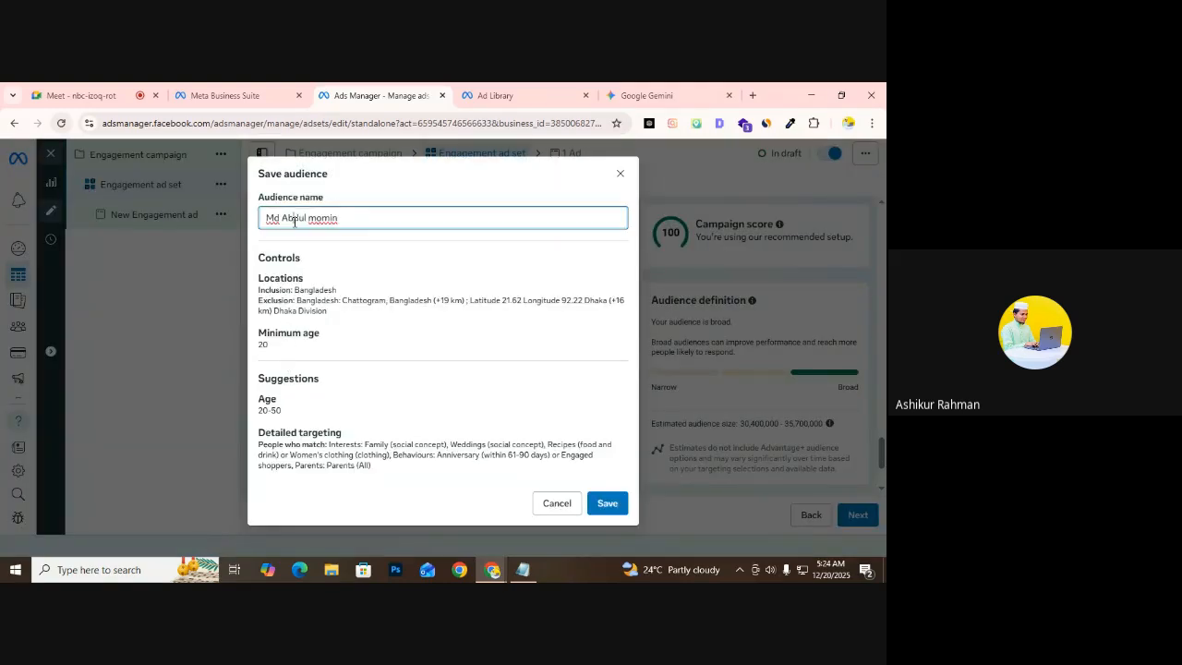
left_click(608, 503)
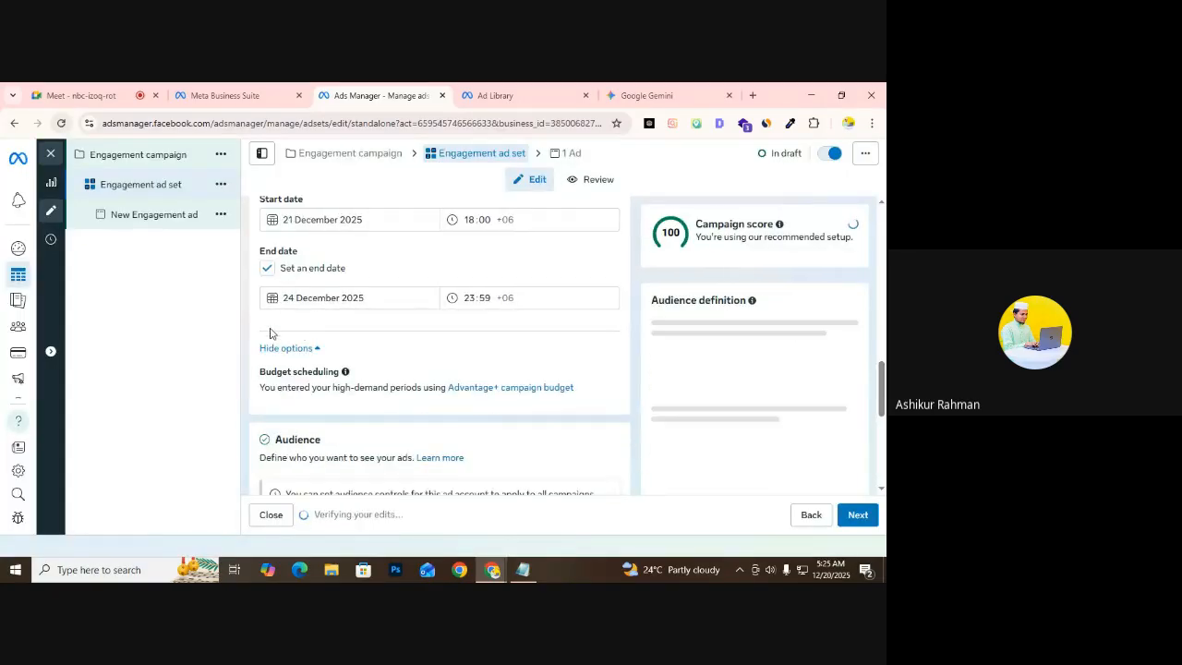
Switch the ad set to the other saved audience that has the same name
scroll(286, 364, "down", 2)
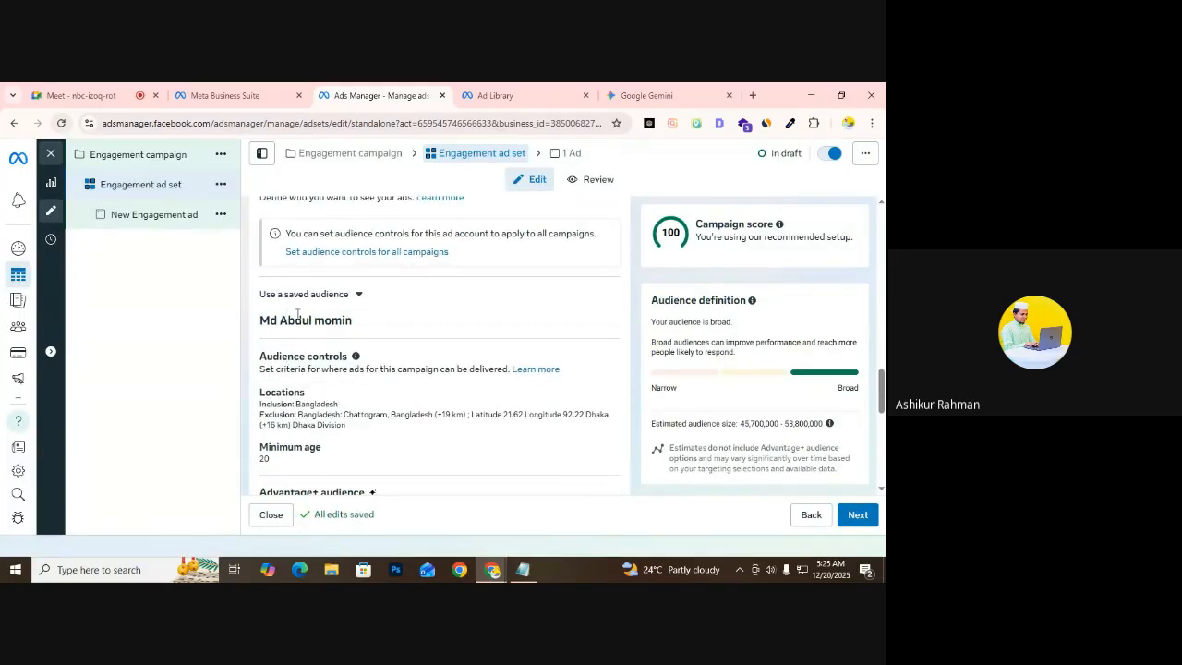
left_click(341, 300)
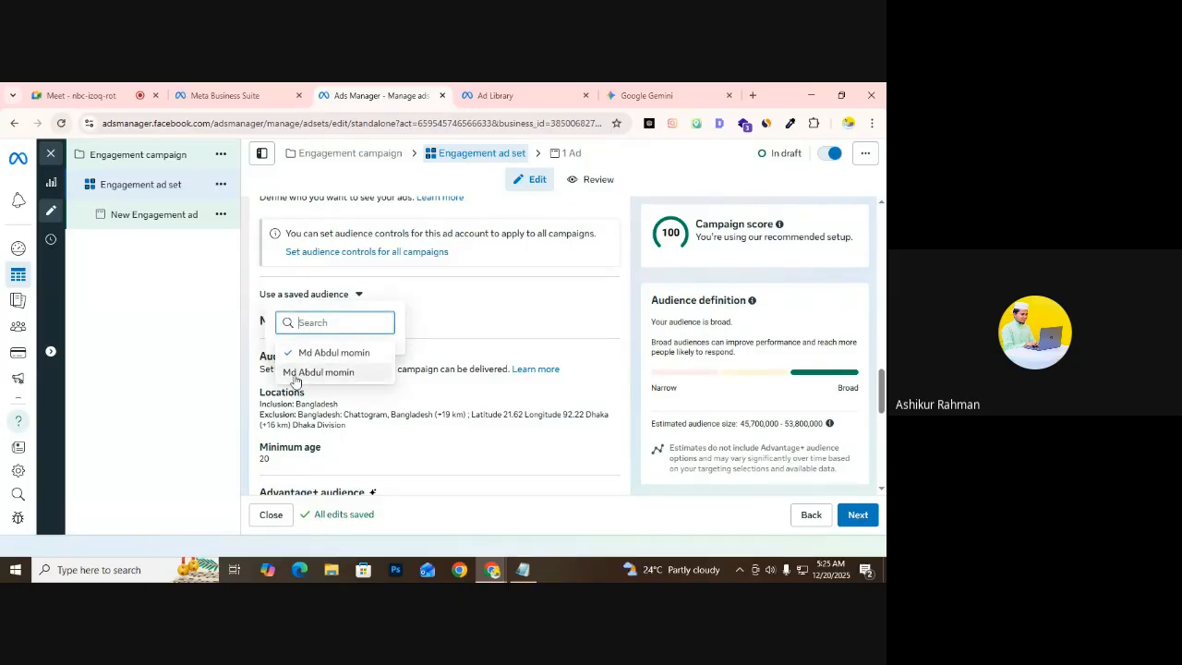
left_click(314, 372)
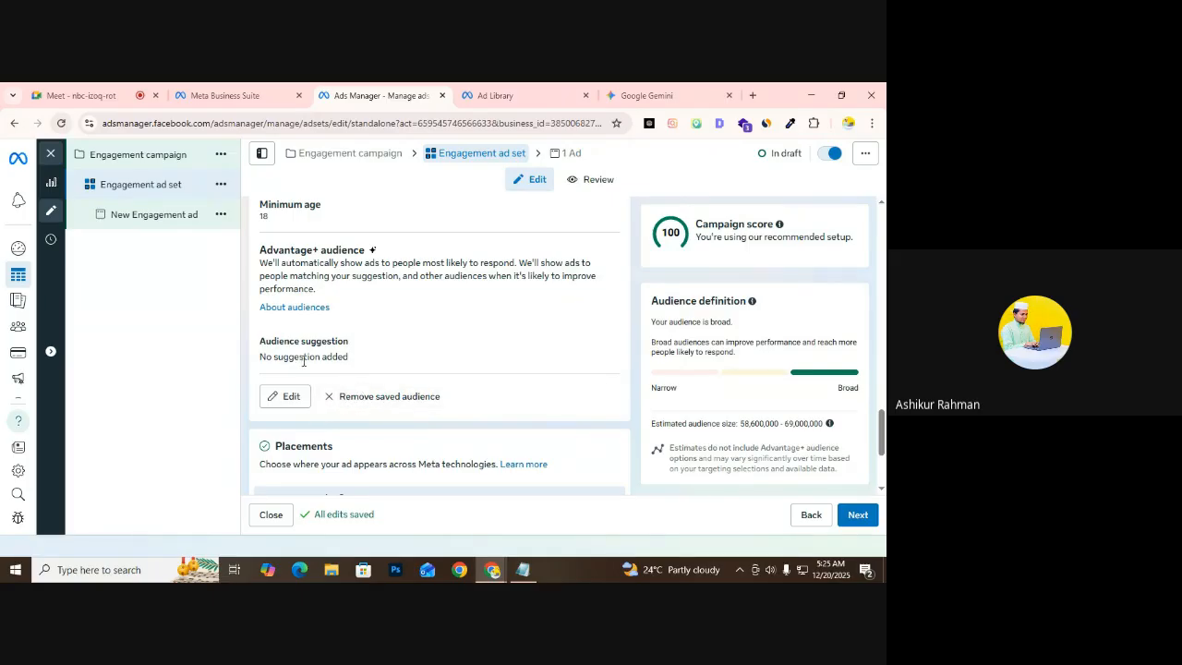
Inspect the Apps and sites and Feeds exclusions in the ad account's placement controls, leaving without applying any changes
scroll(305, 362, "down", 3)
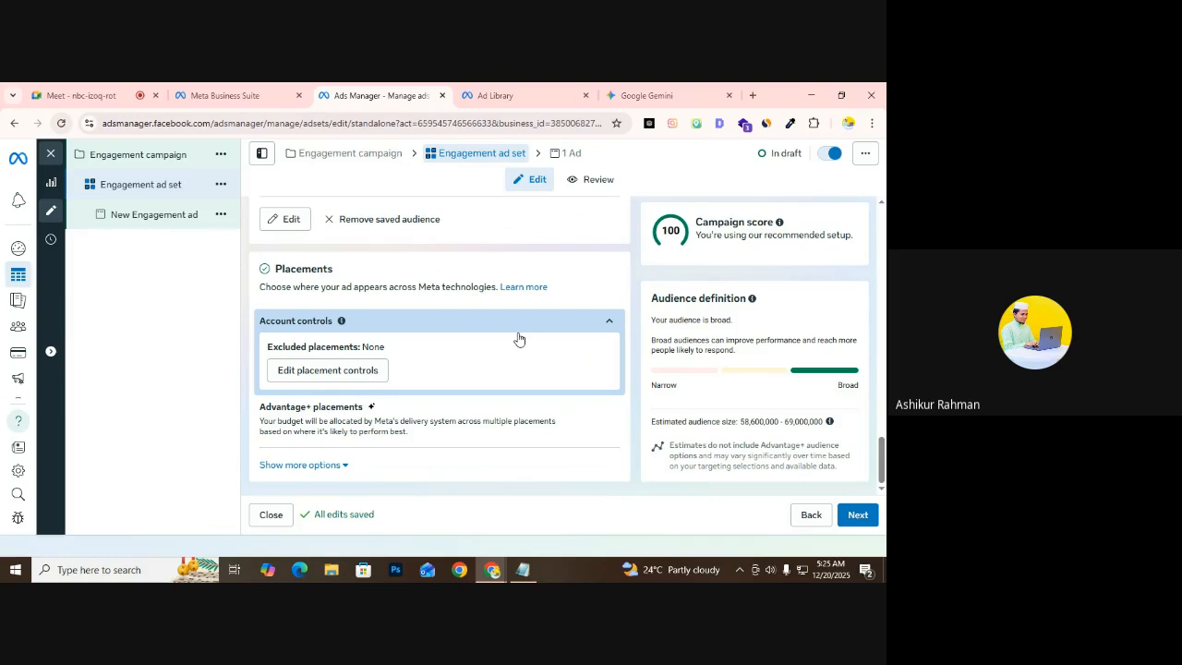
left_click(367, 372)
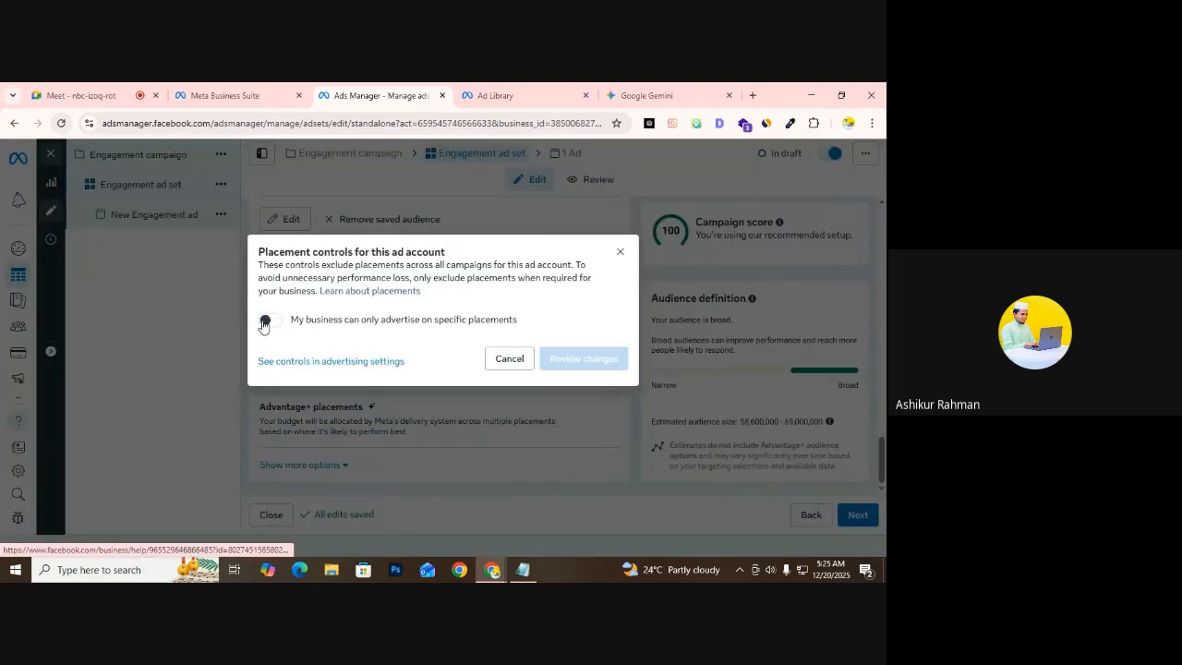
left_click(265, 320)
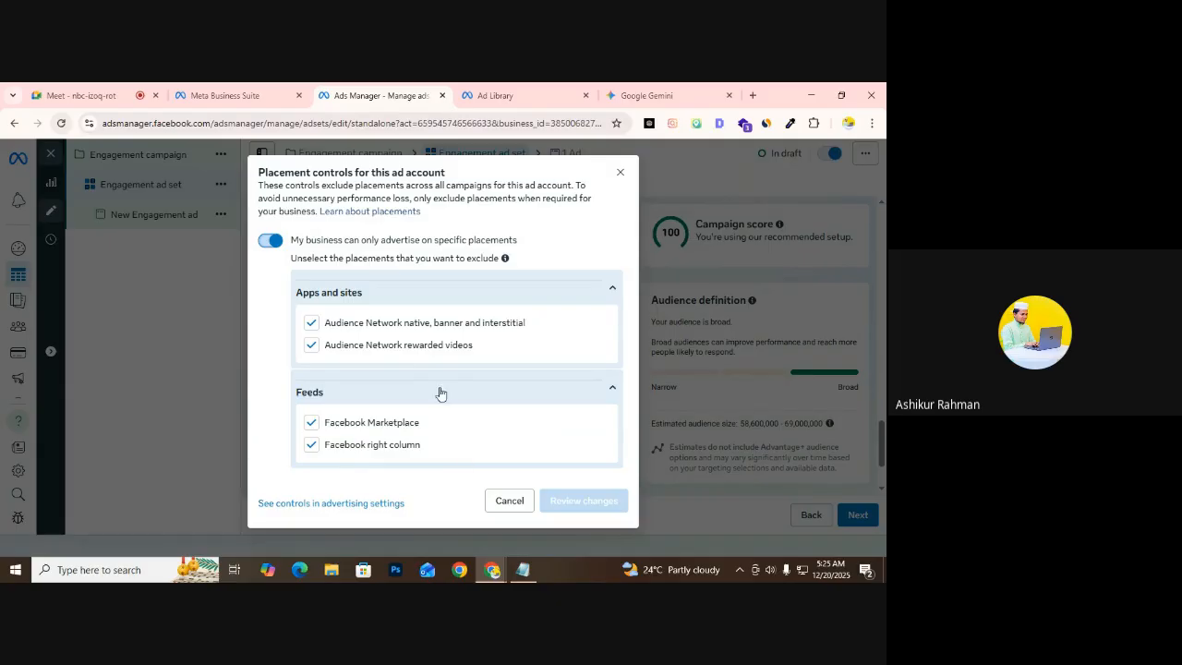
left_click(270, 240)
left_click(509, 358)
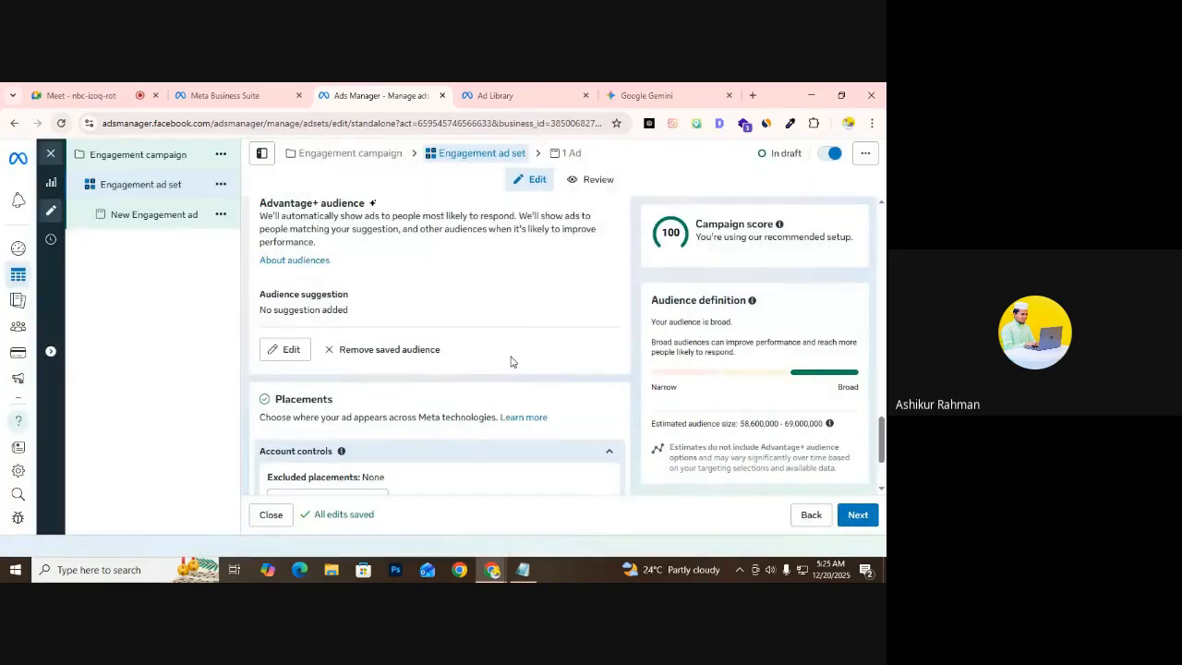
Change the ad set from Advantage+ placements to manual placements and look over the available platforms and feeds
scroll(415, 440, "down", 2)
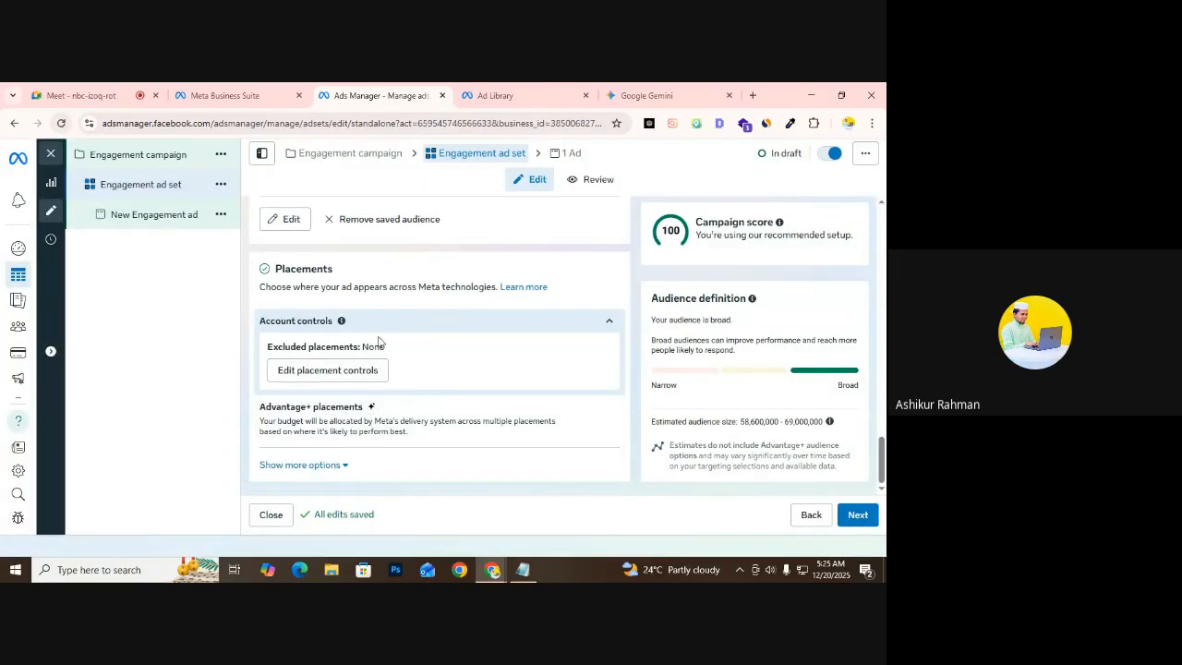
triple_click(348, 412)
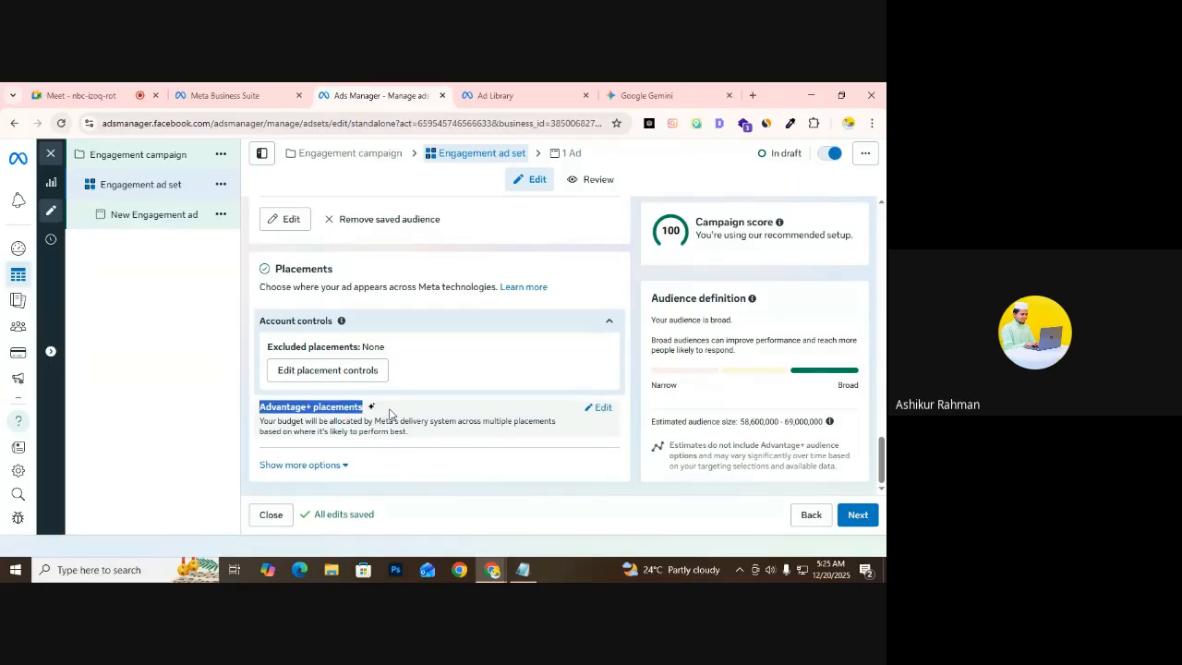
left_click(601, 408)
scroll(435, 299, "down", 1)
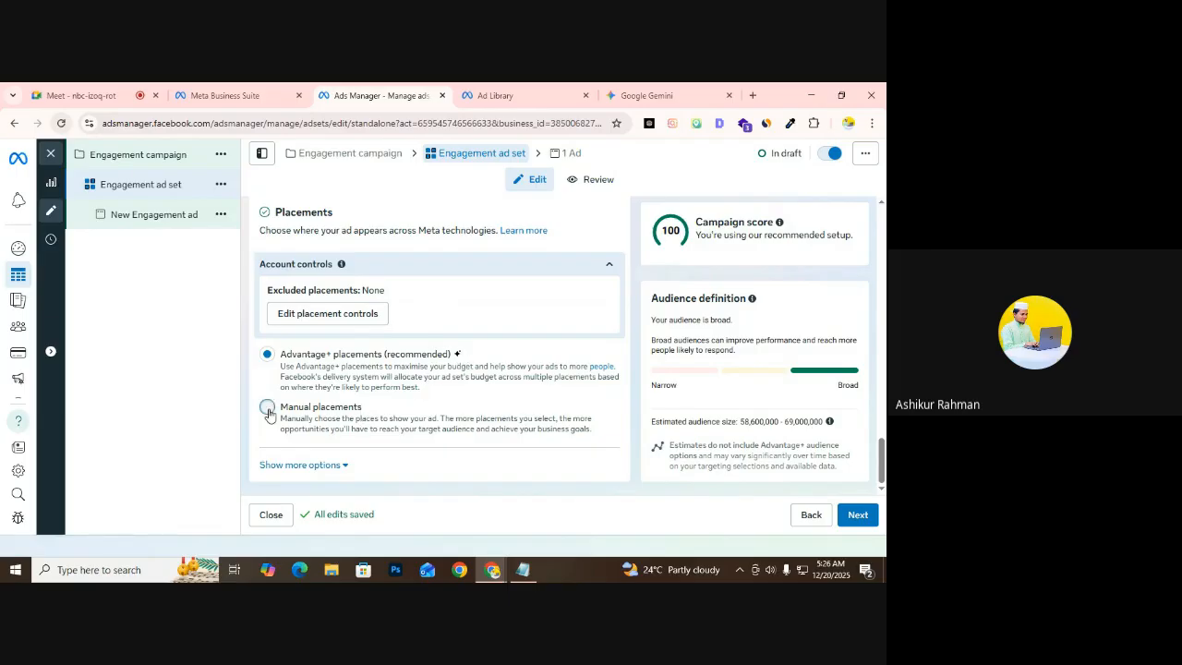
left_click(318, 406)
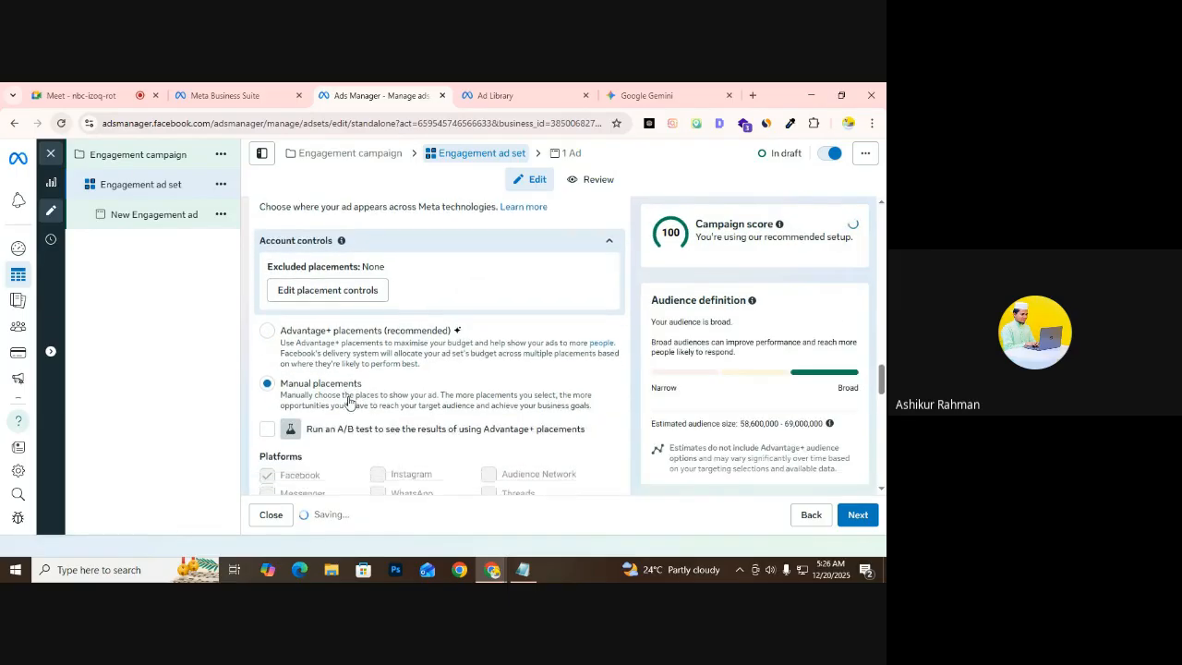
scroll(349, 401, "down", 5)
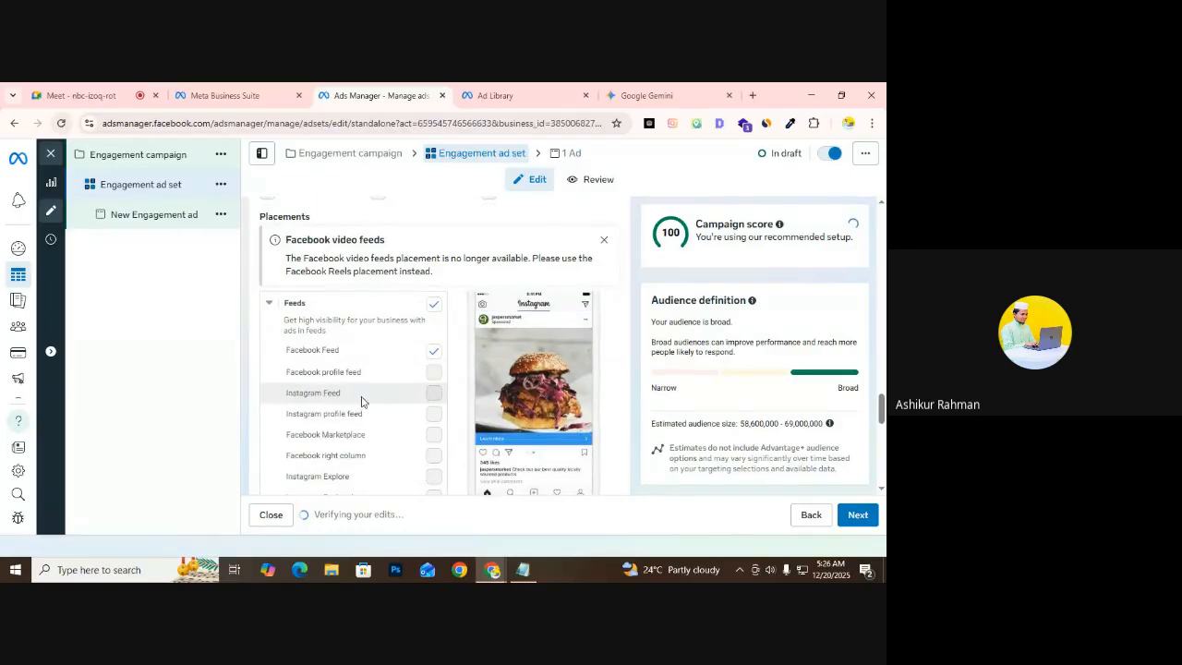
scroll(369, 406, "up", 1)
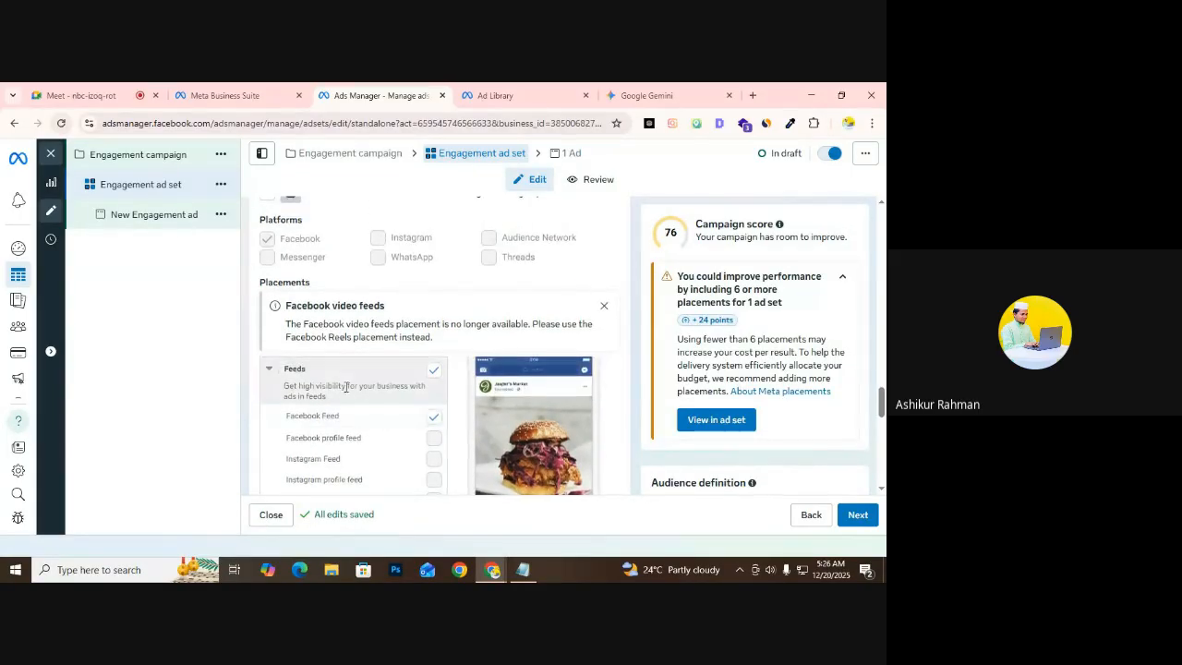
scroll(379, 416, "up", 2)
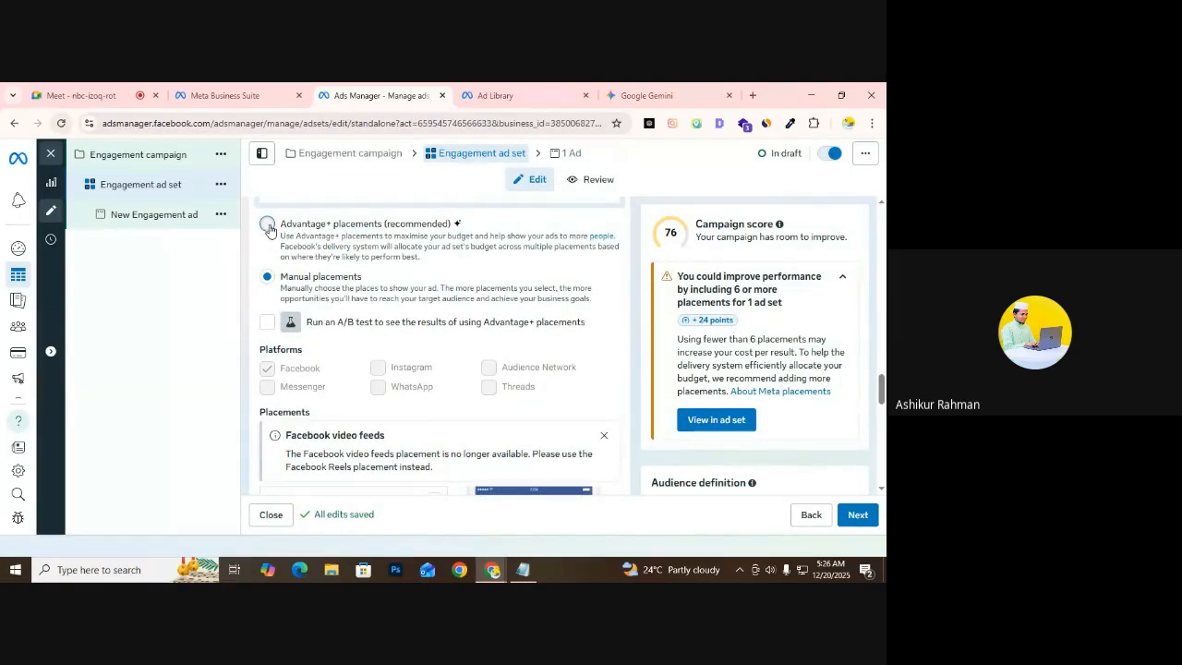
Switch back to Advantage+ placements (recommended) and compare the campaign score and placement options
left_click(269, 227)
scroll(679, 231, "up", 5)
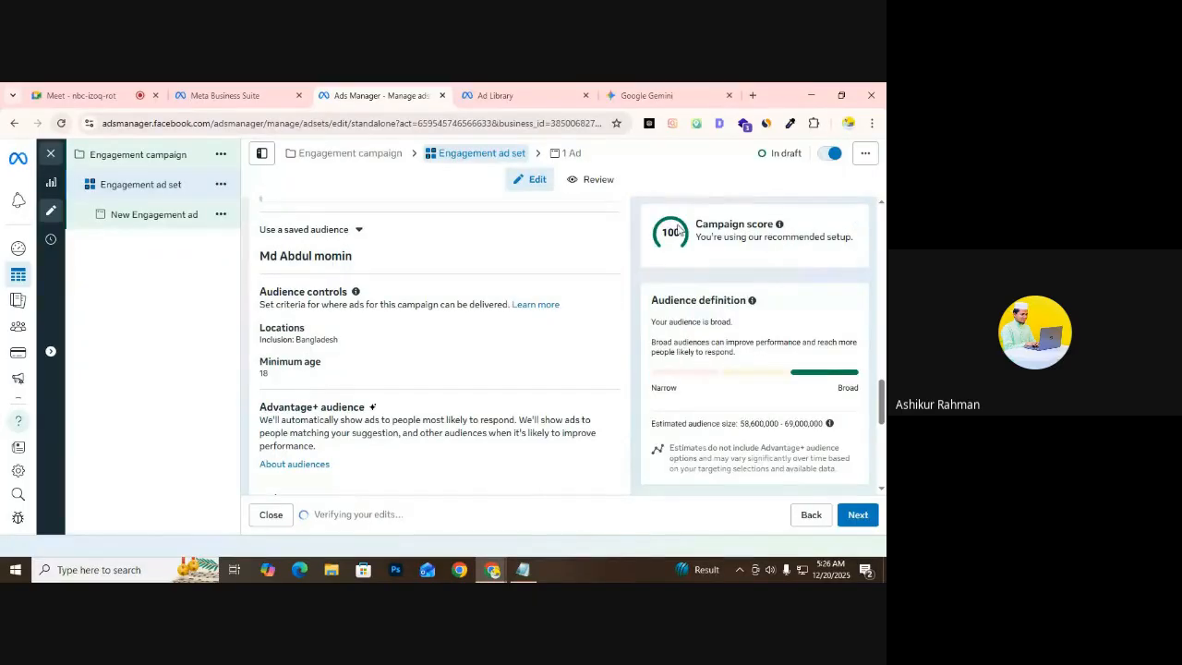
scroll(333, 373, "down", 4)
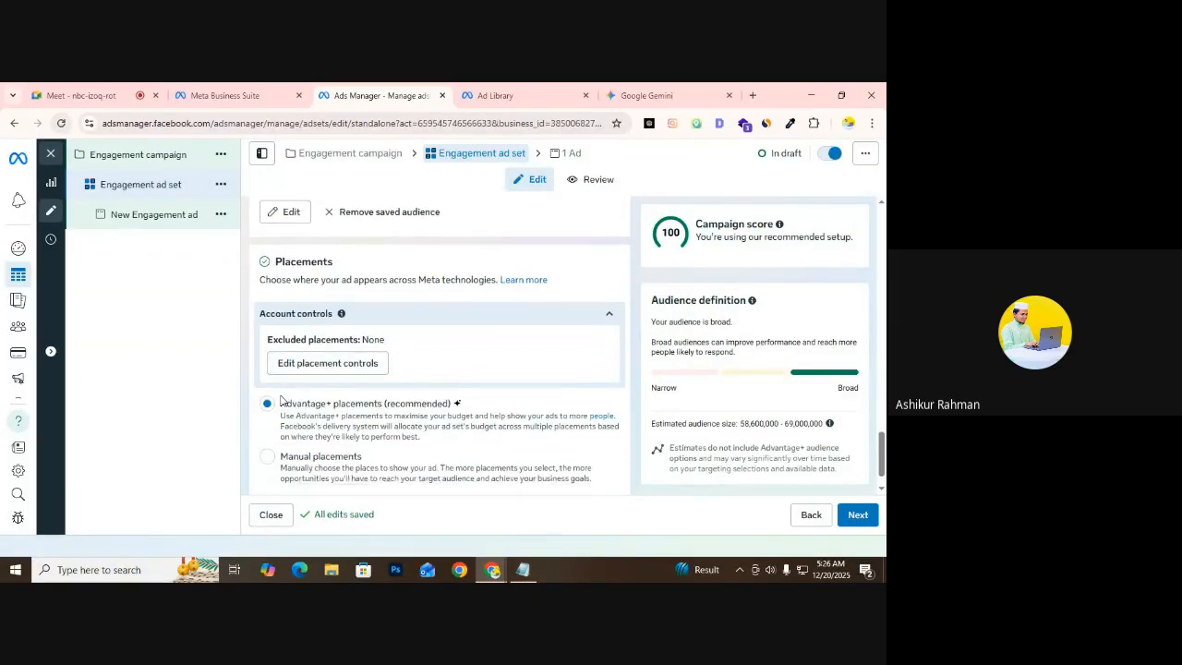
Select manual placements for the ad set and examine the individual placements listed under Feeds
left_click(266, 406)
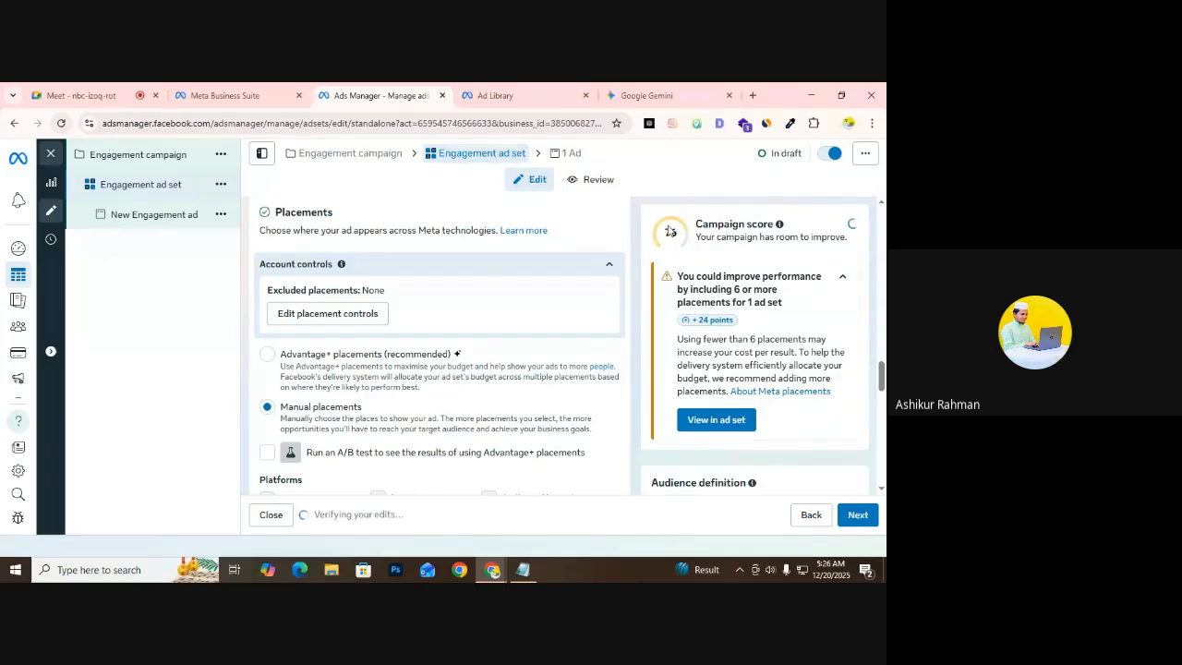
scroll(462, 369, "down", 2)
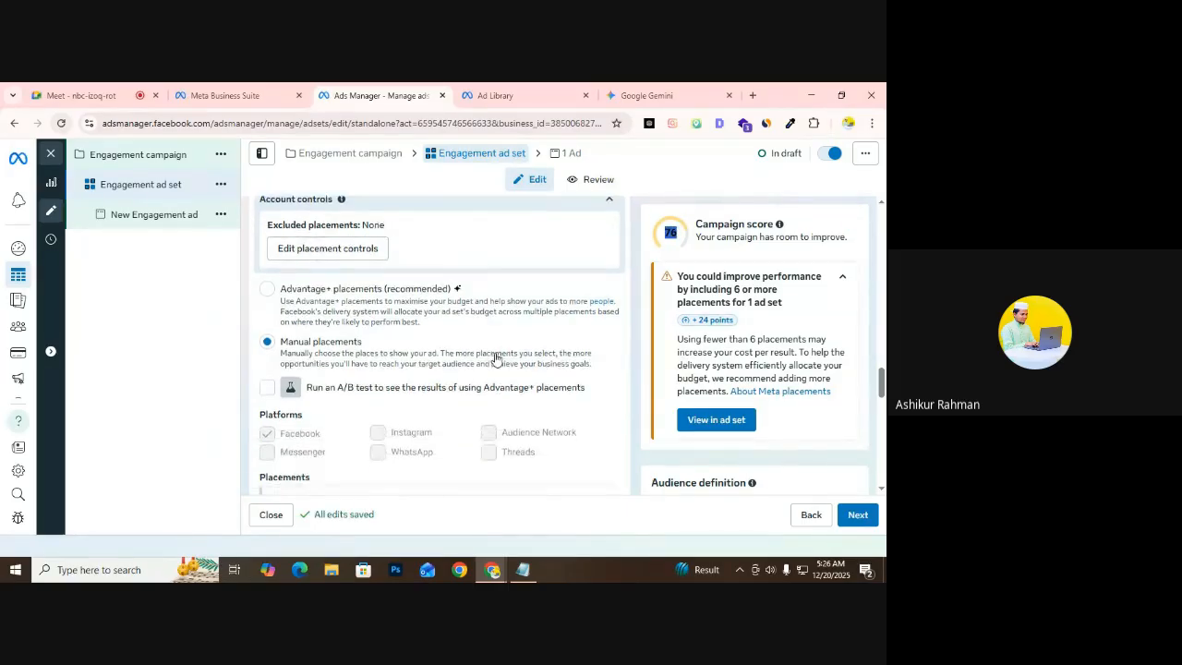
scroll(295, 328, "down", 1)
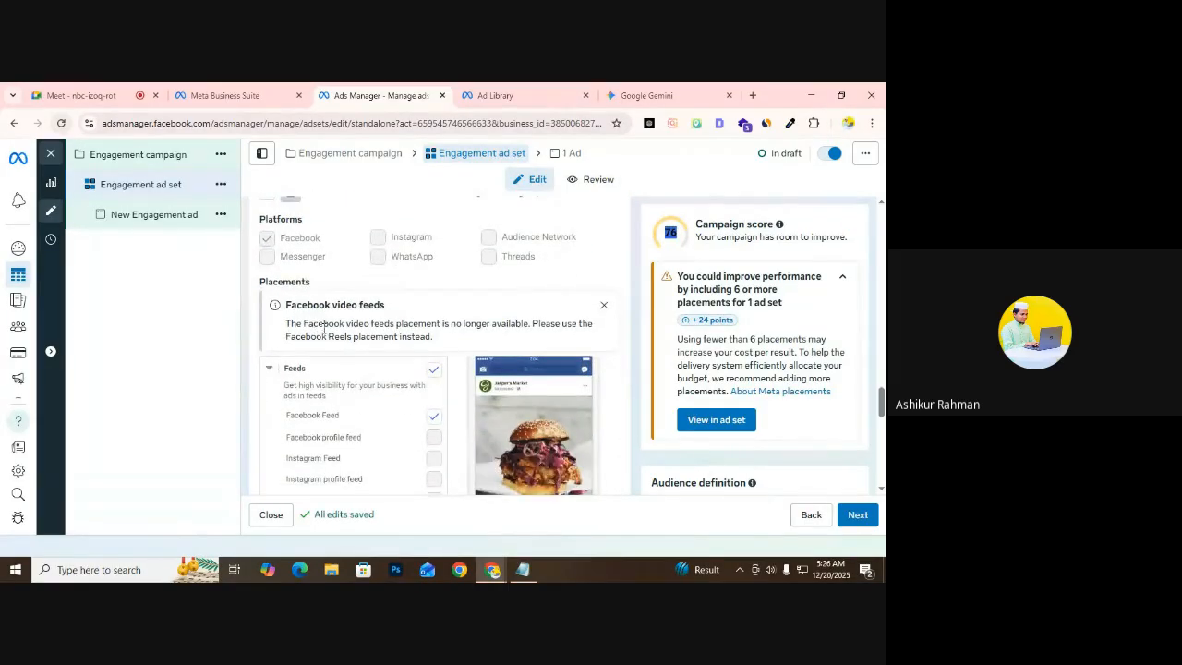
scroll(323, 328, "up", 1)
scroll(369, 333, "down", 1)
scroll(397, 347, "down", 1)
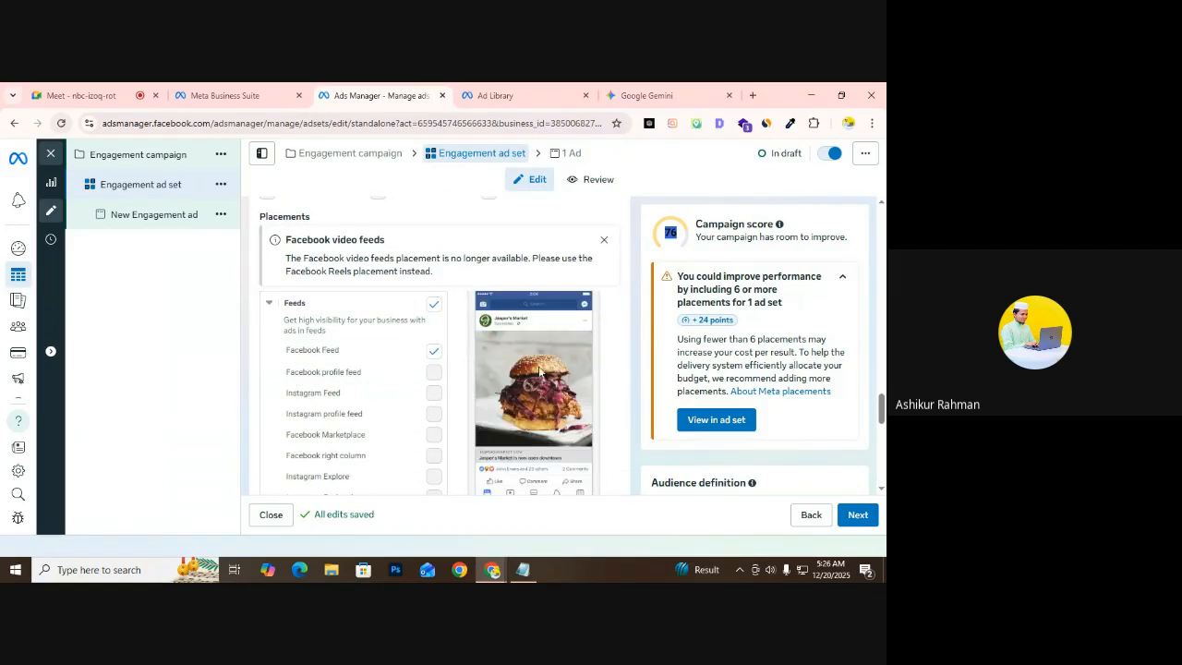
scroll(517, 369, "down", 1)
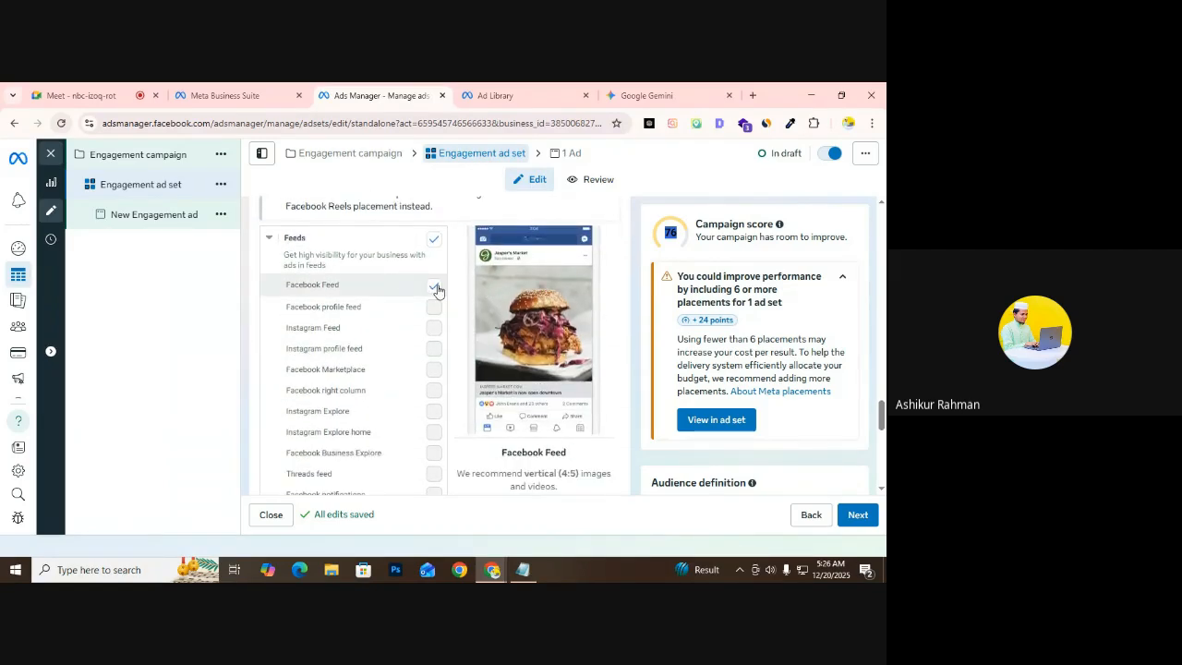
Deselect the Stories, Status, Reels placements and look through the in-stream, search results, and apps and sites groups
scroll(448, 296, "down", 1)
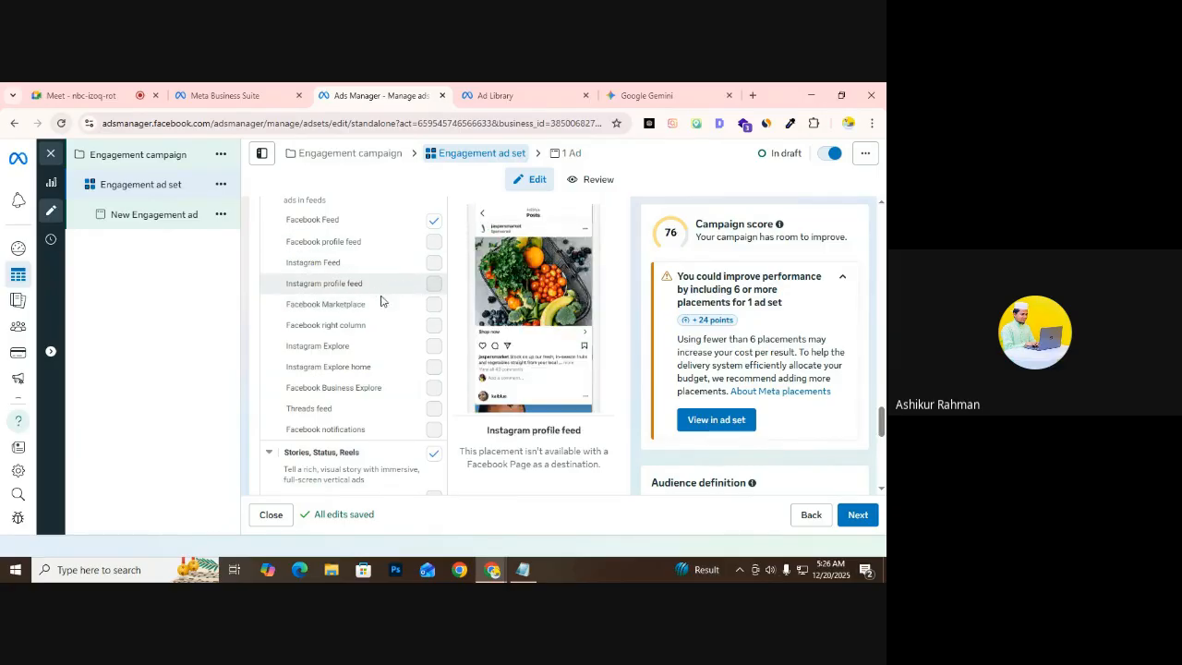
scroll(403, 327, "down", 1)
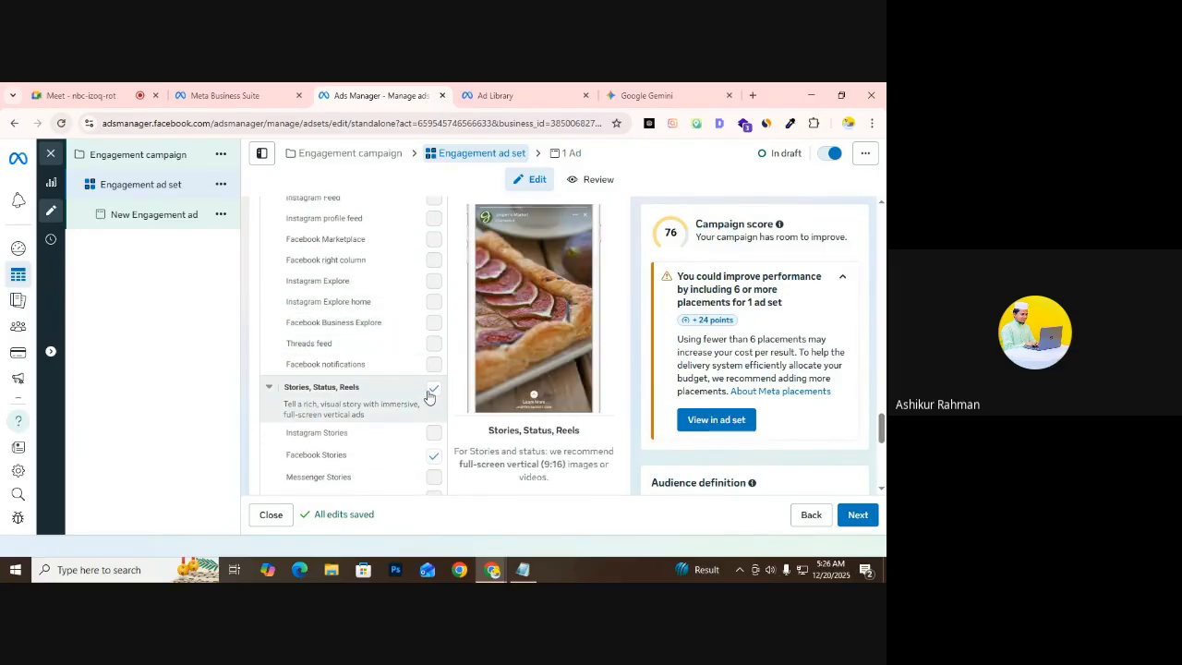
scroll(388, 390, "down", 1)
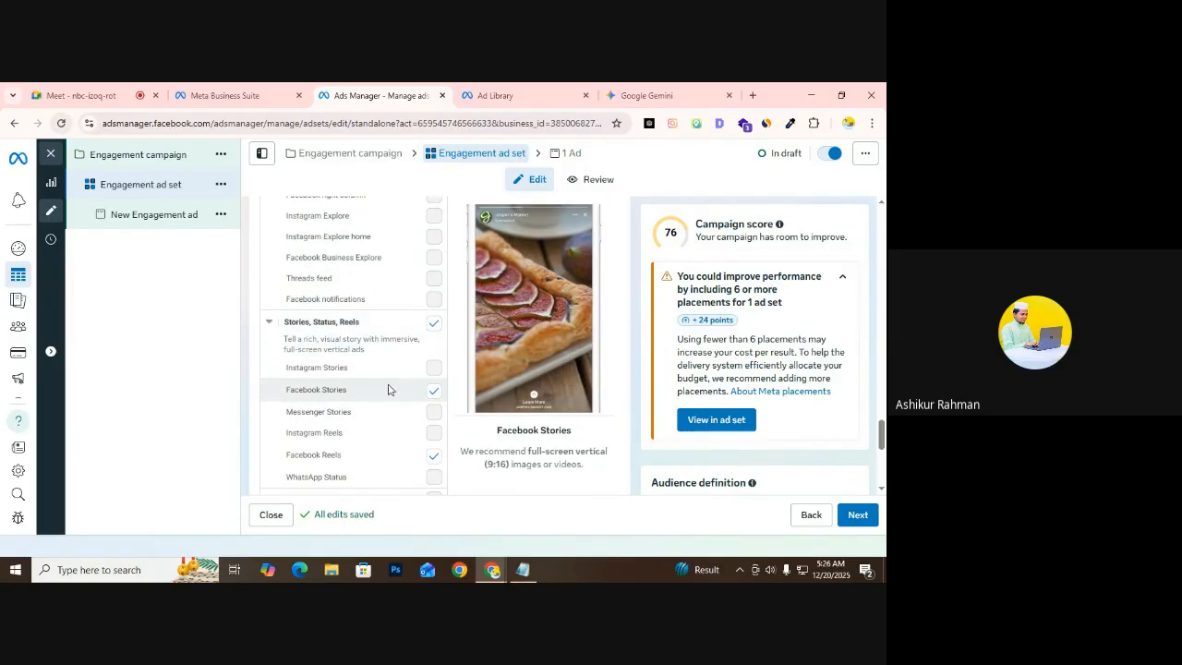
left_click(433, 325)
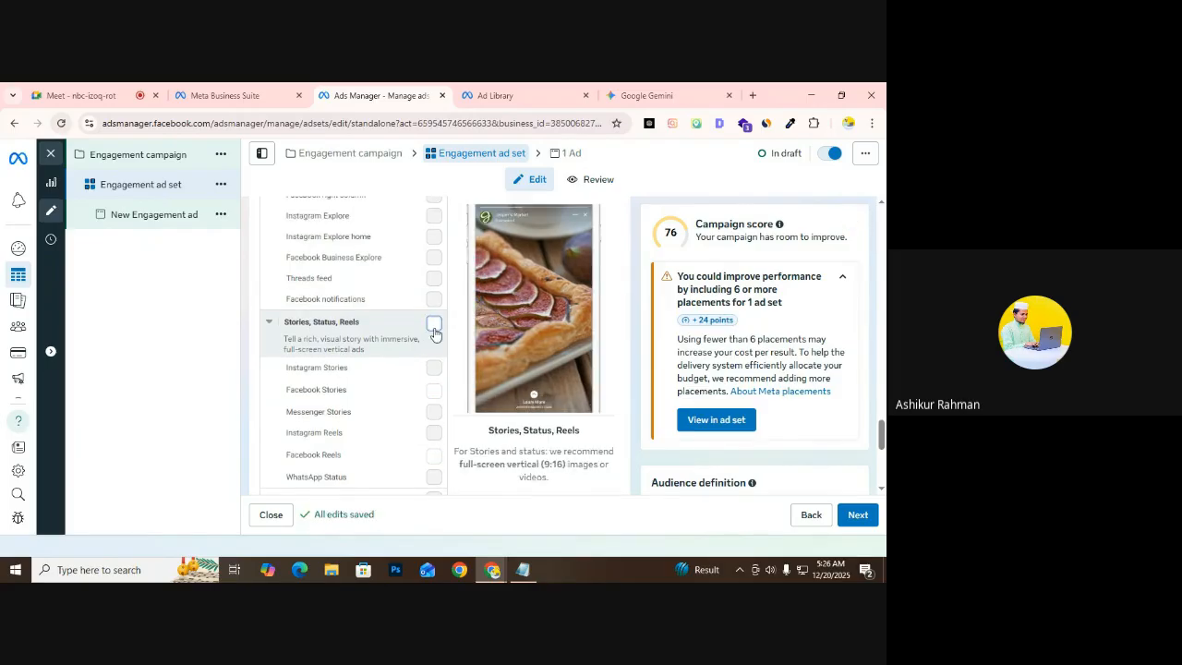
scroll(435, 334, "down", 1)
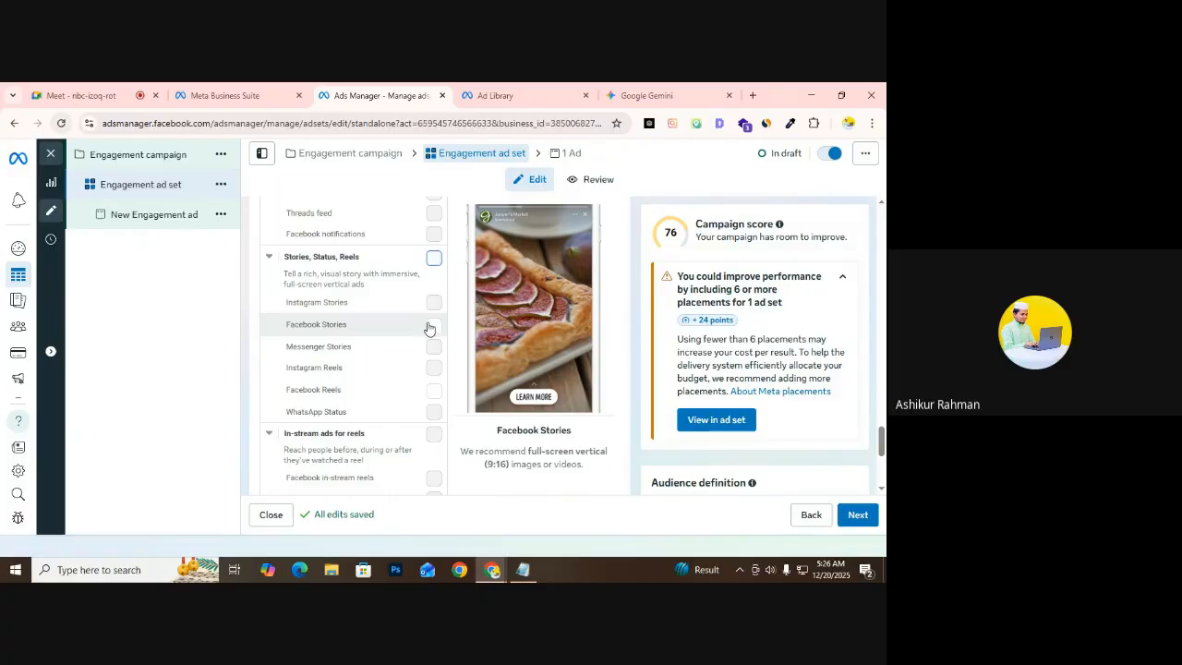
scroll(430, 355, "down", 2)
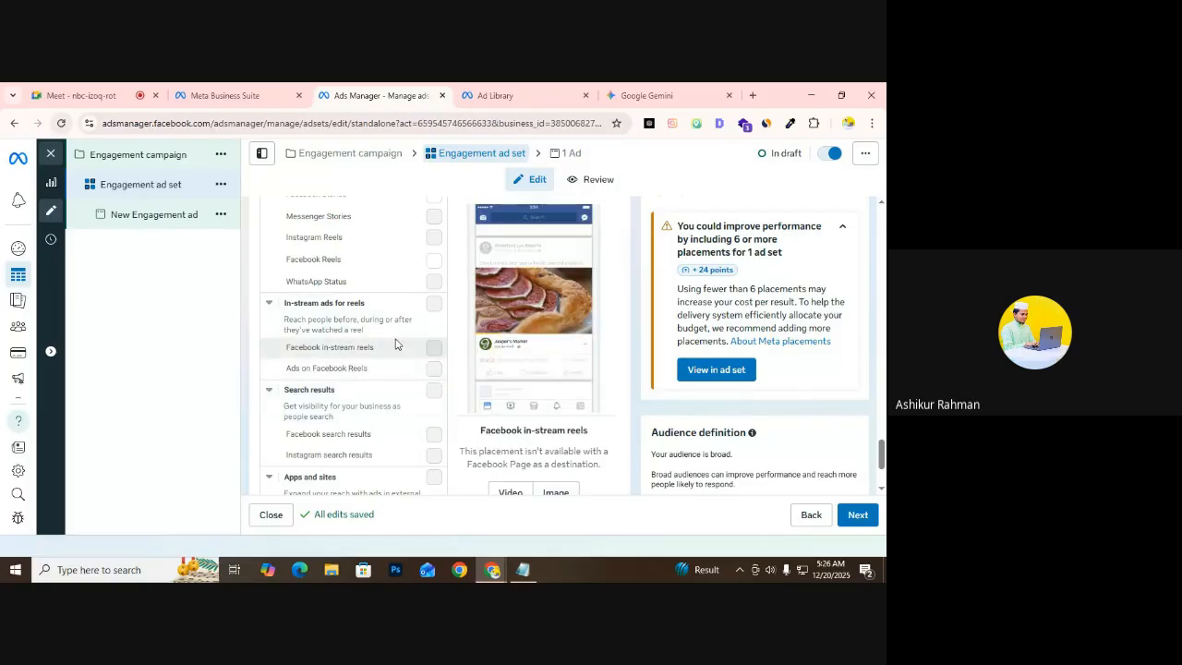
scroll(342, 360, "down", 2)
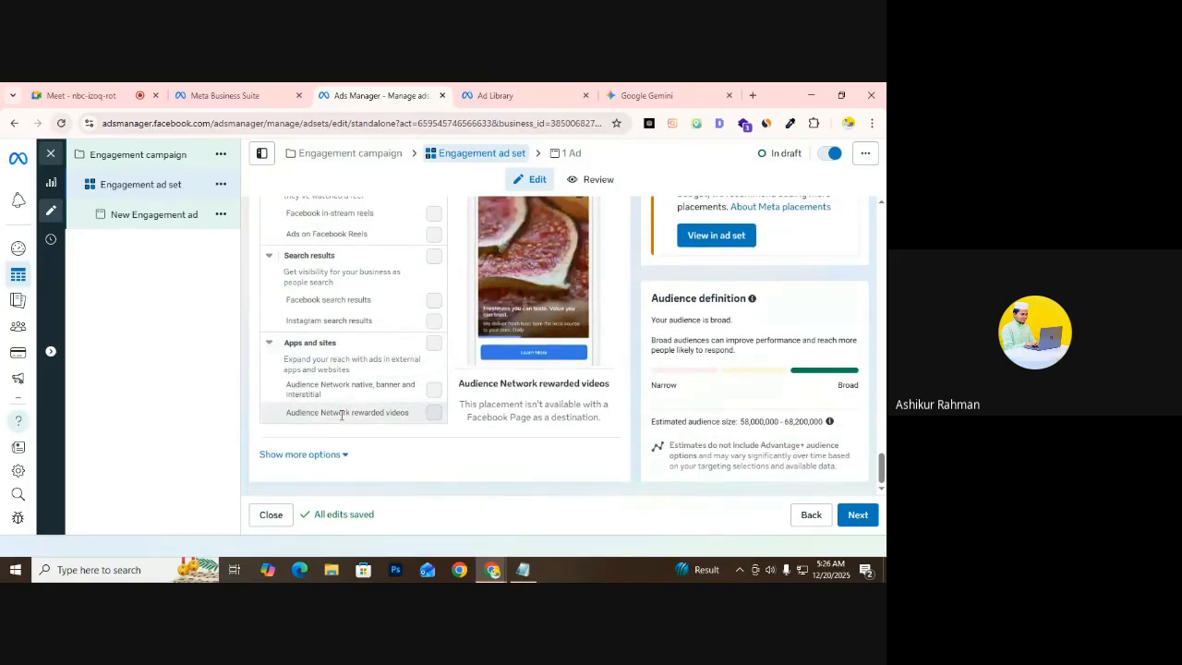
Review the individual Feeds placements again and return the ad set to Advantage+ placements (recommended)
scroll(377, 372, "up", 7)
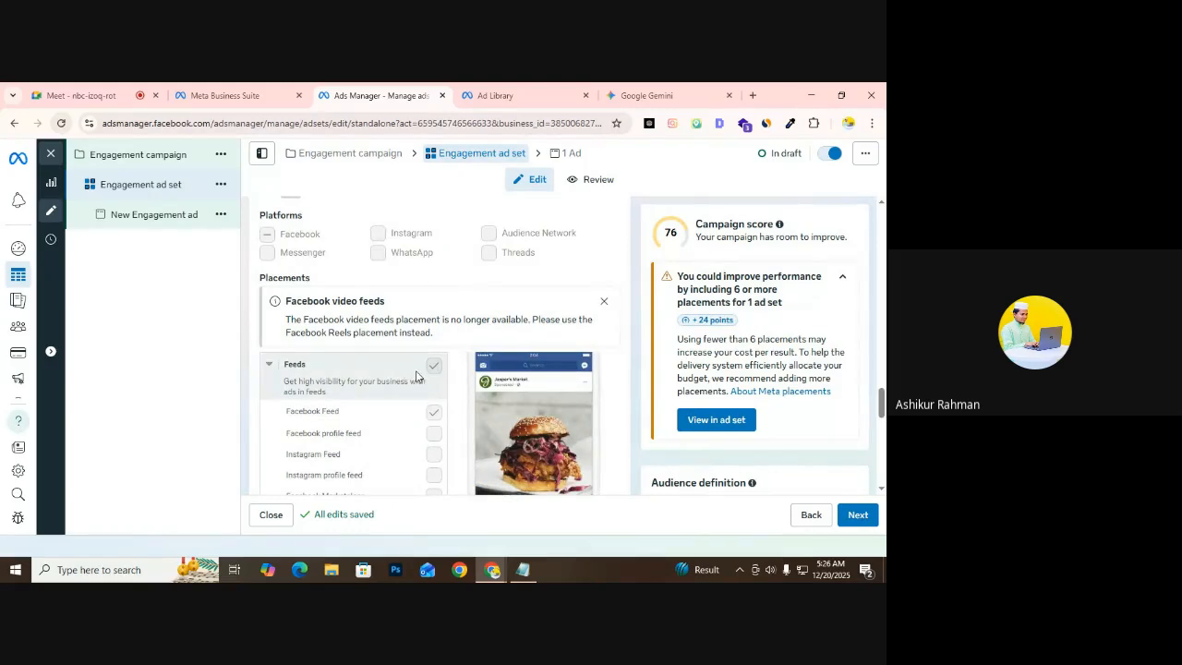
scroll(351, 377, "down", 1)
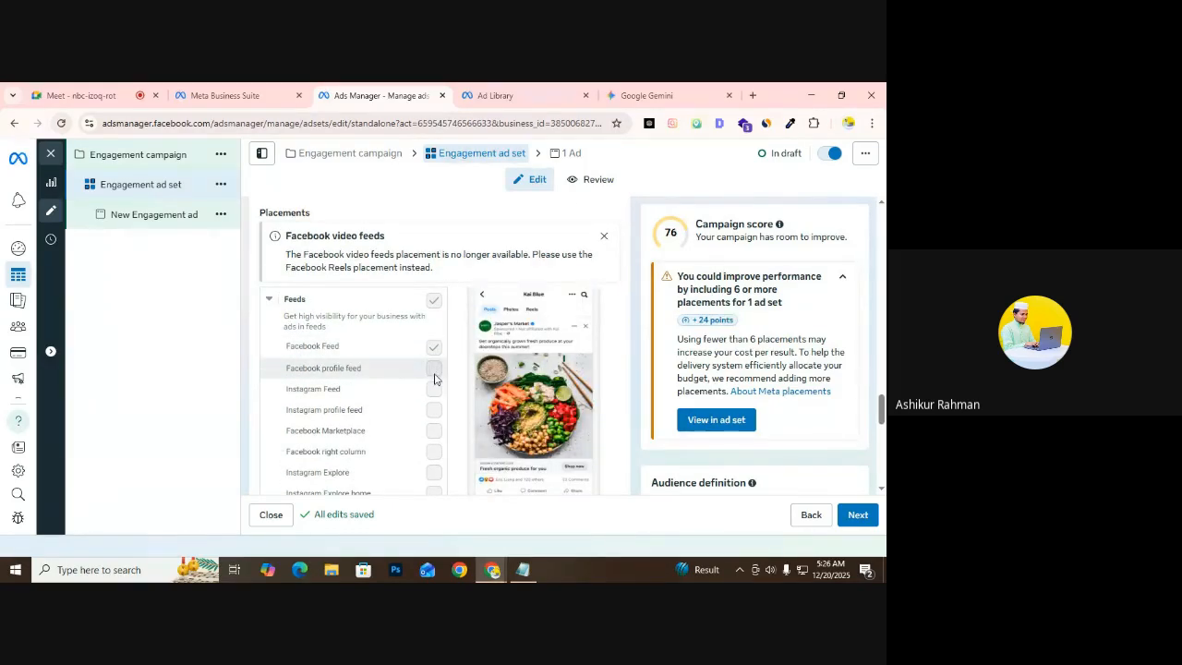
scroll(434, 379, "down", 1)
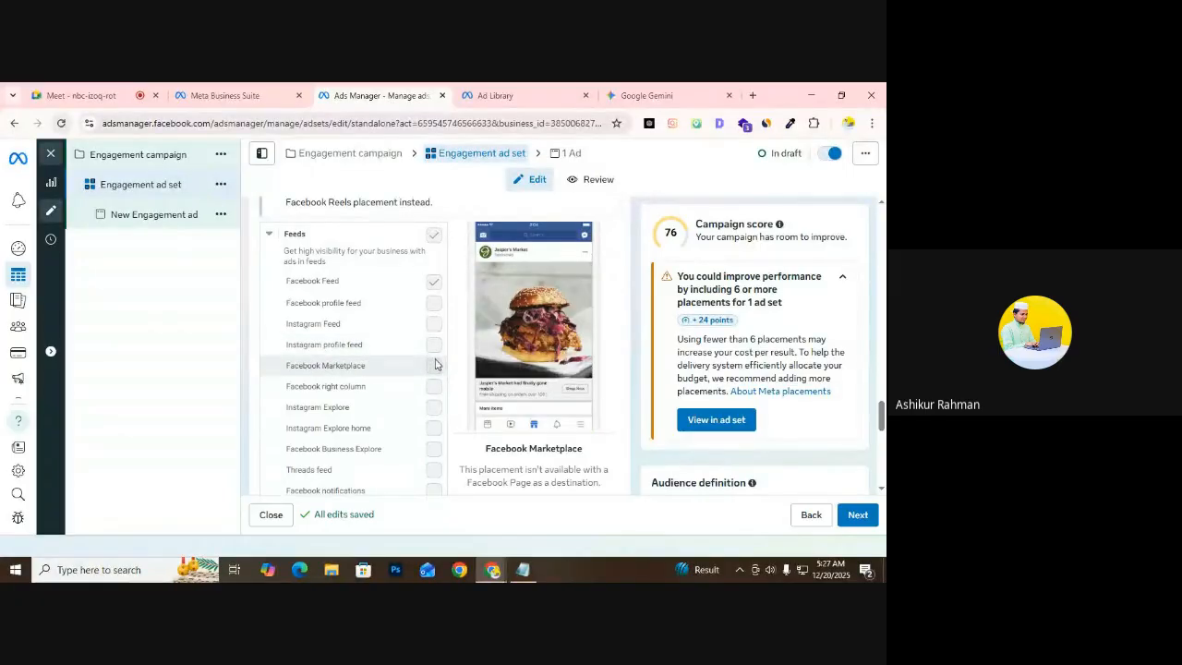
scroll(435, 392, "down", 1)
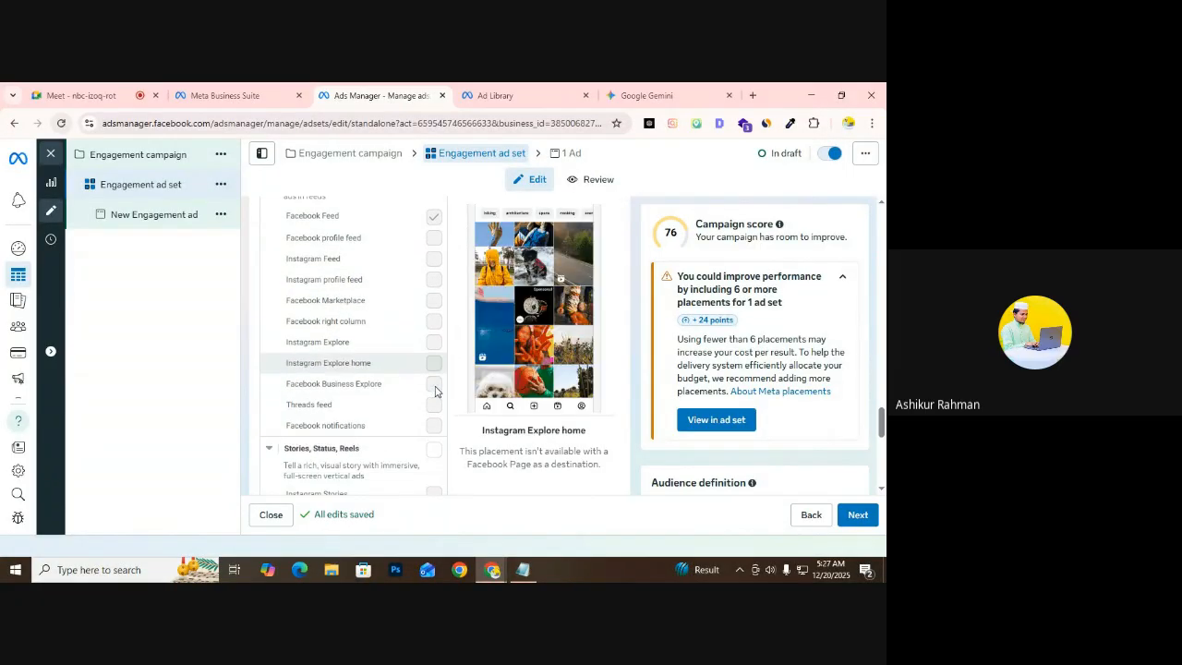
scroll(430, 384, "down", 1)
scroll(406, 360, "up", 1)
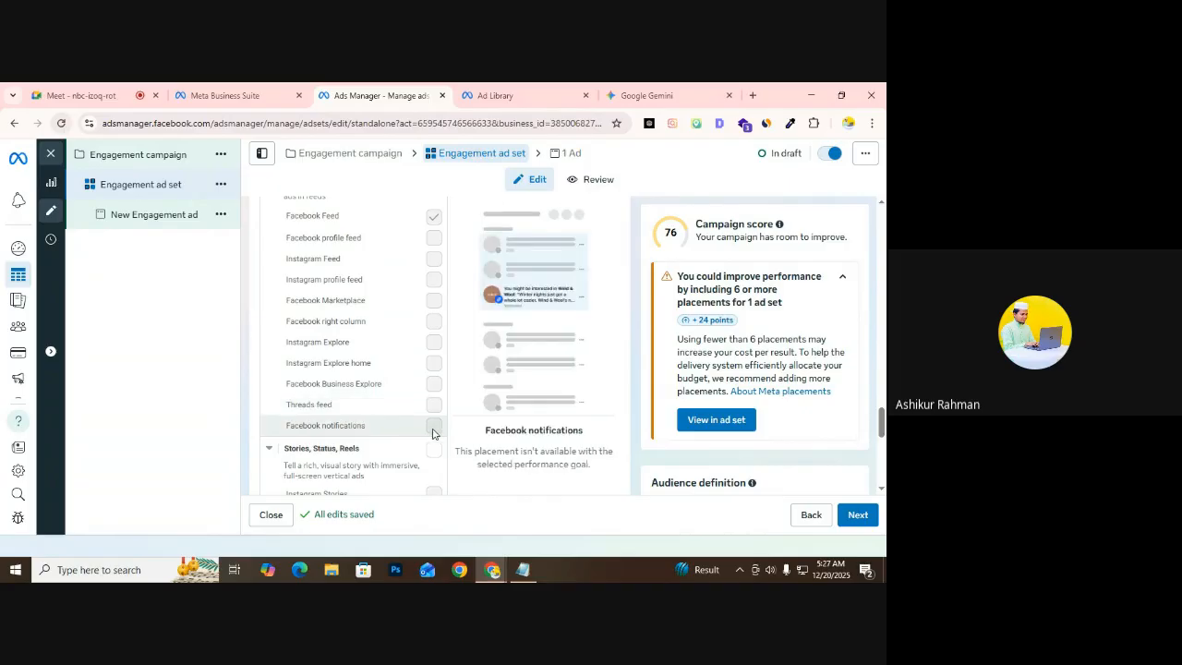
scroll(420, 388, "up", 6)
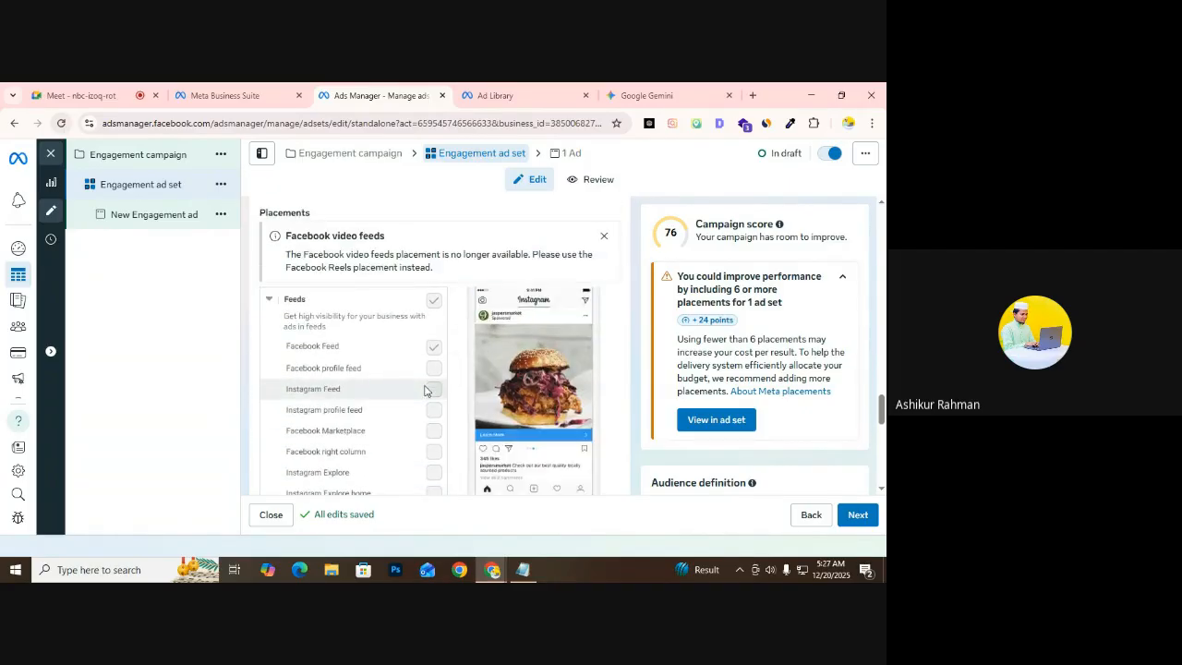
scroll(385, 358, "down", 10)
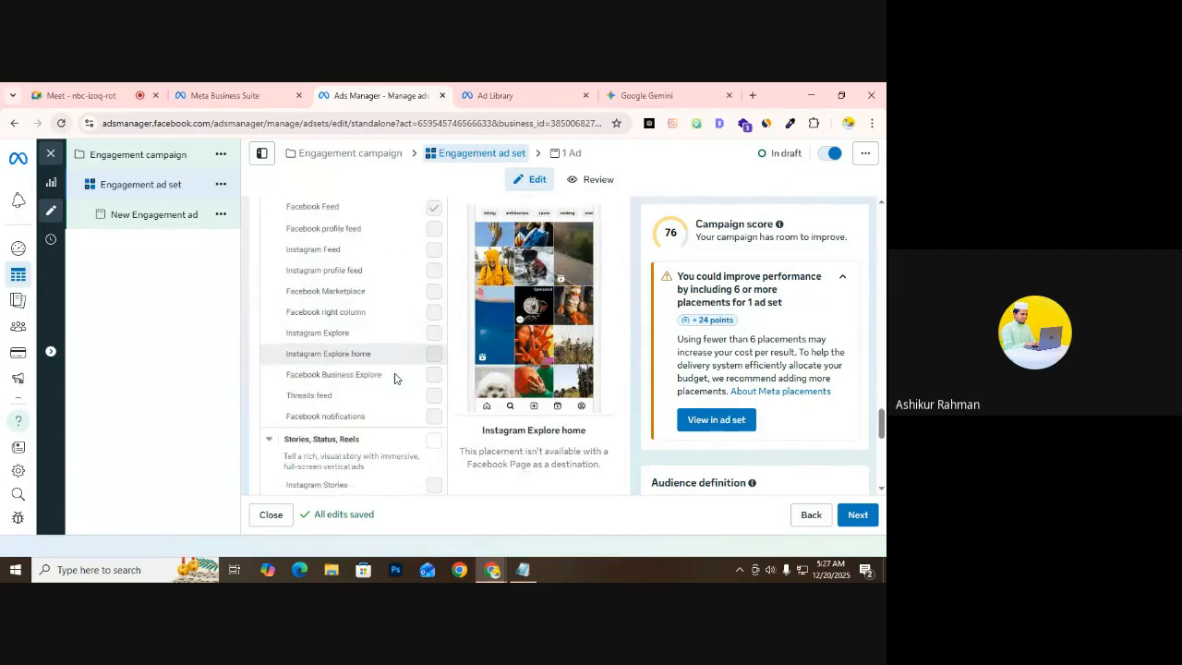
scroll(353, 383, "up", 10)
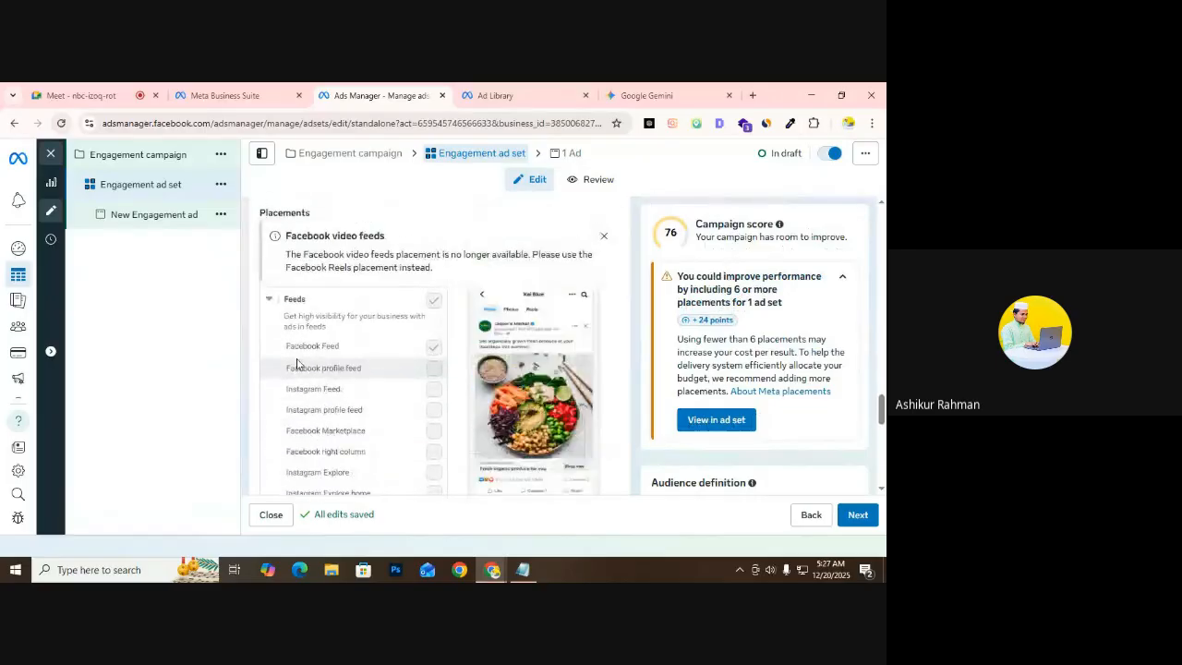
scroll(274, 305, "up", 1)
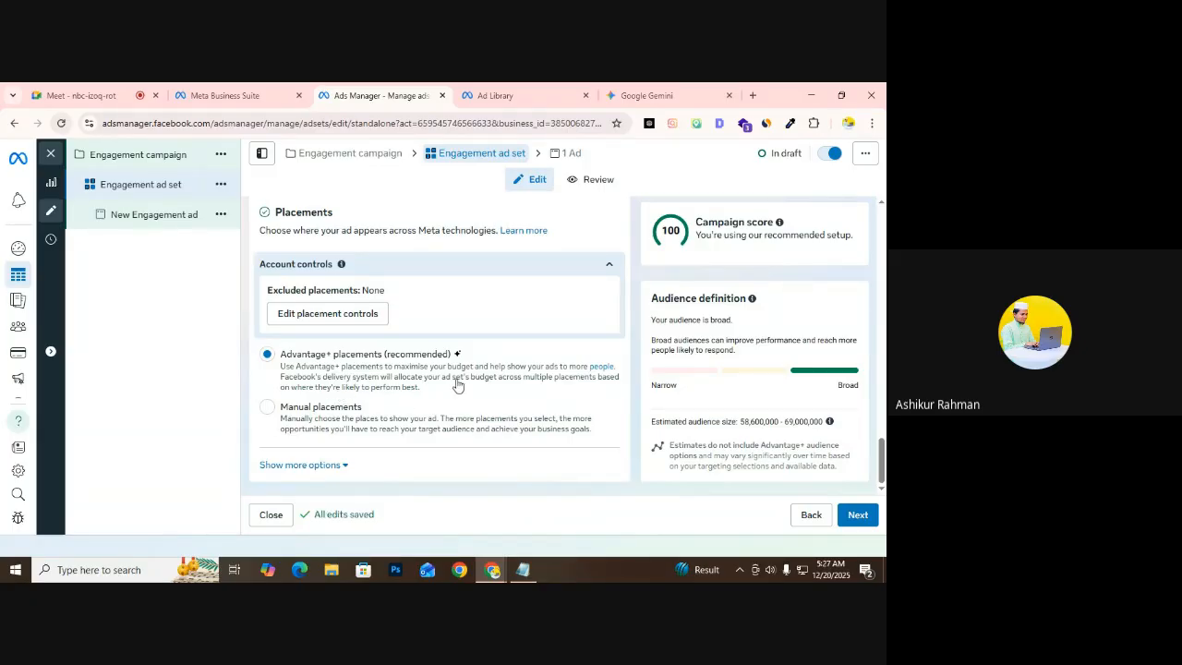
Review the additional placement options for brand safety, inventory filters and exclusions, and proceed to the ad level
left_click(346, 469)
scroll(361, 388, "down", 2)
scroll(335, 338, "down", 2)
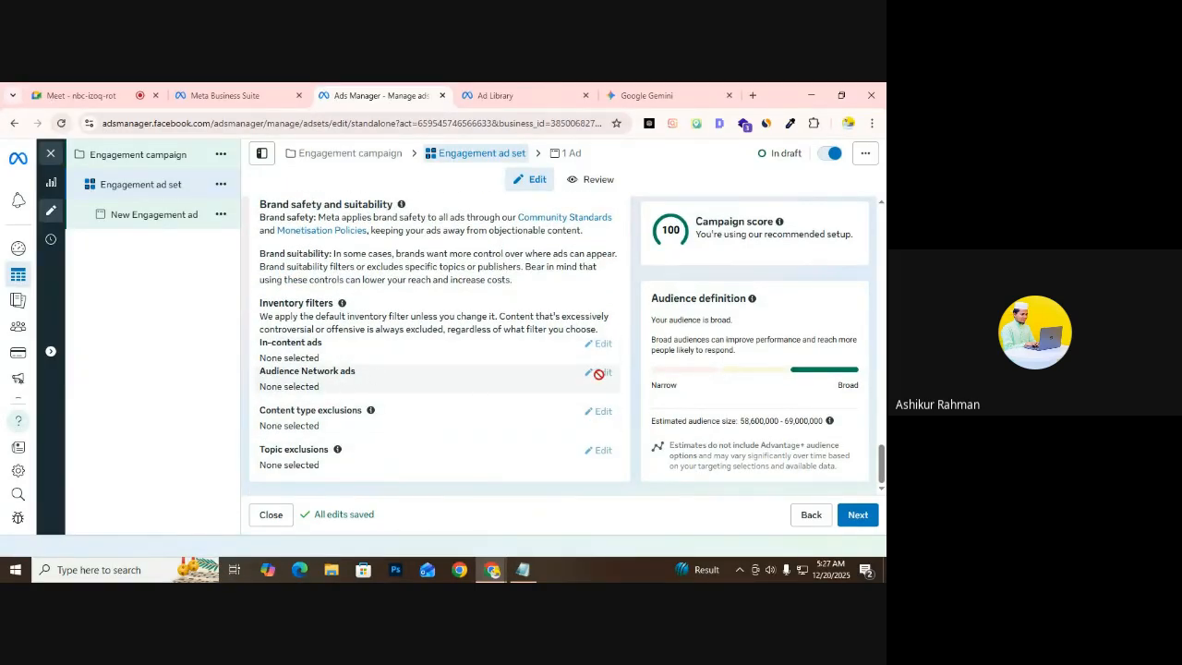
scroll(397, 379, "up", 3)
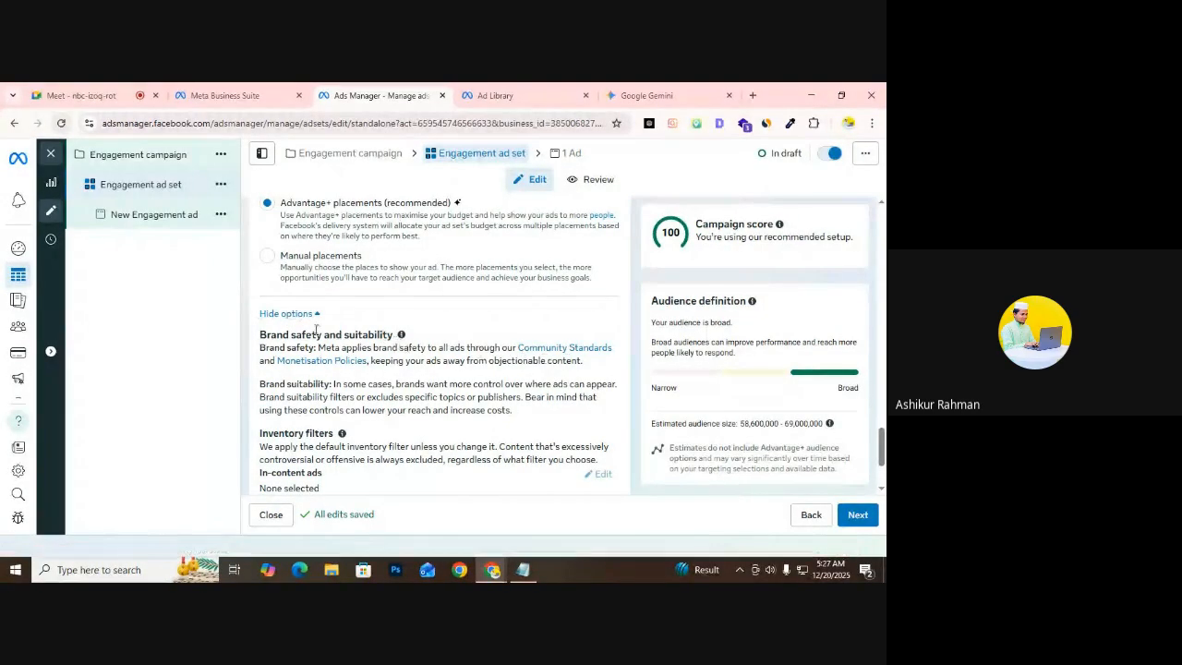
scroll(309, 369, "down", 2)
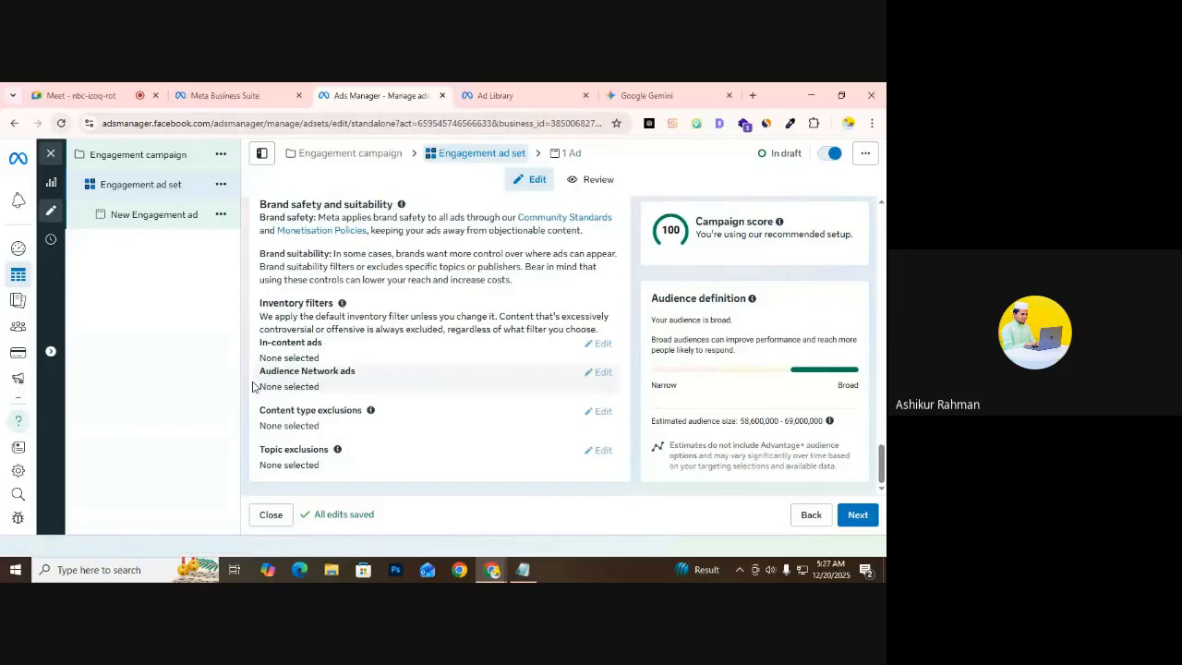
scroll(304, 391, "up", 3)
left_click(314, 378)
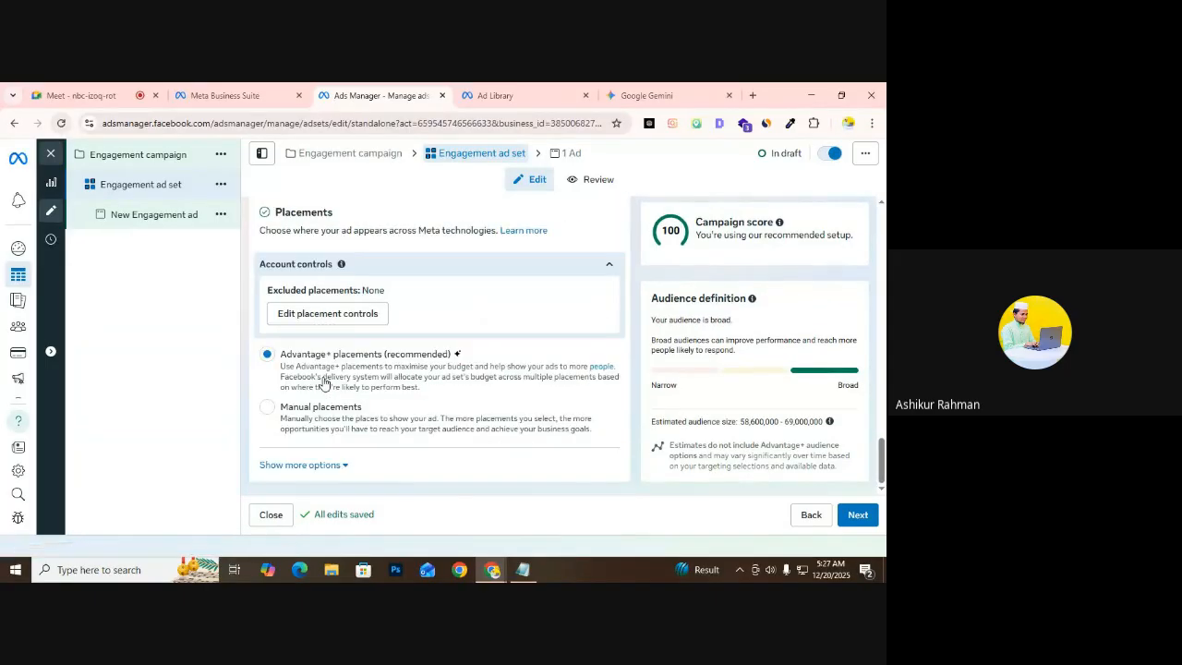
left_click(858, 515)
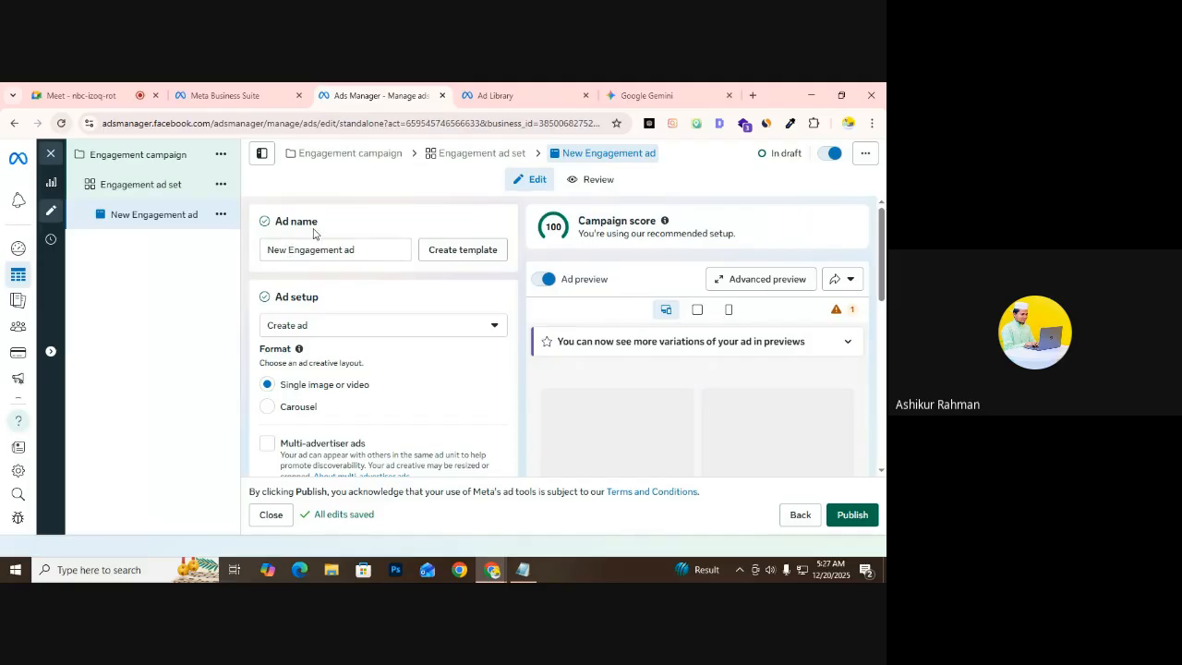
Switch to the Ad Library to view example ghee ads running in Bangladesh, and return to Ads Manager
left_click(560, 88)
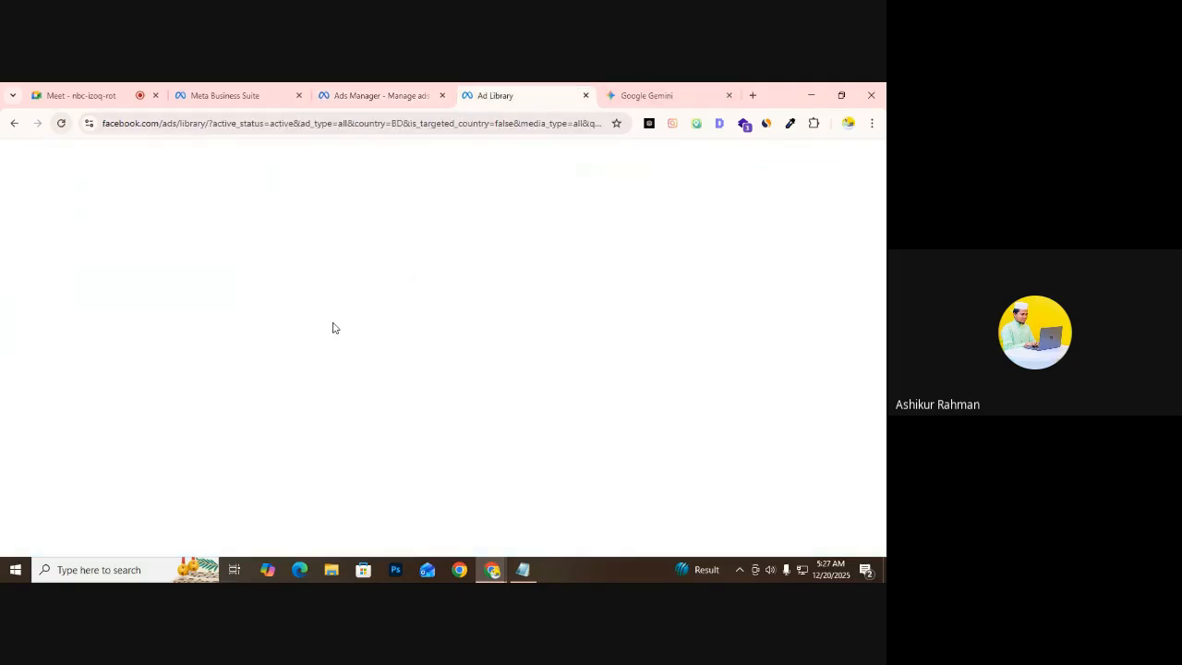
scroll(323, 351, "down", 3)
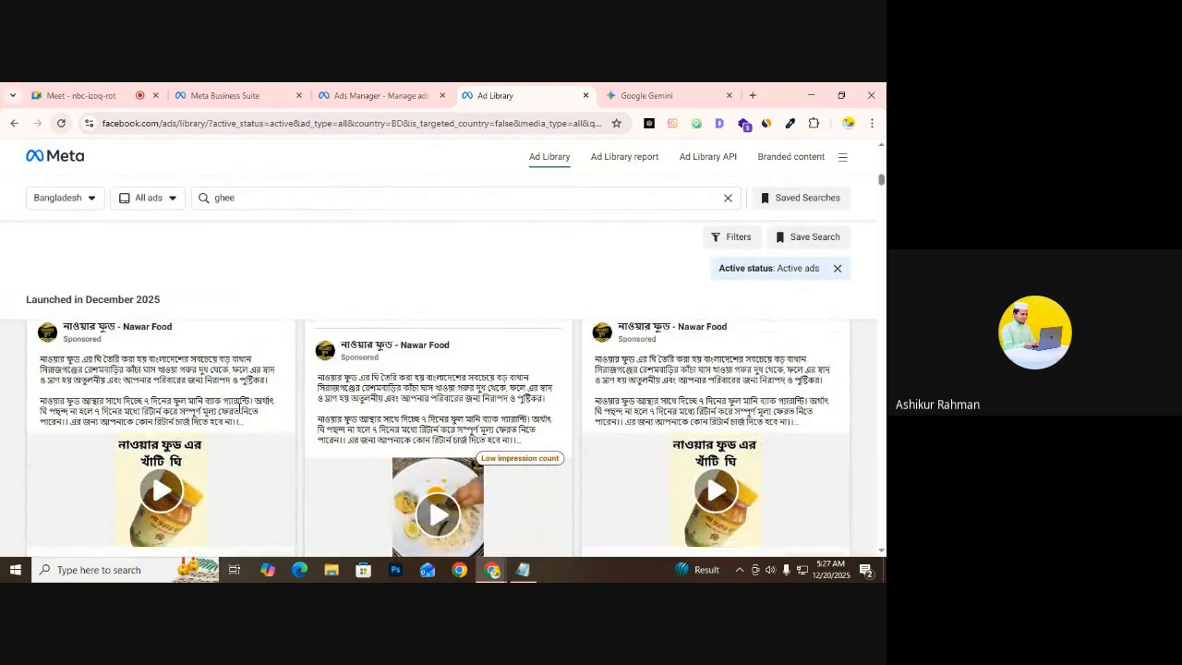
scroll(240, 406, "down", 3)
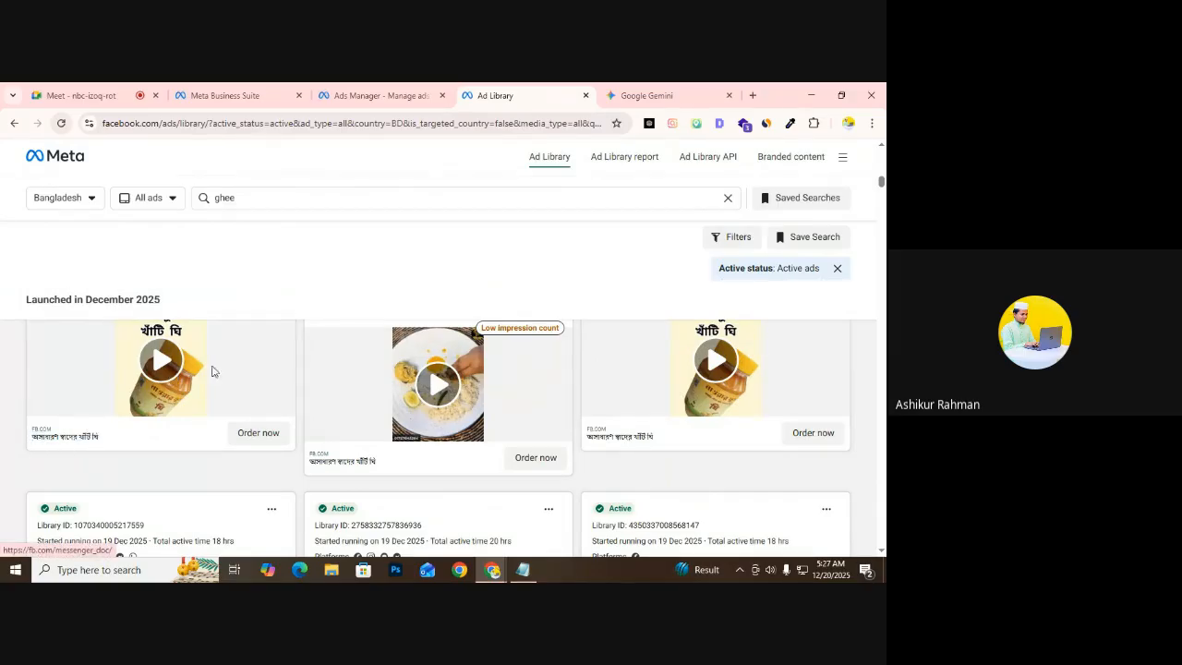
left_click(374, 95)
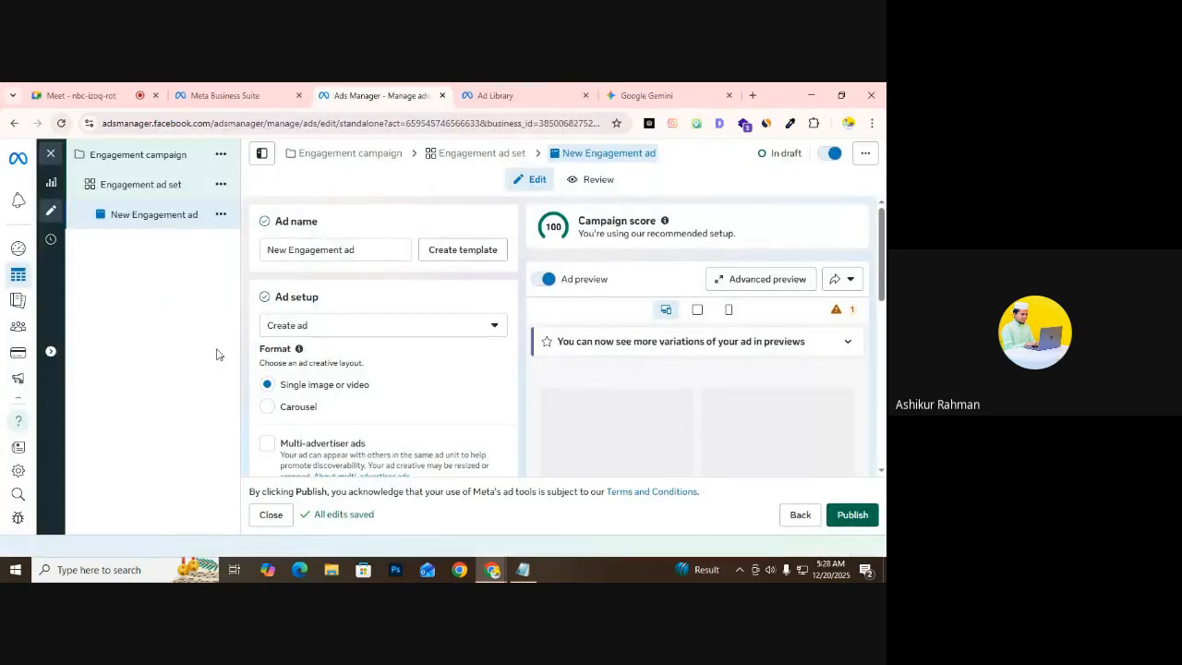
Reopen the Engagement ad set and review its conversion, destination, audience and placement settings
left_click(131, 188)
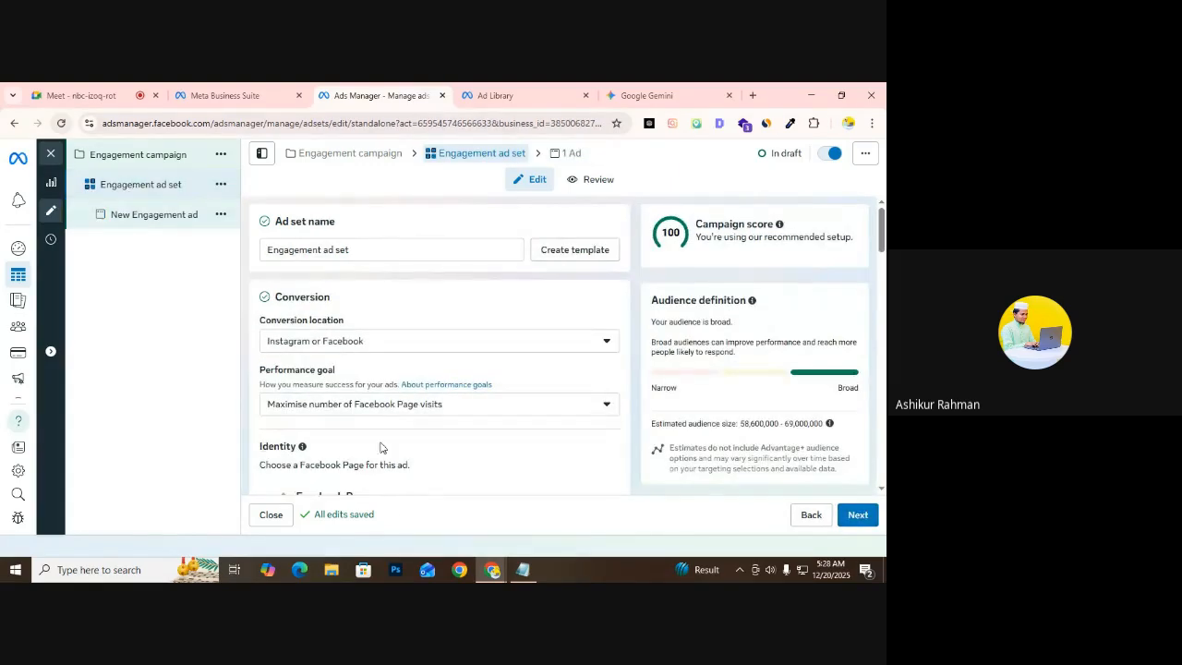
scroll(353, 415, "down", 1)
scroll(353, 416, "down", 6)
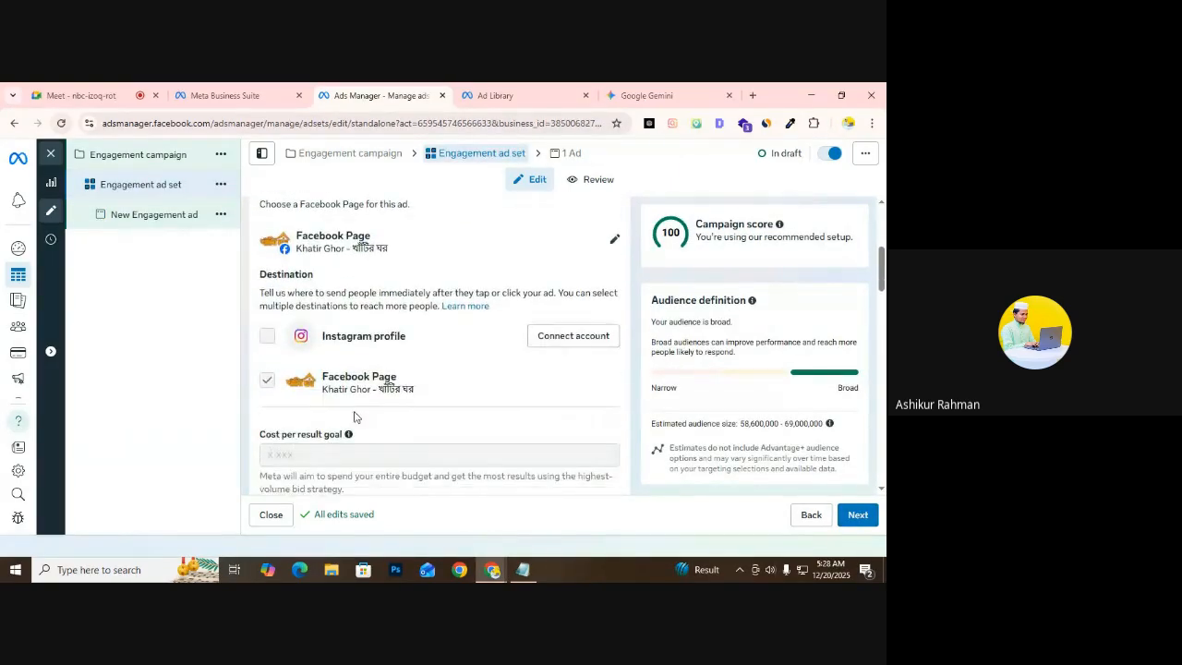
scroll(354, 414, "down", 6)
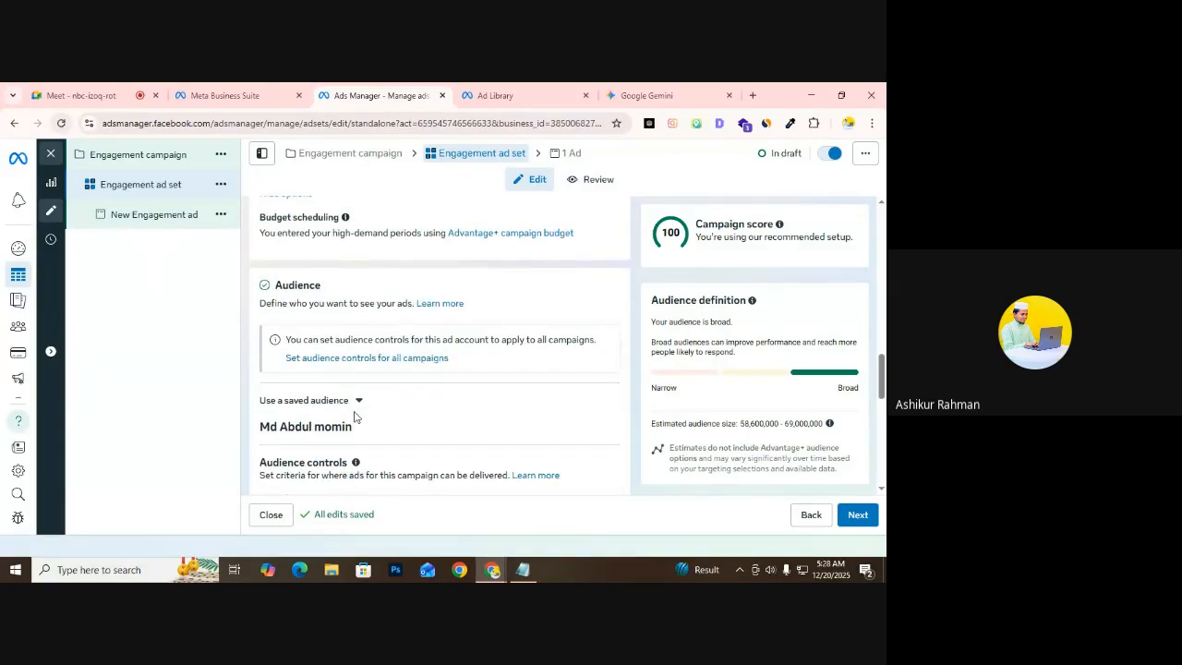
scroll(354, 416, "down", 5)
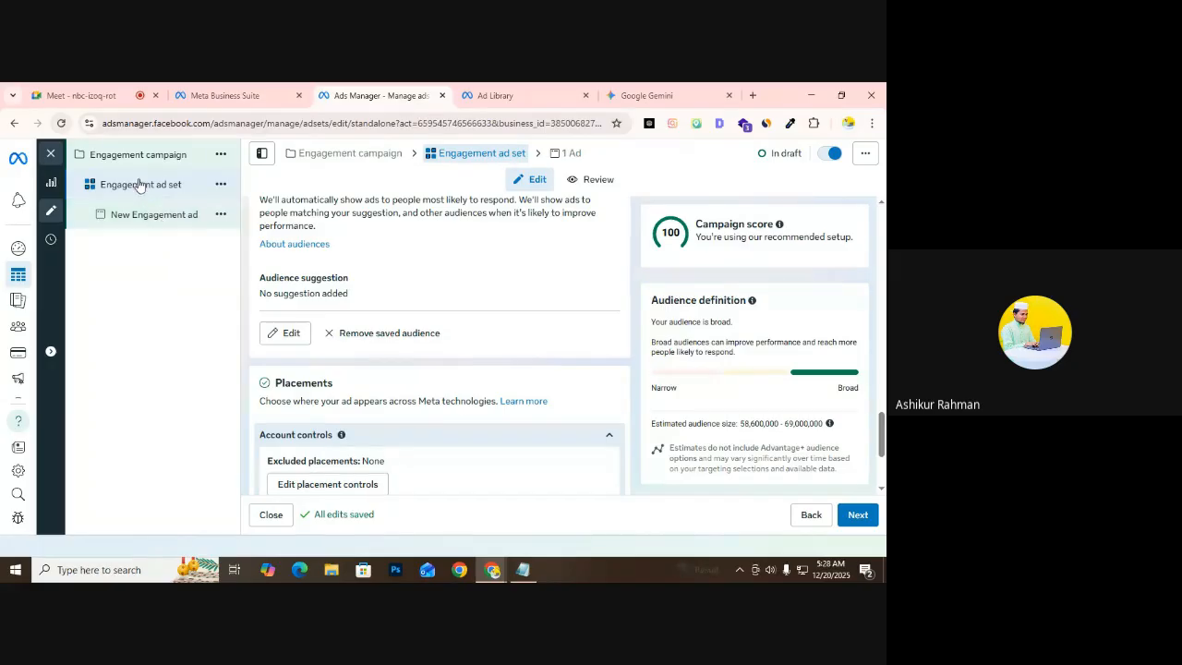
Open the new ad under the ad set and rename it as Engagement ad
left_click(139, 223)
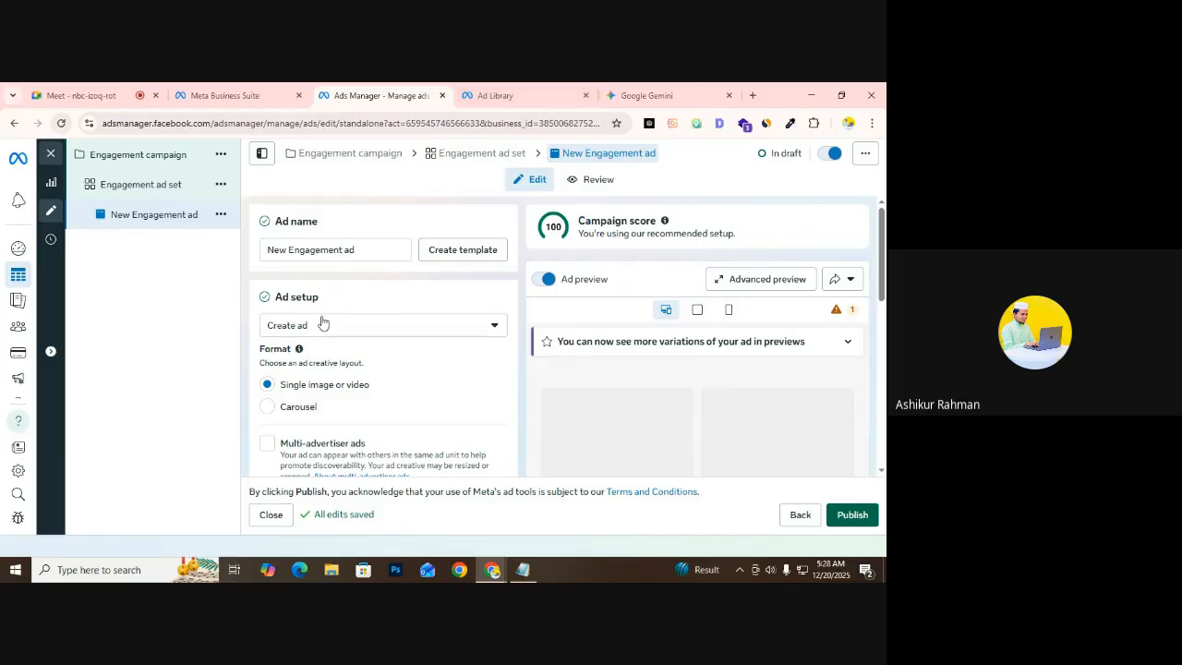
scroll(412, 346, "down", 2)
scroll(411, 346, "up", 1)
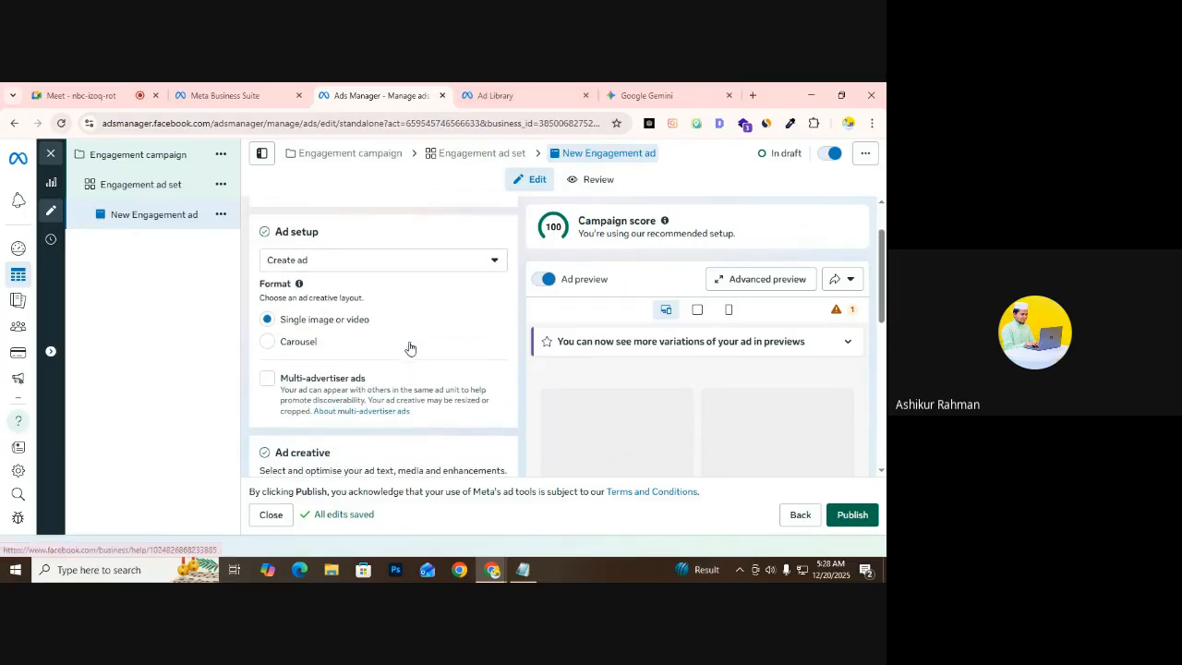
scroll(336, 282, "up", 1)
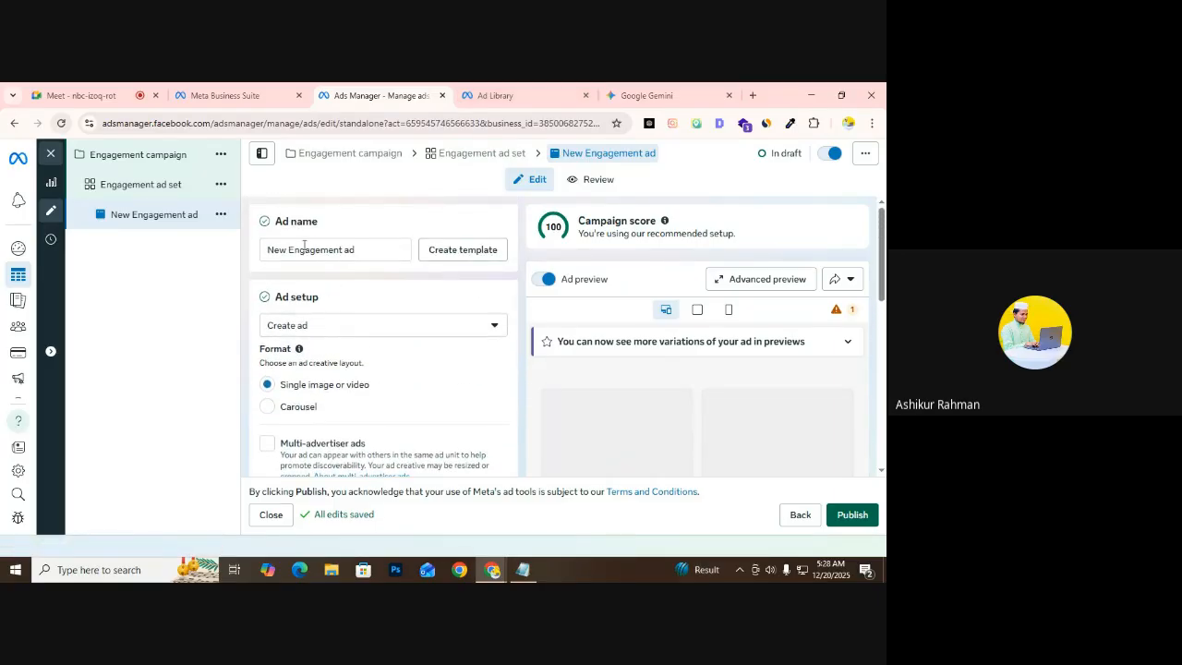
left_click_drag(290, 251, 249, 263)
key("BackSpace")
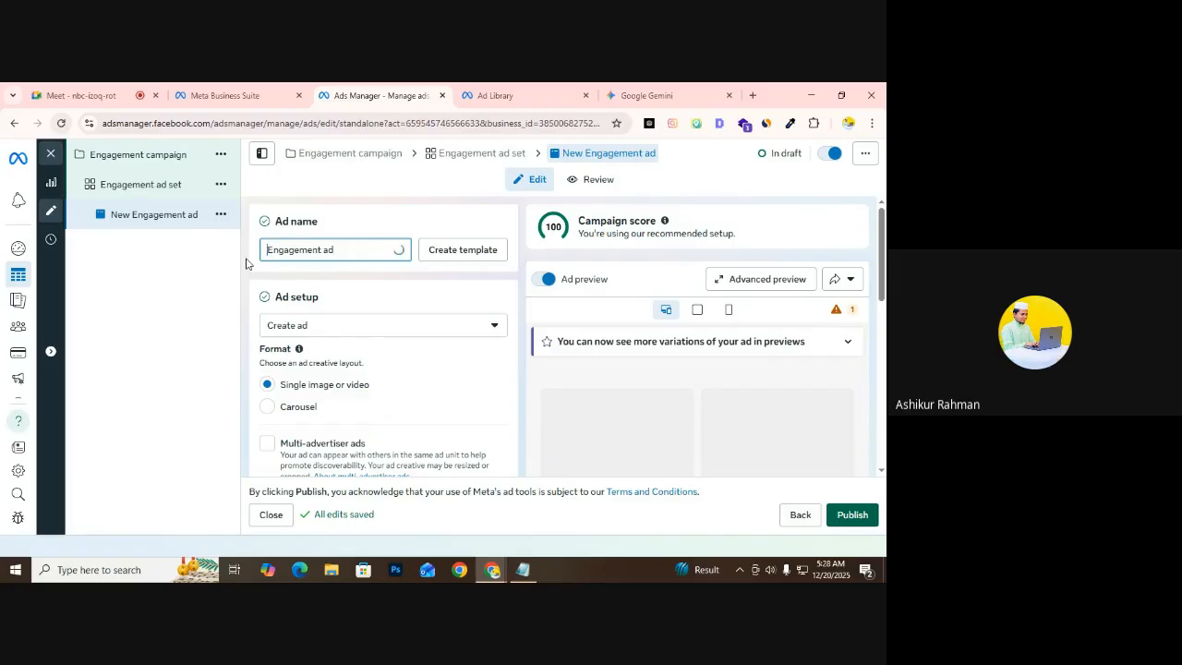
left_click(249, 268)
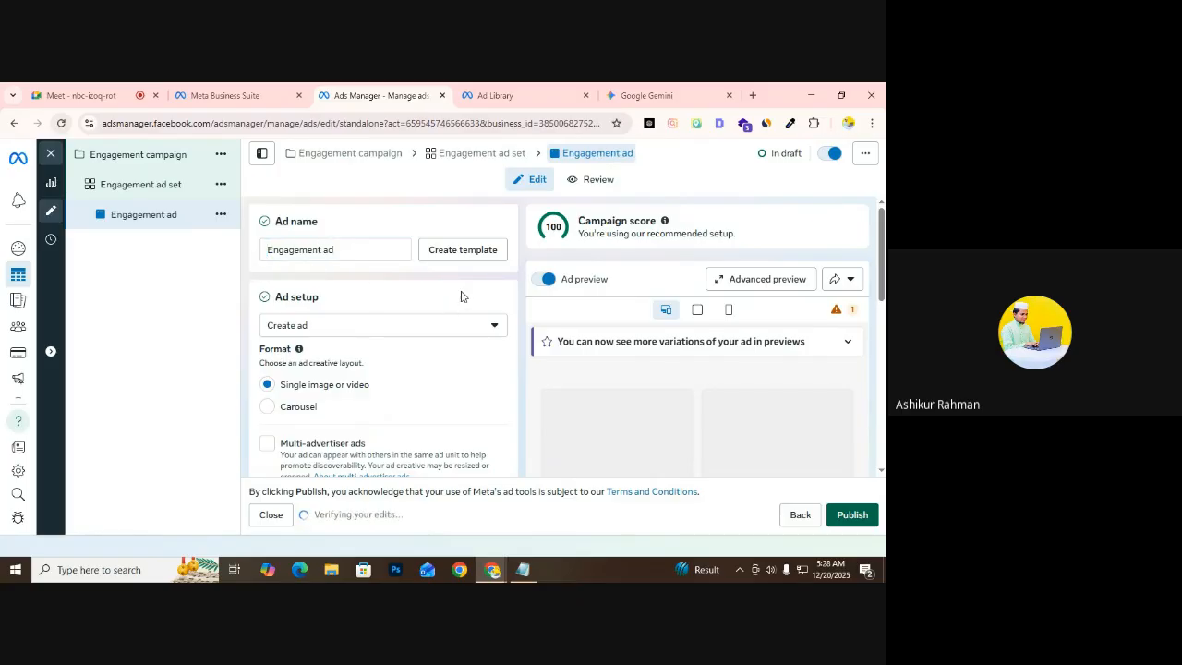
Try the Use existing post option in the ad setup and return it to Create ad
scroll(327, 336, "down", 2)
scroll(327, 335, "up", 1)
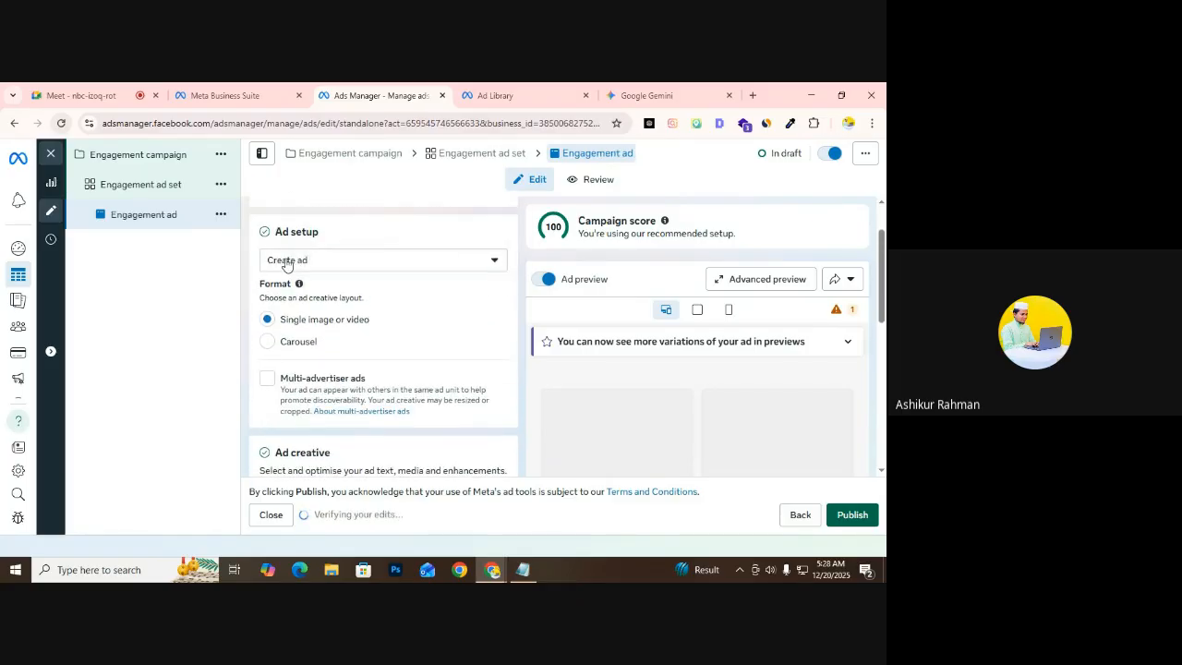
left_click(338, 263)
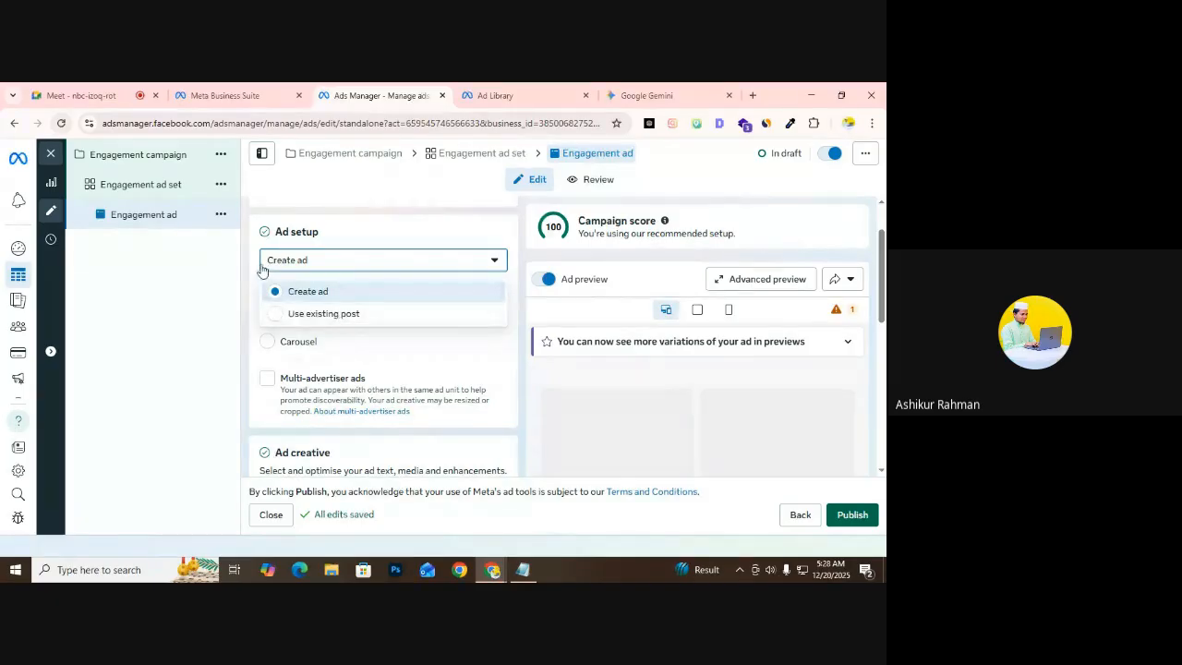
left_click(356, 320)
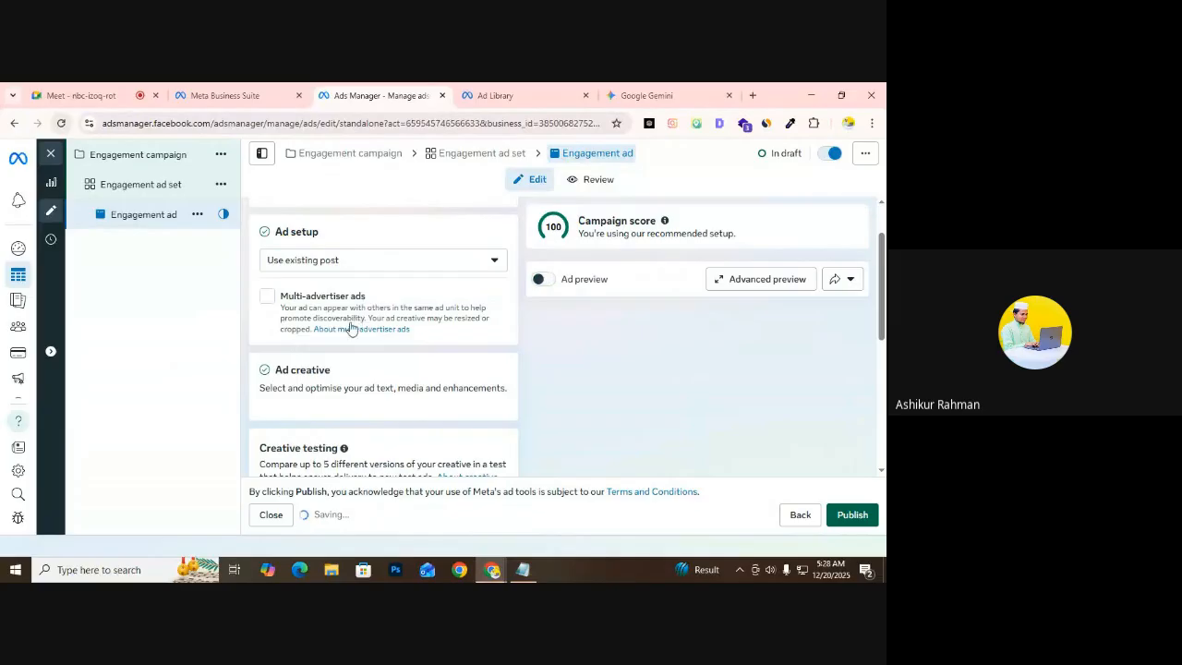
left_click(306, 262)
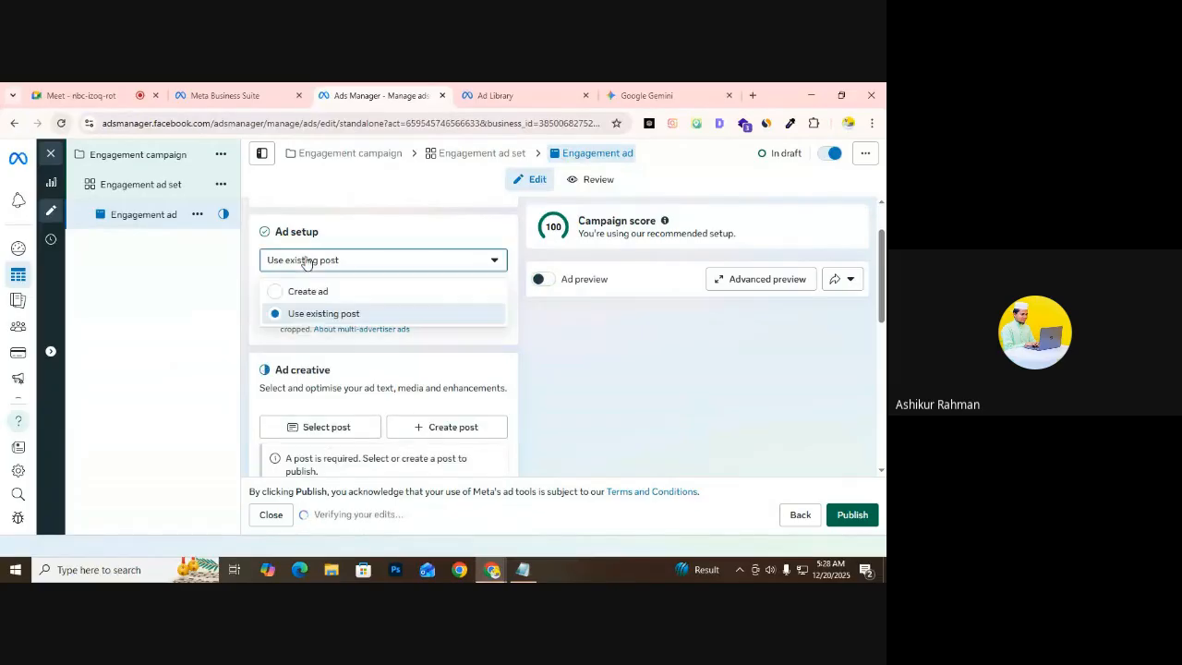
left_click(304, 291)
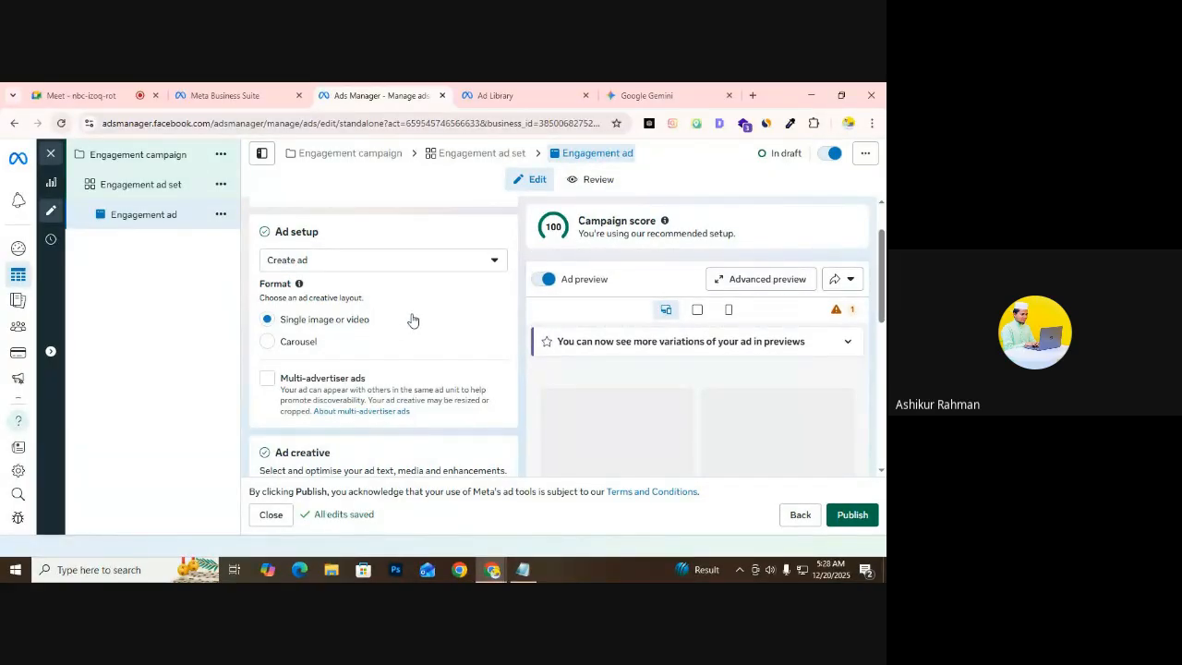
Review the Single image or video, Carousel and multi-advertiser options in the ad setup, along with the ad creative section
scroll(413, 320, "down", 1)
scroll(425, 325, "up", 1)
scroll(434, 328, "down", 2)
scroll(388, 304, "up", 2)
scroll(363, 295, "down", 1)
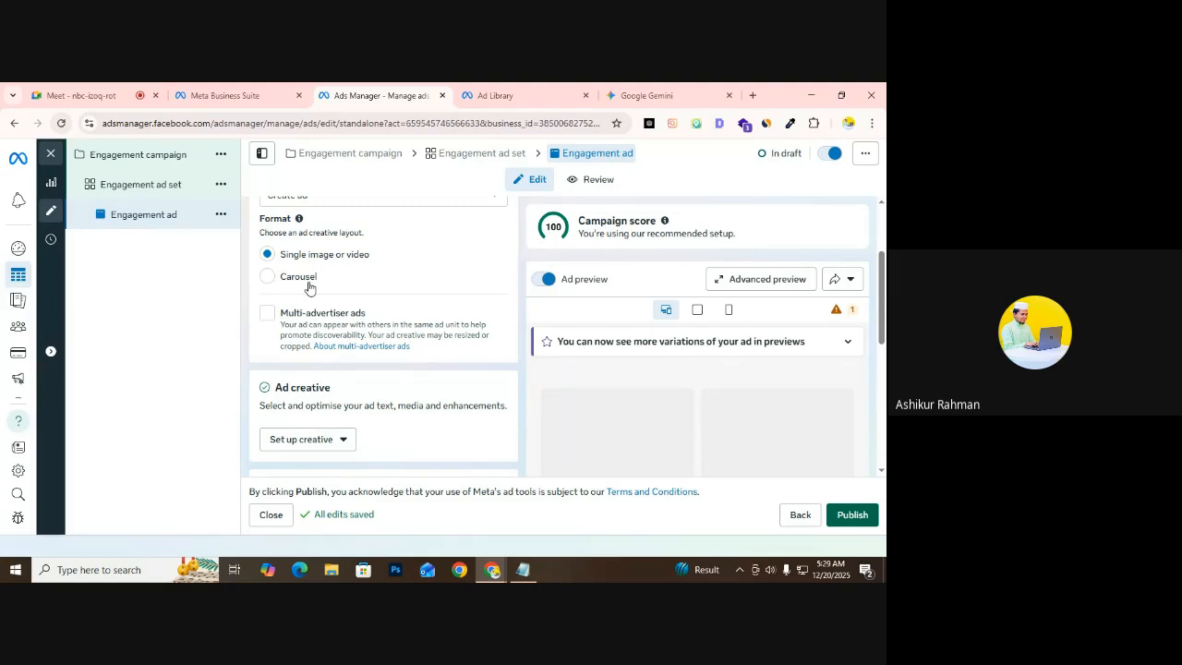
scroll(314, 277, "up", 1)
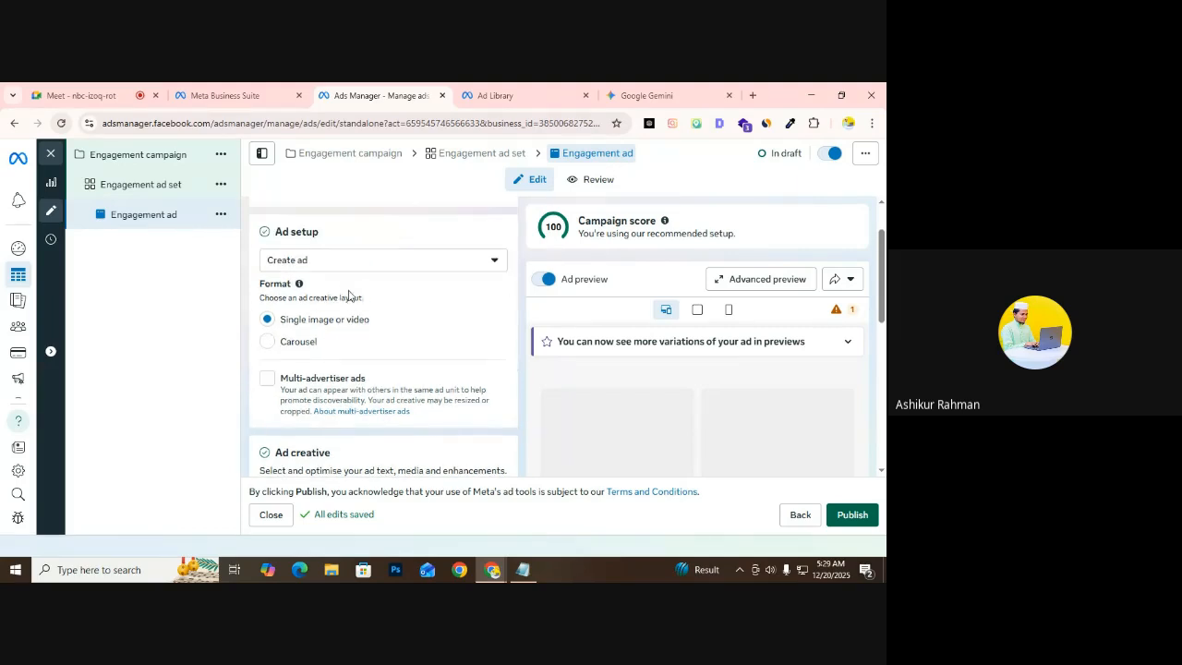
Switch the ad setup to Use existing post and look through its multi-advertiser and ad creative options
left_click(319, 271)
left_click(308, 317)
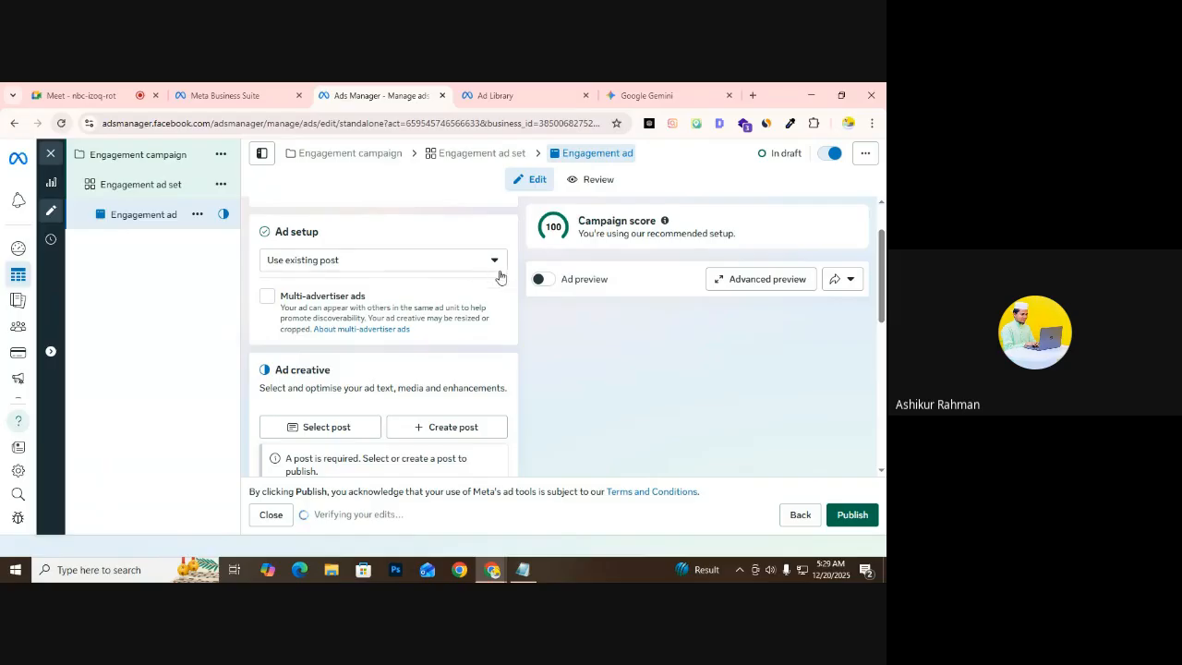
scroll(265, 331, "down", 1)
scroll(265, 330, "down", 1)
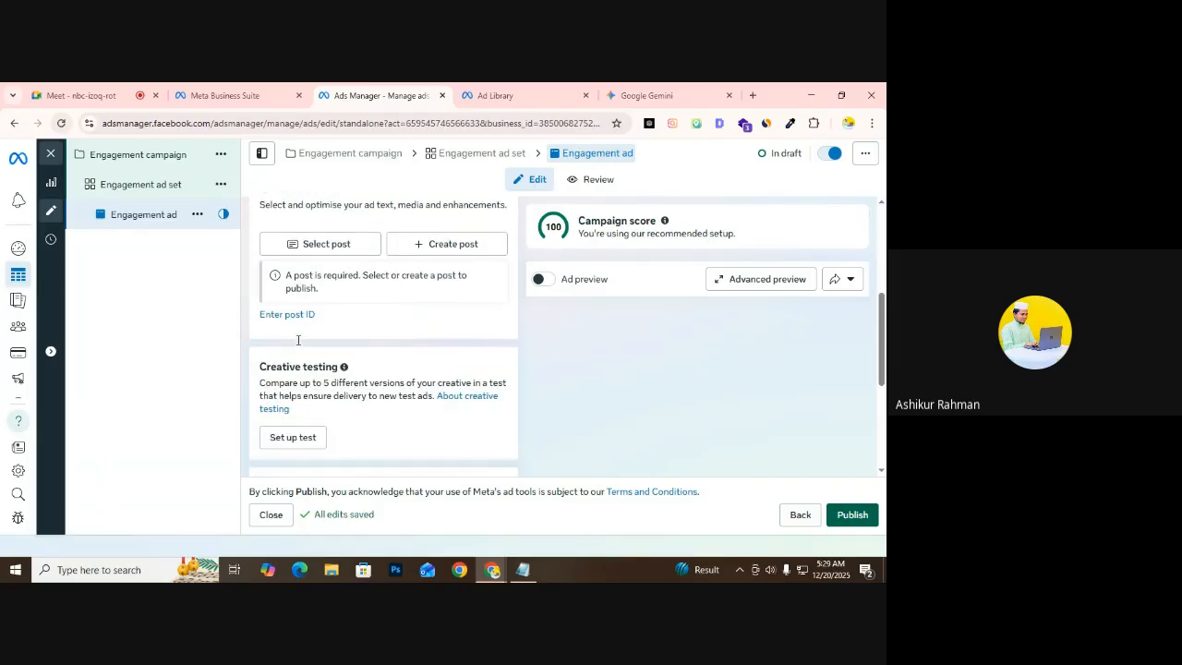
scroll(295, 317, "up", 1)
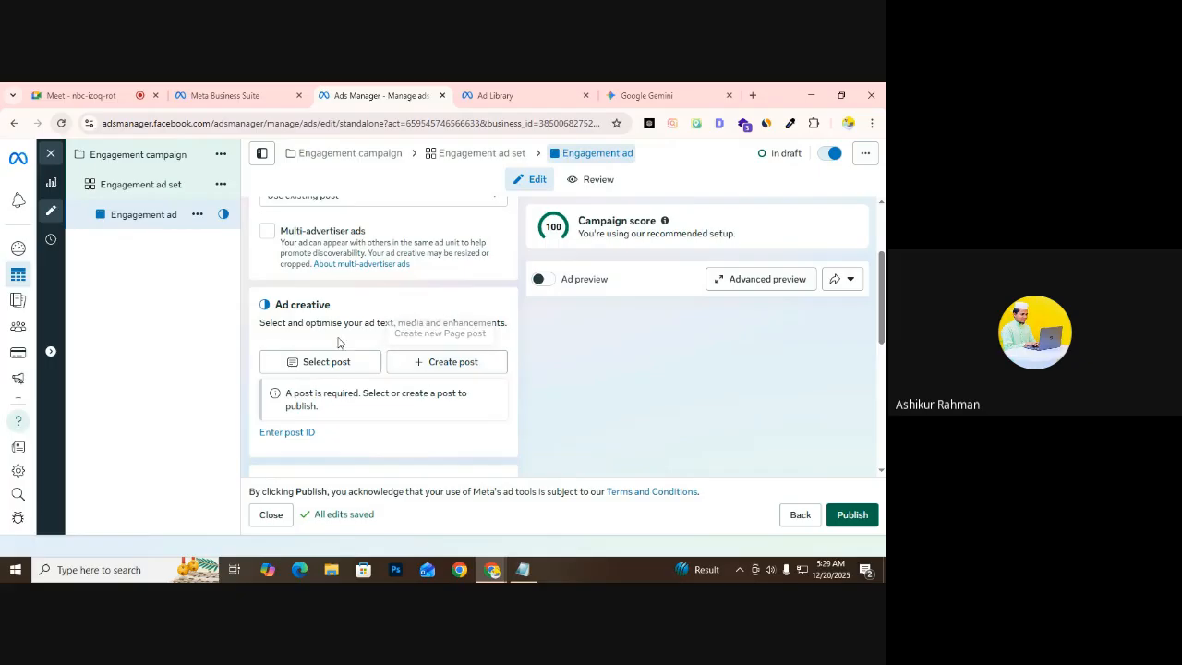
scroll(331, 339, "up", 1)
scroll(331, 339, "up", 1)
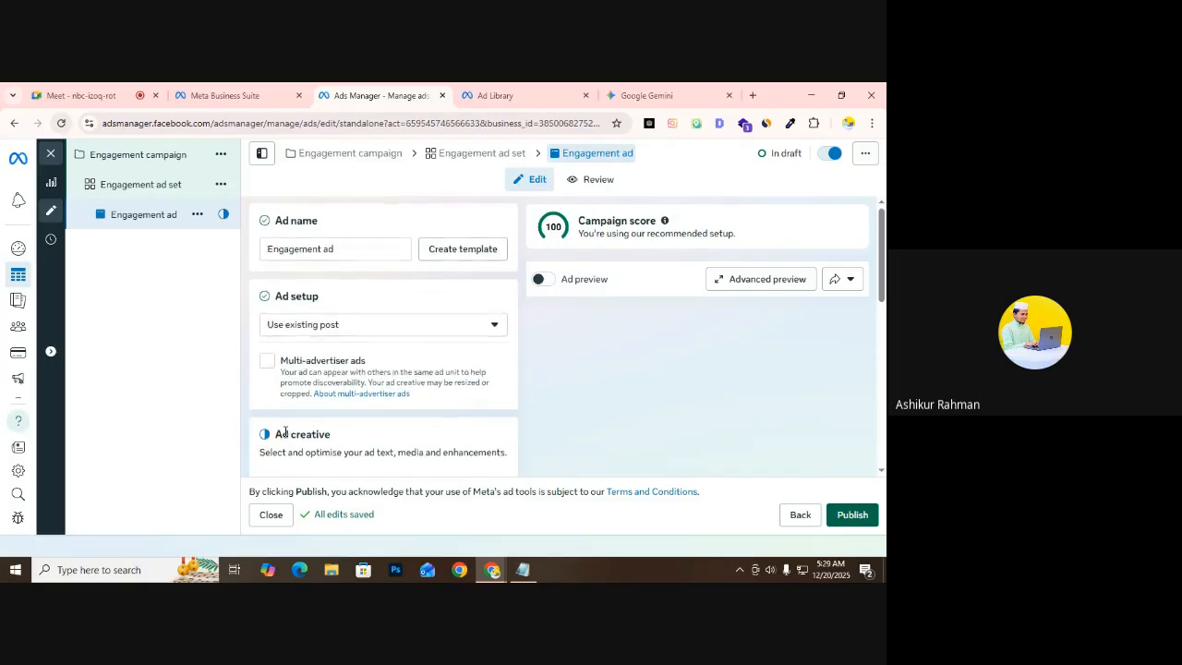
scroll(285, 372, "down", 1)
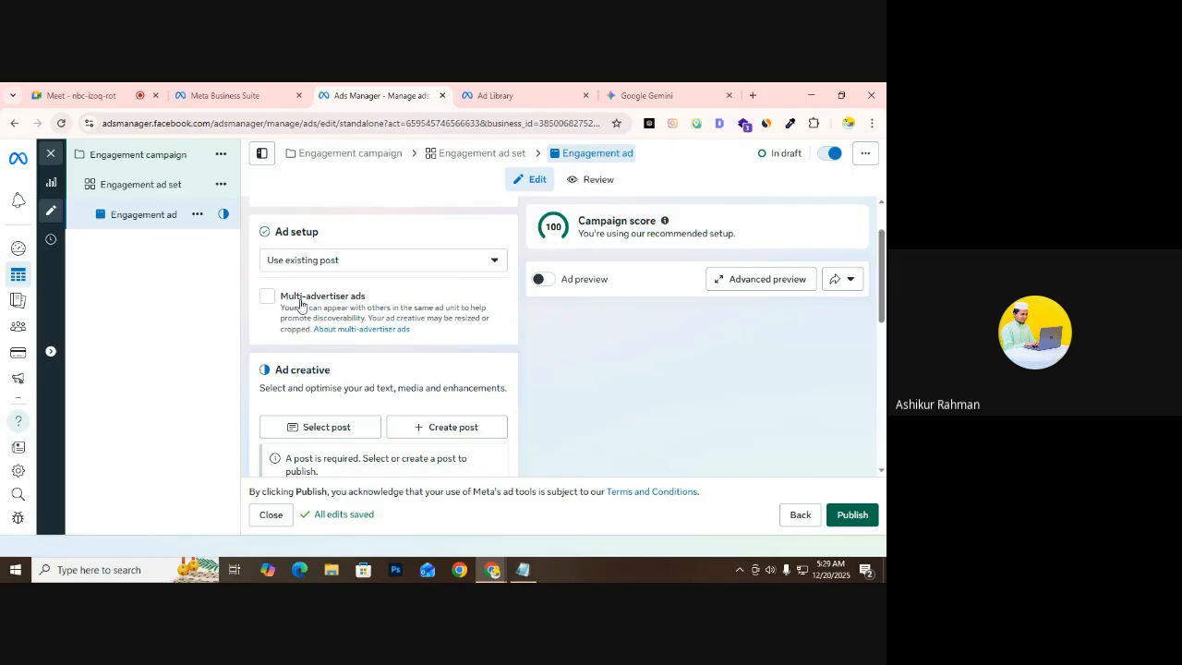
left_click(264, 301)
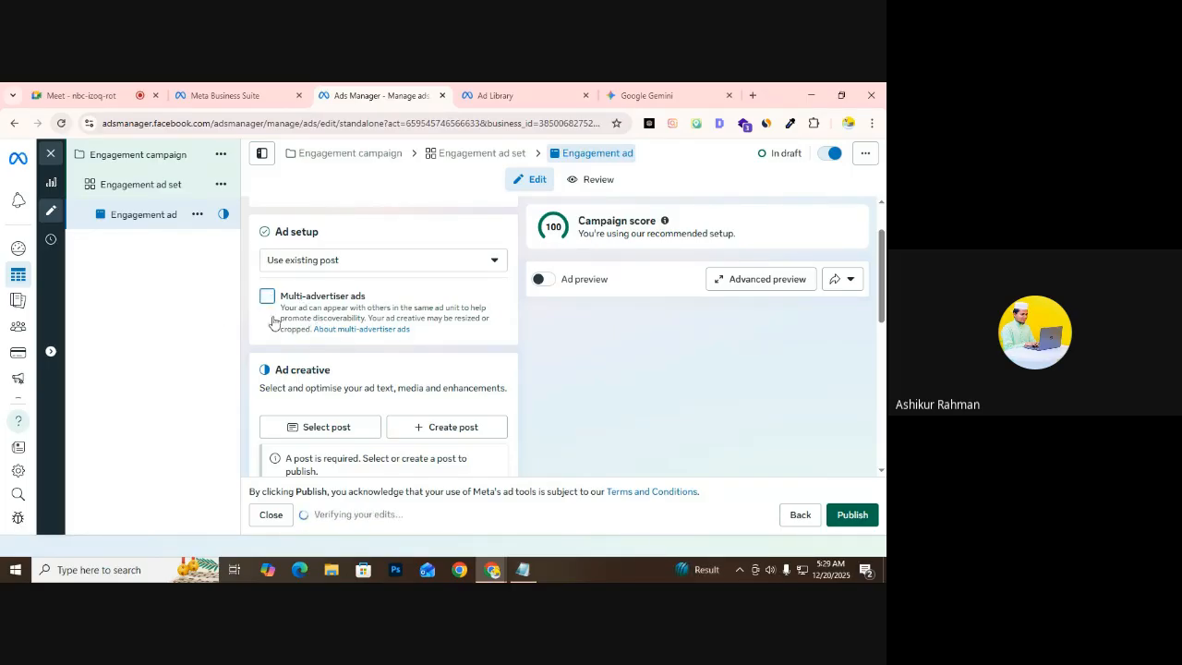
View the Page's existing Facebook posts available for the ad creative, and leave the selection without choosing one
scroll(319, 434, "down", 1)
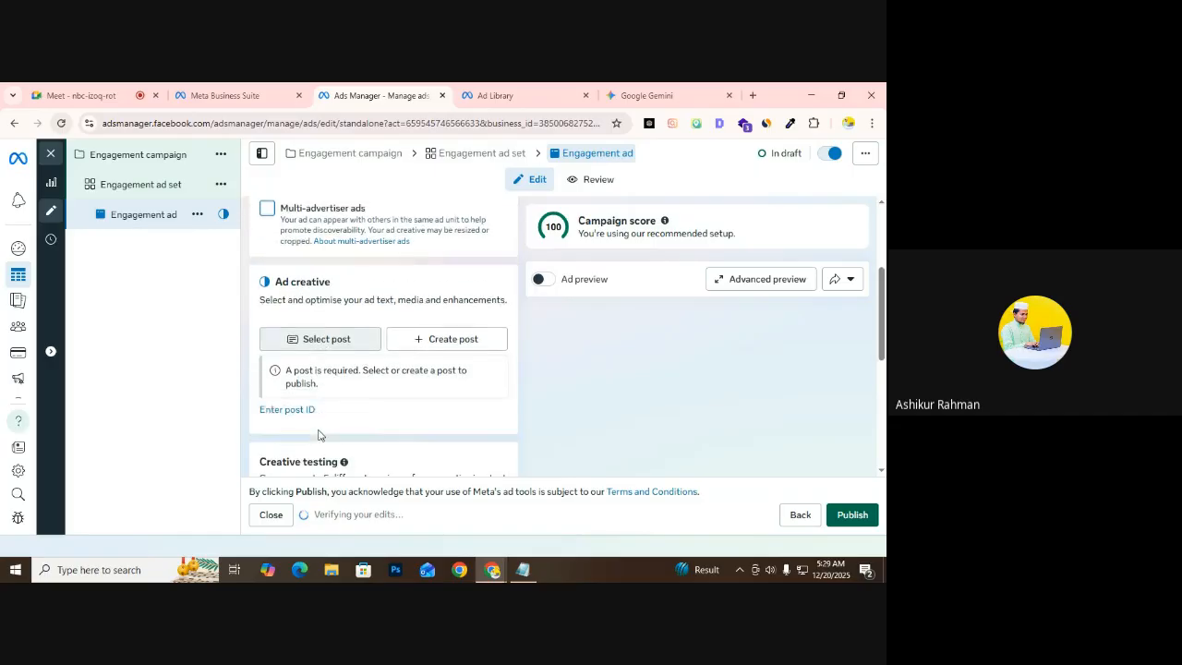
scroll(318, 434, "down", 1)
left_click(314, 298)
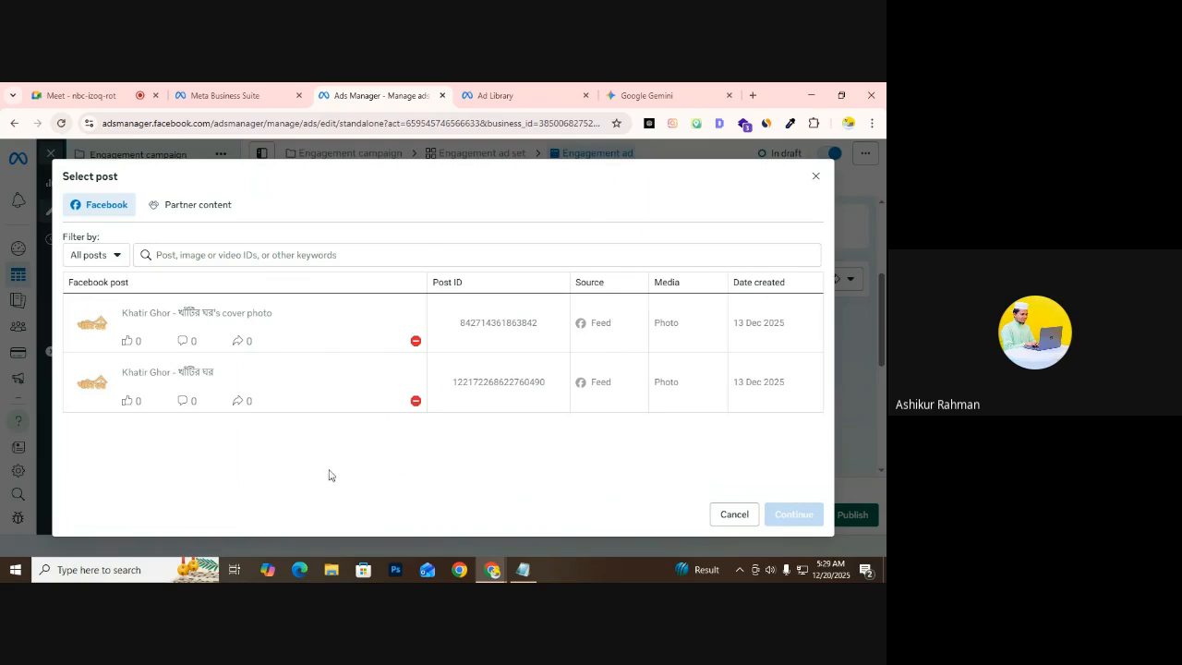
left_click(816, 177)
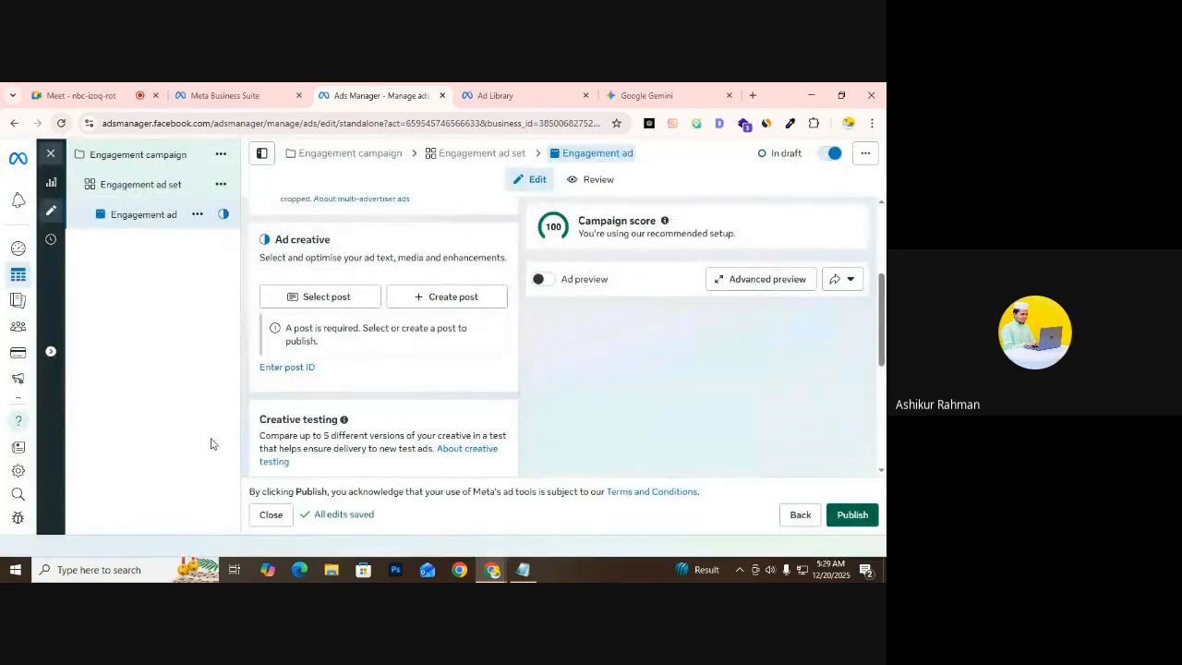
Set the ad setup back to Create ad
scroll(301, 365, "up", 3)
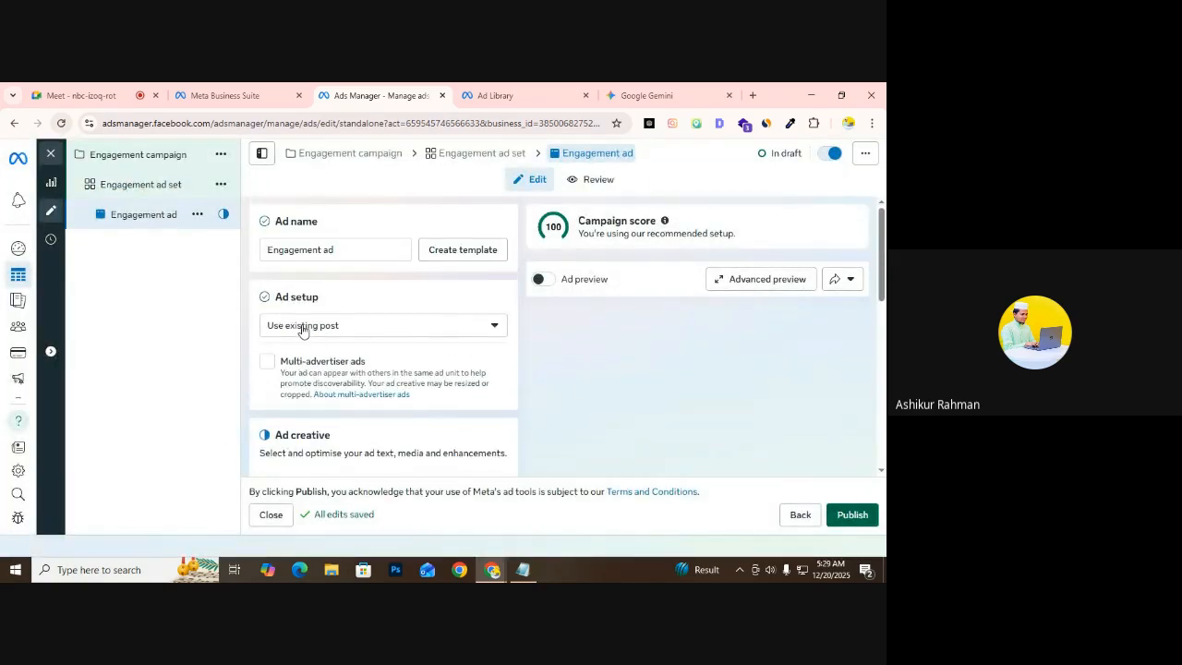
left_click(301, 329)
left_click(304, 352)
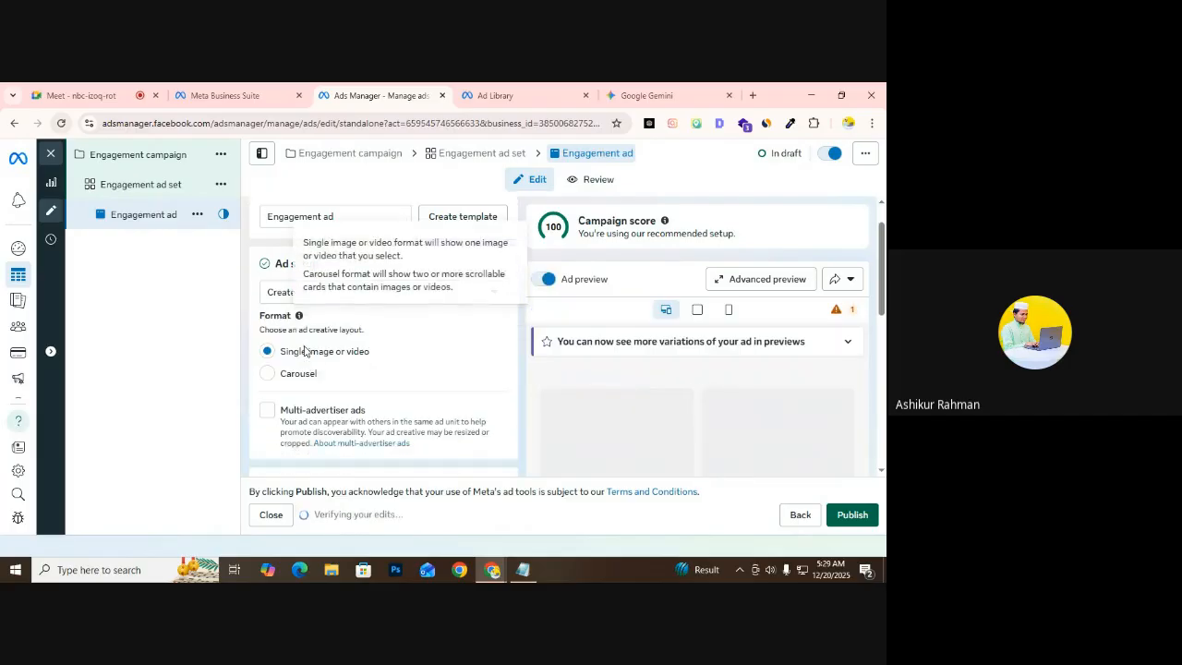
Choose the Carousel format for the new ad and turn on the ad preview
scroll(304, 360, "down", 2)
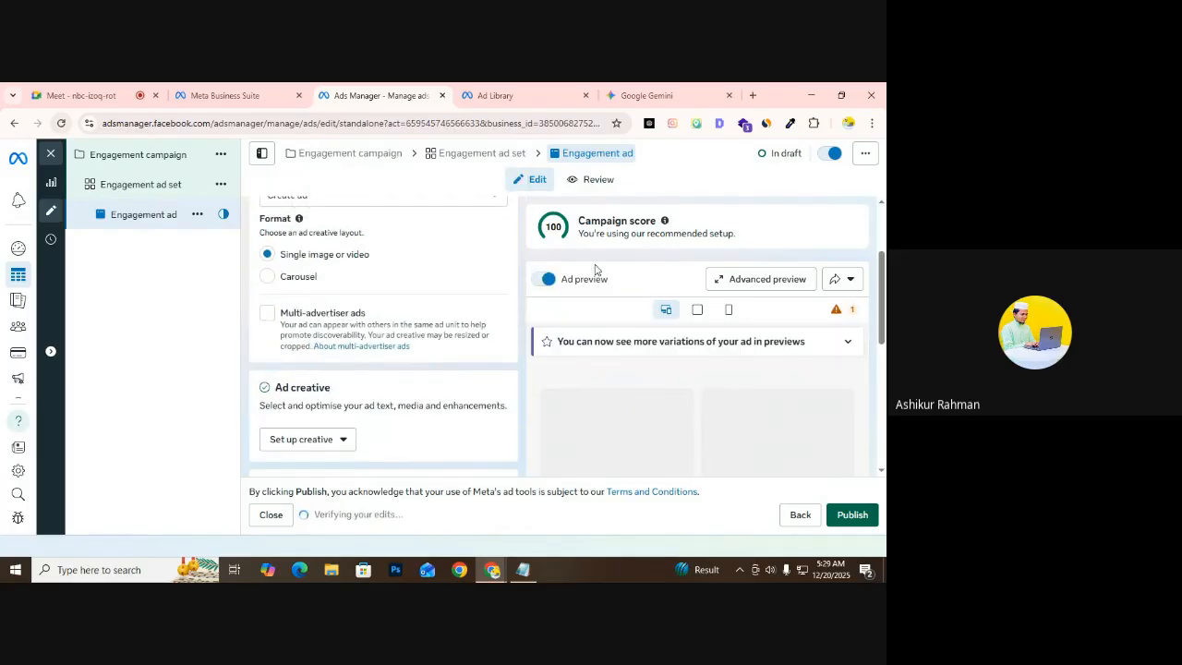
scroll(332, 318, "up", 1)
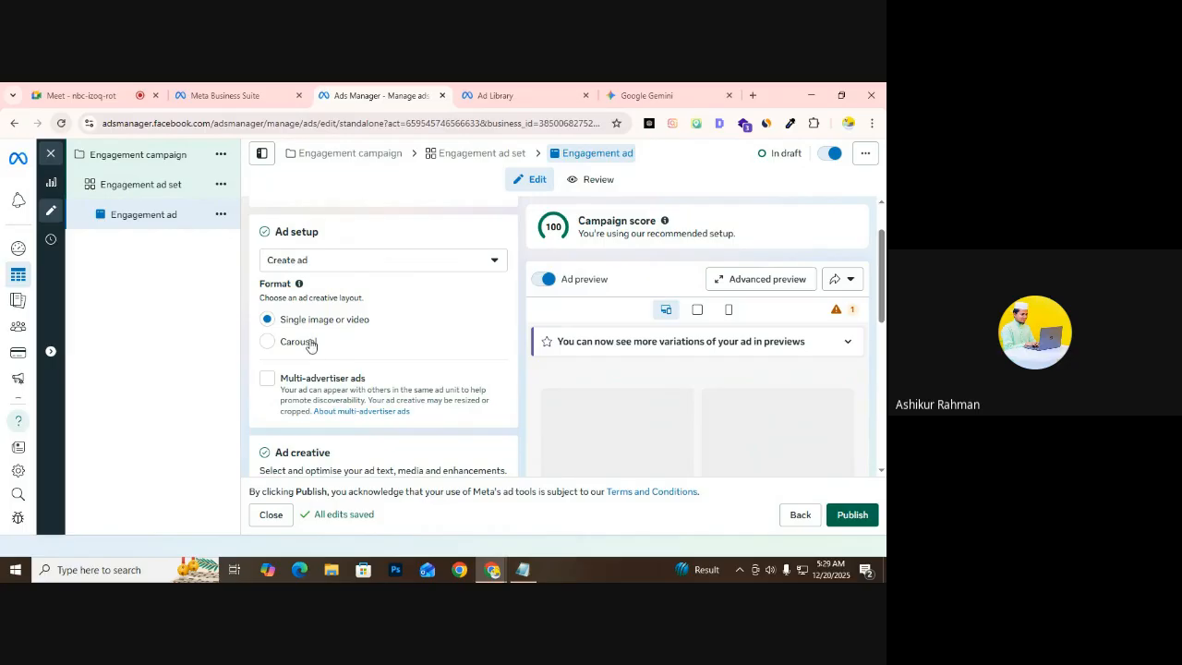
left_click(305, 344)
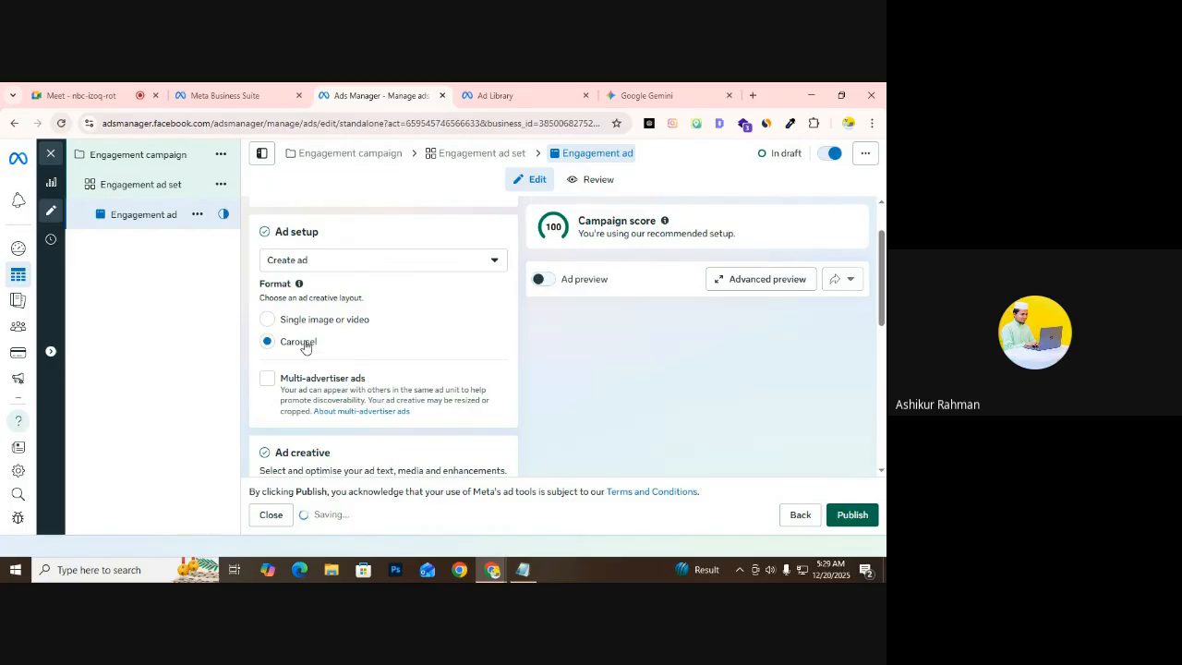
left_click(542, 286)
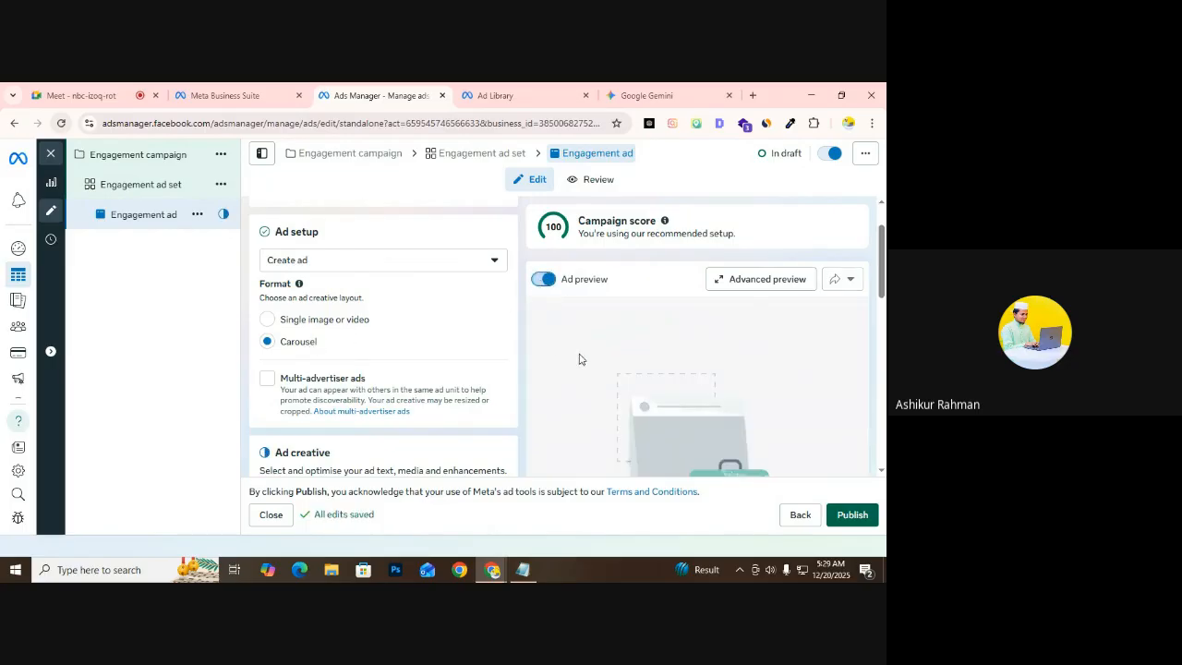
Switch to the Ad Library and look for a carousel example among the active ghee ads in Bangladesh
left_click(553, 89)
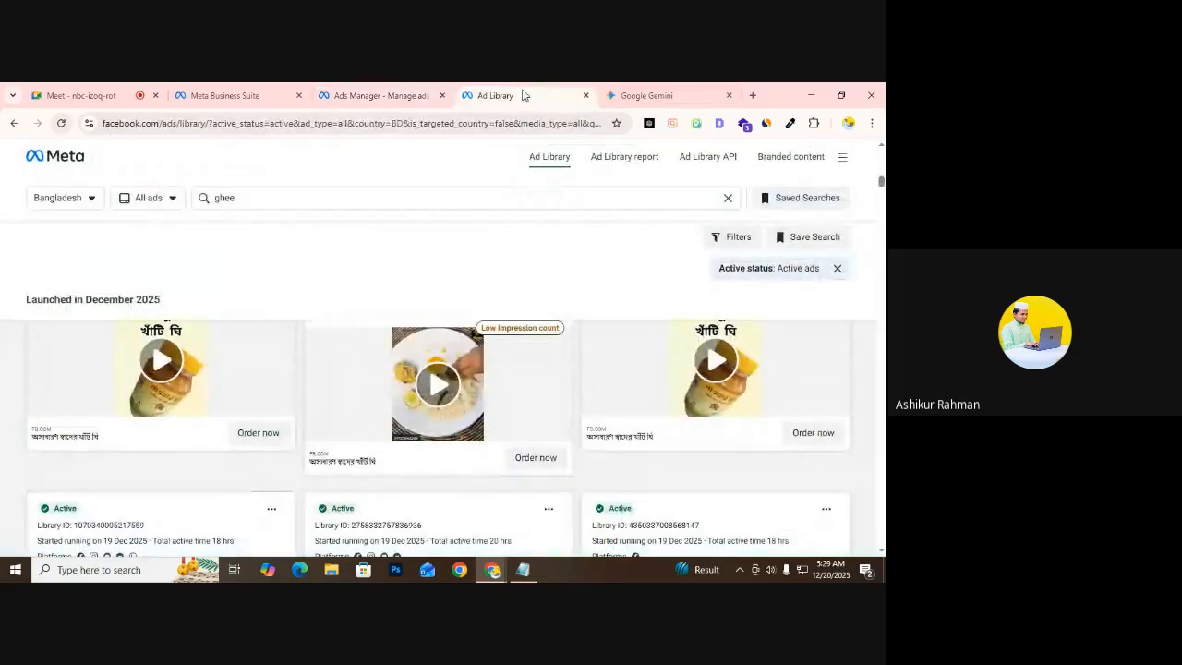
scroll(404, 447, "down", 5)
scroll(404, 447, "down", 10)
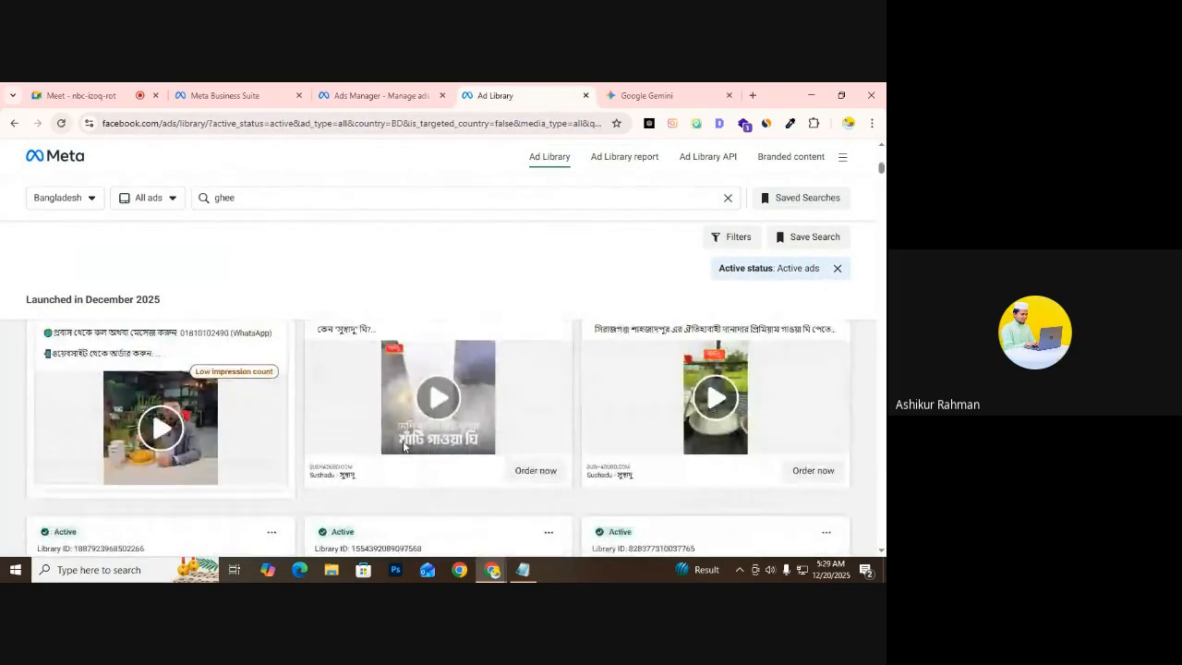
scroll(435, 431, "up", 3)
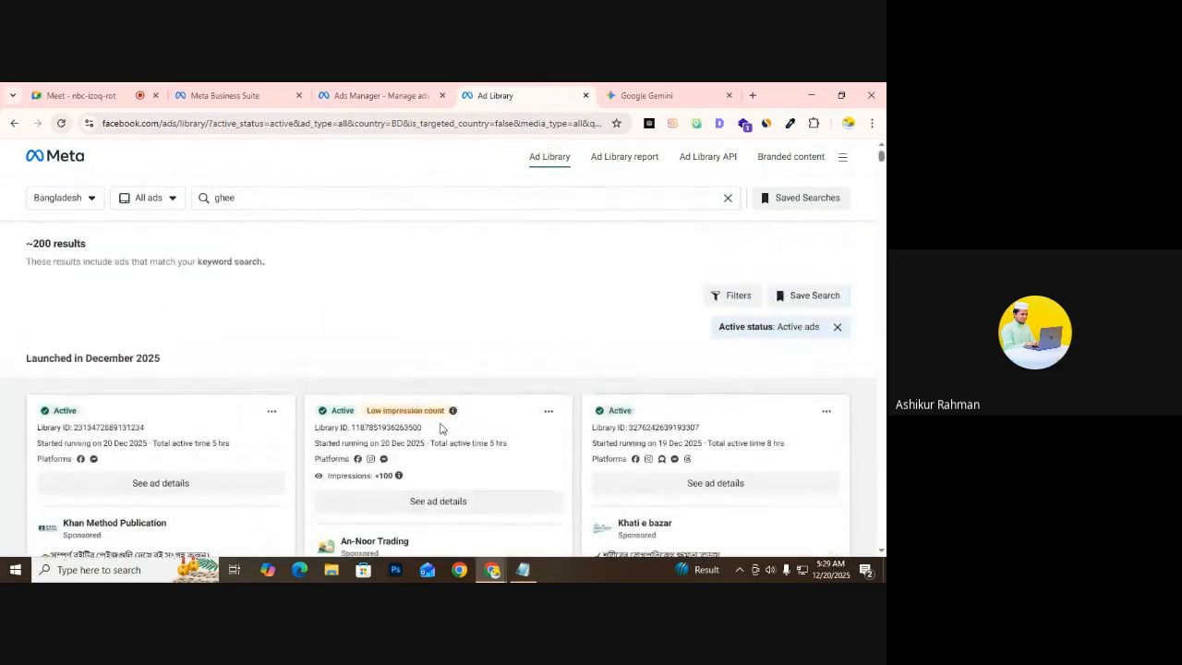
scroll(439, 430, "down", 7)
scroll(417, 438, "up", 1)
scroll(110, 386, "up", 2)
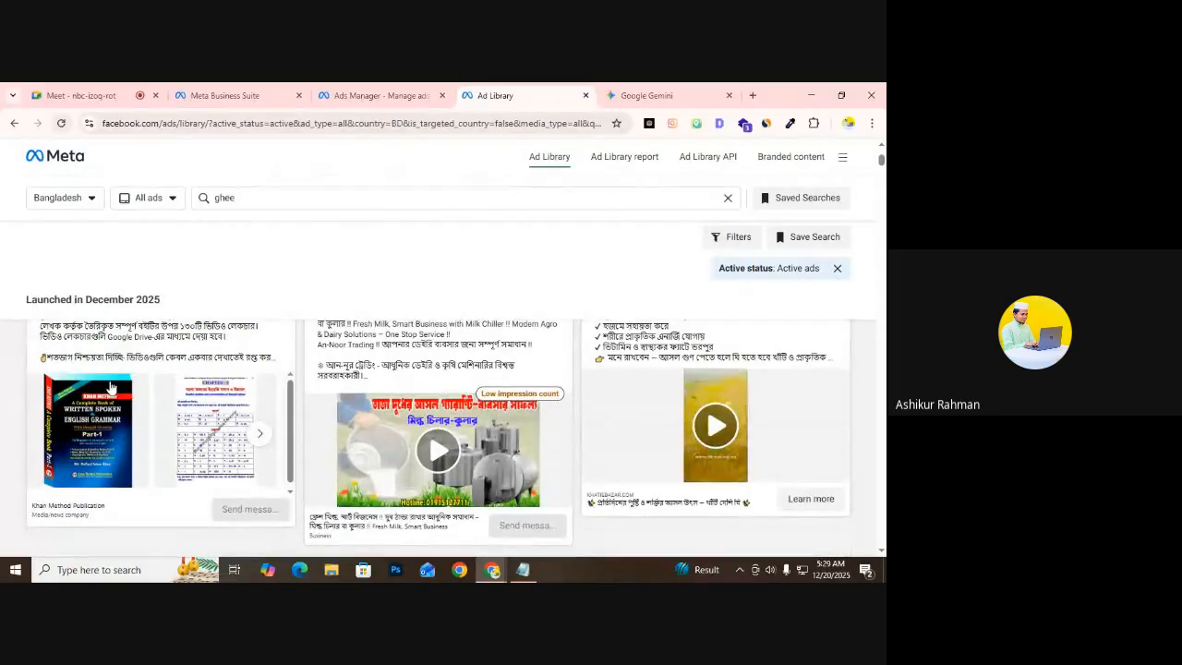
Browse back and forth through the image cards of the Khan Method Publication carousel ad, and continue through the other ads
left_click(262, 435)
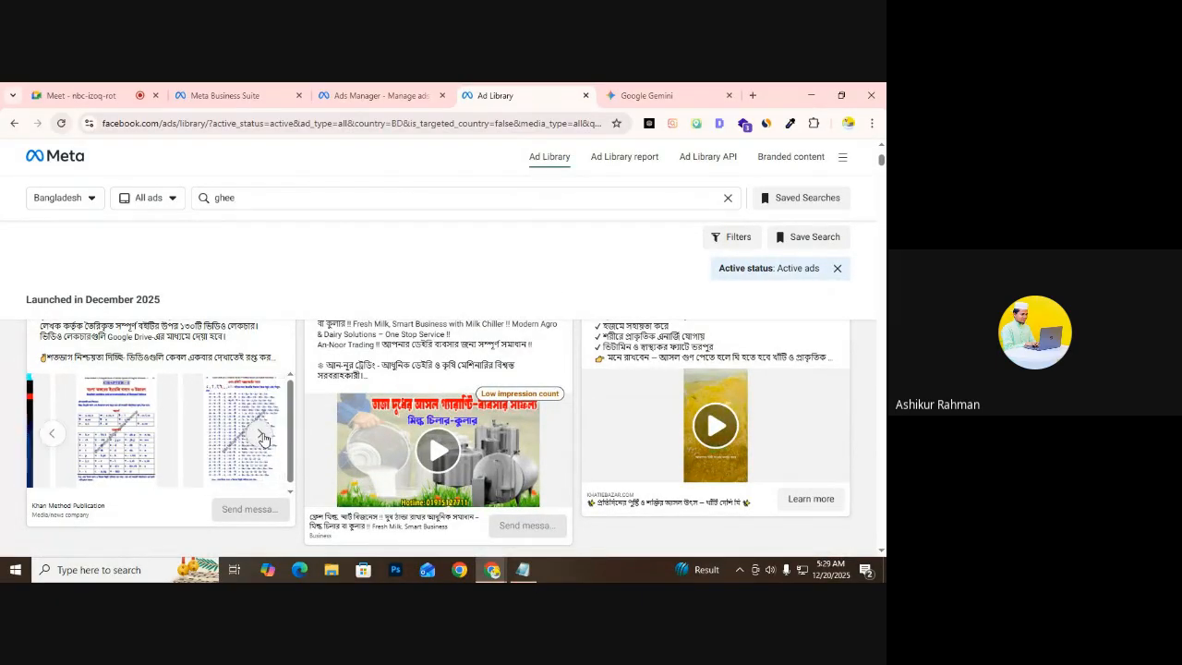
left_click(264, 437)
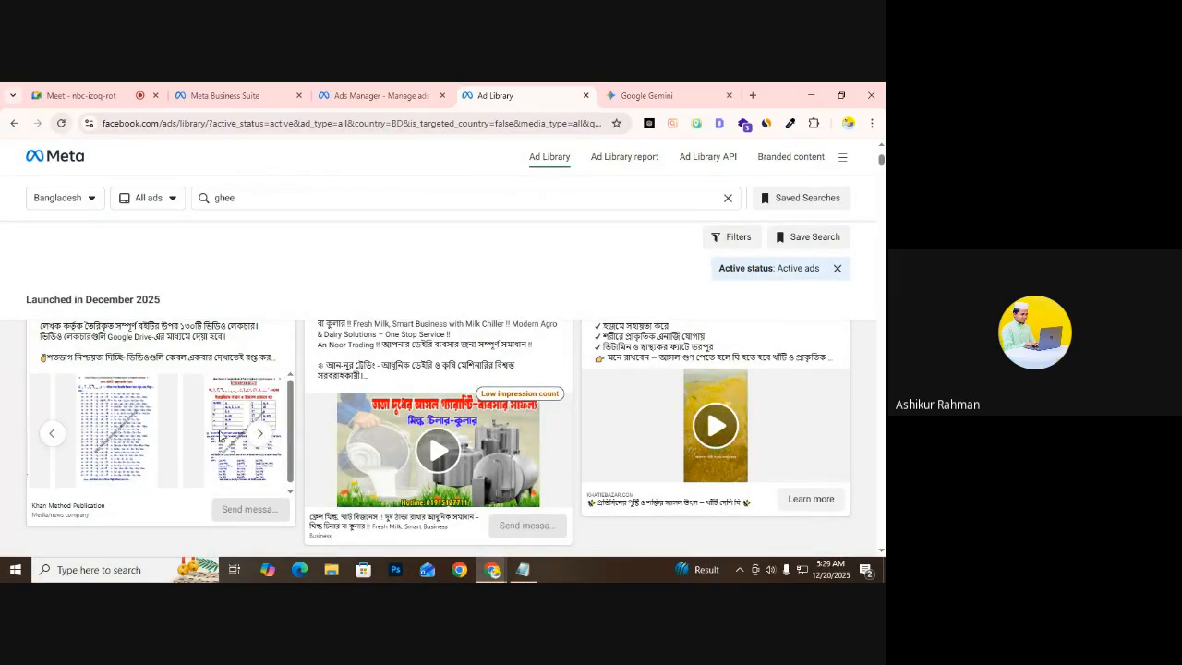
left_click(263, 438)
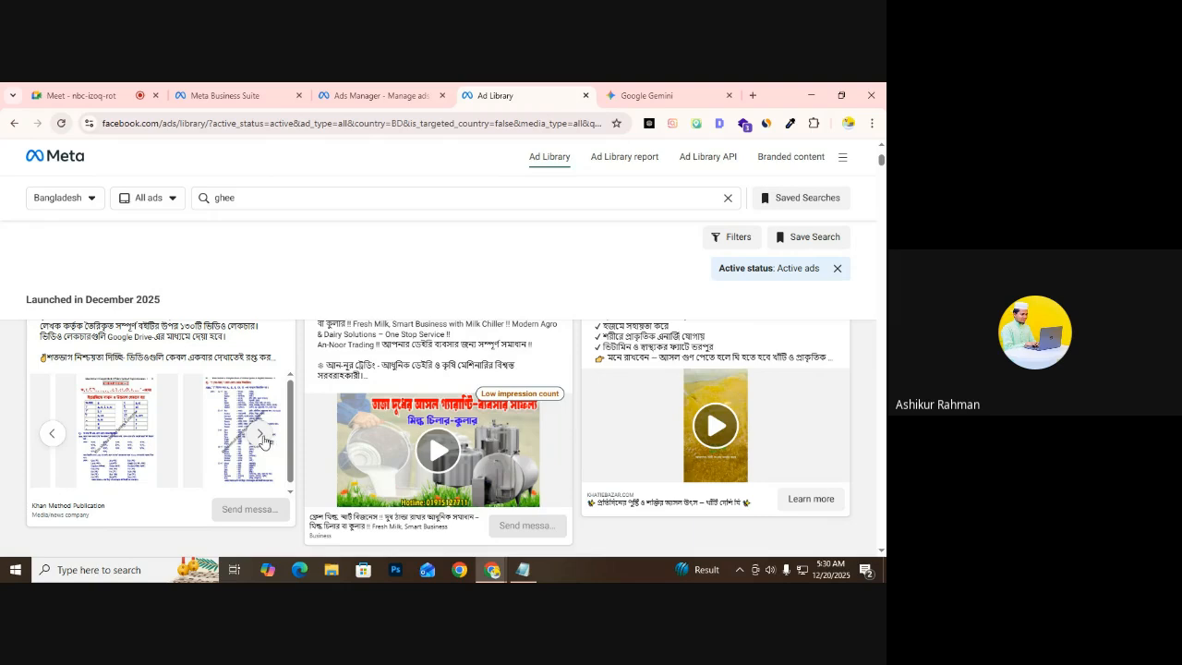
left_click(263, 439)
left_click(263, 439)
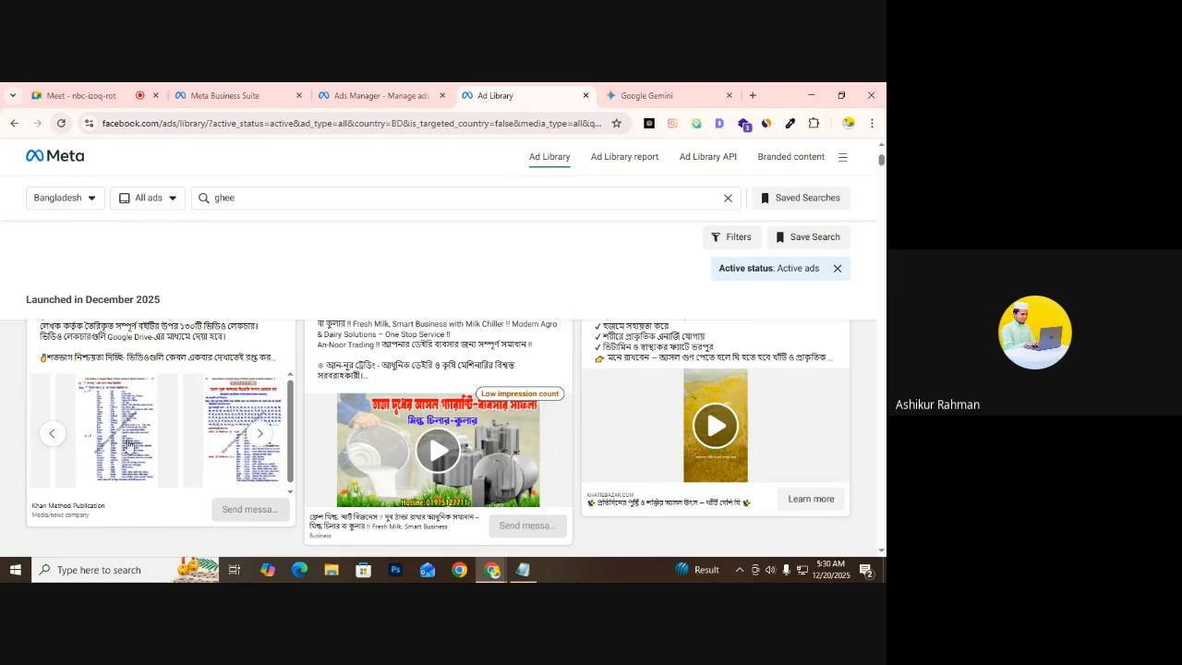
left_click(52, 434)
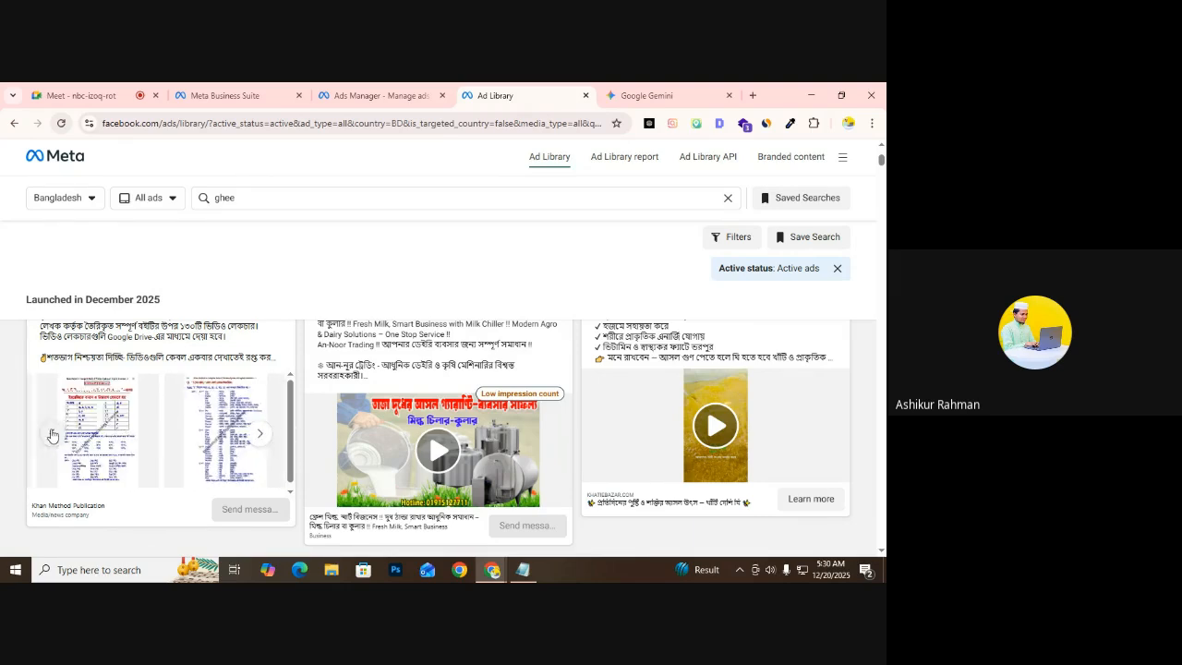
left_click(51, 436)
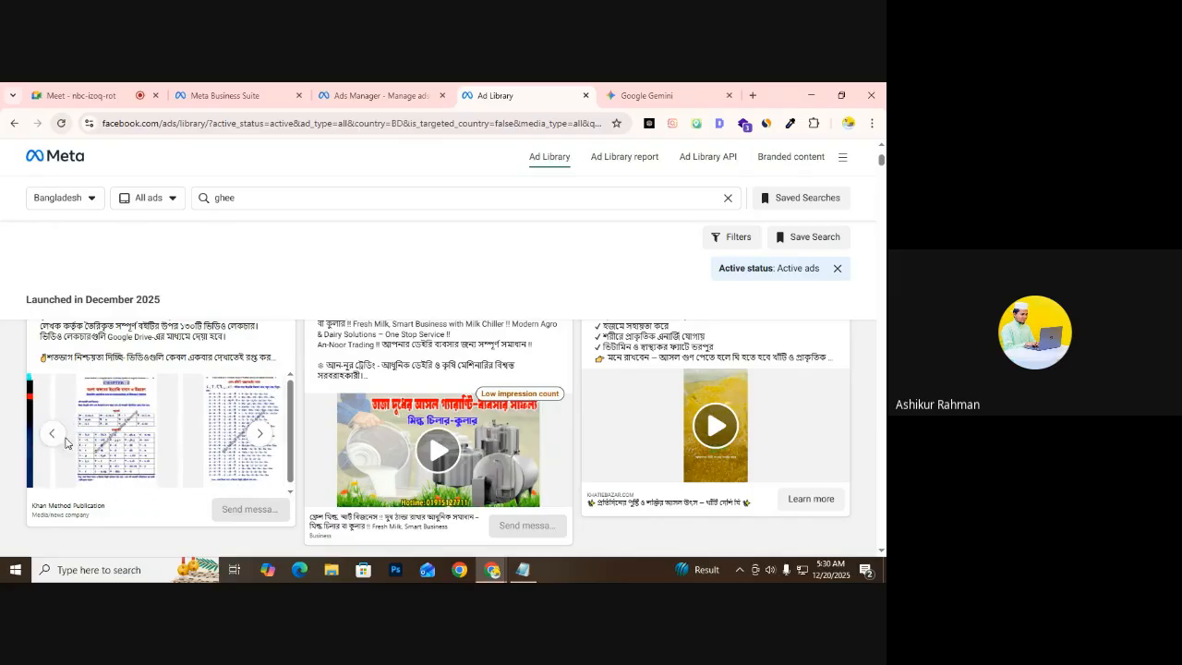
left_click(53, 438)
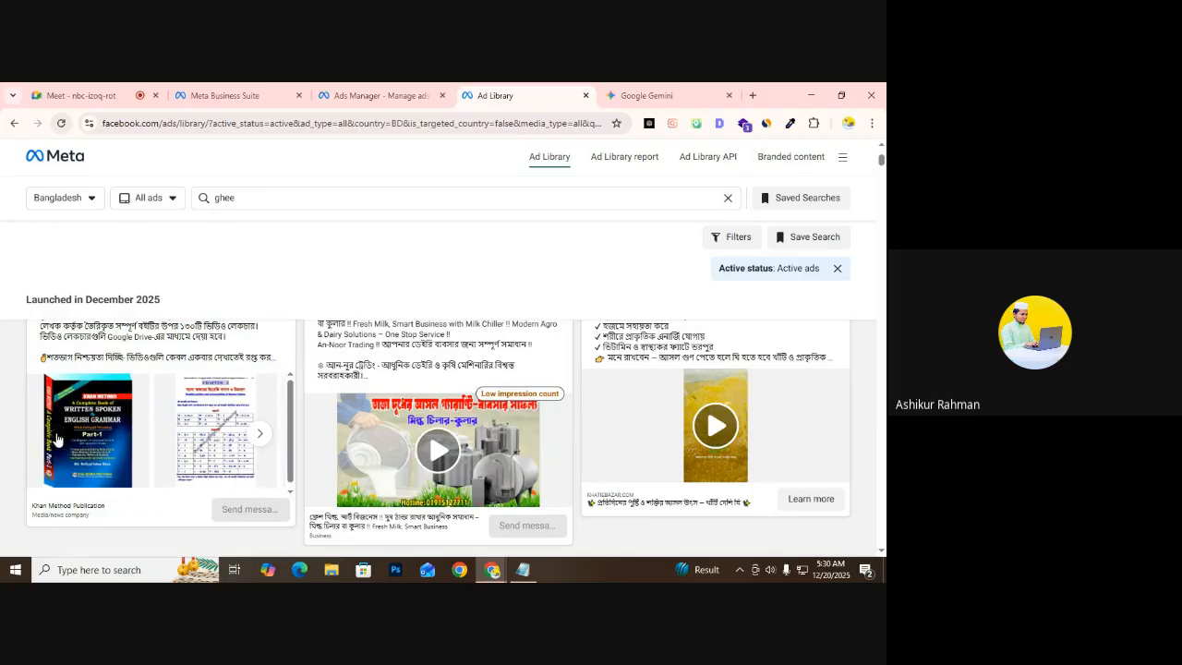
left_click(259, 433)
left_click(260, 435)
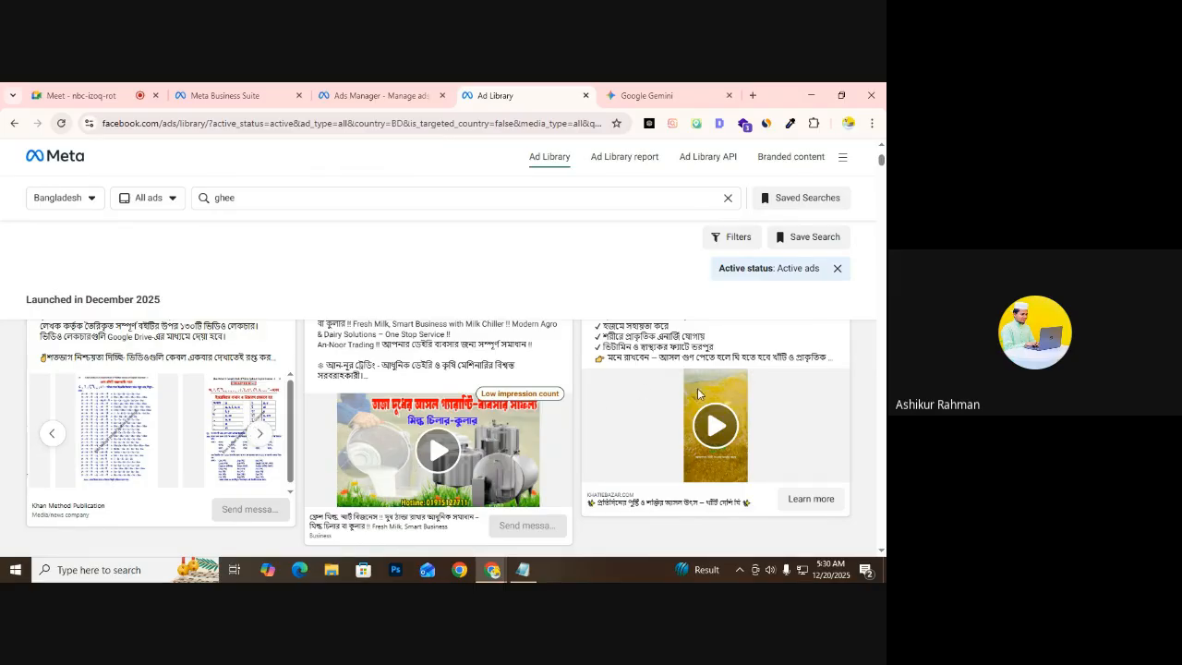
scroll(676, 419, "down", 10)
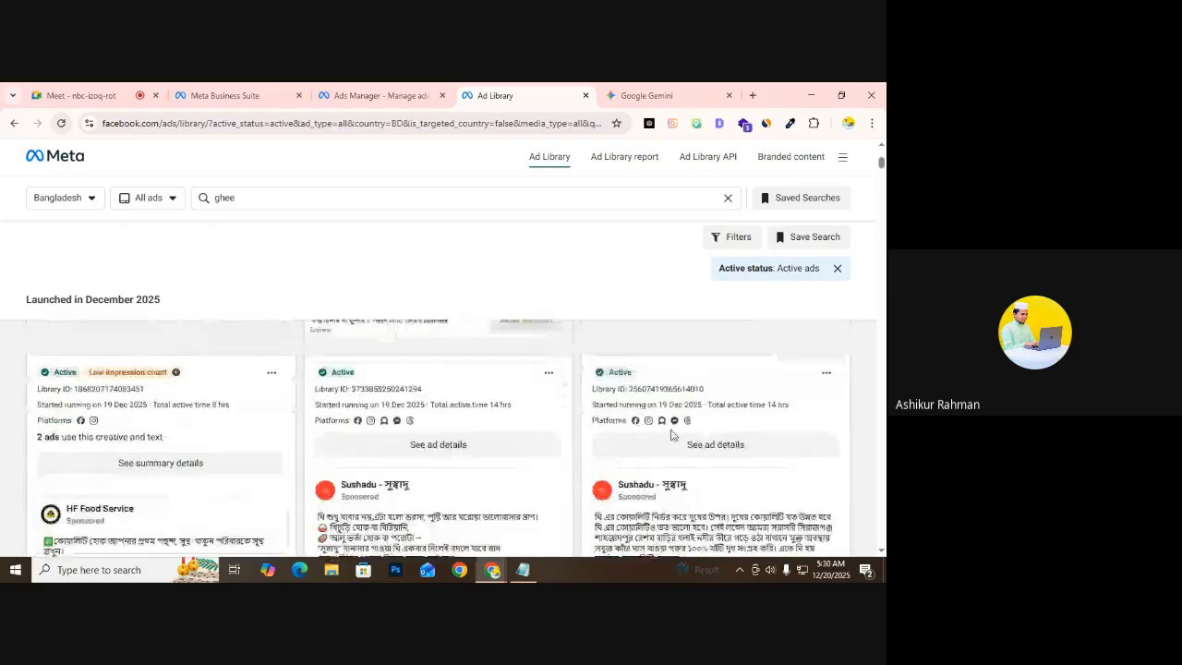
Find the milk chiller video ad among the earlier ghee results and highlight its Low impression count label
scroll(295, 466, "up", 3)
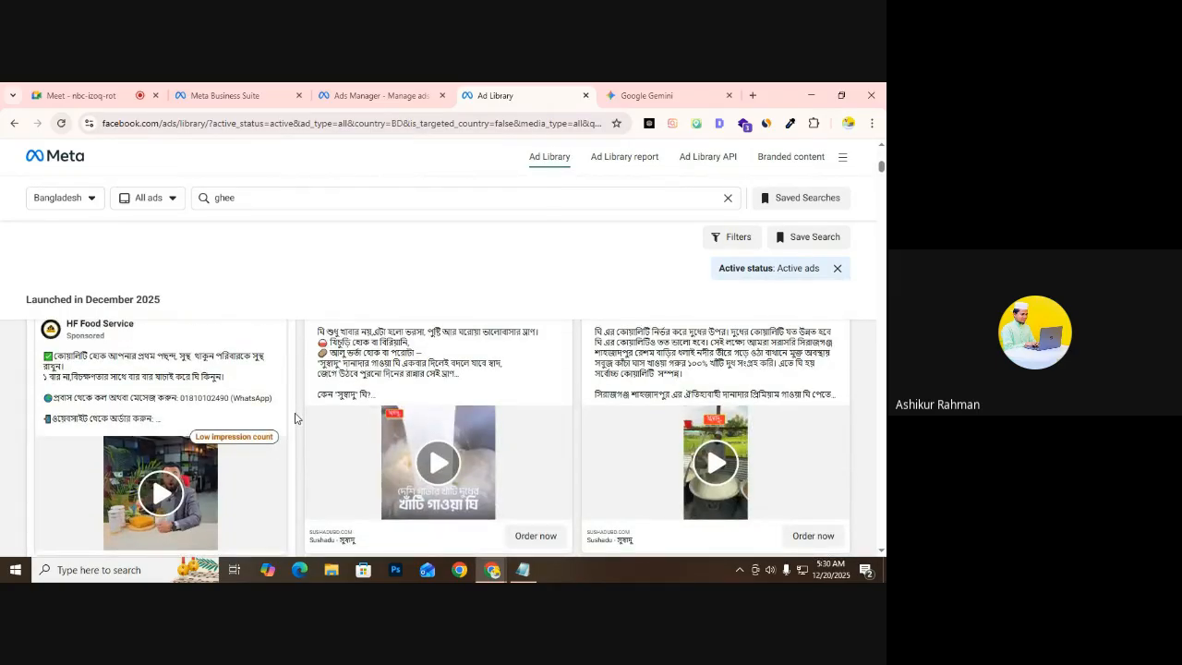
scroll(295, 419, "up", 3)
scroll(295, 419, "up", 2)
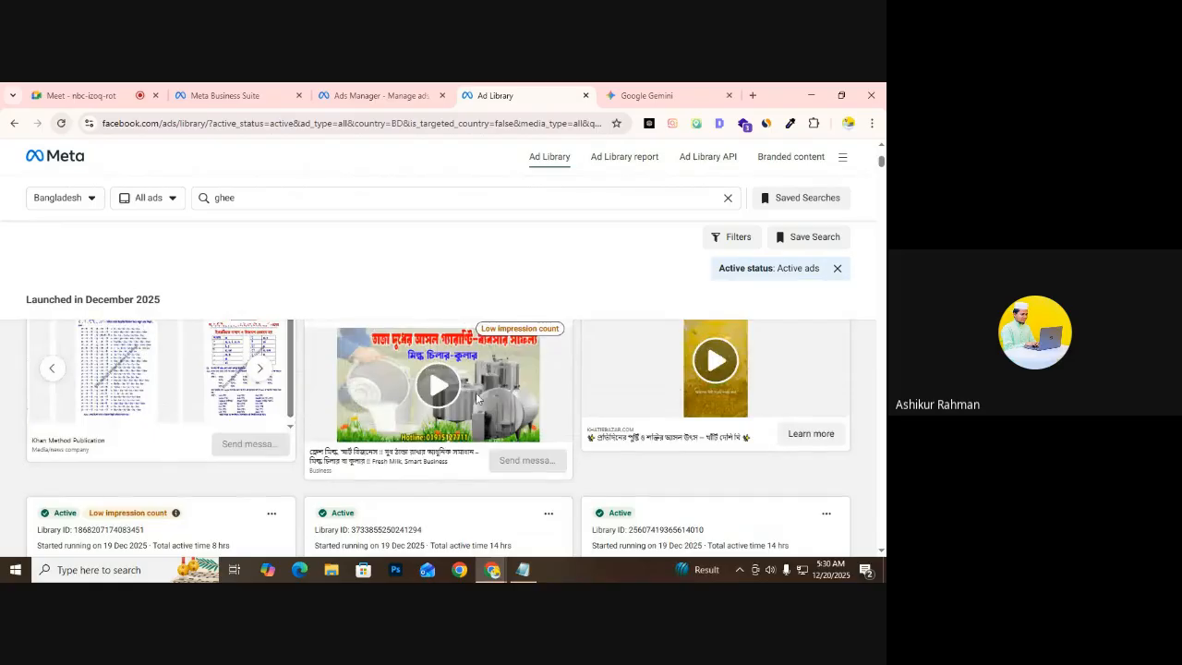
scroll(529, 331, "up", 1)
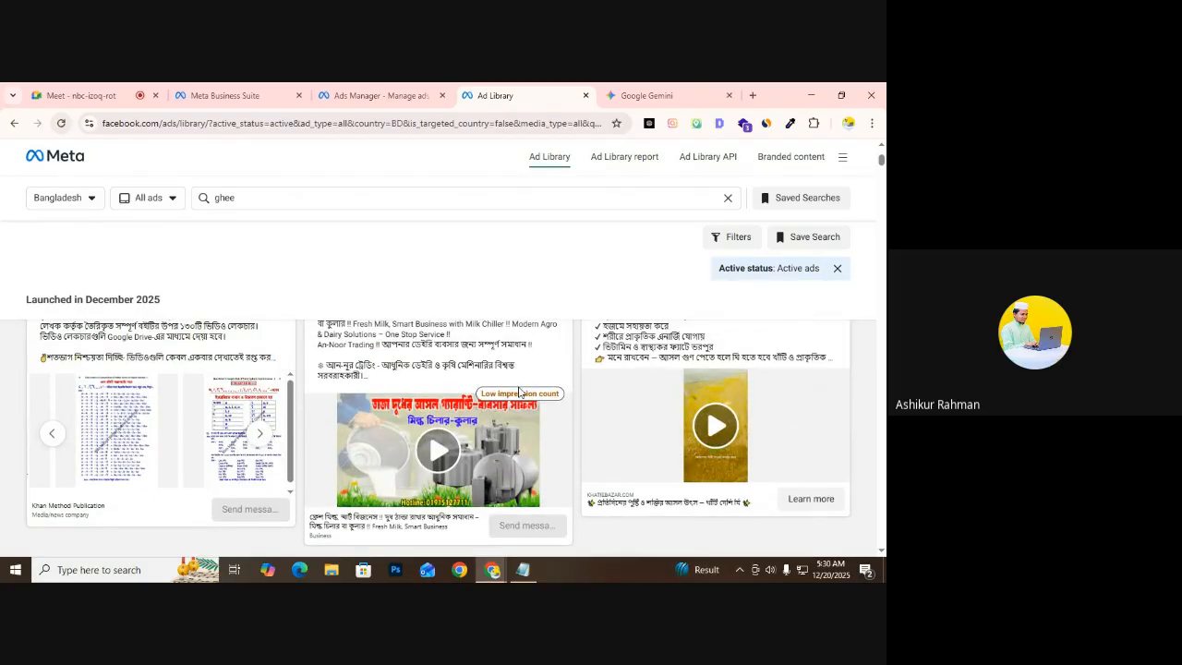
triple_click(516, 395)
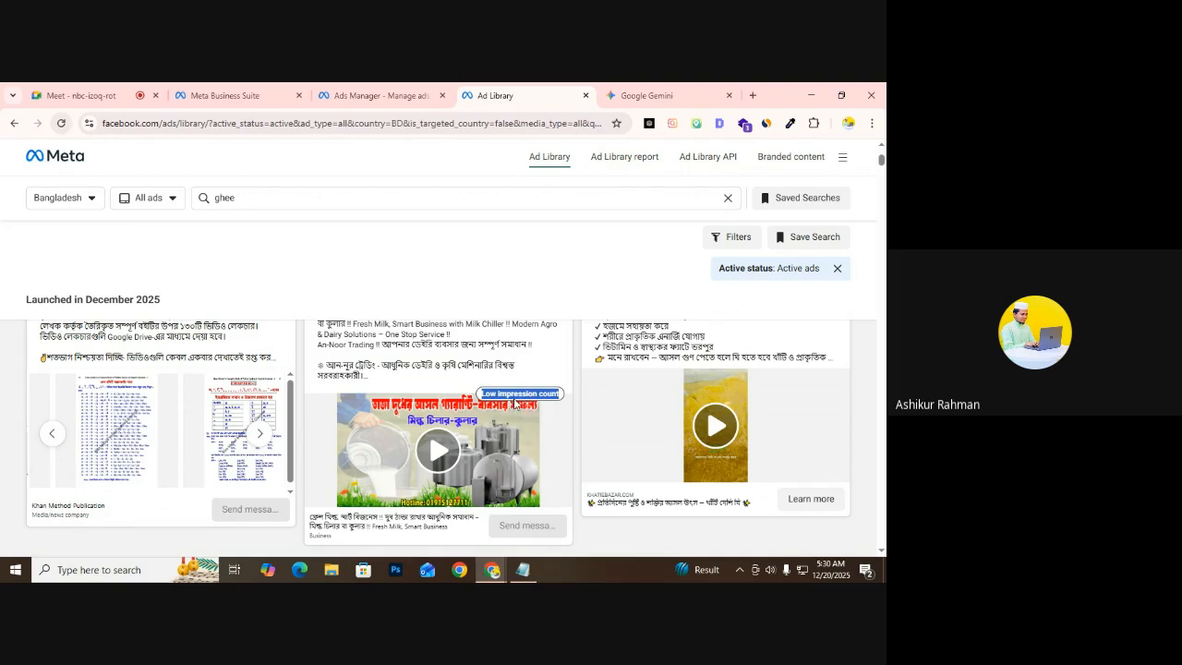
Look through the further active ghee ads, including Nawar Food and the Sweet Inc. carousel, comparing their formats
scroll(520, 397, "down", 10)
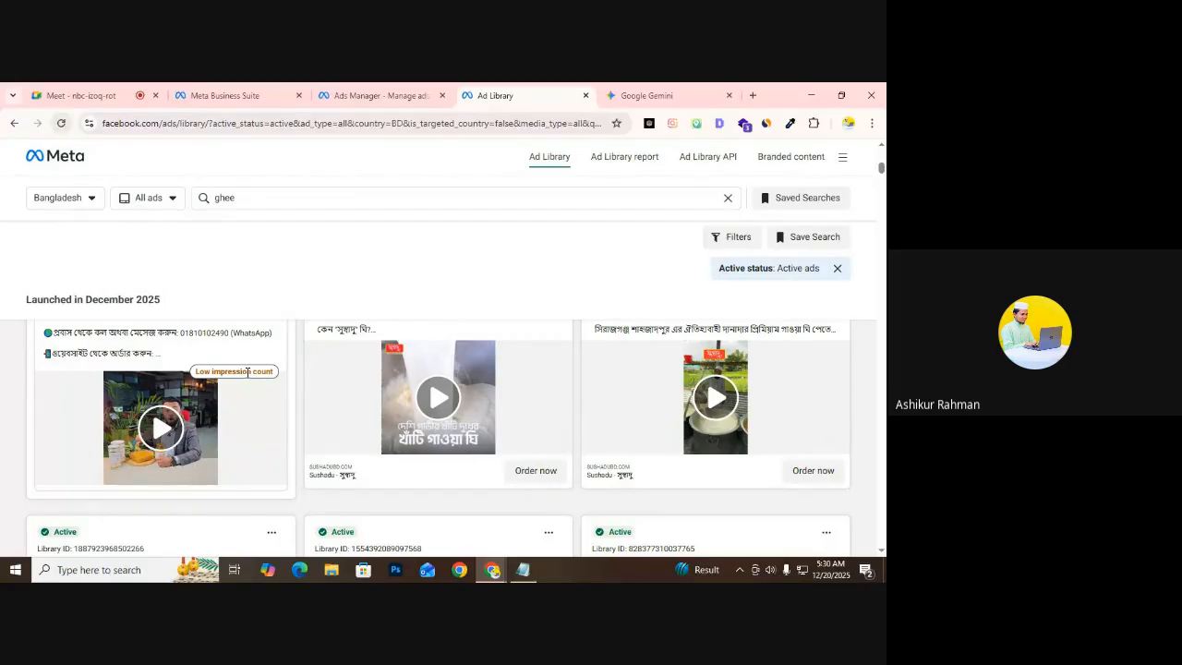
scroll(364, 410, "down", 5)
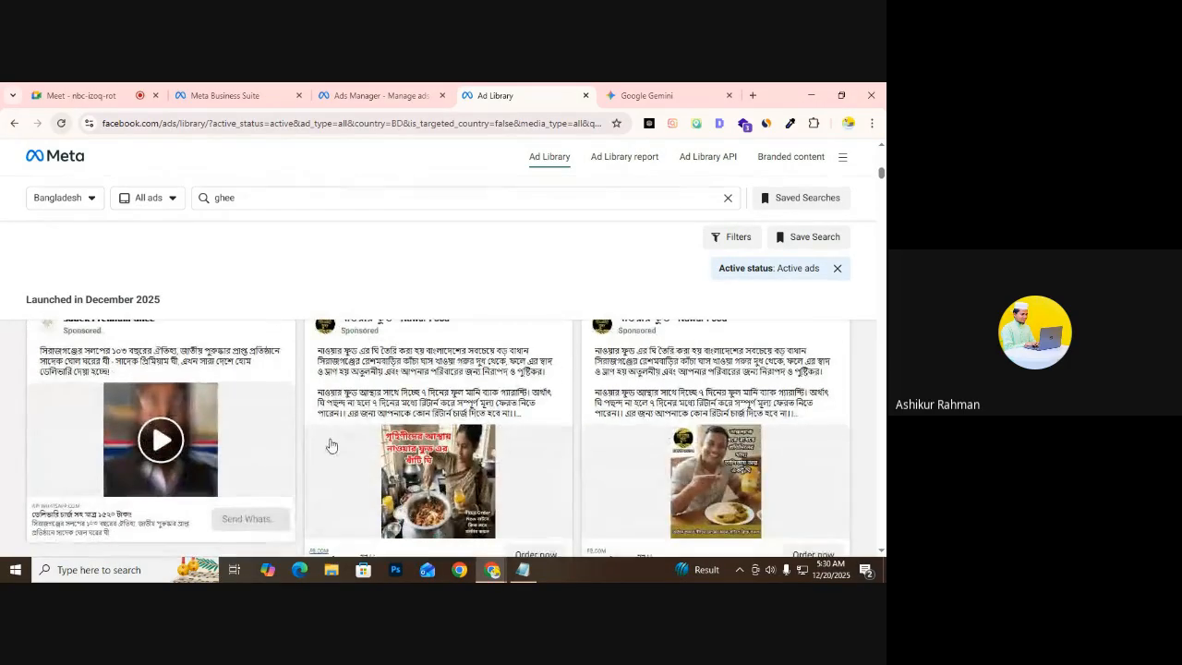
scroll(331, 446, "down", 5)
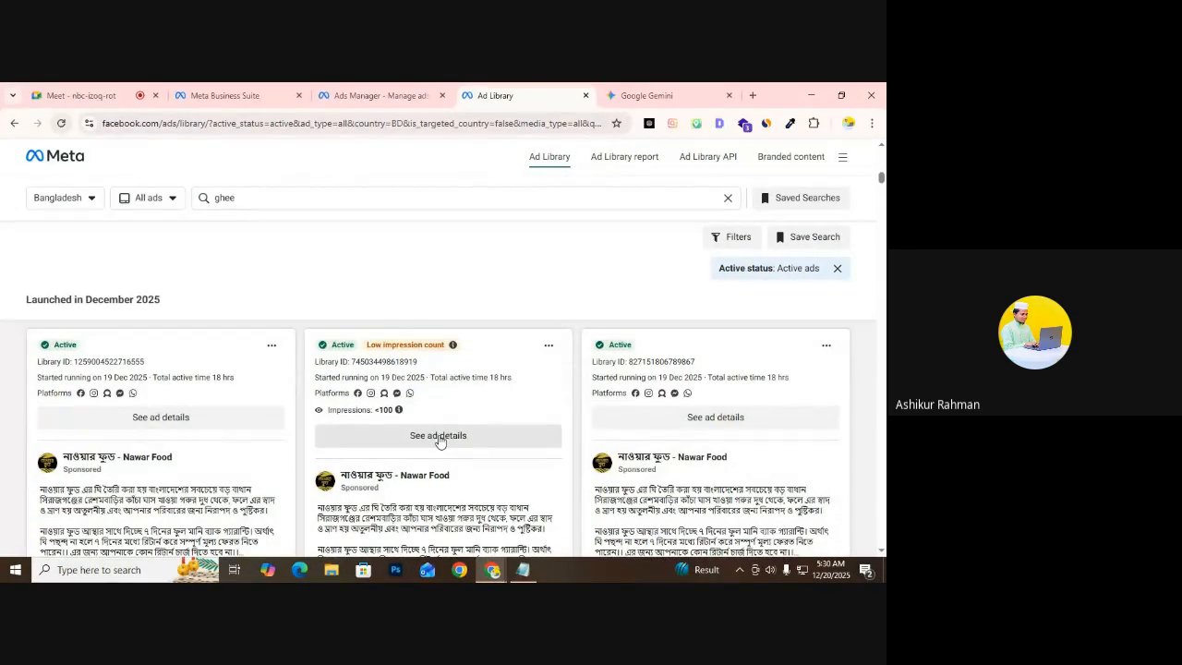
scroll(434, 443, "down", 5)
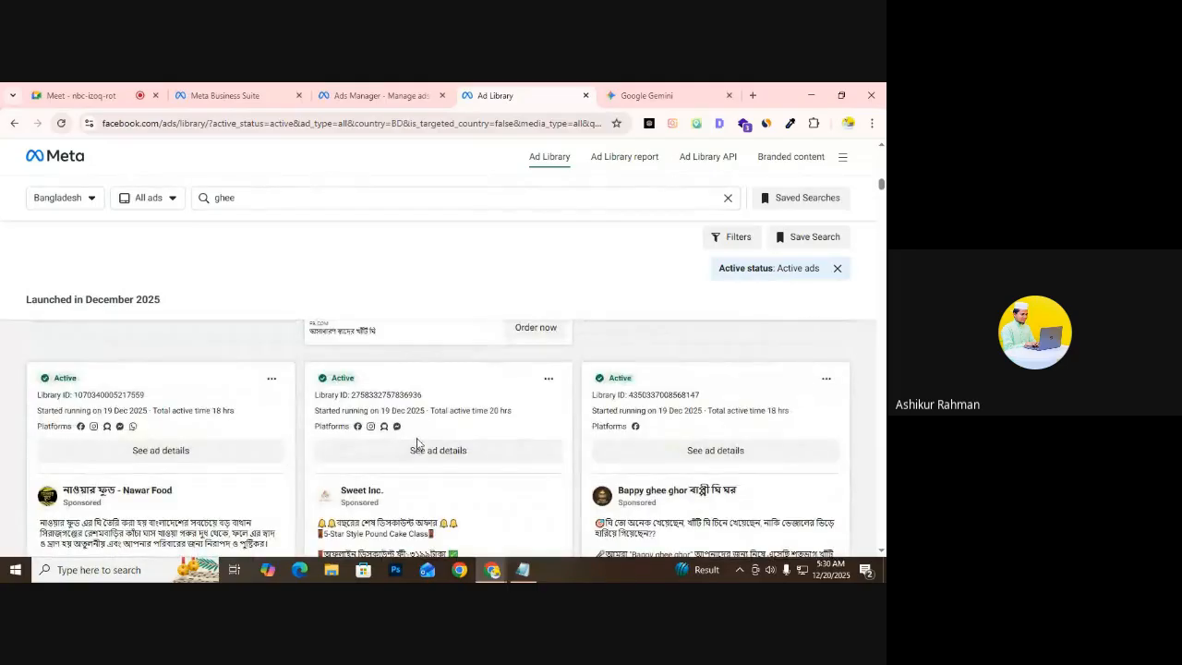
scroll(416, 444, "down", 3)
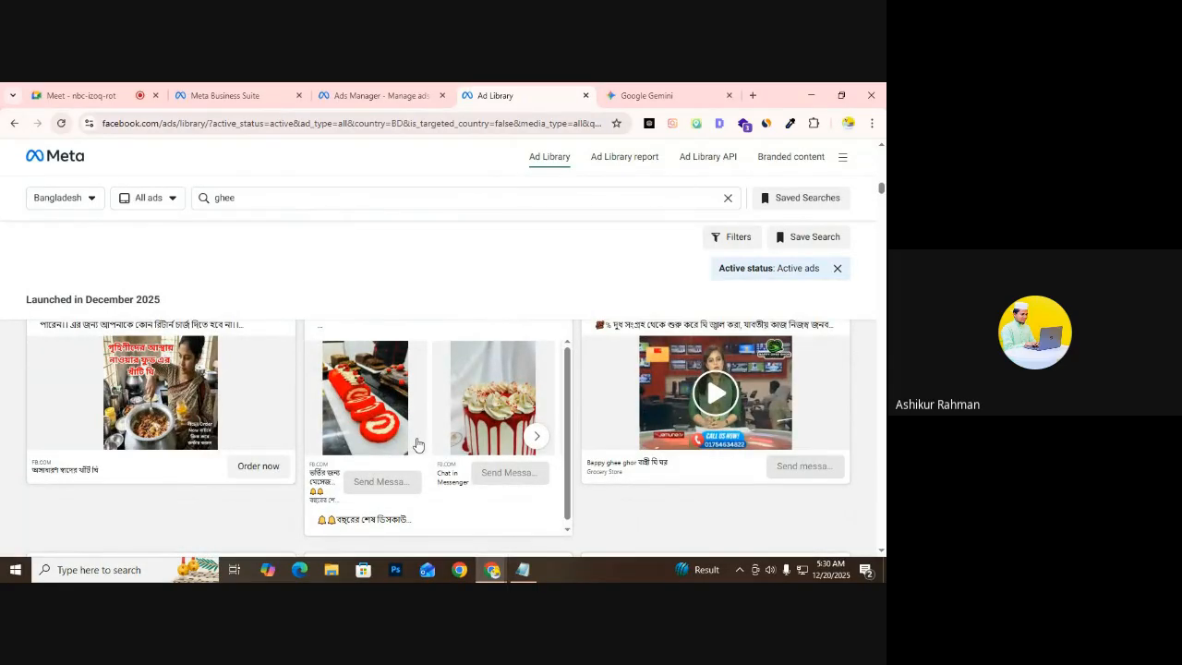
scroll(416, 444, "down", 10)
Switch to Ads Manager, set the Engagement ad's format to Single image or video and check which creative types it offers
left_click(377, 95)
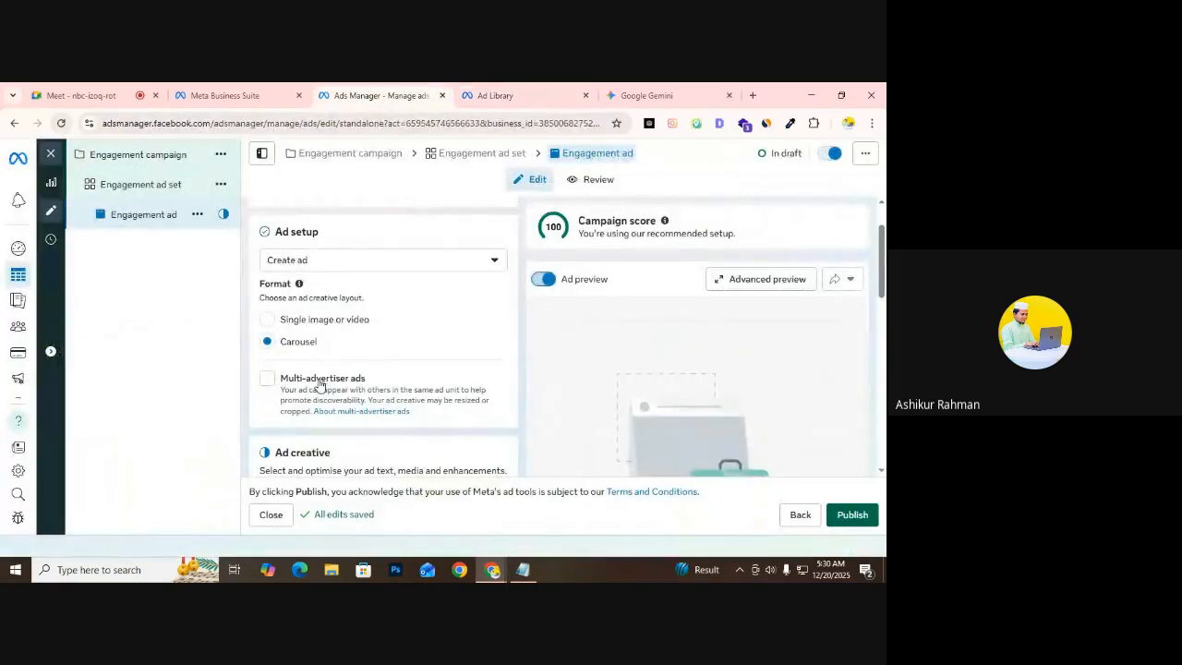
left_click(297, 321)
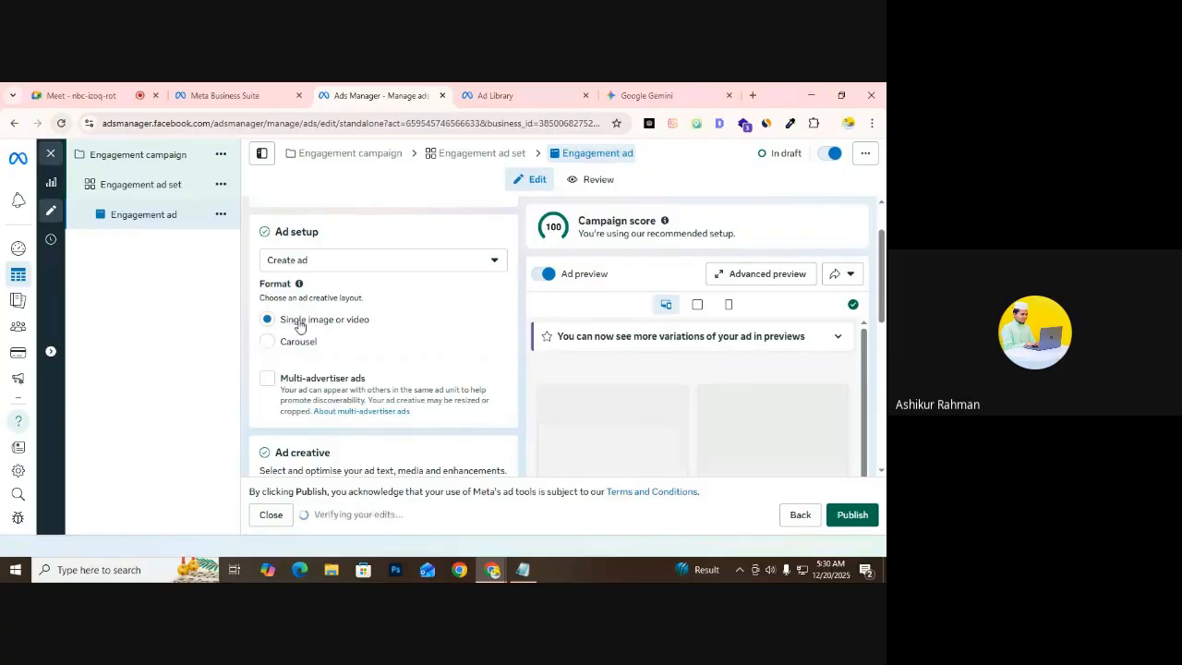
scroll(305, 321, "down", 5)
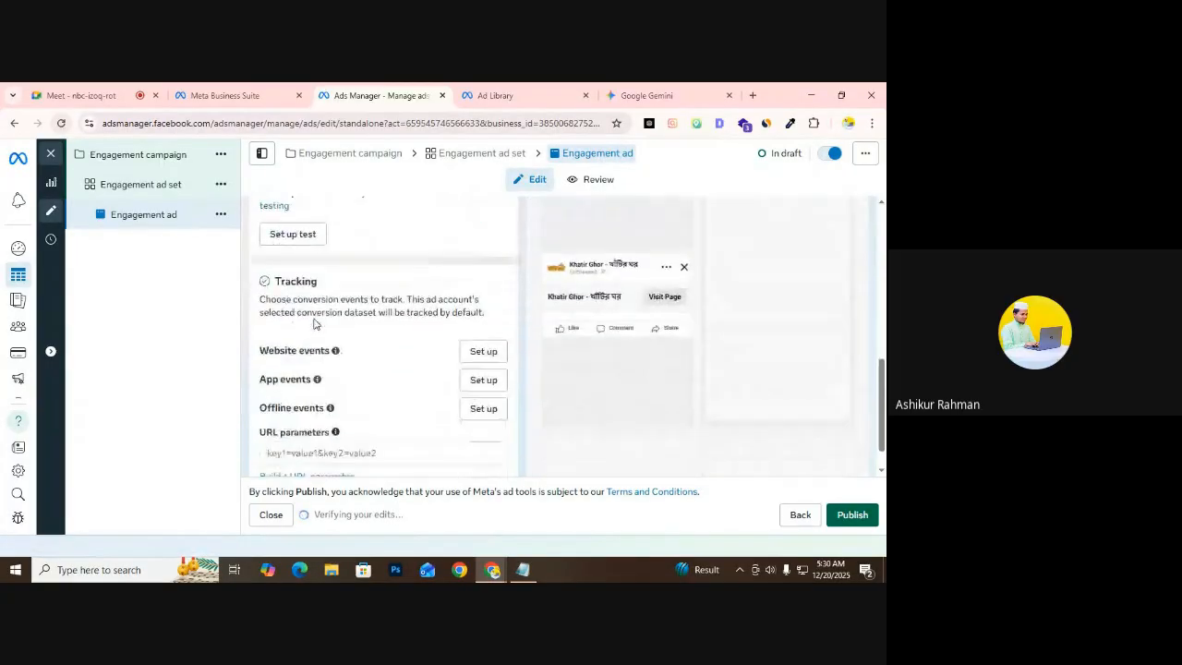
scroll(314, 319, "up", 2)
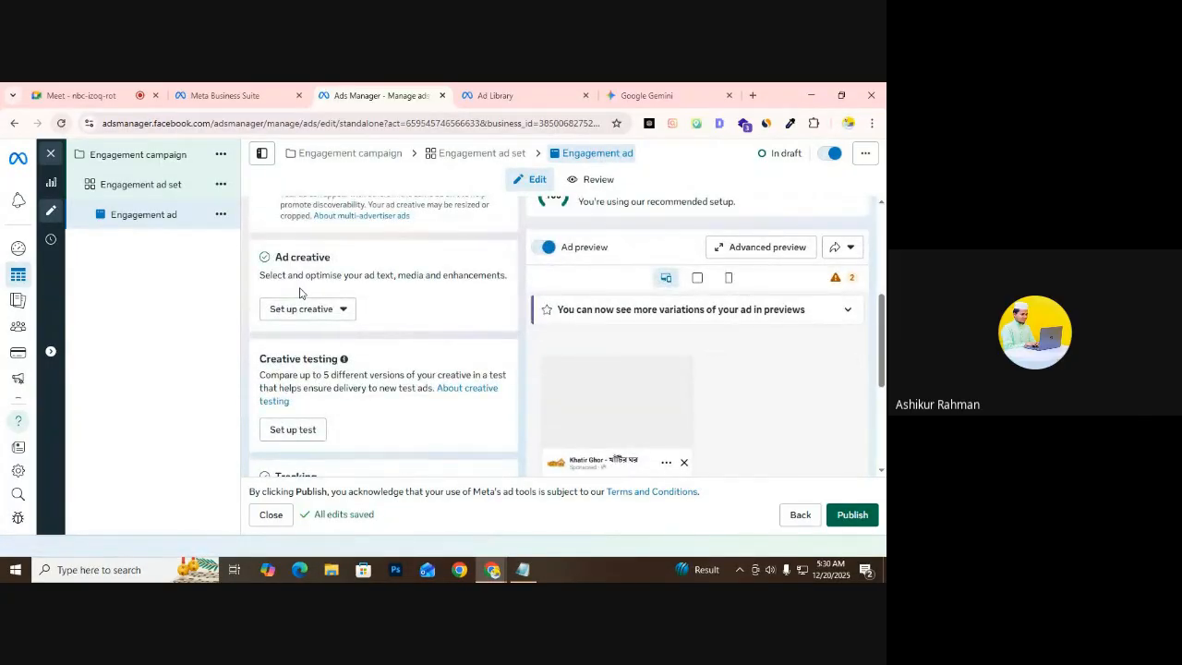
scroll(298, 291, "up", 3)
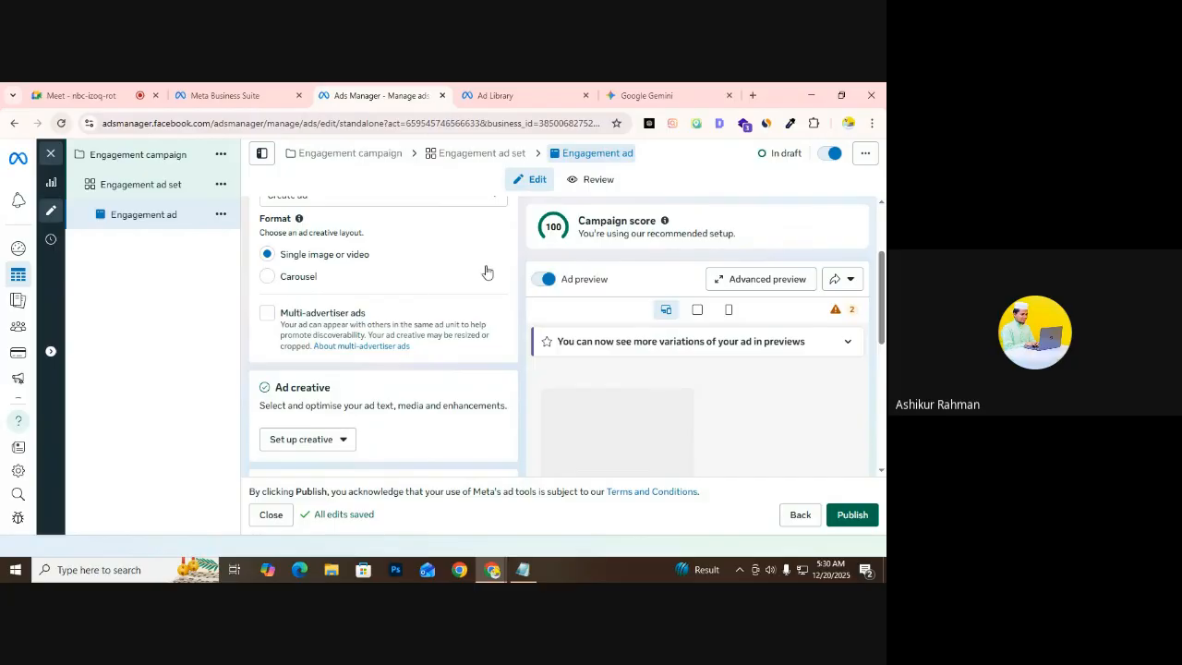
scroll(319, 288, "up", 1)
scroll(314, 293, "down", 3)
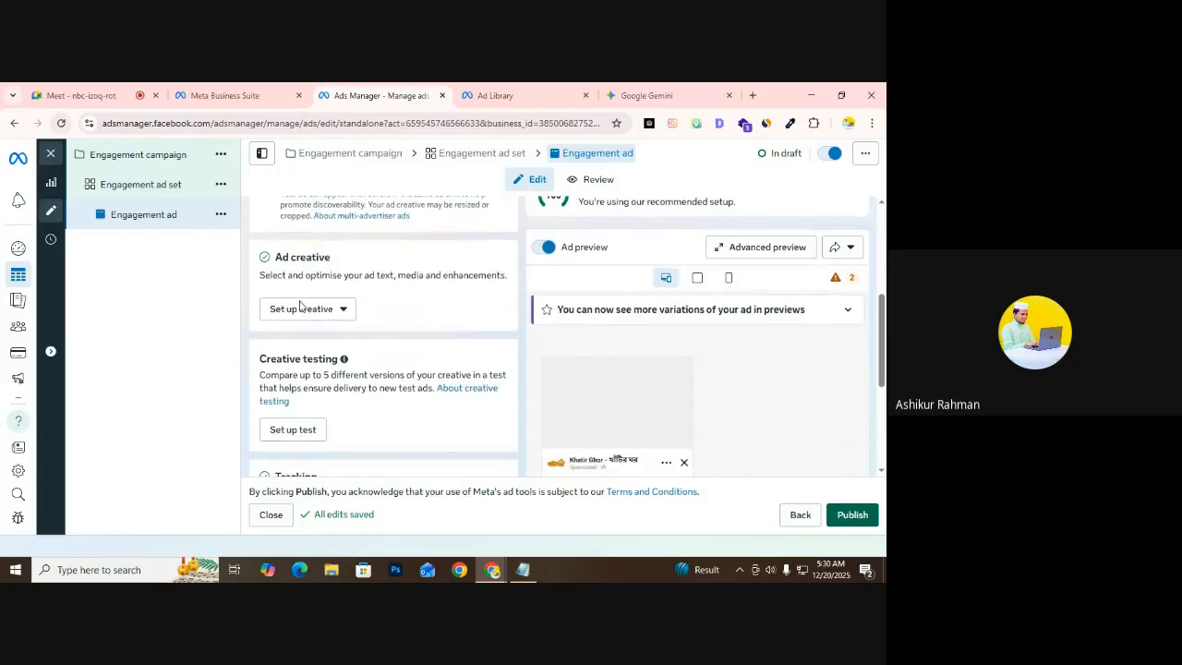
left_click(318, 323)
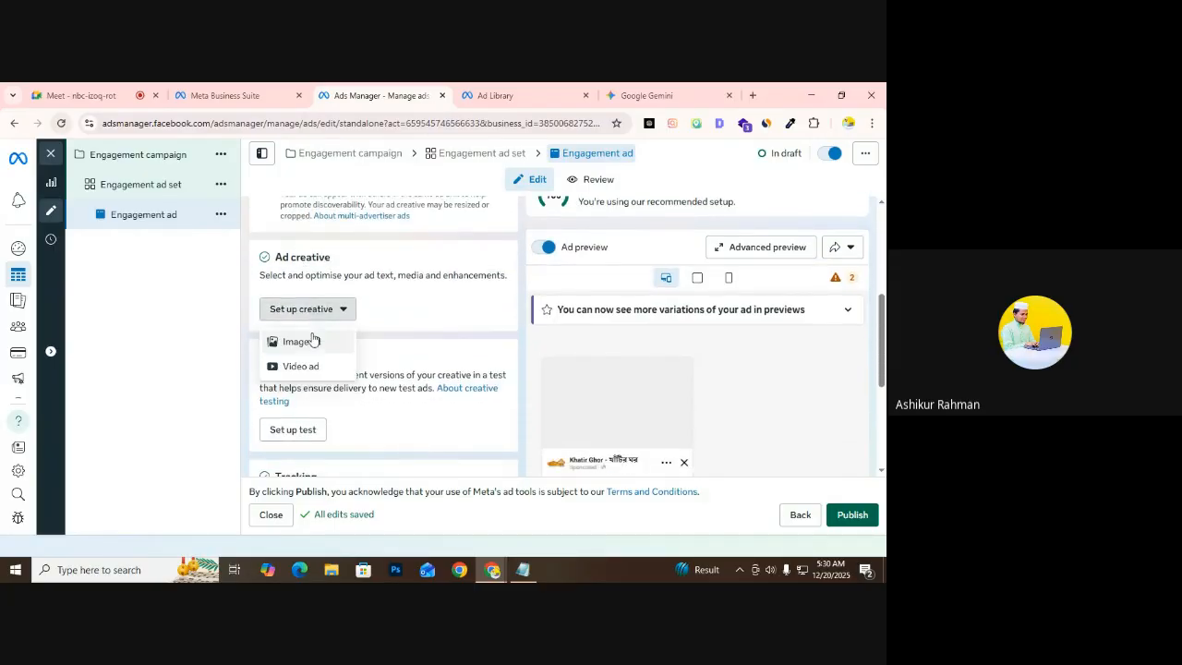
scroll(295, 272, "up", 3)
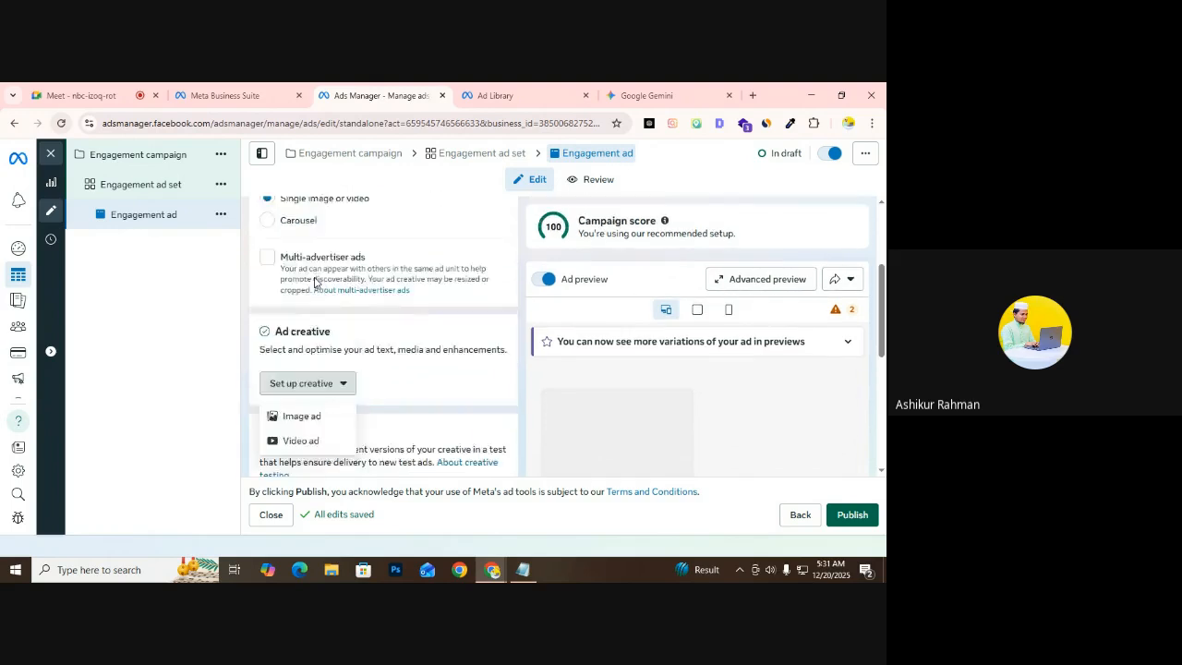
Try Use existing post as the ad setup, review its creative and tracking sections, and set it back to Create ad
left_click(283, 260)
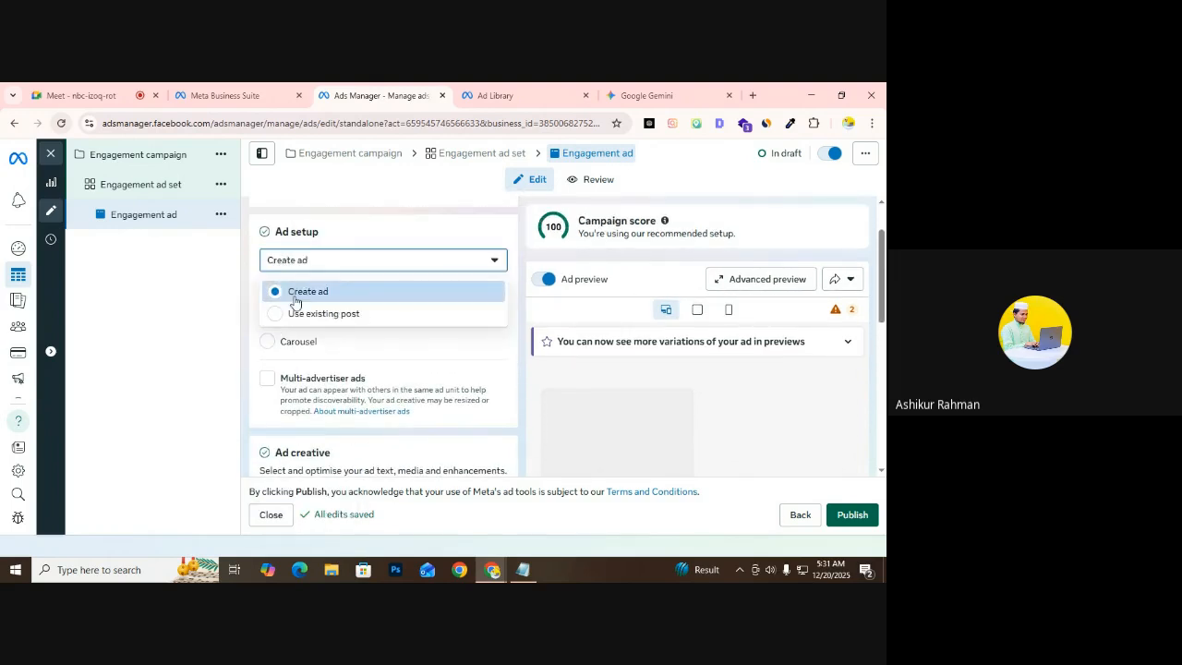
left_click(300, 311)
scroll(316, 325, "down", 2)
scroll(317, 325, "down", 2)
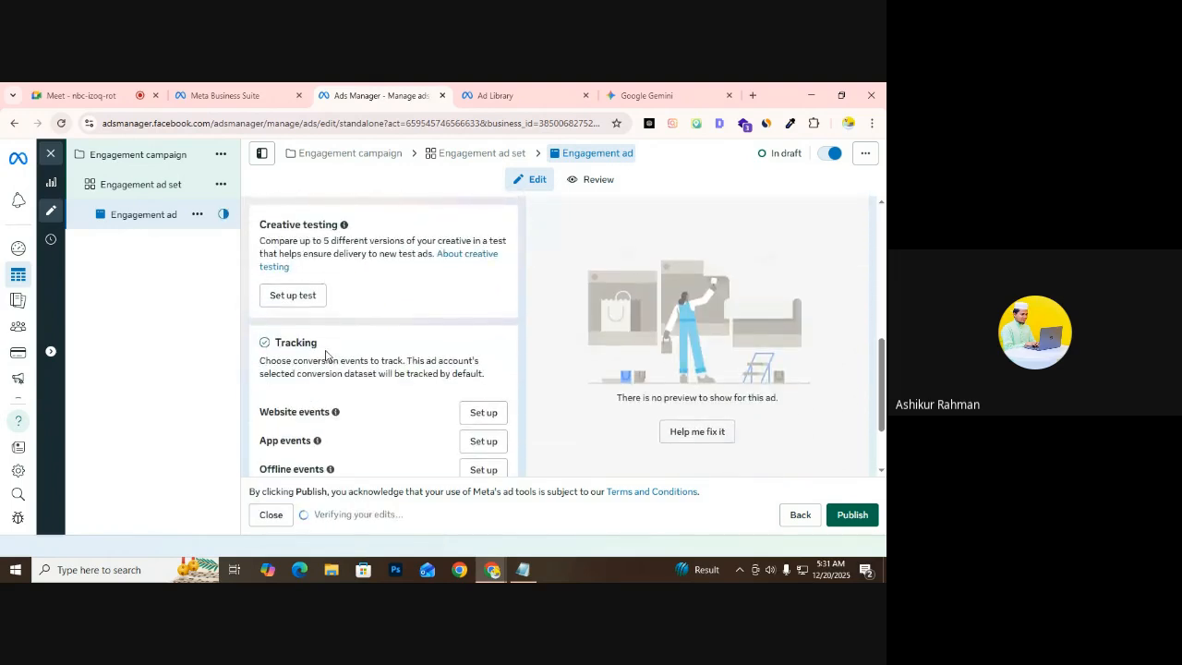
scroll(332, 387, "up", 2)
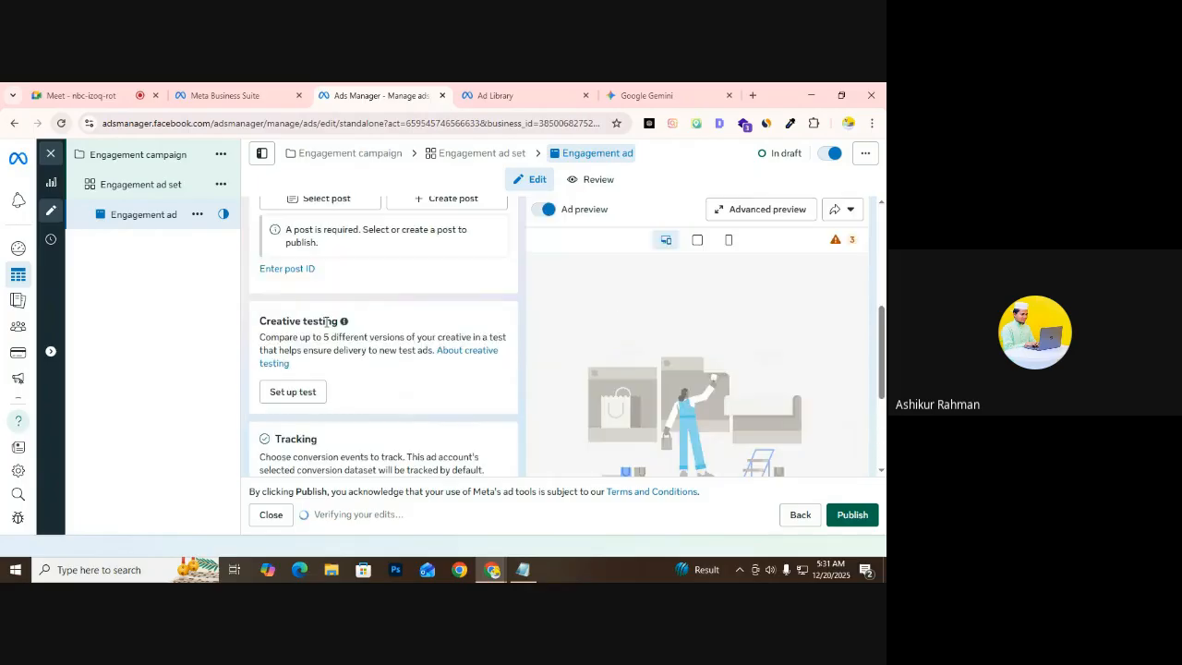
scroll(324, 370, "down", 2)
scroll(319, 351, "up", 5)
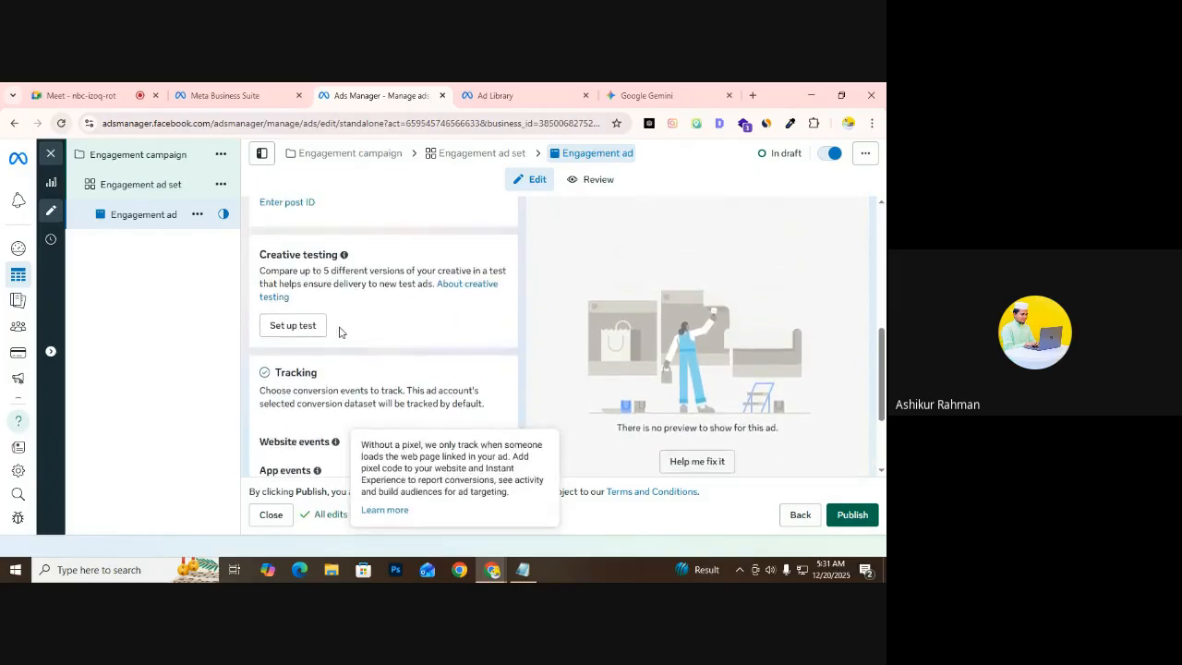
left_click(321, 301)
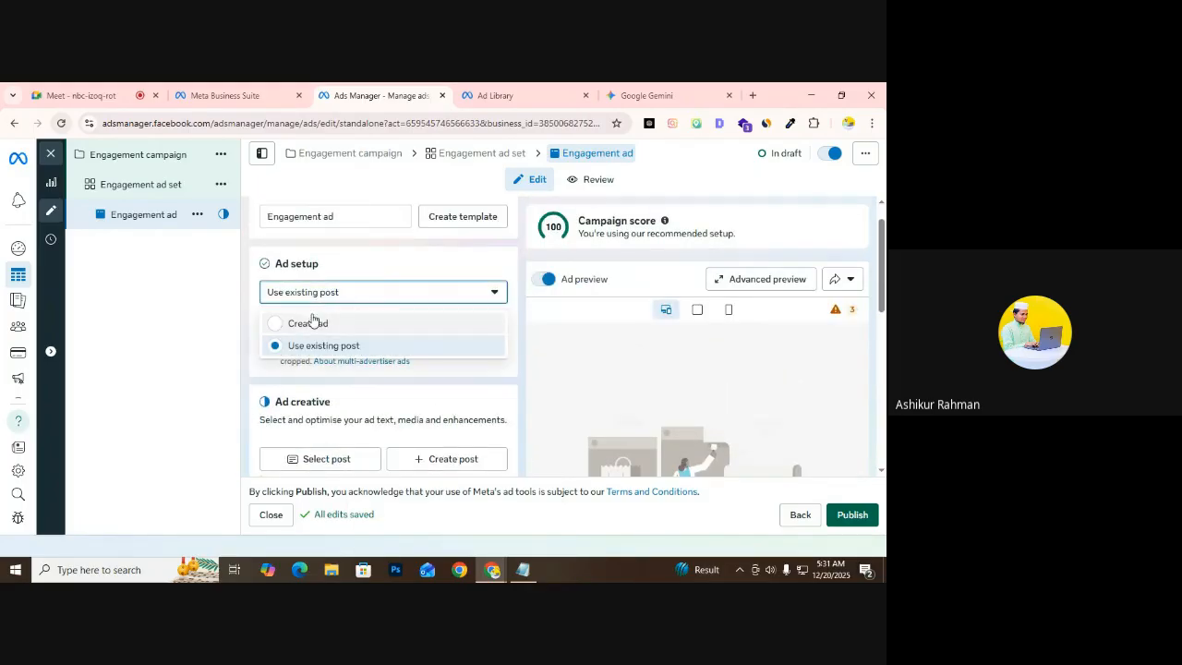
left_click(305, 322)
Start setting up the ad creative as an image ad
scroll(330, 388, "down", 2)
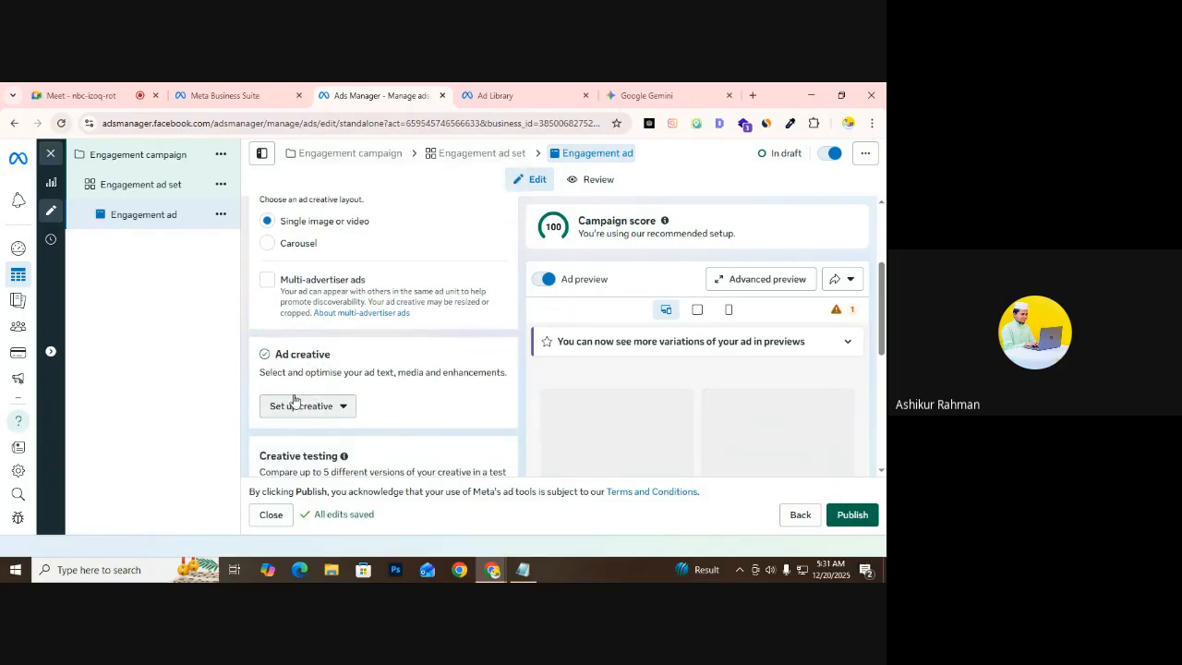
left_click(303, 408)
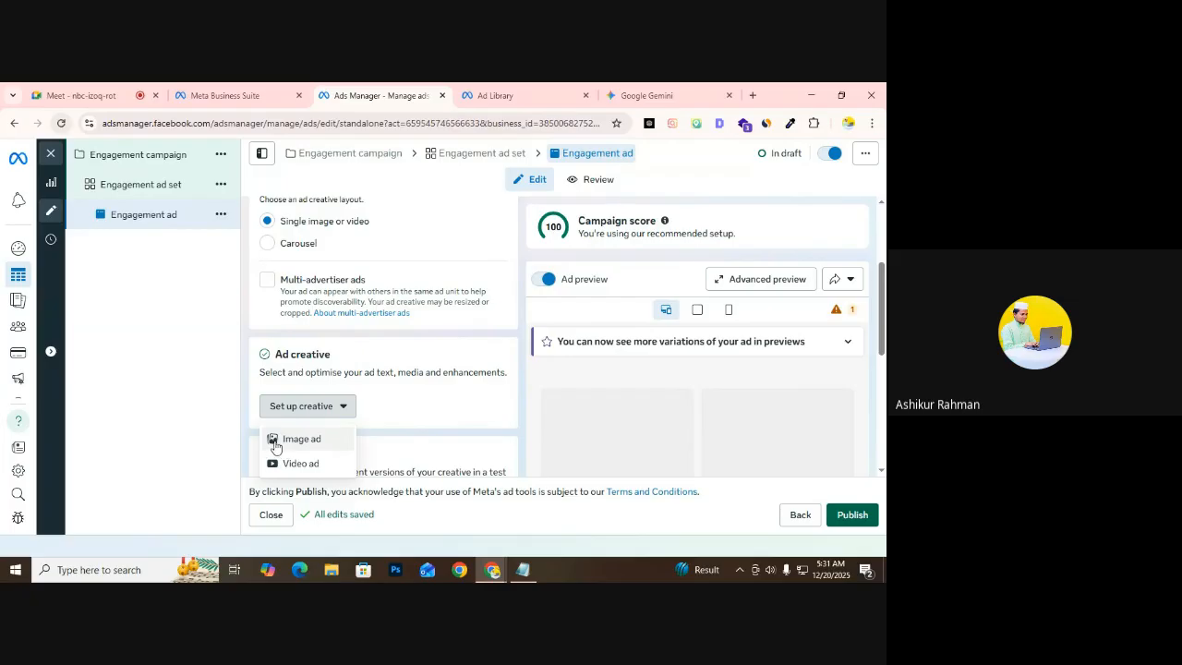
left_click(295, 440)
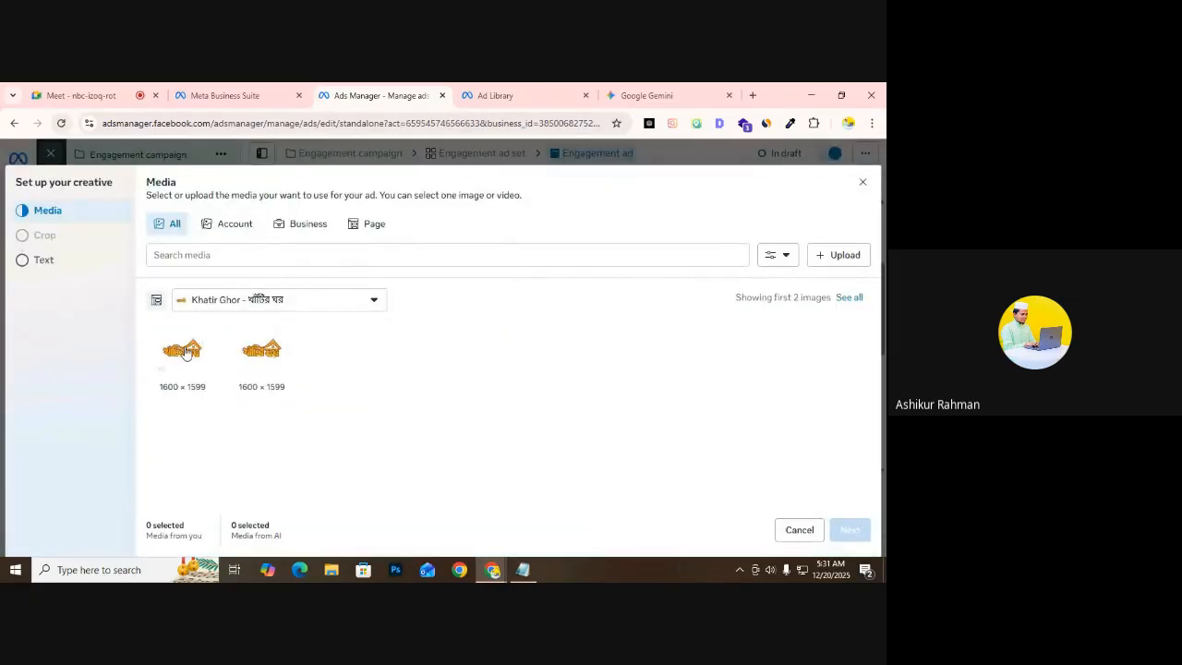
Upload the product tub image starting with 028fda90 from the Desktop as the ad's media and continue to the text settings
mouse_move(192, 355)
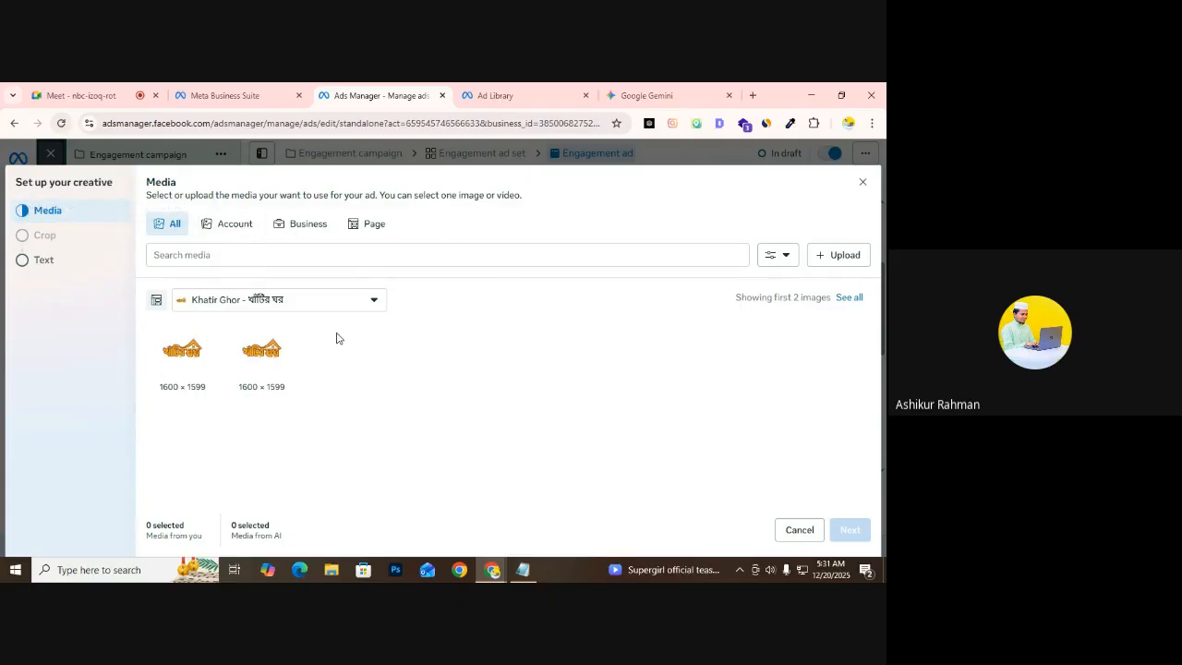
left_click(840, 266)
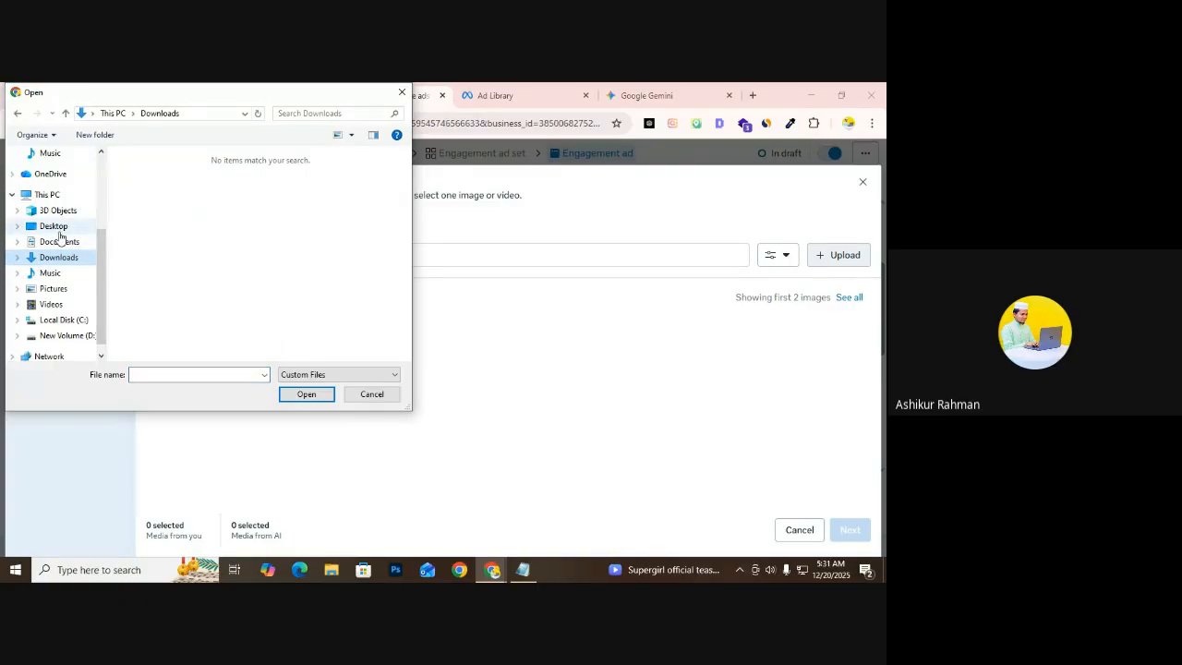
left_click(55, 226)
left_click(211, 187)
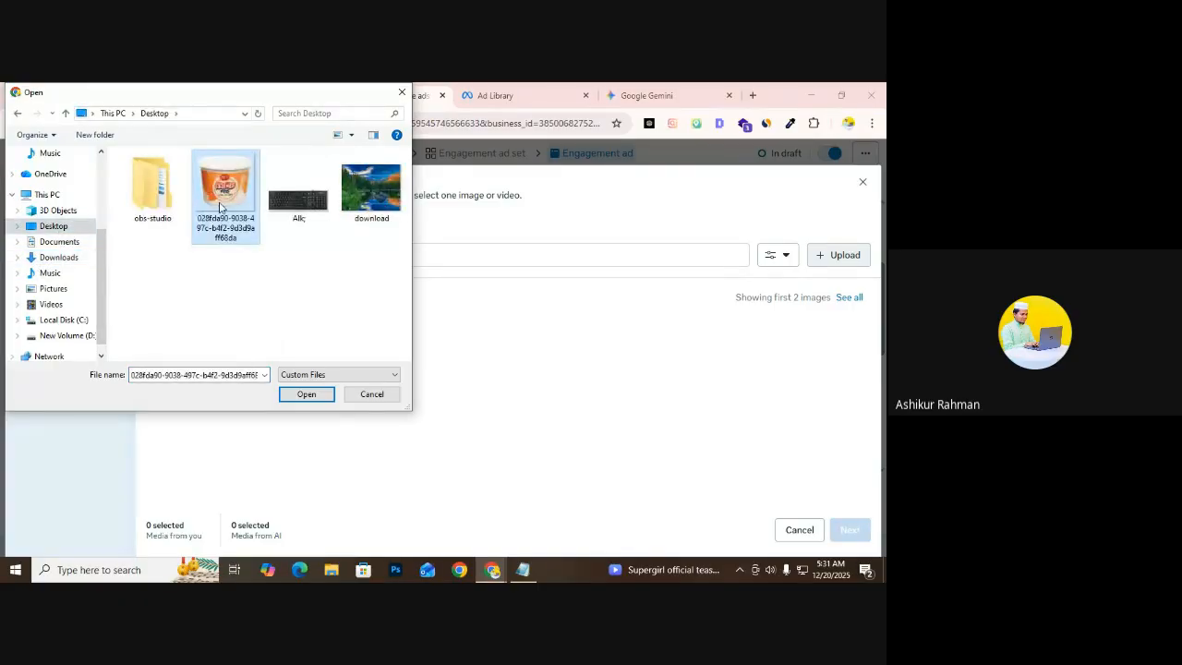
left_click(292, 394)
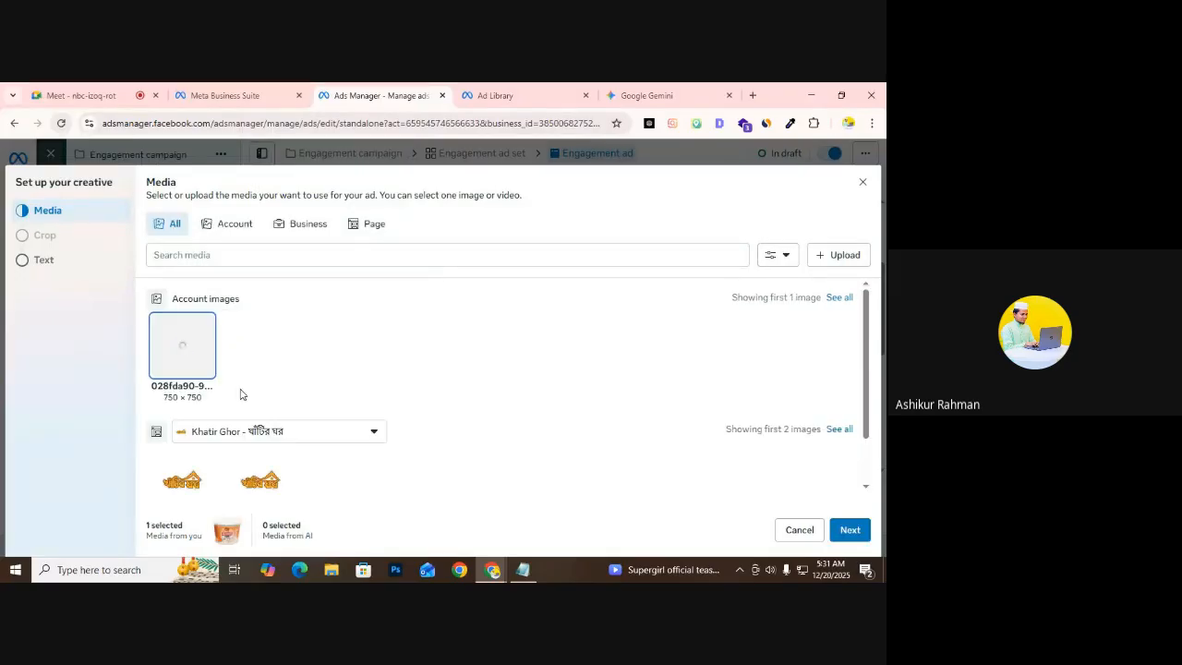
scroll(190, 388, "down", 1)
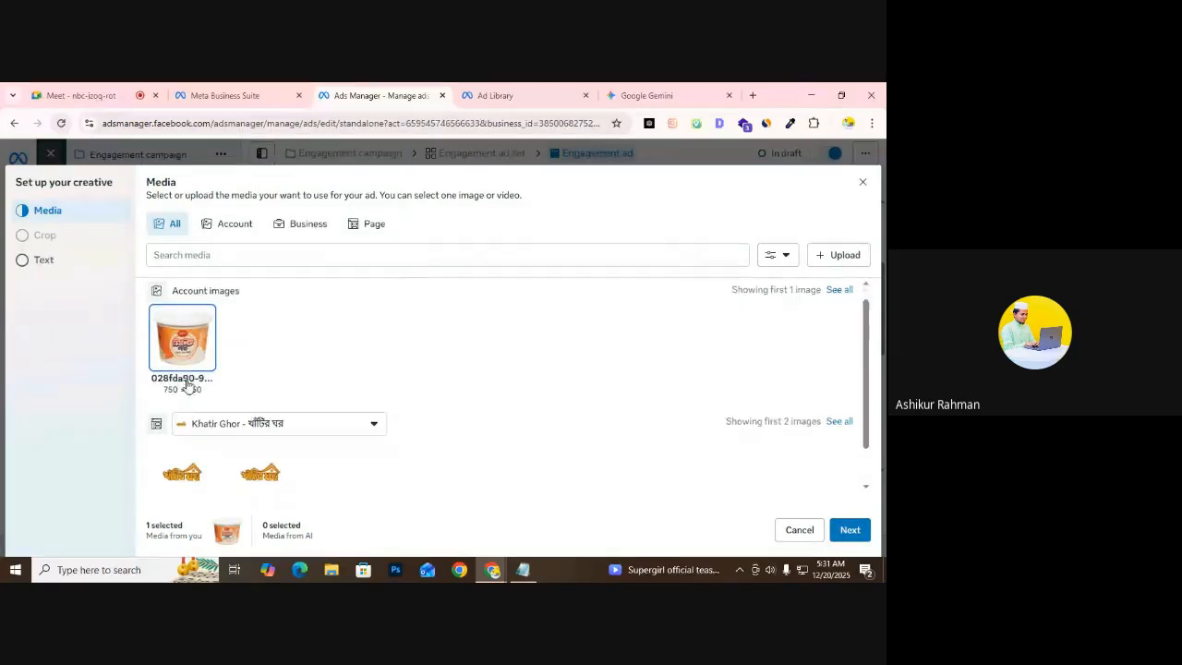
scroll(205, 382, "down", 1)
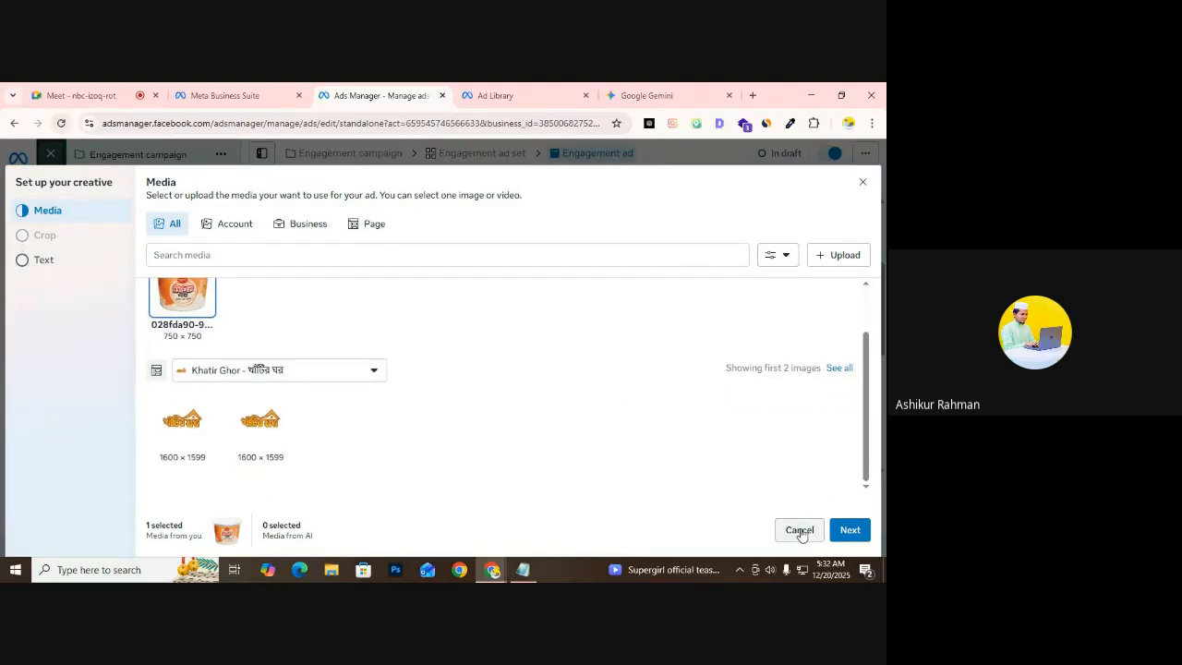
left_click(851, 531)
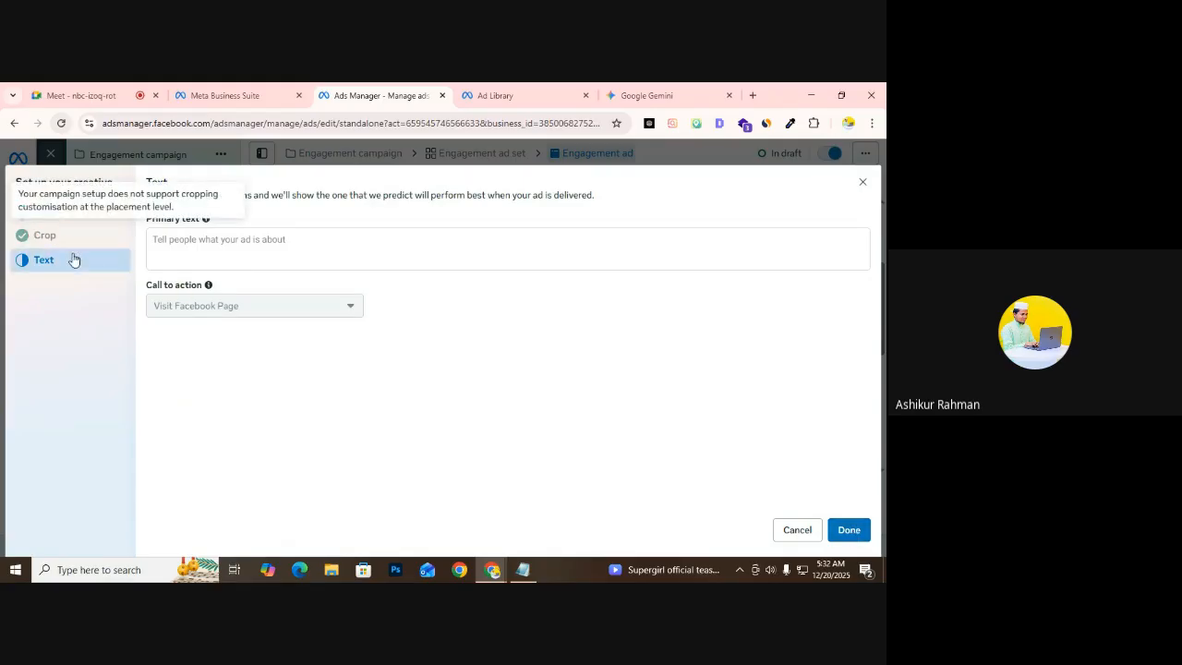
Switch to Ad Library and copy the Bengali headline of a December 2025 ghee ad using on-screen text selection
left_click(159, 246)
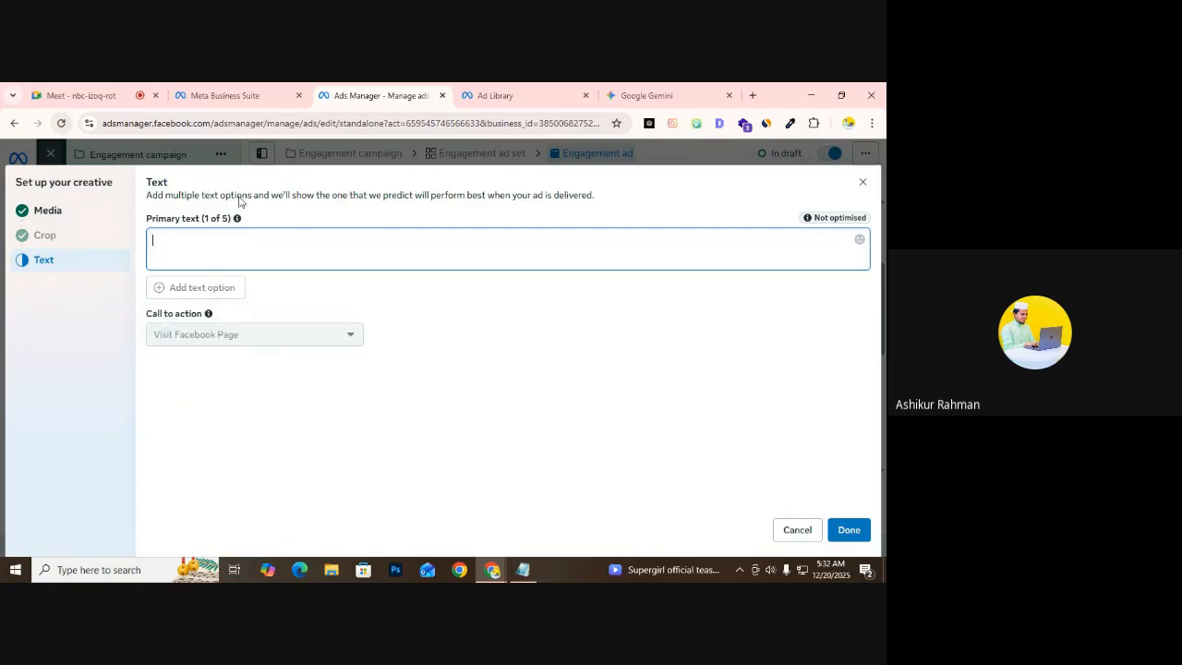
left_click(518, 96)
scroll(360, 397, "down", 5)
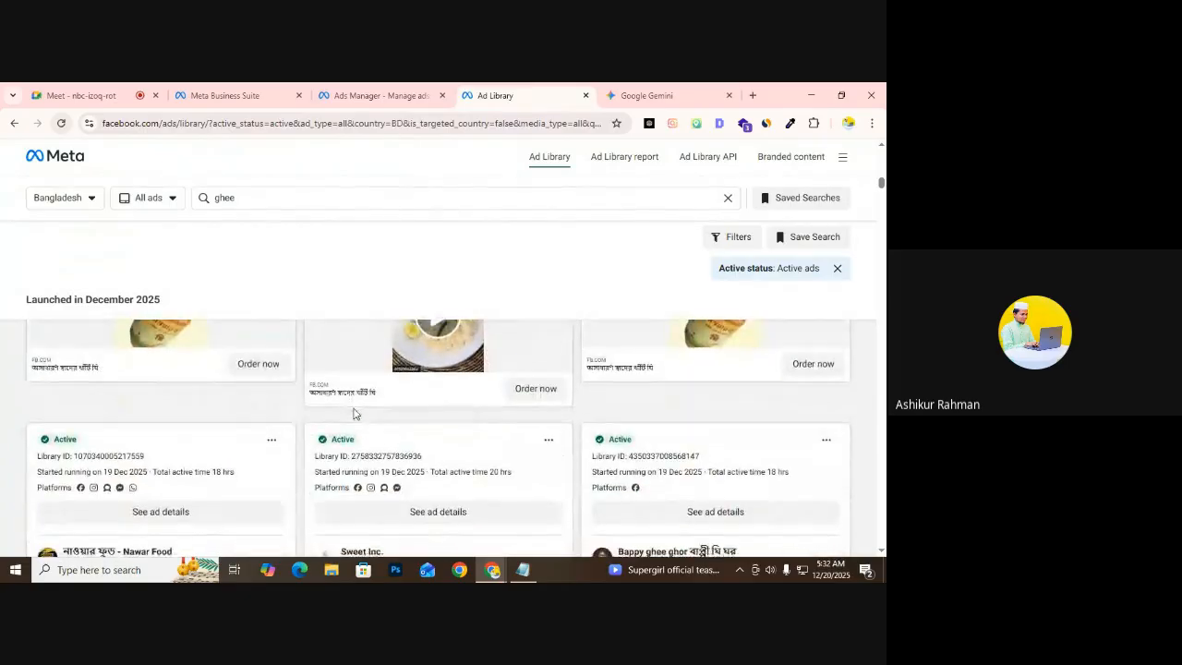
scroll(367, 363, "up", 1)
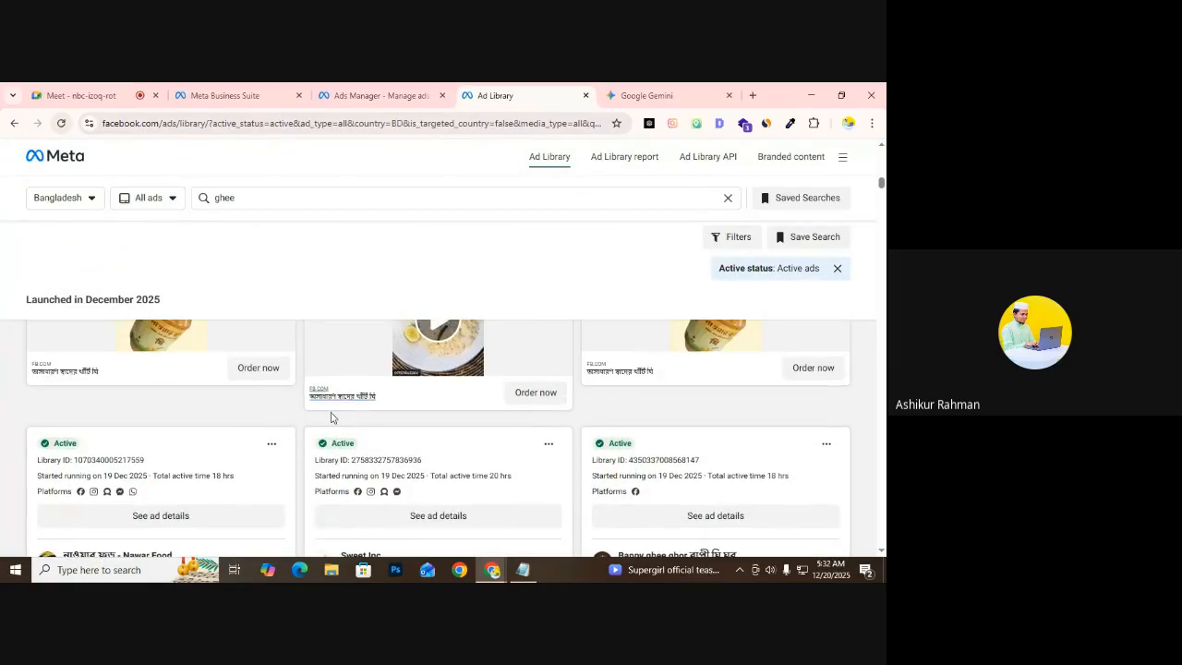
right_click(279, 404)
left_click(316, 319)
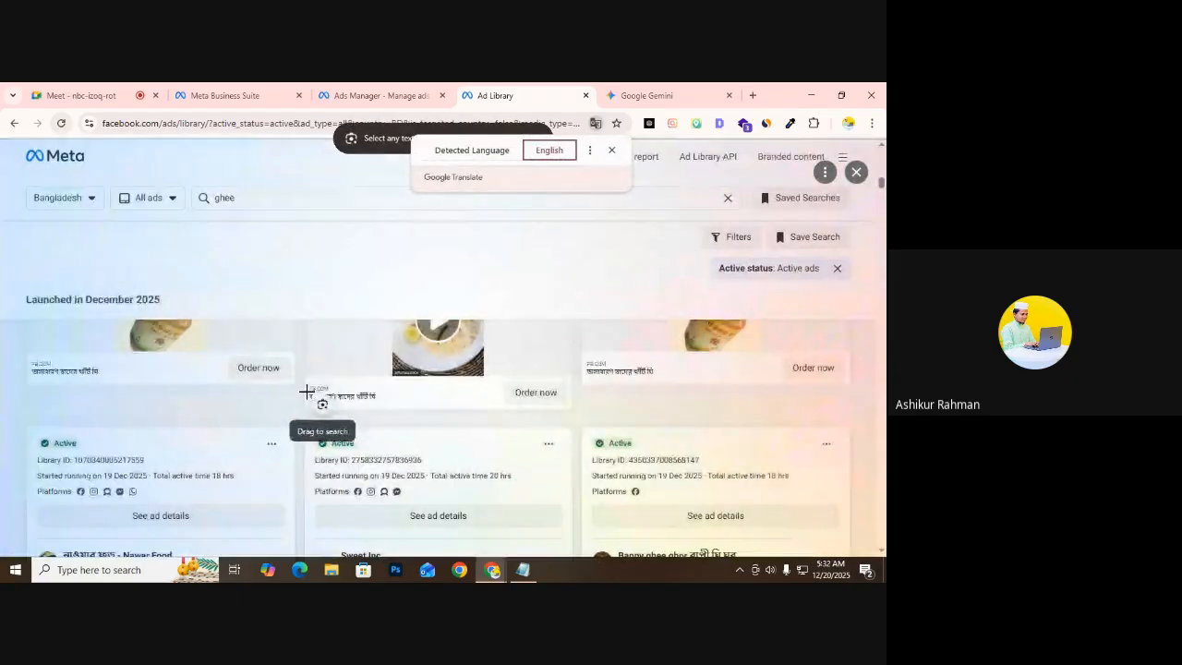
left_click_drag(306, 393, 386, 403)
left_click(256, 406)
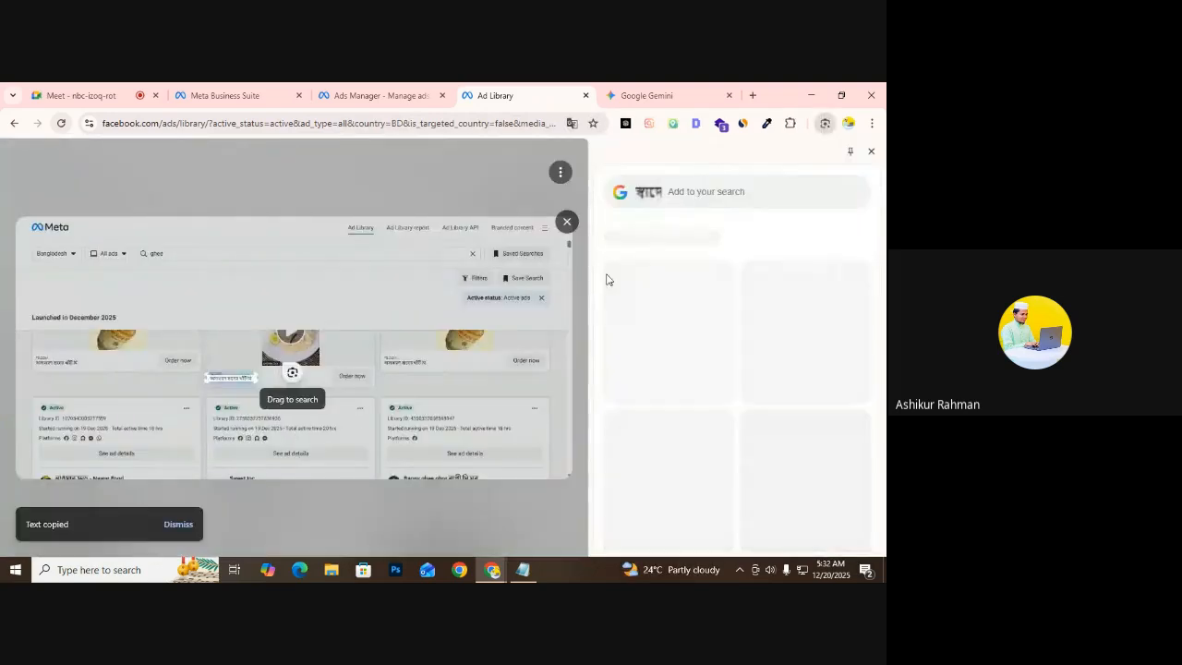
left_click(871, 151)
Return to Ads Manager and paste the copied headline অসাধারণ স্বাদের খাঁটি ঘি as the ad's primary text
left_click(361, 97)
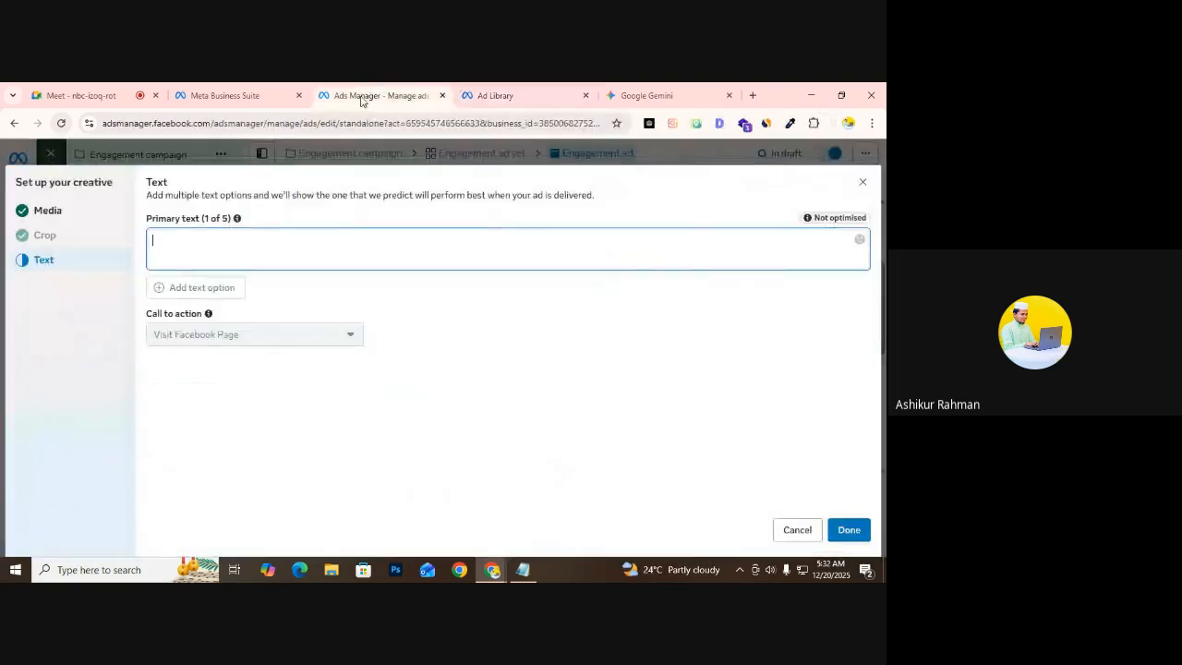
left_click(182, 244)
key("ctrl+v")
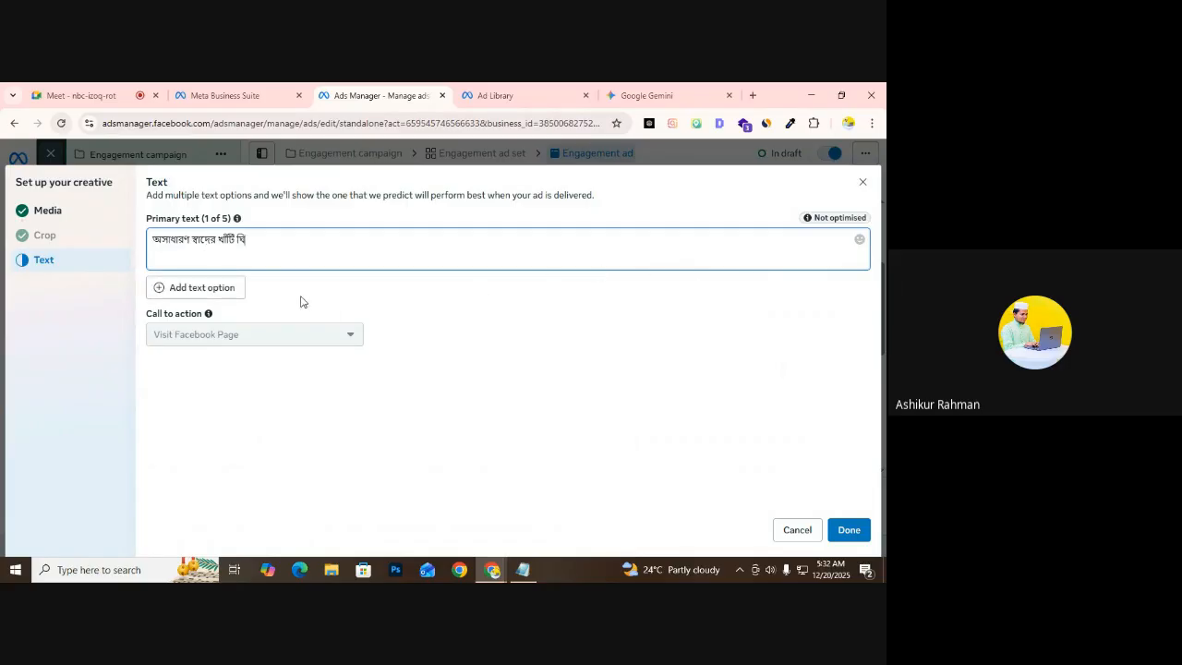
Try adding a second primary text option, remove it, and finish the creative setup with the single primary text
left_click(229, 290)
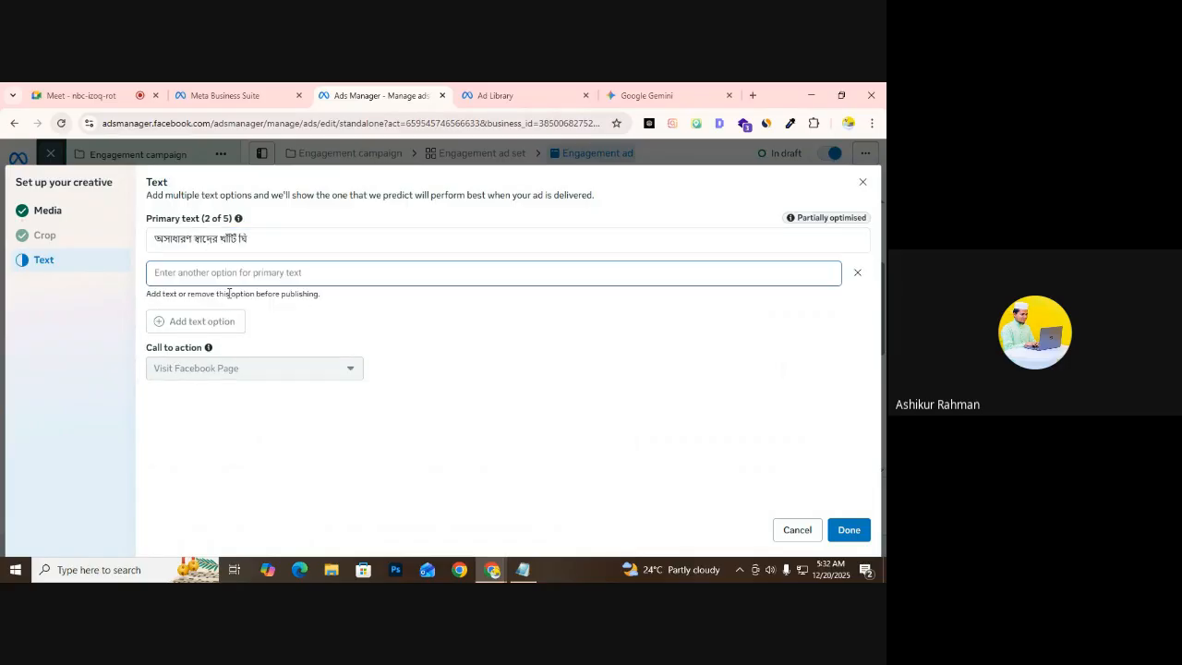
left_click(857, 273)
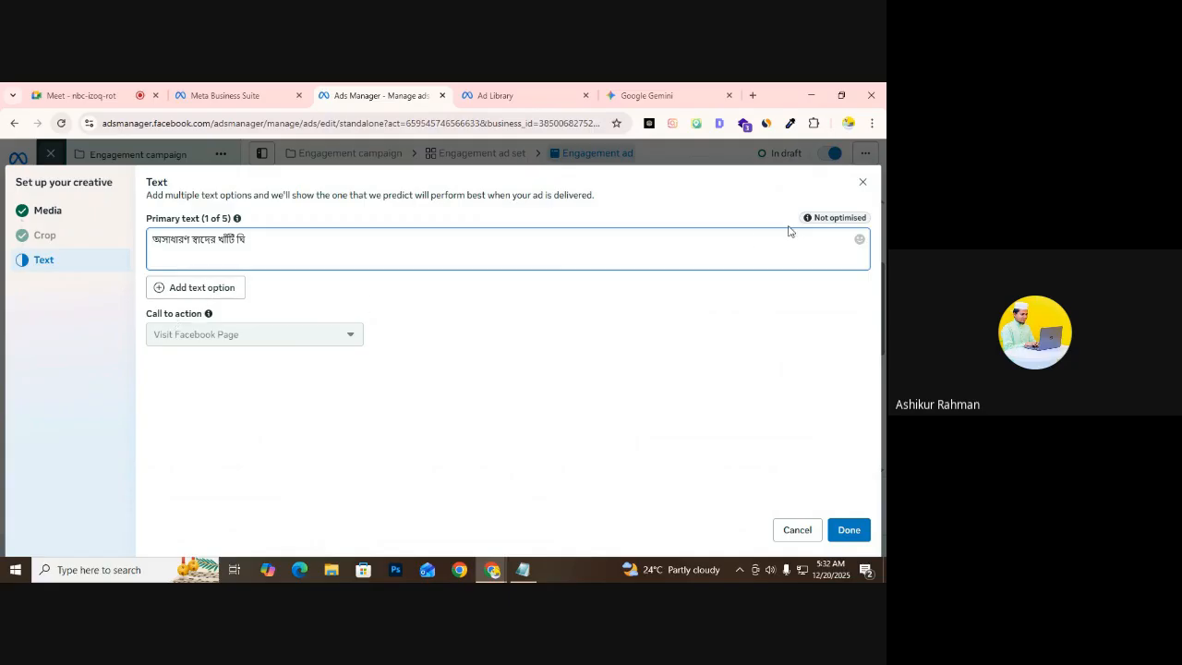
left_click(222, 343)
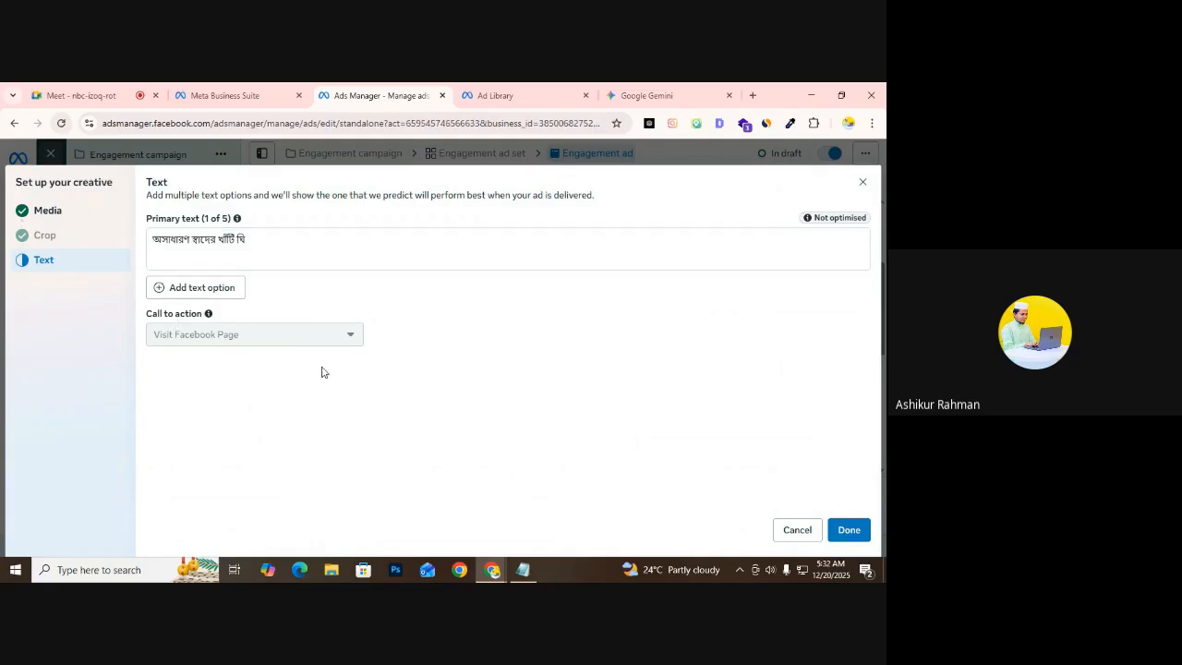
left_click(848, 530)
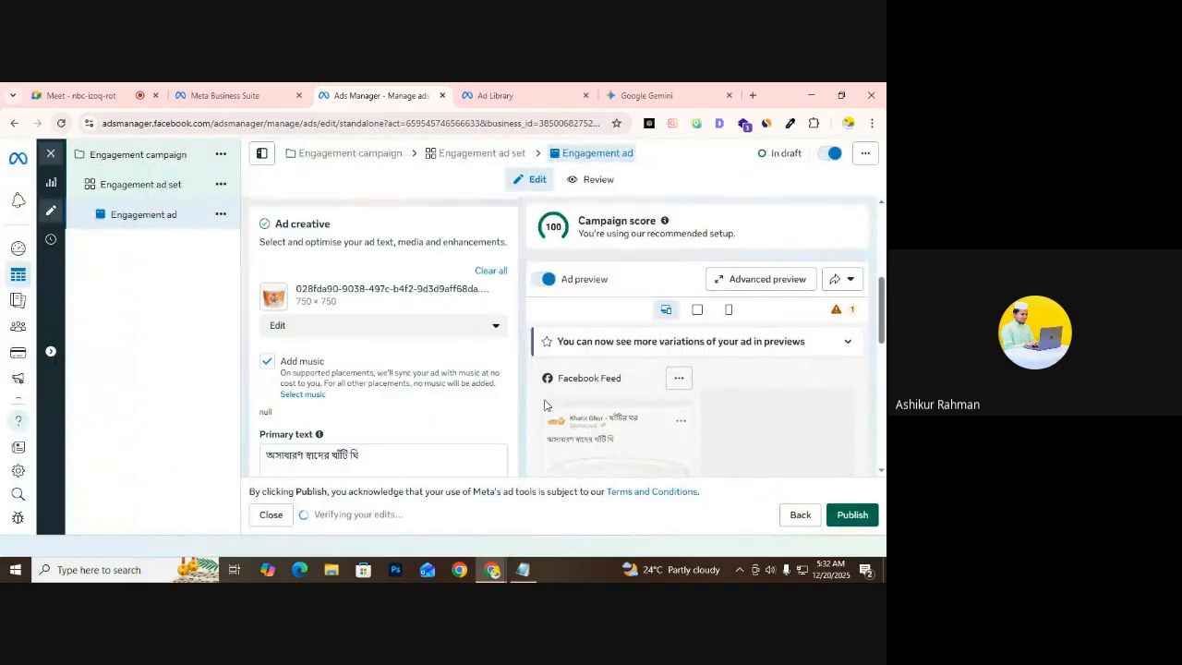
Review the Engagement ad's preview, format and ad creative settings
scroll(642, 368, "down", 3)
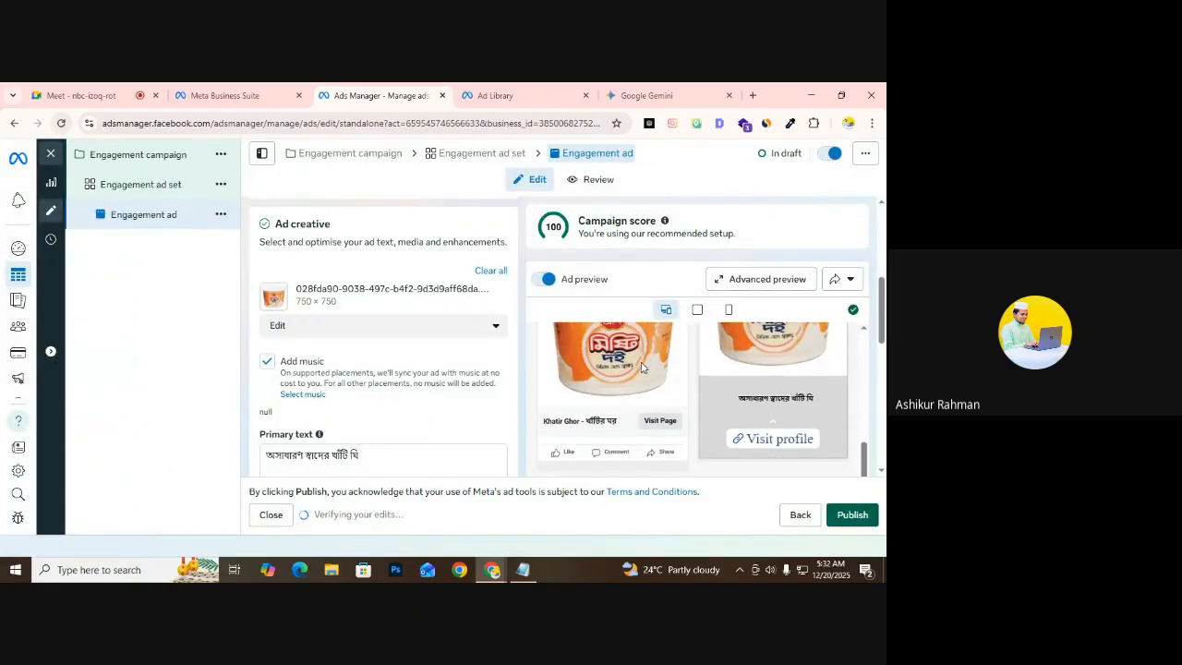
scroll(616, 369, "up", 2)
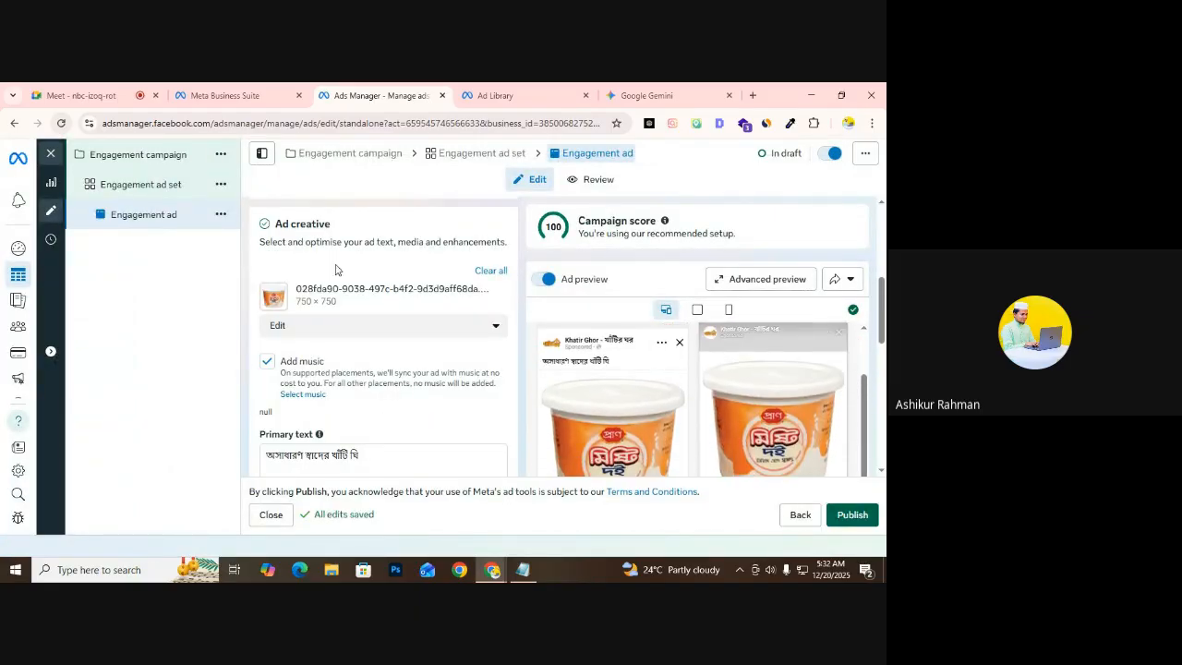
scroll(321, 342, "up", 1)
scroll(314, 314, "up", 2)
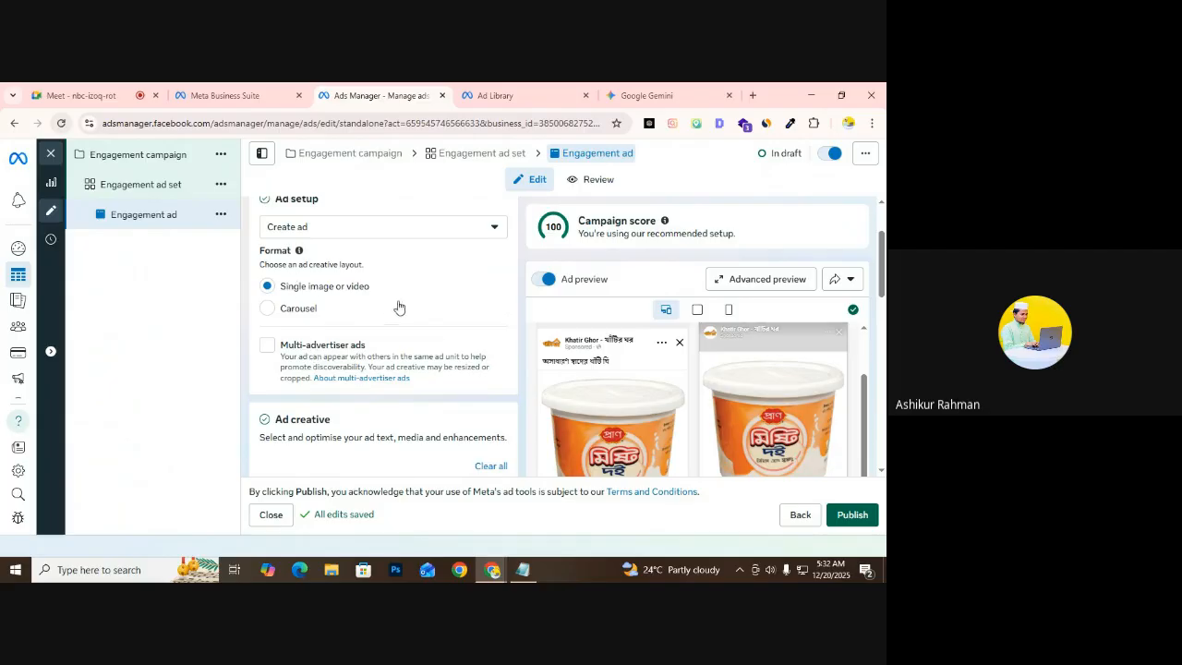
scroll(369, 314, "down", 2)
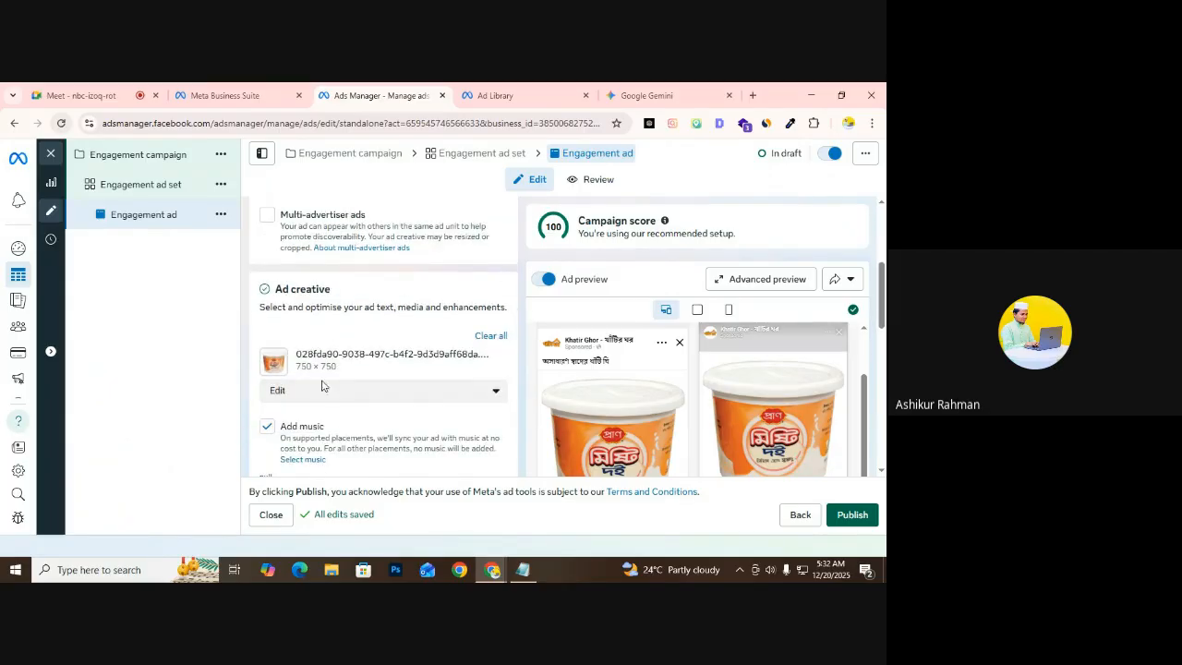
scroll(322, 386, "down", 2)
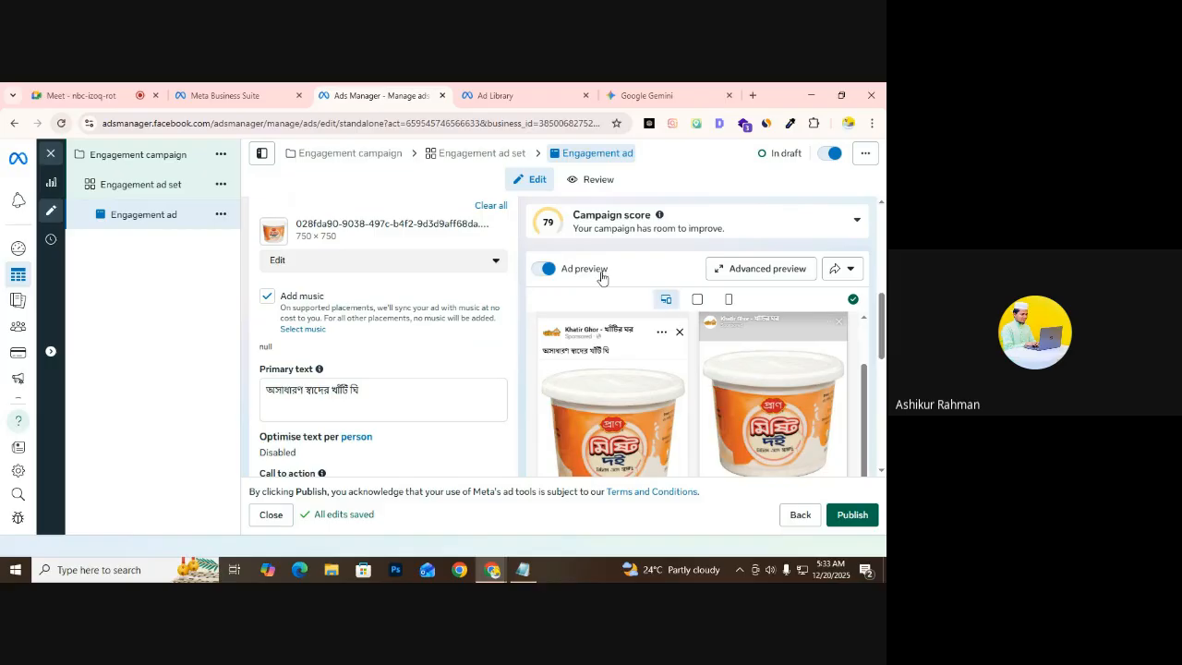
Turn the ad preview off and on again, and look through its Facebook Feed, Stories and Reels placements
left_click(545, 269)
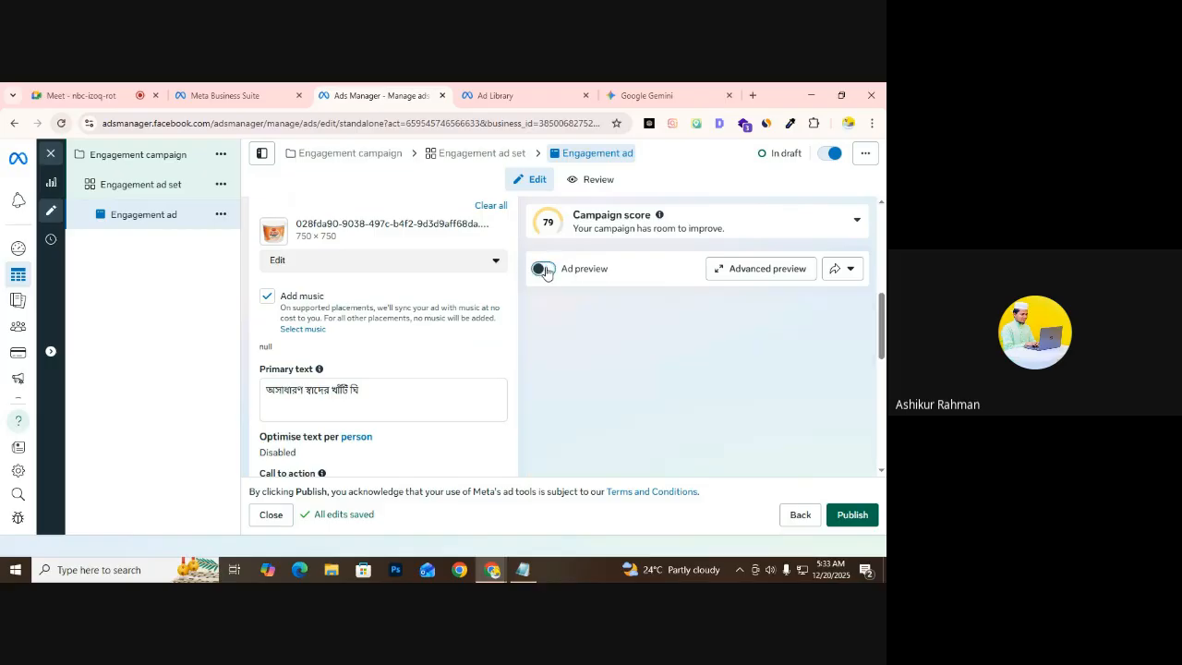
left_click(545, 269)
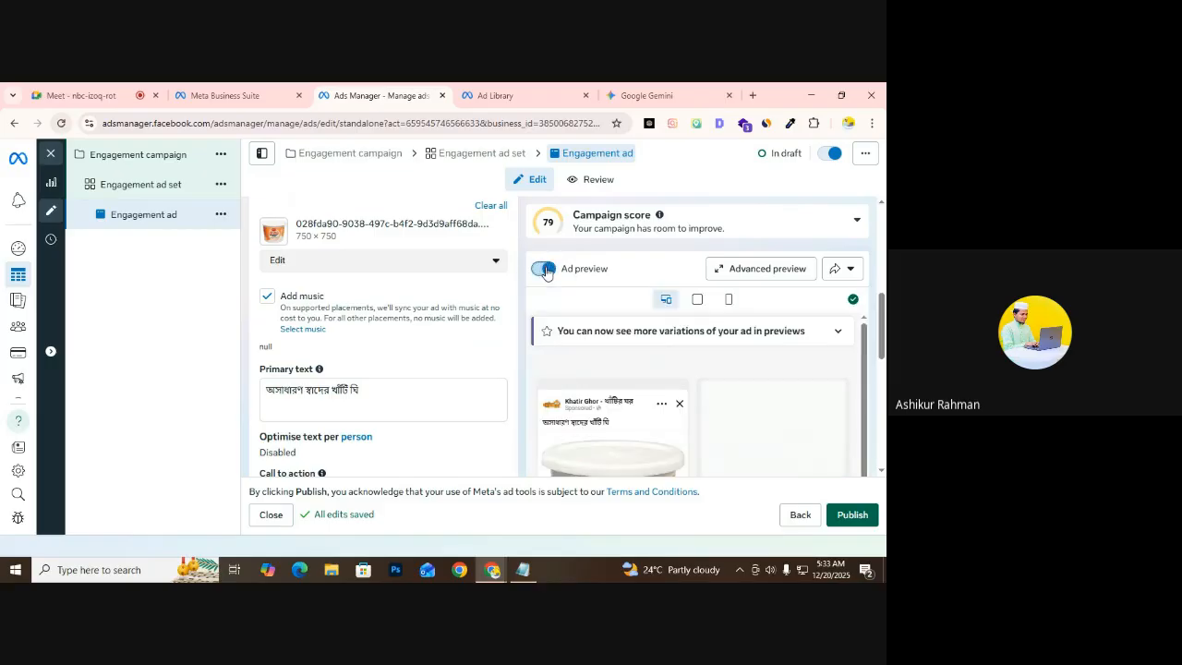
scroll(589, 301, "down", 2)
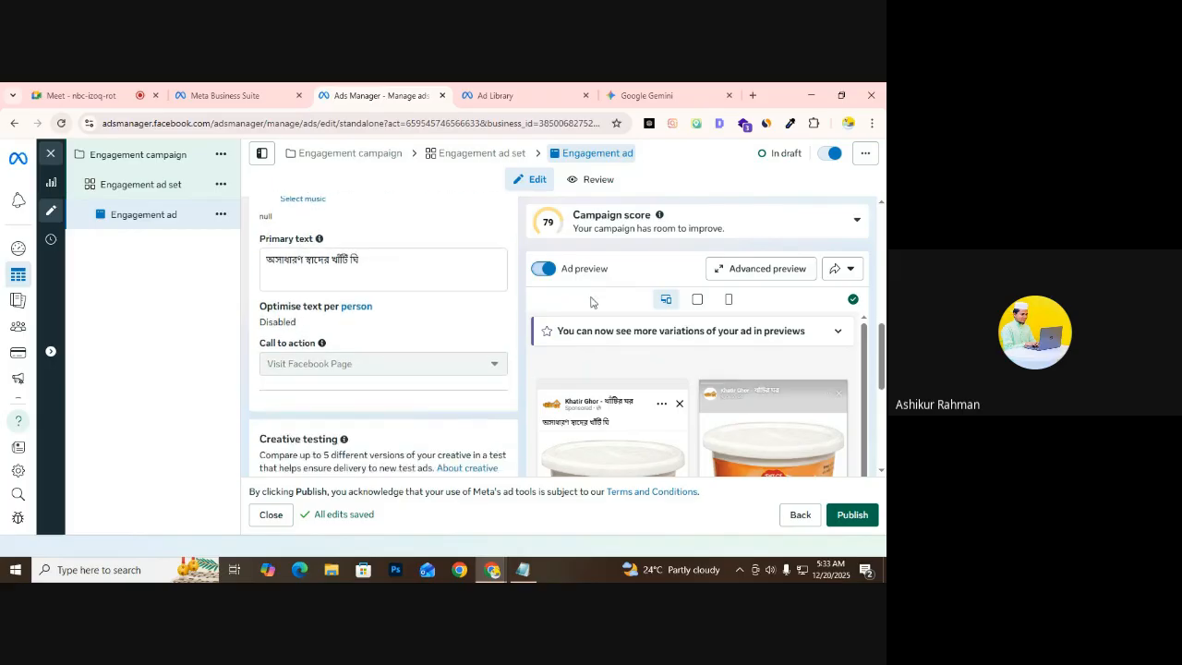
scroll(699, 327, "down", 1)
scroll(699, 327, "down", 4)
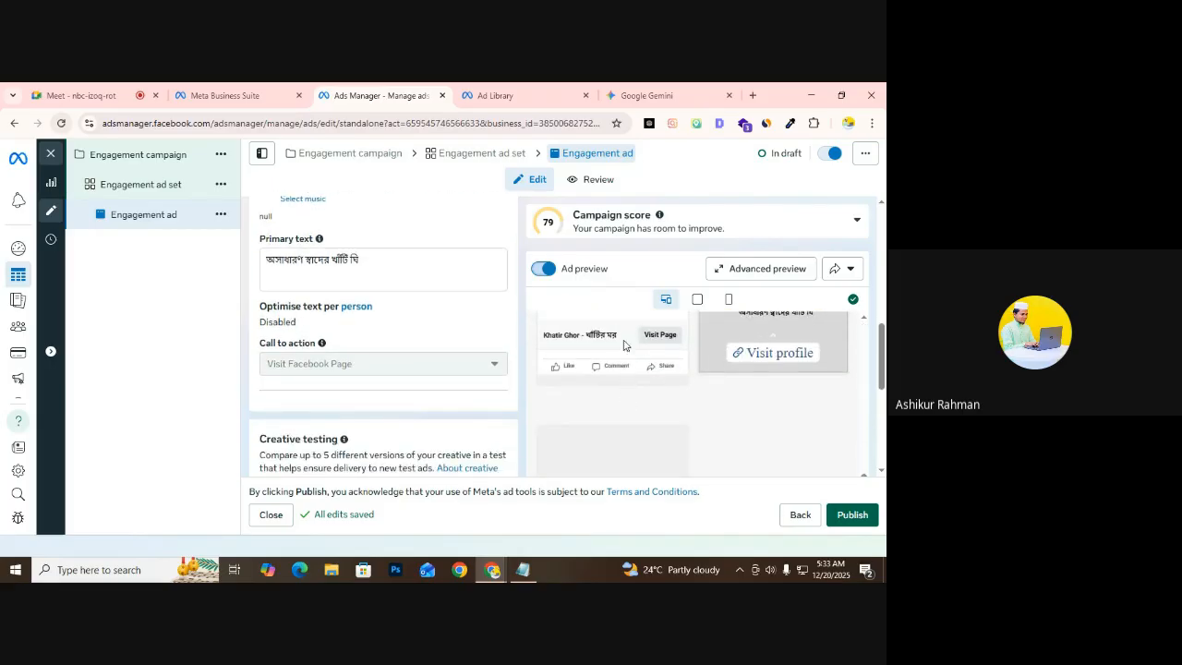
scroll(554, 351, "down", 3)
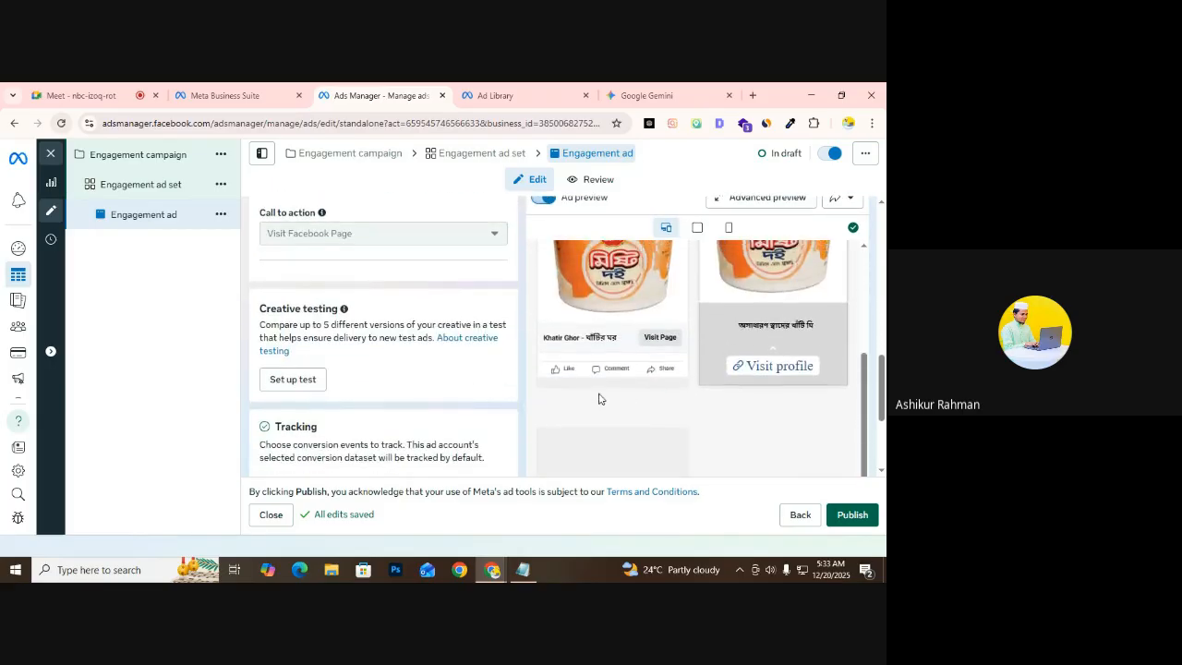
scroll(699, 351, "down", 5)
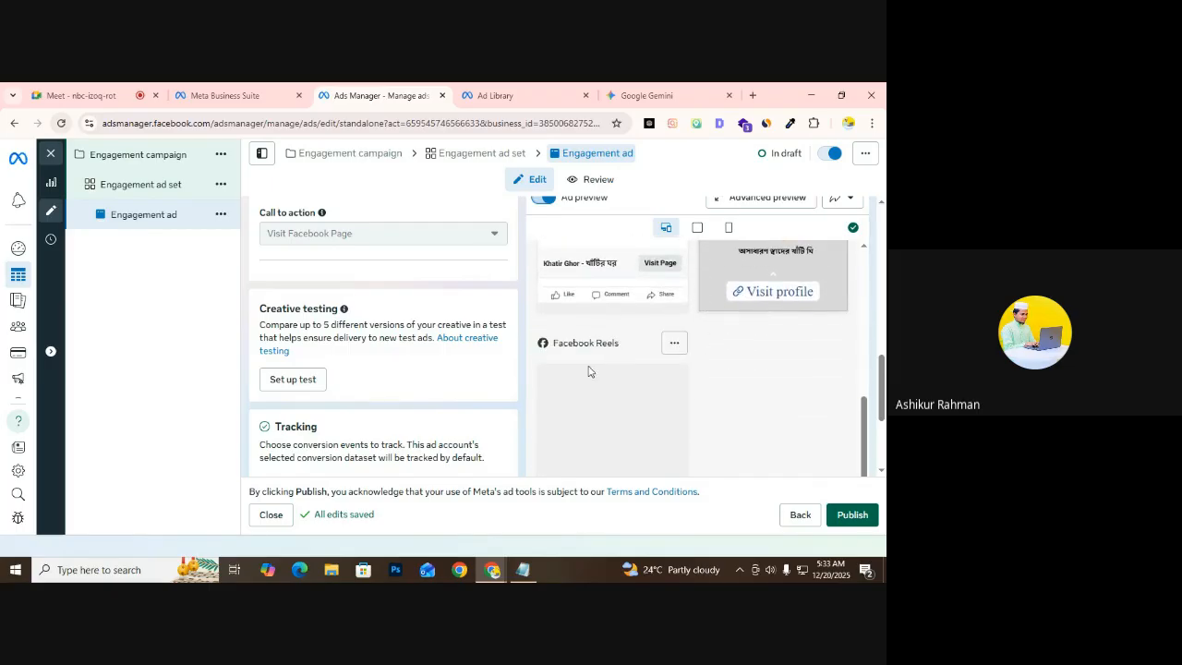
Check the Feeds preview and the Stories, Status, Reels preview, and return to the preview of all placements
left_click(699, 231)
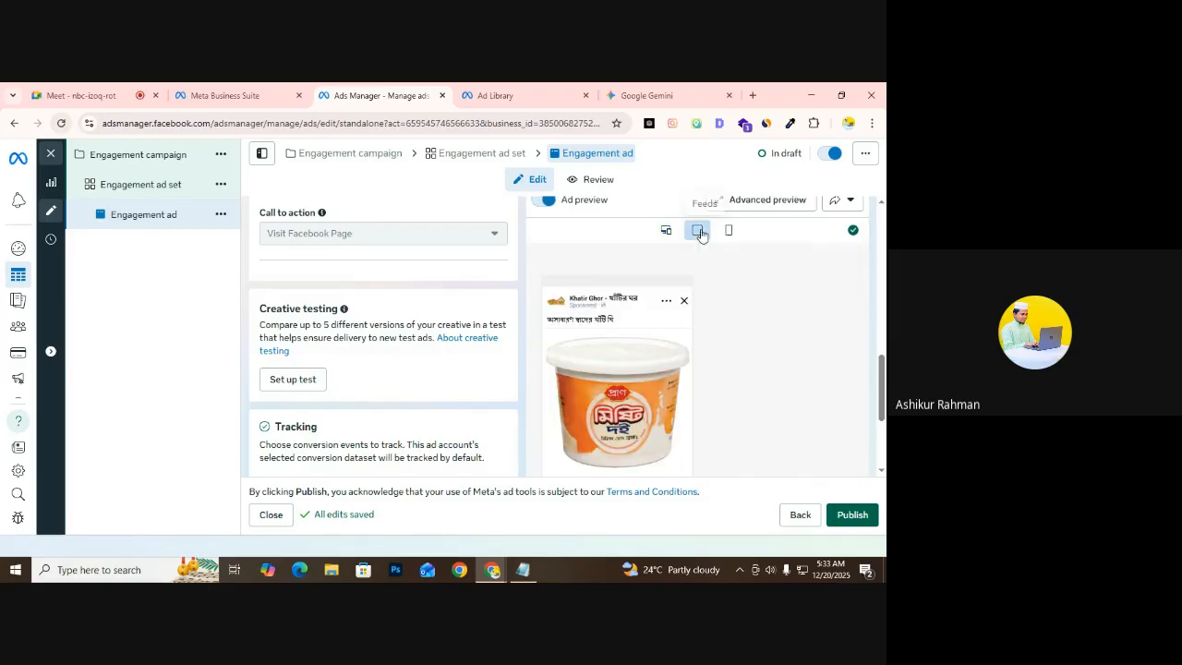
left_click(728, 230)
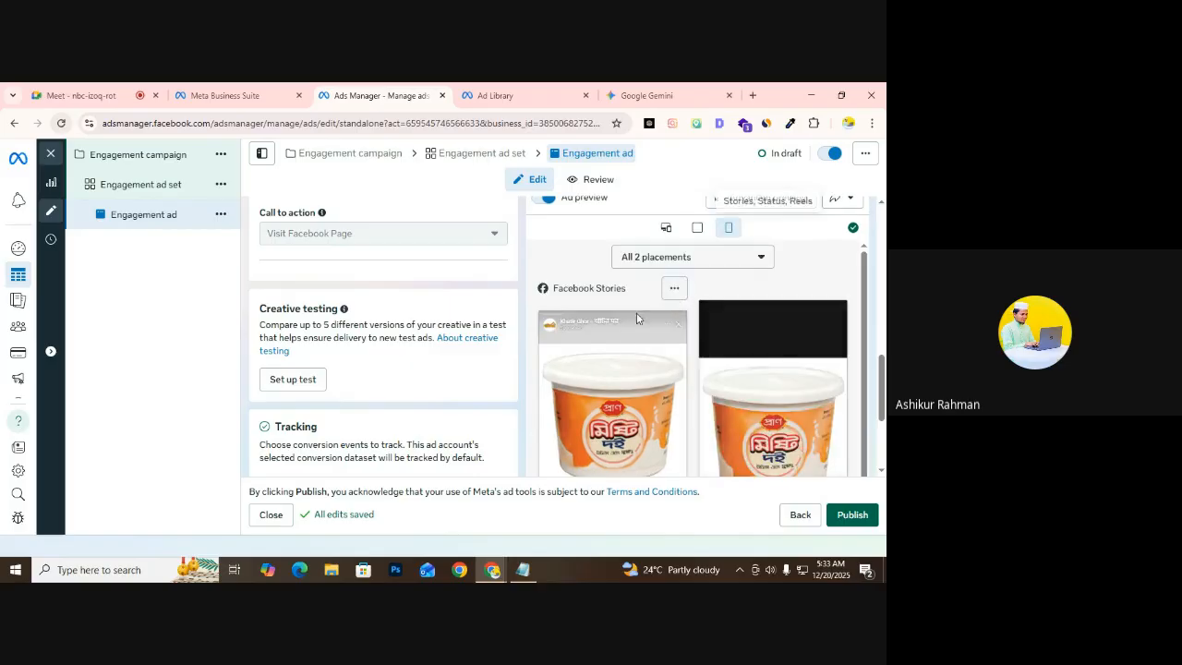
scroll(637, 319, "down", 3)
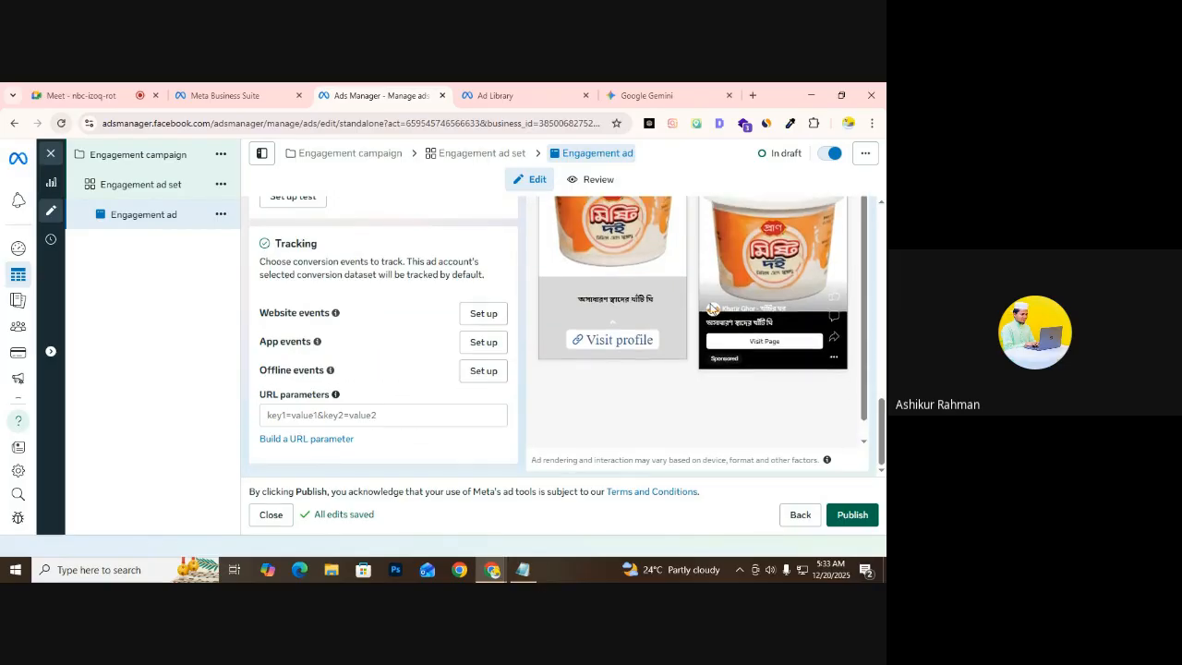
scroll(702, 307, "up", 5)
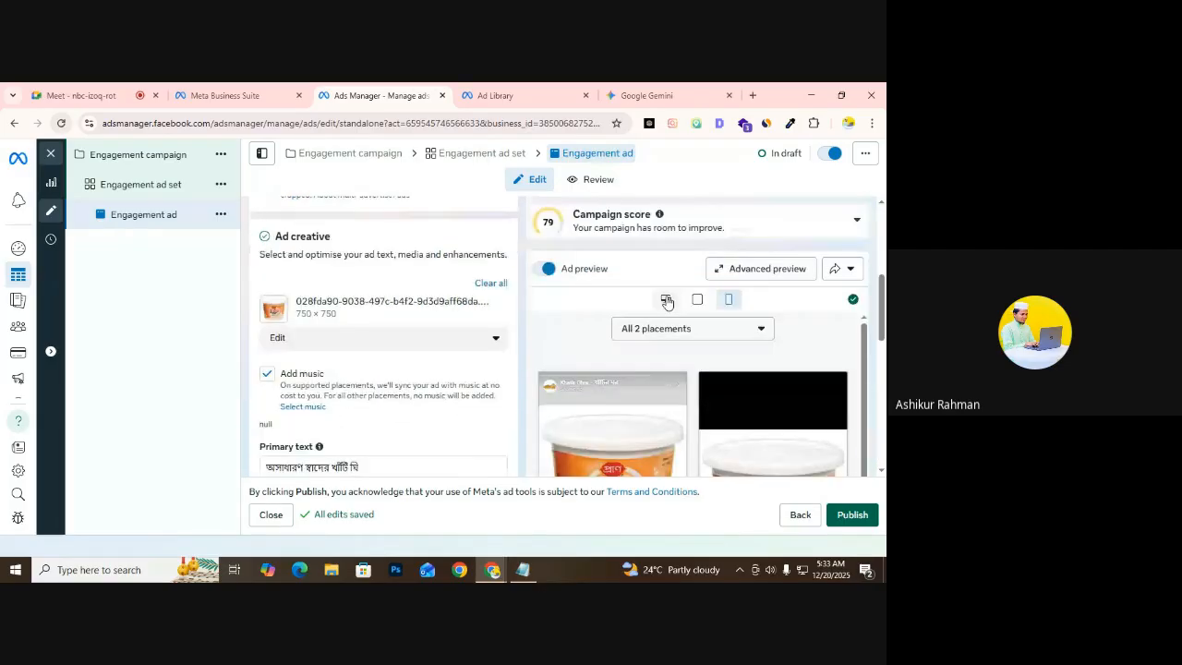
left_click(666, 300)
Try turning on Optimise text per person for the ad, check the preview, and turn it off again
scroll(496, 278, "down", 1)
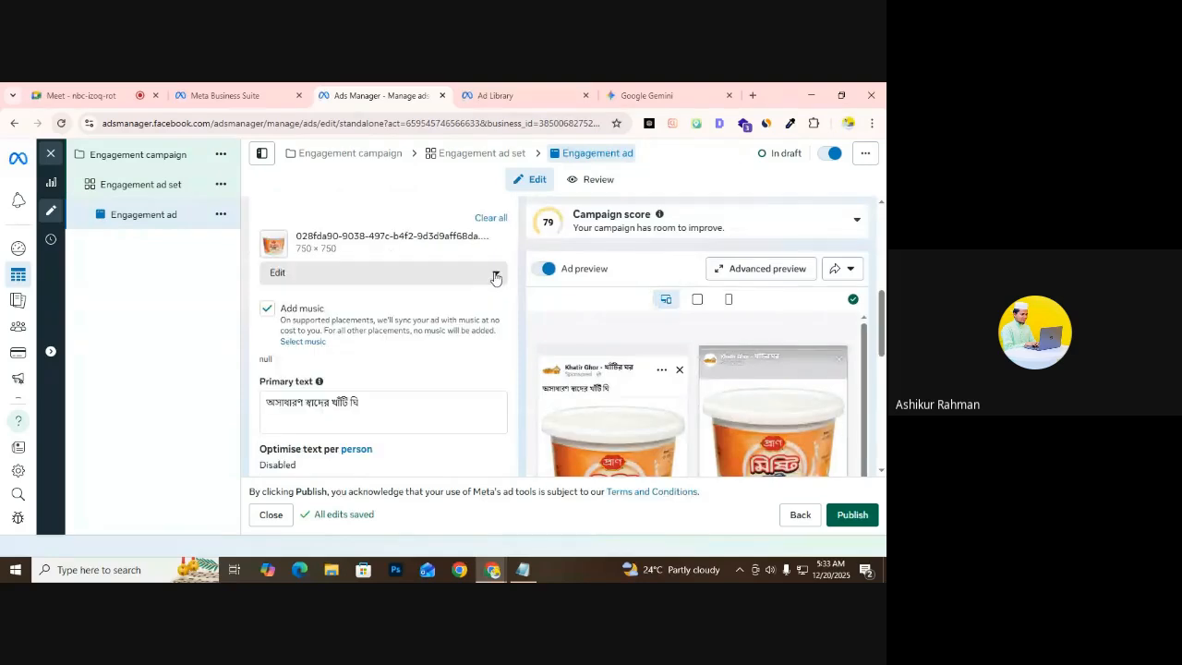
scroll(496, 278, "down", 3)
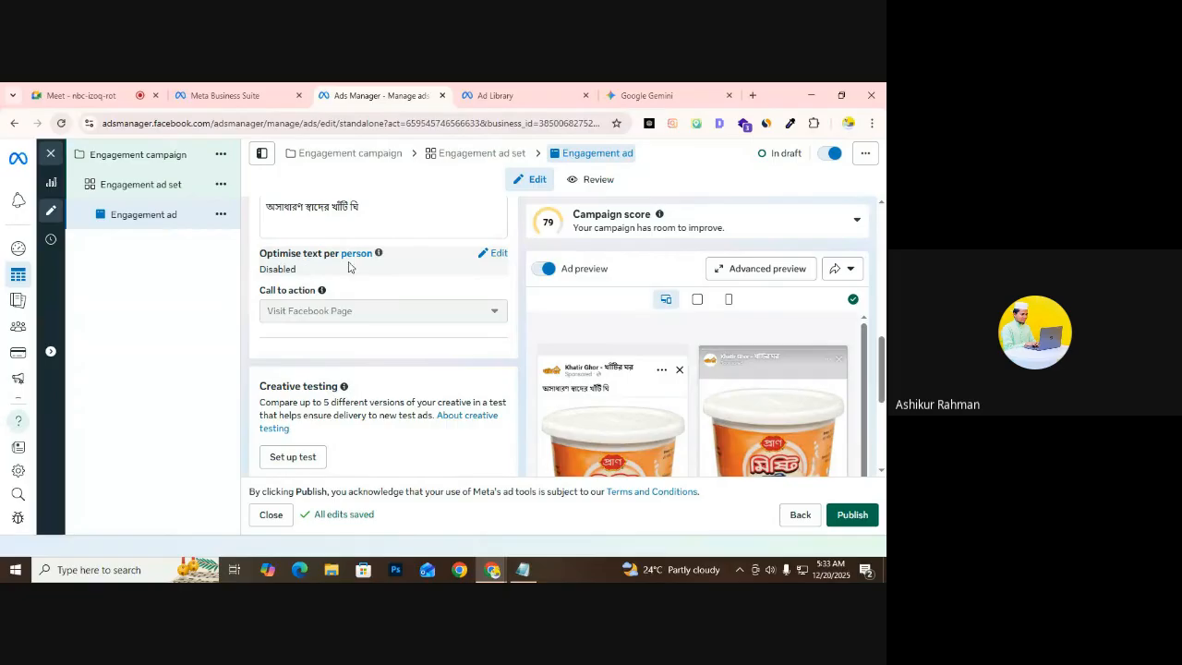
left_click(496, 253)
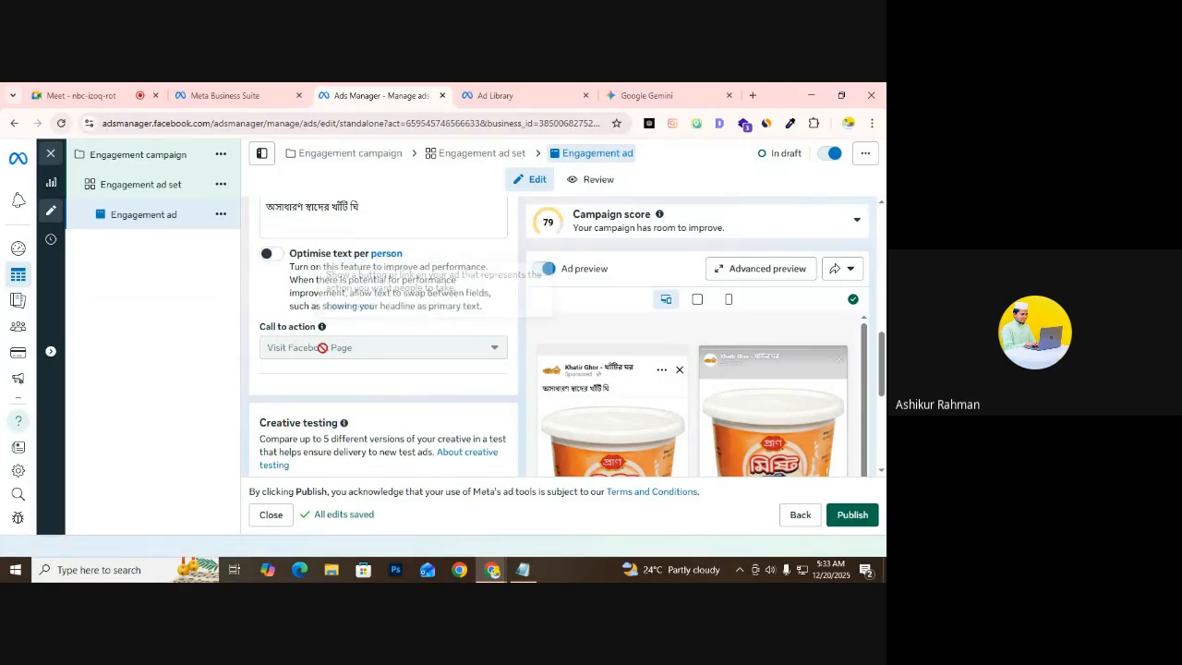
left_click(269, 254)
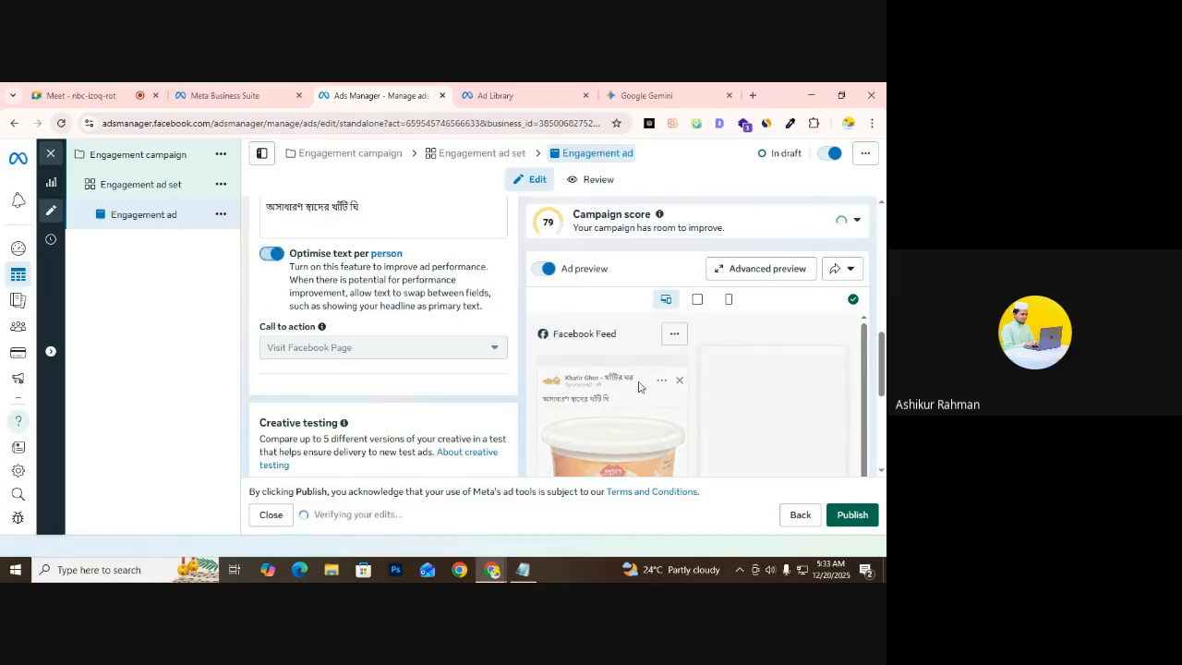
scroll(734, 377, "down", 3)
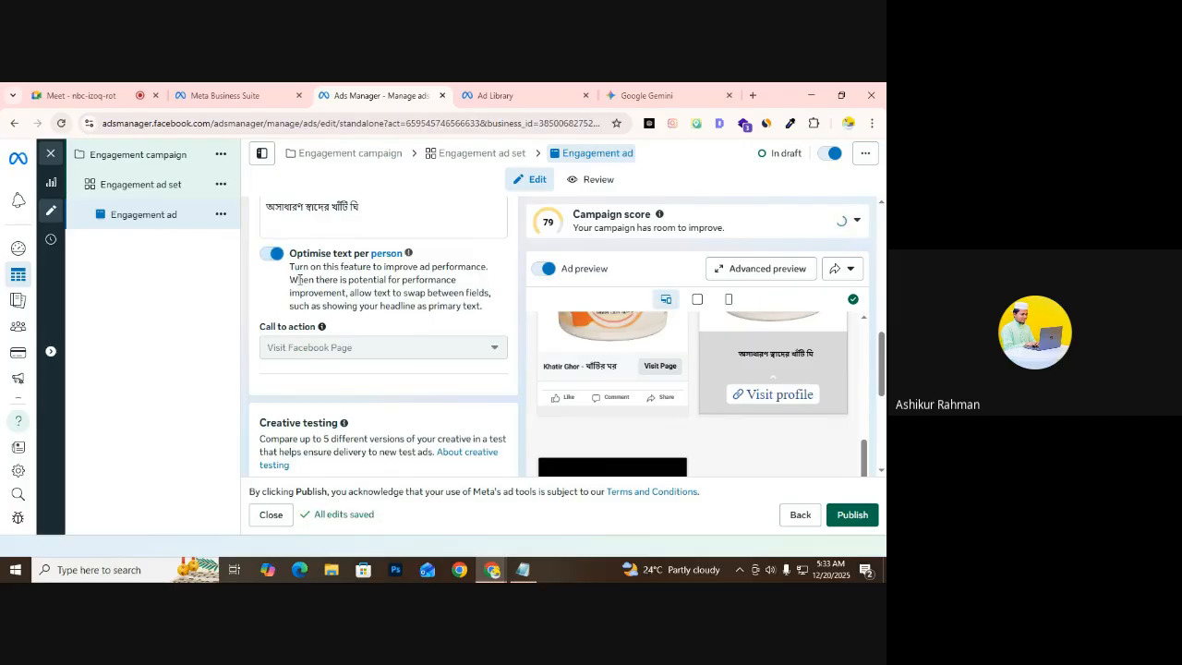
left_click(277, 254)
Review the Creative testing and Tracking sections alongside the ad's placement previews
scroll(316, 273, "down", 3)
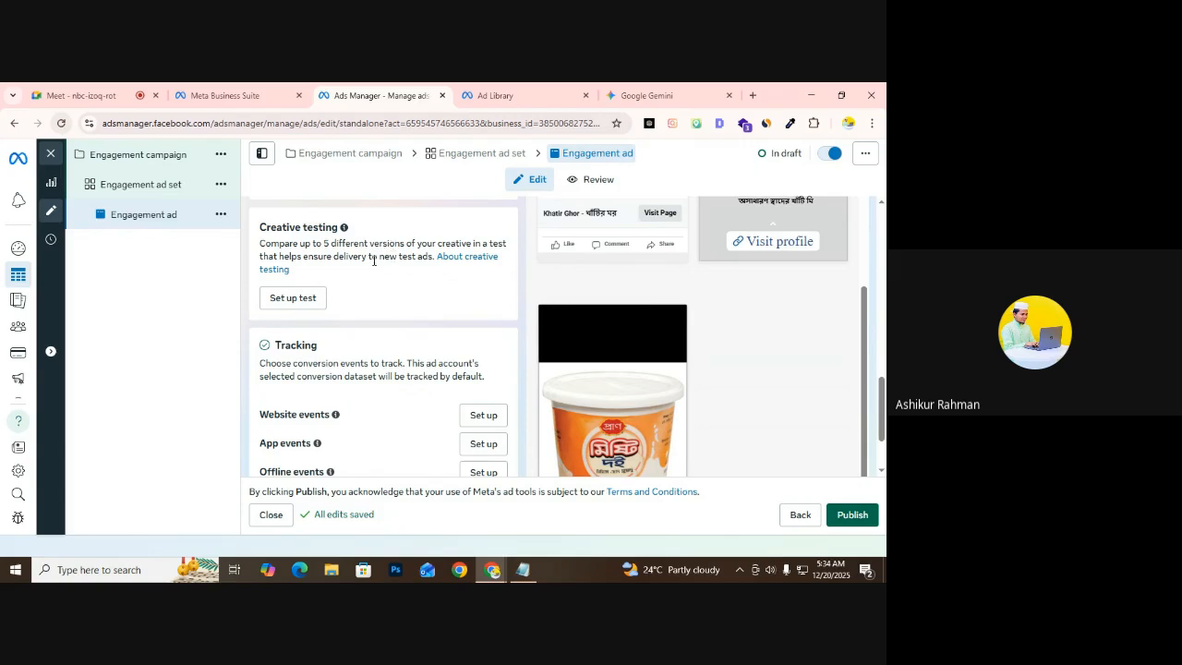
scroll(580, 386, "up", 1)
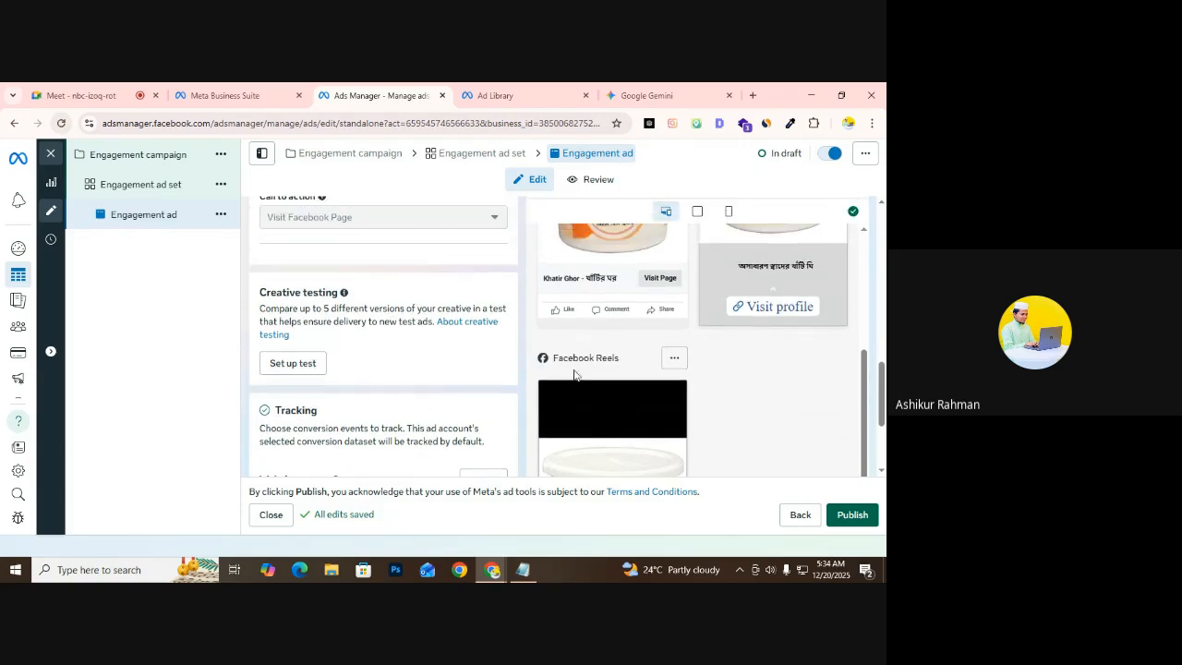
scroll(575, 392, "up", 3)
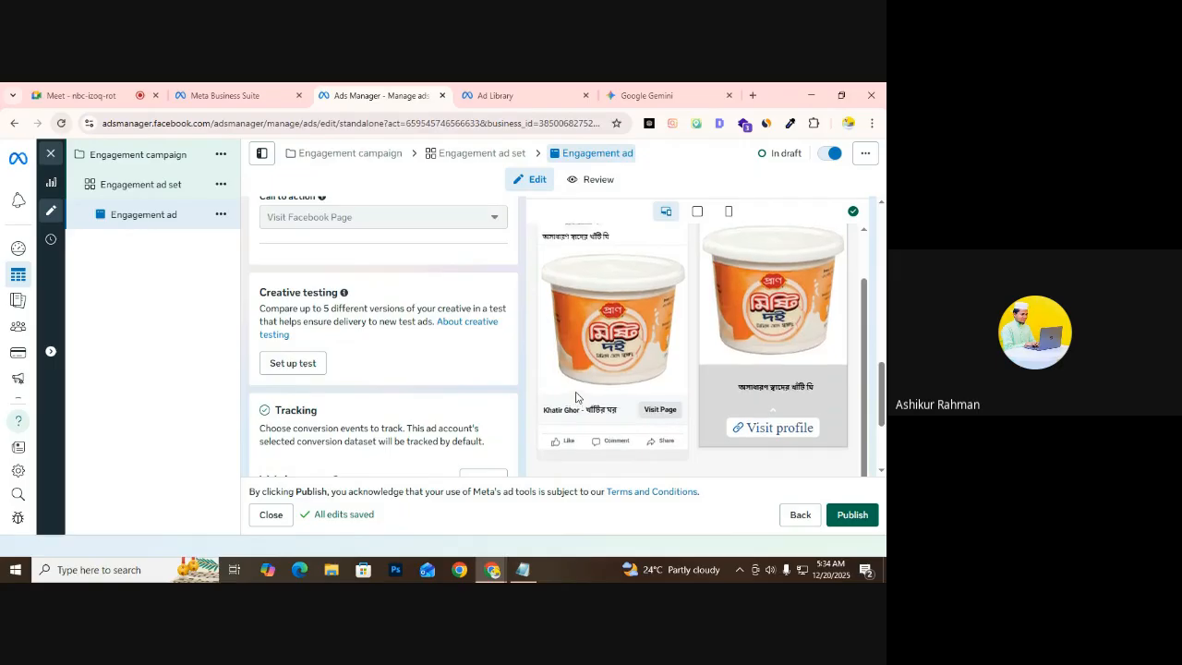
scroll(575, 392, "down", 1)
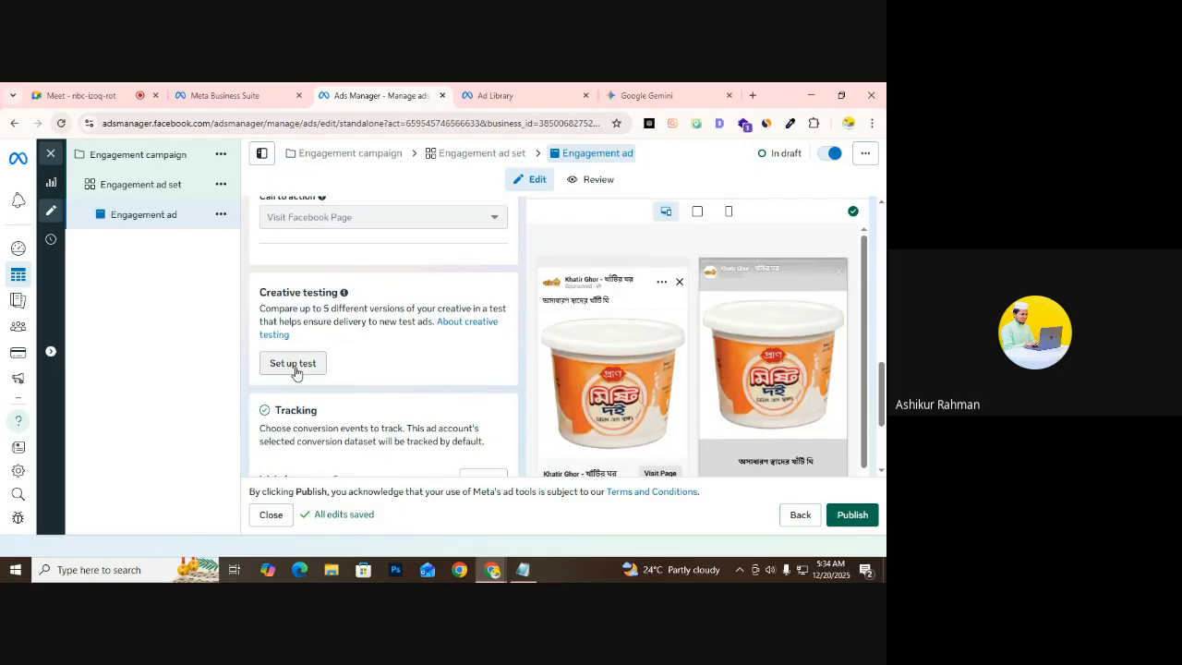
Look over the Creative test setup options for the Engagement ad and close them without creating a test
scroll(332, 305, "down", 2)
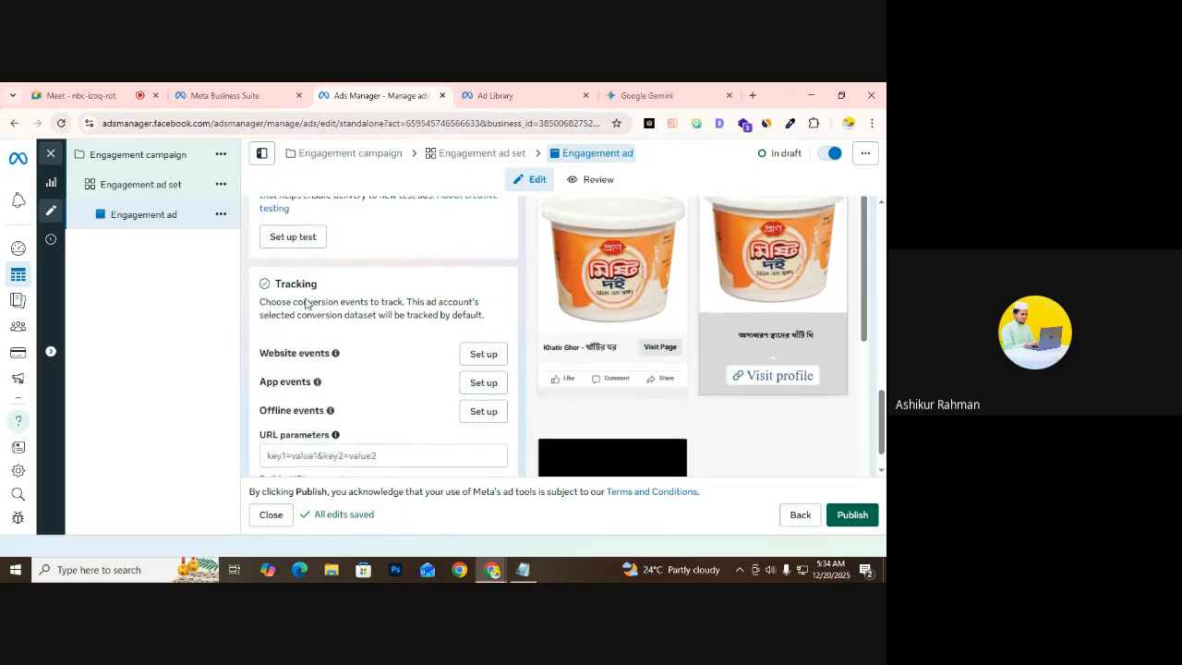
scroll(304, 306, "up", 2)
left_click(295, 298)
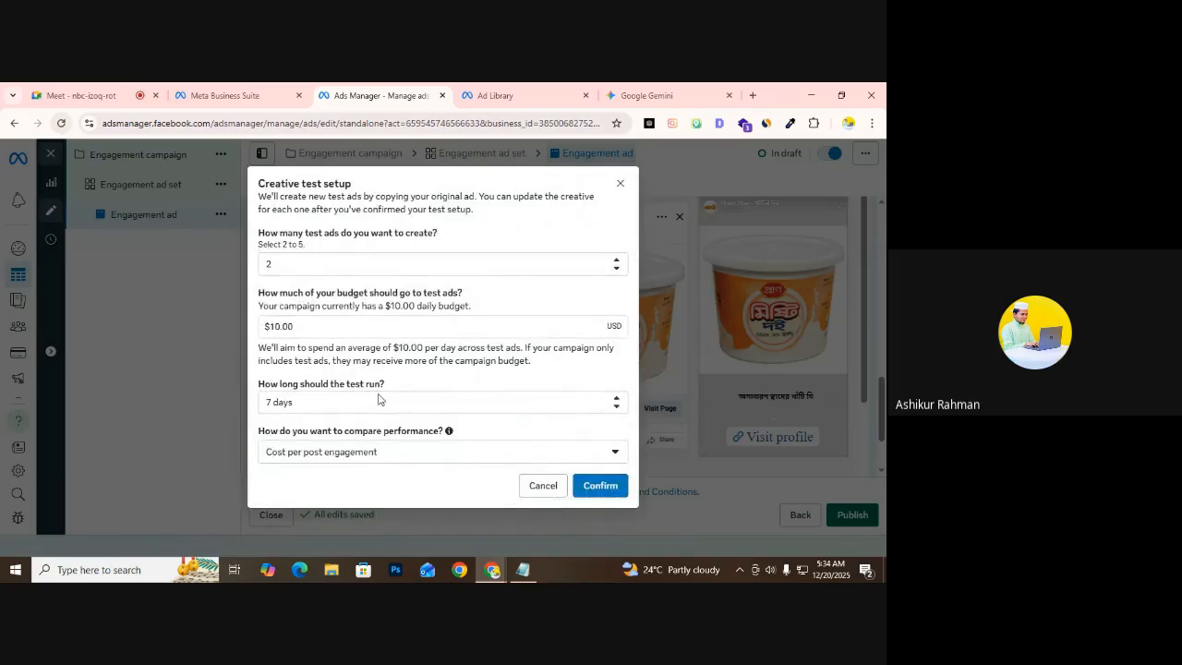
left_click(621, 186)
scroll(277, 296, "up", 2)
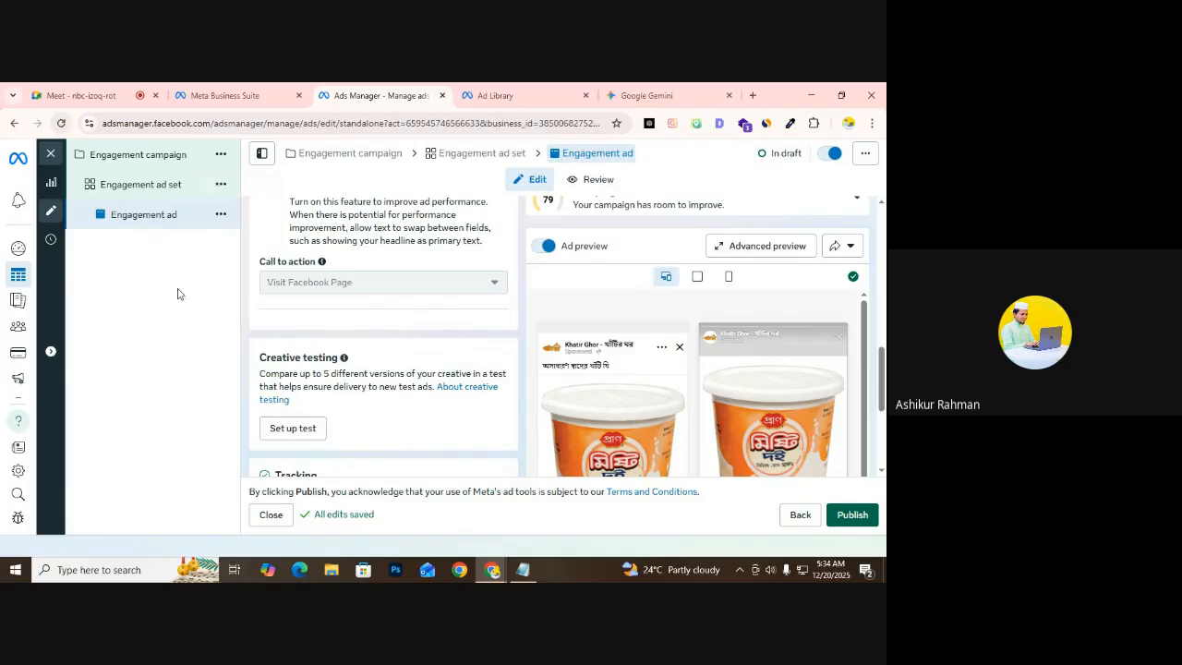
Reopen the Creative test setup, examine its test ad count, budget and duration settings, and cancel it
scroll(335, 348, "down", 3)
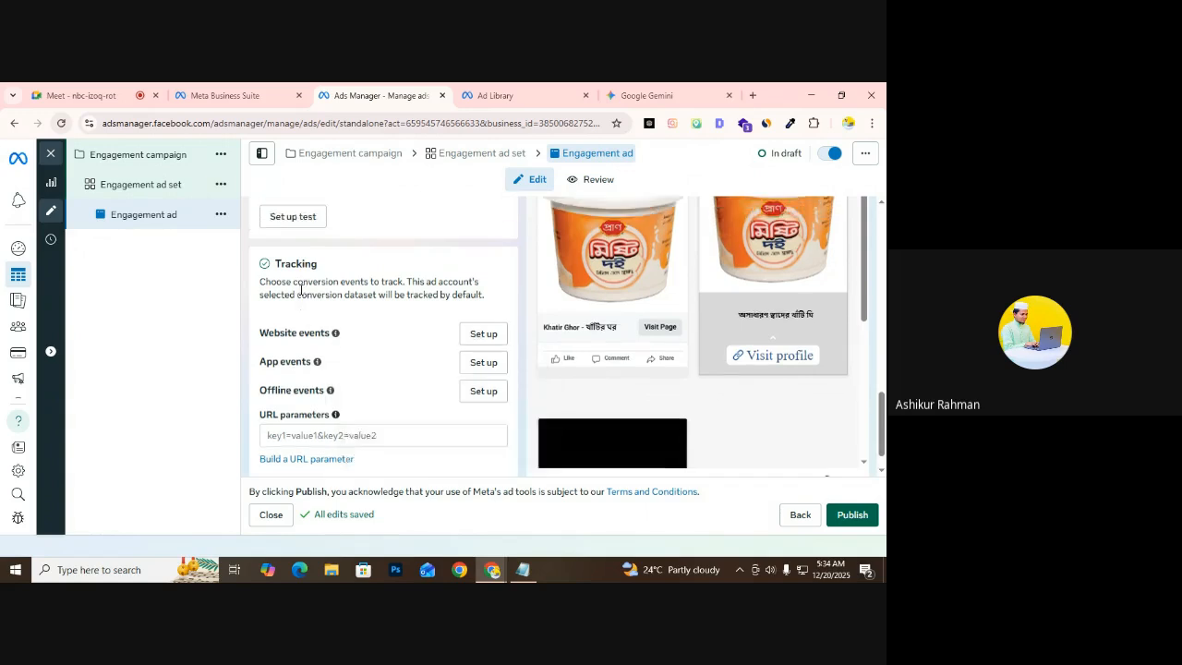
scroll(305, 334, "up", 5)
scroll(307, 337, "up", 3)
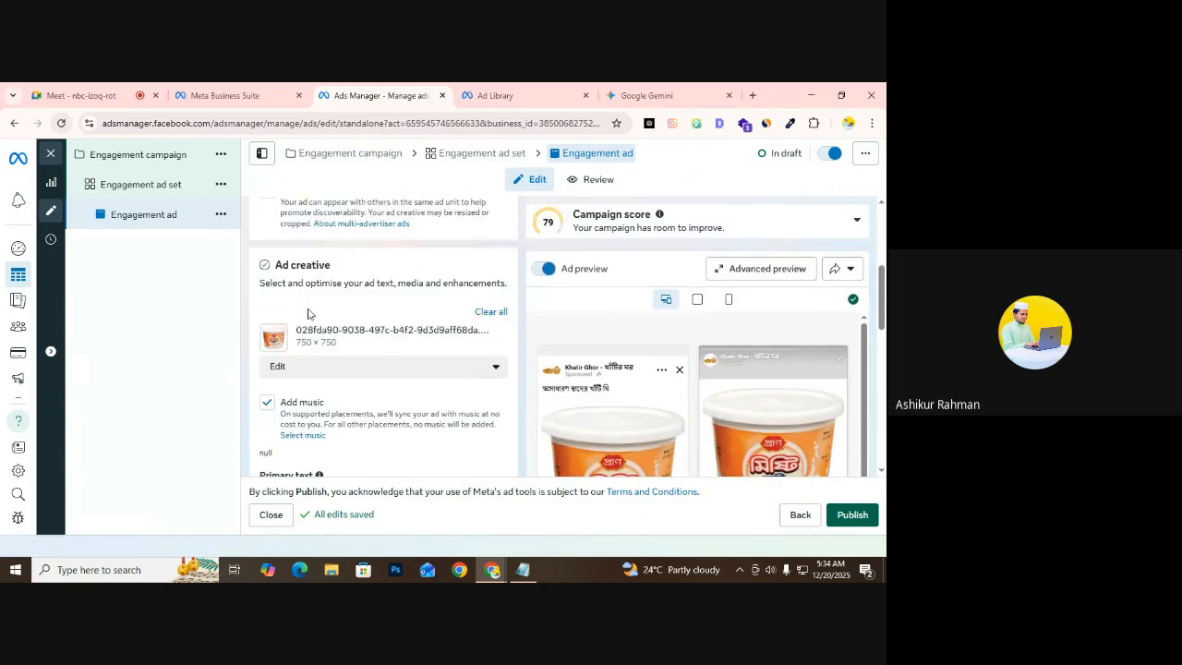
scroll(306, 311, "down", 2)
scroll(302, 378, "down", 3)
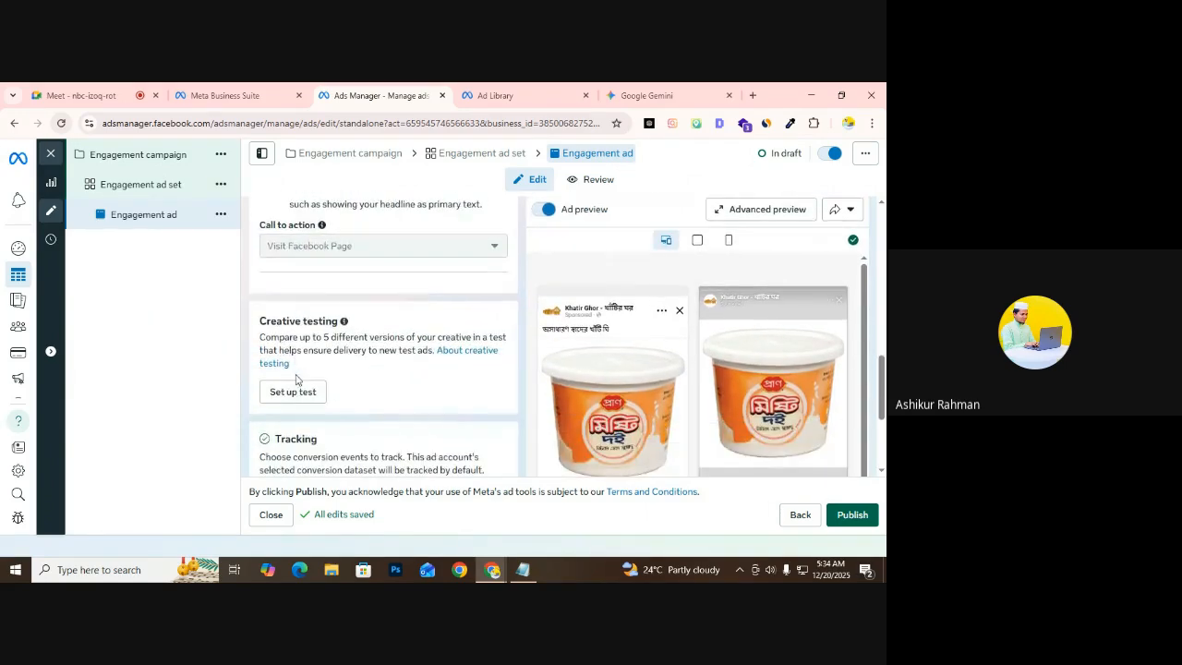
left_click(314, 390)
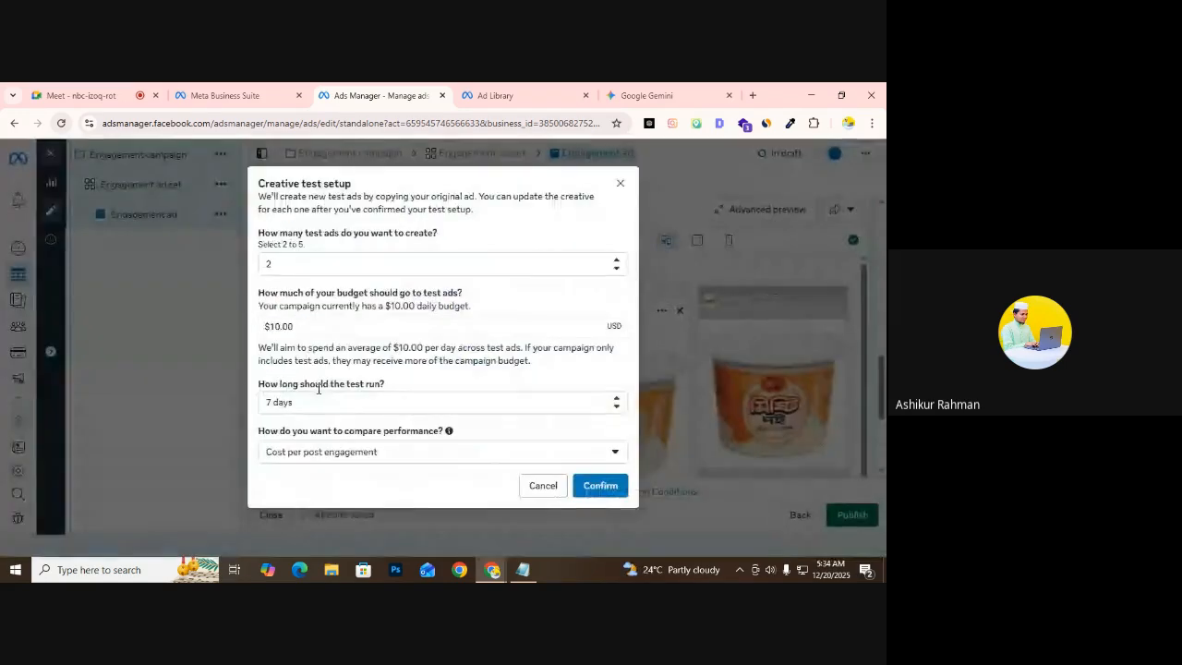
double_click(269, 265)
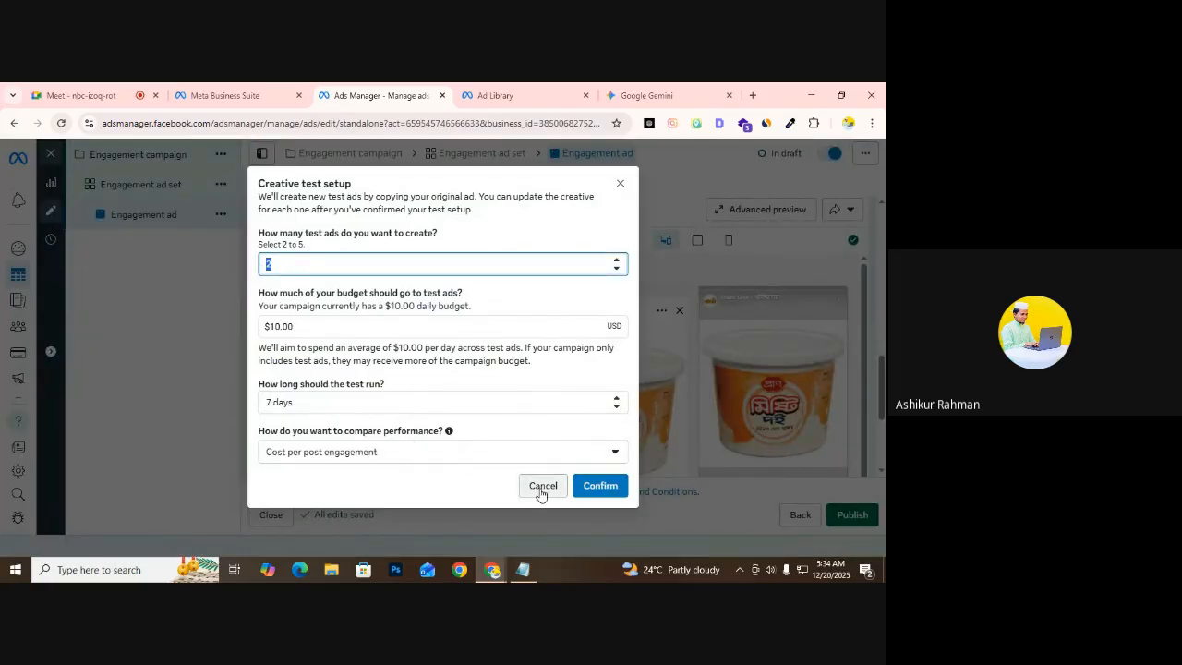
left_click(275, 402)
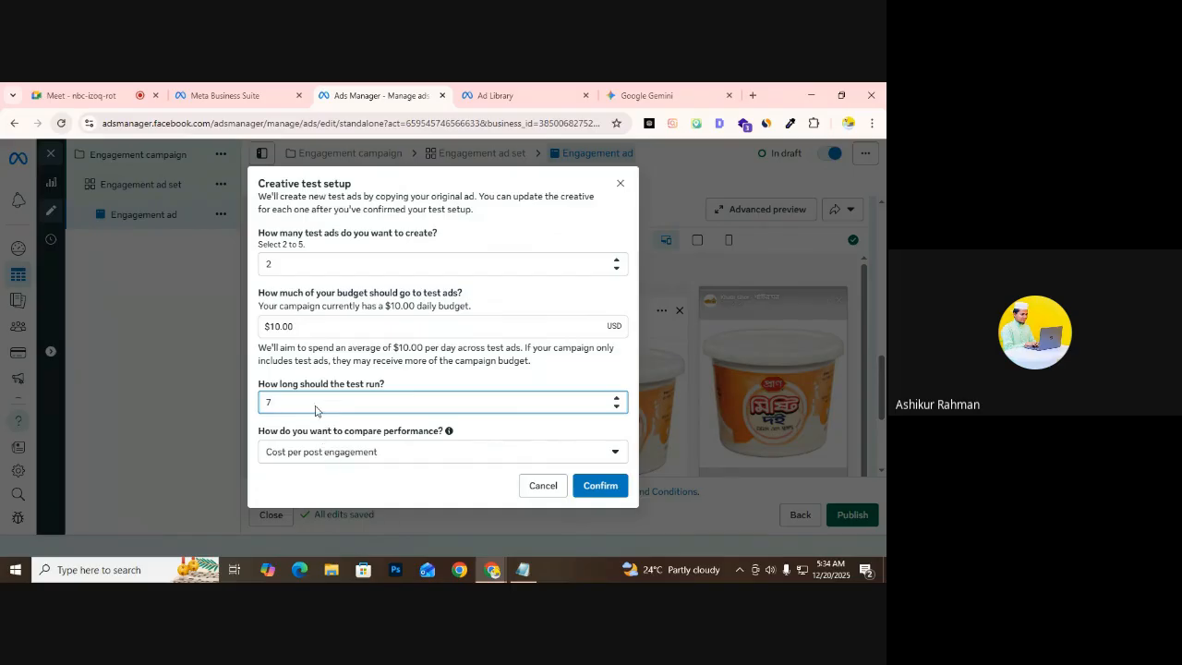
left_click(323, 331)
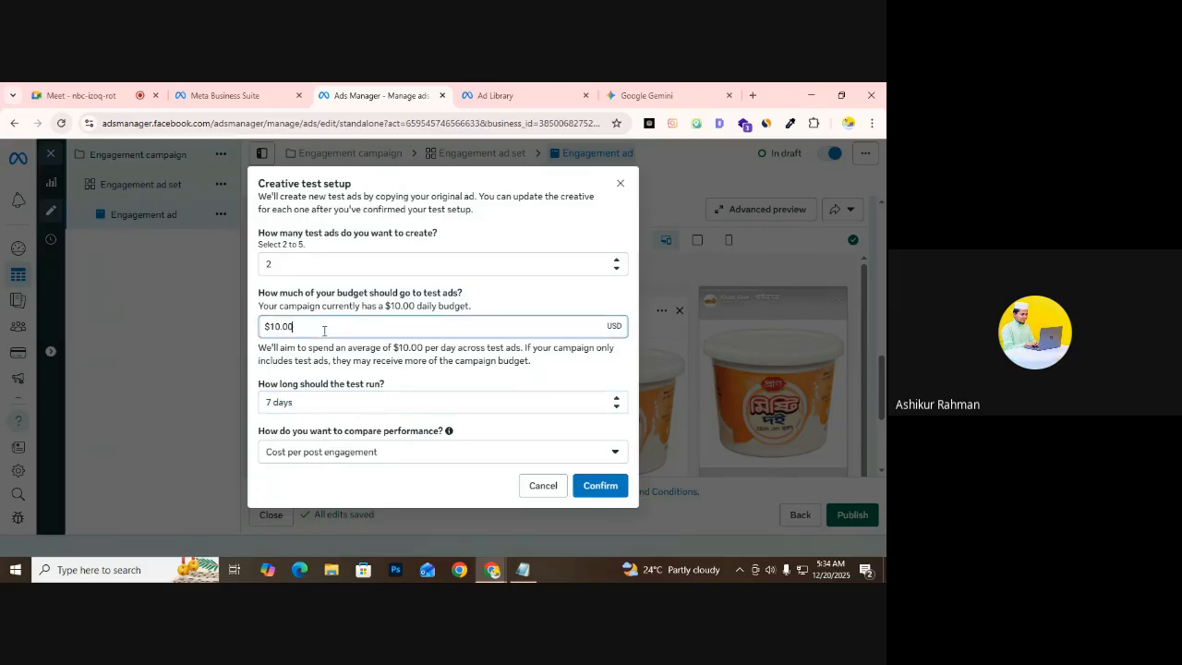
left_click(542, 485)
Review the Tracking options for website, app and offline events and URL parameters, and recheck the ad's creative settings
scroll(305, 368, "down", 3)
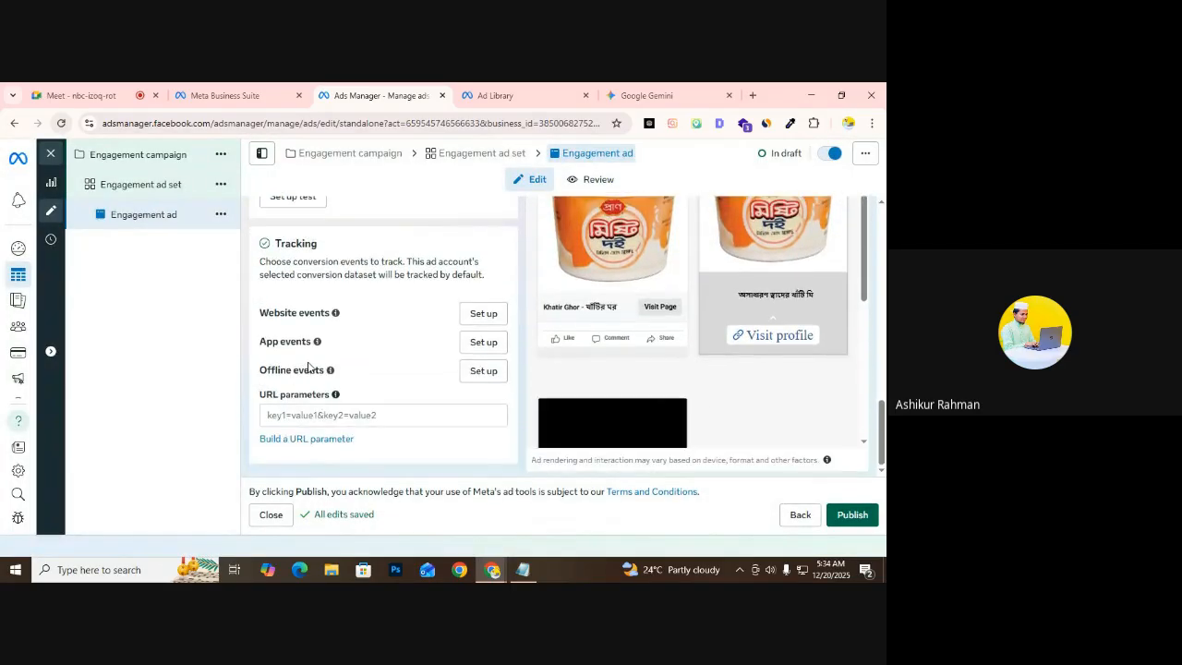
scroll(305, 338, "up", 2)
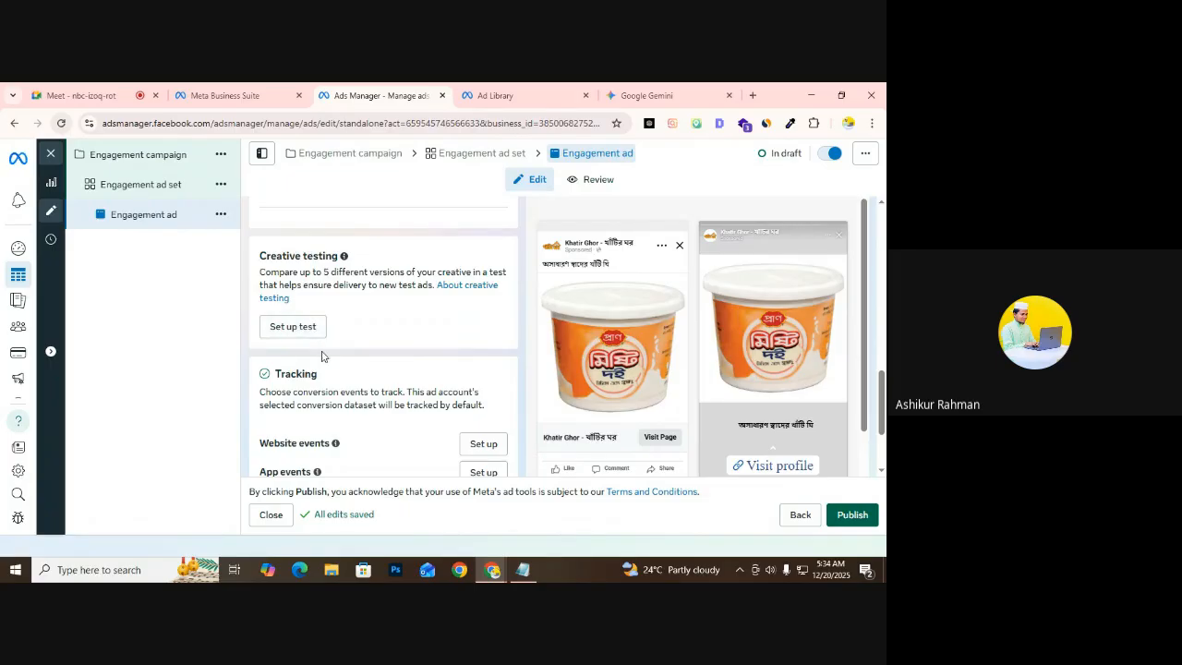
scroll(323, 365, "down", 2)
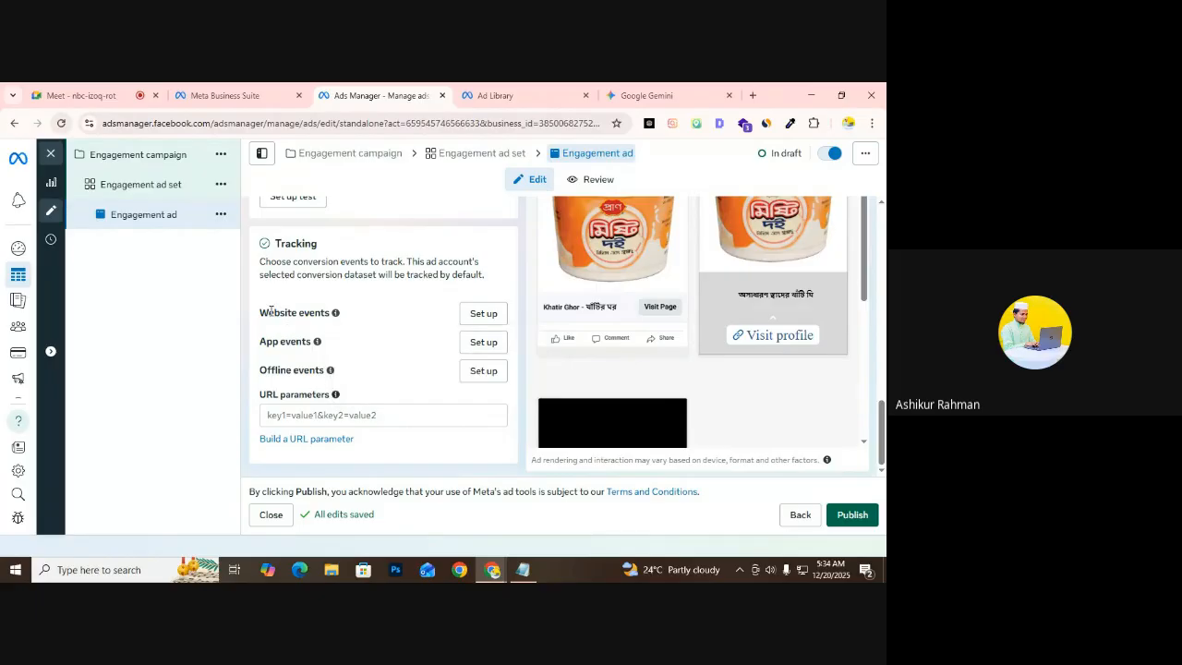
left_click_drag(261, 314, 335, 395)
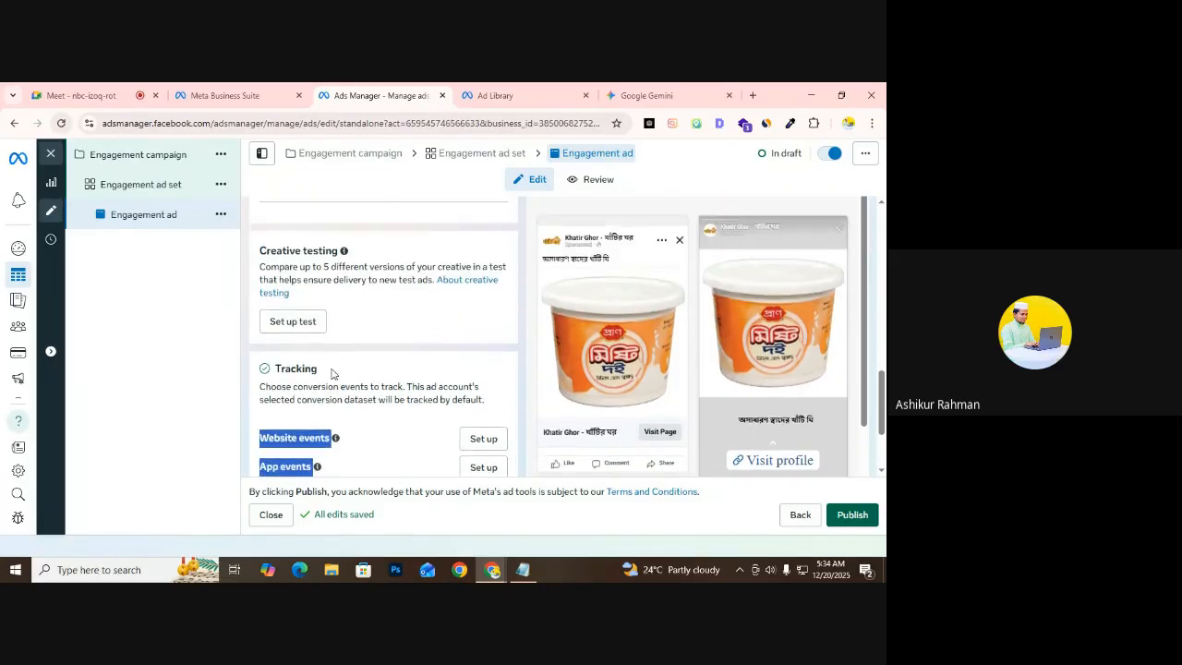
mouse_move(329, 342)
scroll(329, 343, "up", 10)
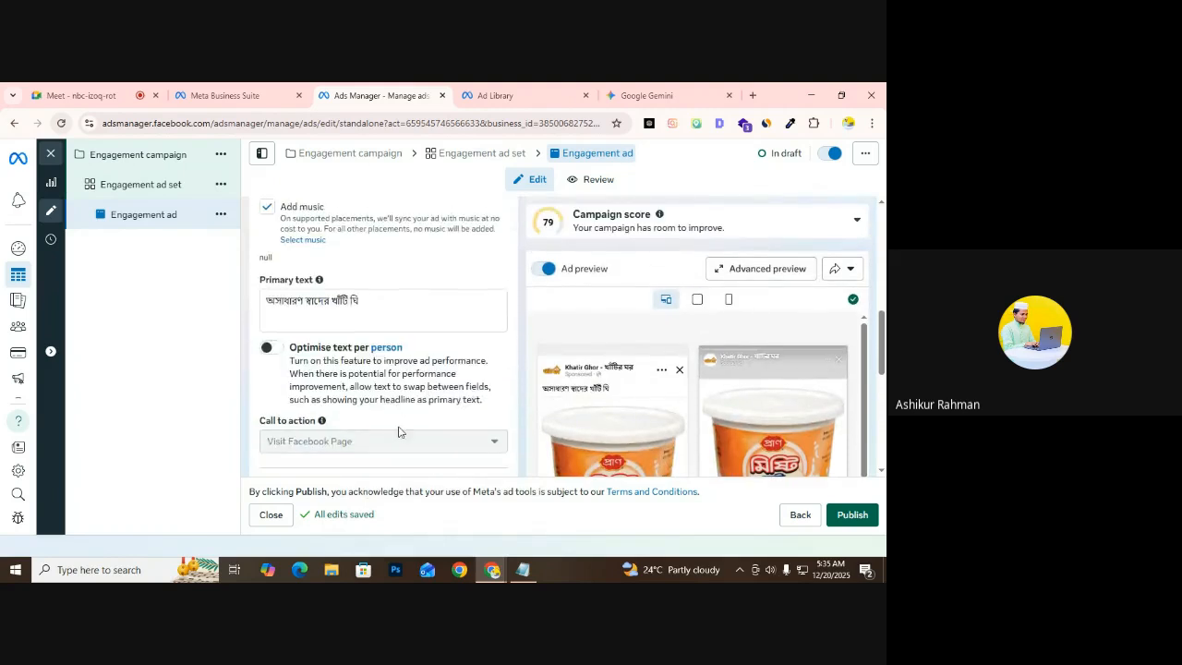
scroll(412, 345, "up", 4)
scroll(412, 344, "down", 9)
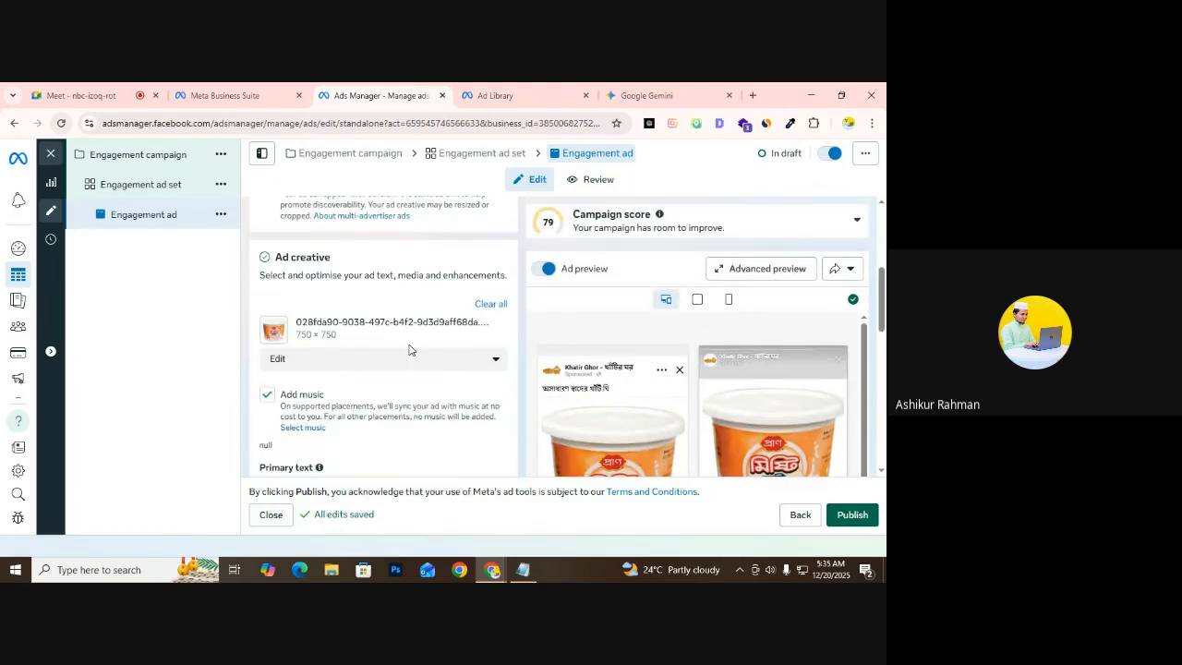
scroll(398, 353, "down", 5)
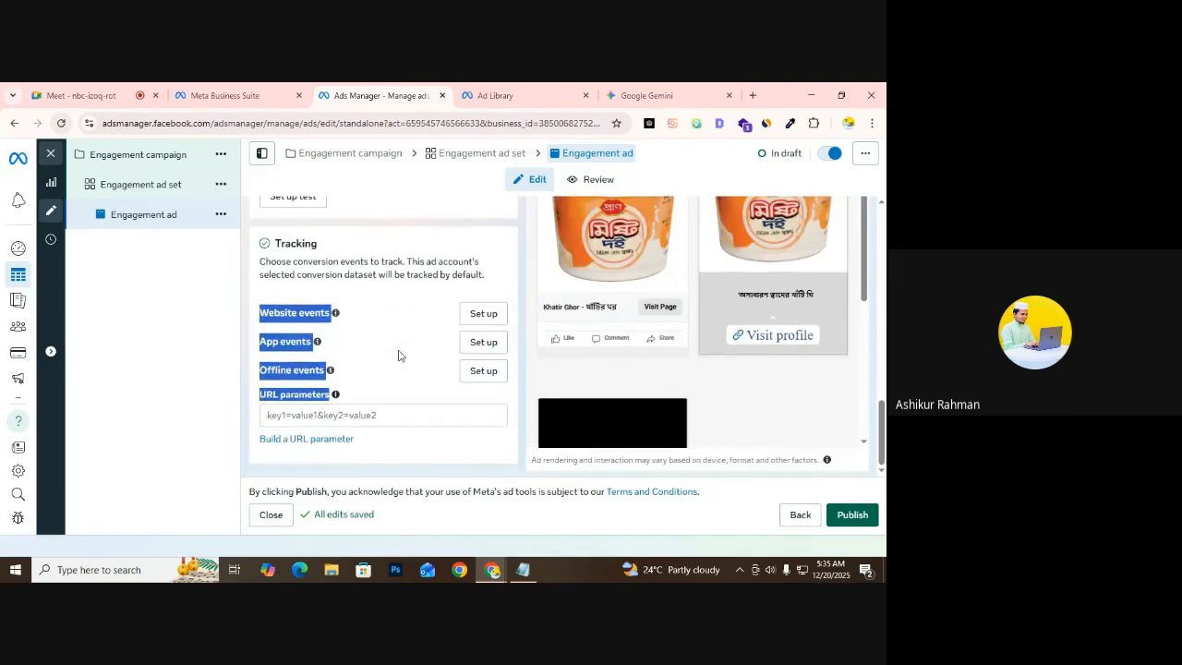
Try to publish the ad, accepting Bangladesh, US dollars and Dhaka time, attempt to save blank debit or credit card details, and close the payment setup
left_click(852, 515)
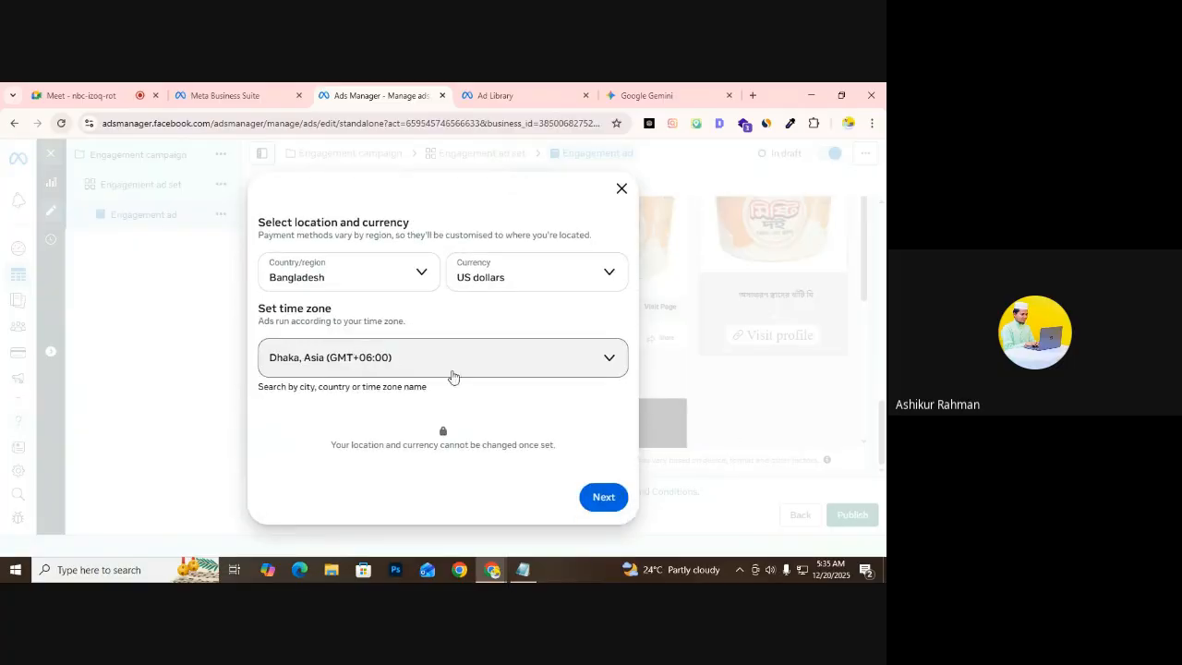
left_click(609, 500)
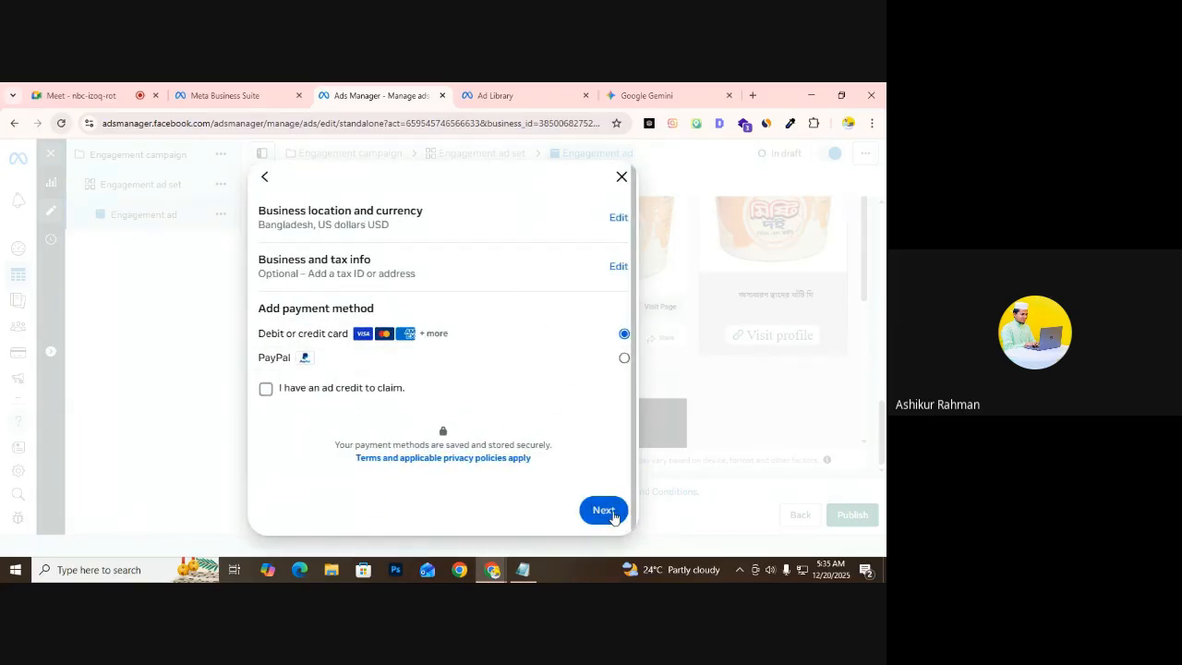
left_click(613, 510)
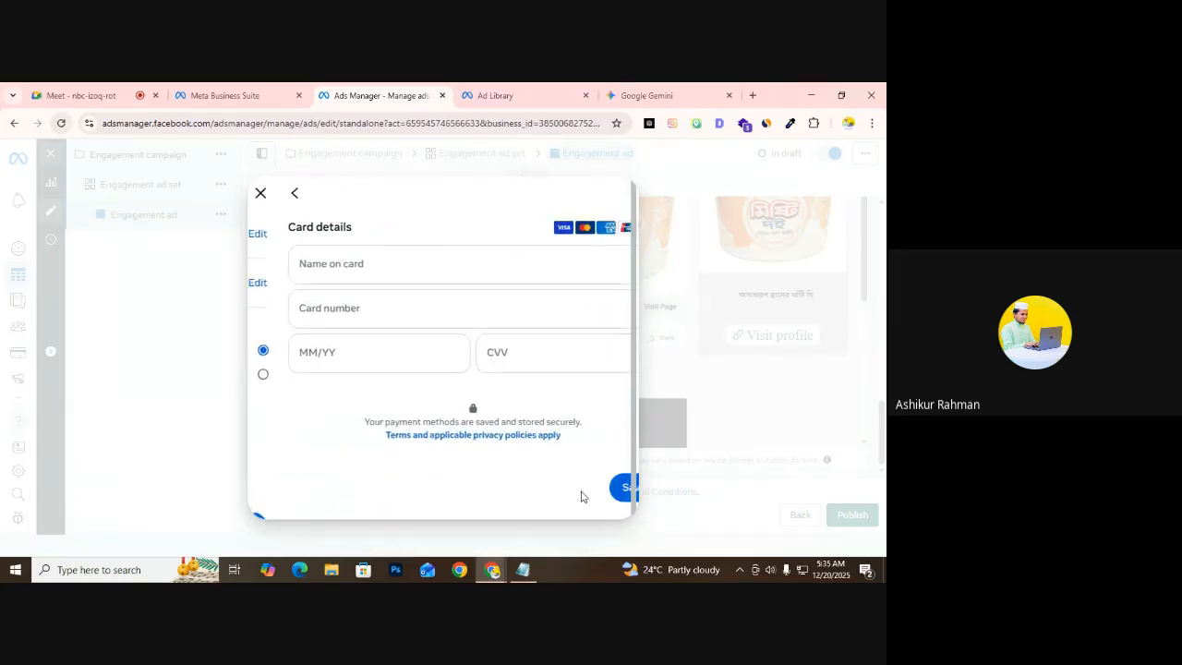
left_click(618, 496)
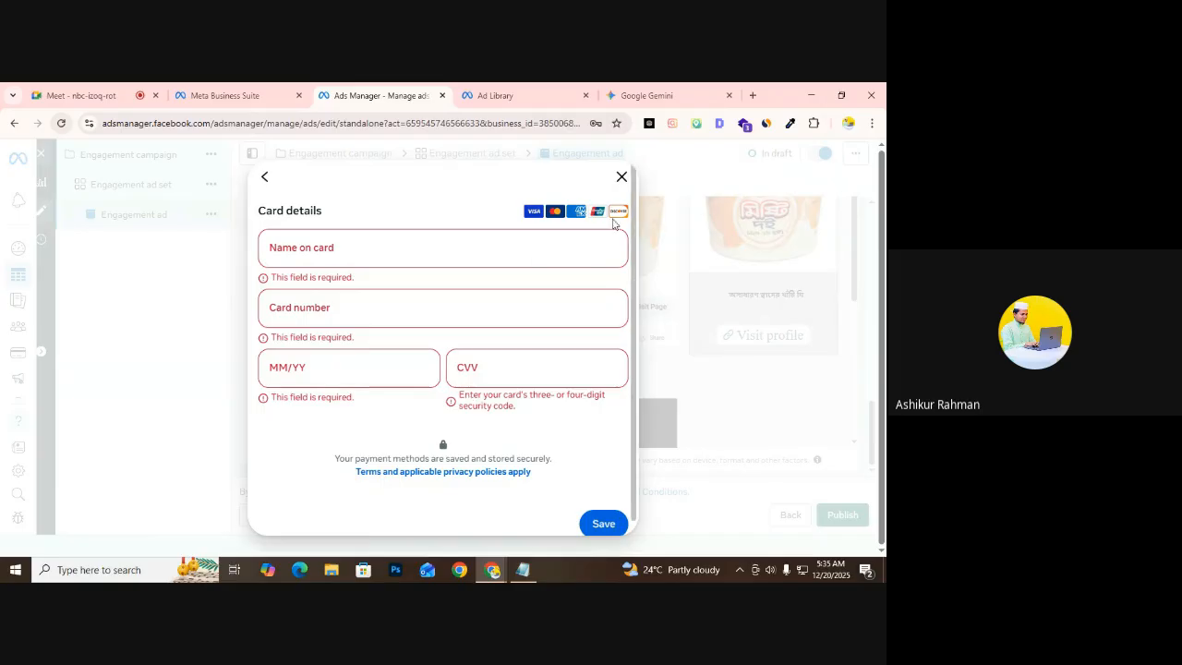
left_click(620, 178)
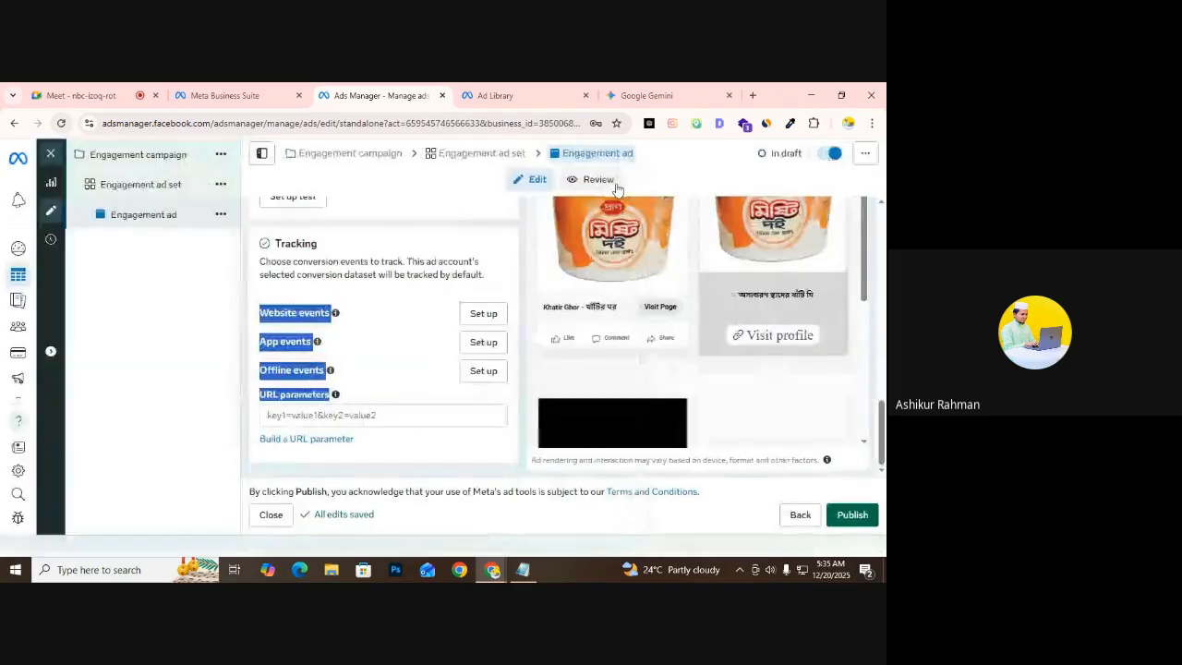
scroll(330, 391, "up", 3)
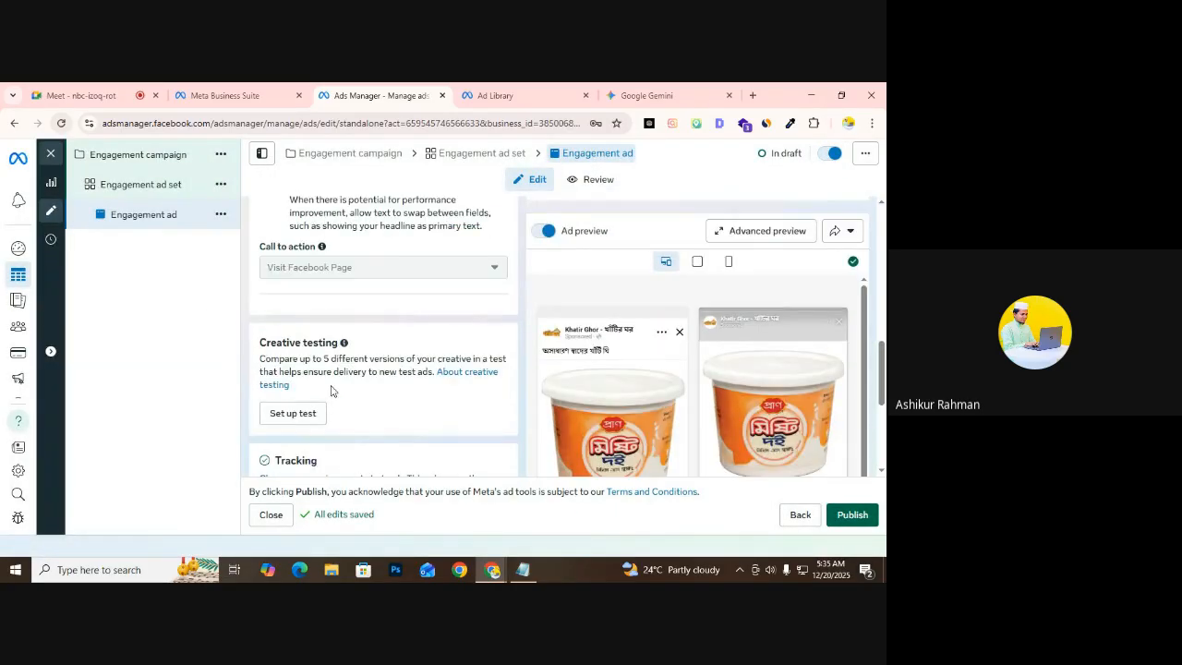
scroll(331, 391, "up", 5)
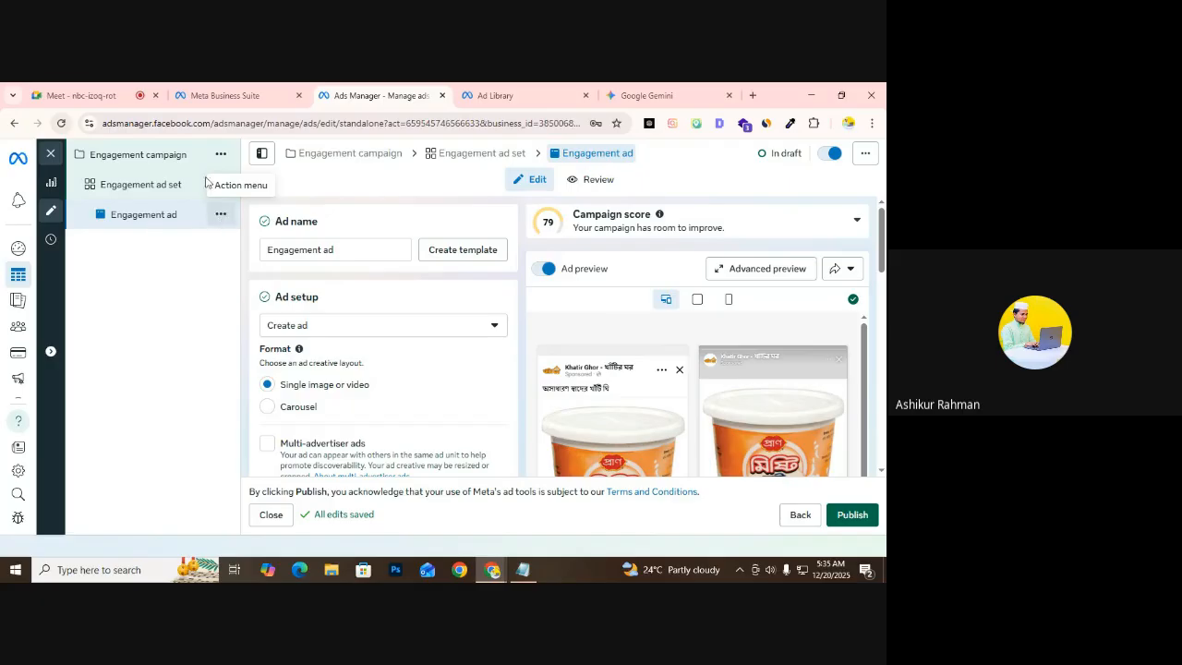
Switch to the Google Meet call, open the recording details, mute and unmute the microphone, and request to stop recording the meeting
left_click(95, 94)
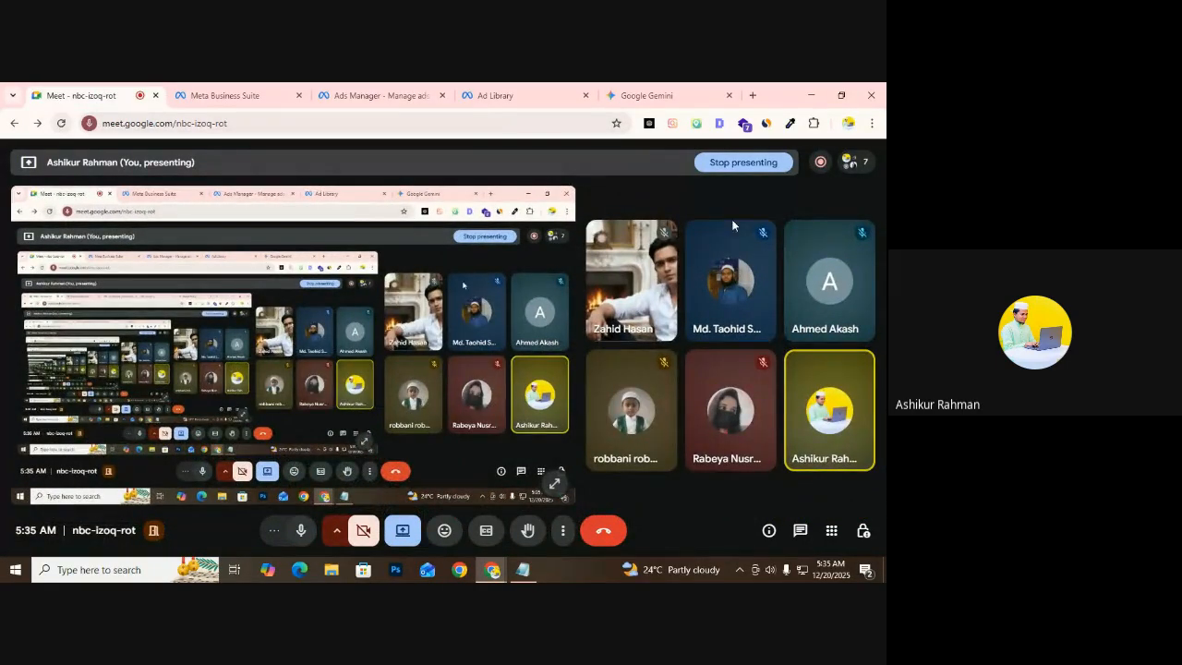
left_click(820, 162)
left_click(798, 269)
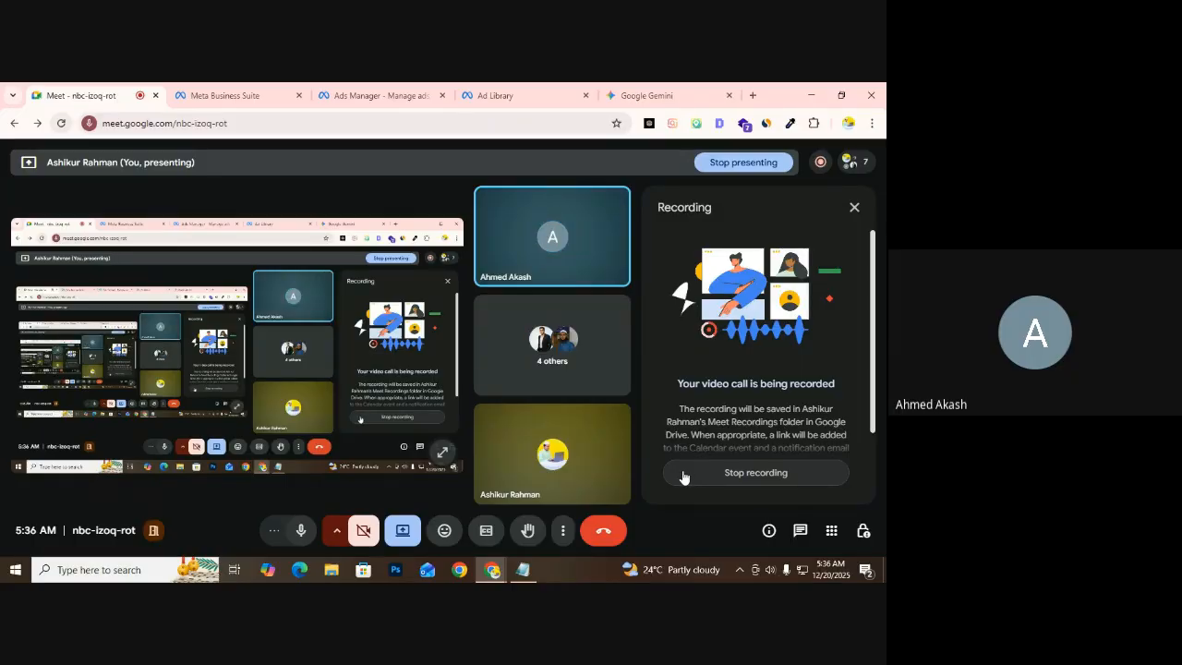
left_click(296, 532)
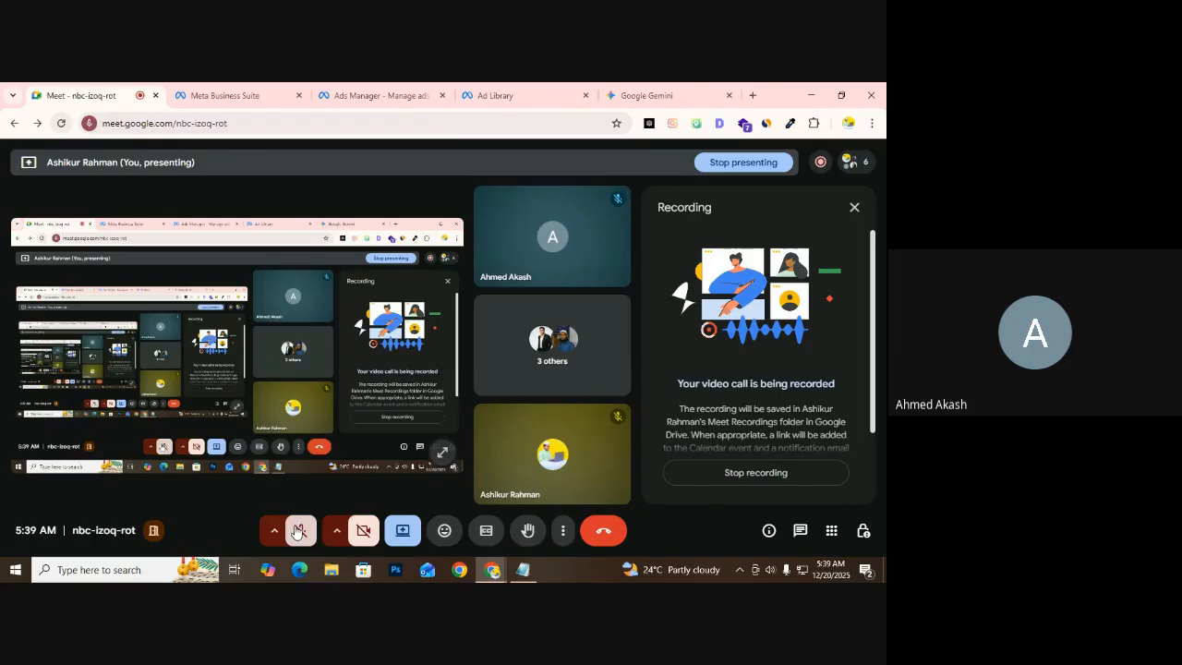
left_click(296, 531)
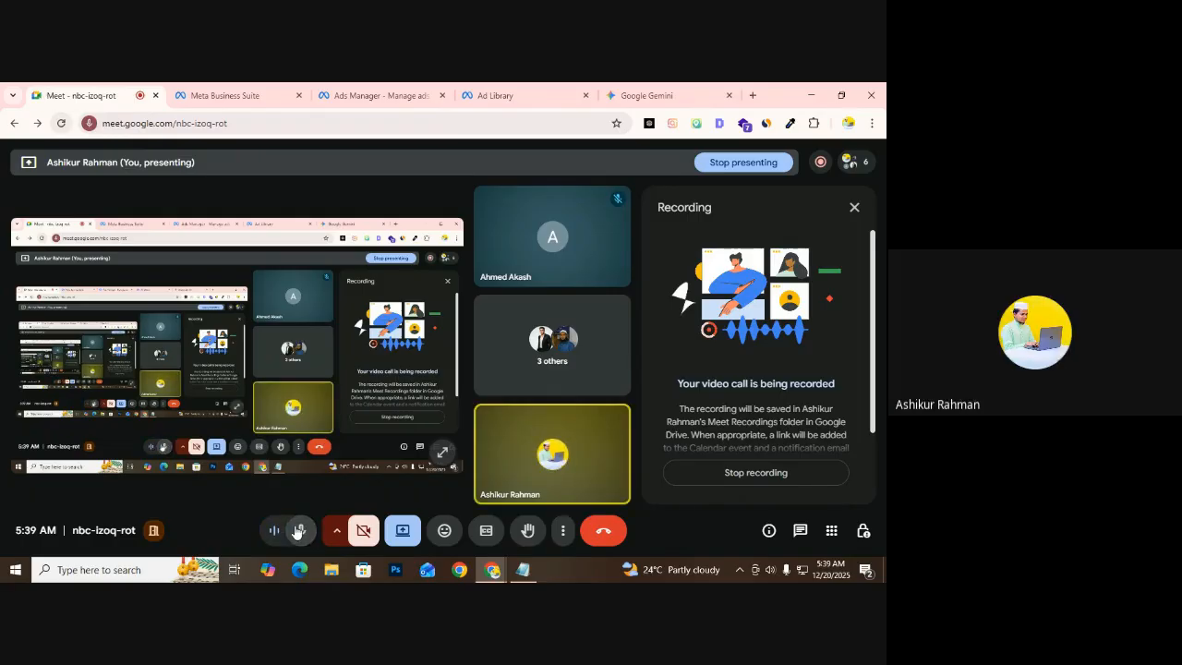
left_click(730, 476)
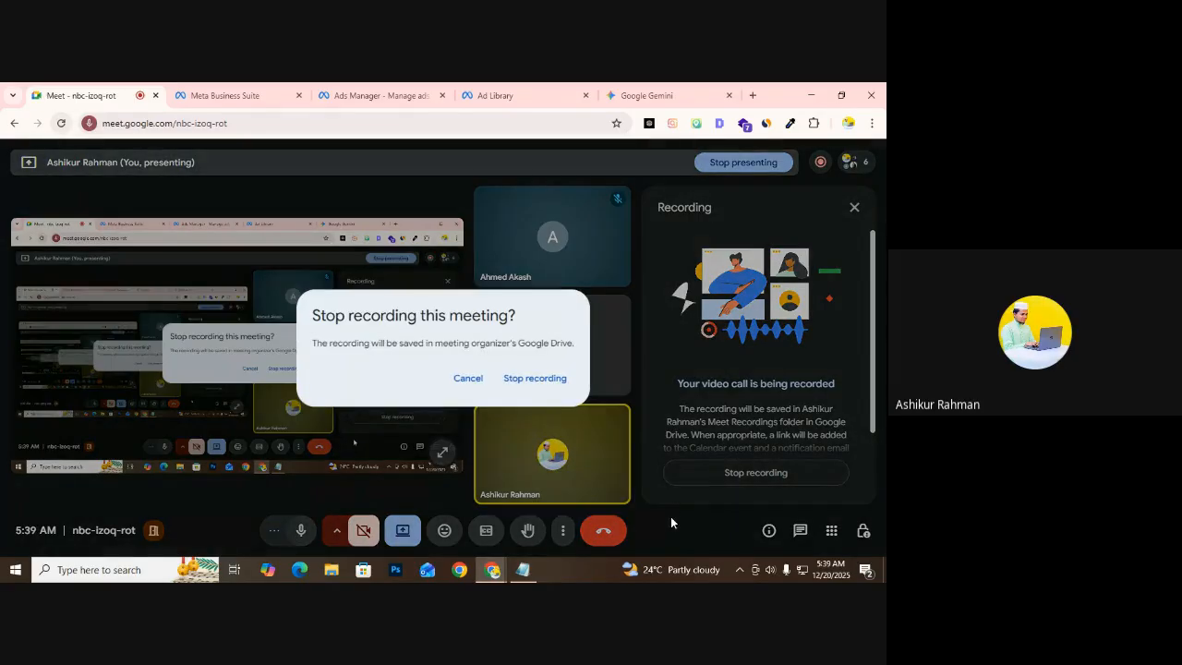